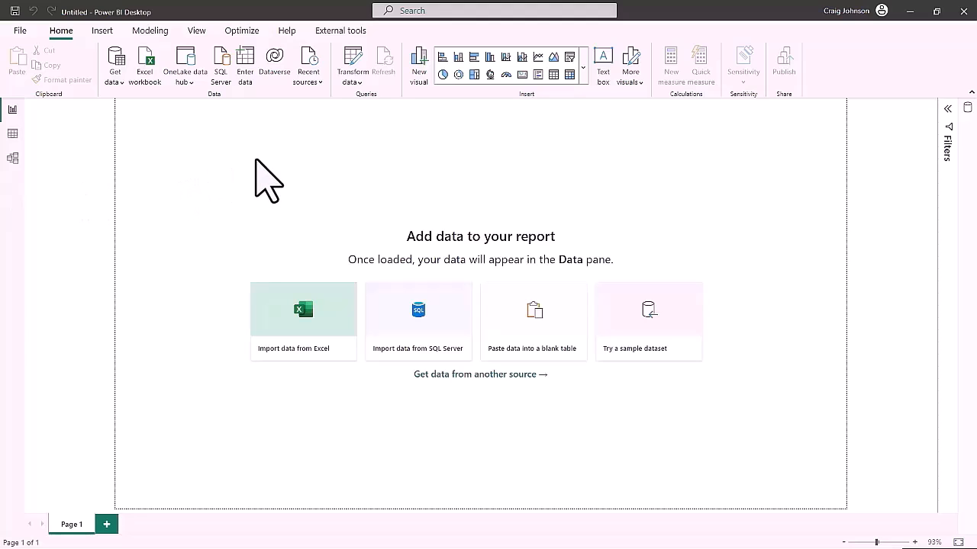
Import the Sales CSV file from the USSales folder and open it for transformation in Power Query Editor
click(113, 76)
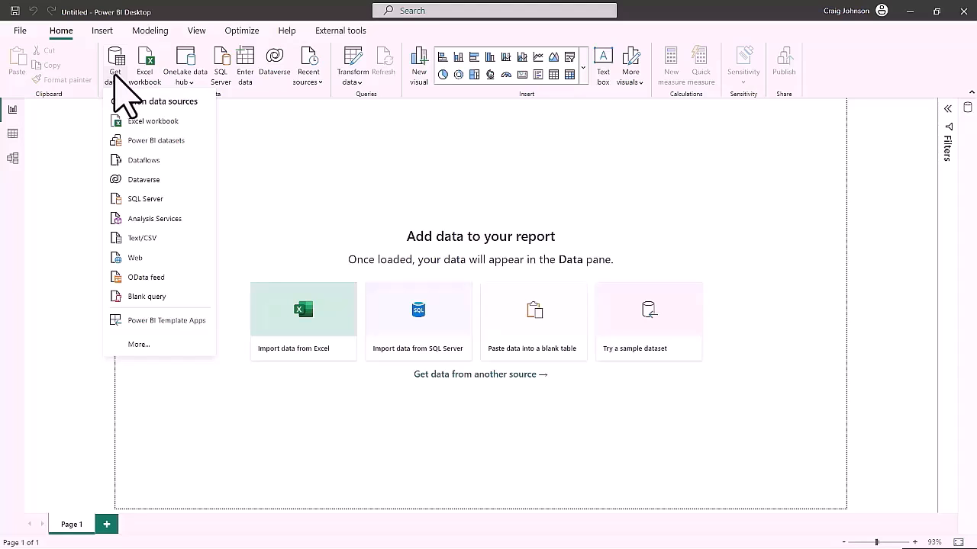
click(145, 241)
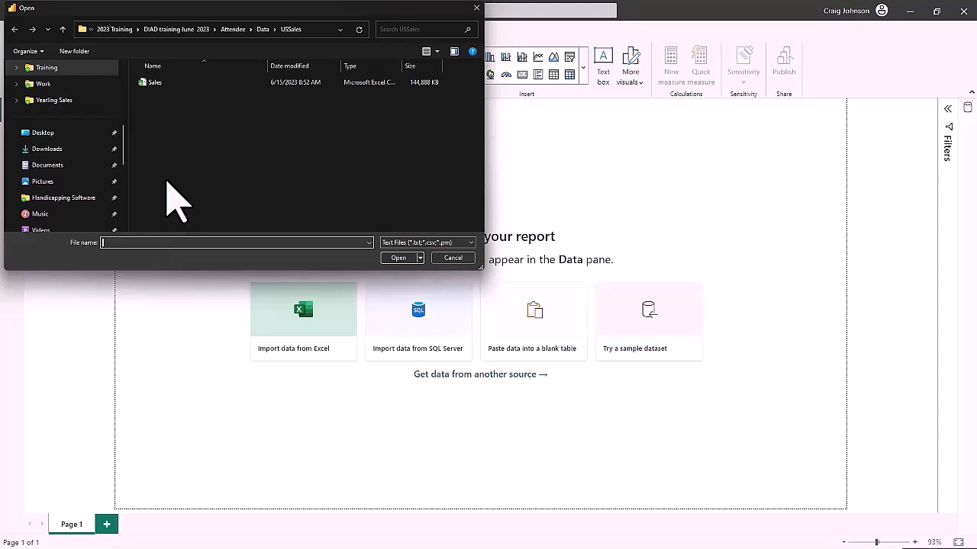
click(175, 84)
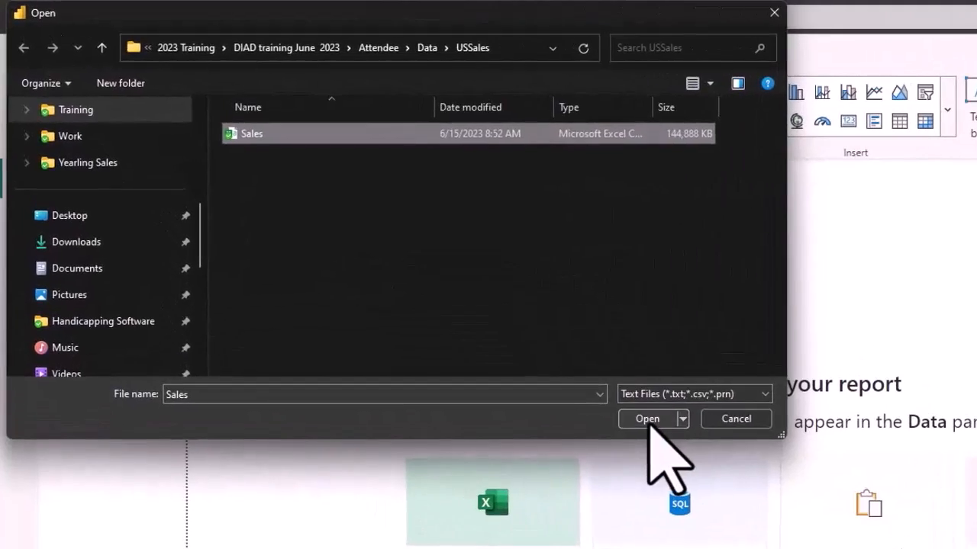
click(398, 257)
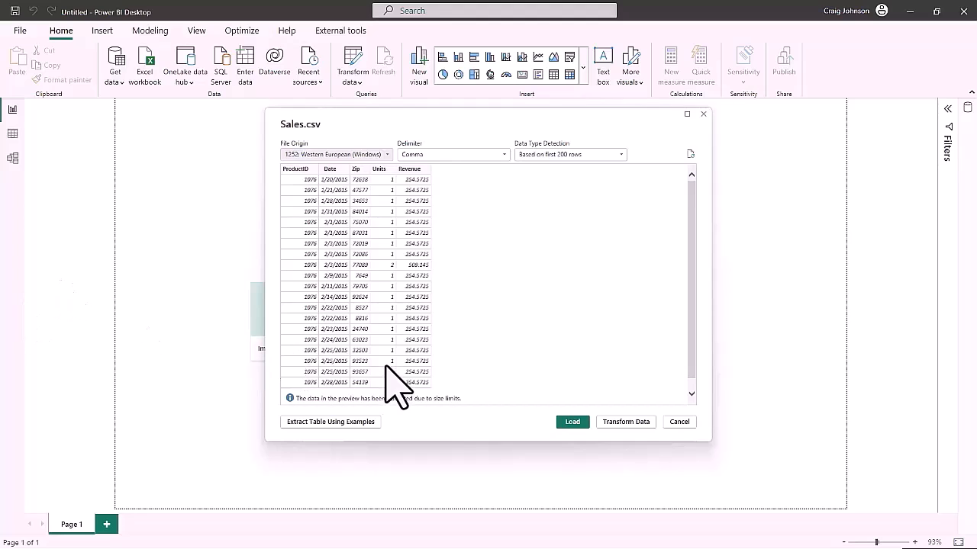
click(623, 422)
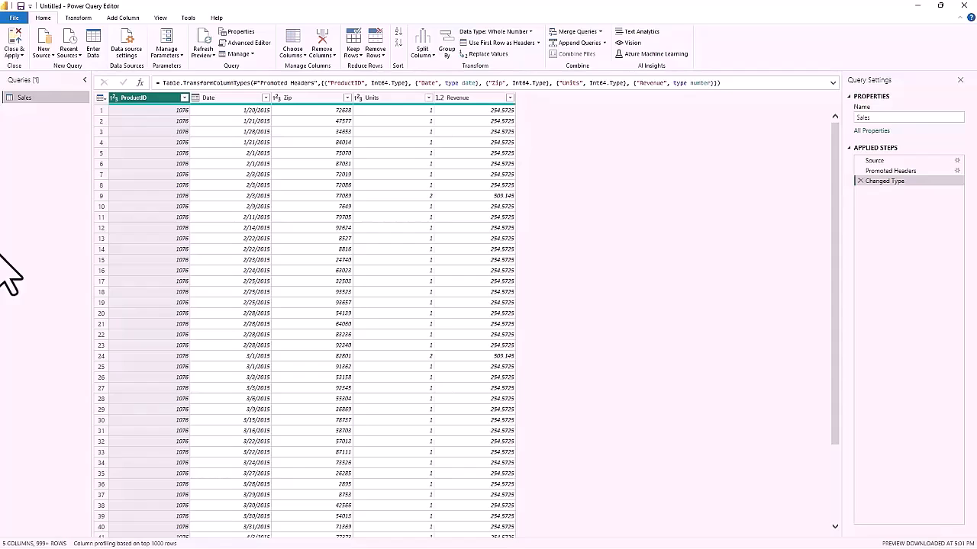
Change the data type of the Zip column in the Sales query to Text
click(304, 98)
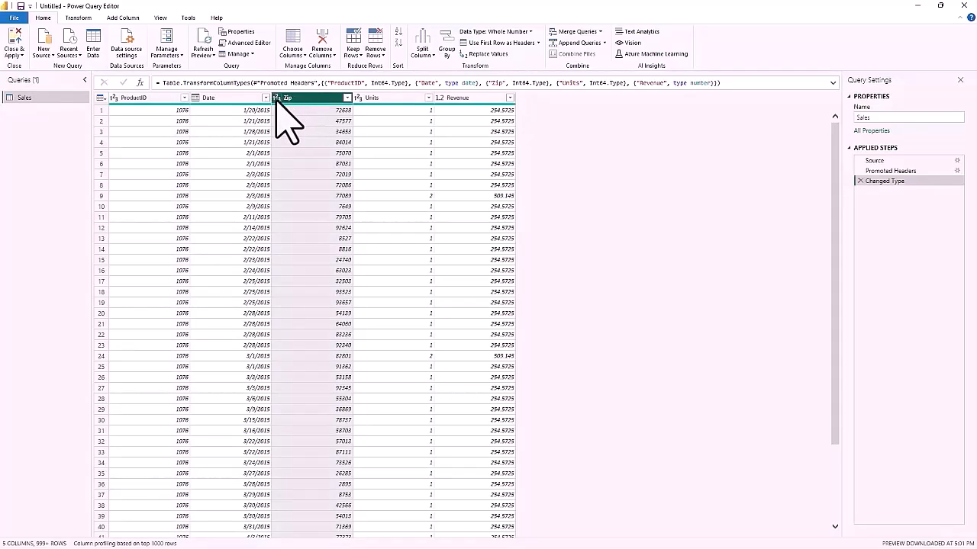
click(276, 98)
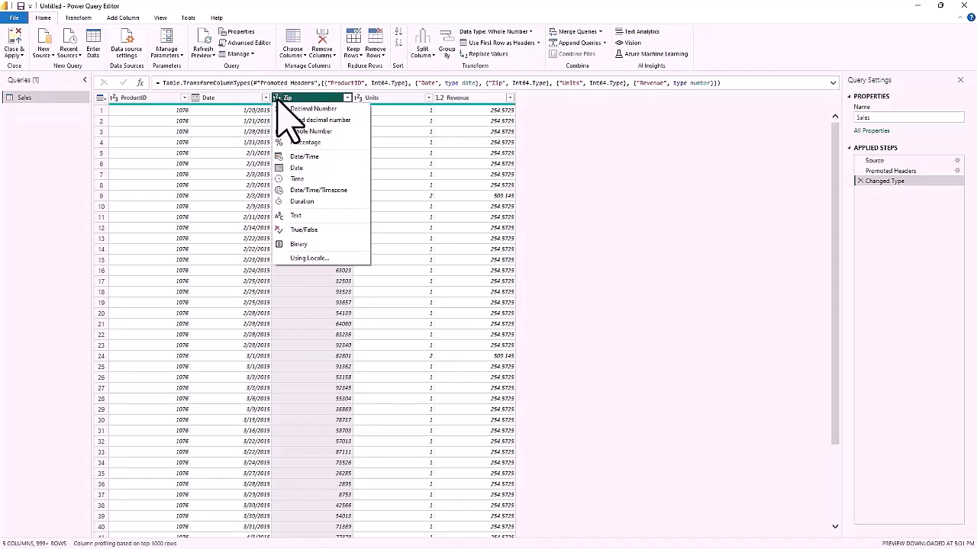
click(299, 217)
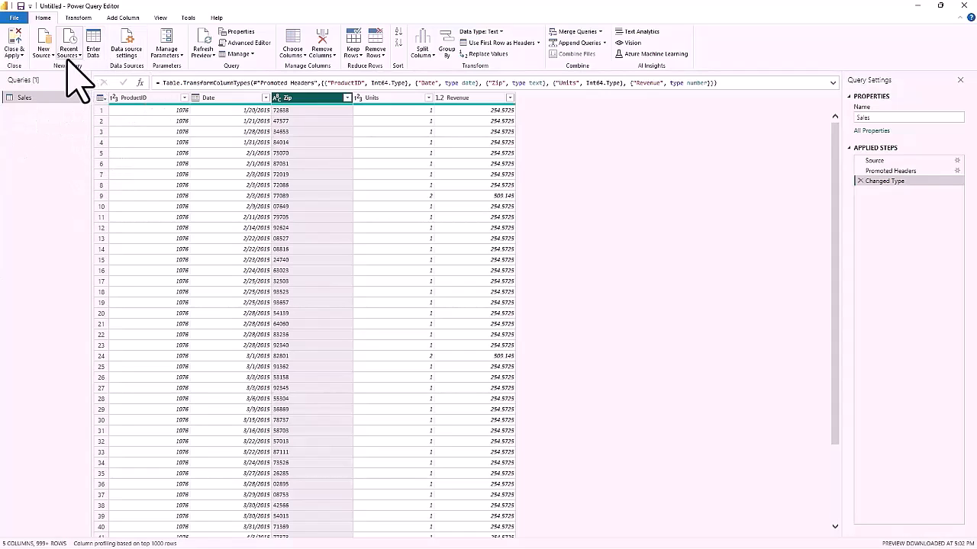
Connect to the bi_dimensions Excel workbook in the USSales folder as a new source
click(43, 52)
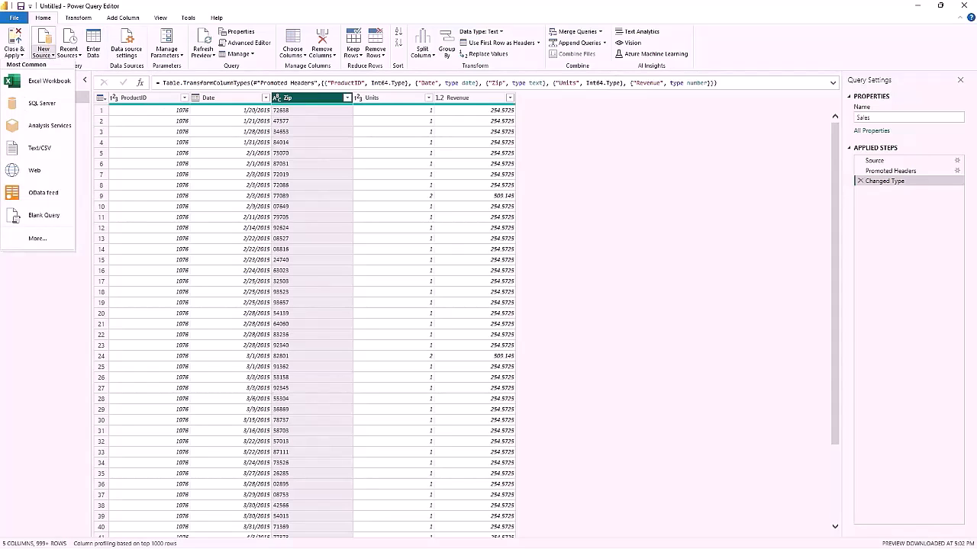
click(44, 81)
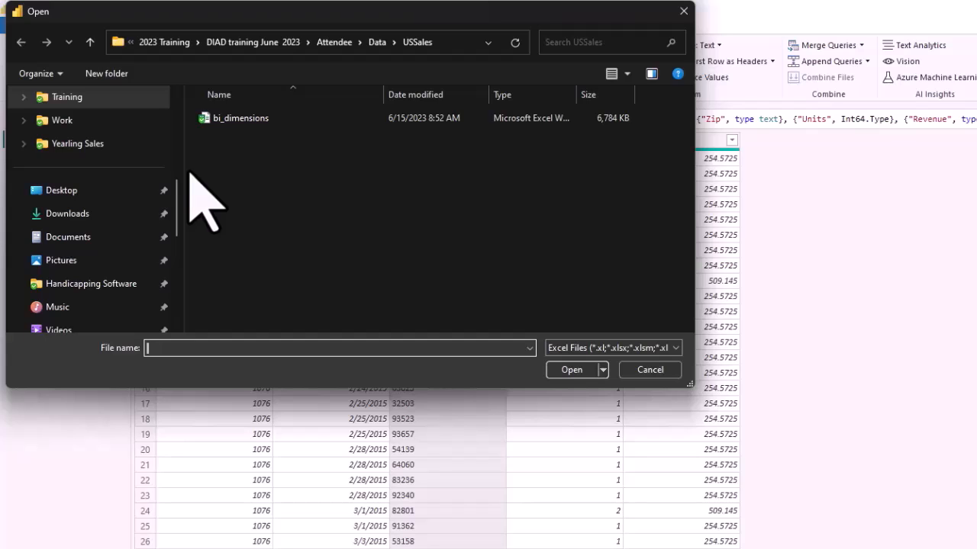
click(233, 118)
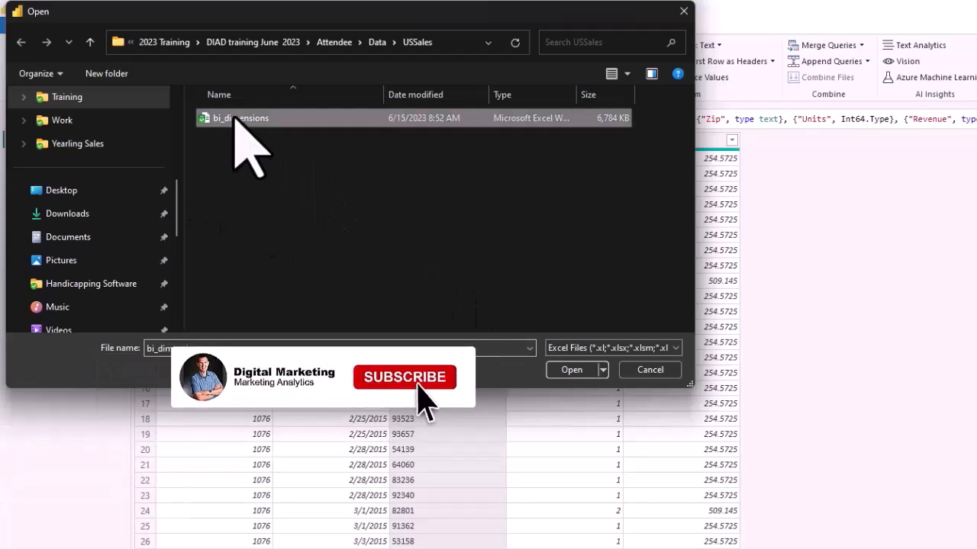
click(571, 370)
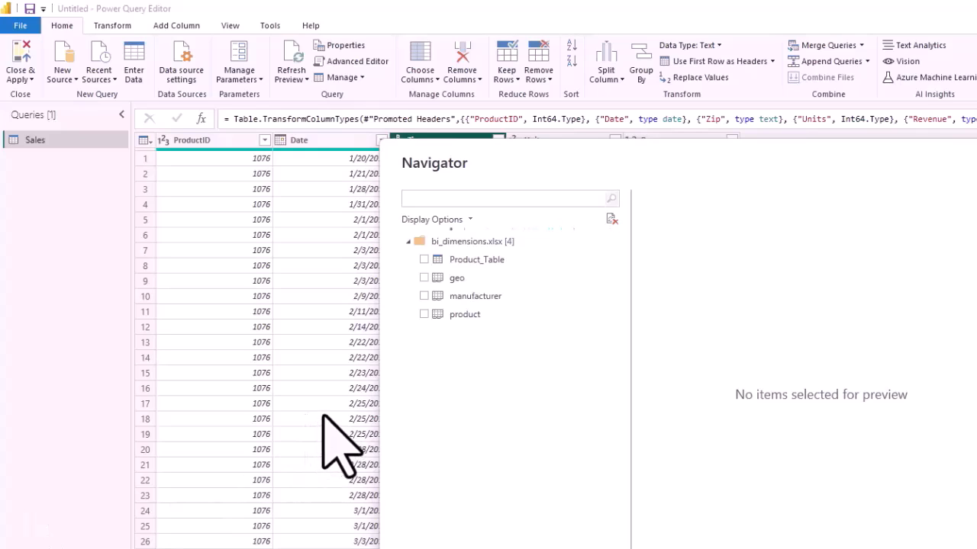
Add the Product_Table, geo and manufacturer tables from the bi_dimensions workbook as queries
click(424, 259)
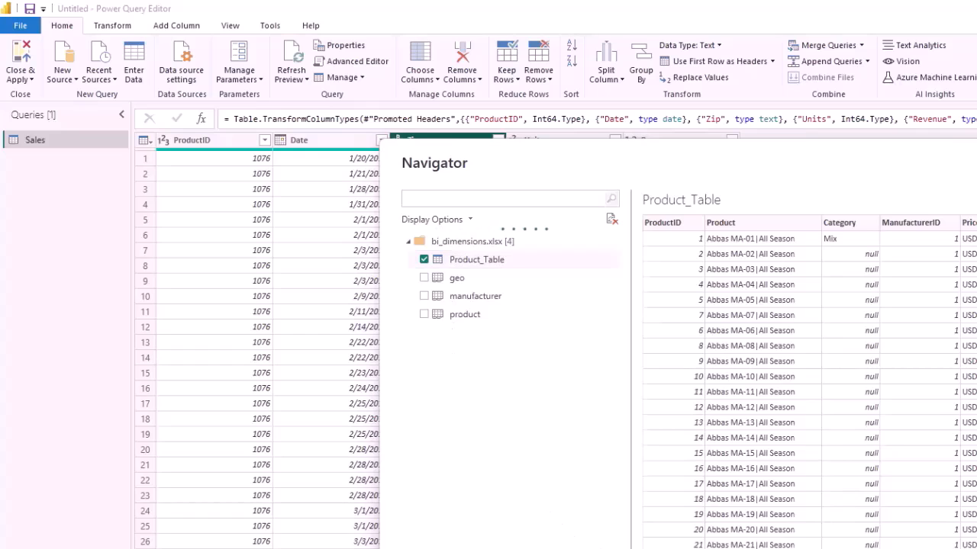
scroll(809, 381, right, 2)
click(424, 277)
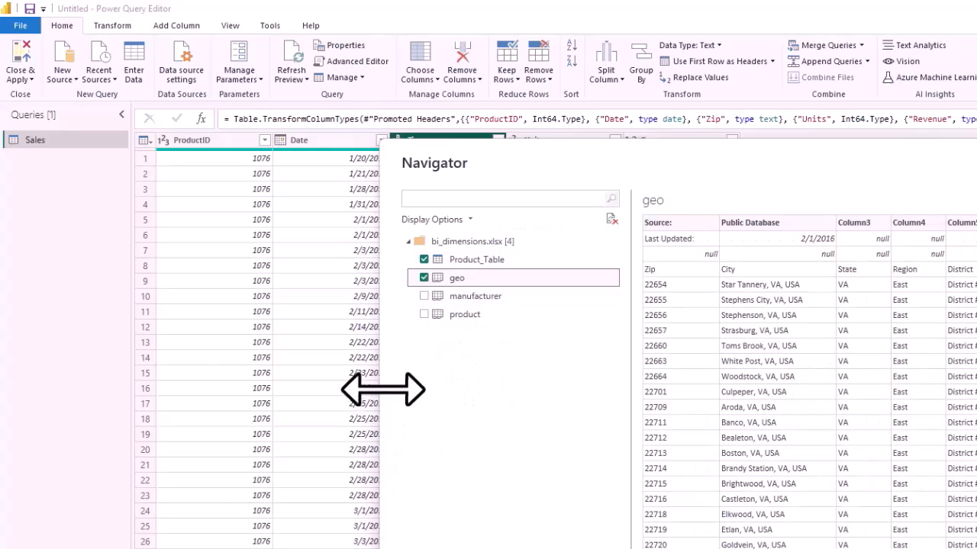
click(424, 296)
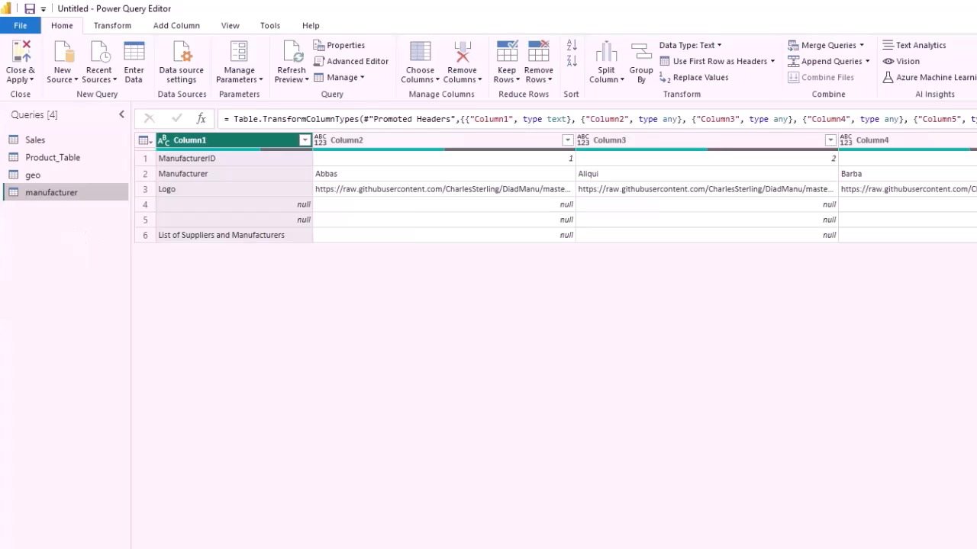
Start a new Folder data source connection and browse for its folder path
click(63, 71)
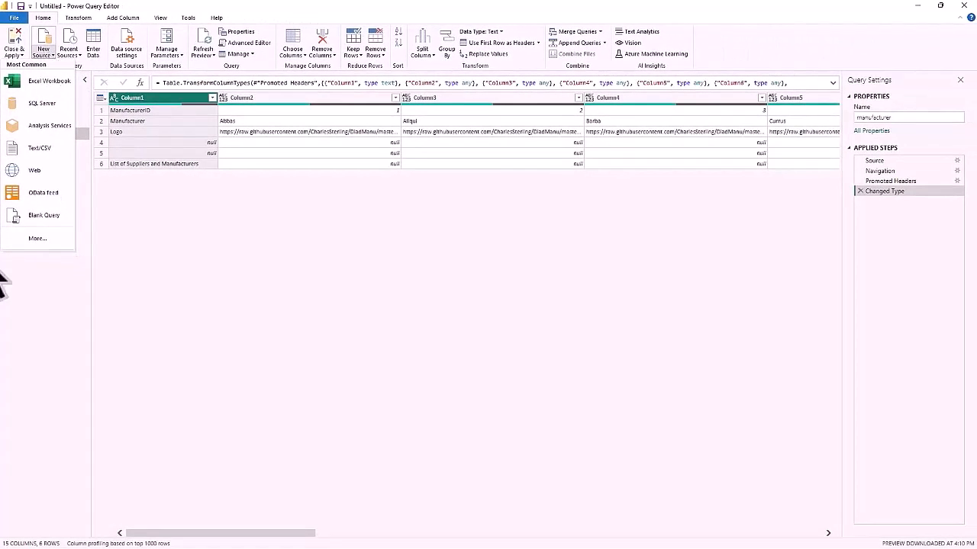
click(36, 239)
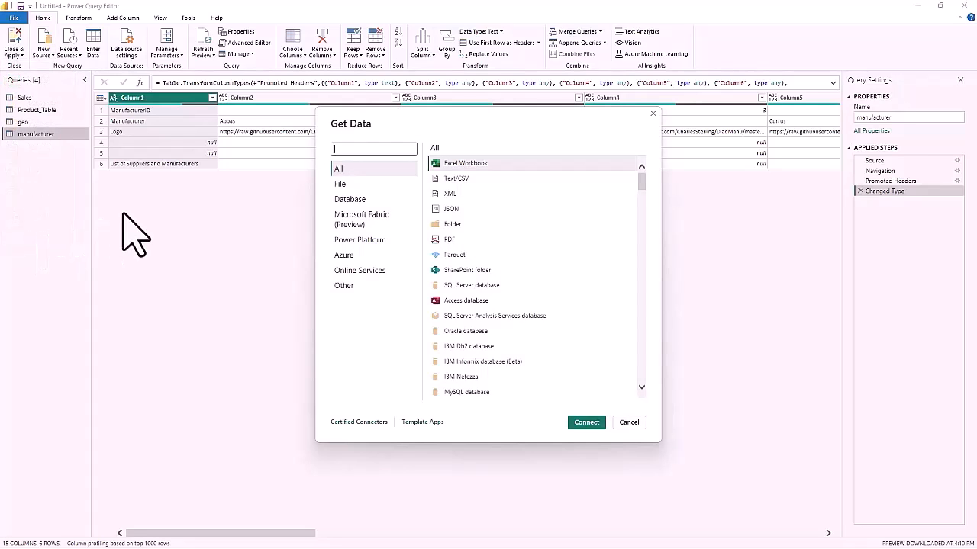
click(458, 223)
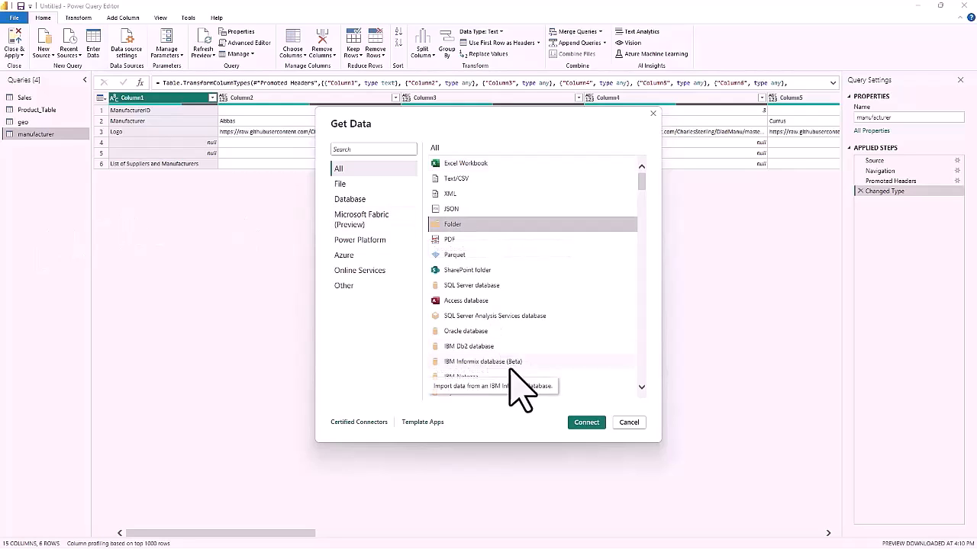
click(585, 421)
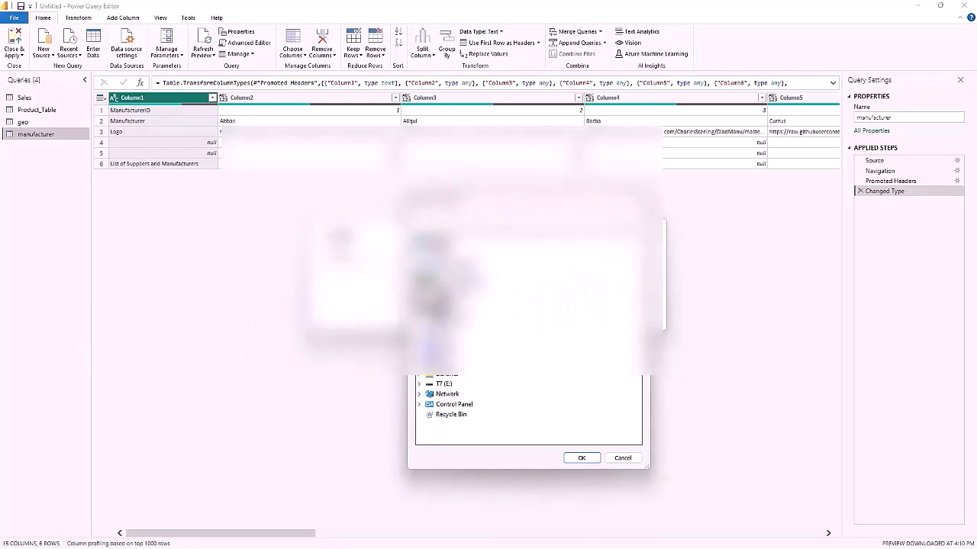
Set the source path to the InternationalSales folder in the training data and list its files
scroll(468, 356, up, 5)
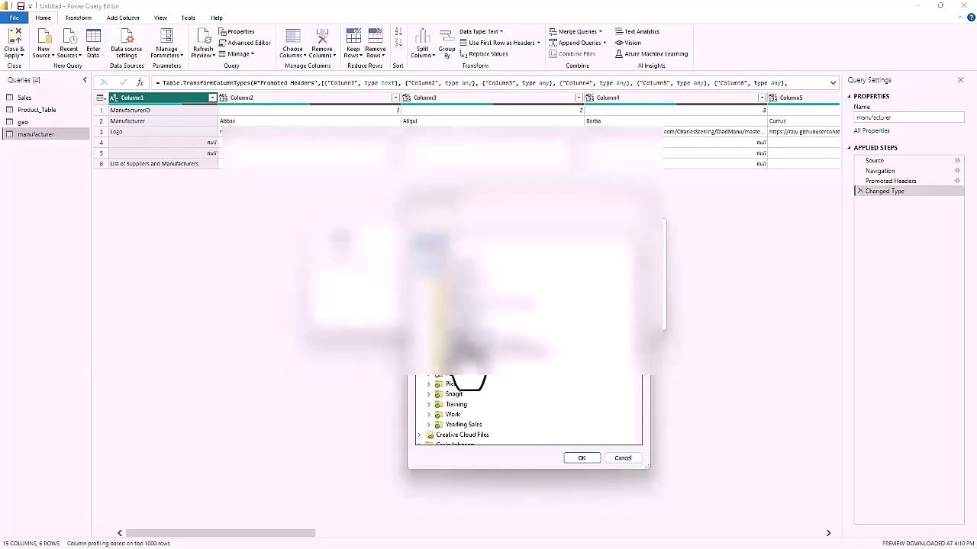
click(428, 405)
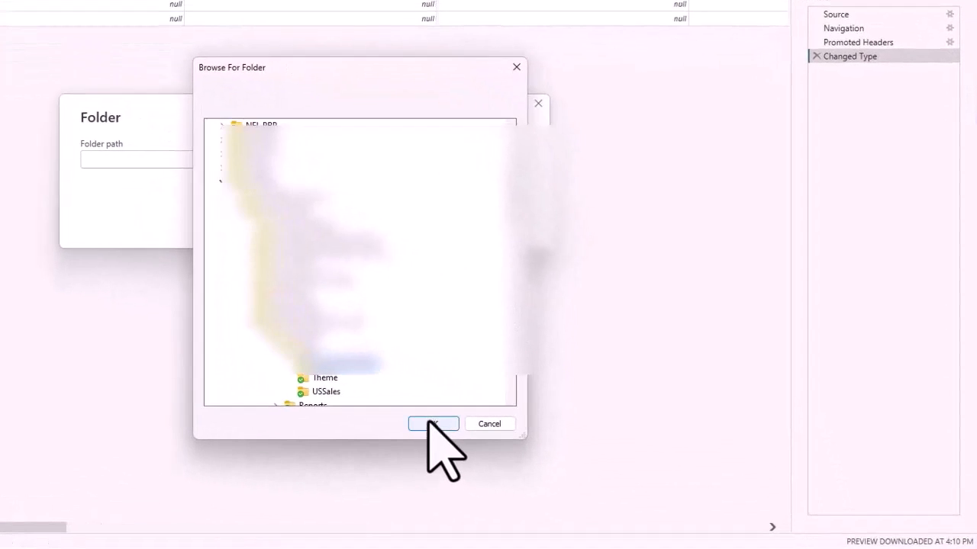
click(429, 418)
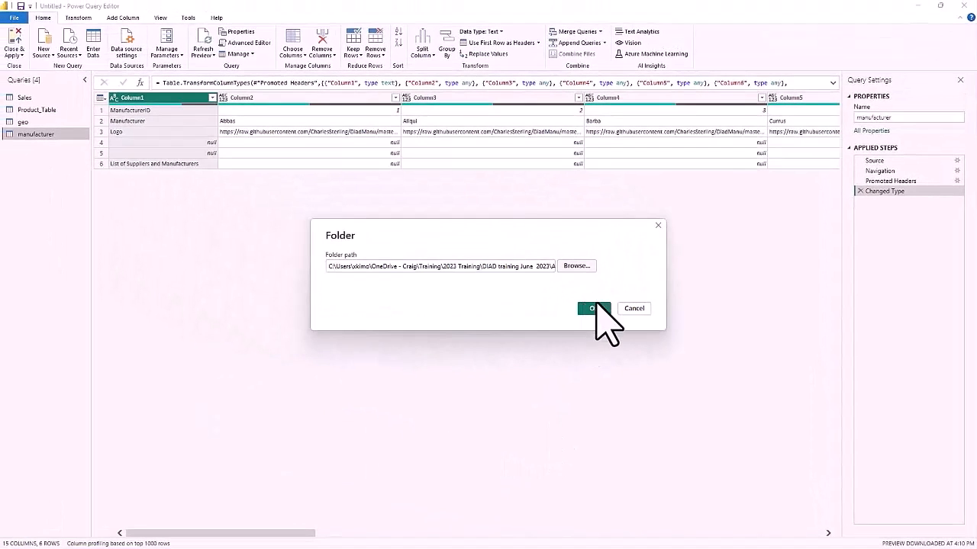
click(594, 308)
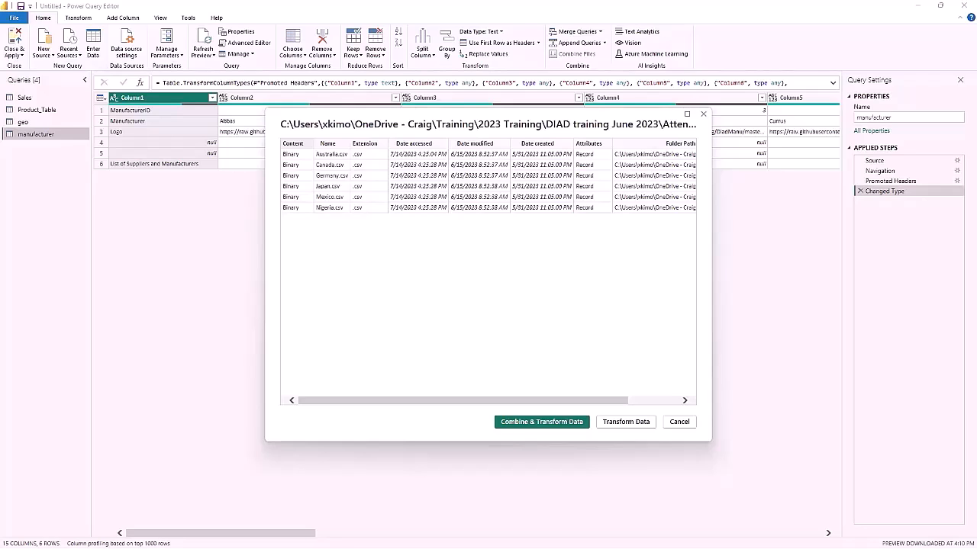
Combine and transform the country CSV files, using the first file as sample and the comma delimiter
click(535, 422)
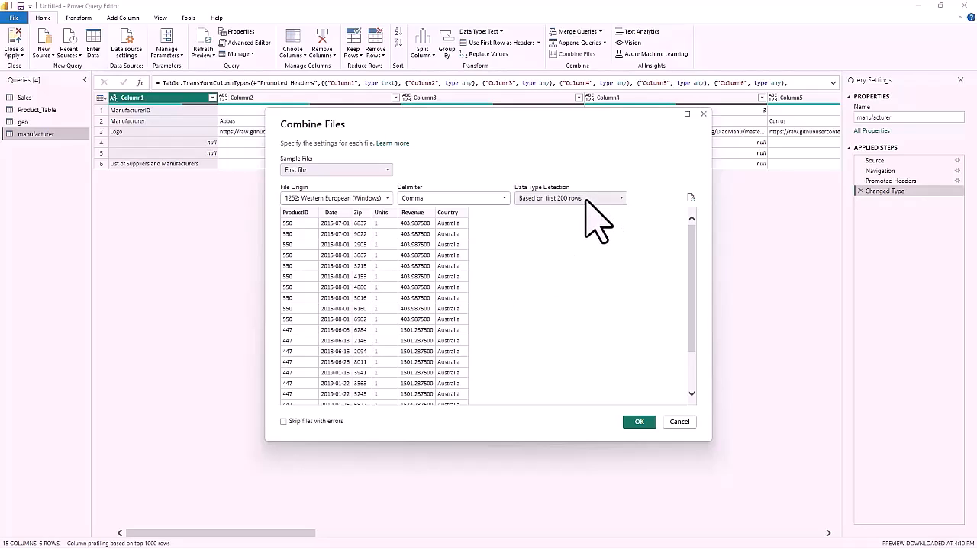
click(382, 170)
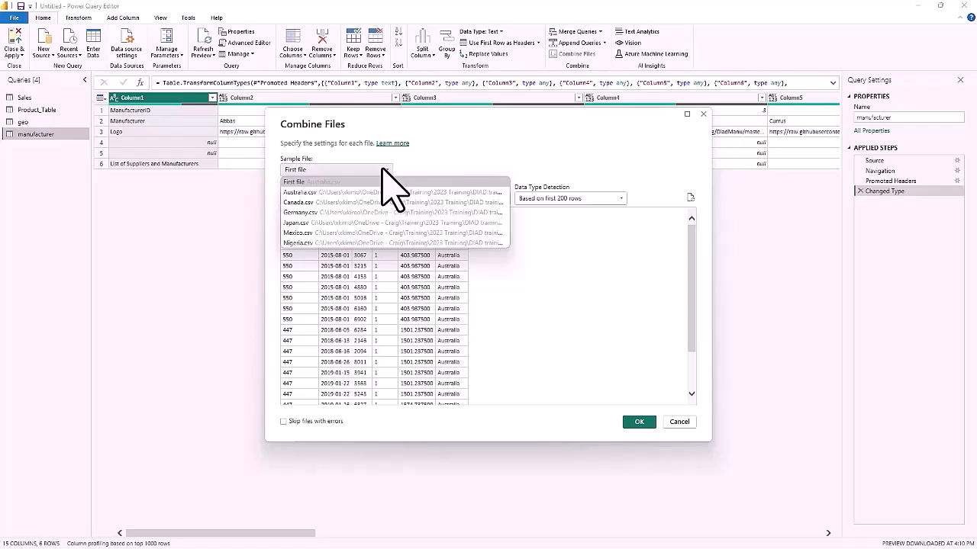
click(488, 158)
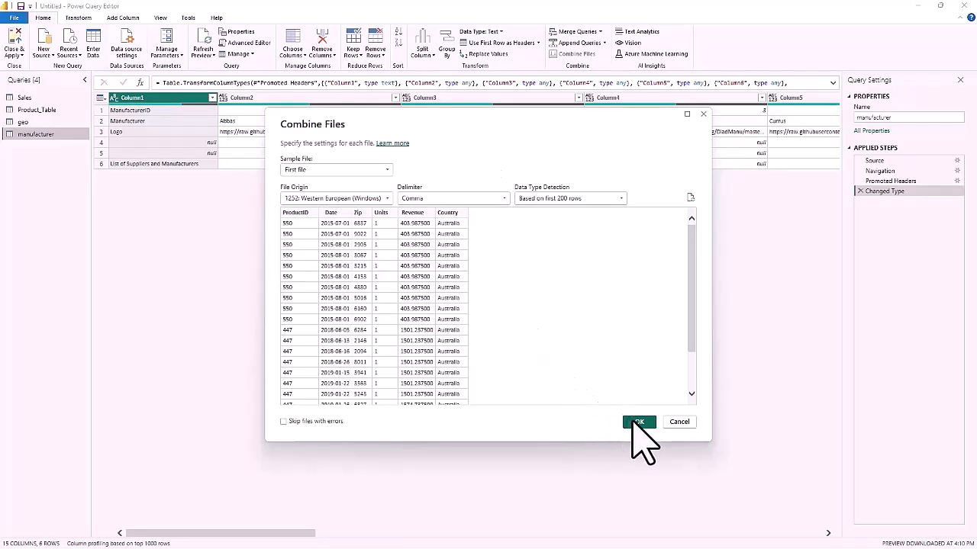
click(638, 422)
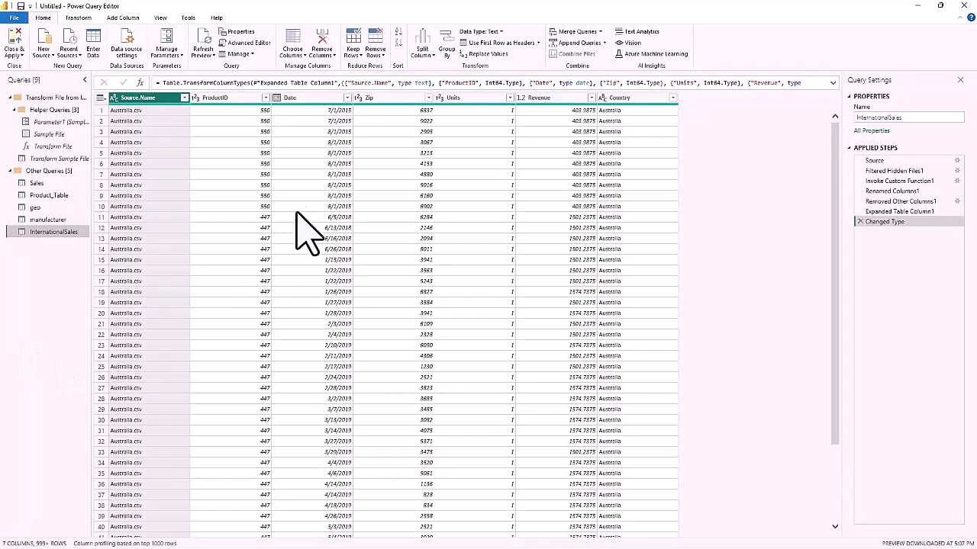
Change the Zip column in the InternationalSales query to Text, replacing the current type conversion
click(392, 100)
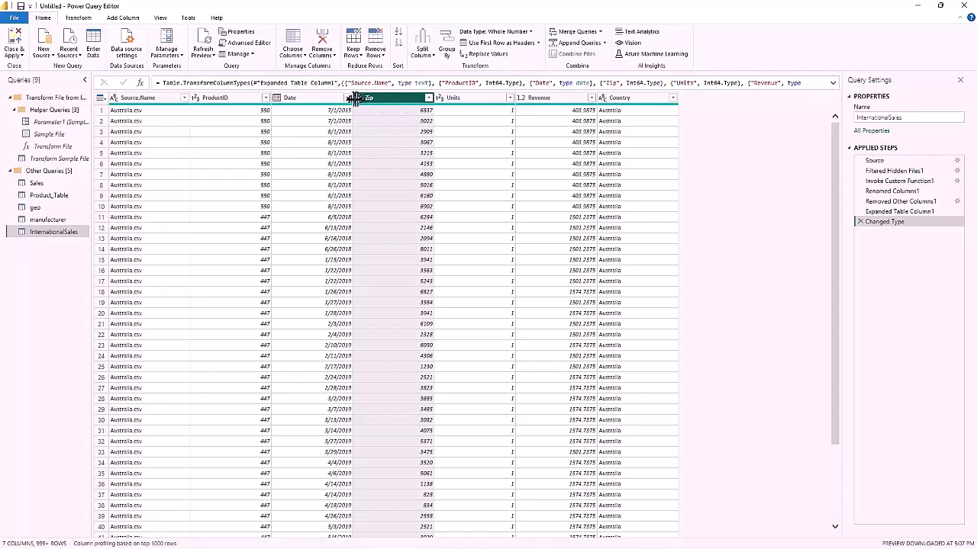
click(358, 99)
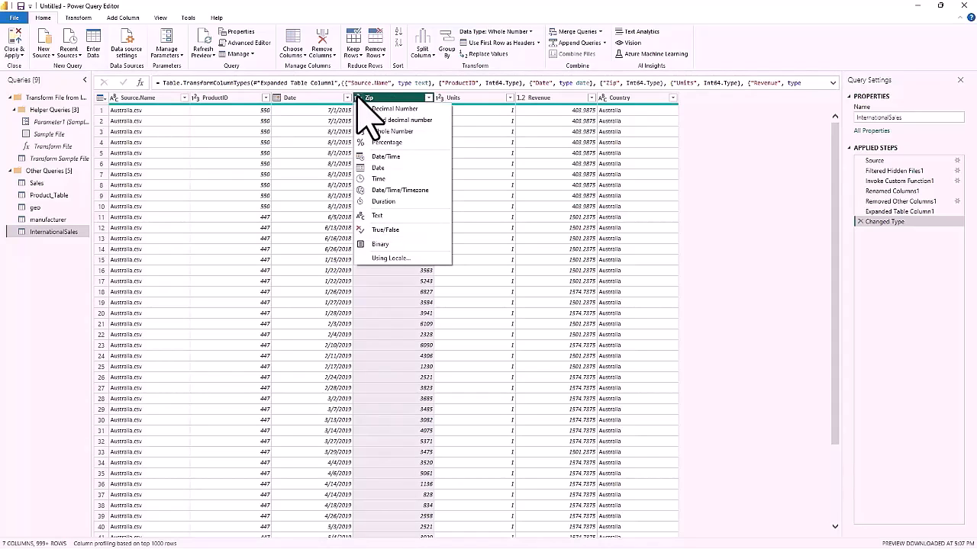
click(380, 217)
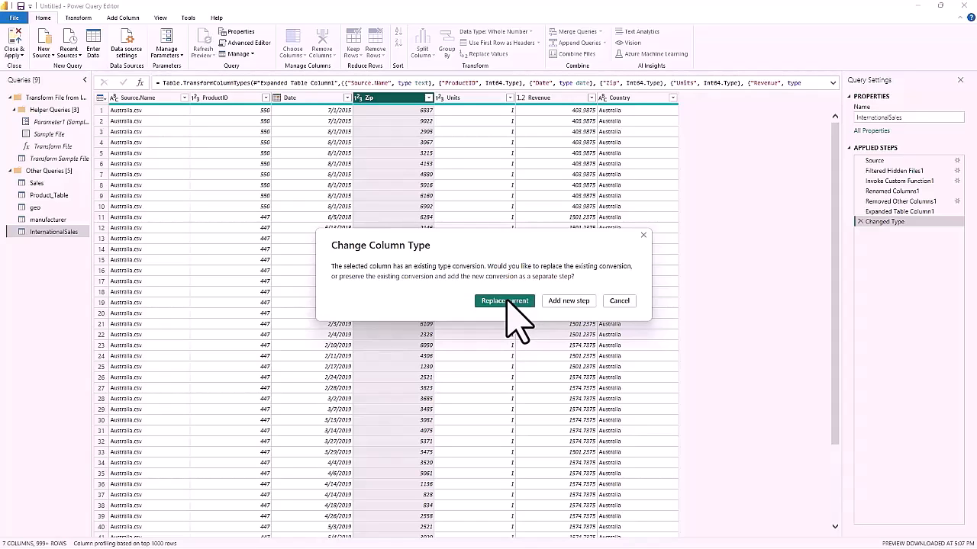
click(505, 301)
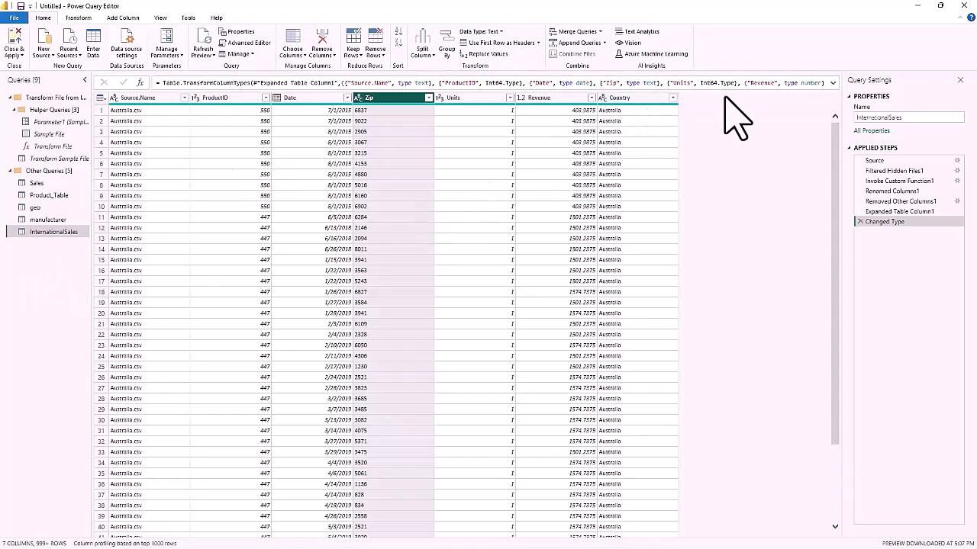
Load the complete list of values in the Country column's filter to check which countries are included
click(673, 98)
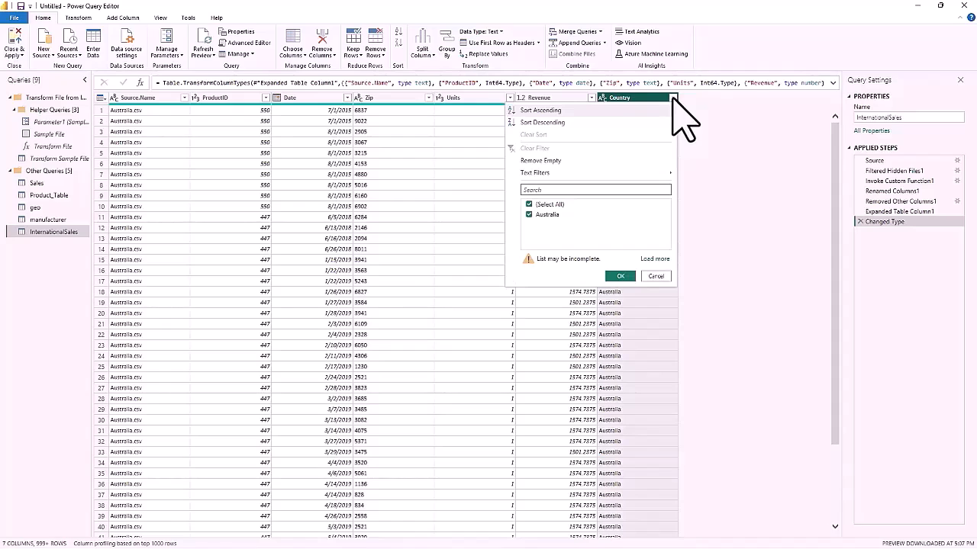
click(654, 260)
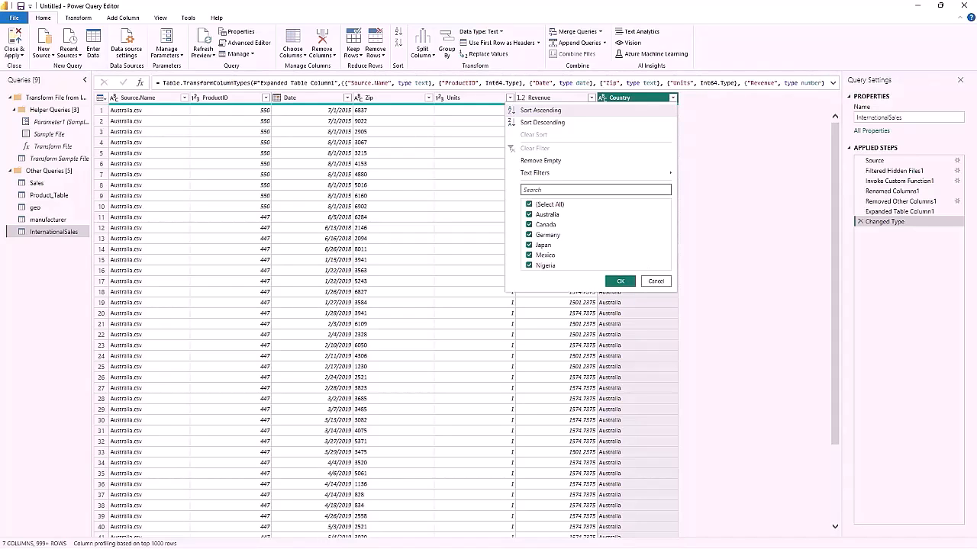
Remove the Source.Name column from the InternationalSales query
click(142, 97)
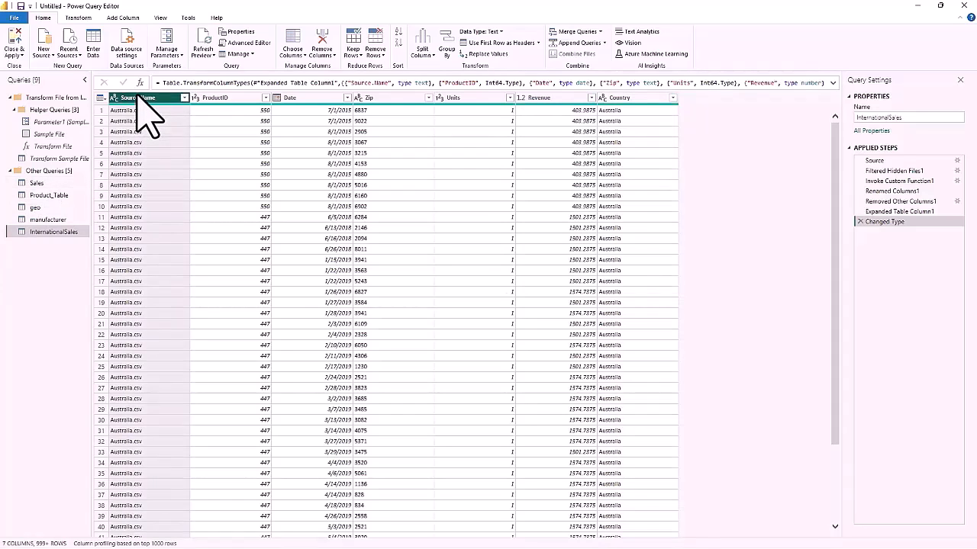
click(329, 55)
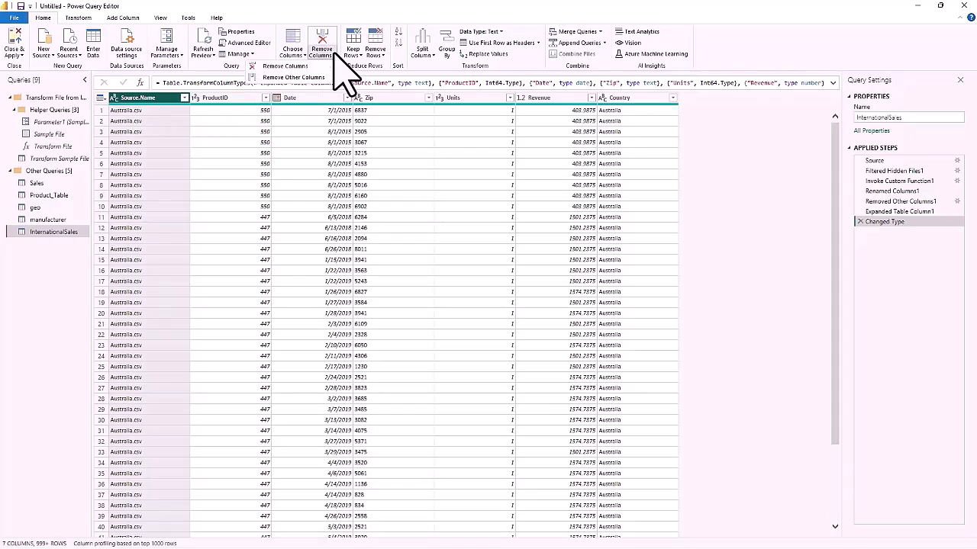
click(283, 67)
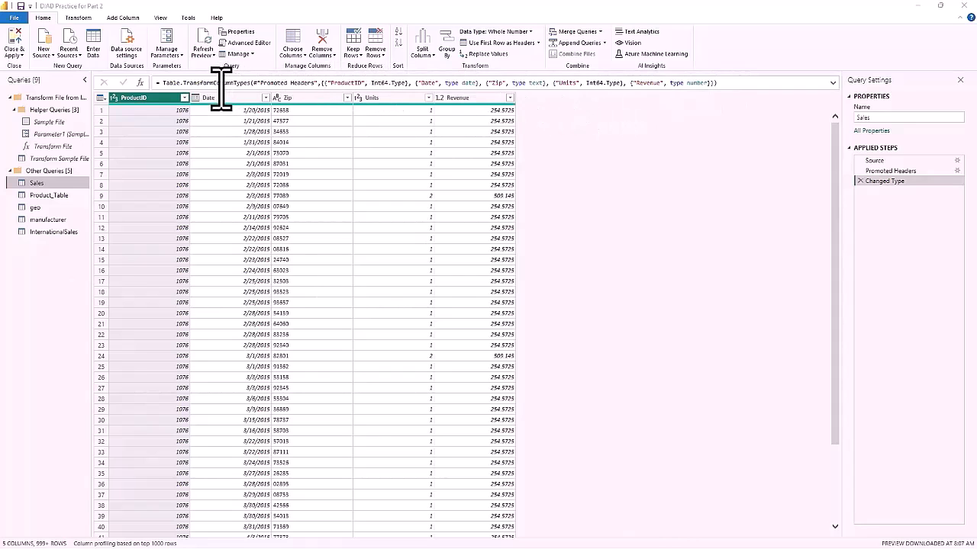
Collapse the helper query group for the file transformation and look over the Product_Table and Sales queries
click(42, 195)
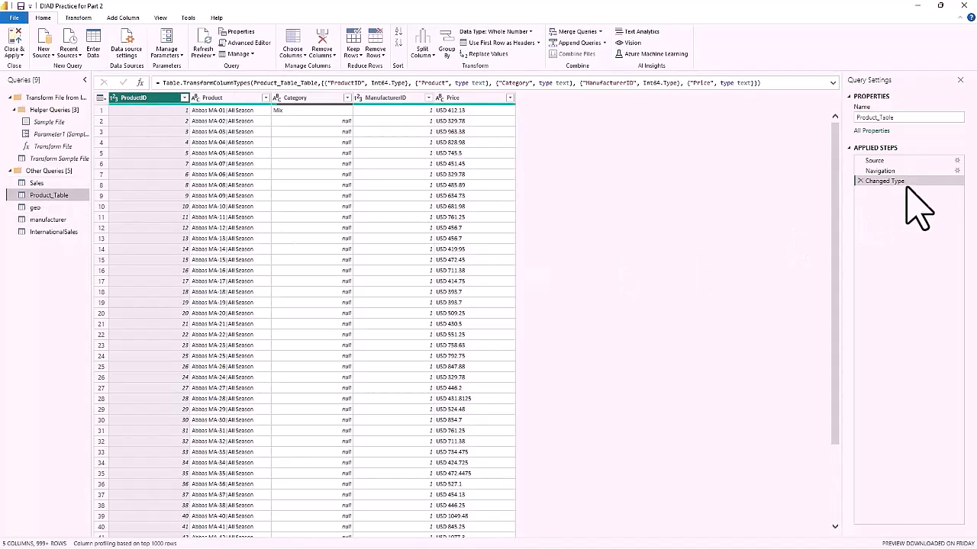
click(9, 97)
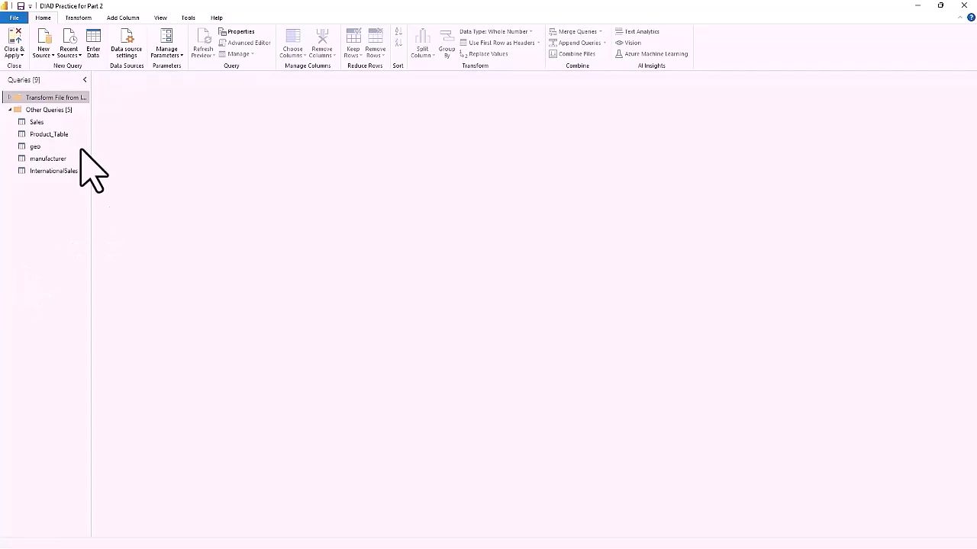
click(49, 123)
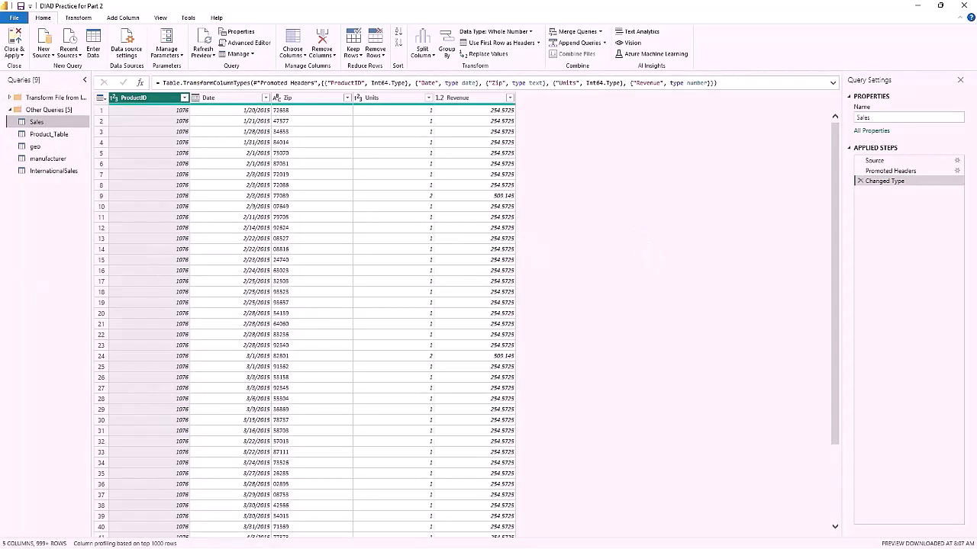
Rename the Product_Table query to Product
click(46, 135)
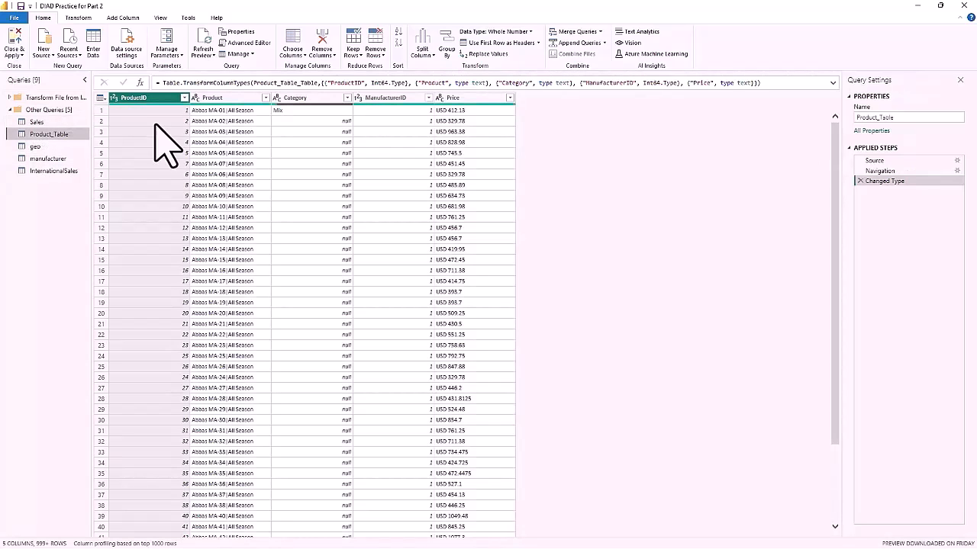
click(906, 118)
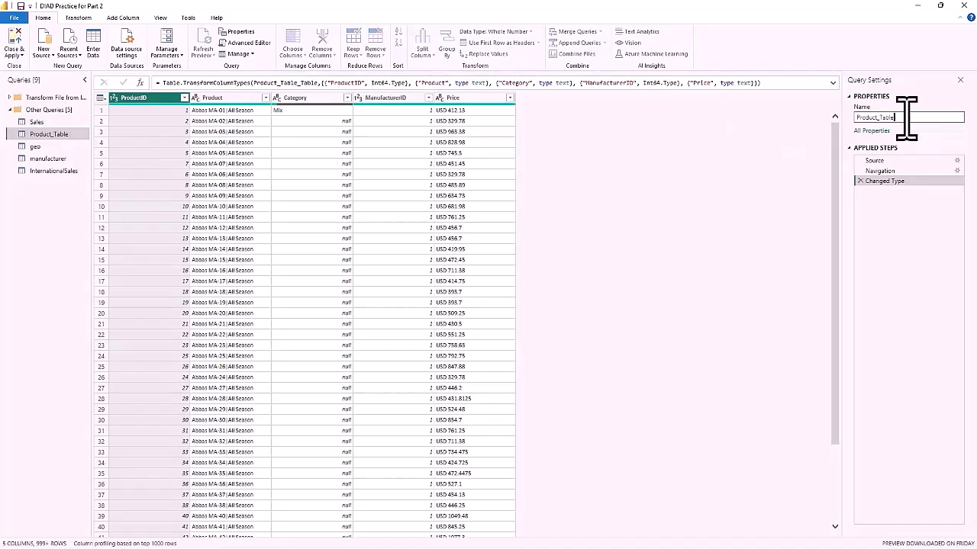
key(BackSpace)
key(BackSpace)
key(BackSpace)
key(BackSpace)
key(BackSpace)
key(BackSpace)
Rename the geo query to Geography
click(42, 147)
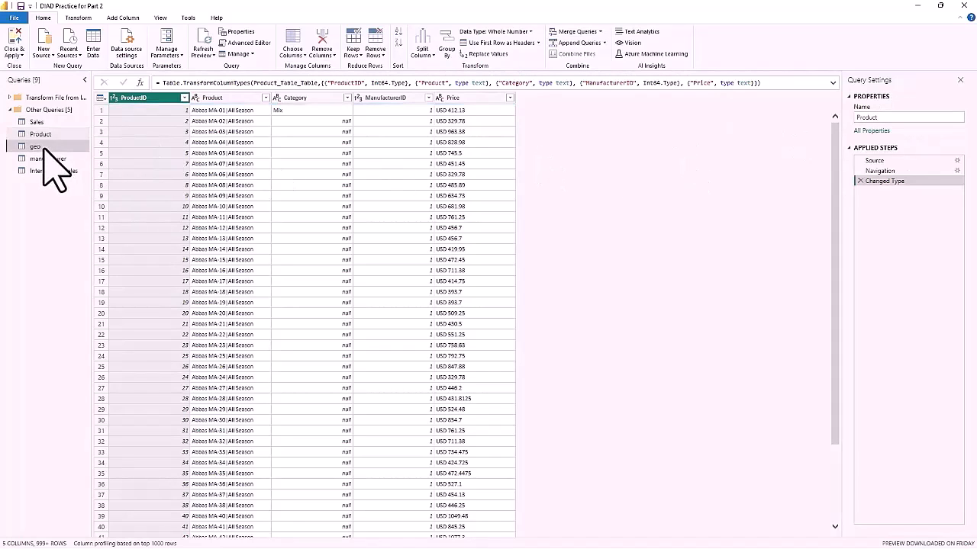
double_click(866, 118)
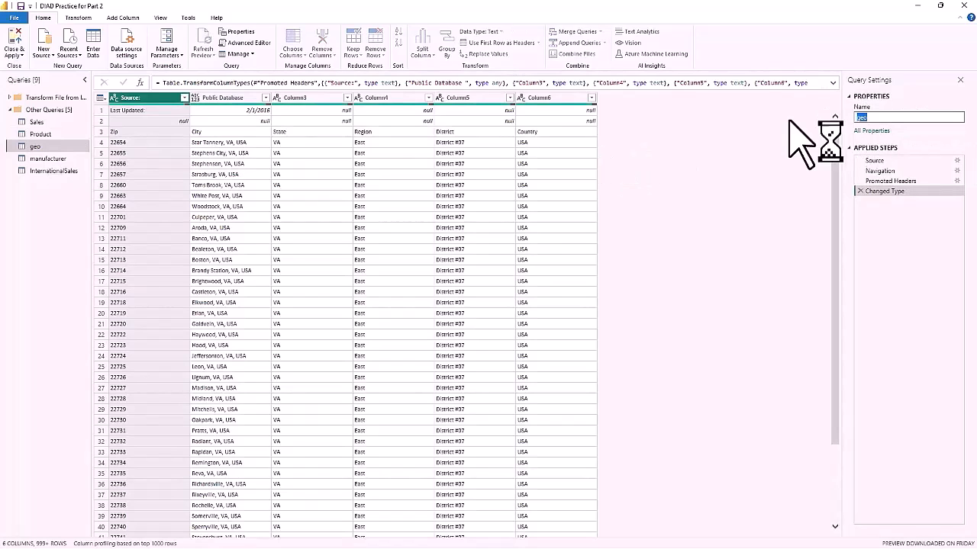
text(Geography)
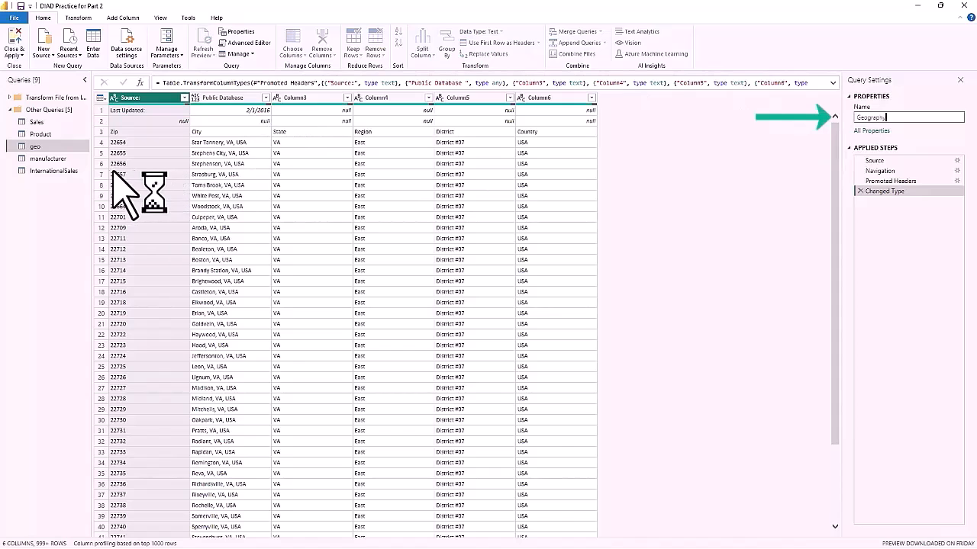
key(Return)
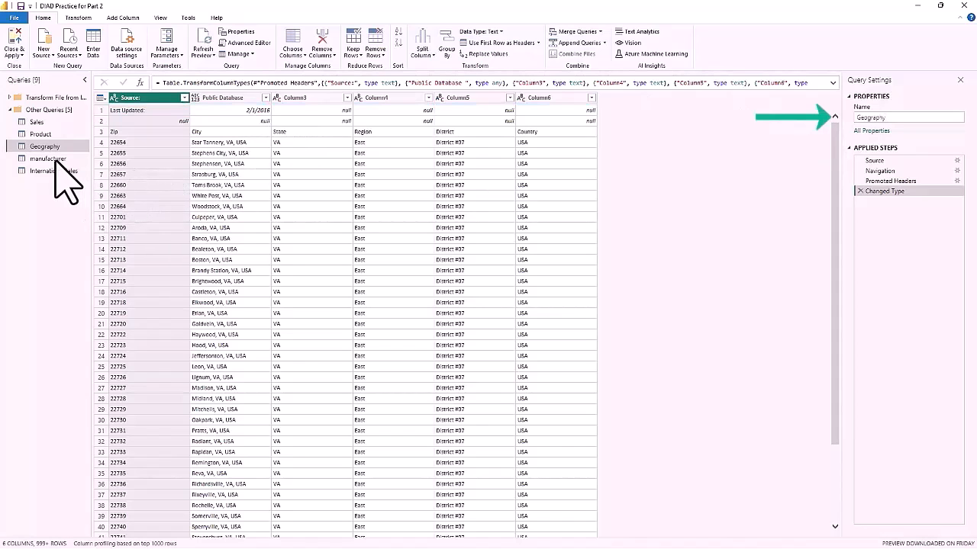
Rename the manufacturer query to Manufacturer and the InternationalSales query to International Sales
click(53, 158)
click(858, 118)
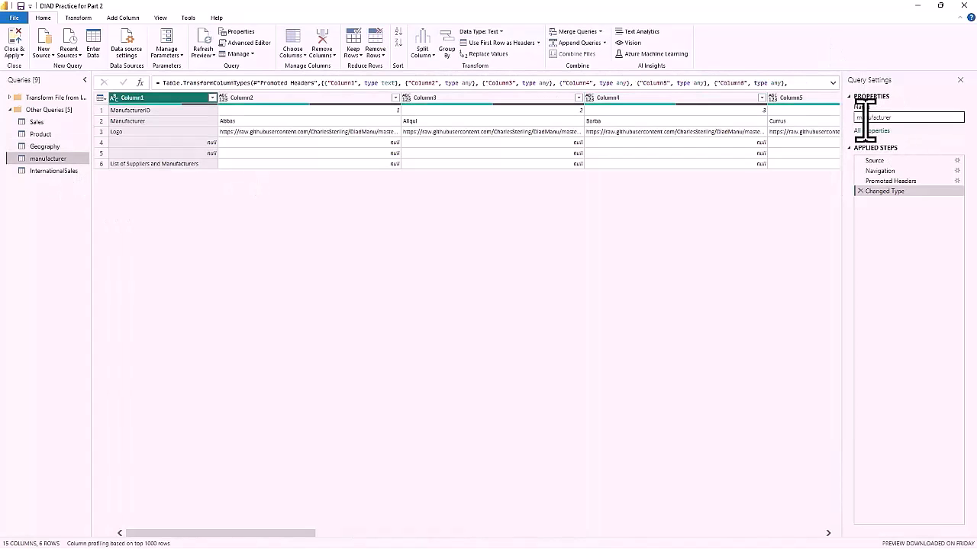
key(BackSpace)
text(M)
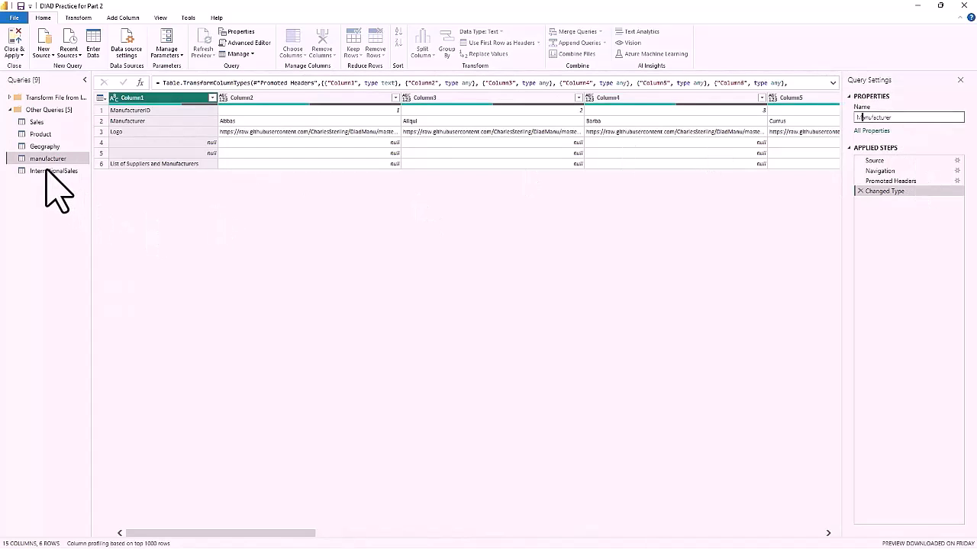
key(Return)
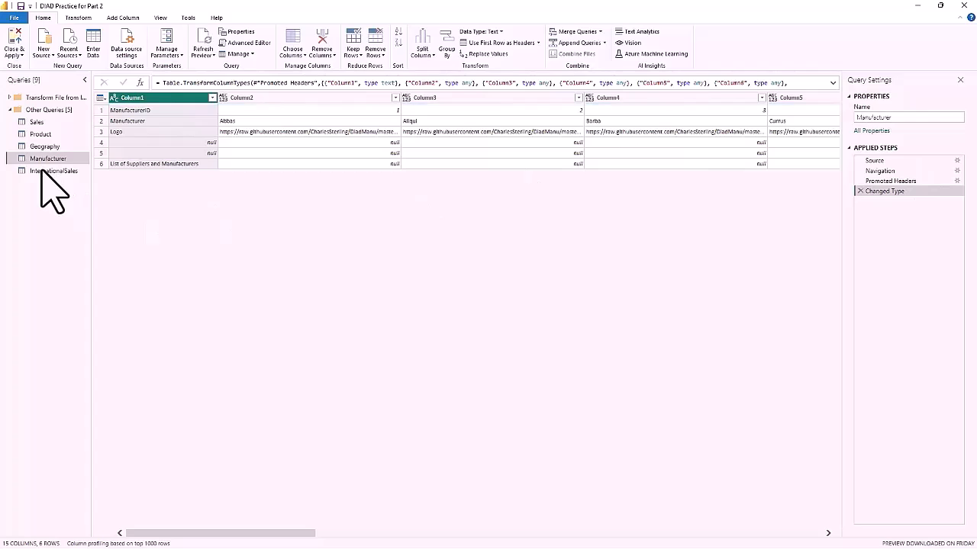
click(39, 172)
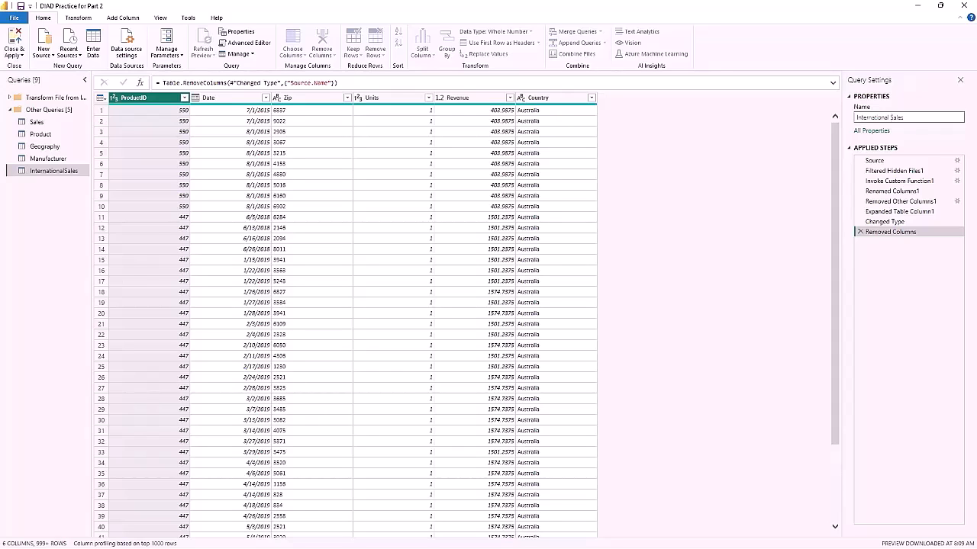
key(Return)
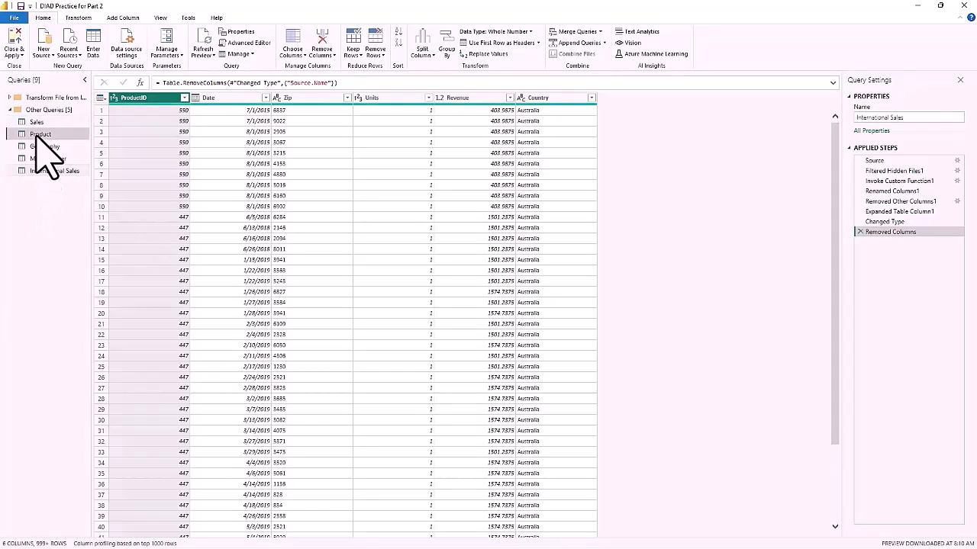
Fill the empty cells of the Category column downward in the Product query
click(38, 135)
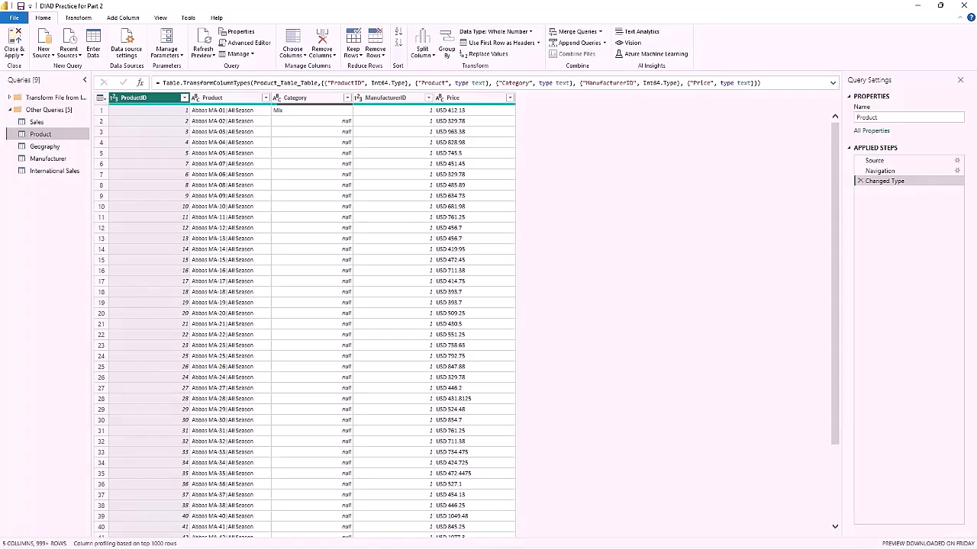
click(307, 99)
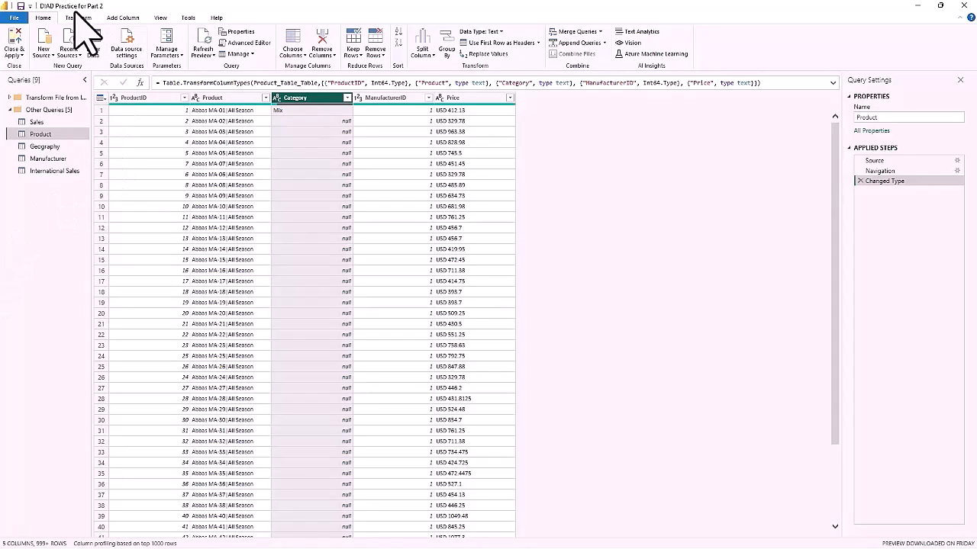
click(77, 17)
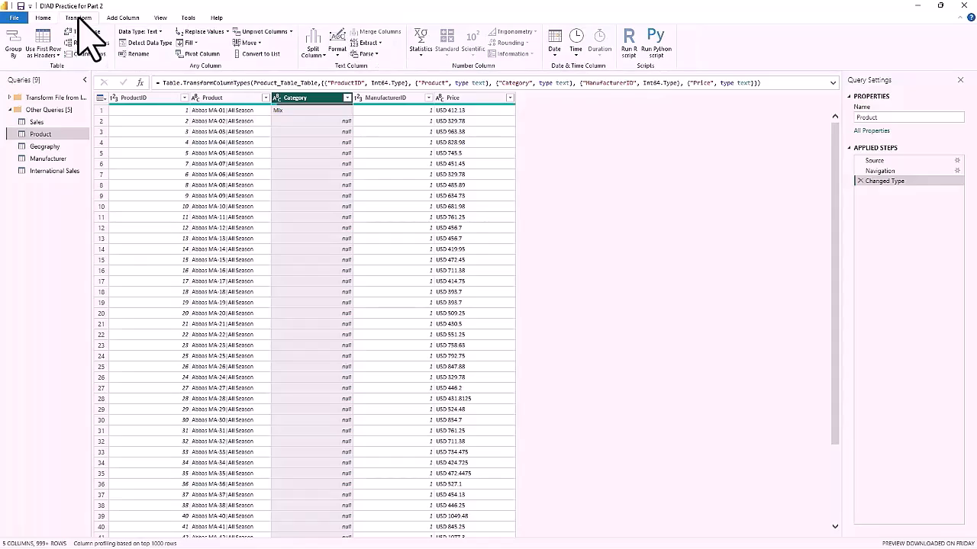
click(187, 43)
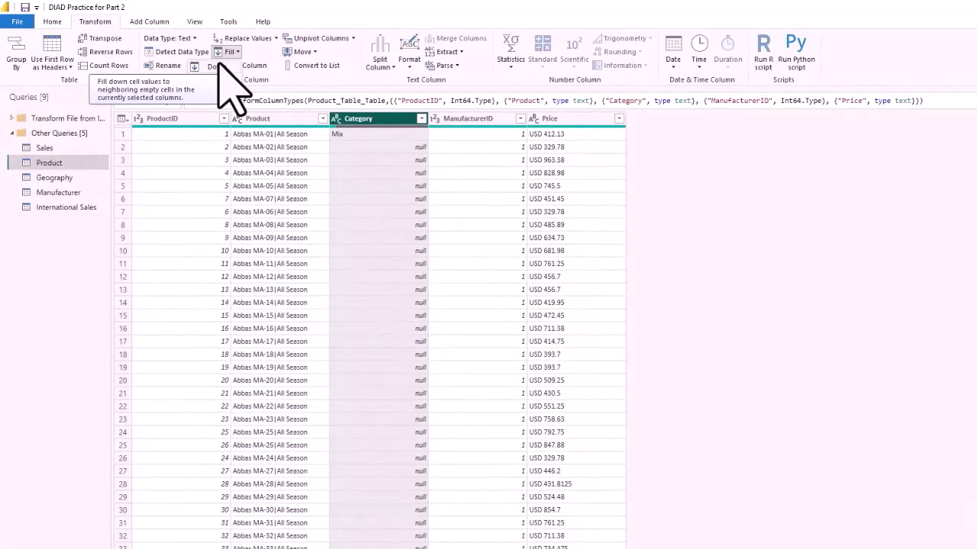
click(215, 66)
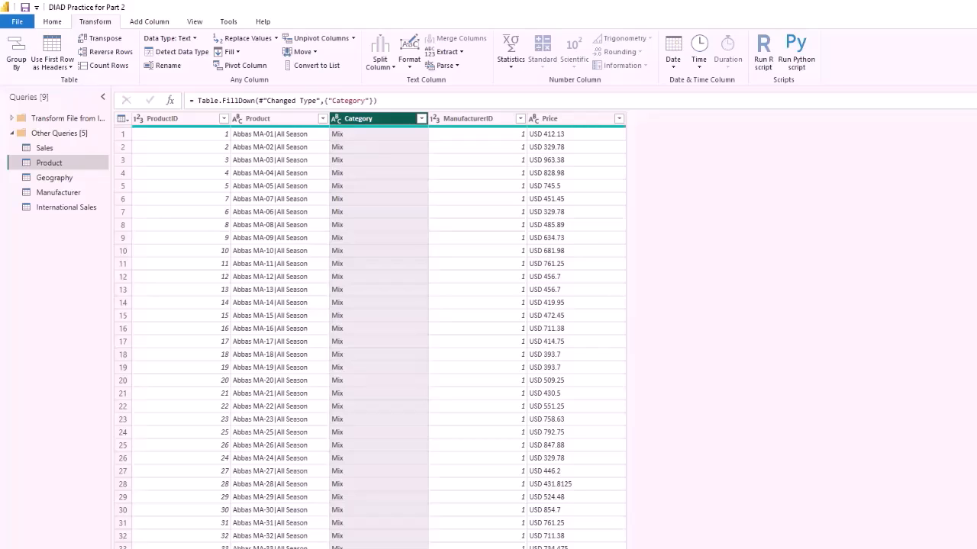
Split the Product column by the custom delimiter | at each occurrence of the delimiter
click(271, 119)
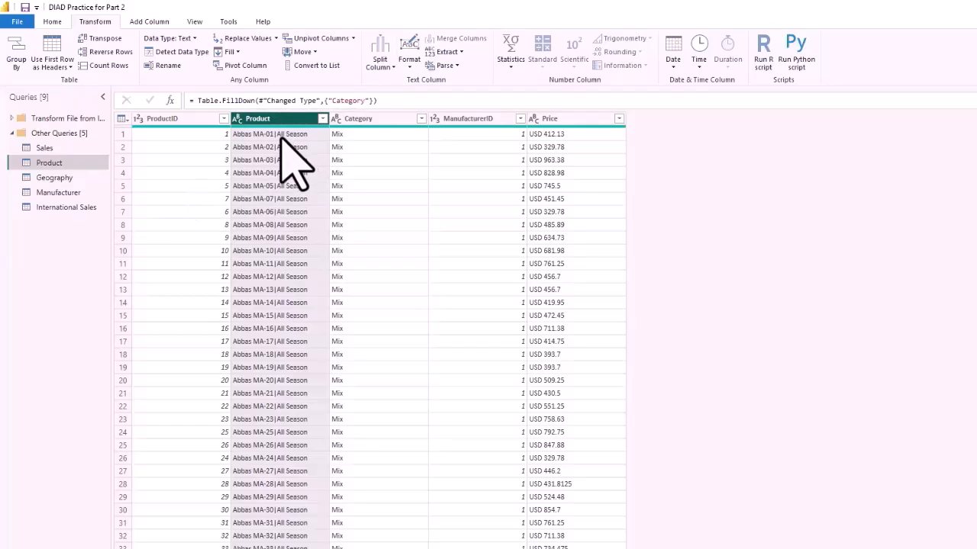
click(379, 66)
click(319, 81)
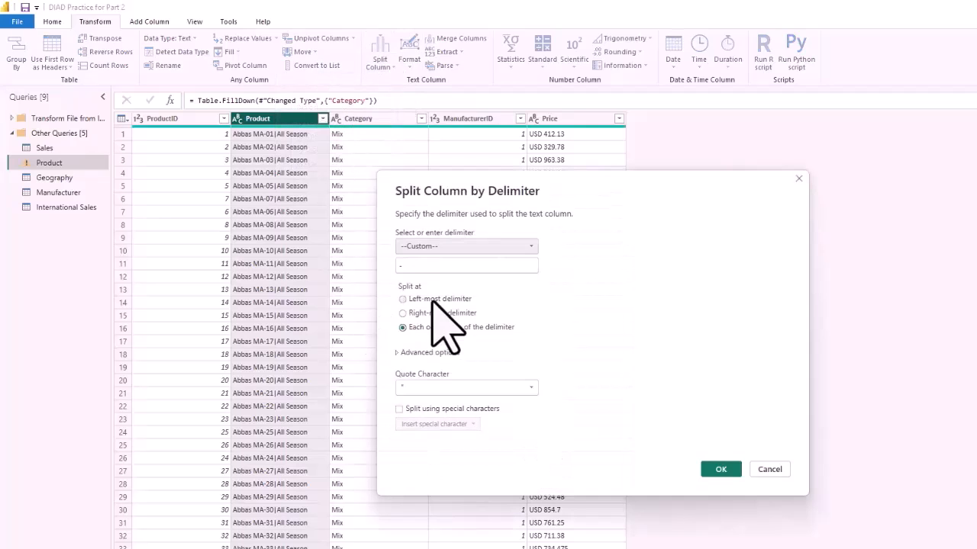
click(419, 265)
key(BackSpace)
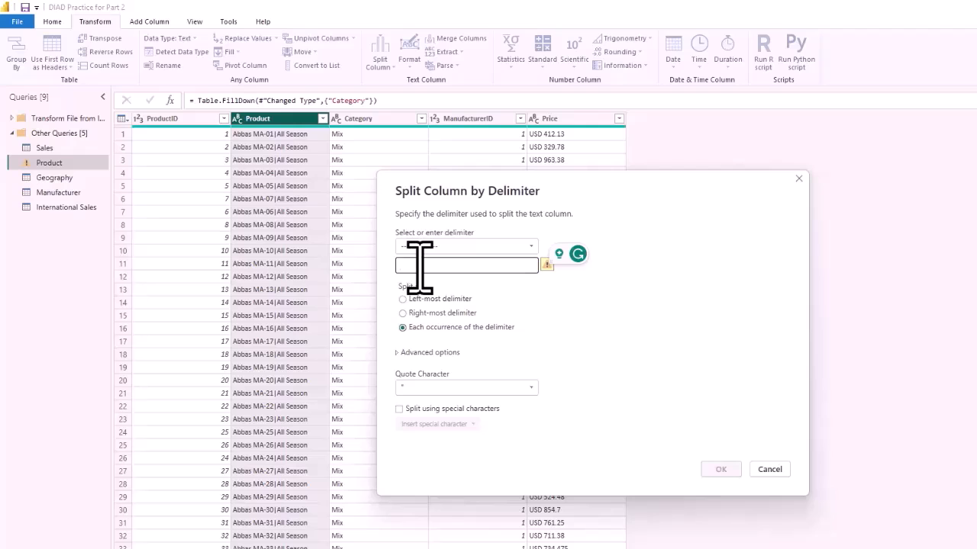
text(|)
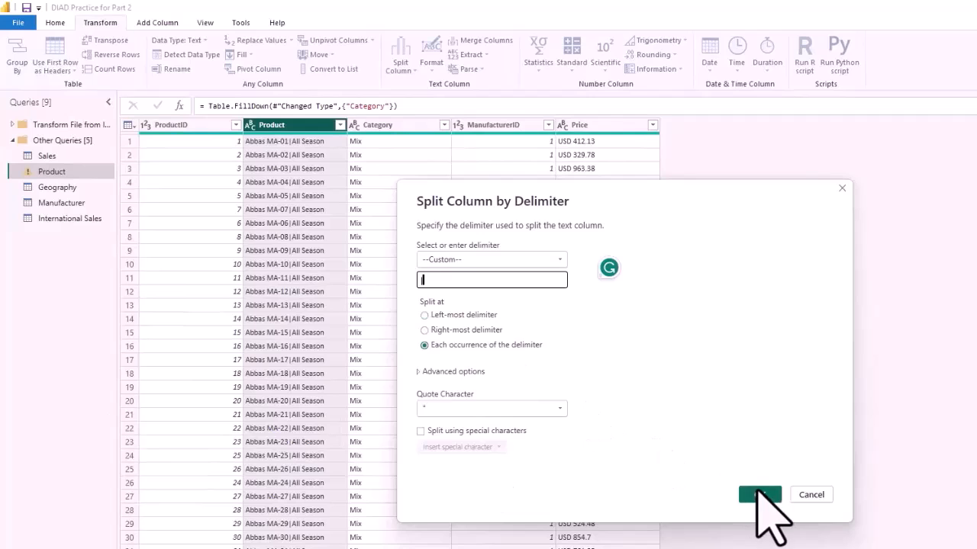
click(759, 494)
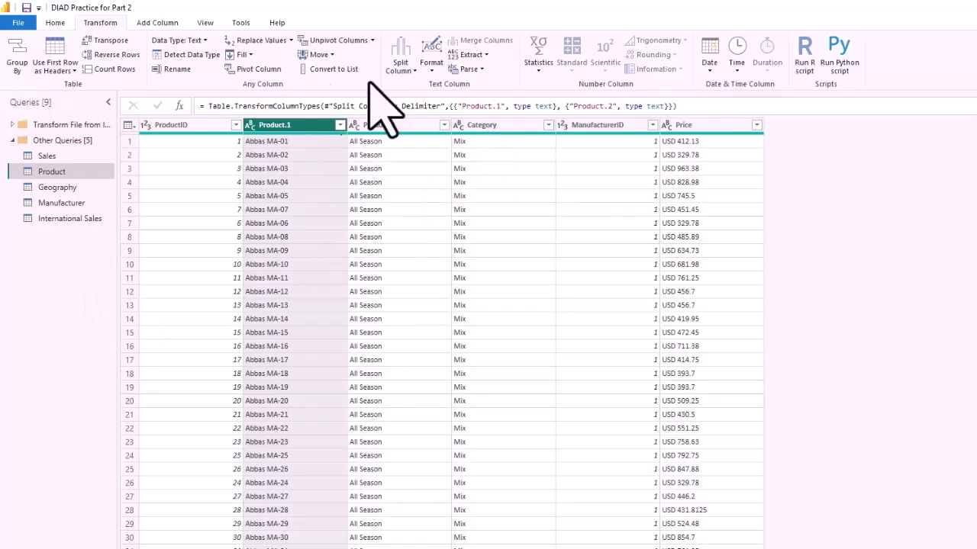
Rename the Product.1 column to Product
double_click(277, 125)
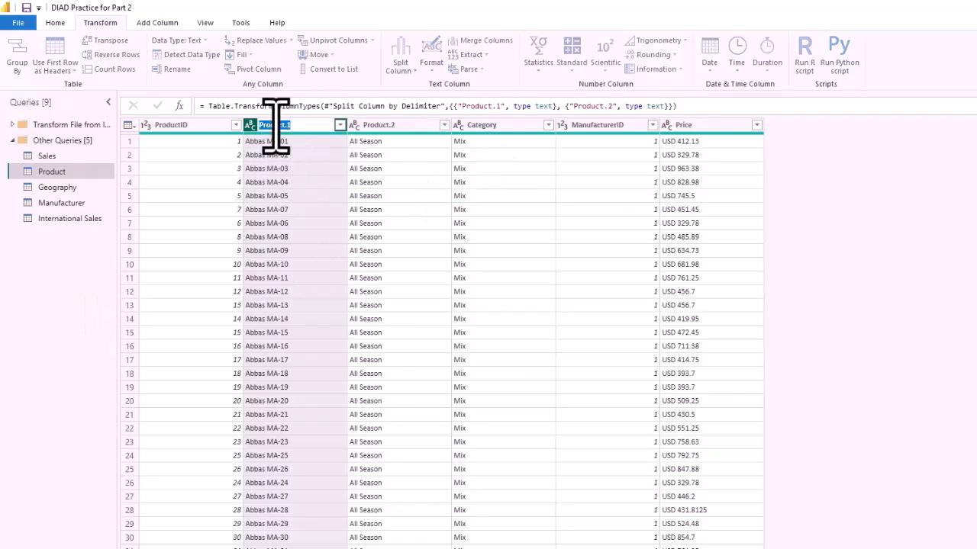
click(312, 125)
key(BackSpace)
key(BackSpace)
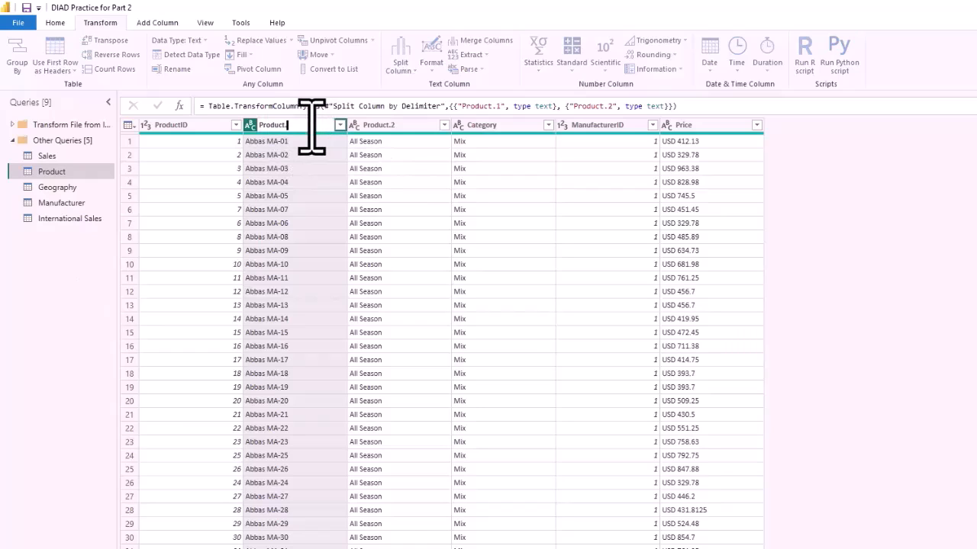
key(Return)
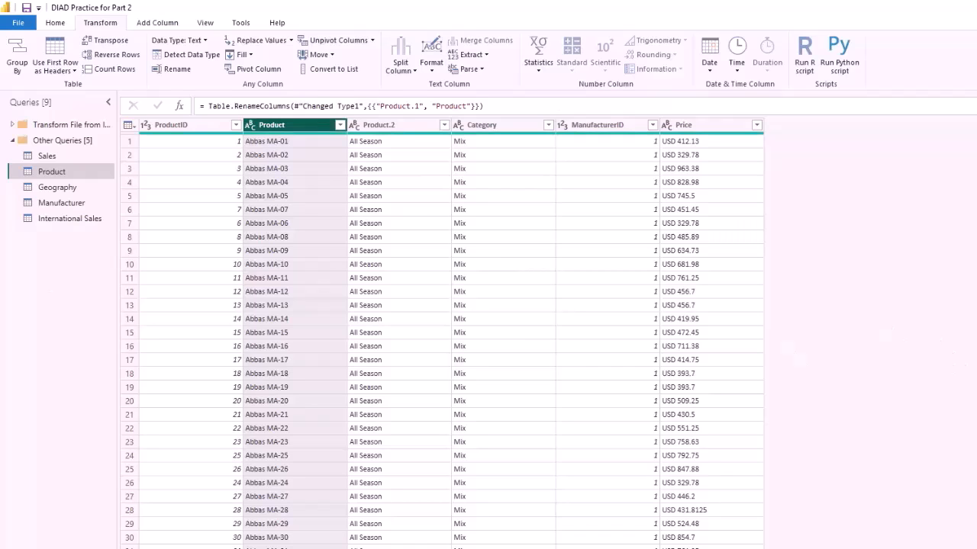
Rename the Product.2 column to Segment
double_click(385, 126)
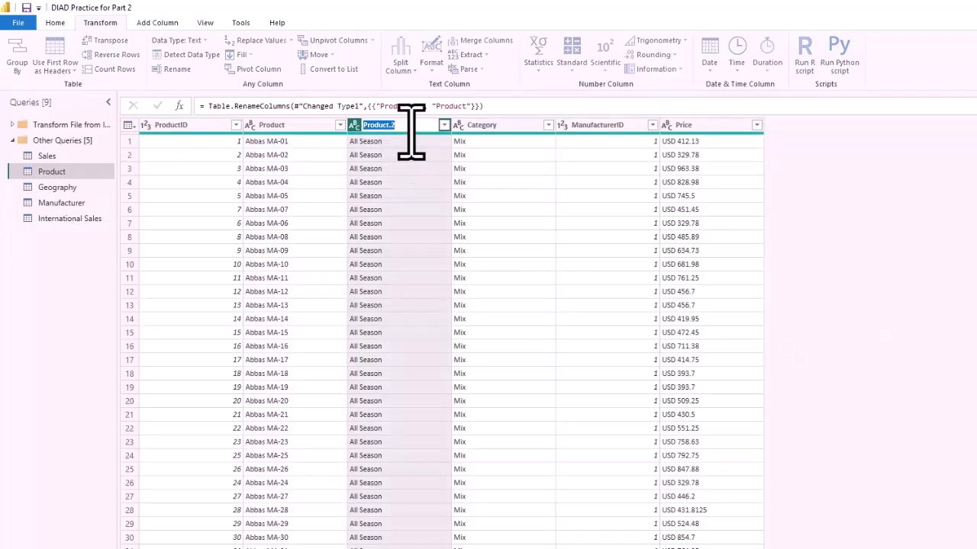
text(Segment)
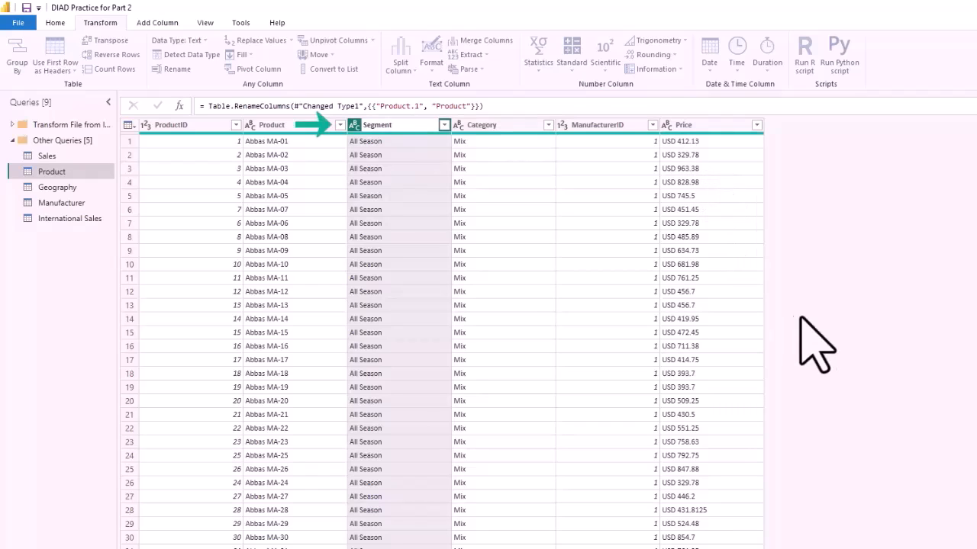
key(Return)
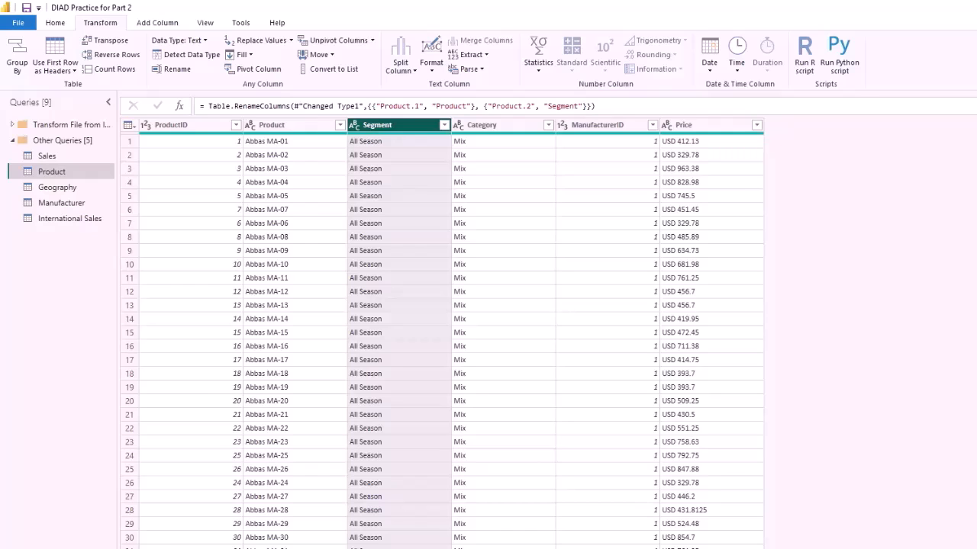
Add a column from examples based on the Price column, using the sample value 412.13, and name it MSRP
click(277, 126)
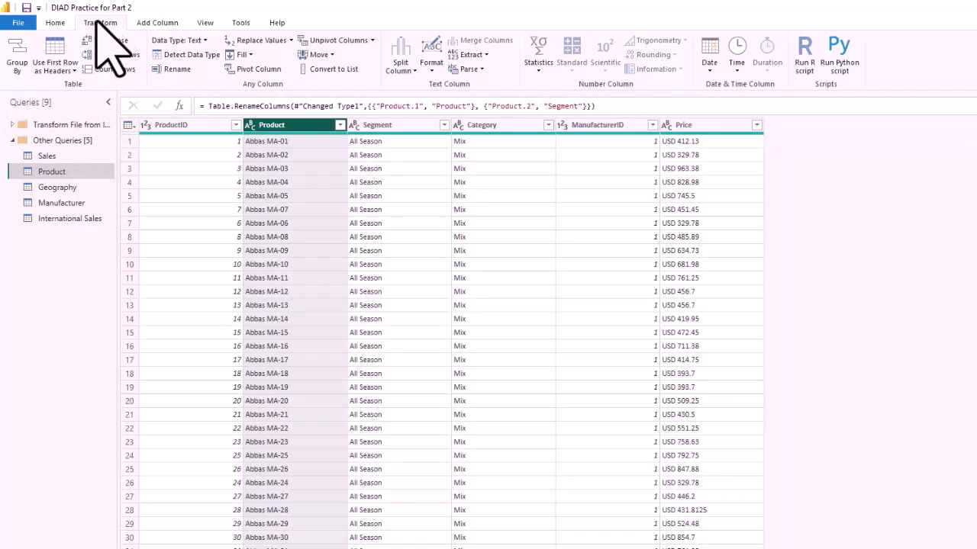
click(157, 22)
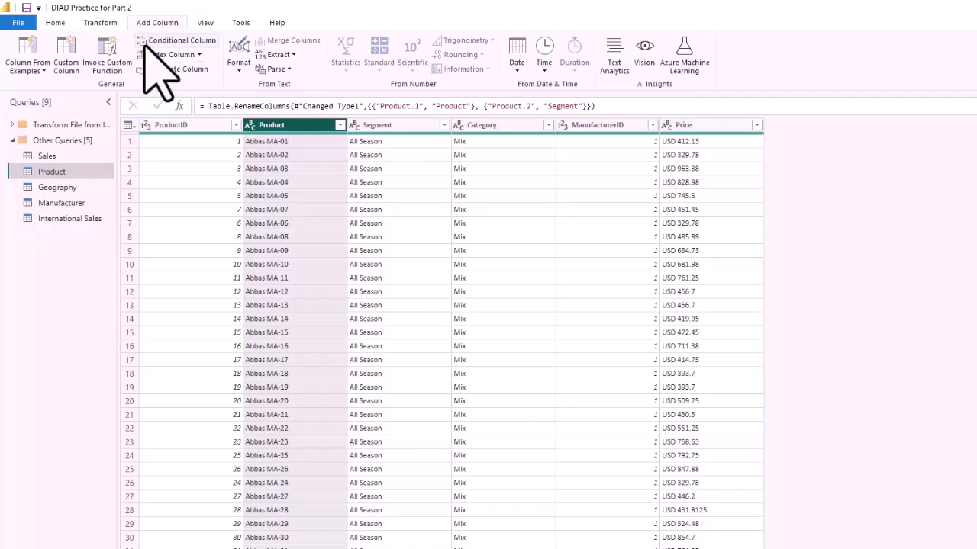
click(34, 70)
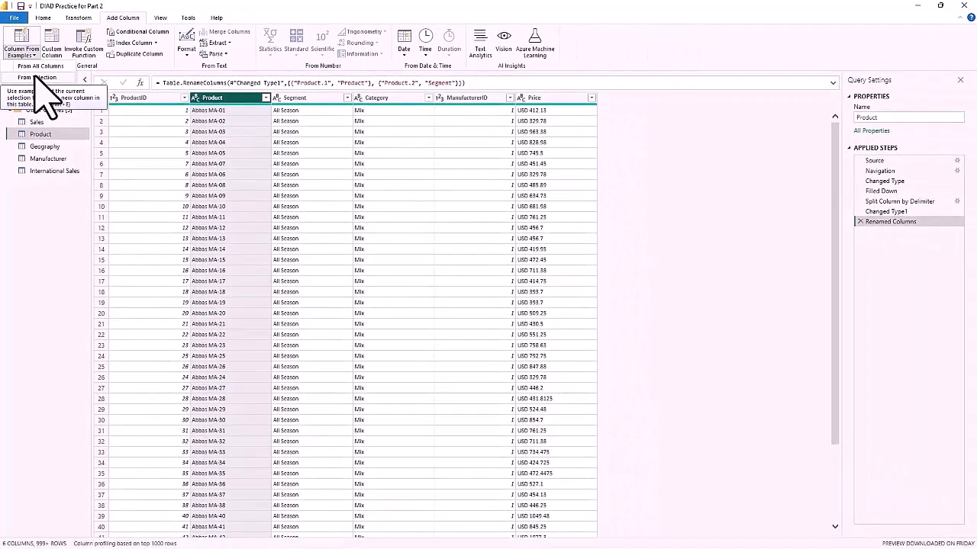
click(38, 78)
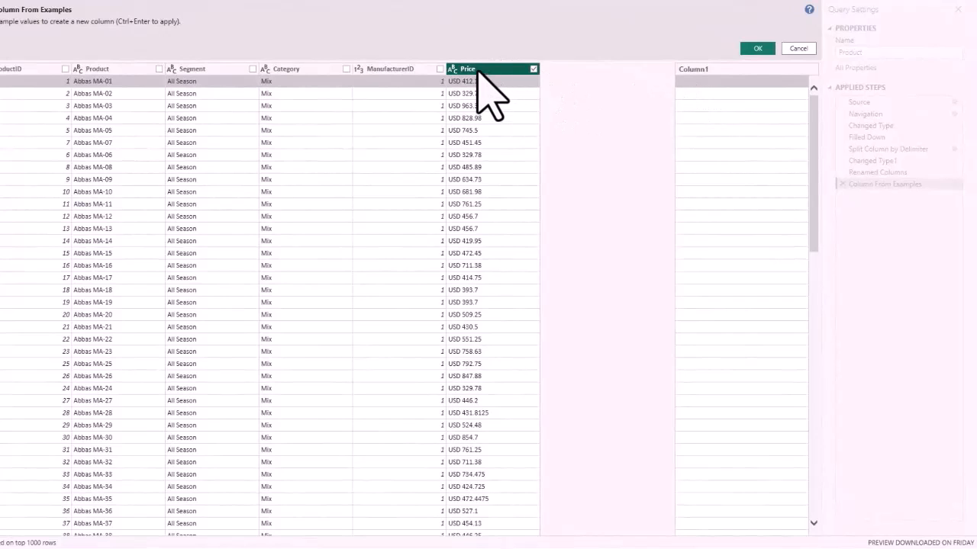
click(700, 83)
text(412.13)
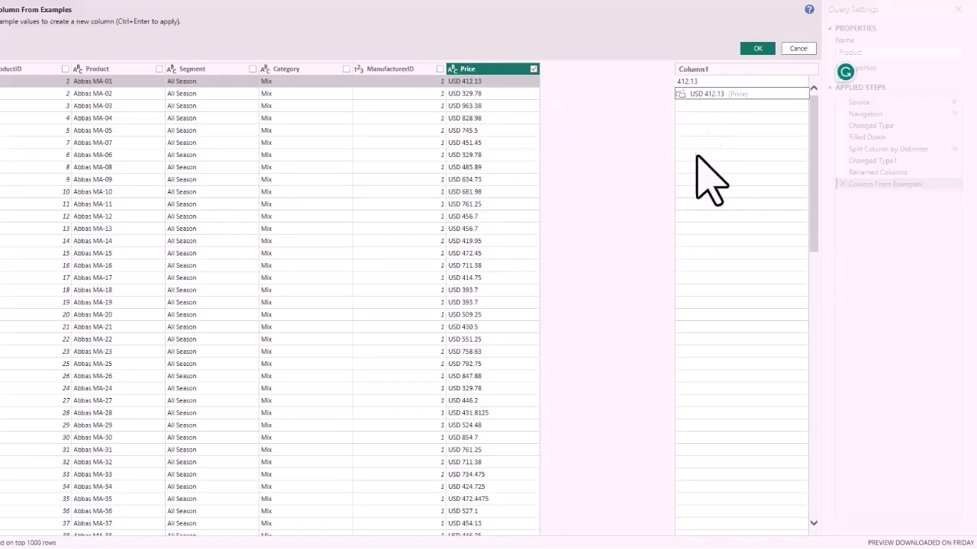
key(Return)
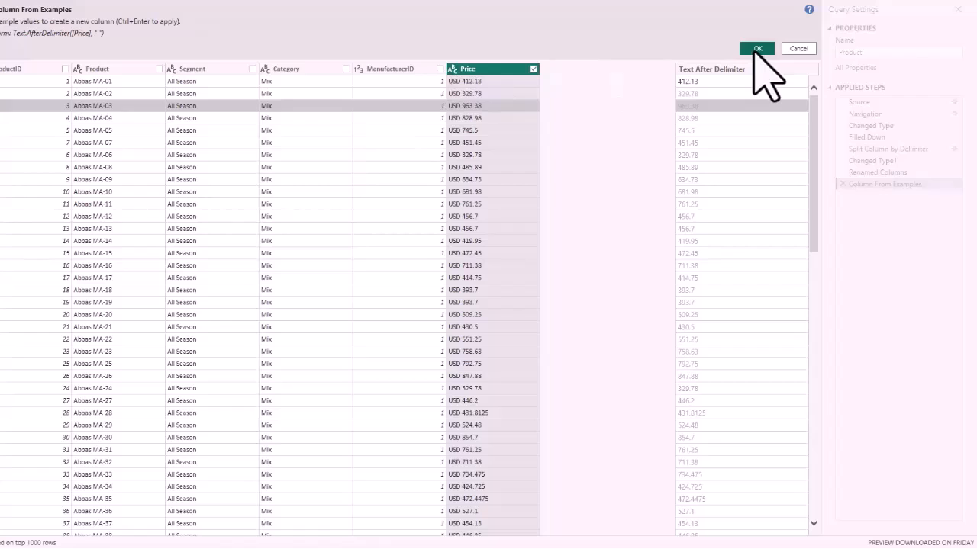
double_click(721, 70)
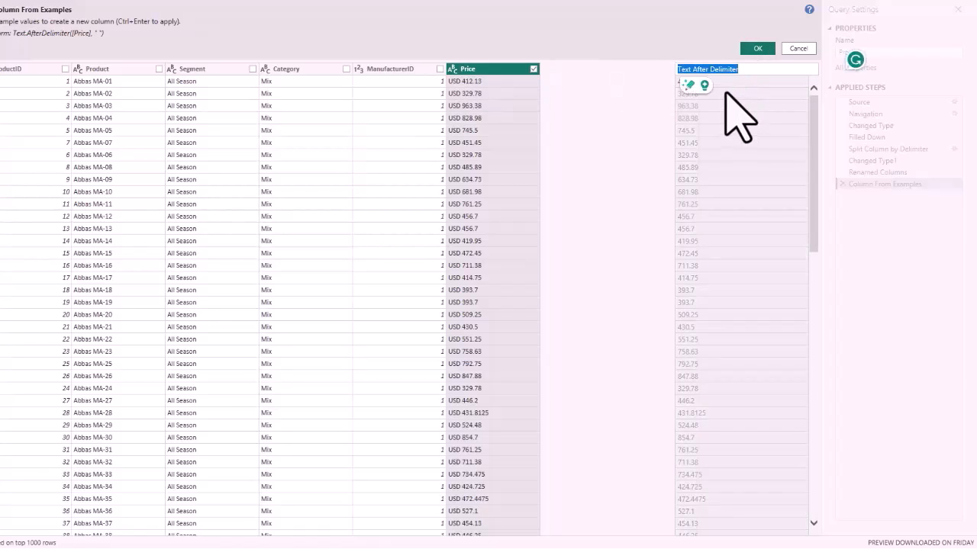
text(MSRP)
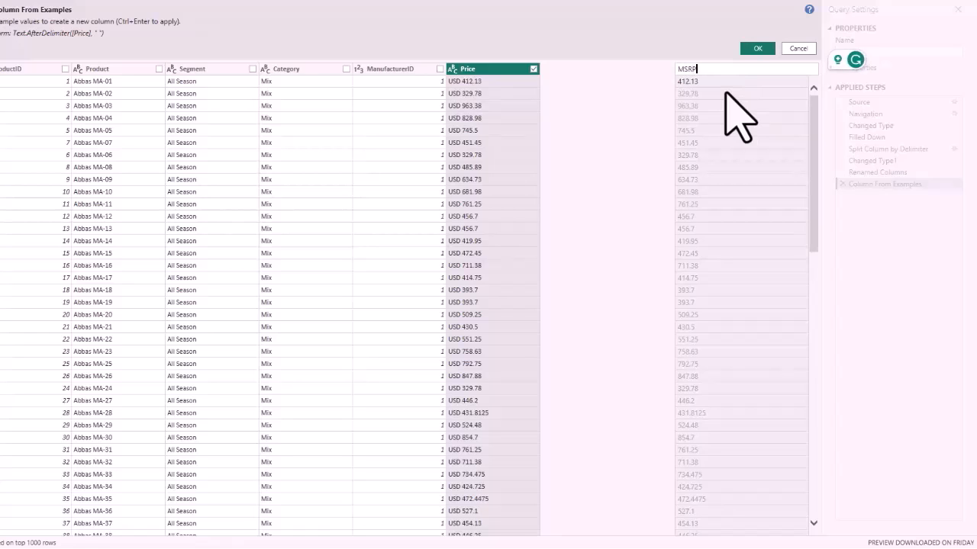
click(758, 48)
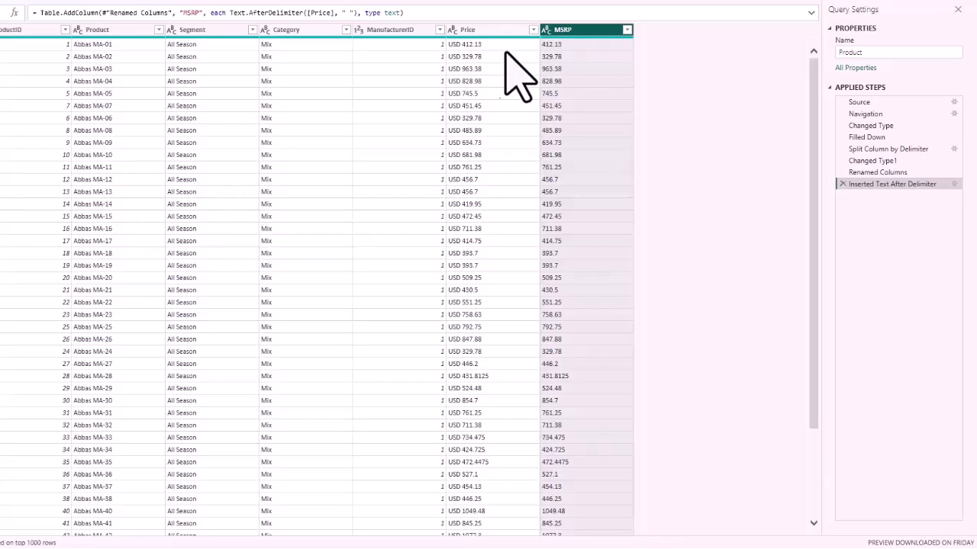
Change the data type of the MSRP column to Fixed decimal number
click(544, 30)
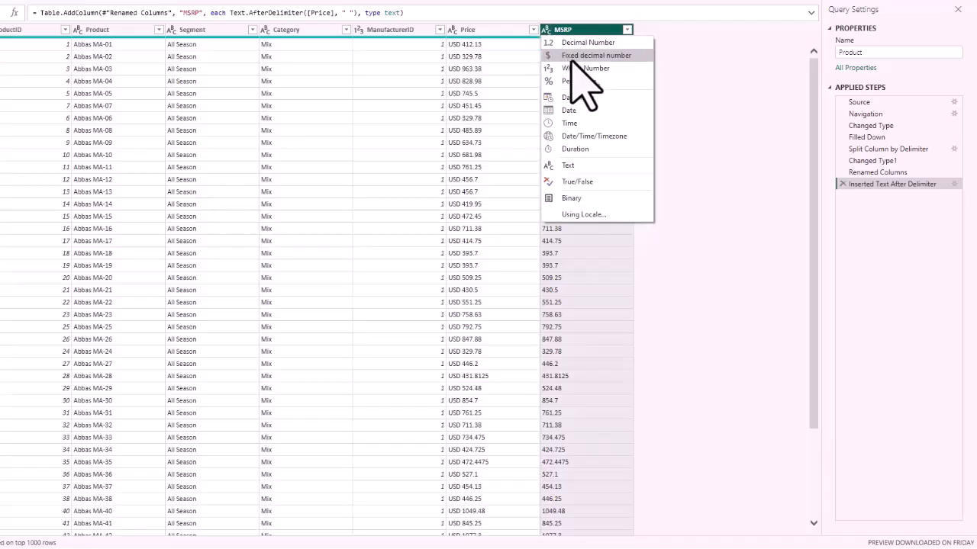
click(580, 69)
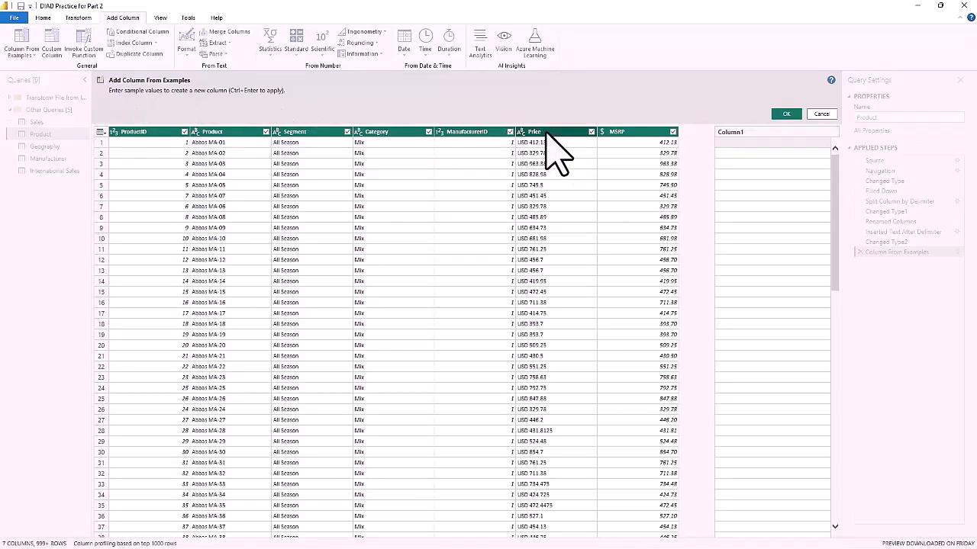
Add a column from examples based only on the Price column, using the sample value USD, and name it Currency
click(821, 113)
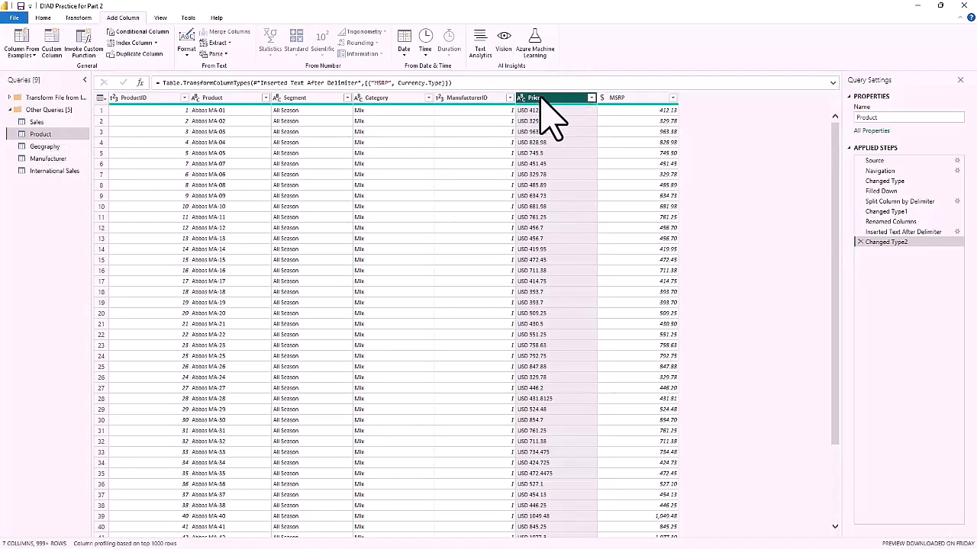
click(22, 53)
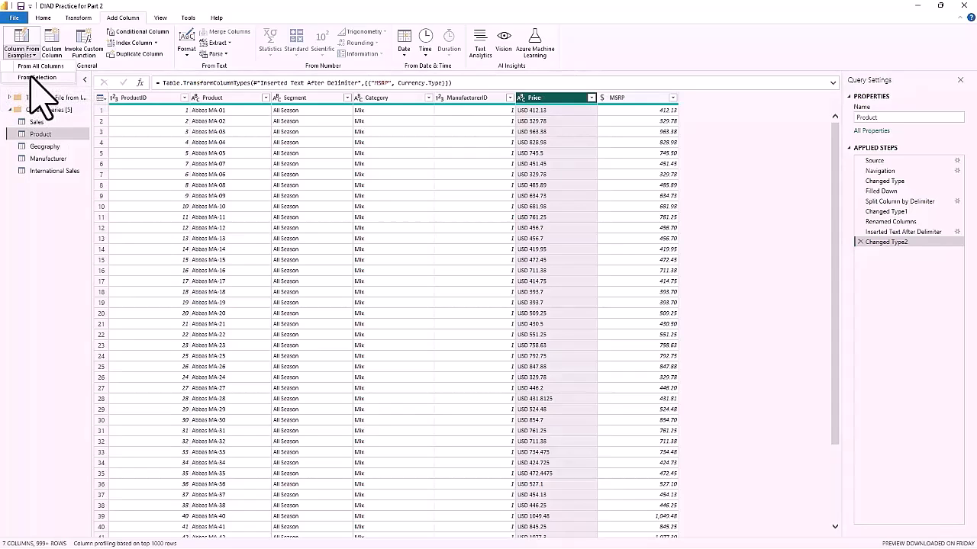
click(30, 77)
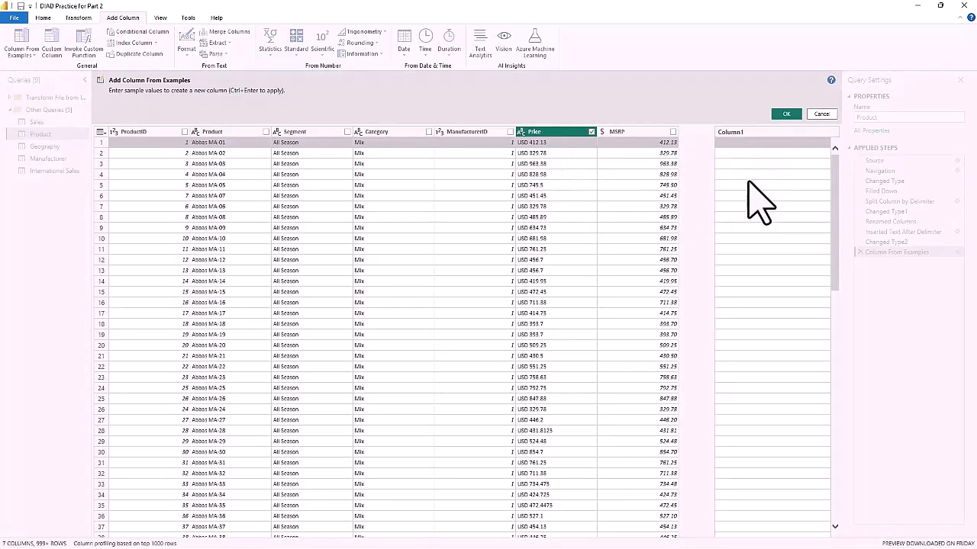
double_click(729, 143)
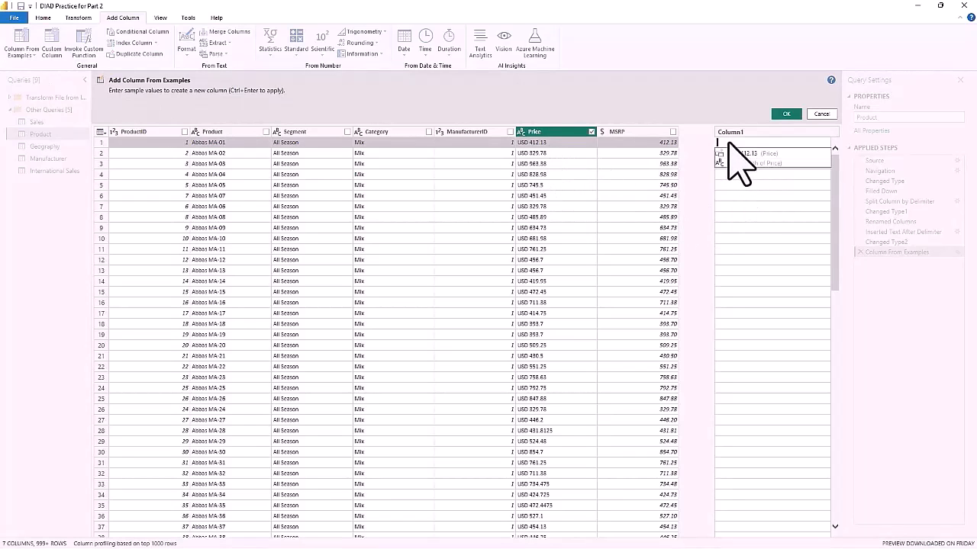
text(USD)
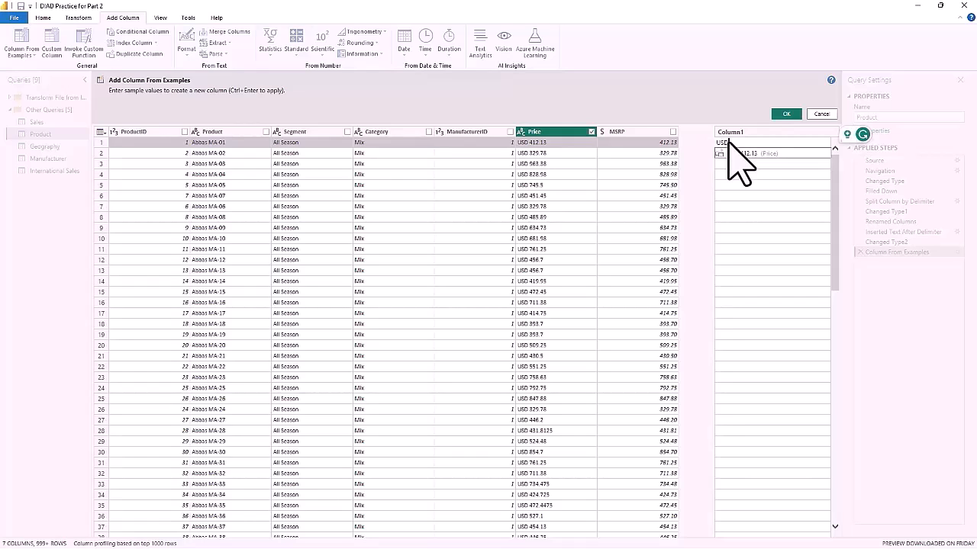
key(Return)
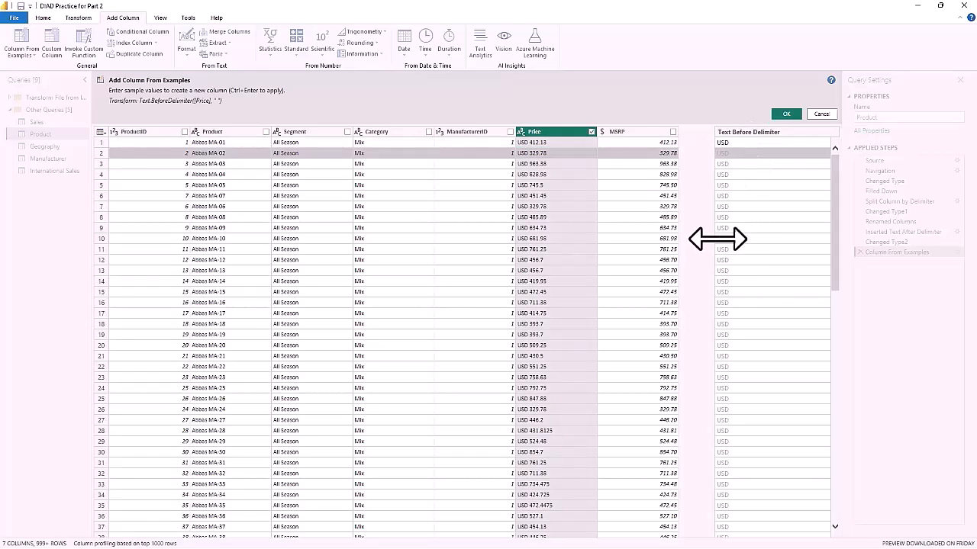
double_click(760, 132)
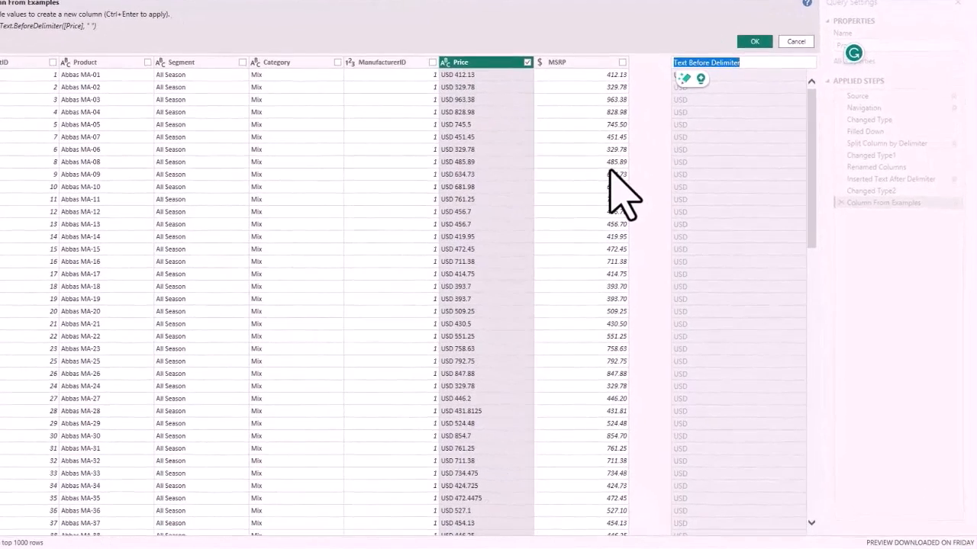
text(currency)
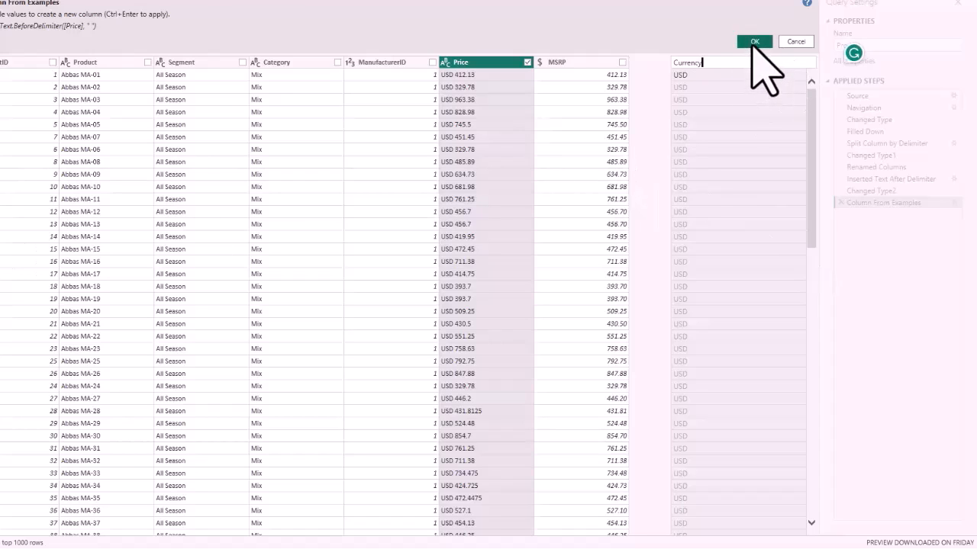
click(750, 42)
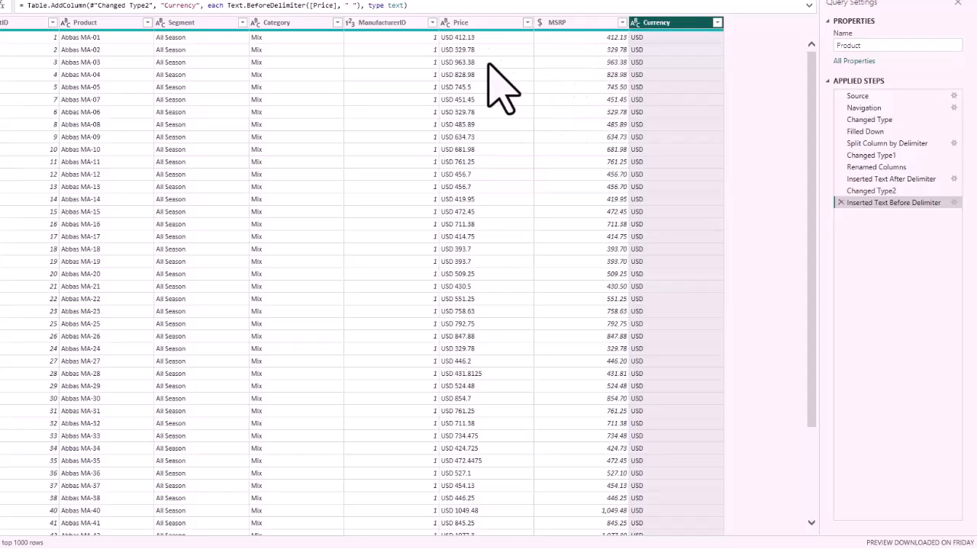
click(475, 22)
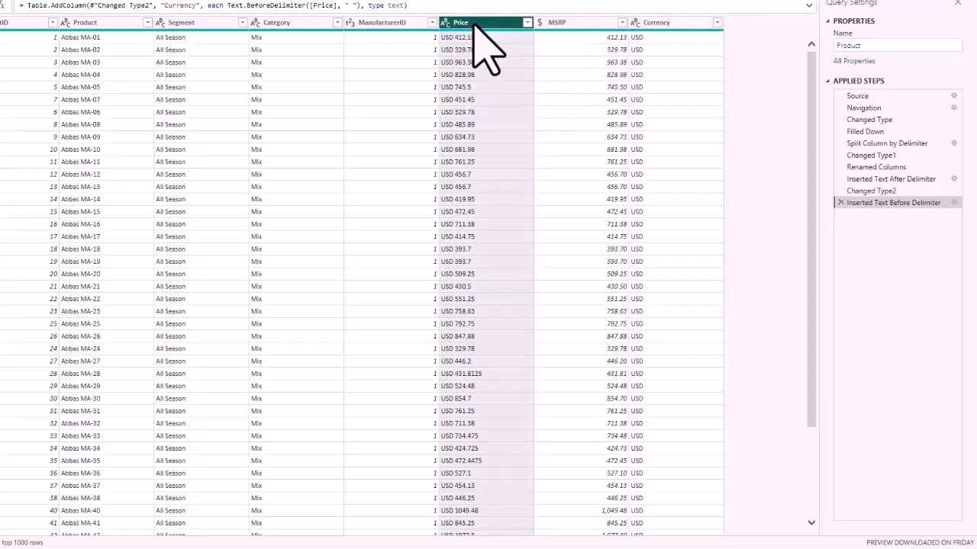
click(574, 23)
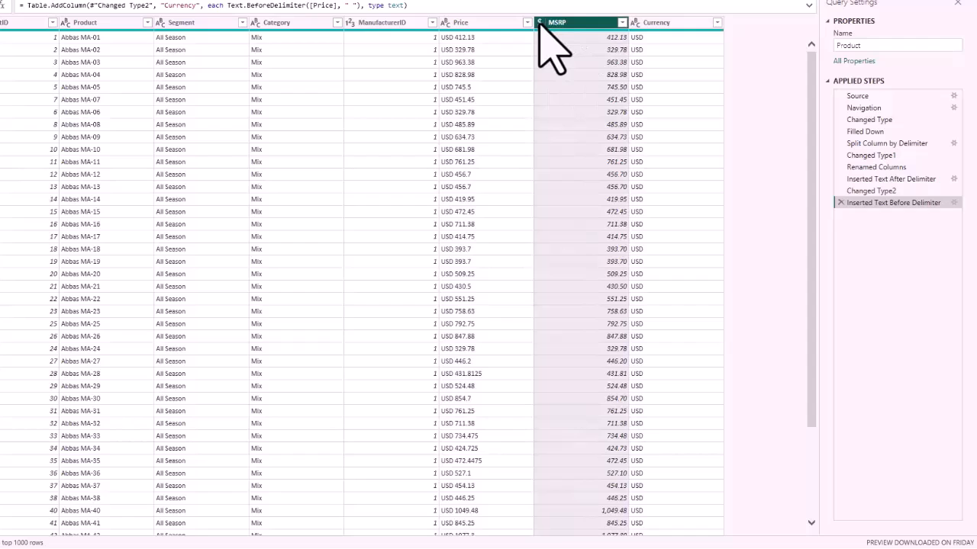
click(661, 25)
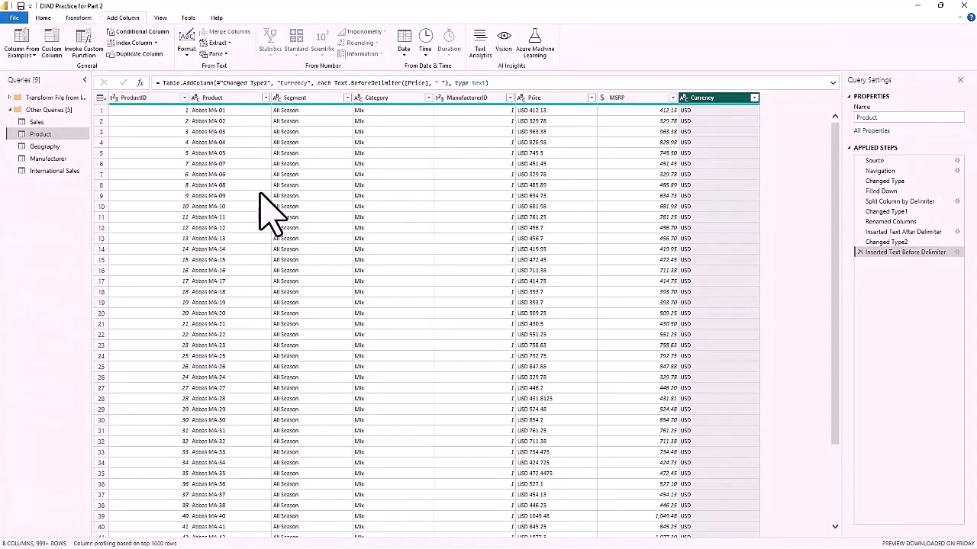
Remove the Price column from the Product query
click(541, 99)
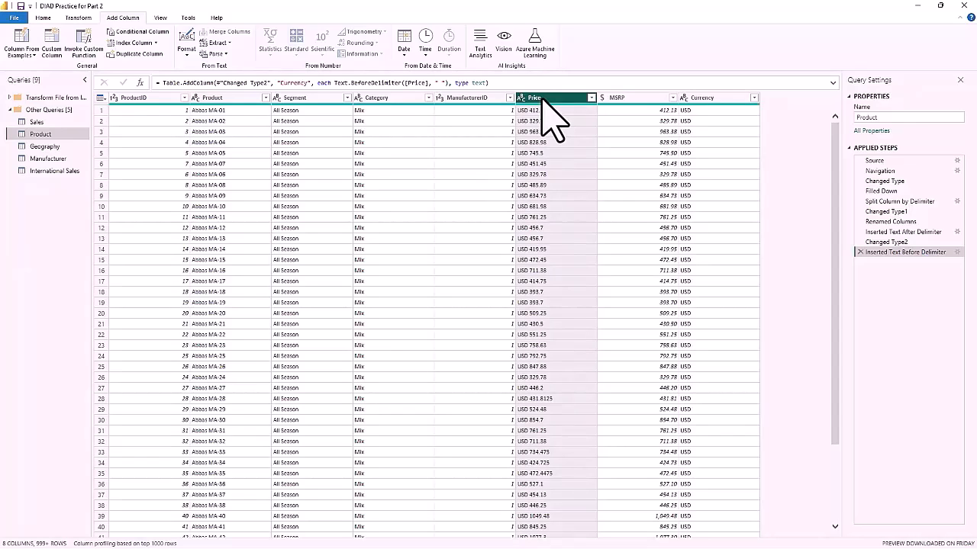
click(74, 16)
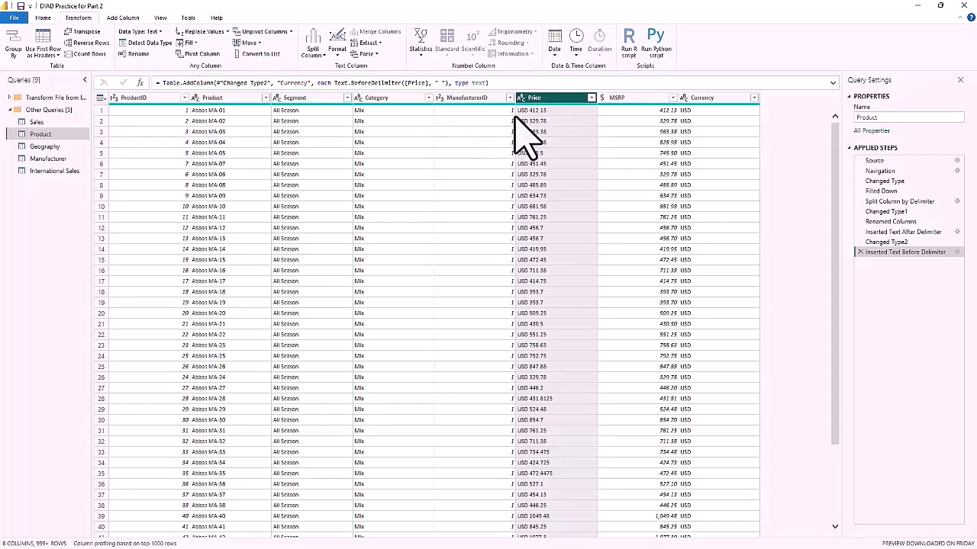
right_click(554, 100)
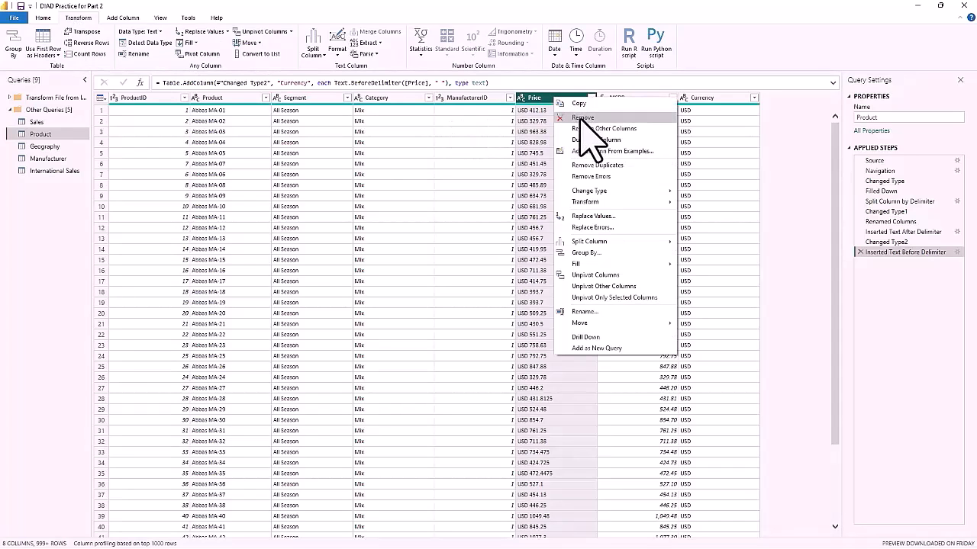
click(581, 119)
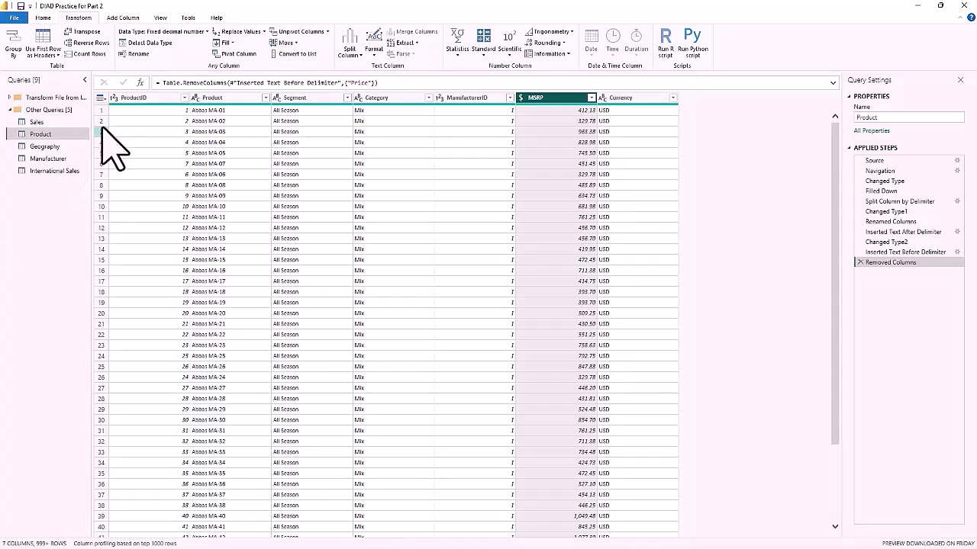
Remove the top 2 rows from the Geography query
click(43, 17)
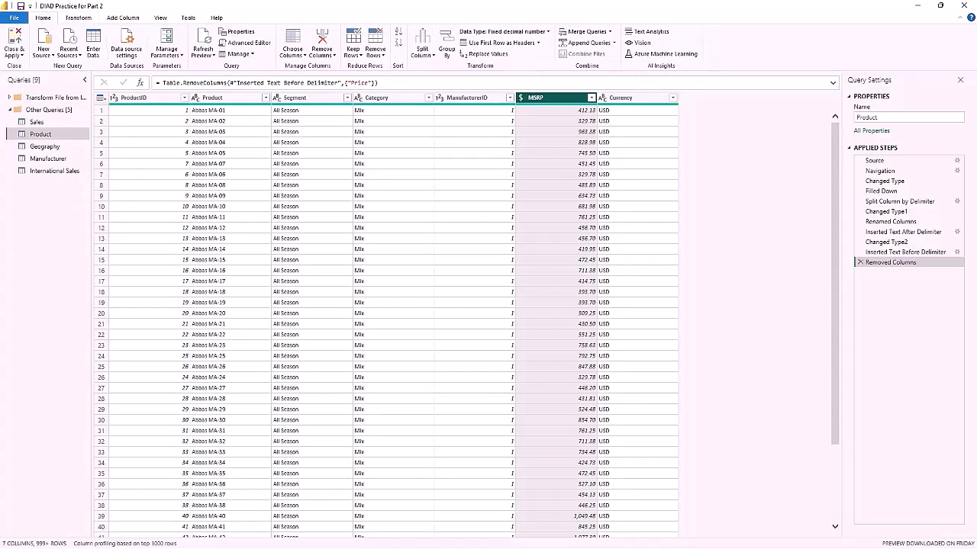
click(45, 146)
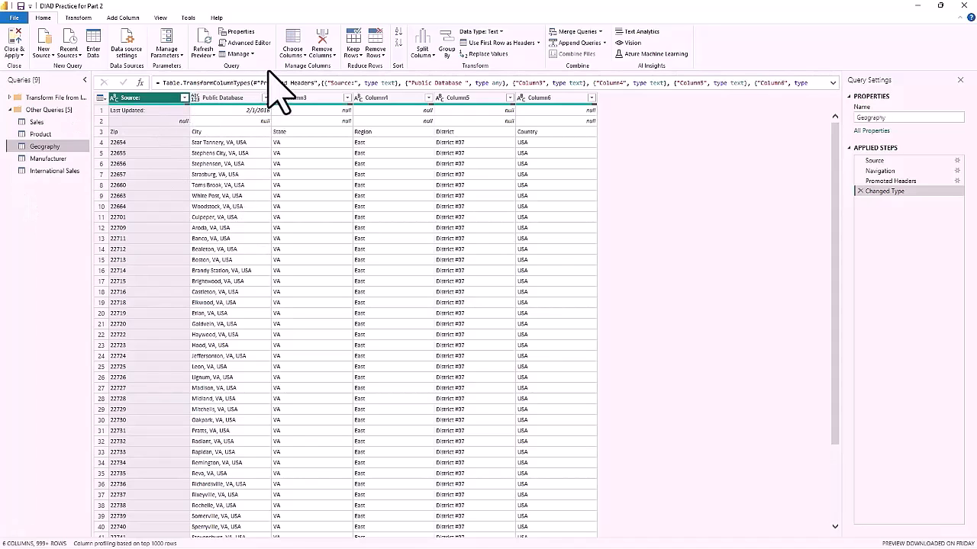
click(378, 53)
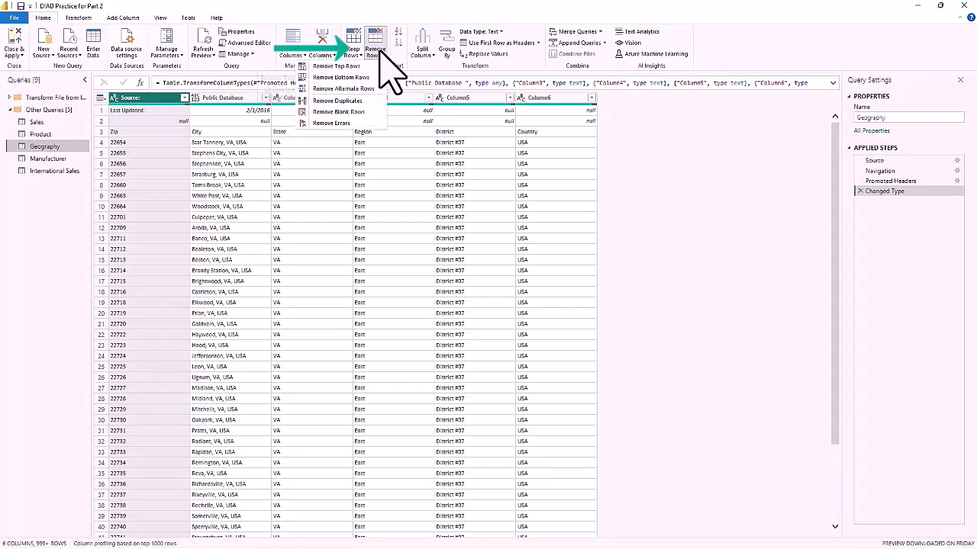
click(321, 66)
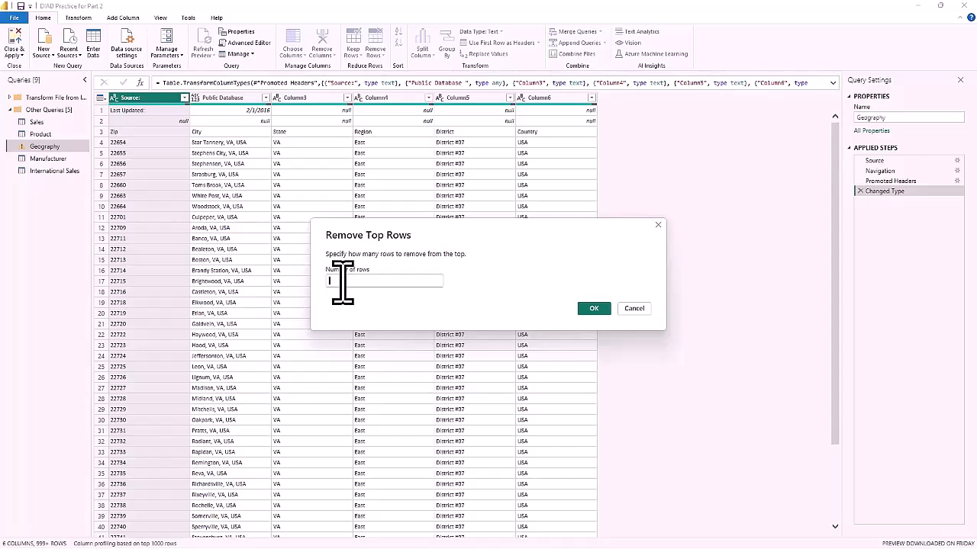
text(2)
click(592, 308)
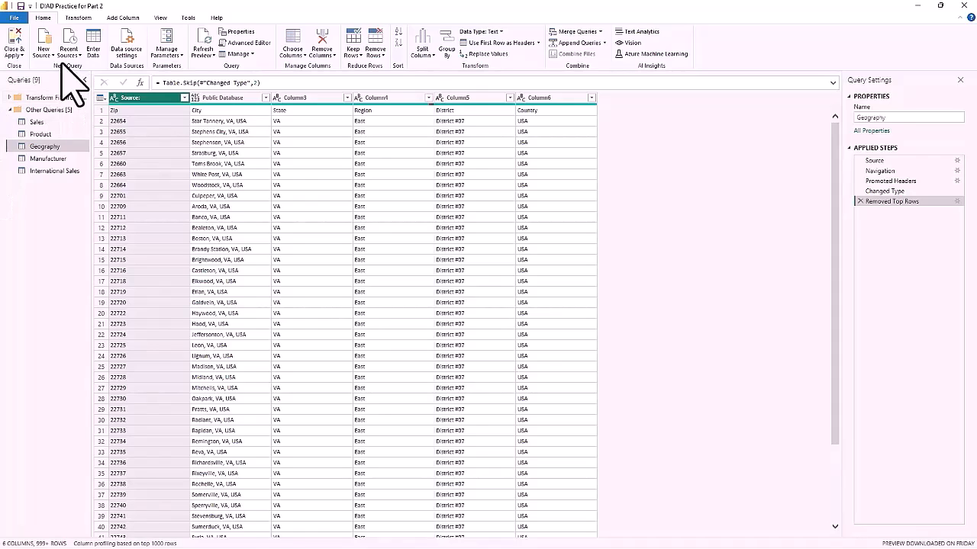
Promote the first row of the Geography query to column headers
click(77, 18)
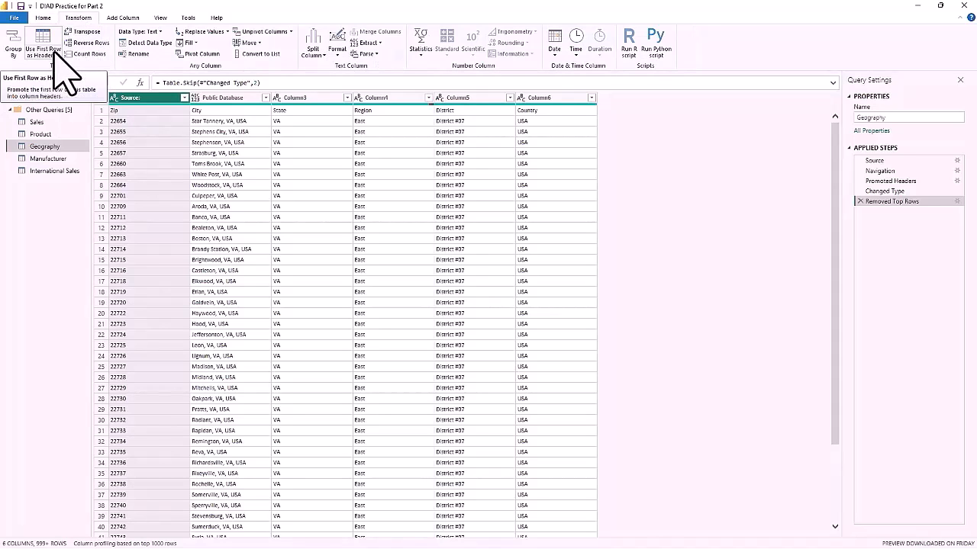
click(55, 55)
click(49, 65)
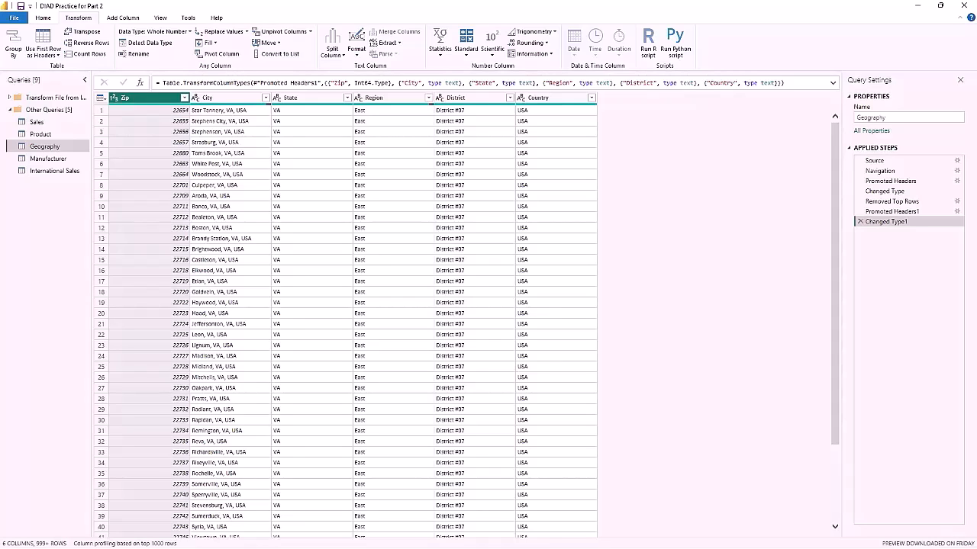
scroll(159, 54, down, 4)
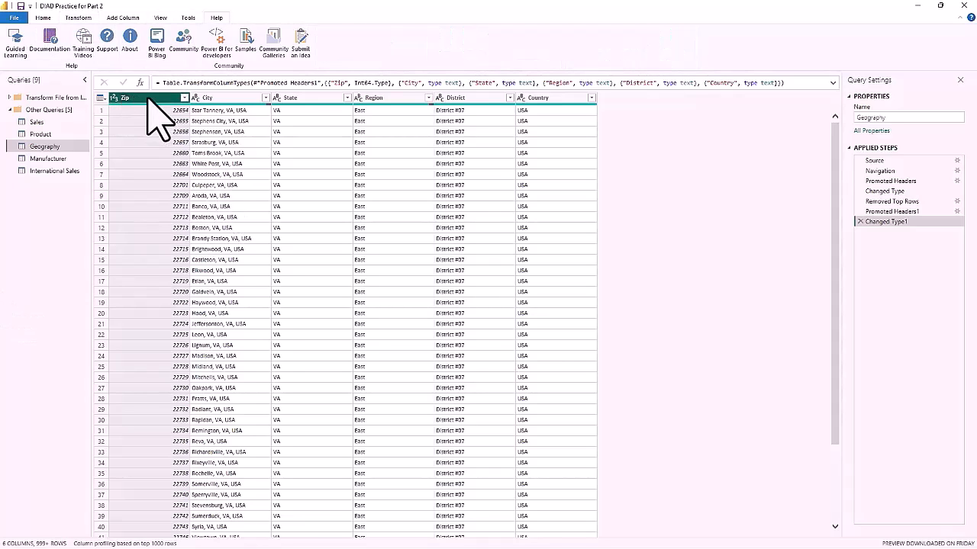
Change the Geography query's Zip column to the Text data type, replacing the existing type conversion
click(114, 98)
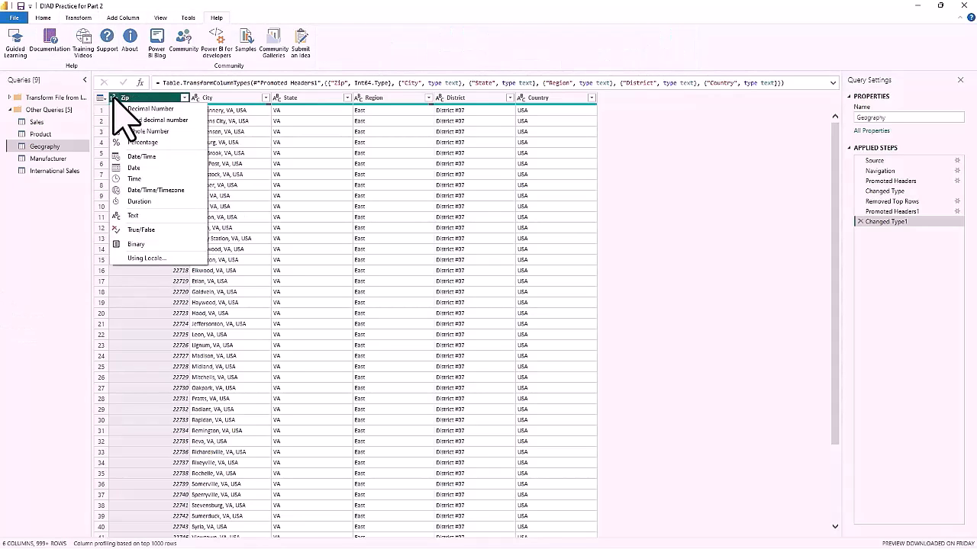
click(132, 216)
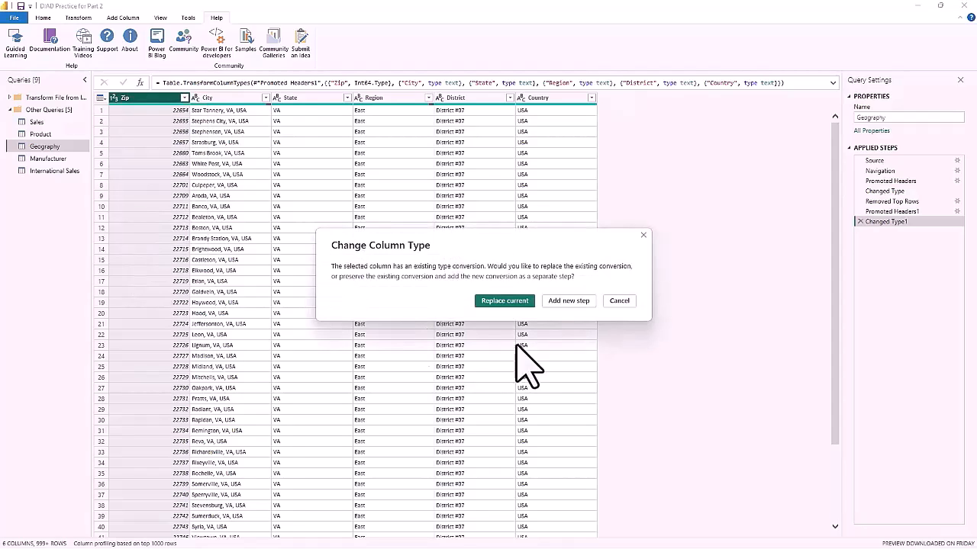
click(503, 301)
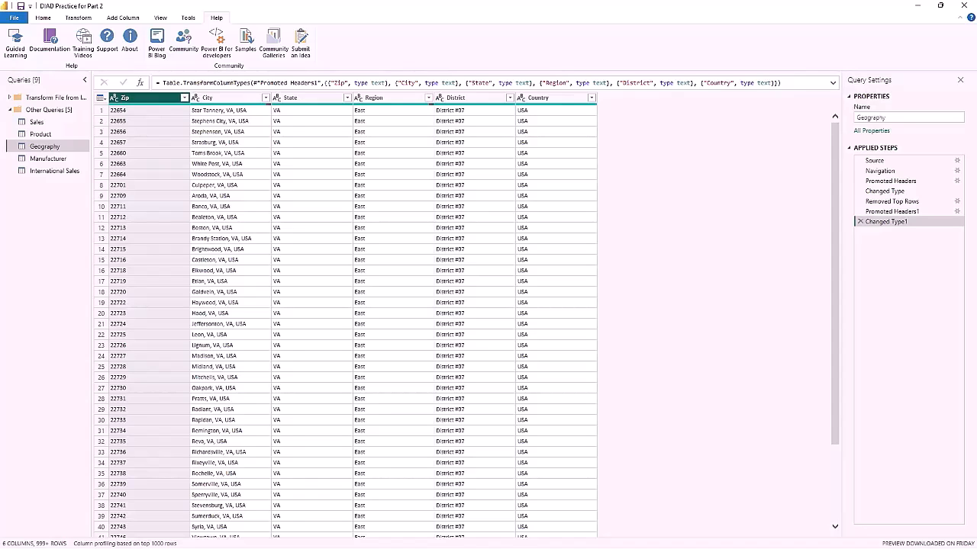
Remove the bottom 3 rows from the Manufacturer query
click(42, 158)
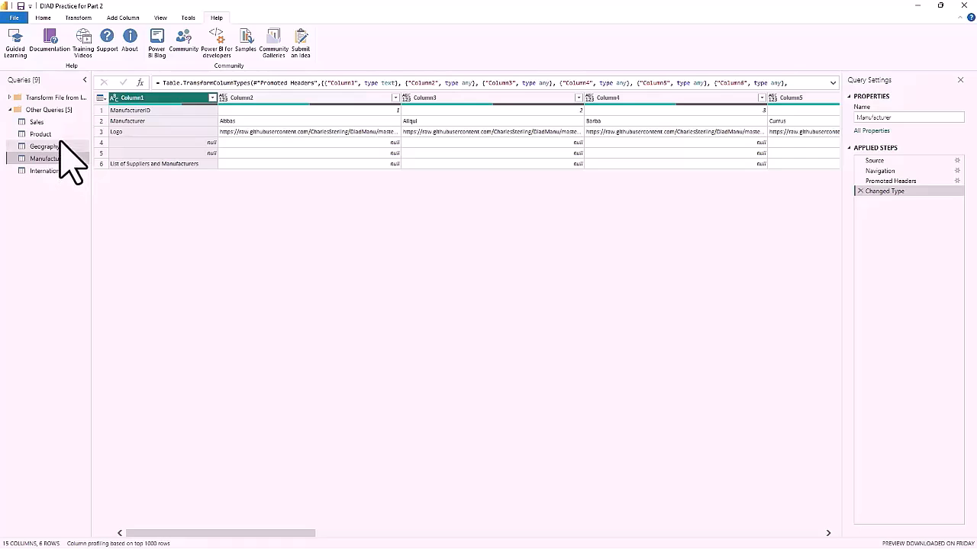
click(79, 17)
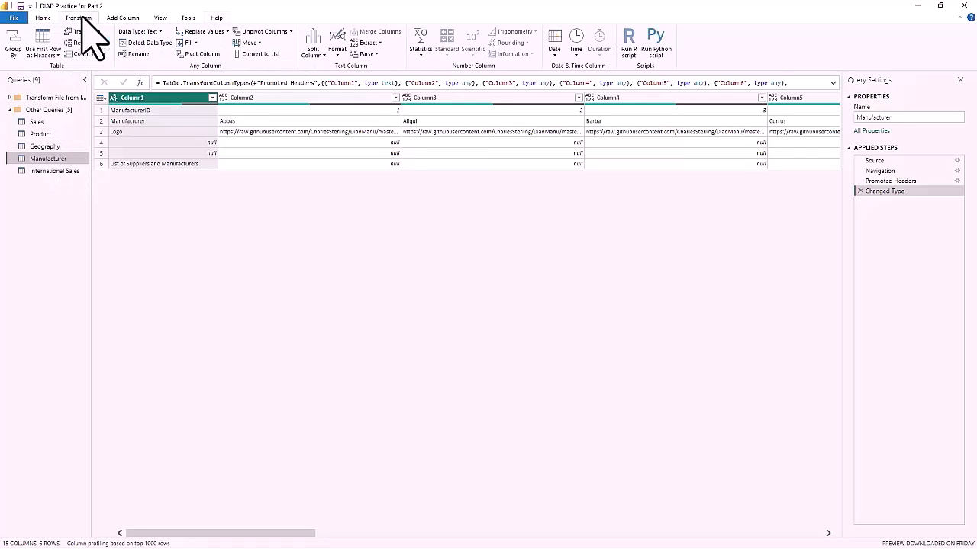
click(42, 17)
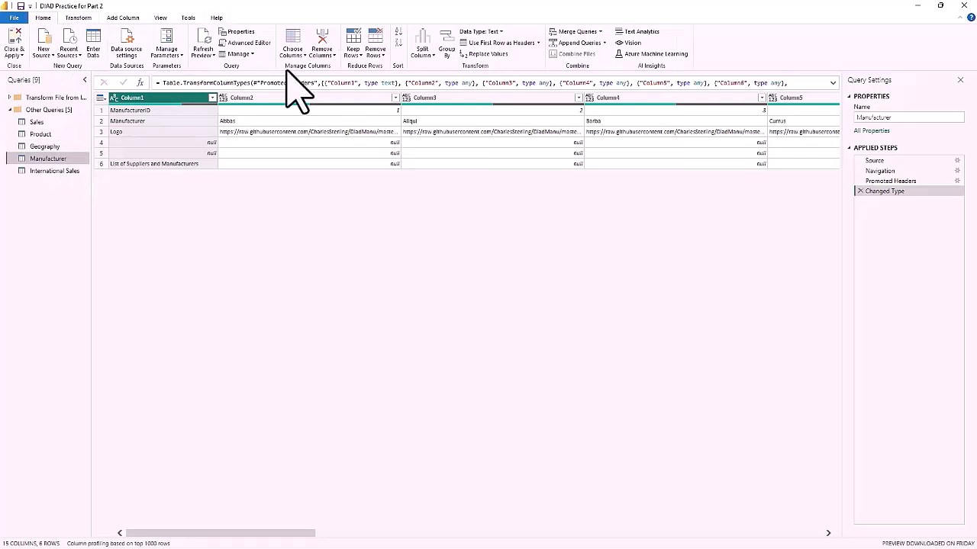
click(379, 52)
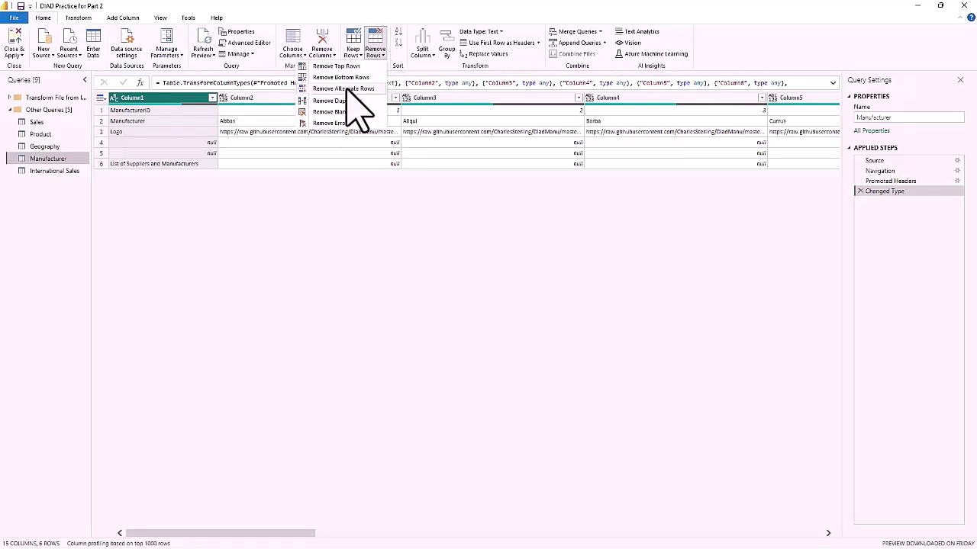
click(336, 77)
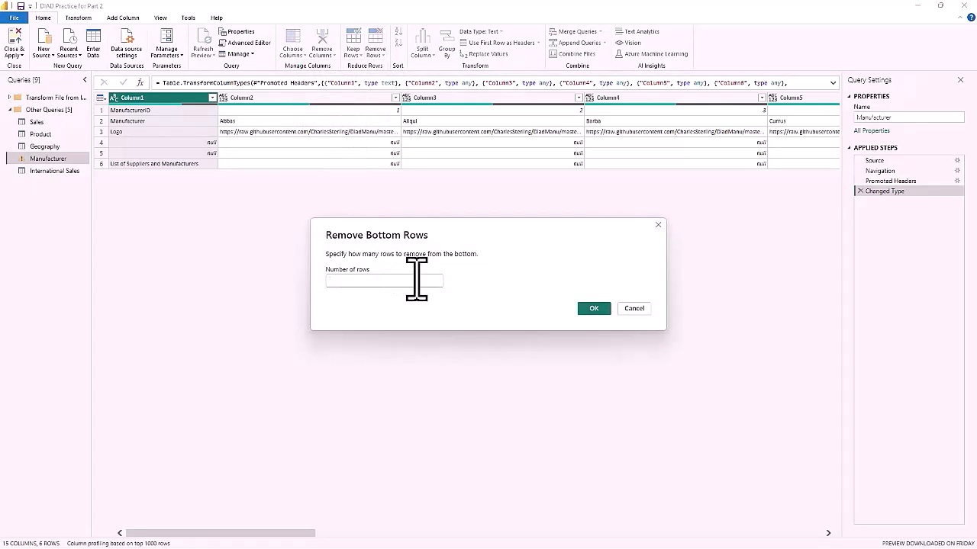
text(3)
click(585, 308)
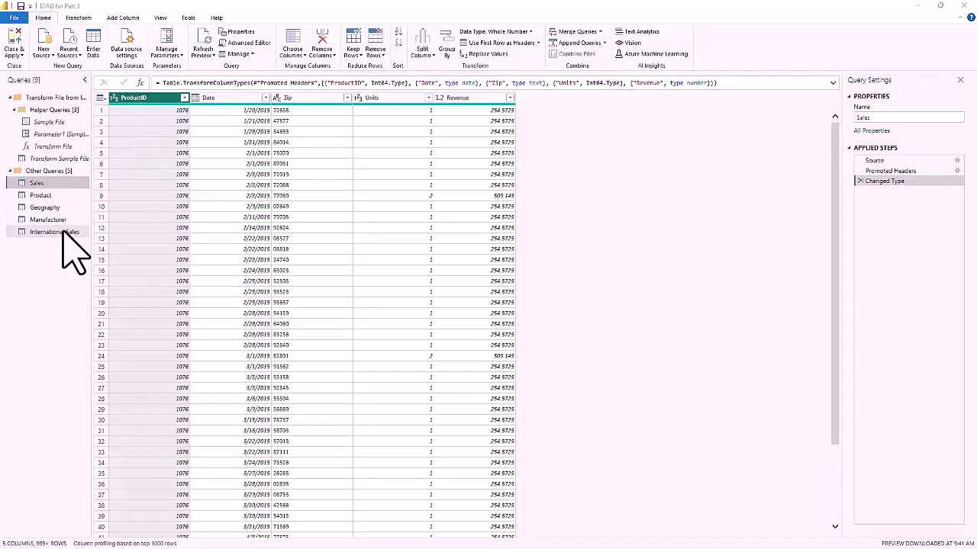
Transpose the Manufacturer query and promote its first row to column headers
click(44, 219)
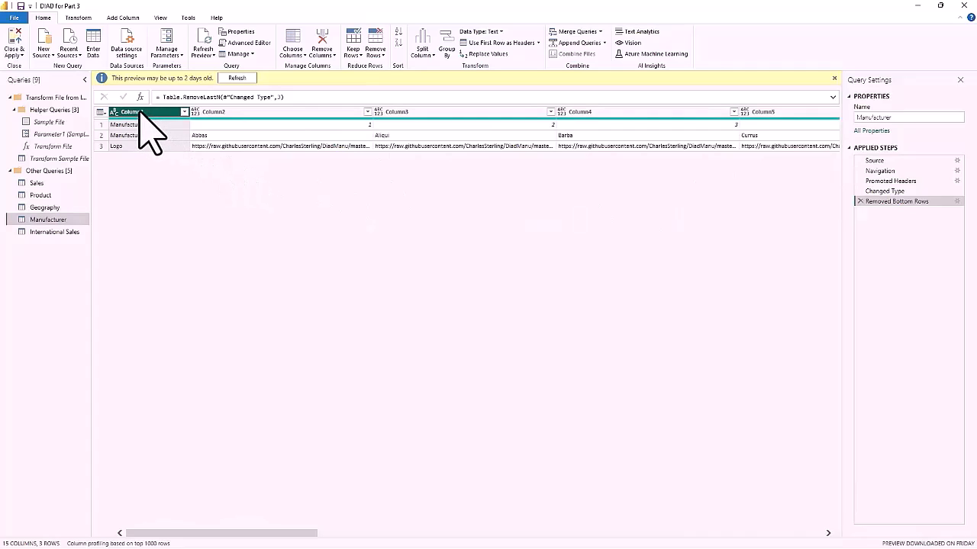
click(78, 17)
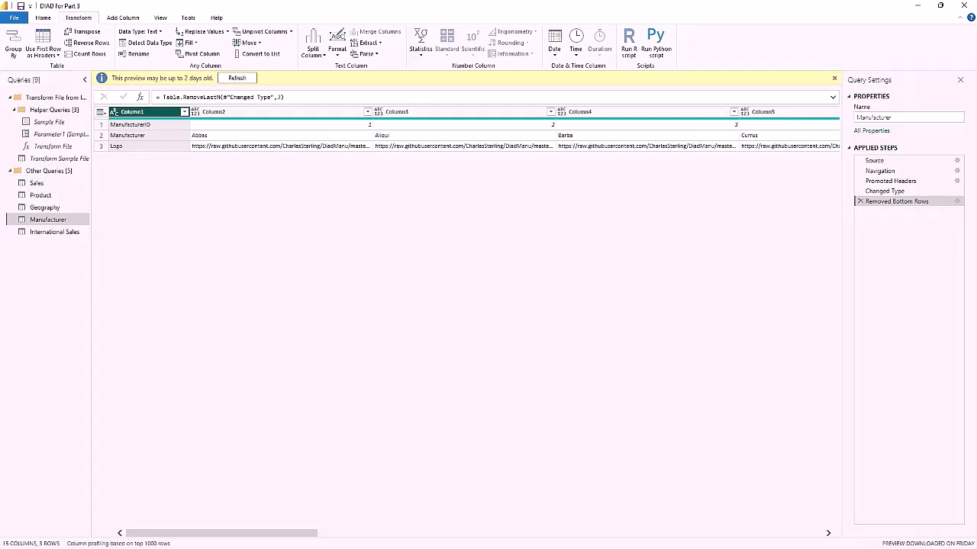
click(80, 32)
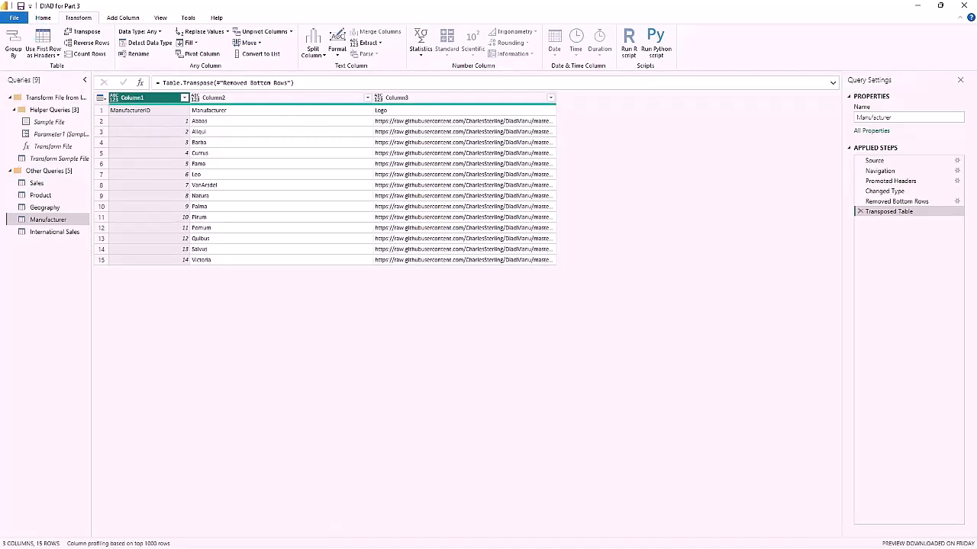
click(58, 55)
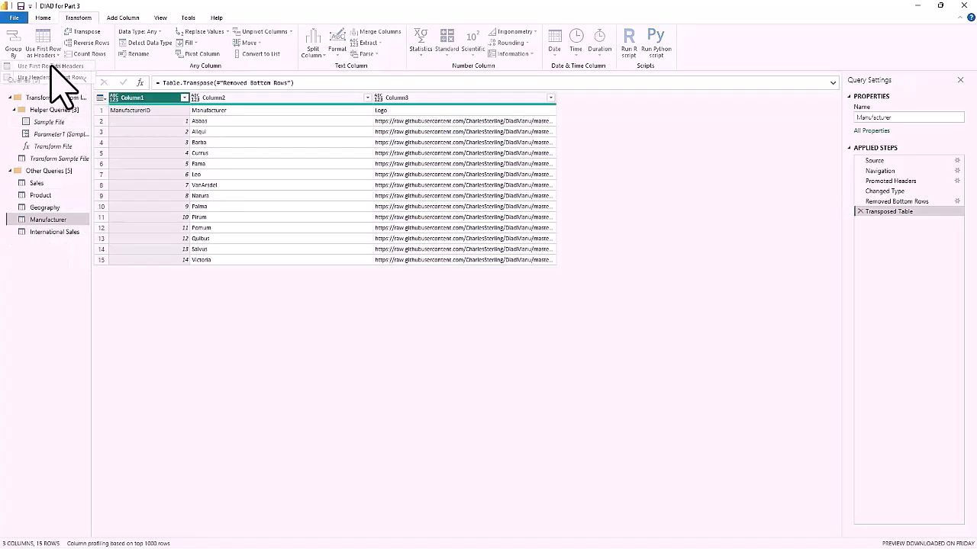
click(51, 66)
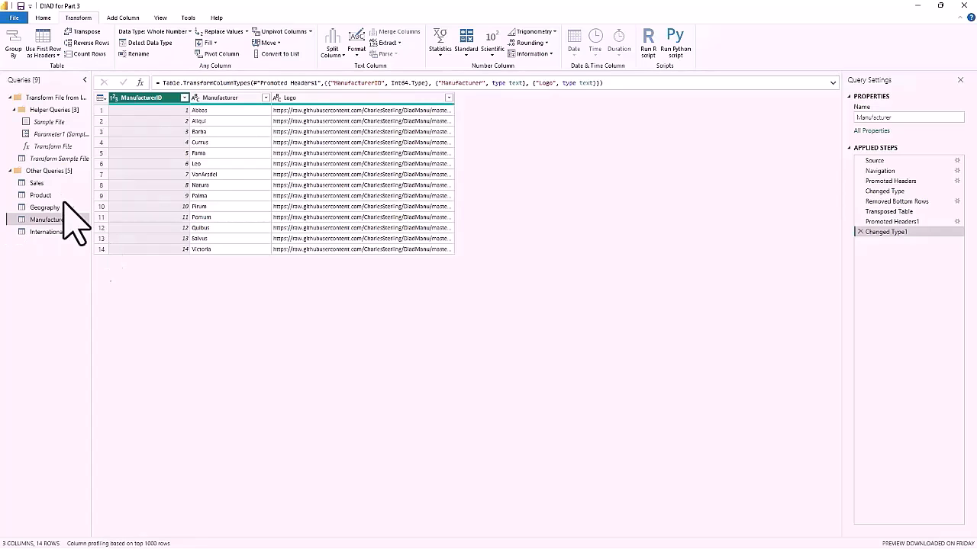
Append the International Sales table to the existing Sales query
click(38, 183)
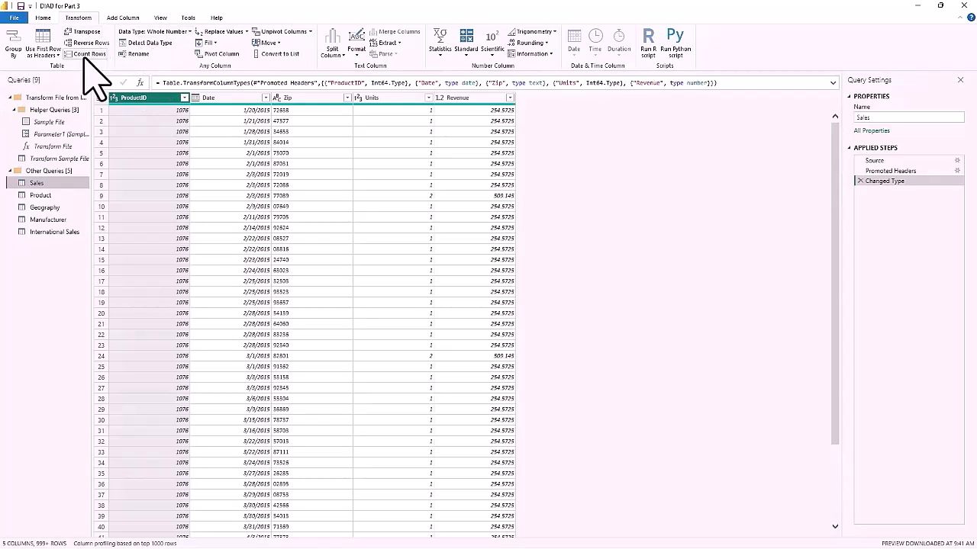
click(42, 17)
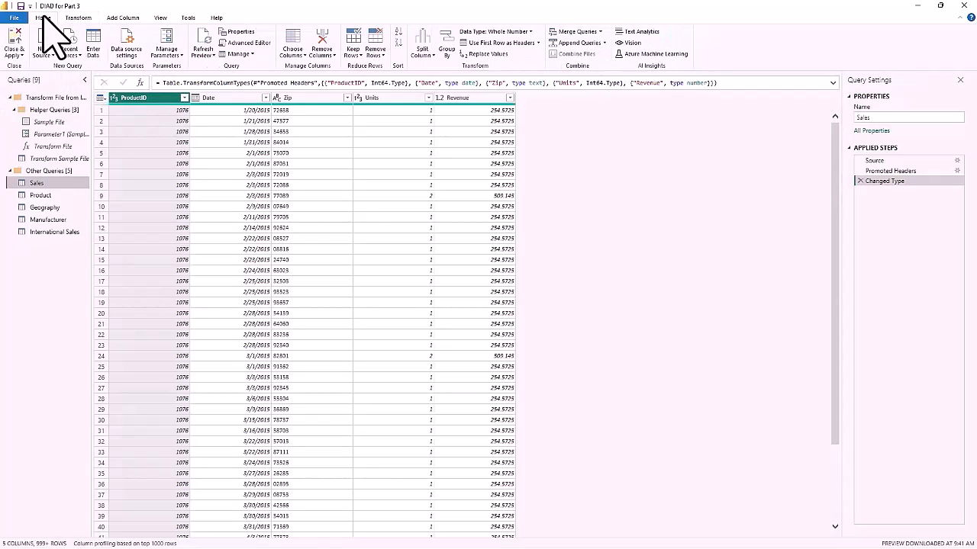
click(604, 43)
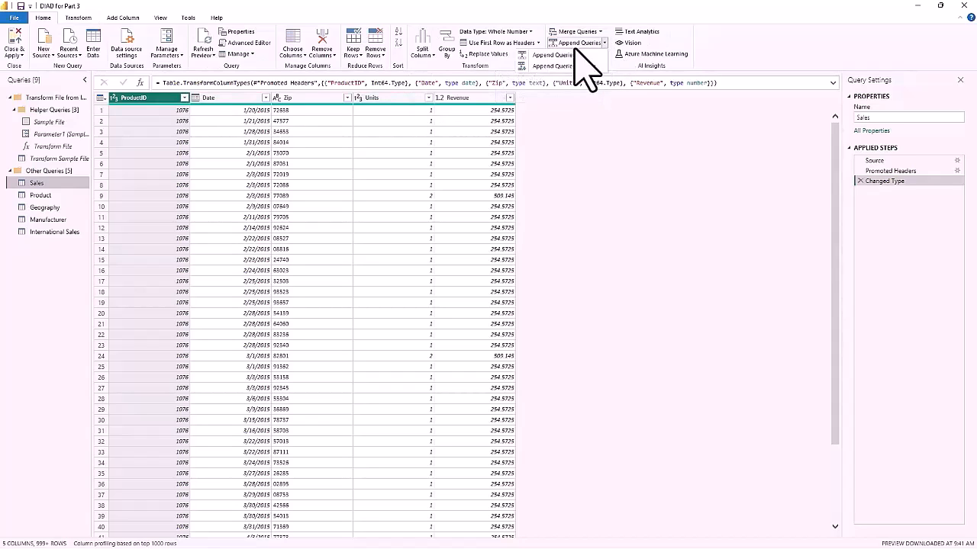
click(544, 56)
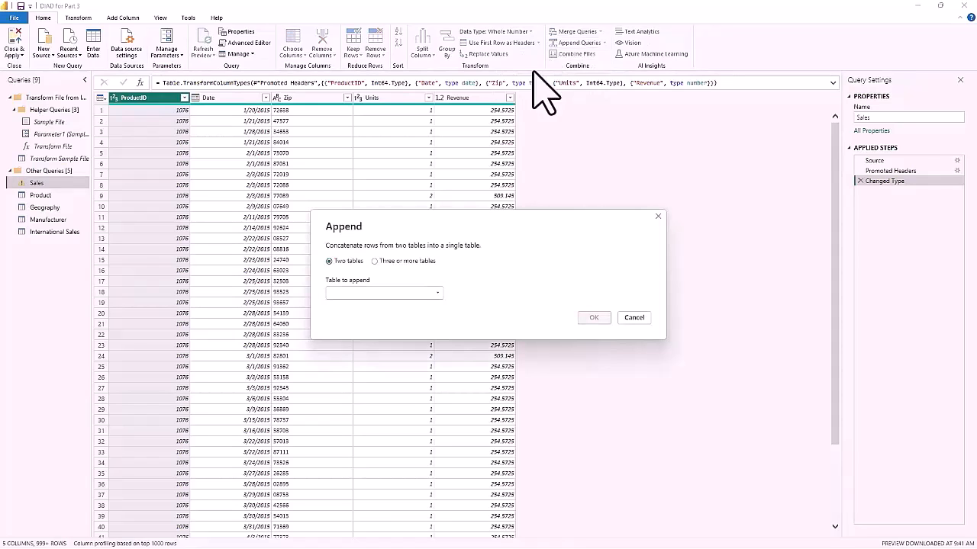
click(436, 293)
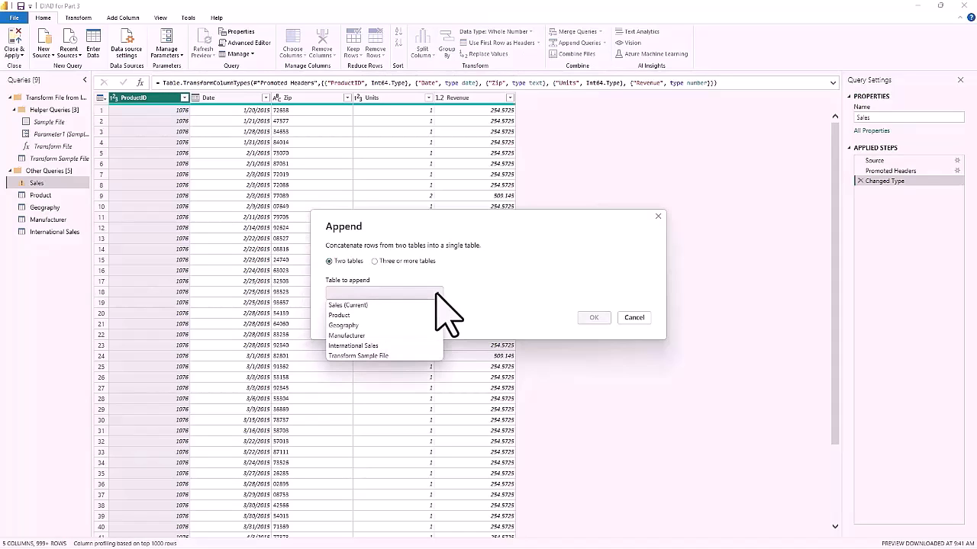
click(357, 346)
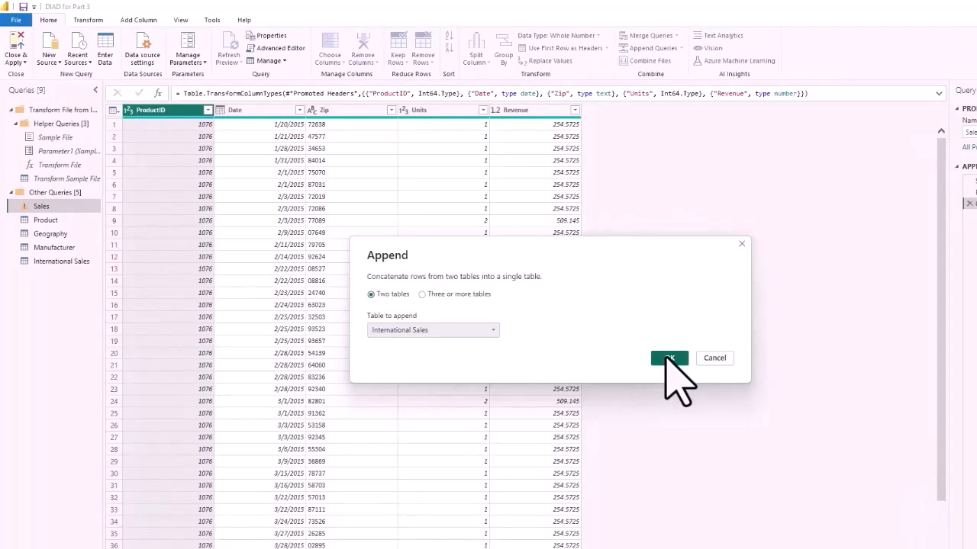
click(669, 359)
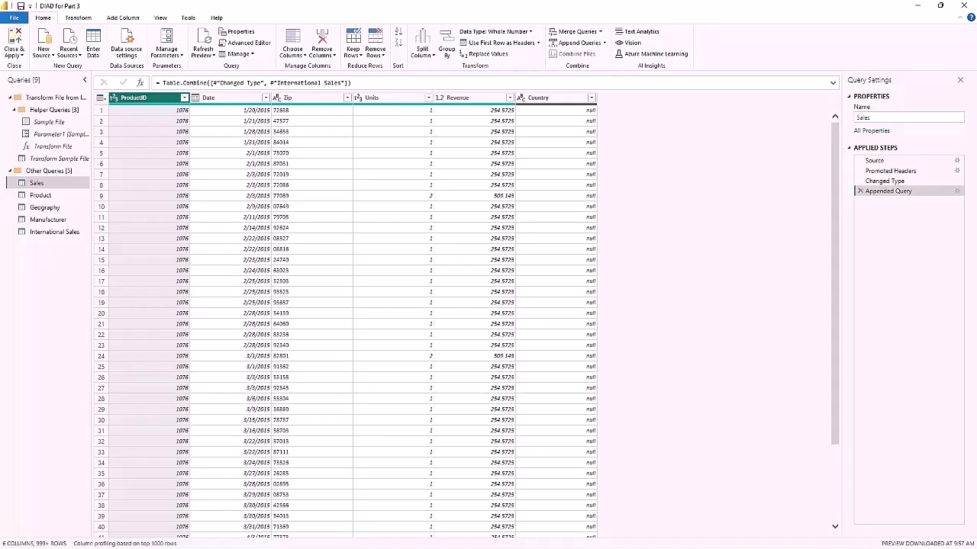
Start a conditional column in the Sales query and name it CountryName
click(543, 98)
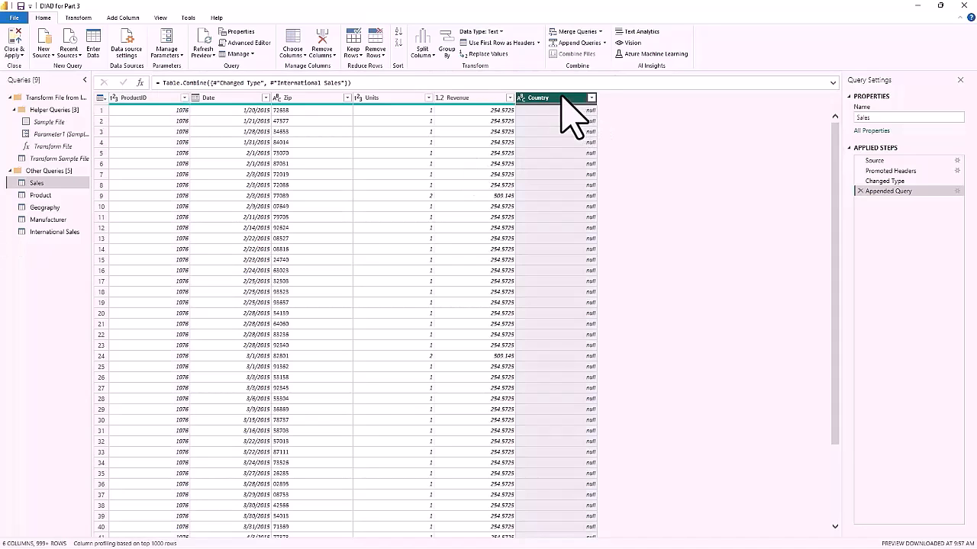
click(118, 17)
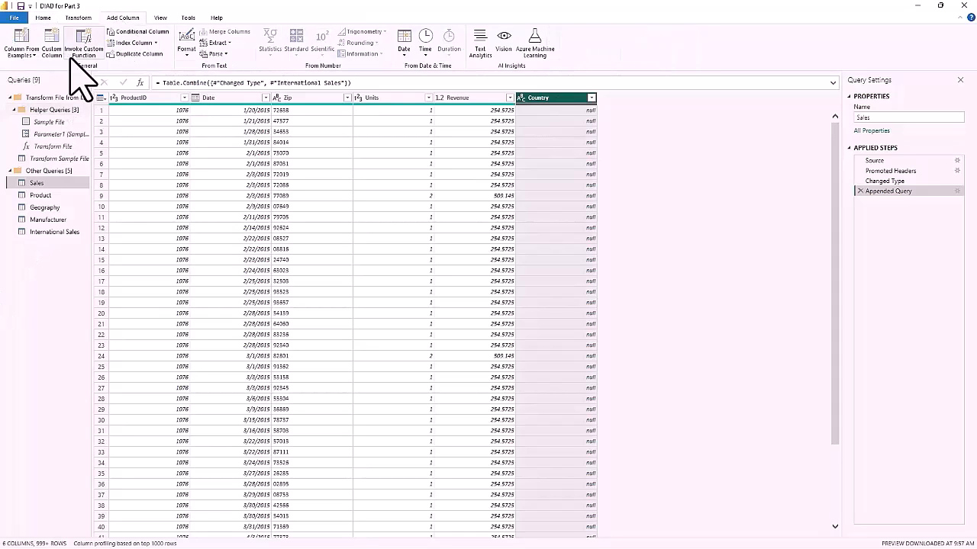
click(141, 33)
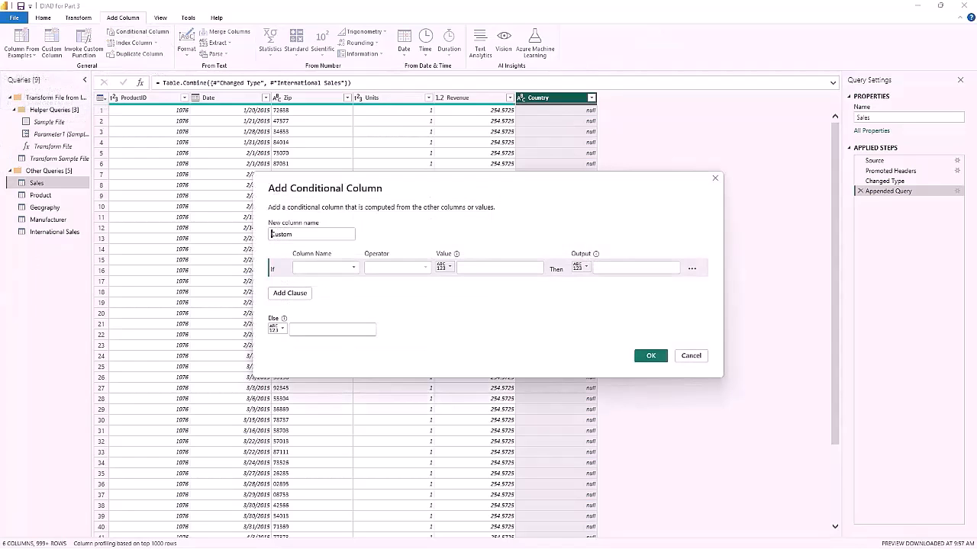
double_click(307, 234)
text(CountryName)
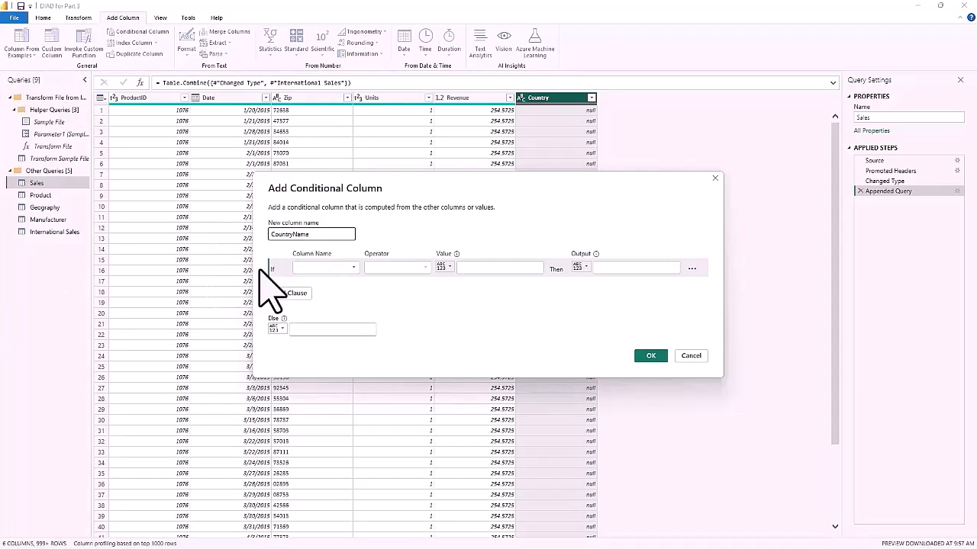
Define the CountryName condition so that Country equals null outputs USA
click(347, 267)
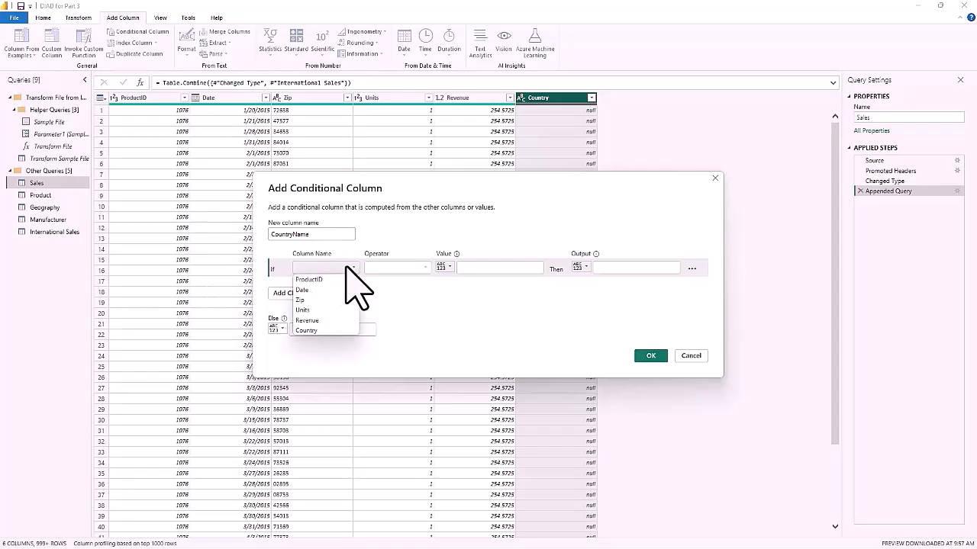
click(306, 330)
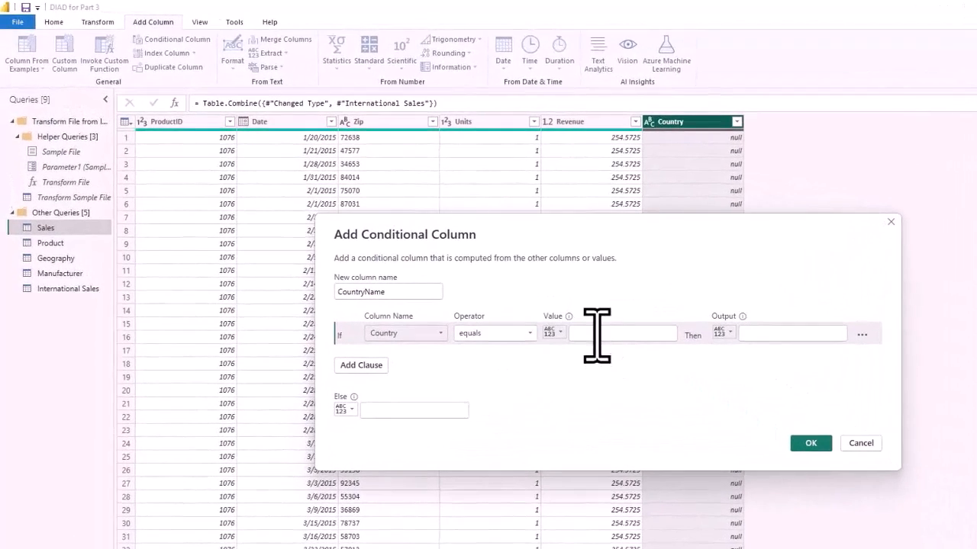
click(536, 302)
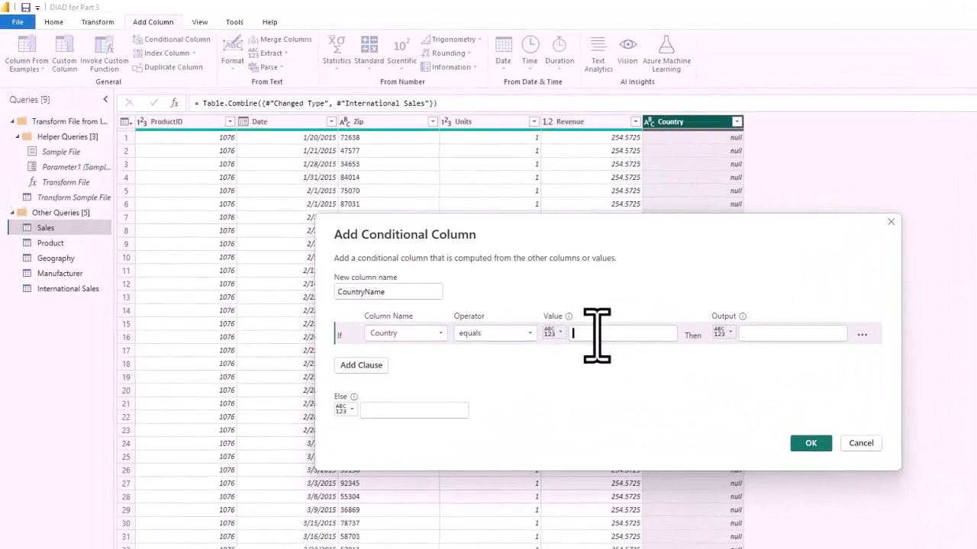
text(null)
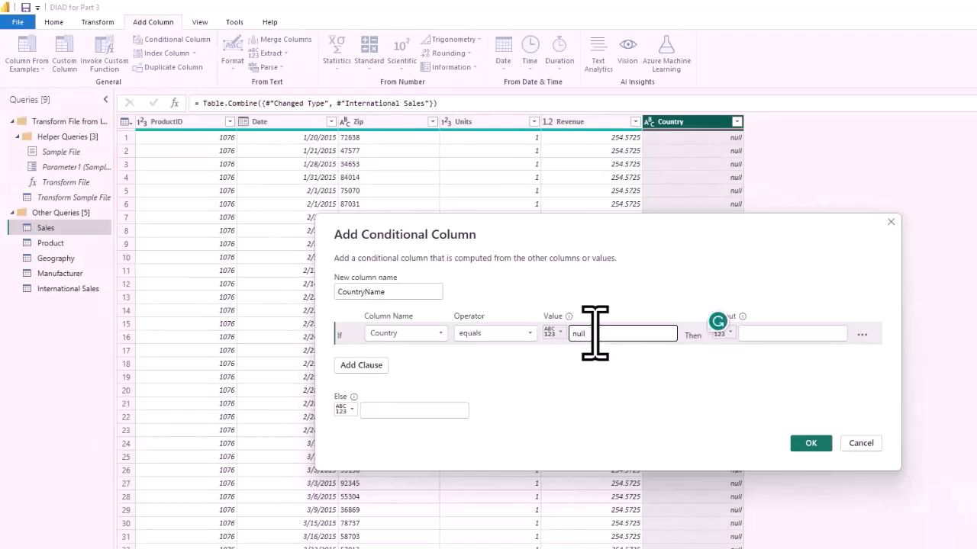
click(771, 334)
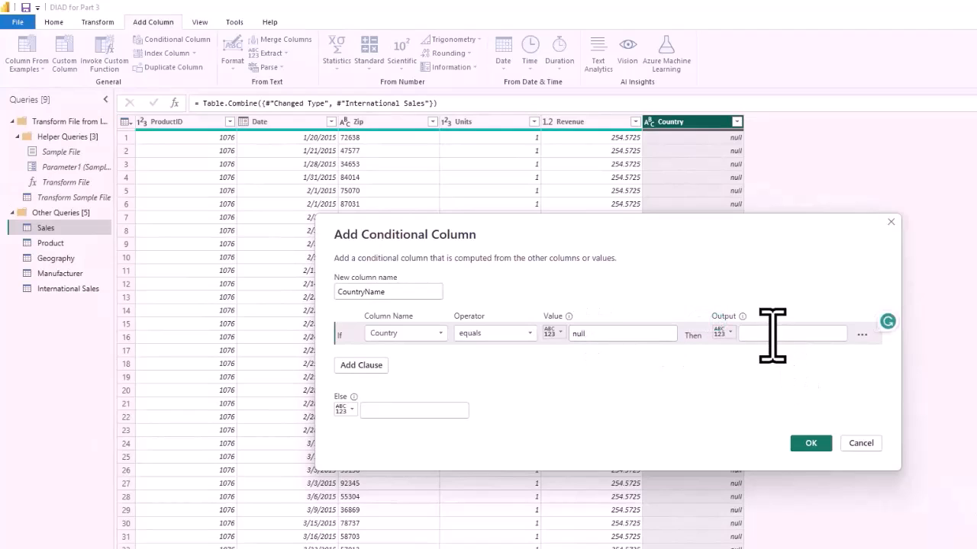
text(USA)
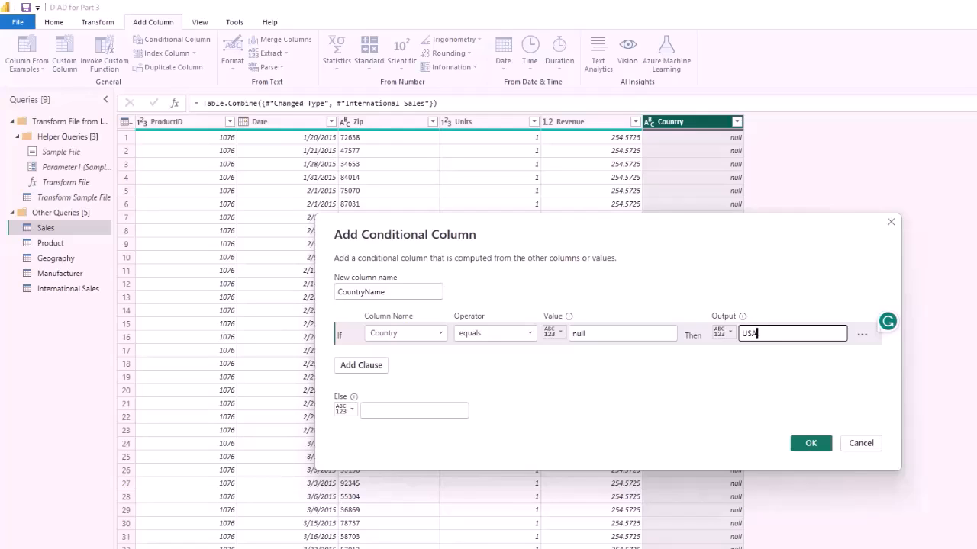
Set the Else result of the CountryName conditional column to the values of the Country column
click(345, 410)
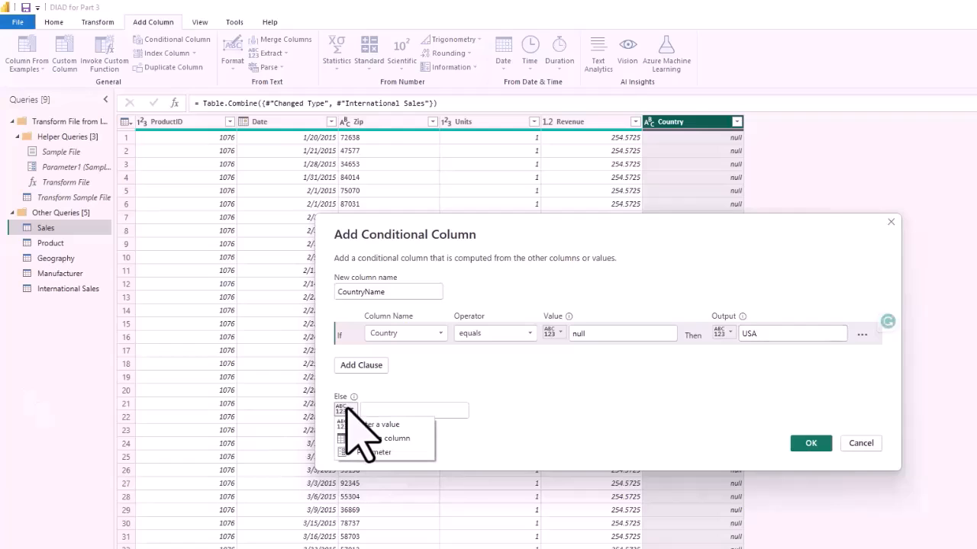
click(366, 437)
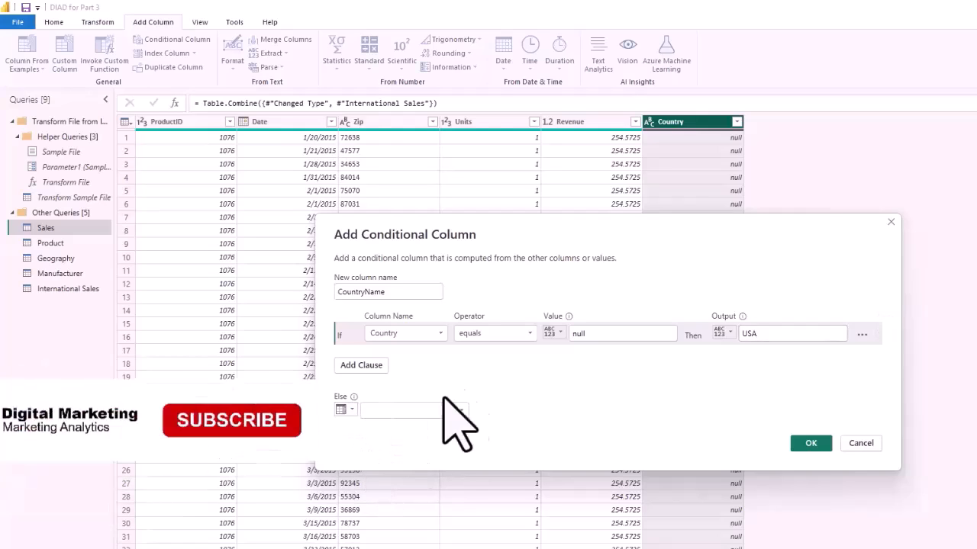
click(427, 412)
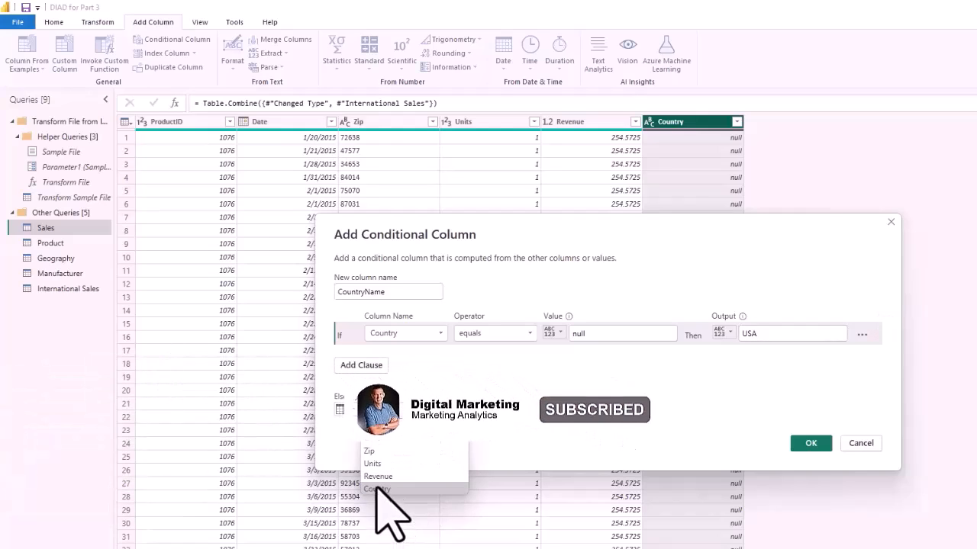
click(392, 513)
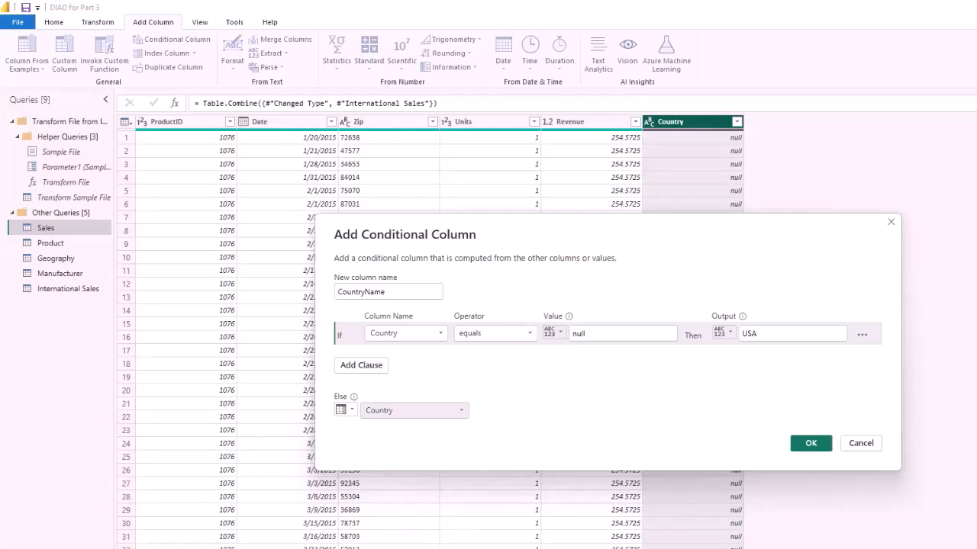
Create the CountryName conditional column as defined and remove the original Country column from the Sales query
click(810, 442)
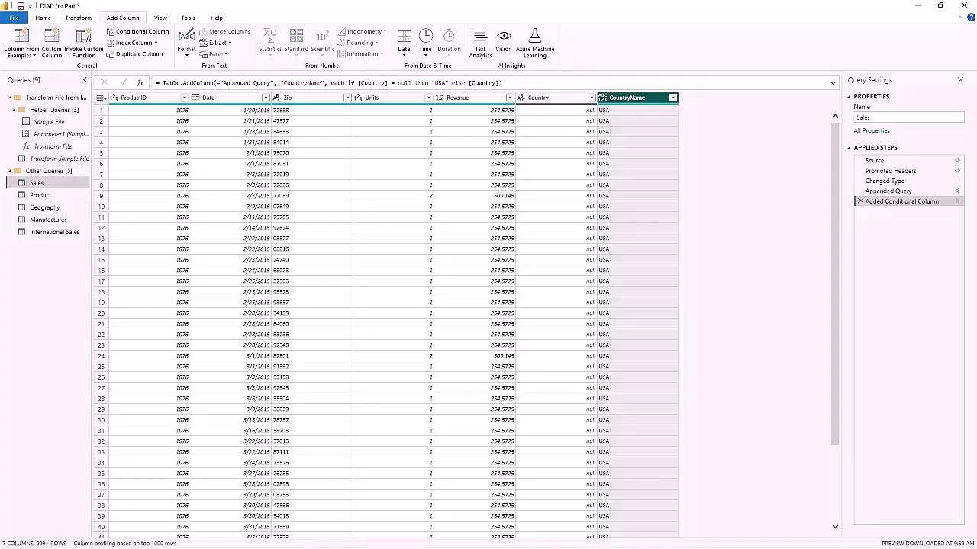
click(548, 98)
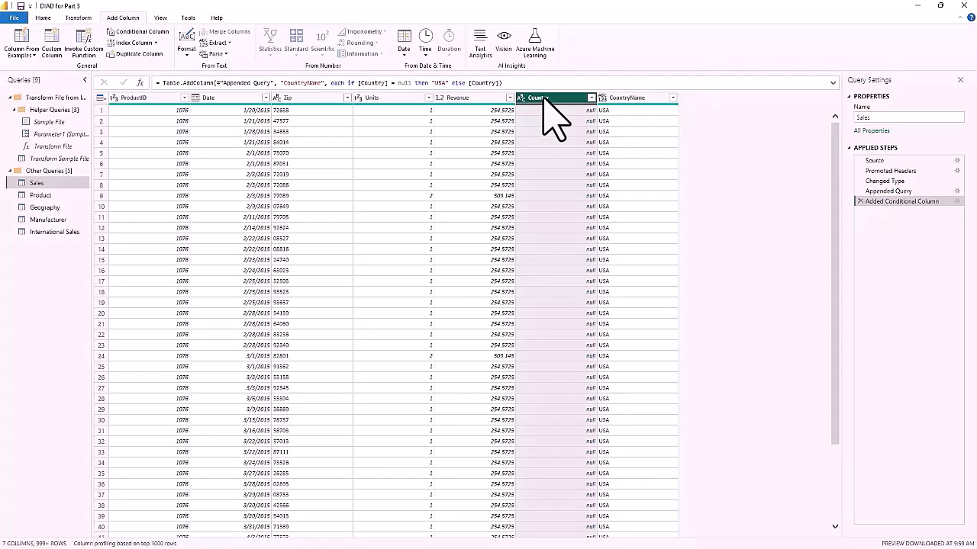
right_click(543, 100)
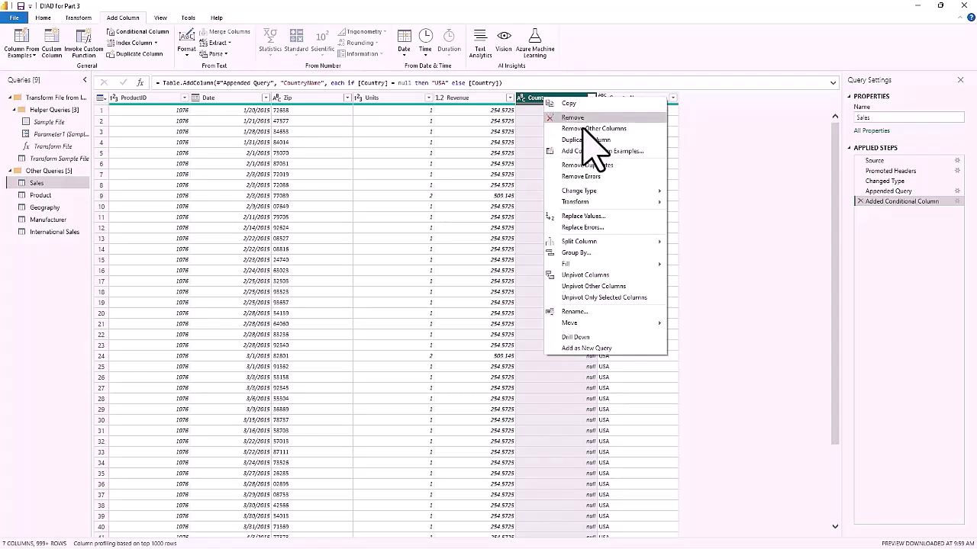
key(Escape)
key(Delete)
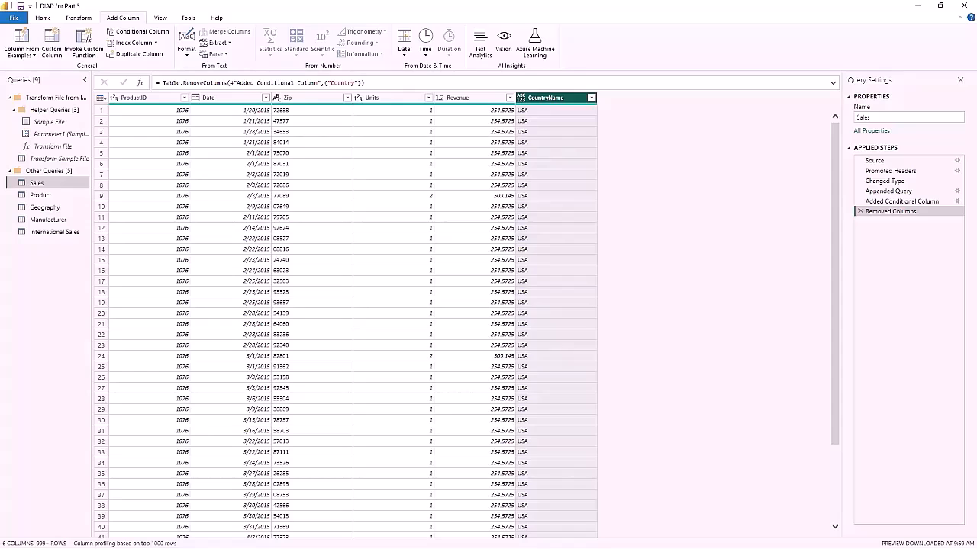
Rename the CountryName column to Country and set its data type to Text
double_click(554, 99)
text(Country)
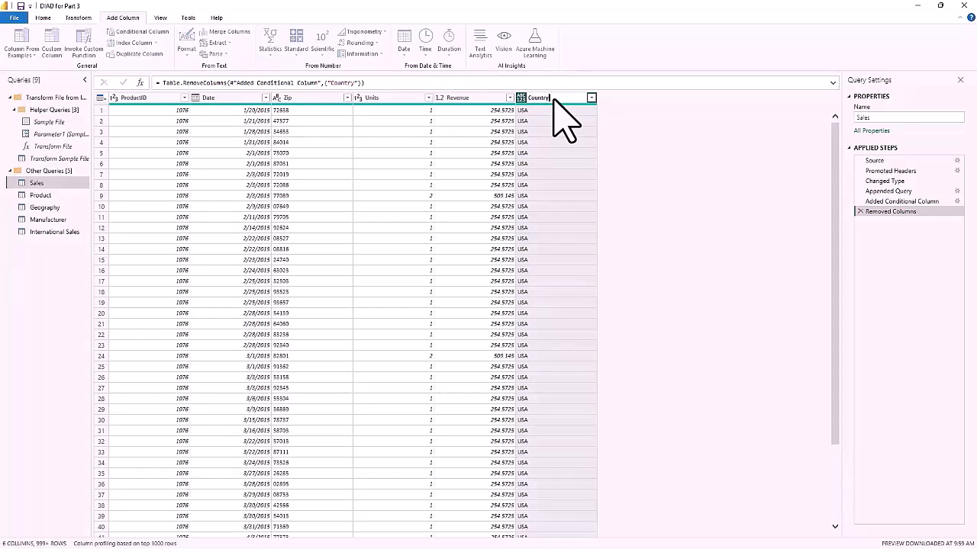
key(Return)
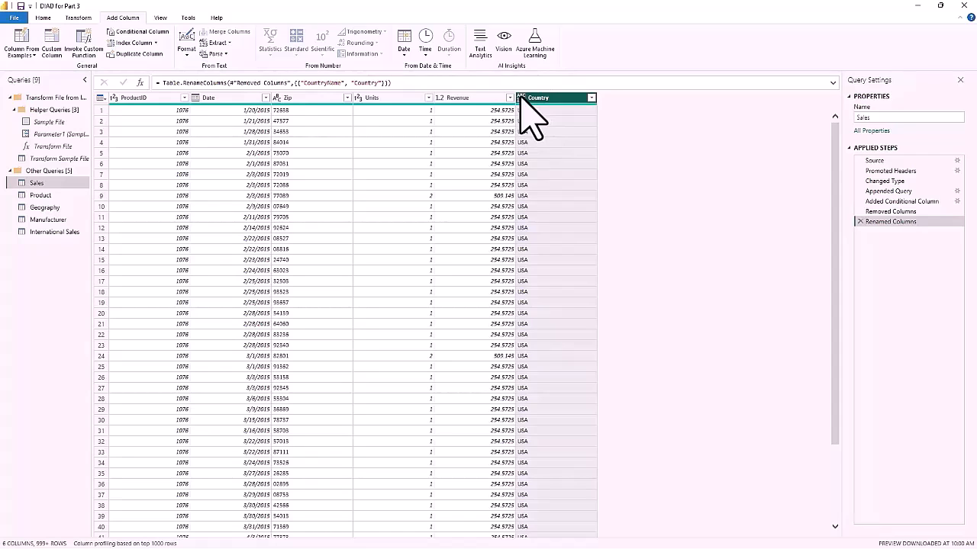
click(521, 98)
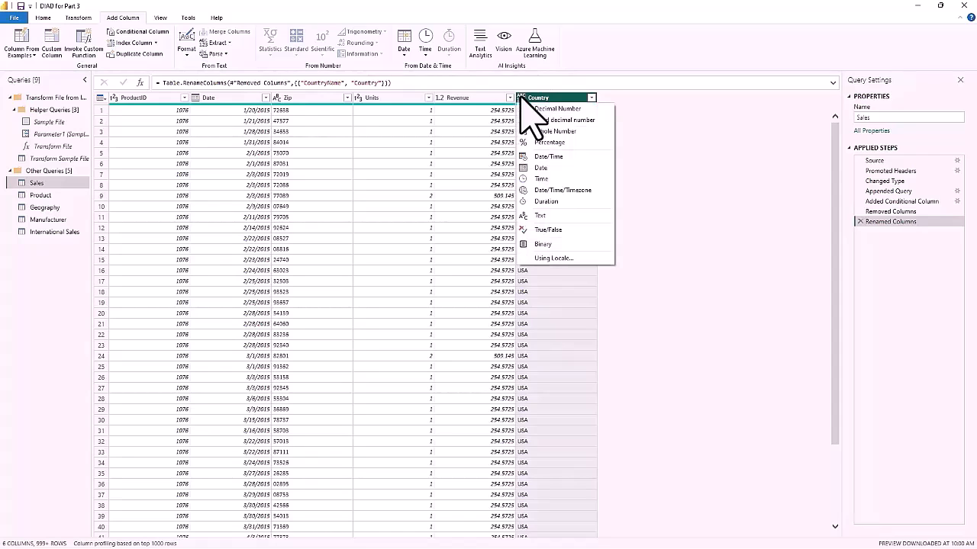
click(543, 217)
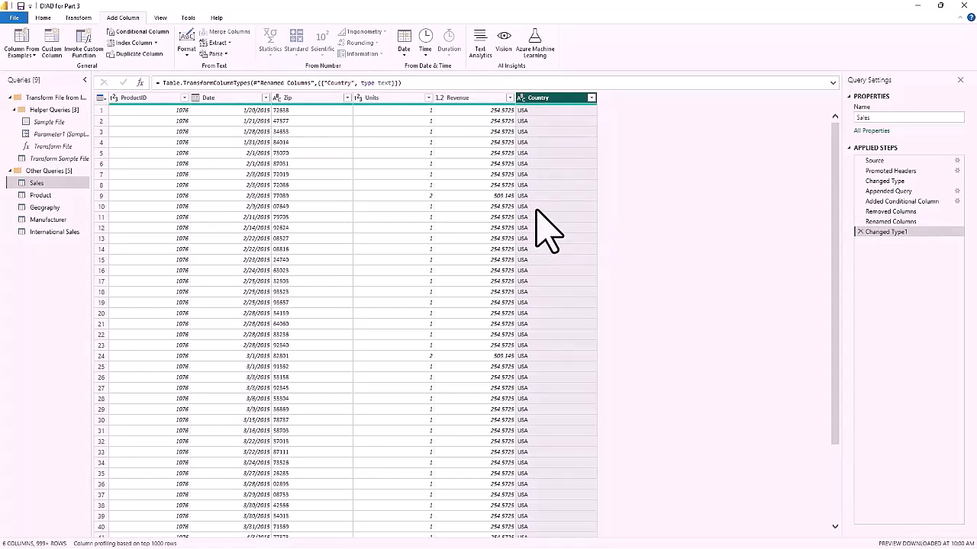
Set the data type of the Revenue column in the Sales query to Fixed decimal number
click(458, 99)
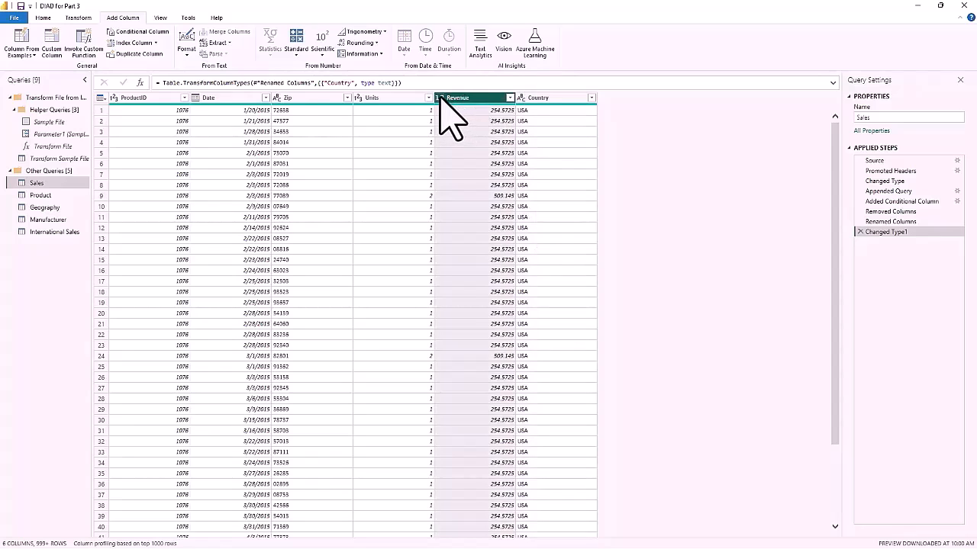
click(440, 99)
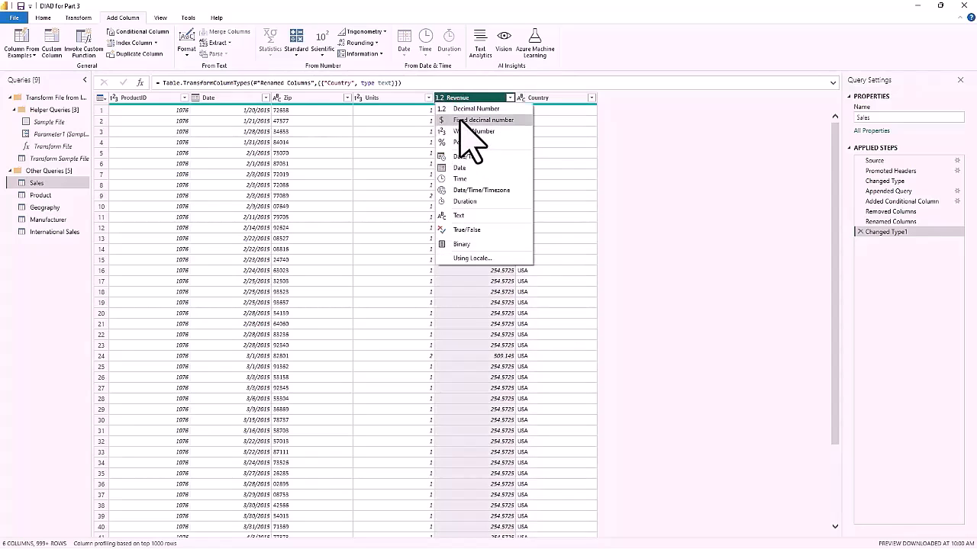
click(466, 121)
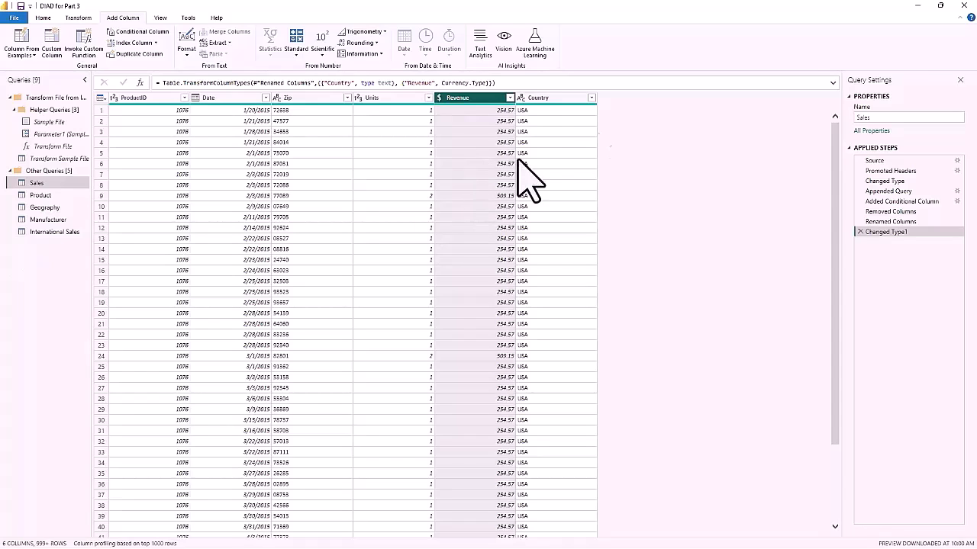
Load the full list of distinct values in the Sales query's Country column to check them, without applying a filter
click(591, 97)
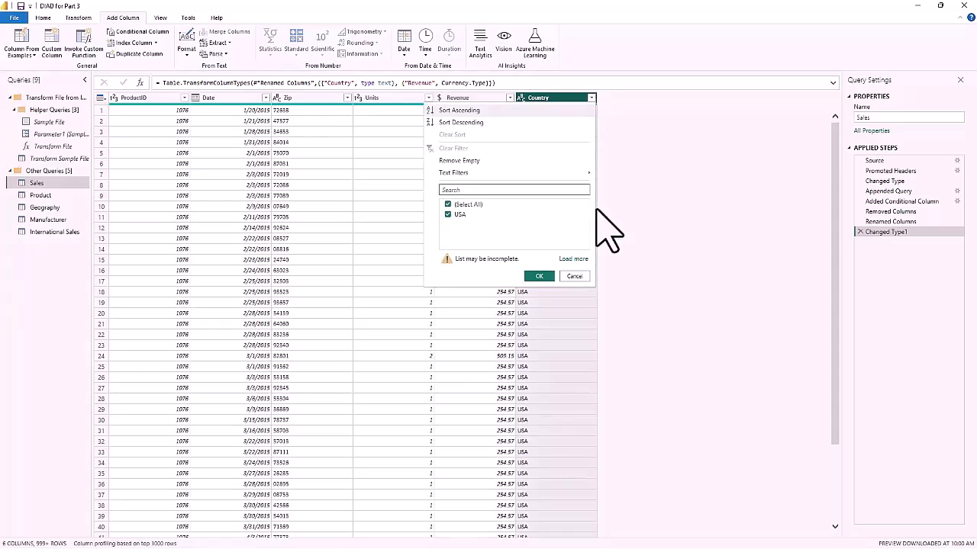
click(572, 258)
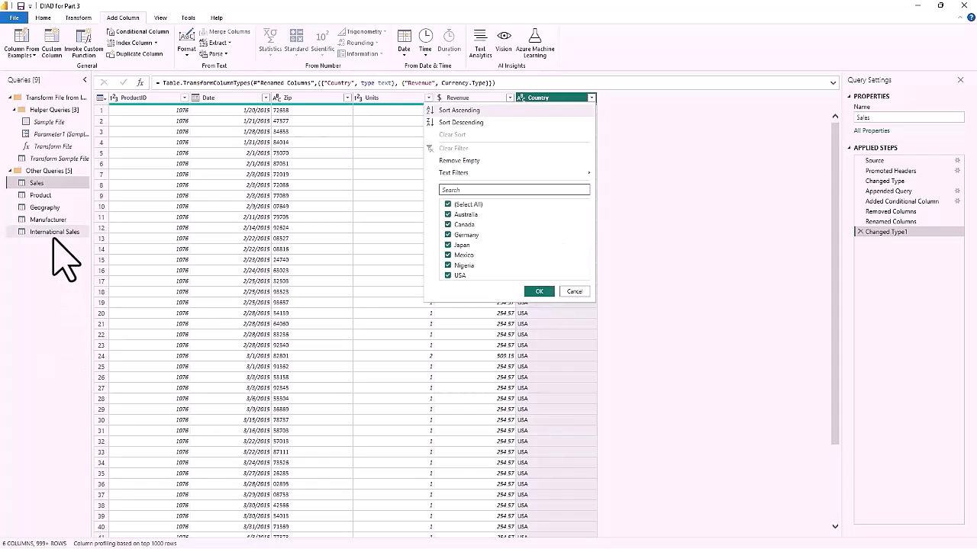
click(566, 291)
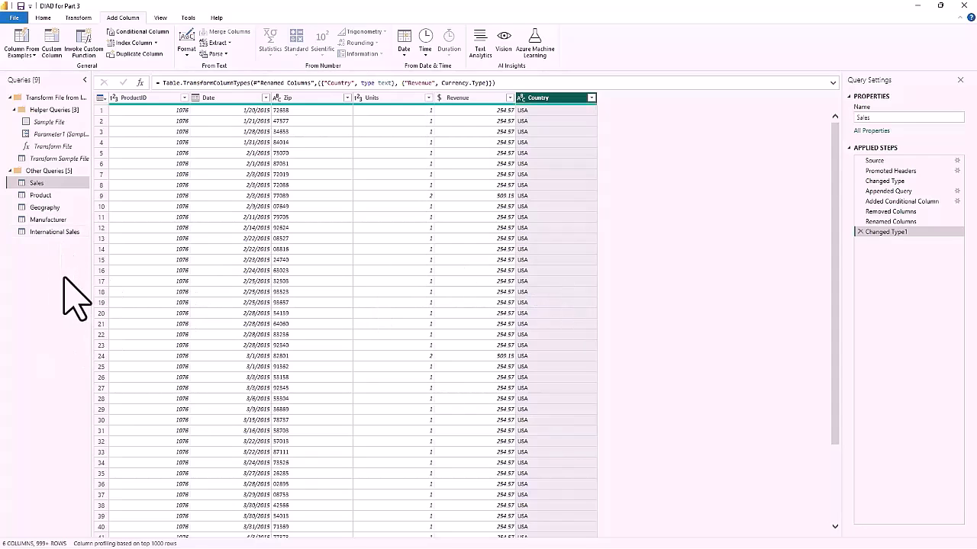
Disable loading of the International Sales query into the data model
click(44, 232)
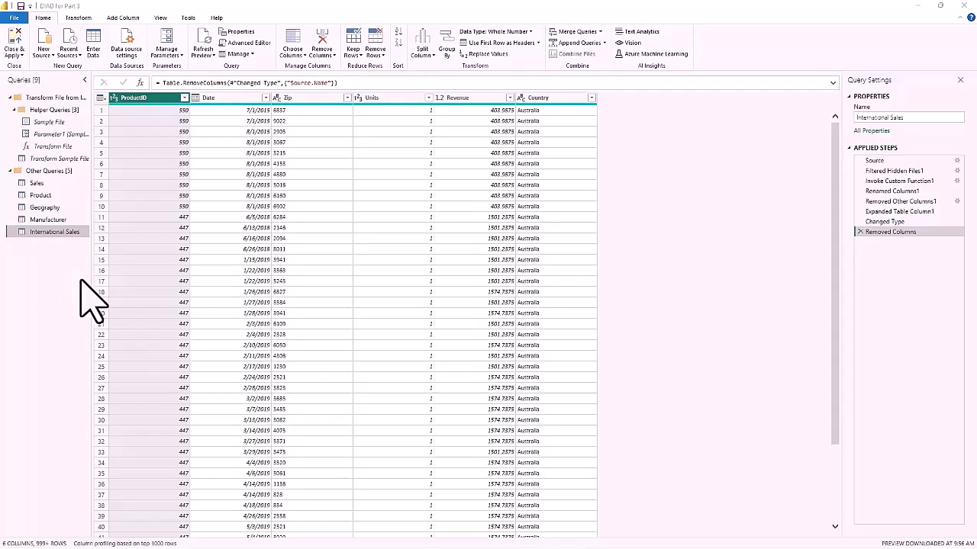
right_click(48, 234)
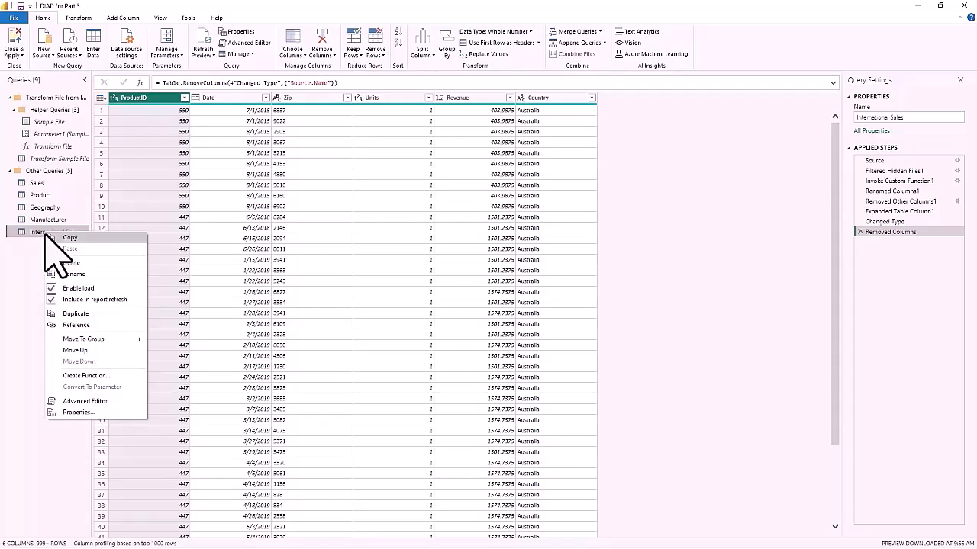
click(53, 288)
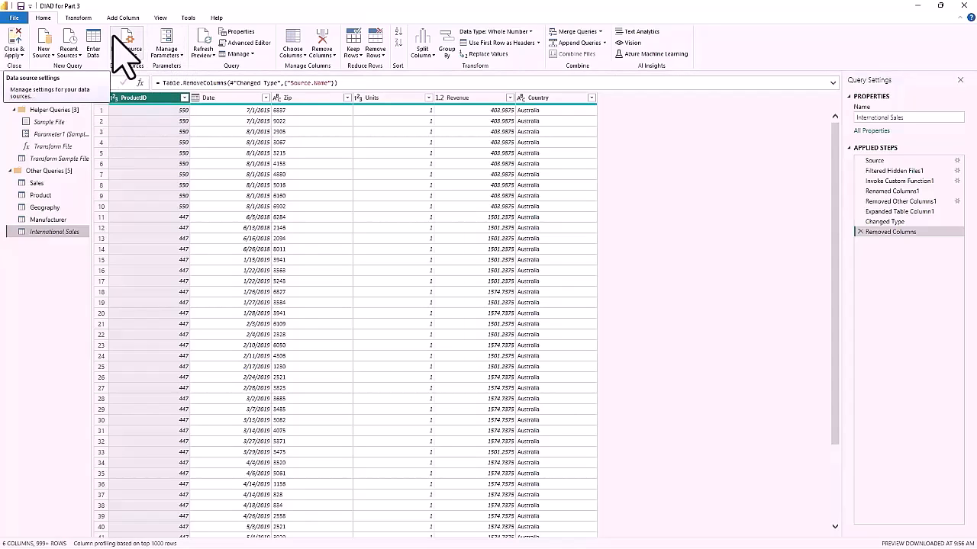
Examine the enlarged Query Dependencies diagram to see how the sources feed the queries, and close it
click(160, 19)
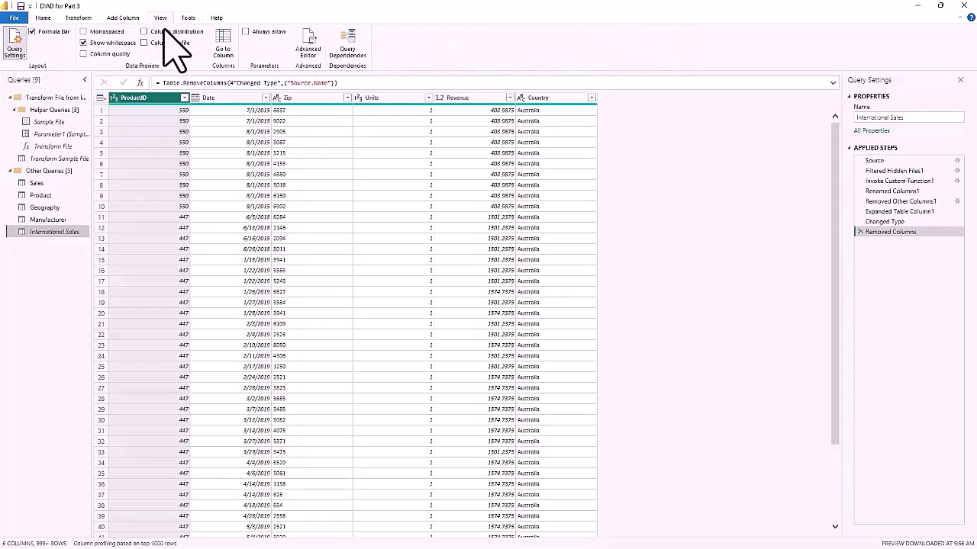
click(347, 45)
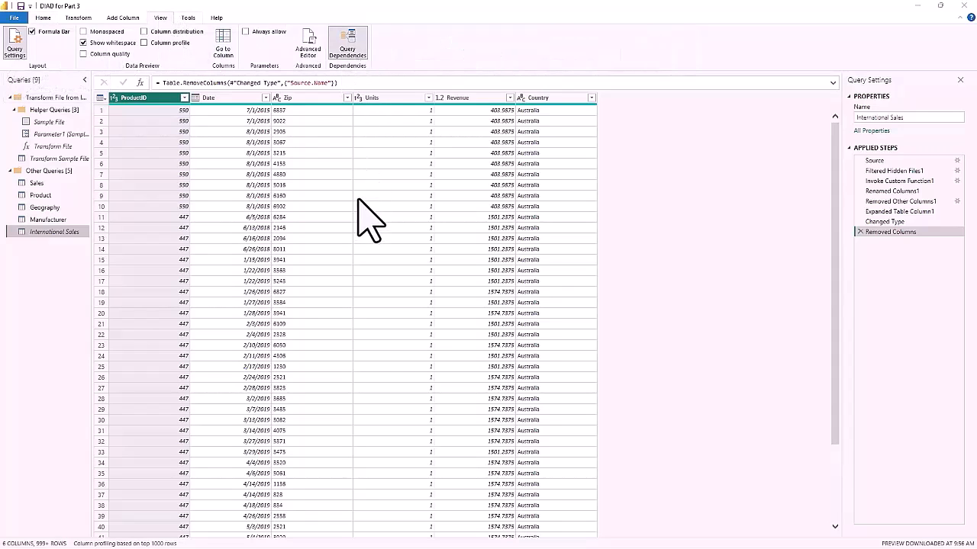
click(347, 45)
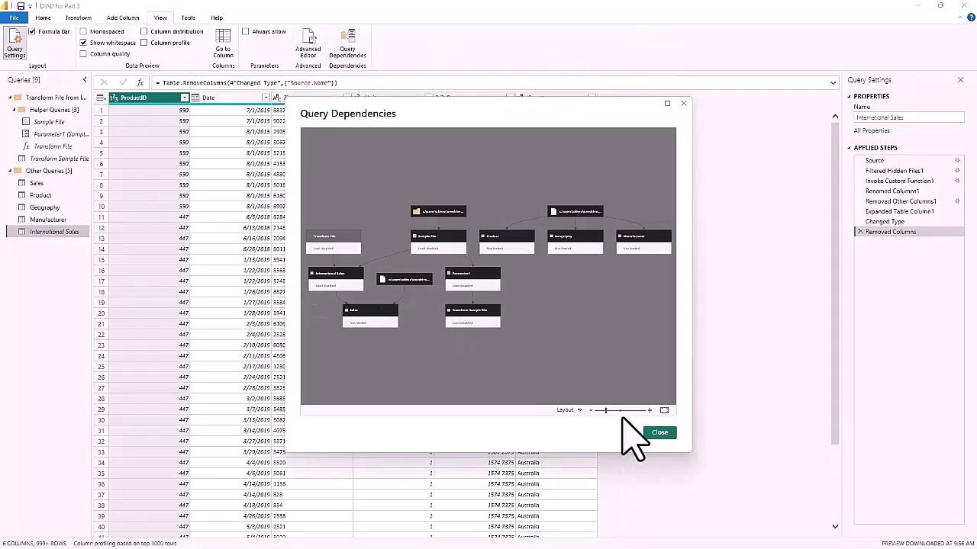
click(667, 103)
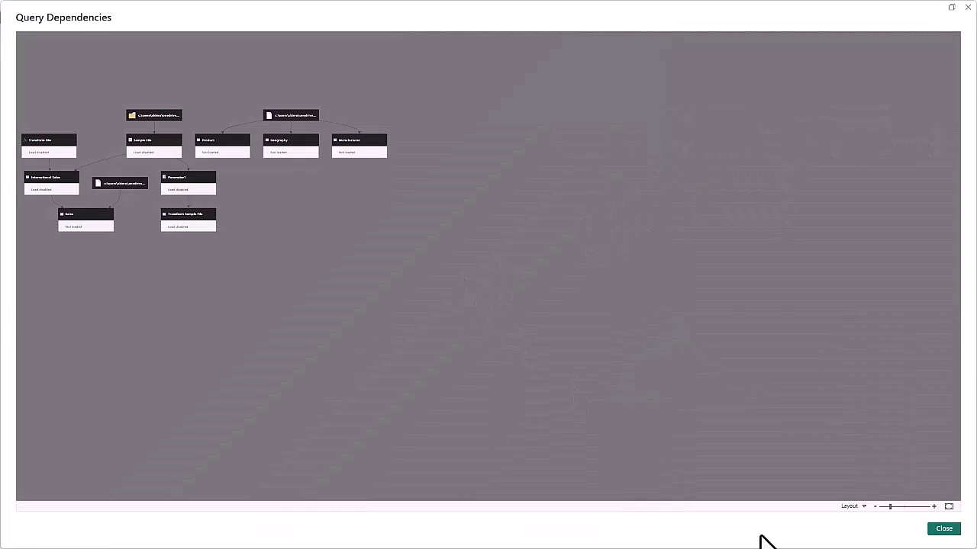
drag(888, 506, 897, 505)
drag(327, 392, 549, 397)
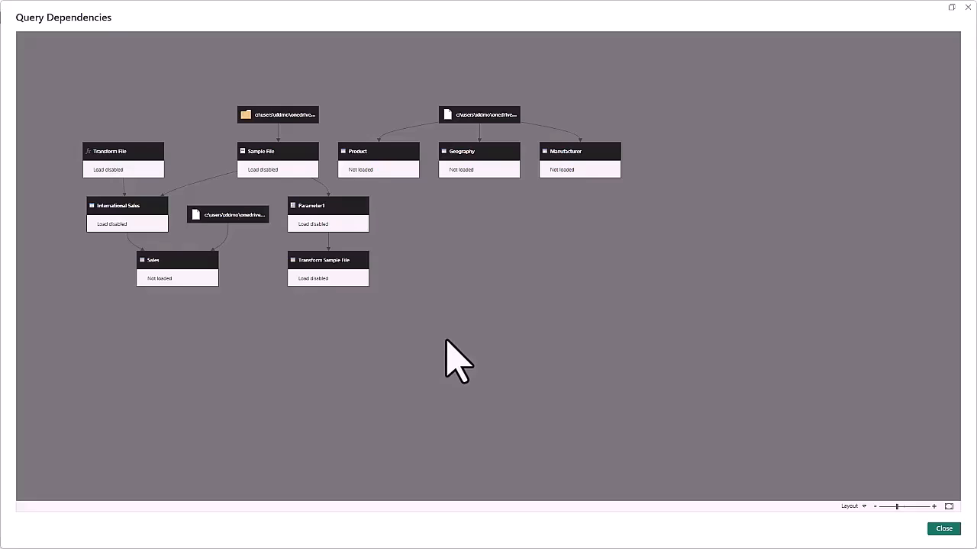
click(946, 534)
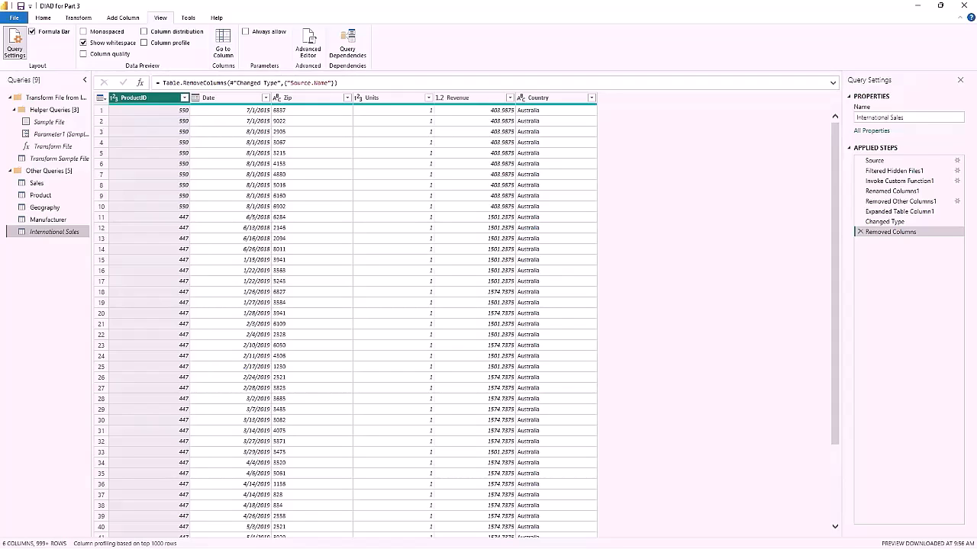
Close Power Query Editor and apply the query changes so the tables load into the report
click(42, 17)
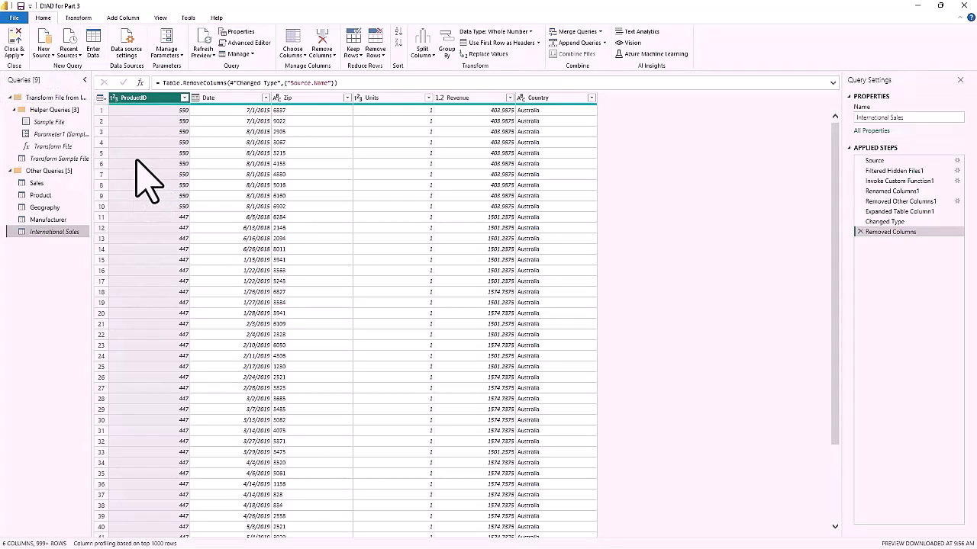
click(15, 55)
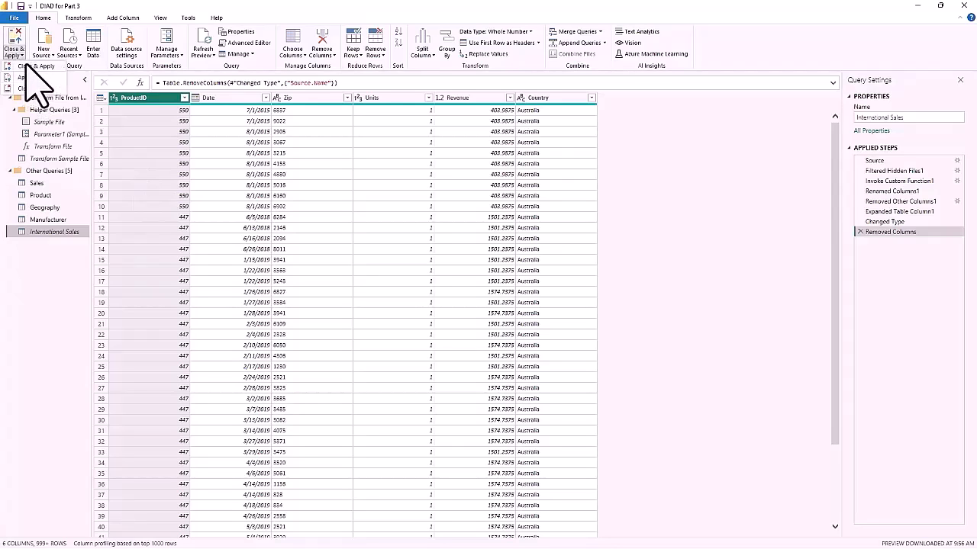
click(25, 66)
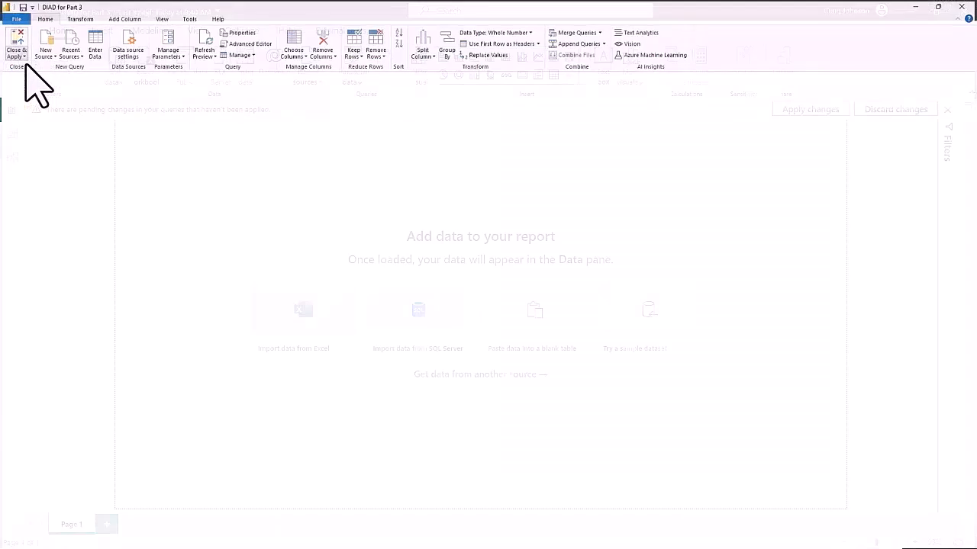
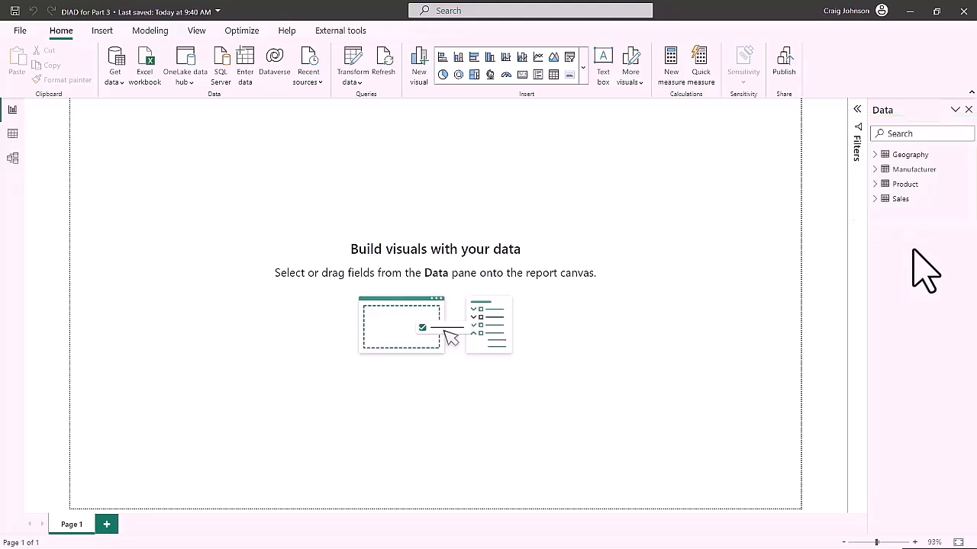
Save a copy of the report file under the name Lab1Complete
click(21, 31)
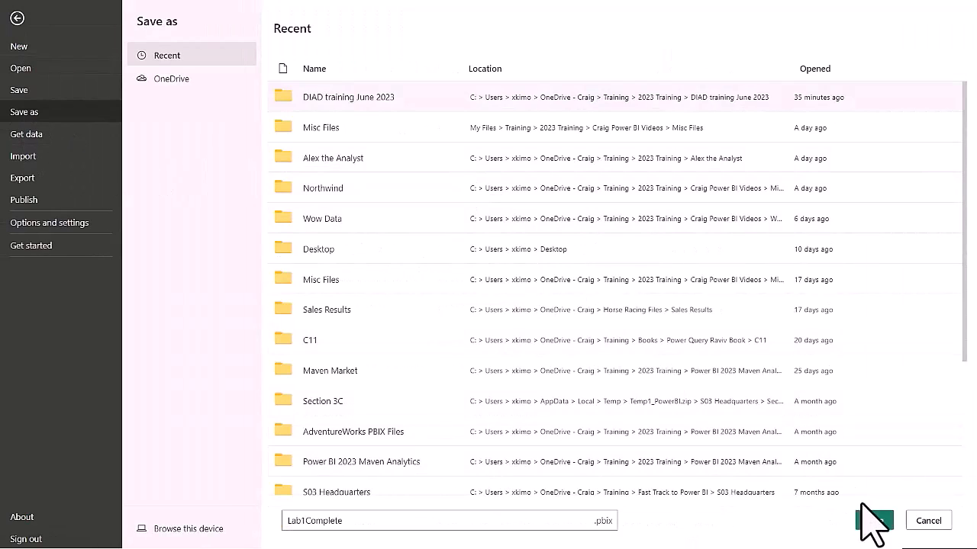
click(863, 518)
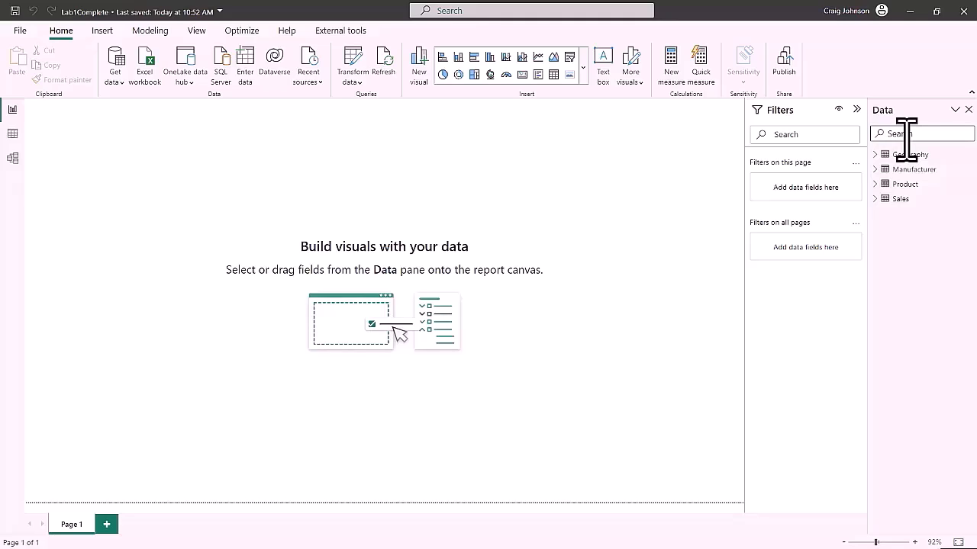
Check the rows of the Geography, Manufacturer, Product and Sales tables and their model relationships, and return to the report canvas
click(12, 136)
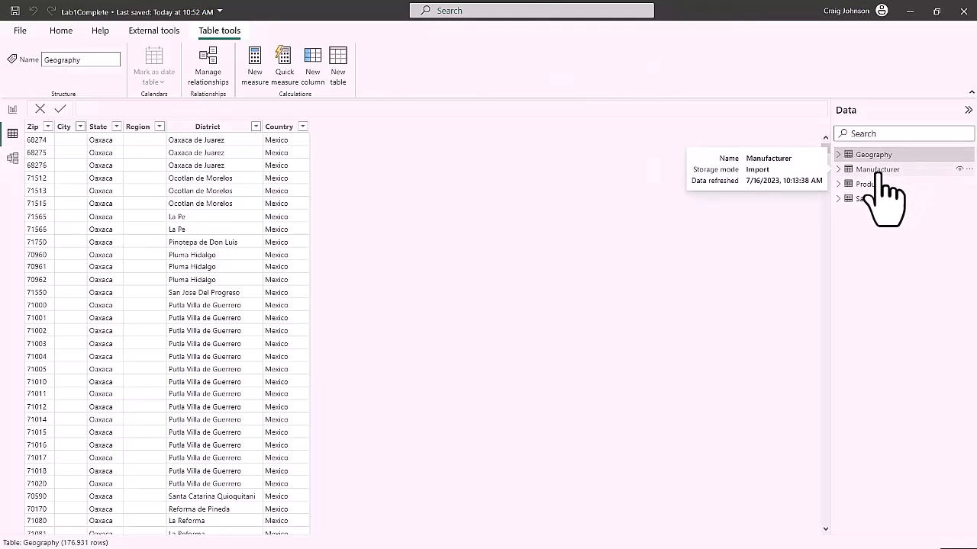
click(878, 171)
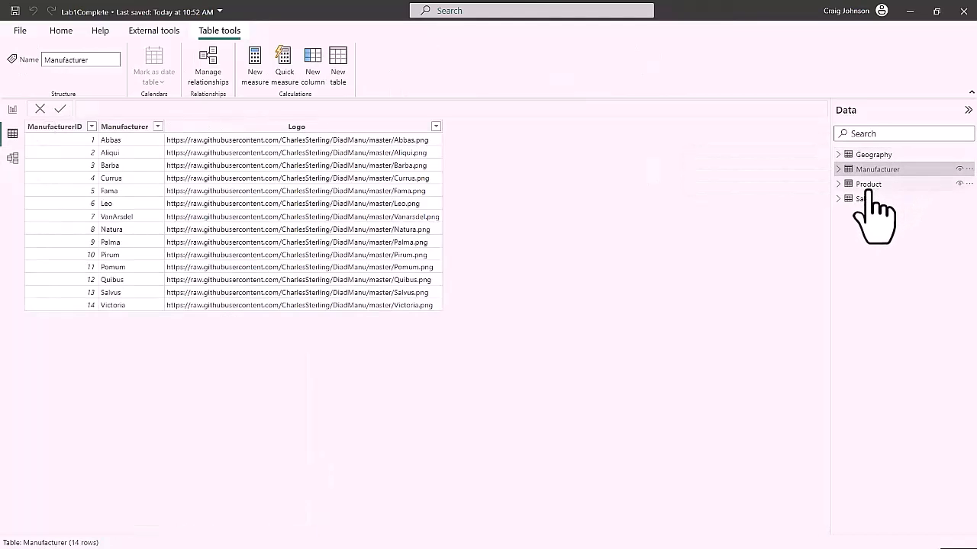
click(867, 186)
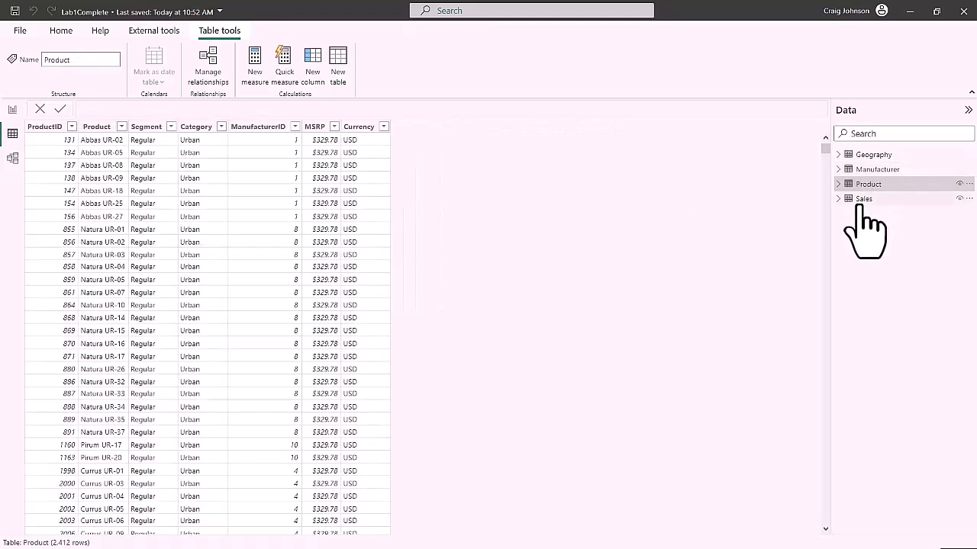
click(864, 200)
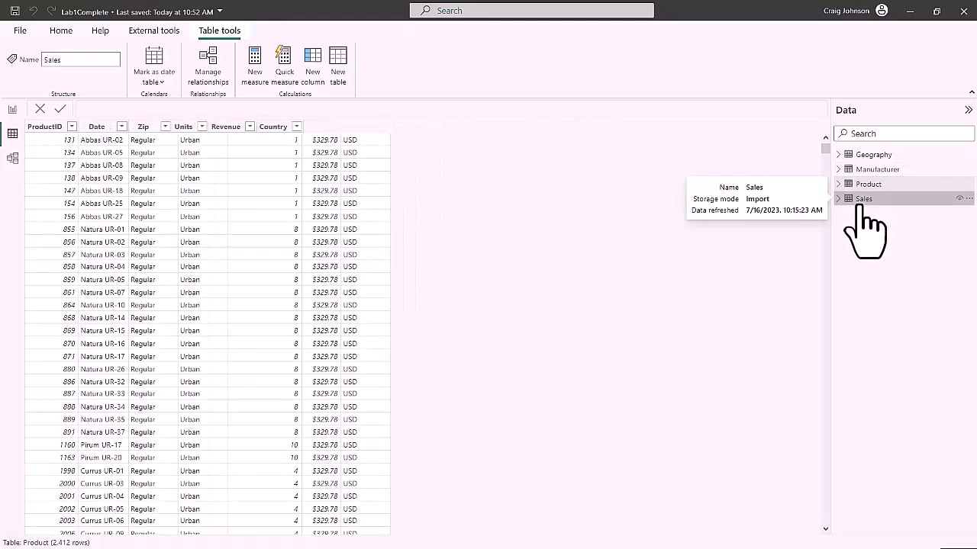
click(13, 159)
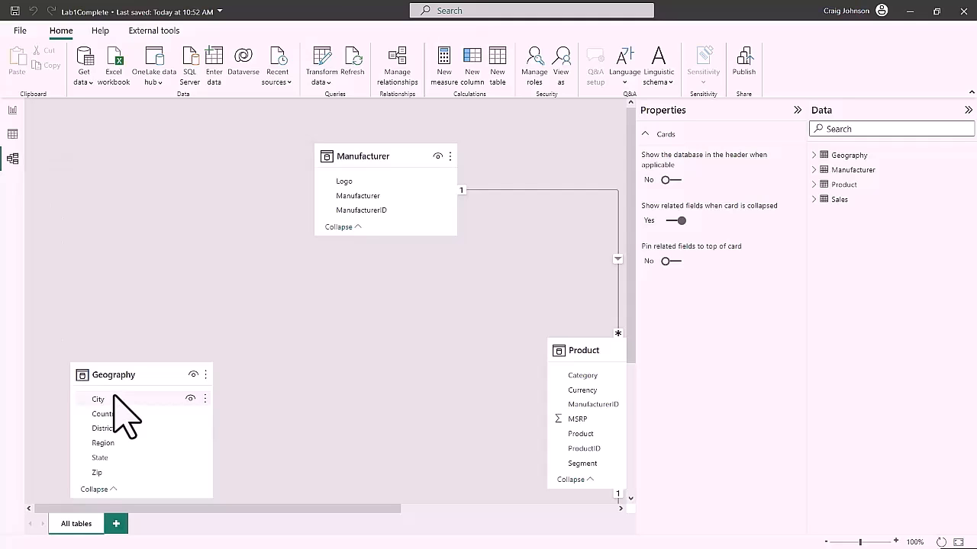
click(12, 110)
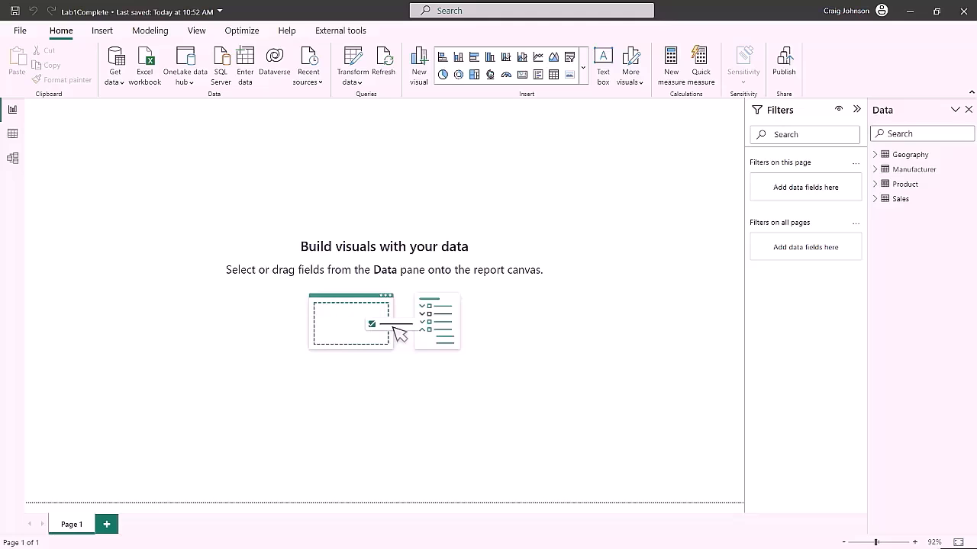
View the Sales table's rows, expand its list of fields, and open the model diagram
click(12, 135)
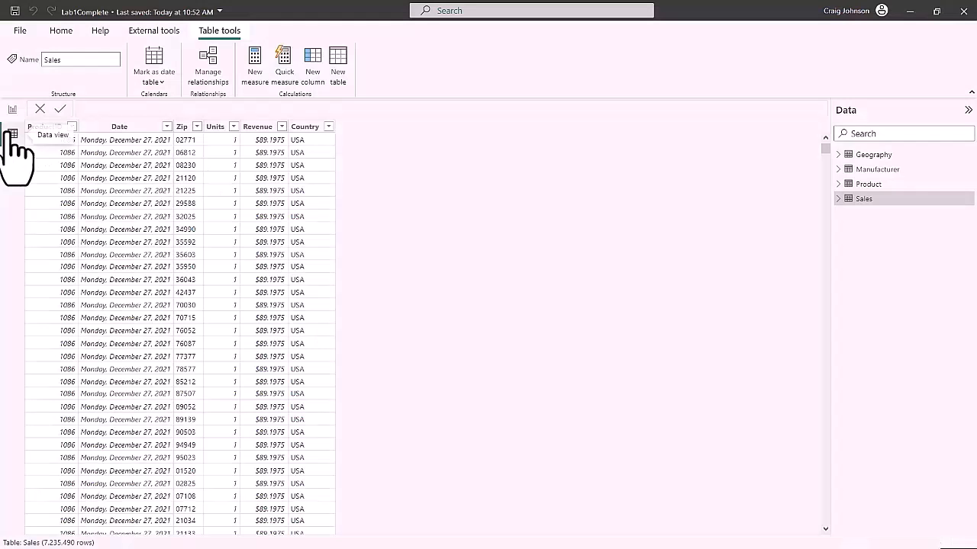
click(836, 200)
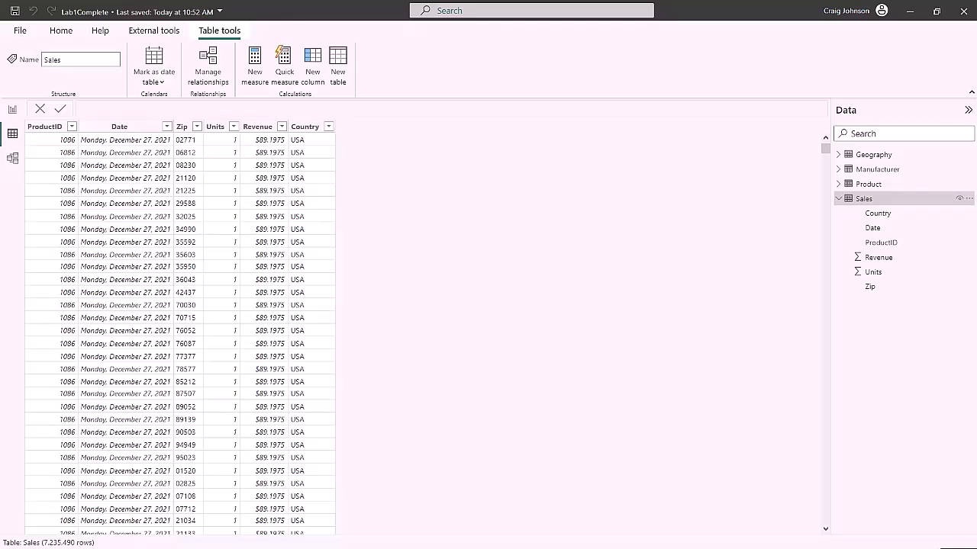
click(13, 158)
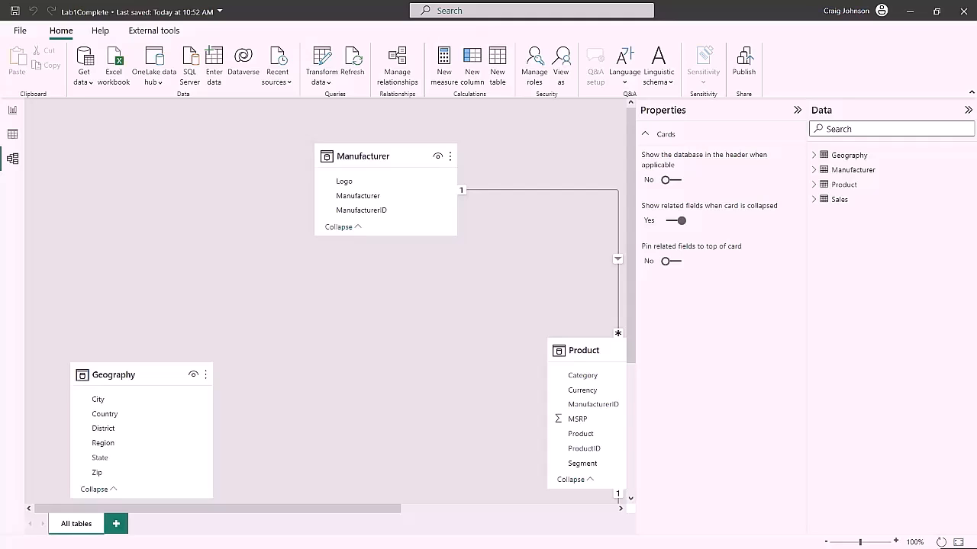
Move the Geography table card up beside Manufacturer and place the Product card below Manufacturer in the model diagram
drag(126, 375, 127, 183)
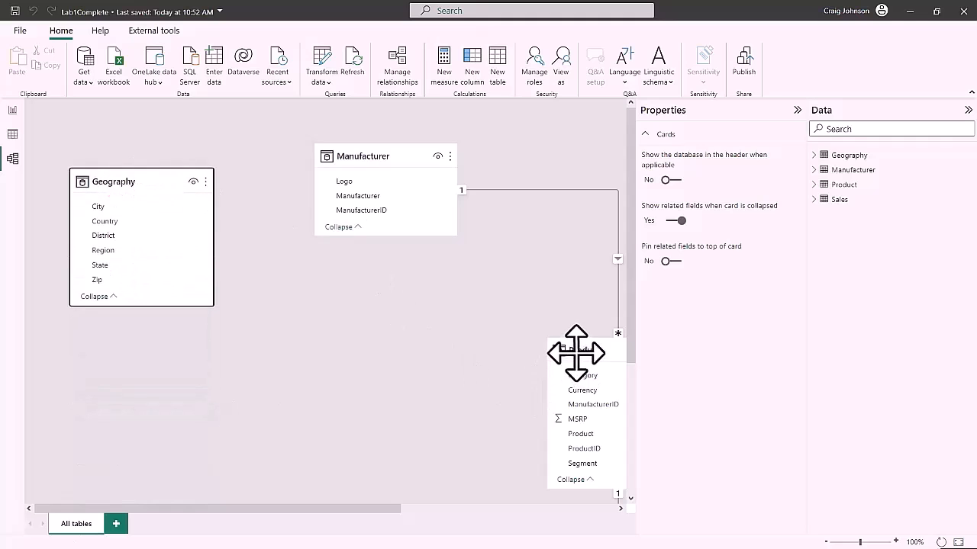
drag(577, 352, 327, 367)
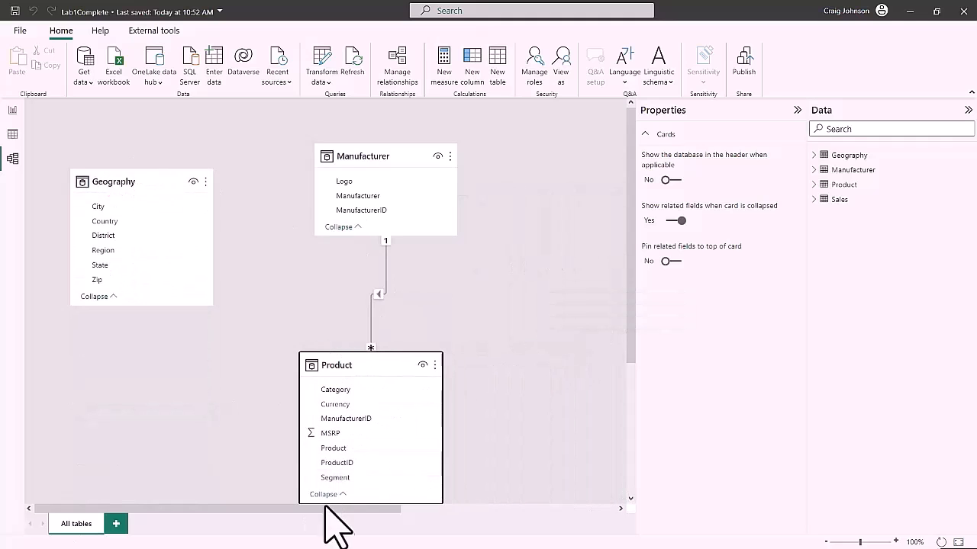
drag(327, 508, 142, 497)
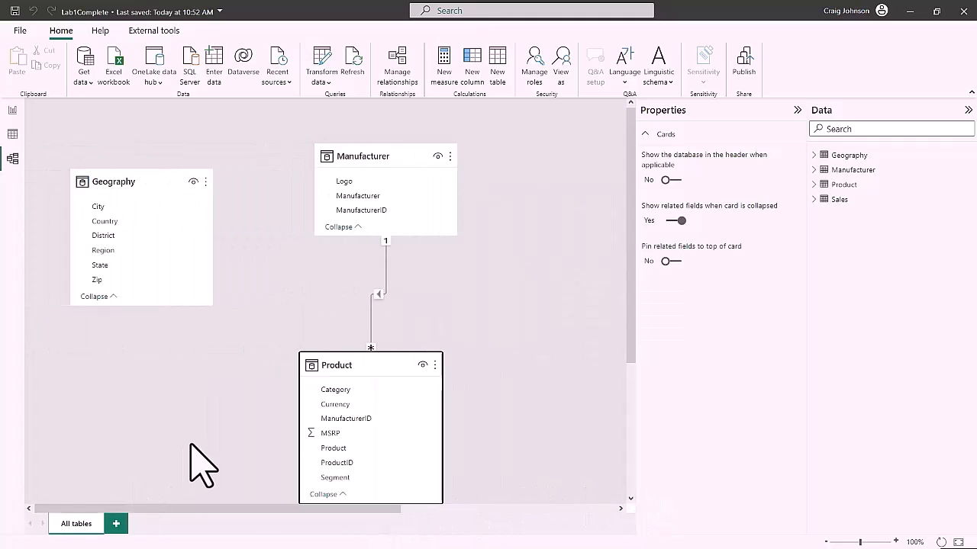
Delete the relationship between the Manufacturer and Product tables and confirm the deletion
right_click(386, 266)
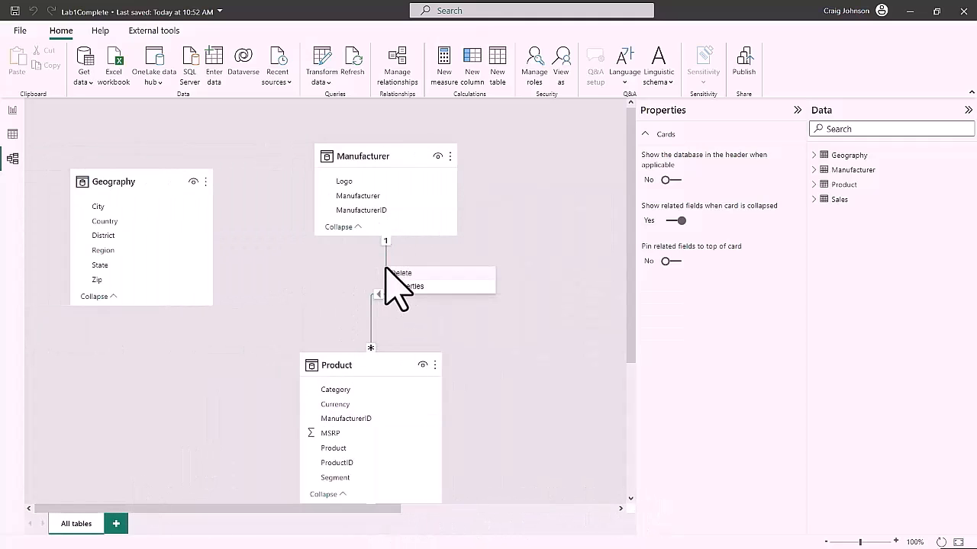
click(401, 273)
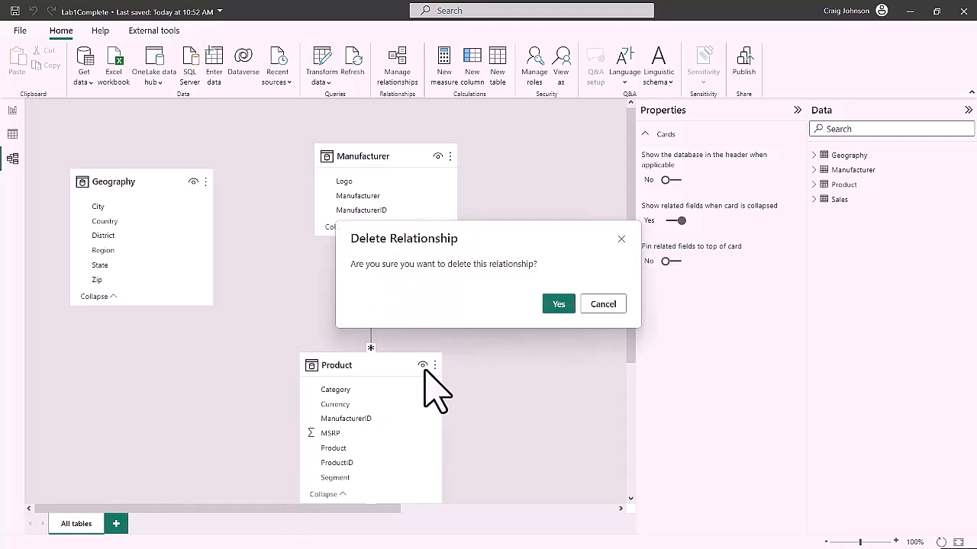
click(560, 304)
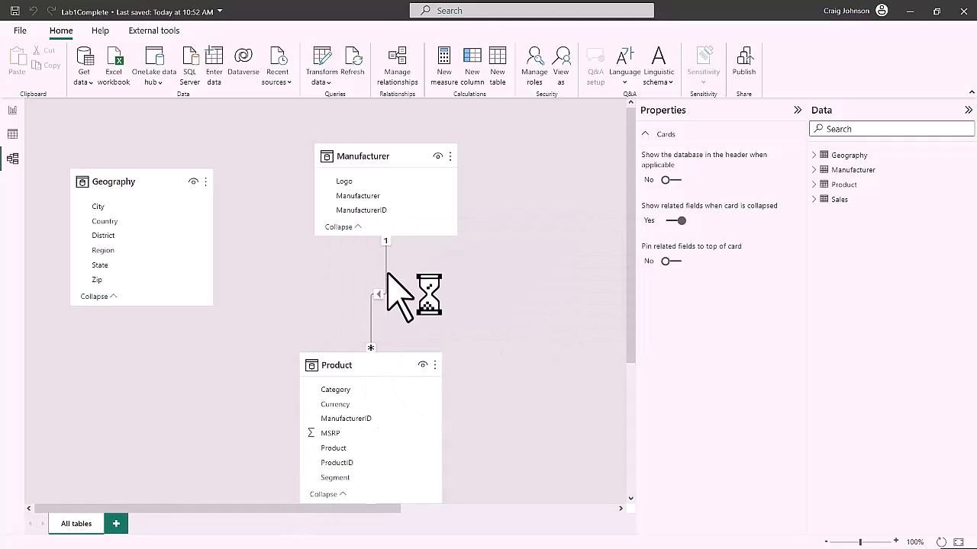
Reposition the Product and Sales cards and delete the relationship between these two tables
drag(364, 366, 399, 308)
drag(313, 509, 581, 465)
scroll(569, 462, down, 3)
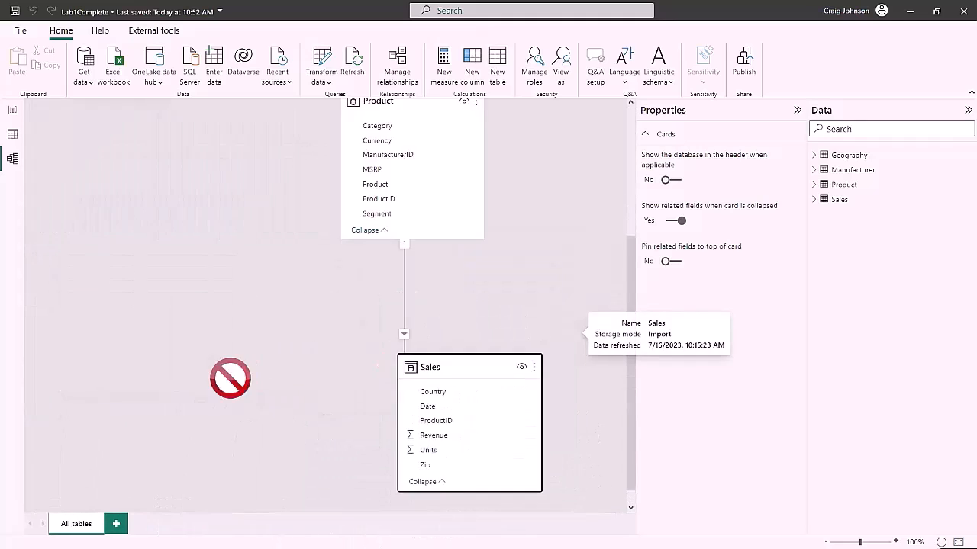
drag(230, 378, 183, 359)
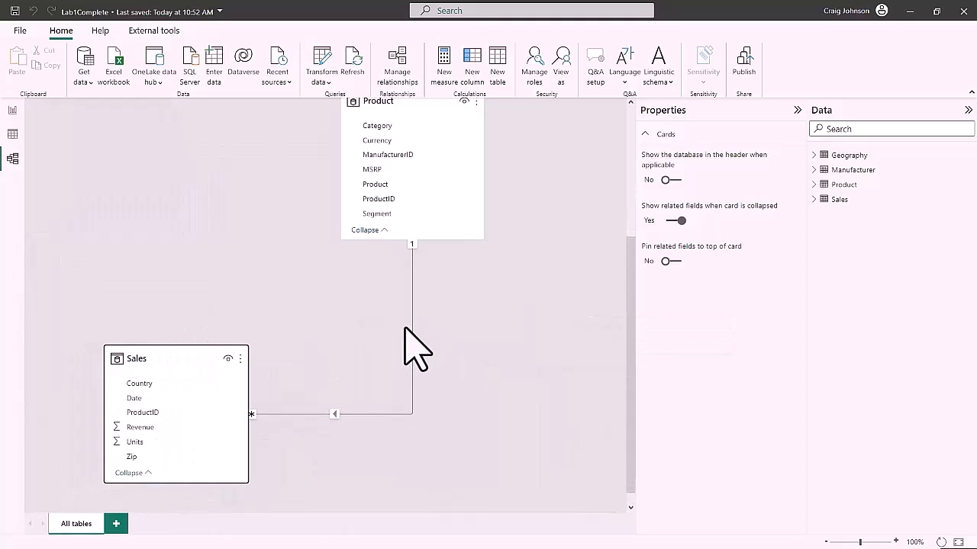
right_click(412, 330)
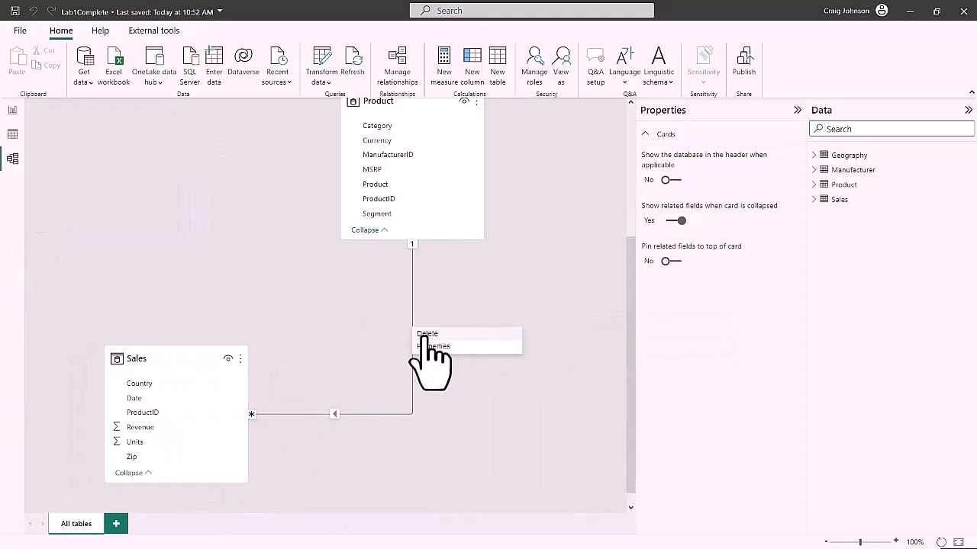
click(426, 332)
click(559, 304)
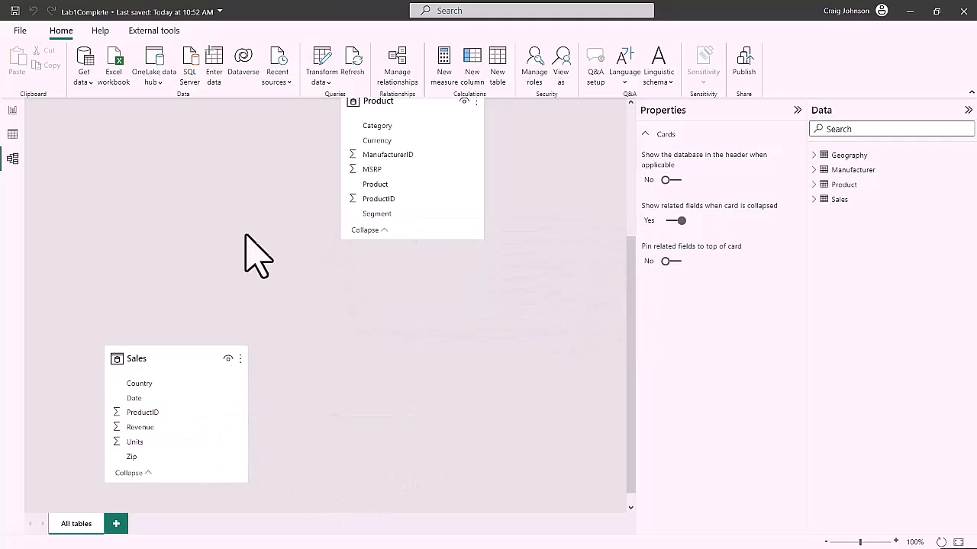
Arrange the diagram with the Product card beside Manufacturer and the Sales card centred below the dimension tables
drag(425, 108, 257, 151)
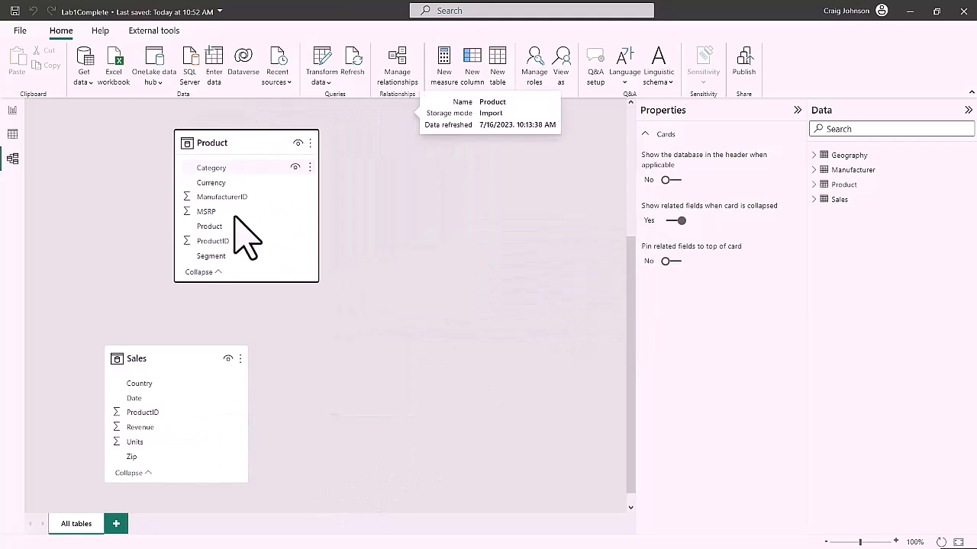
drag(174, 360, 137, 362)
scroll(170, 317, up, 3)
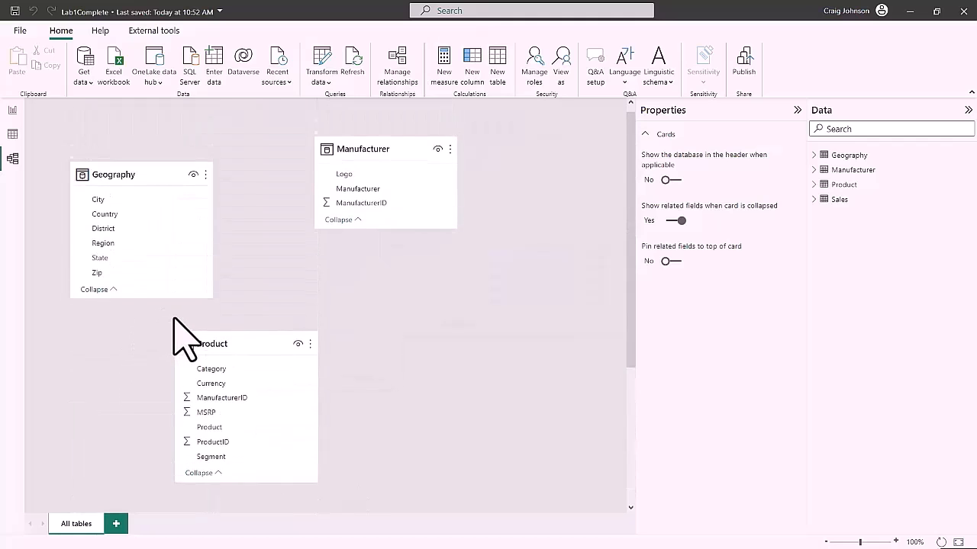
scroll(181, 340, down, 3)
scroll(257, 351, up, 3)
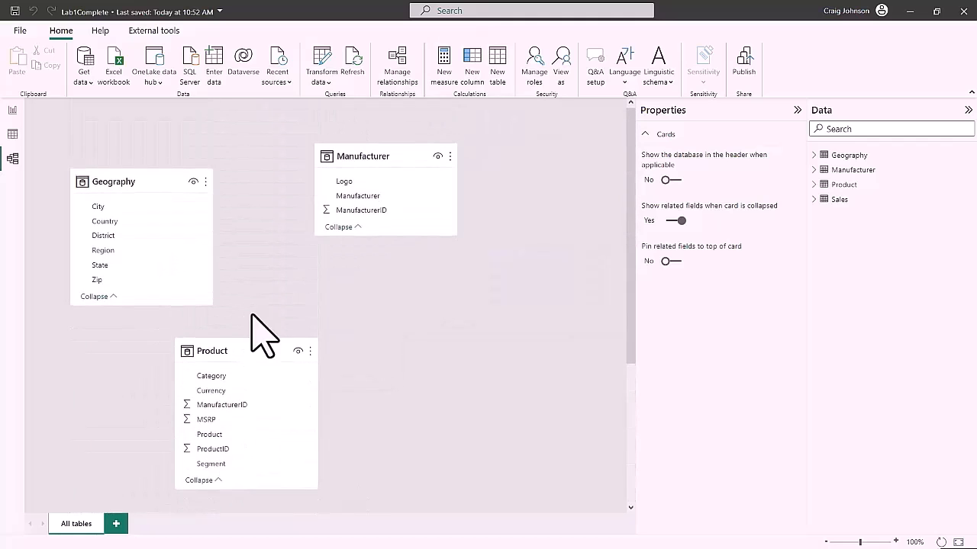
drag(248, 351, 534, 210)
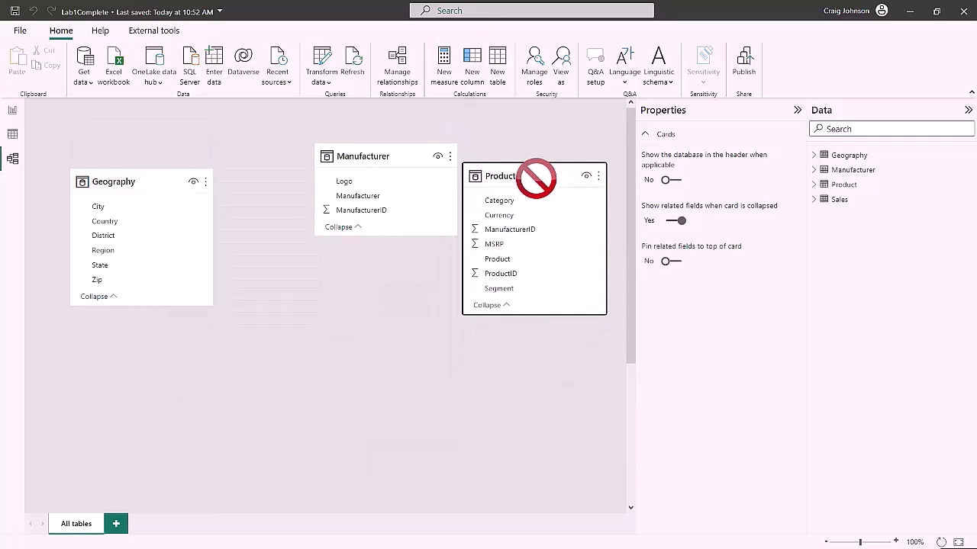
scroll(157, 466, down, 3)
drag(138, 343, 330, 339)
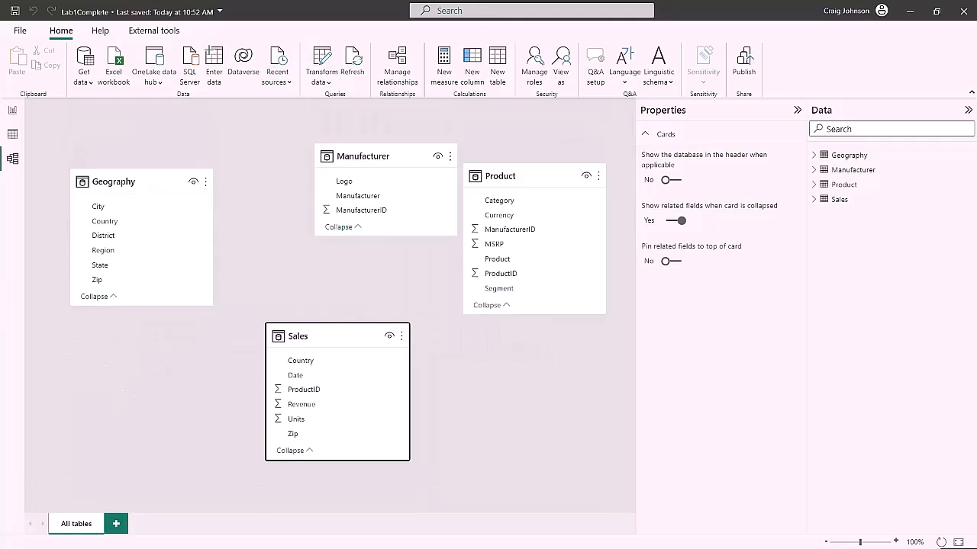
Insert a clustered column chart on the report page and move it slightly inward from the page's upper-left corner
click(12, 110)
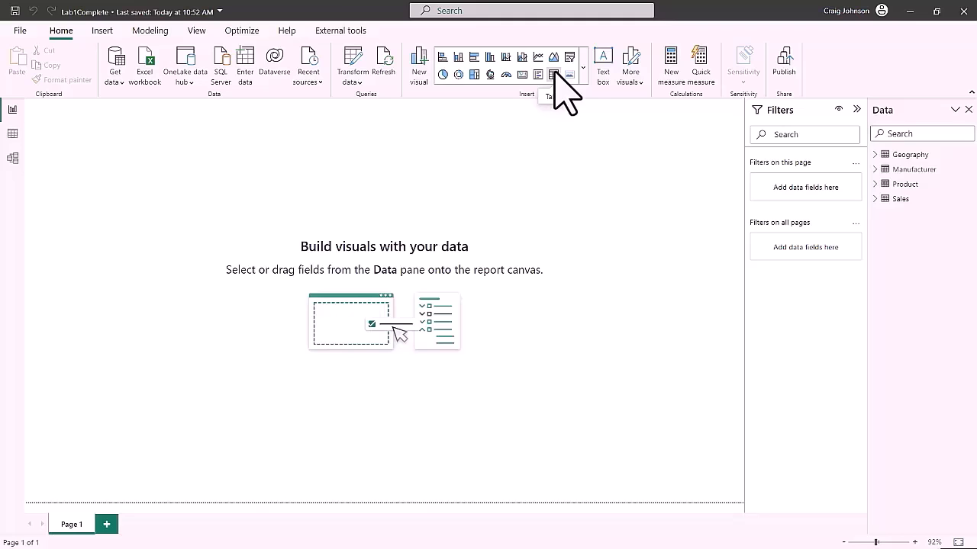
click(583, 68)
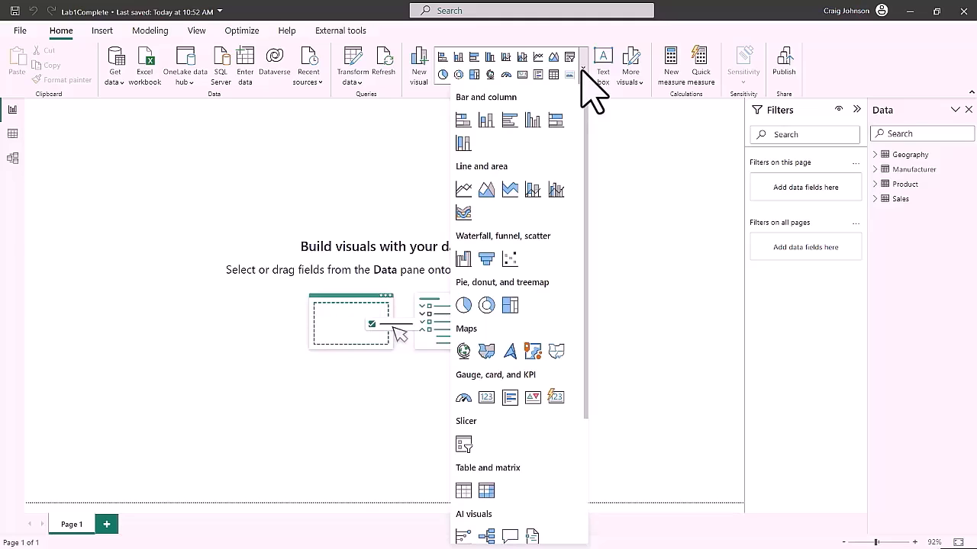
click(533, 120)
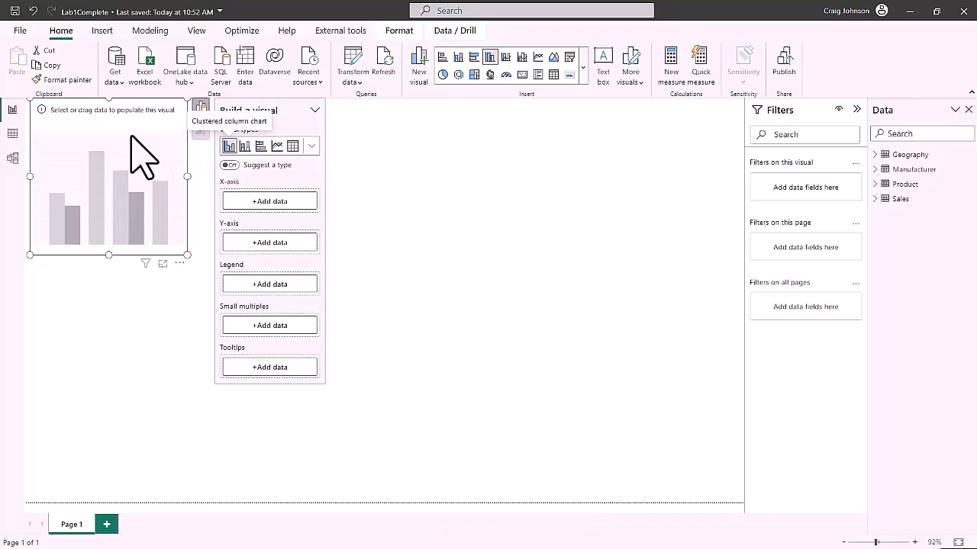
drag(122, 126, 220, 178)
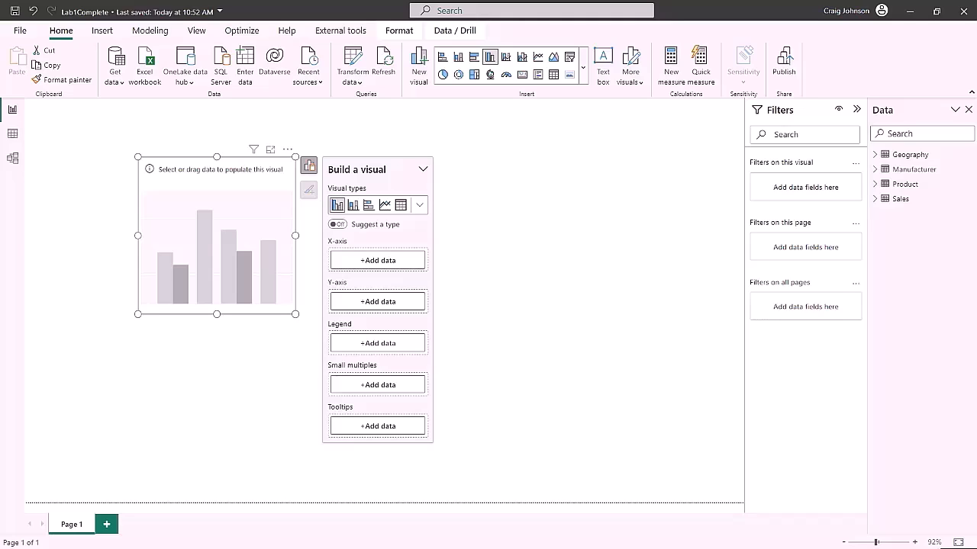
Assign the Country field from the Geography table to the chart's X-axis
click(395, 301)
click(378, 260)
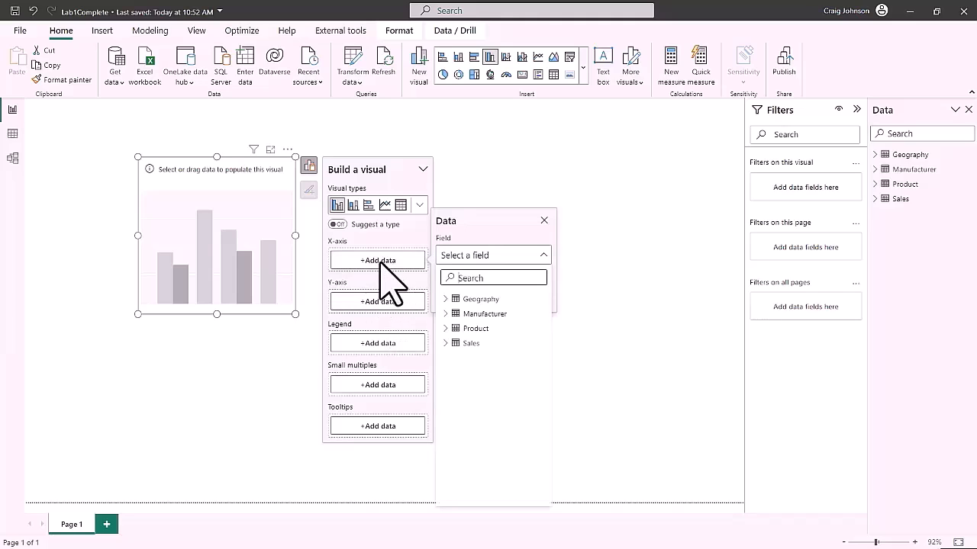
click(446, 298)
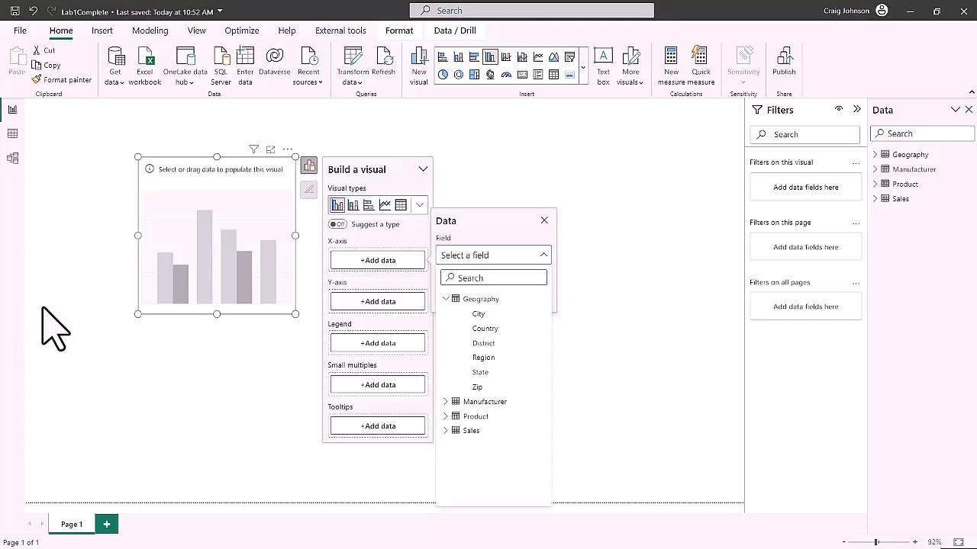
click(482, 329)
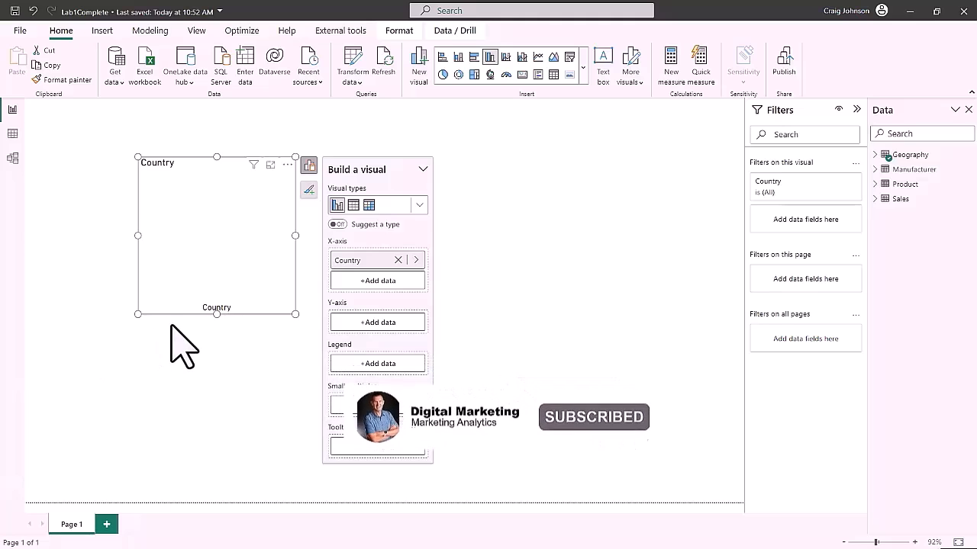
Assign Revenue from the Sales table to the chart's Y-axis and widen the chart
click(376, 323)
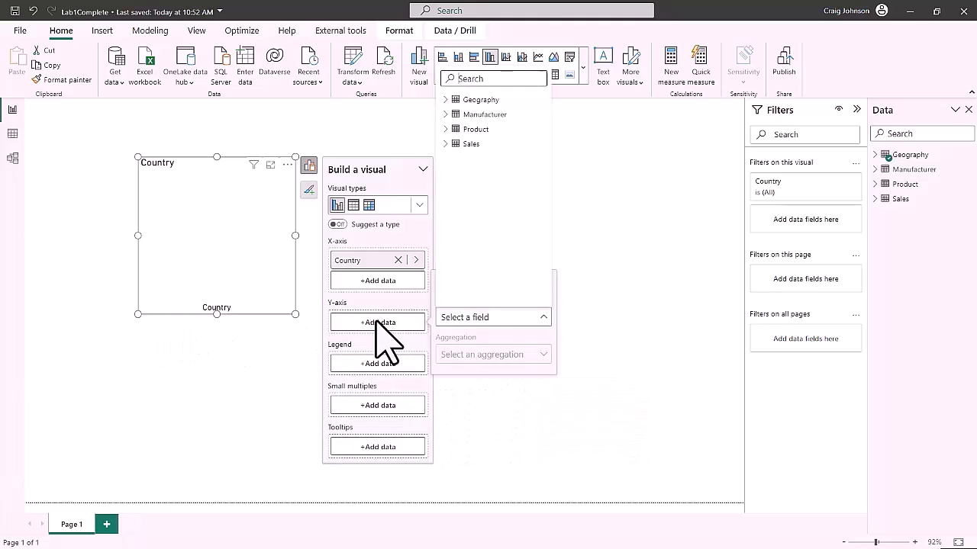
click(459, 144)
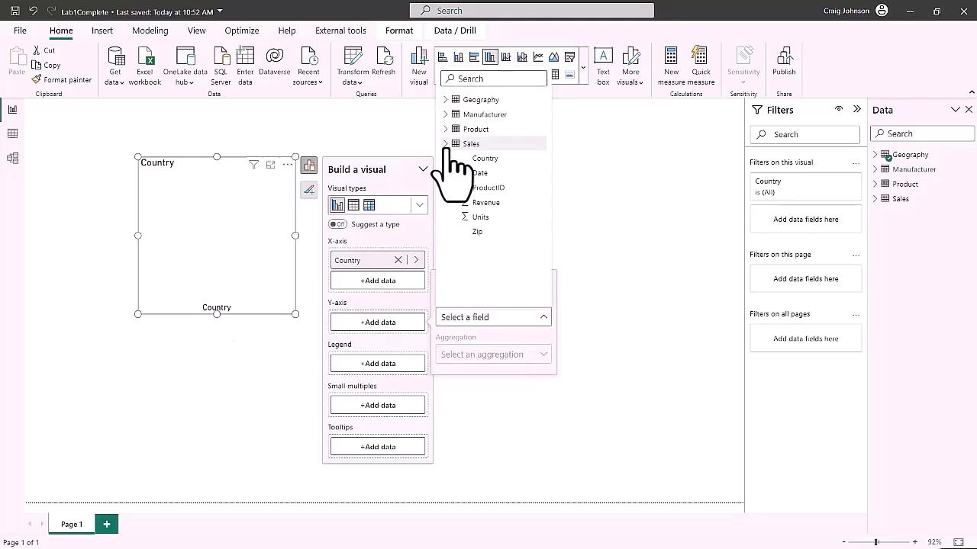
click(481, 202)
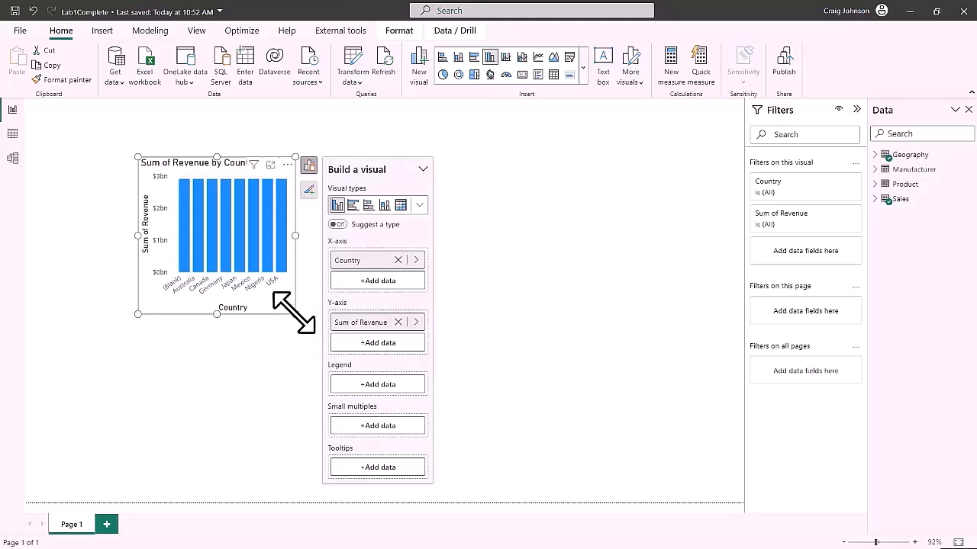
drag(294, 313, 417, 311)
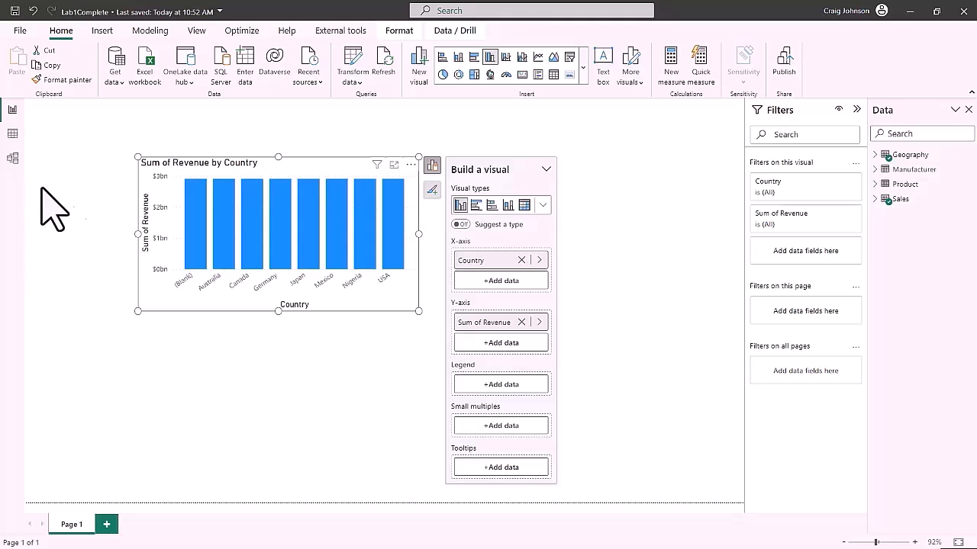
Try to create a relationship from Geography's Zip field to the Zip field in Sales in the model diagram, and cancel it
click(13, 159)
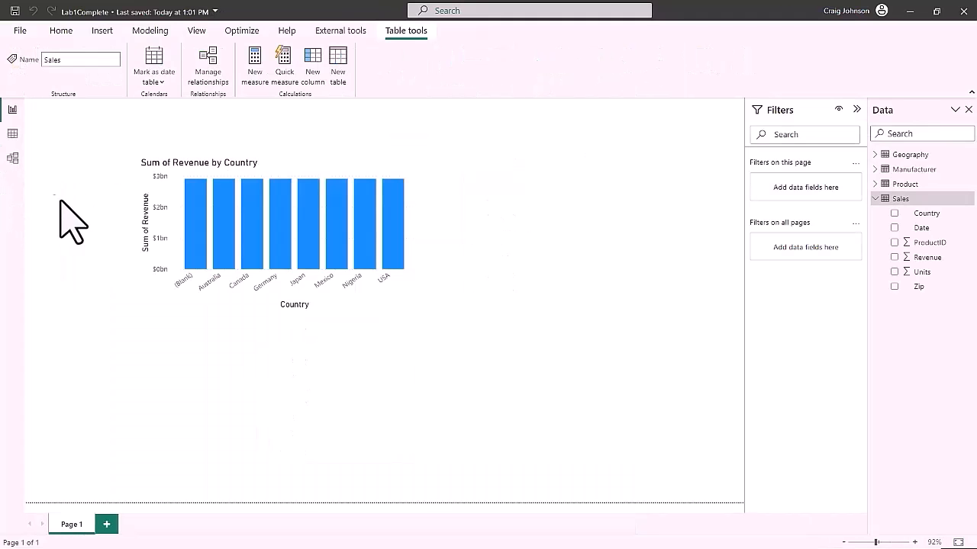
click(13, 159)
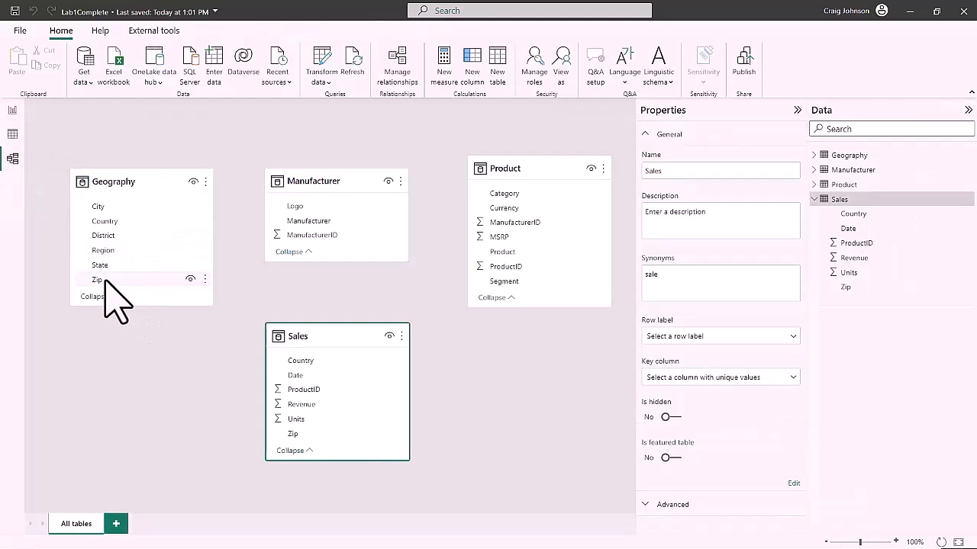
drag(105, 280, 305, 438)
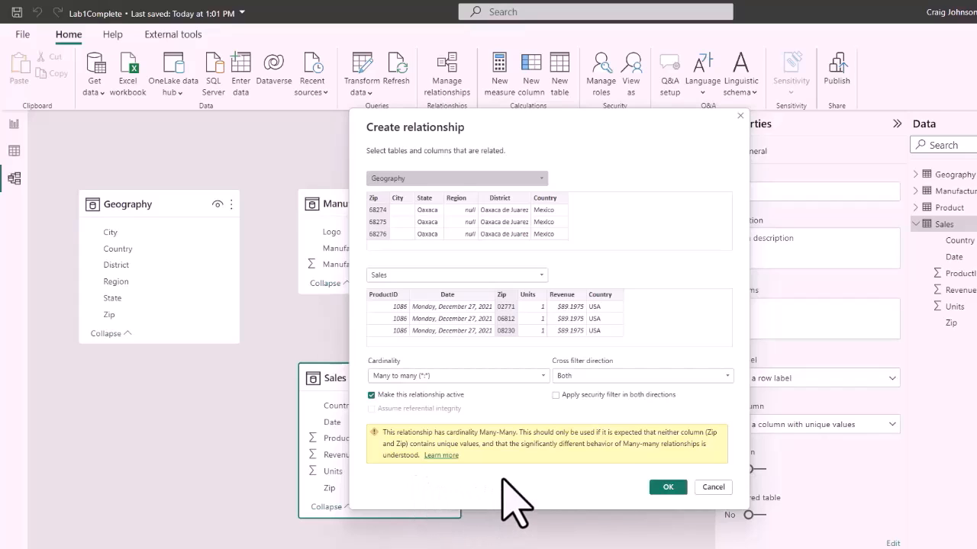
click(712, 488)
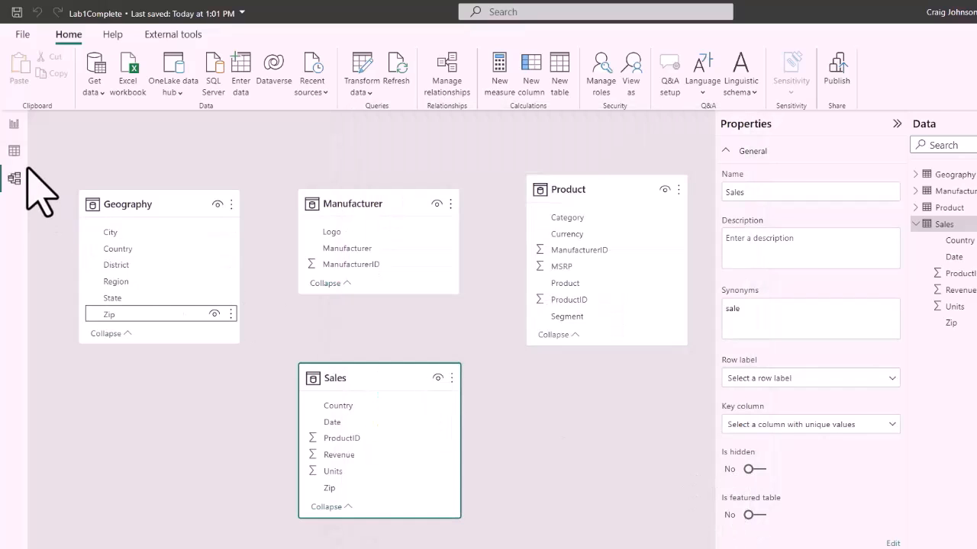
Add a calculated column to the Sales table in table view: ZipCountry = Sales[Zip] & "," & Sales[Country]
click(12, 124)
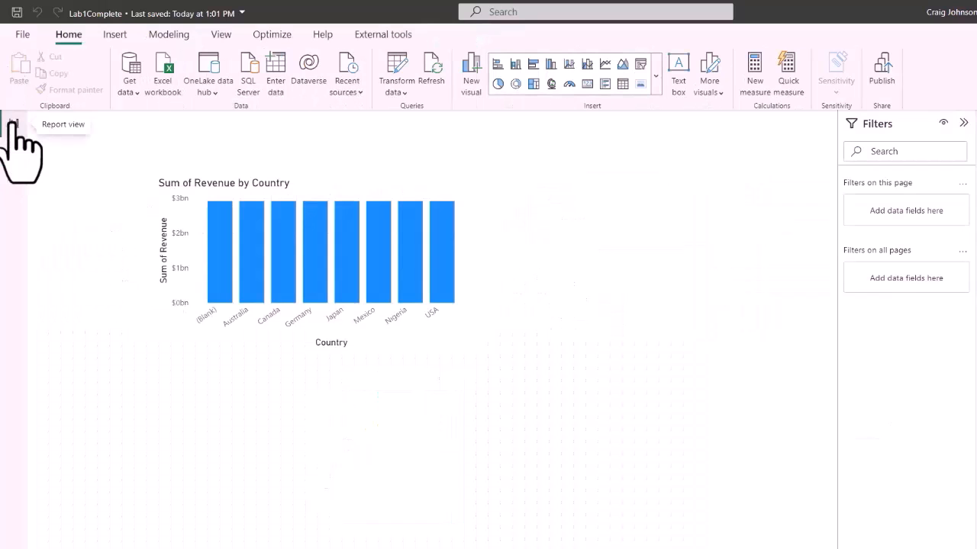
click(16, 150)
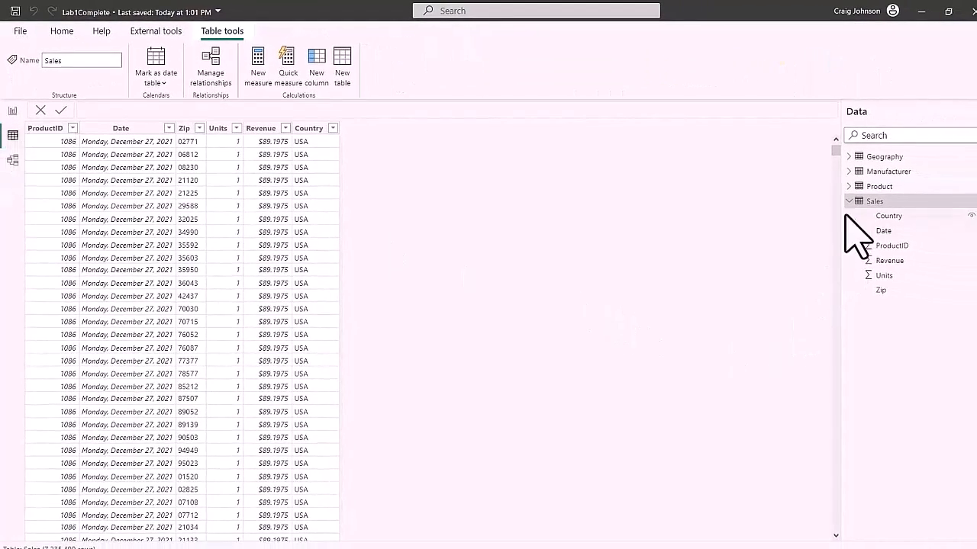
click(847, 200)
click(848, 156)
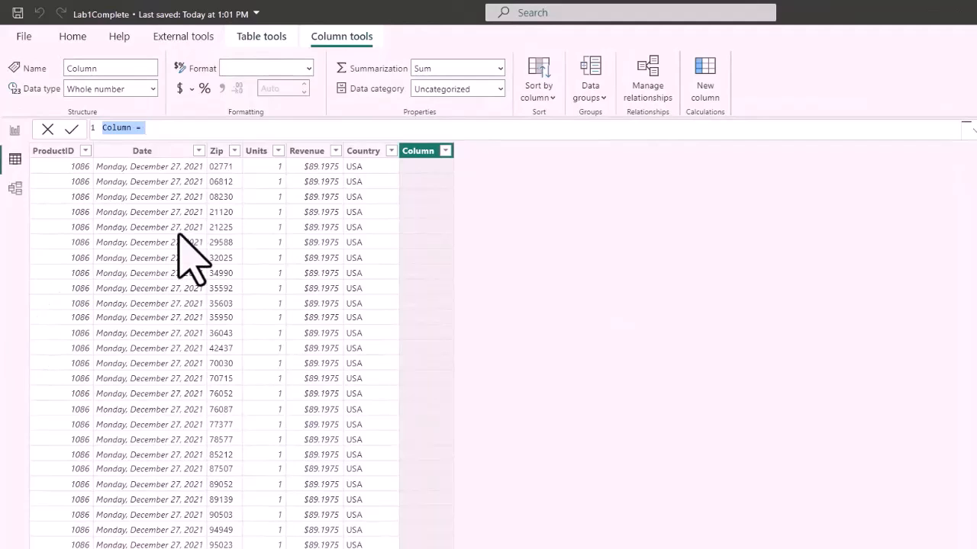
text(Z)
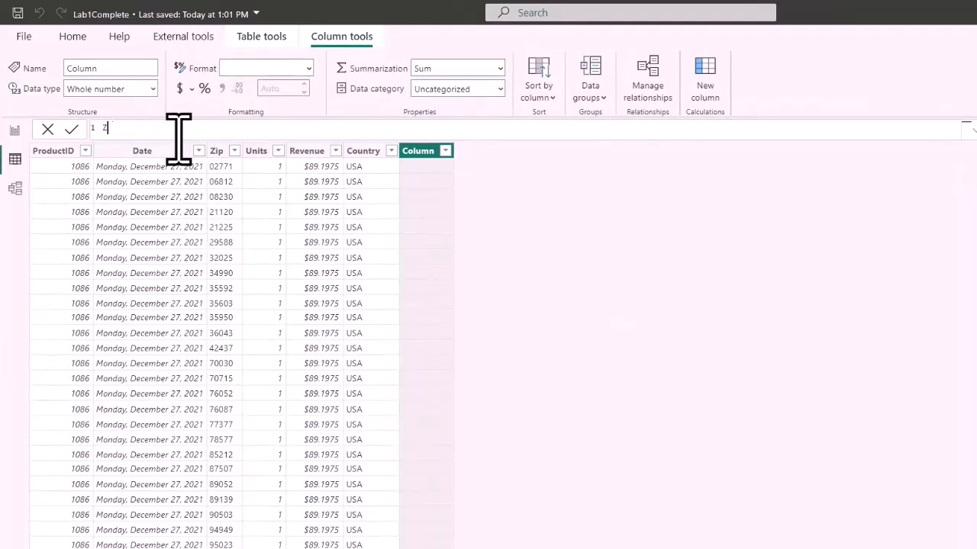
text(ipCountry = sales)
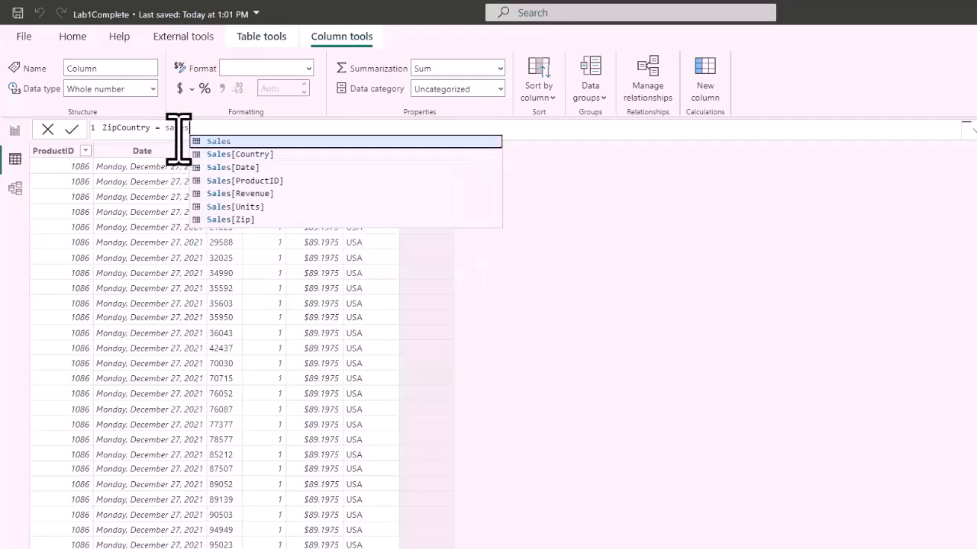
key(Down)
key(Down)
key(Down)
key(Down)
key(Down)
key(Down)
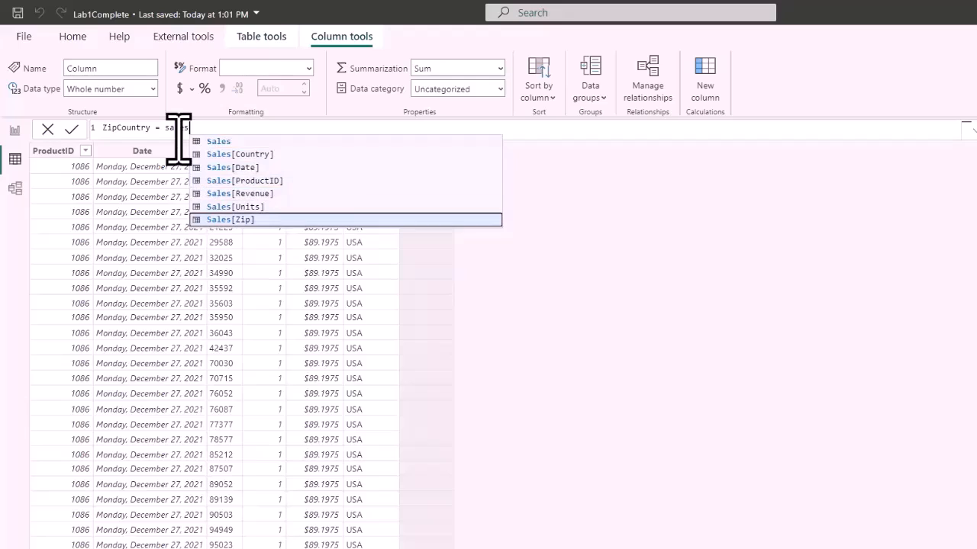
key(Tab)
text(& ")
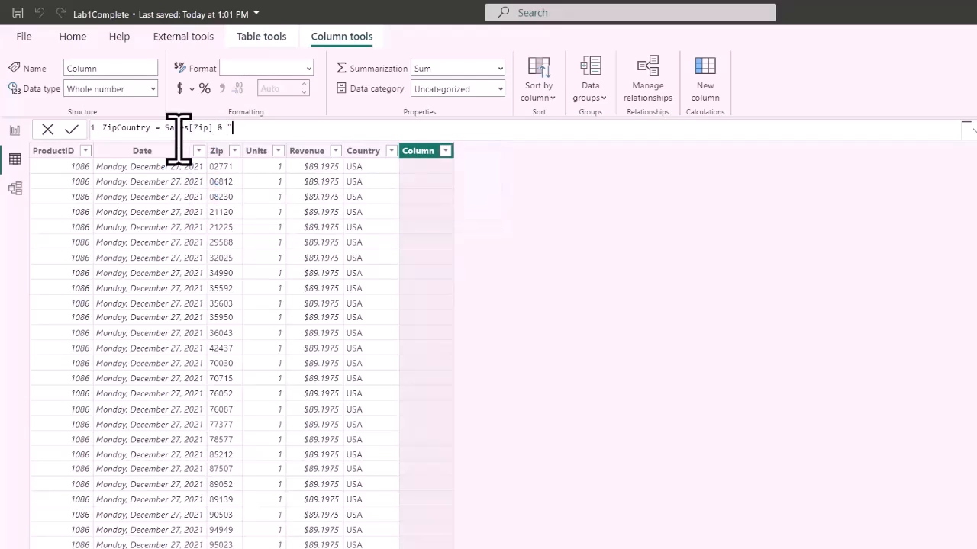
text(," & sale)
key(Down)
key(Tab)
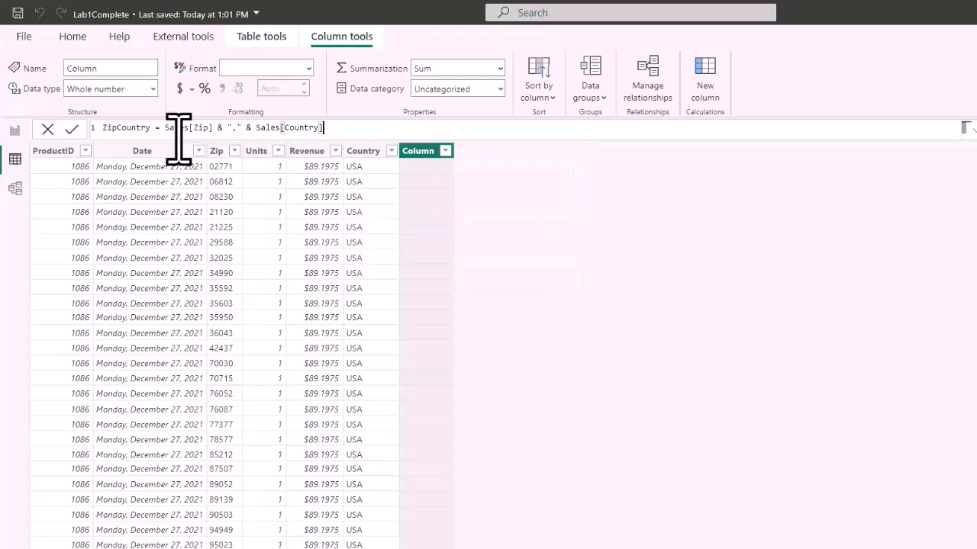
key(Return)
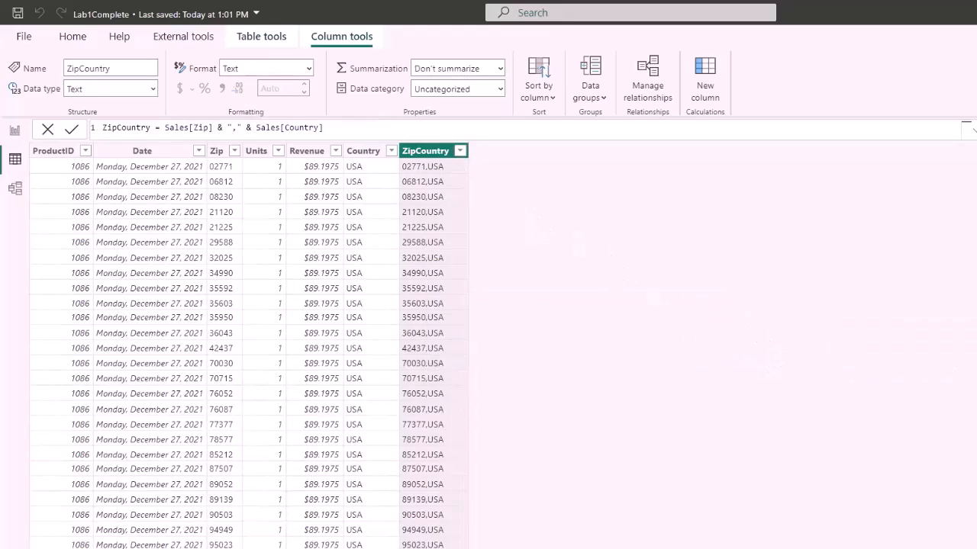
Add a calculated column to the Geography table: ZipCountry = Geography[Zip] & "," & Geography[Country]
click(975, 183)
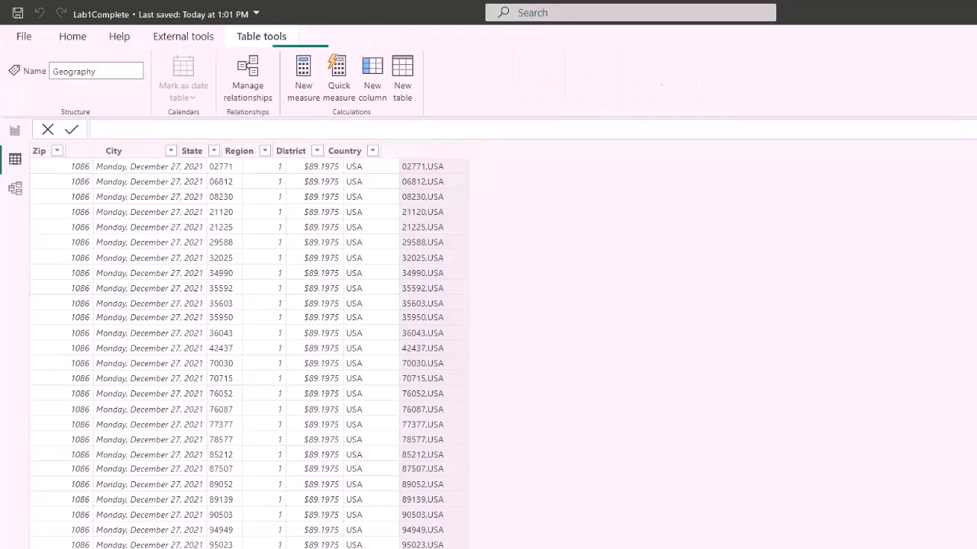
click(372, 91)
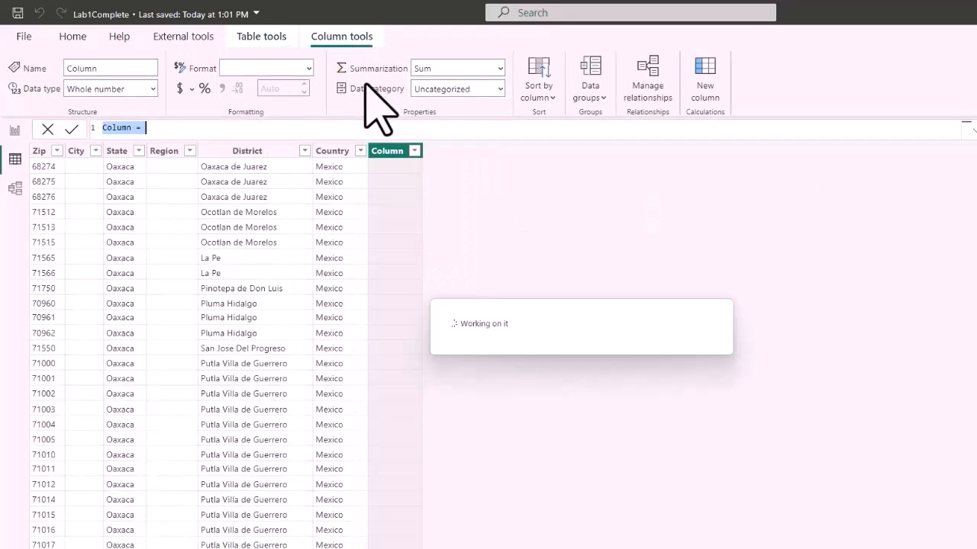
text(Zip)
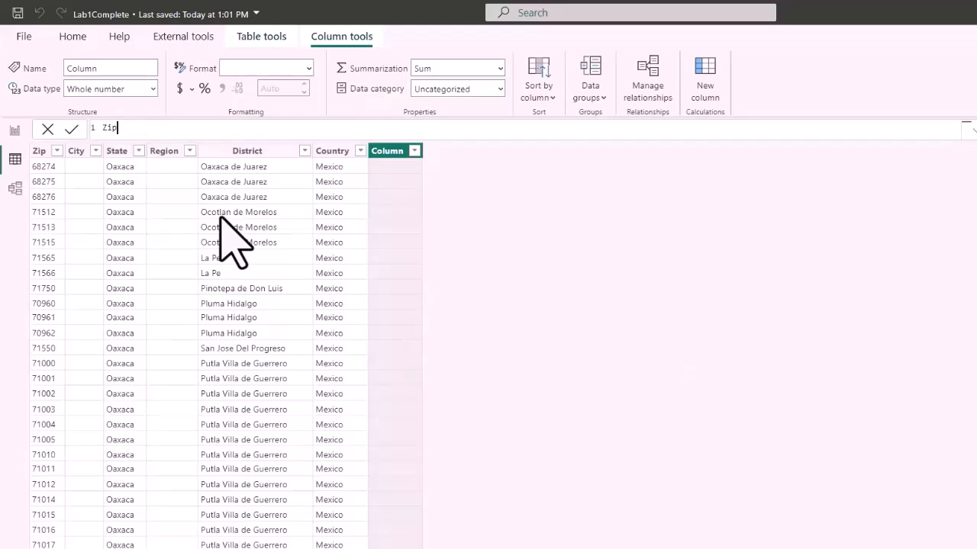
text(Country =)
text(geo)
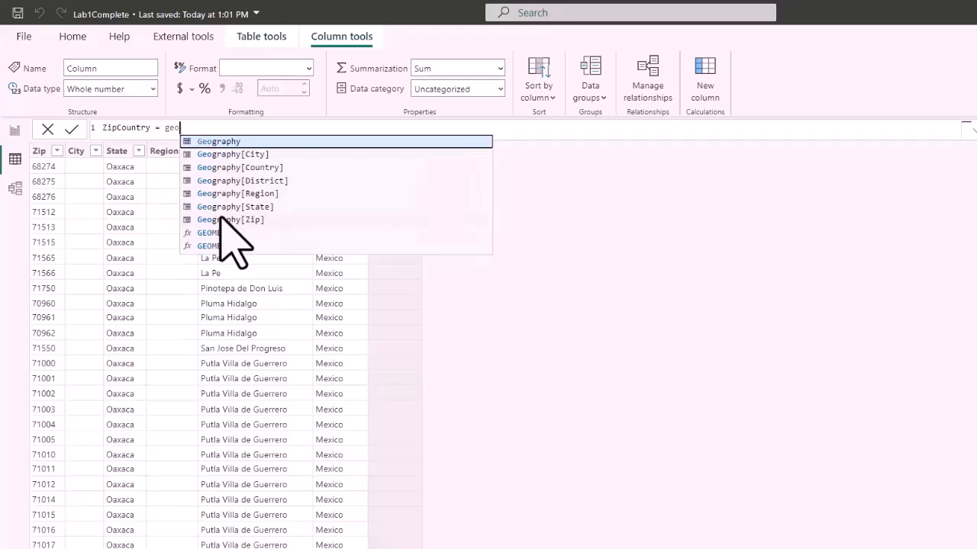
key(Down)
key(Down)
key(Down)
key(Down)
key(Down)
key(Down)
key(Tab)
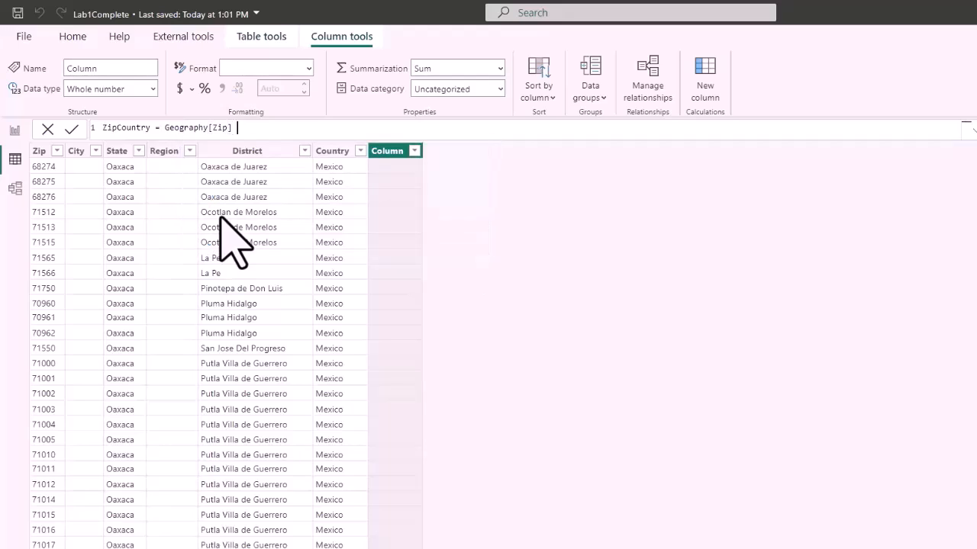
text(& "," & ge)
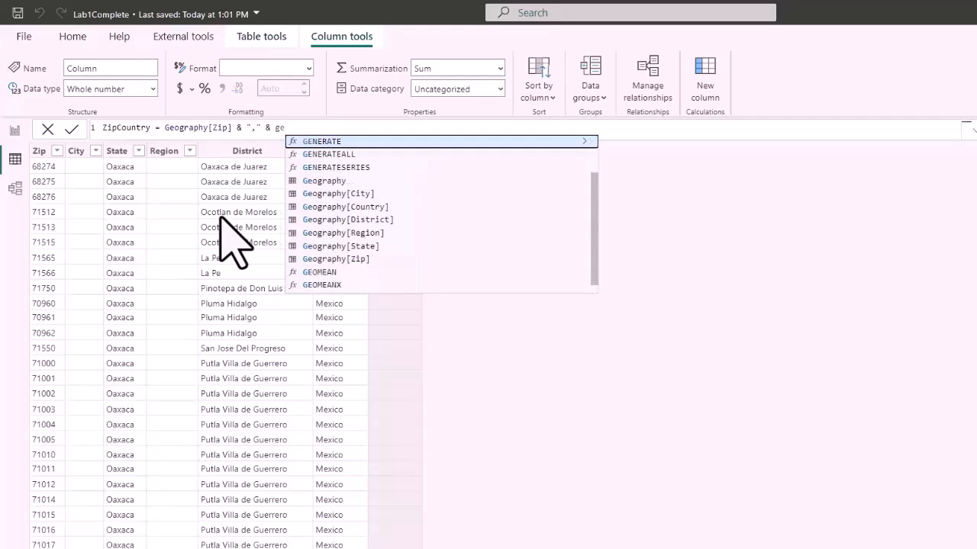
key(Down)
key(Down)
key(Down)
key(Down)
key(Down)
key(Tab)
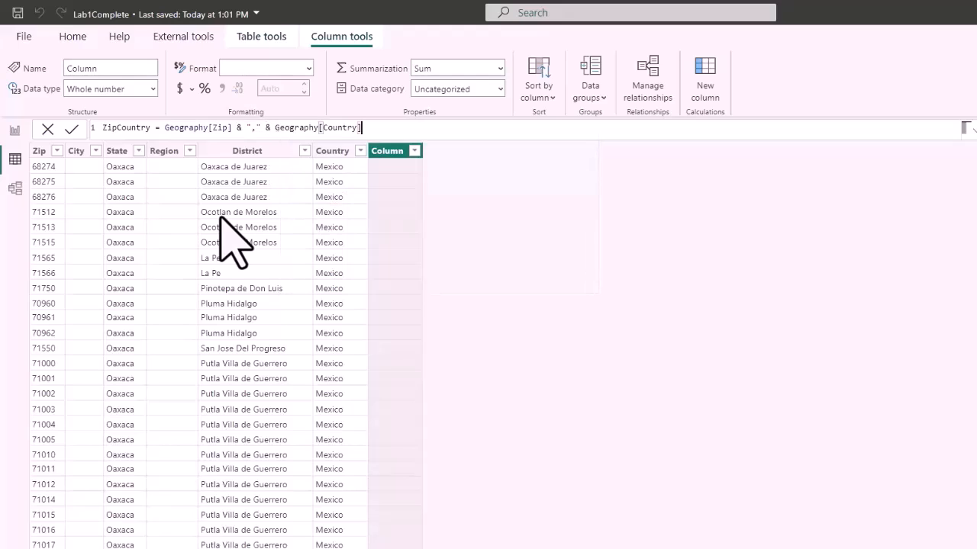
text())
key(BackSpace)
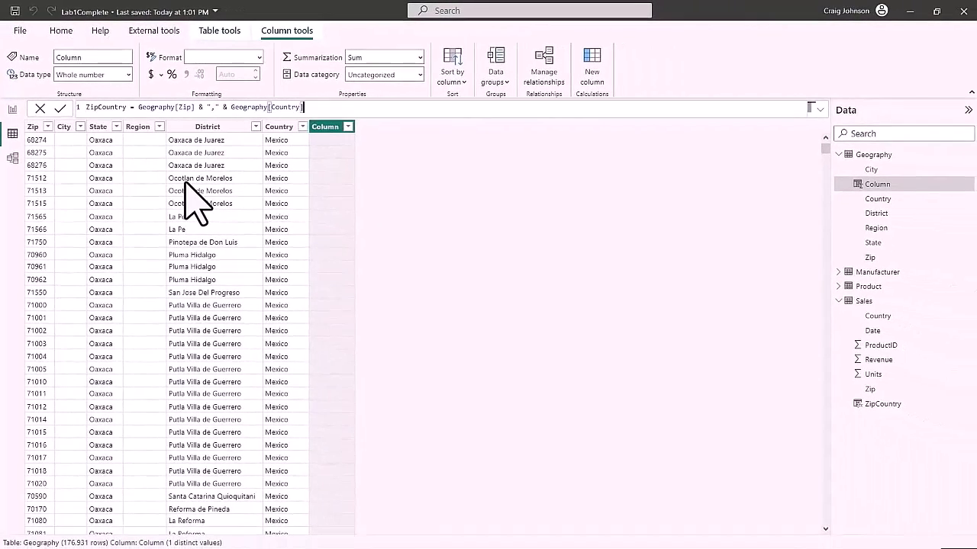
key(Return)
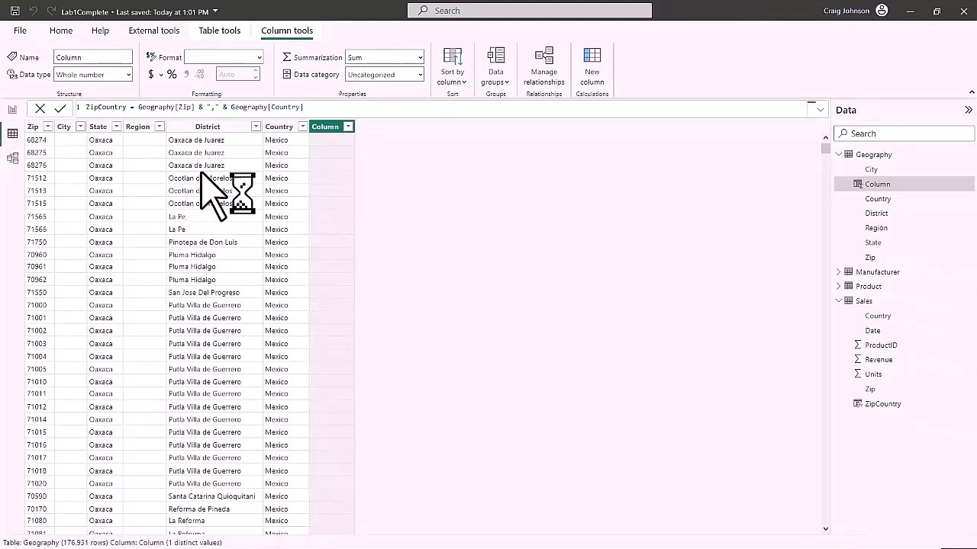
Create a relationship in the model diagram from Geography's ZipCountry field to the ZipCountry field in Sales
click(13, 159)
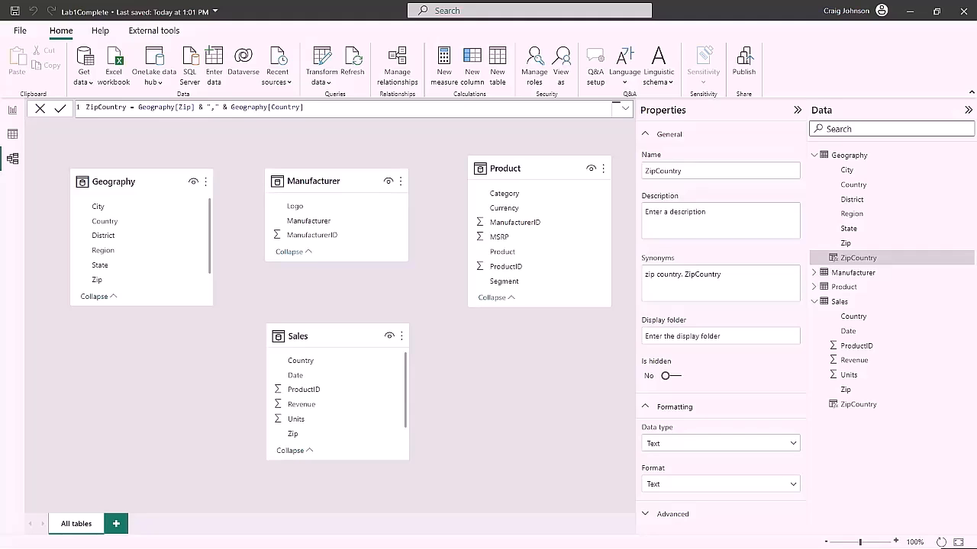
scroll(142, 306, down, 1)
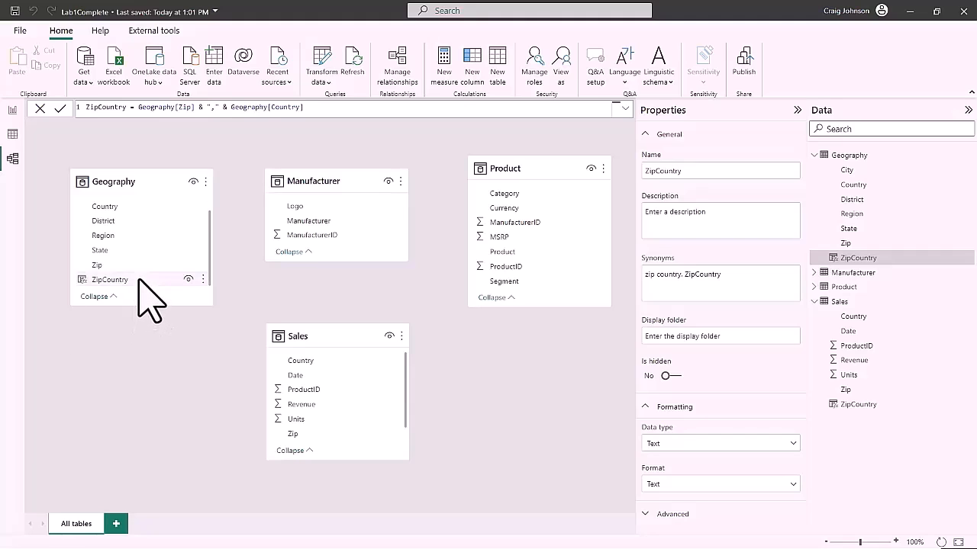
scroll(377, 427, down, 1)
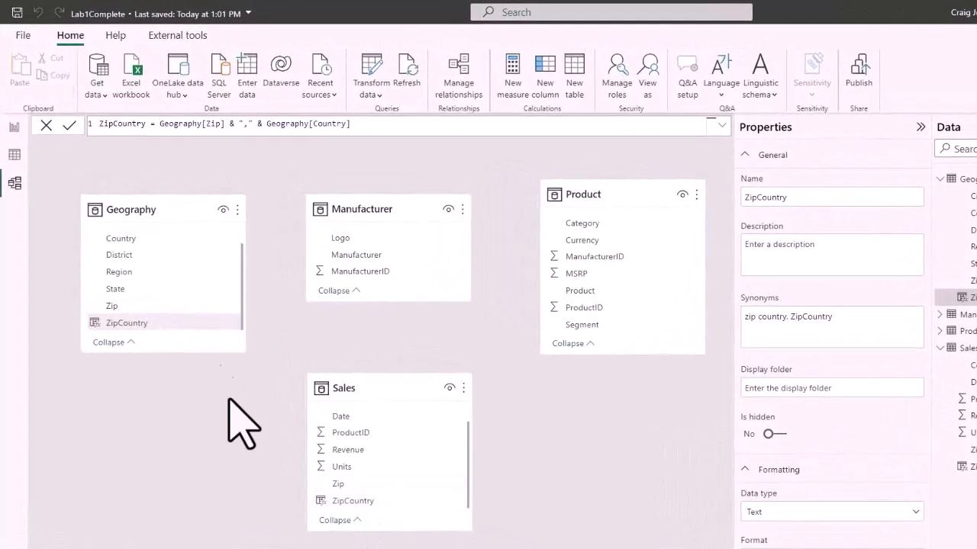
drag(170, 323, 342, 502)
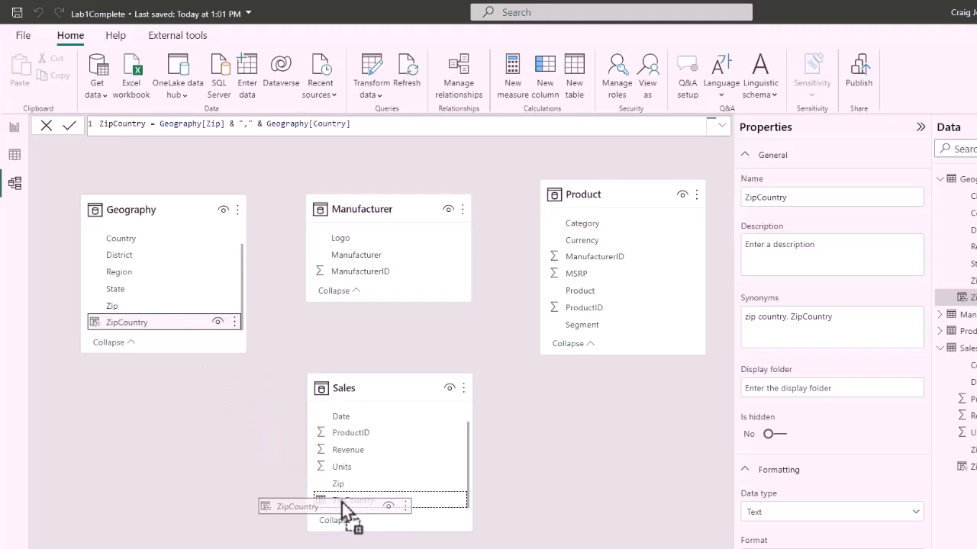
drag(342, 502, 341, 502)
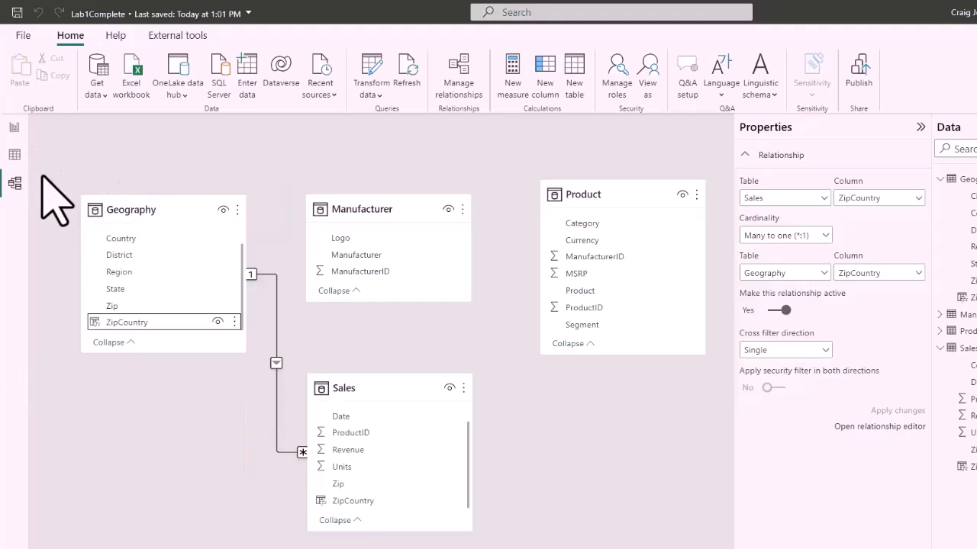
click(13, 127)
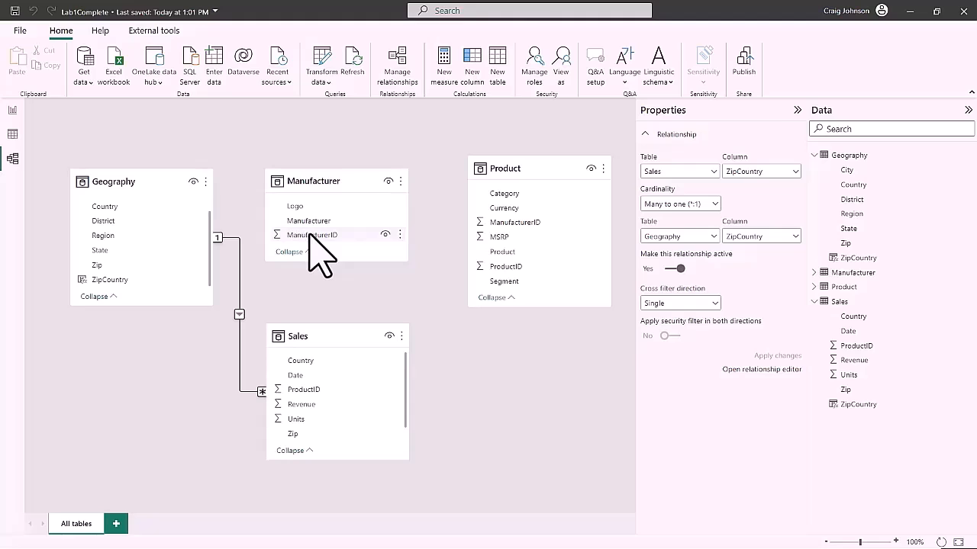
Relate Manufacturer to Product on ManufacturerID, and Product to Sales on ProductID, in the model diagram
drag(309, 236, 515, 222)
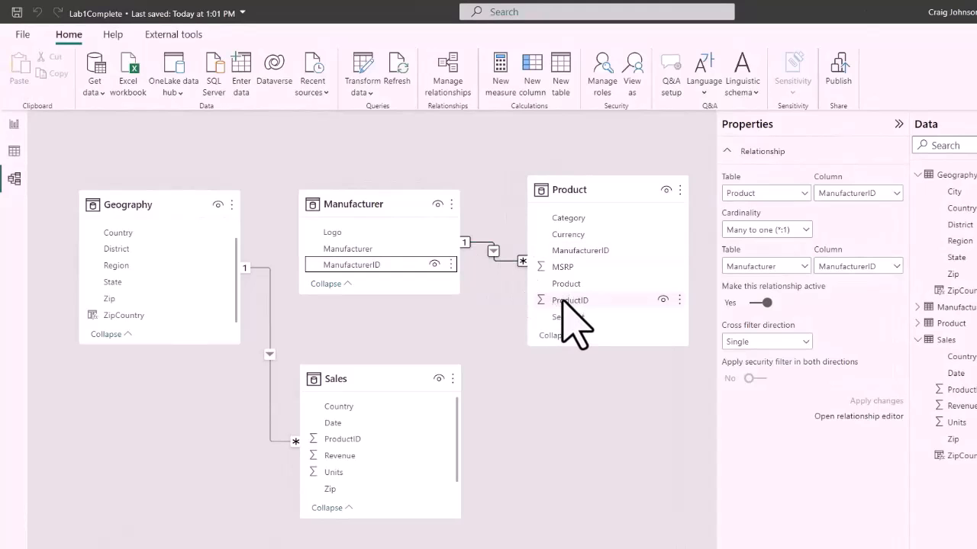
drag(562, 299, 361, 441)
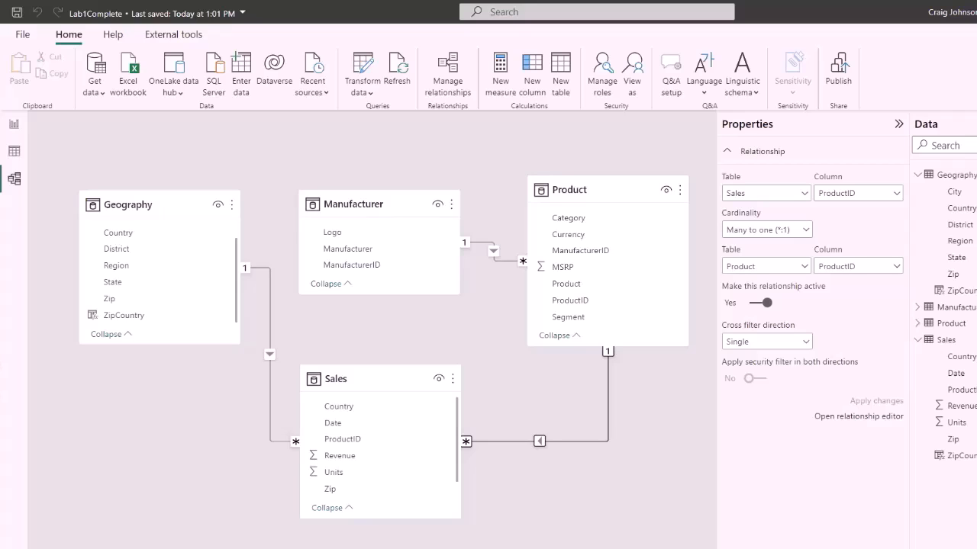
Assign the Manufacturer field from the Manufacturer table to the revenue chart's legend and enlarge the chart on the report page
click(13, 124)
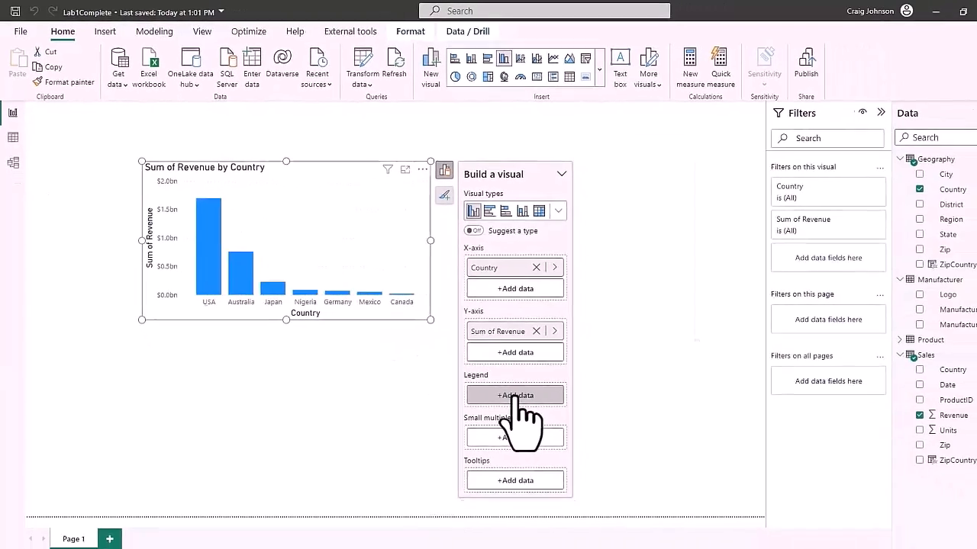
click(517, 398)
click(592, 182)
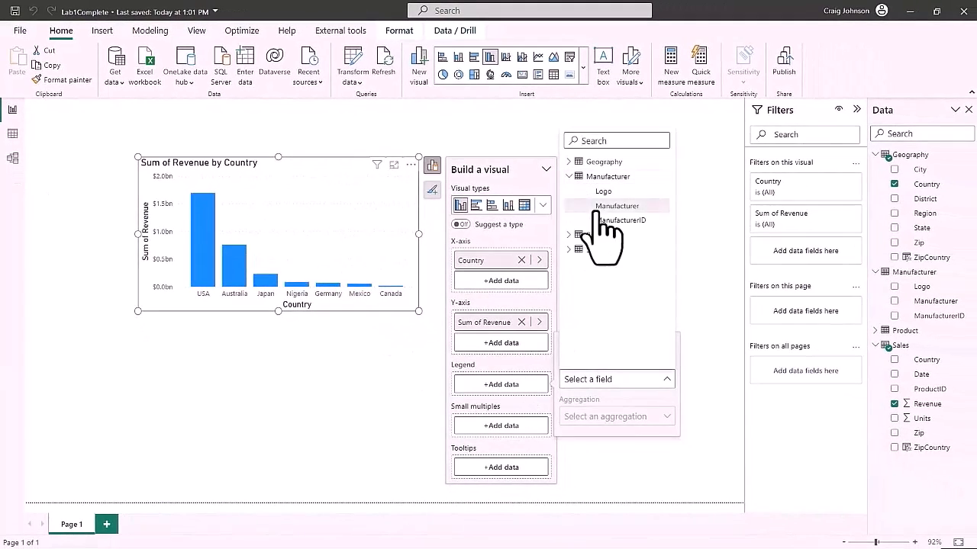
click(604, 206)
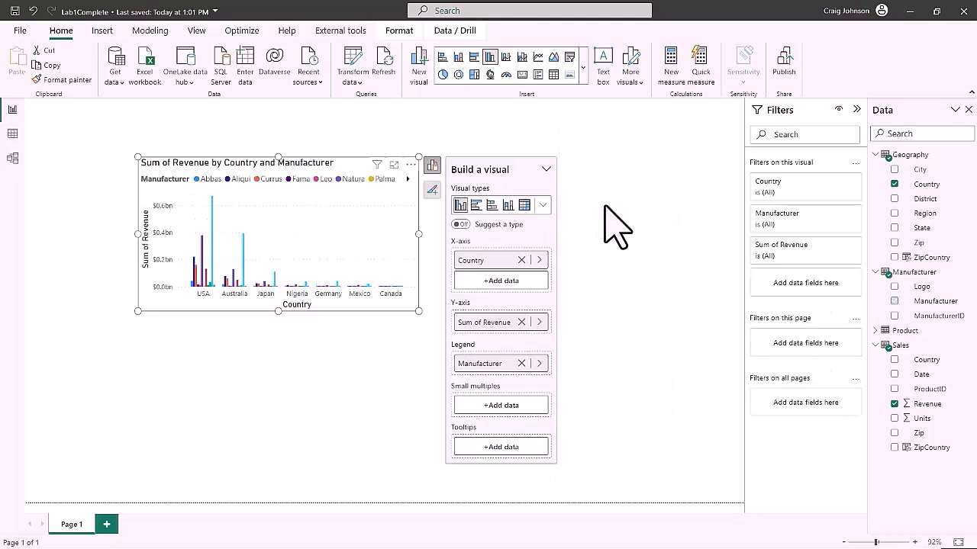
drag(418, 310, 498, 394)
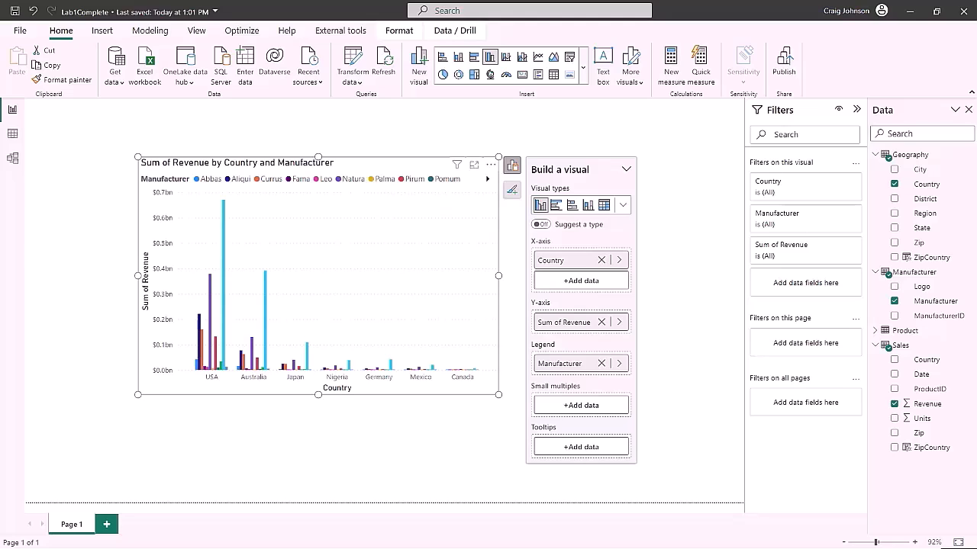
Change the revenue chart to a stacked column chart and sort its legend by Manufacturer in descending order
click(457, 57)
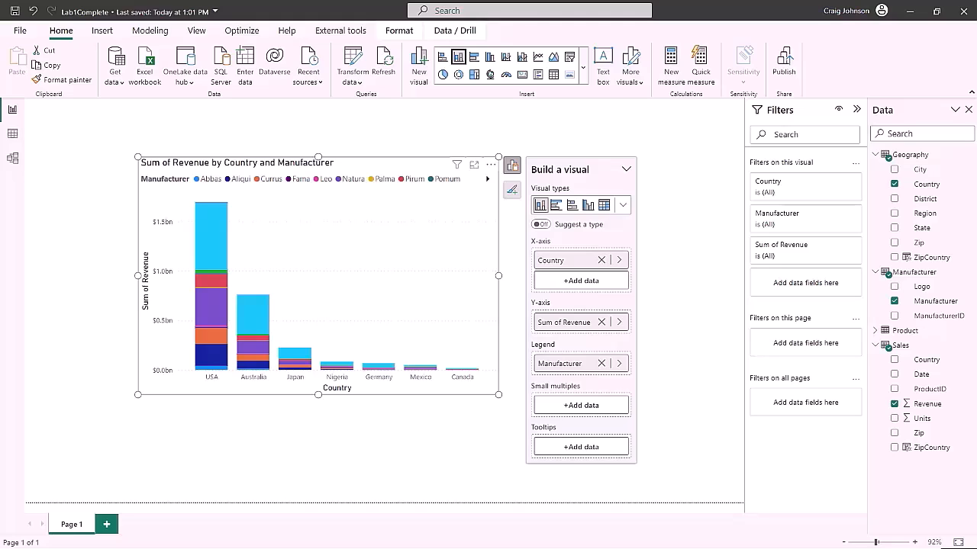
click(491, 165)
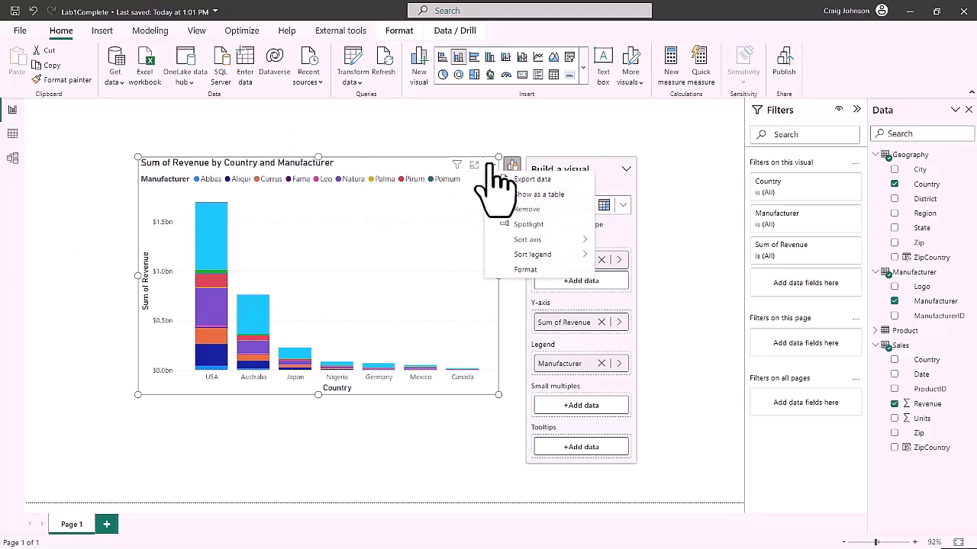
mouse_move(526, 255)
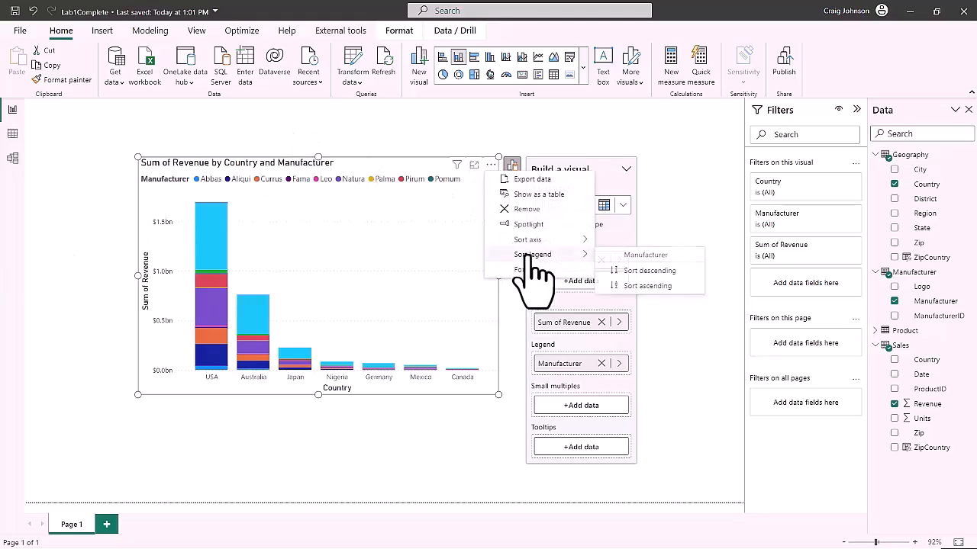
click(645, 271)
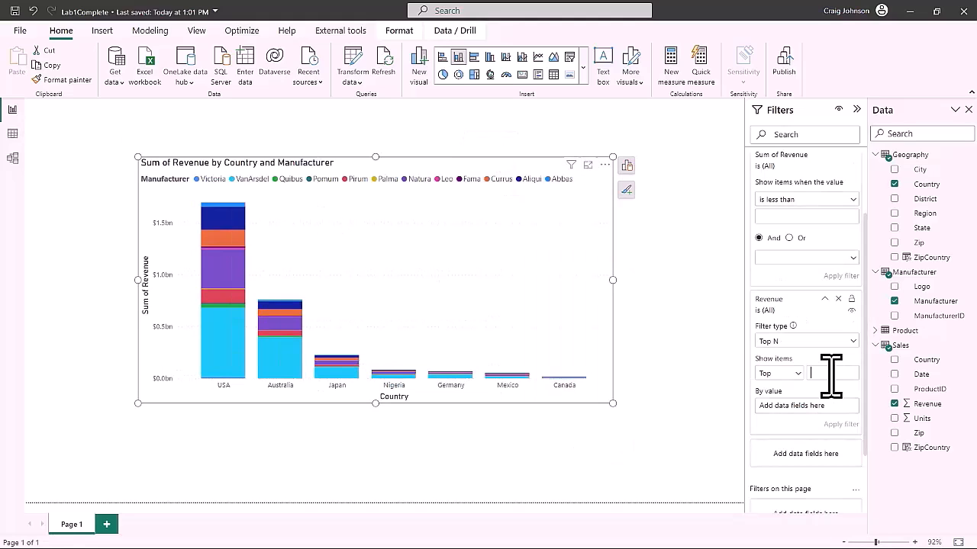
Filter the revenue chart to the top 5 Revenue items by Sum of Revenue and apply the filter
click(831, 376)
text(5)
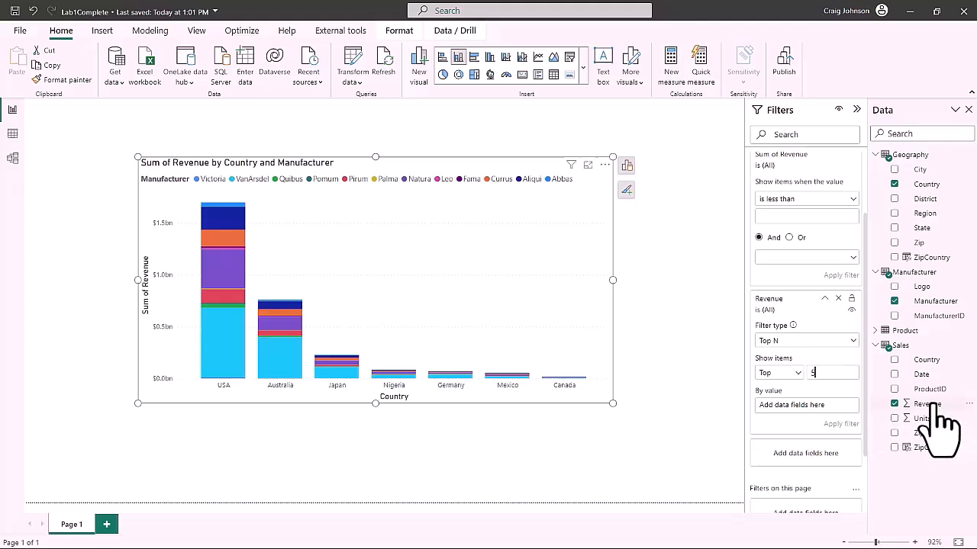
drag(937, 408, 807, 406)
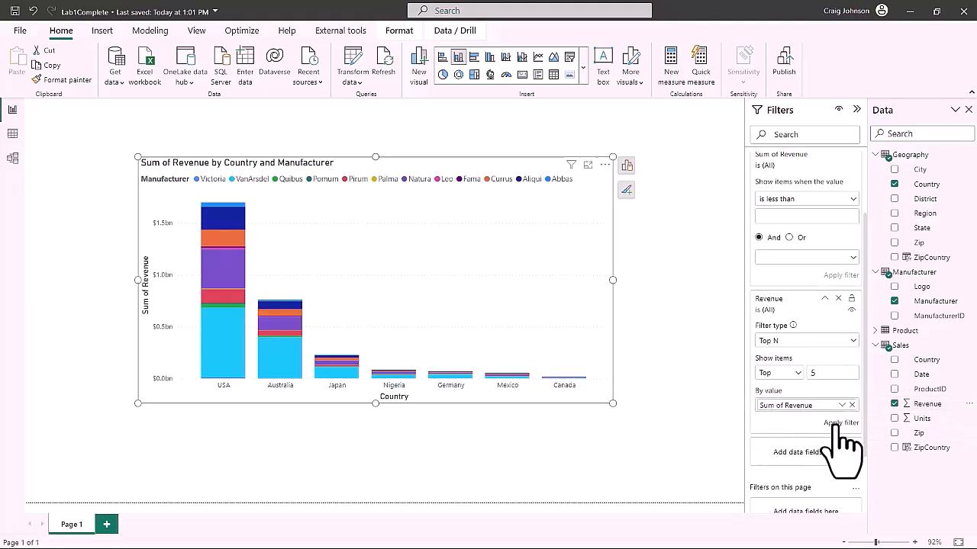
click(841, 424)
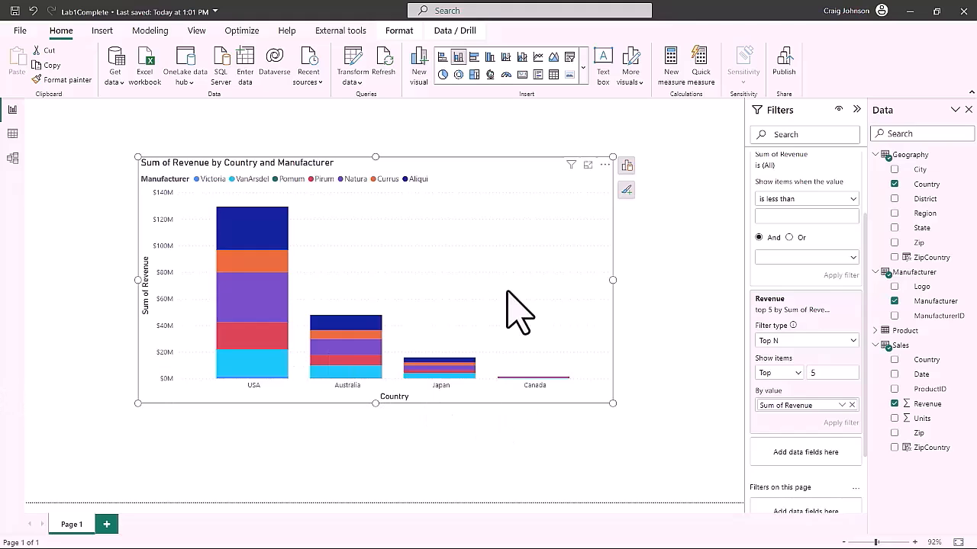
Turn on data labels and total labels for the revenue chart and enlarge the chart slightly
click(626, 191)
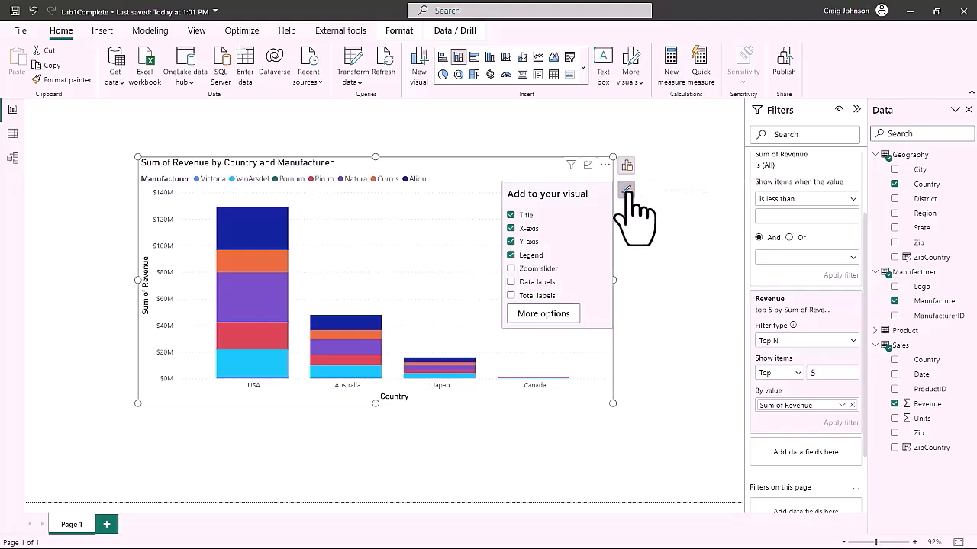
click(543, 313)
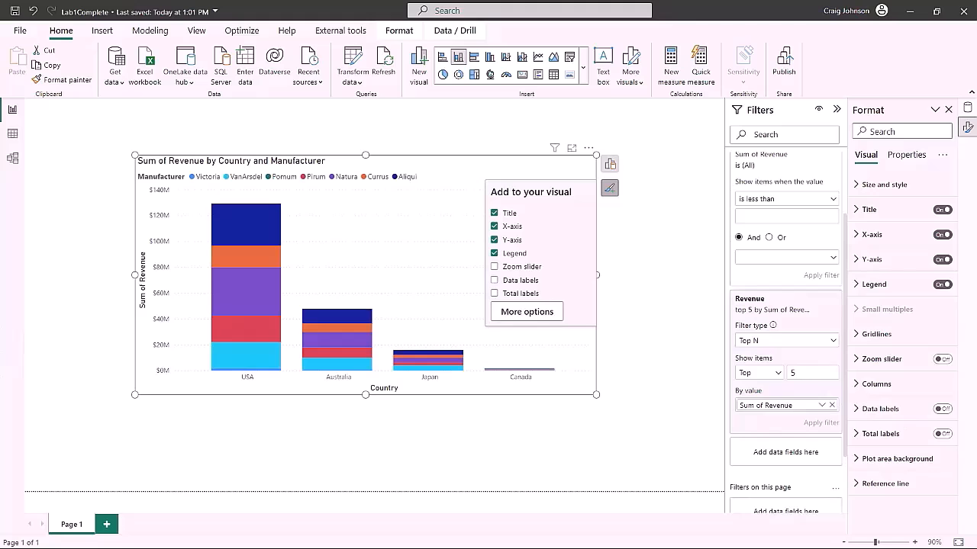
click(947, 409)
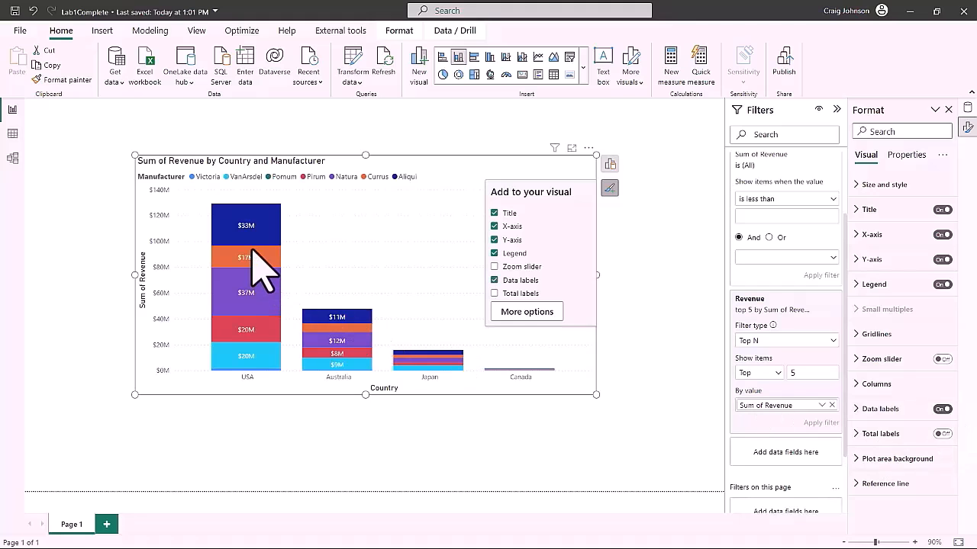
mouse_move(290, 296)
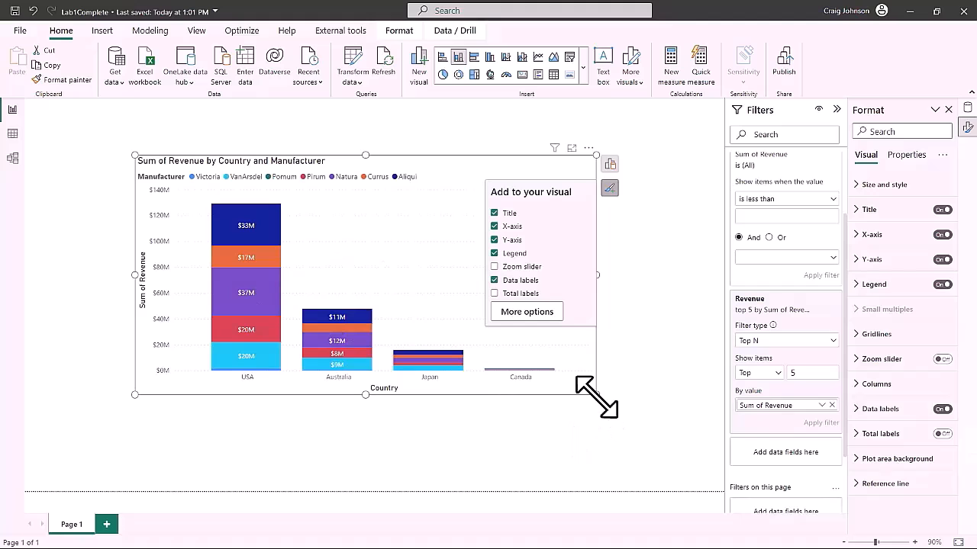
drag(597, 395, 603, 405)
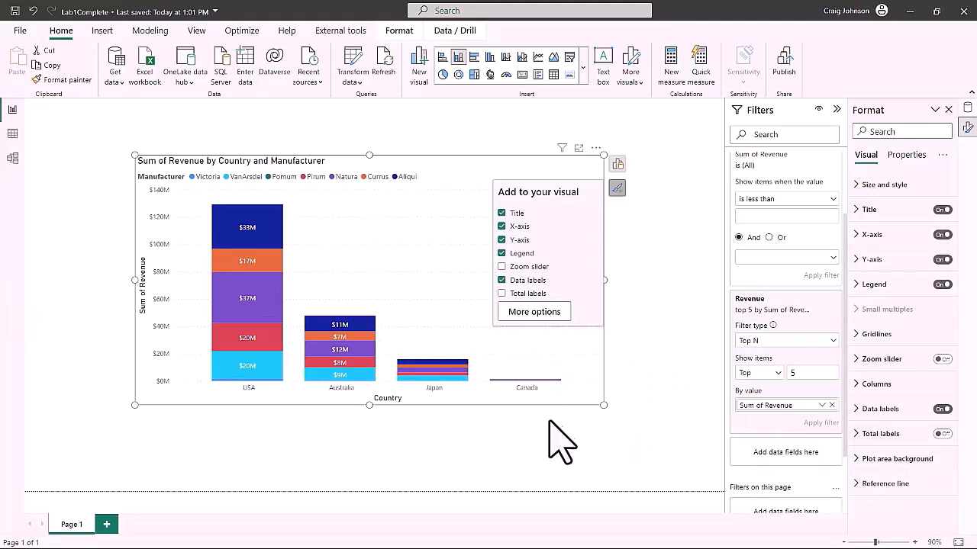
click(943, 434)
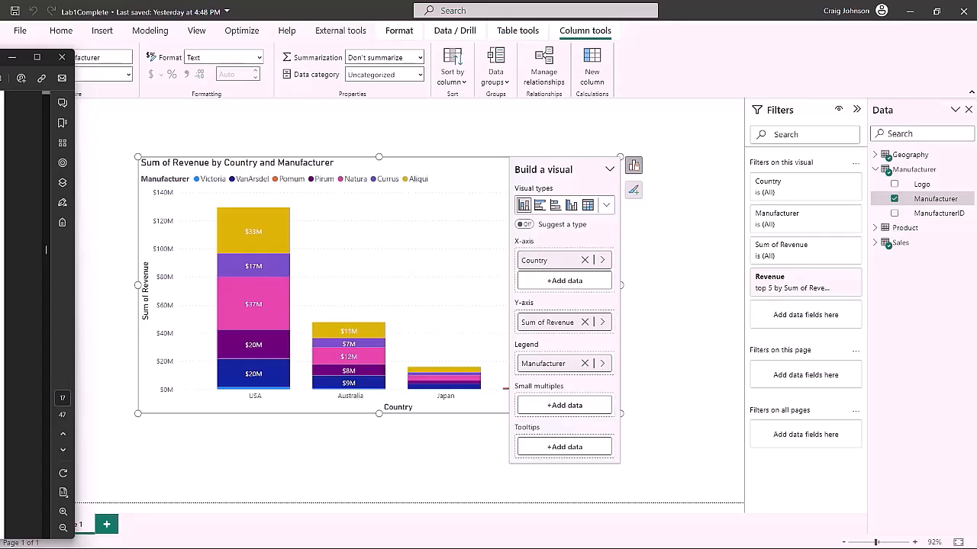
Group Aliqui, Currus, Natura and Pirum from the Manufacturer field and name the grouped field Top Competitors
click(963, 199)
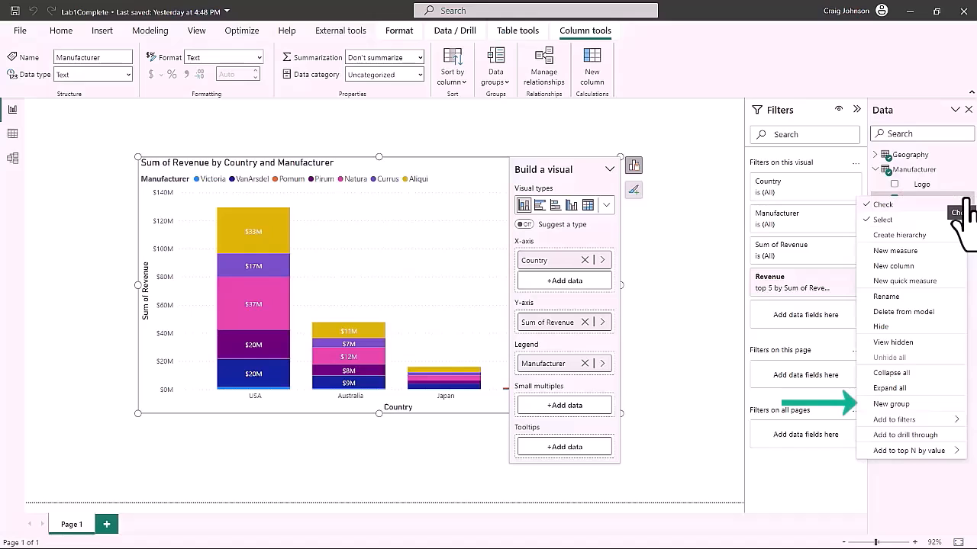
click(891, 404)
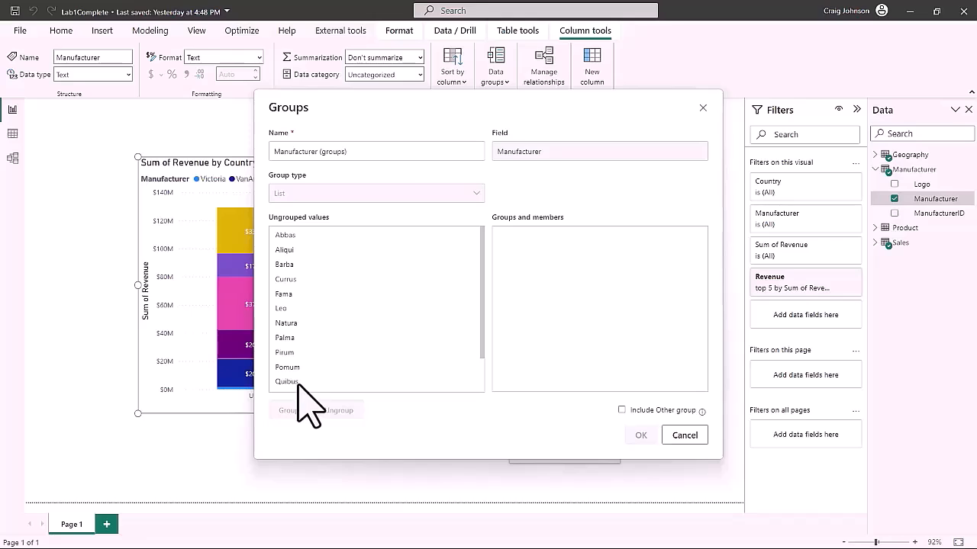
click(284, 251)
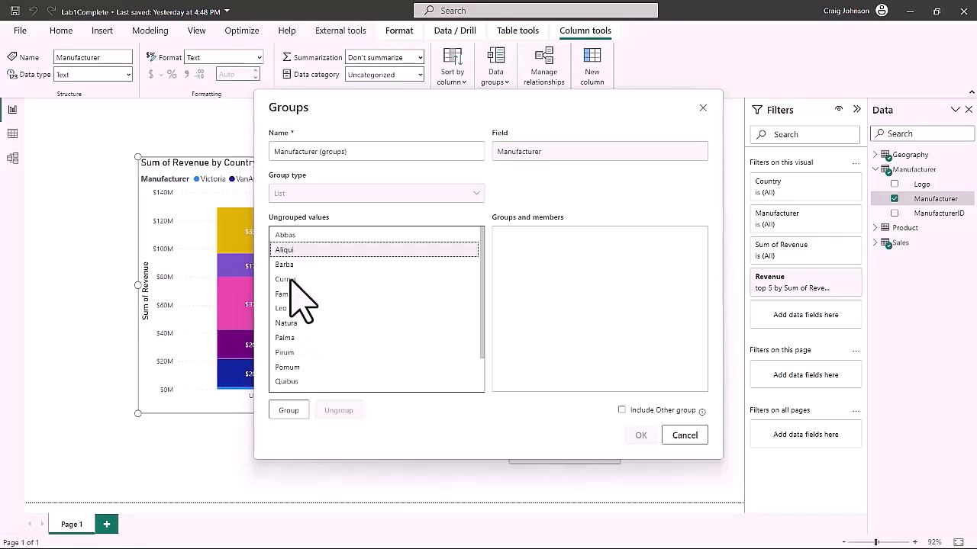
ctrl+click(290, 280)
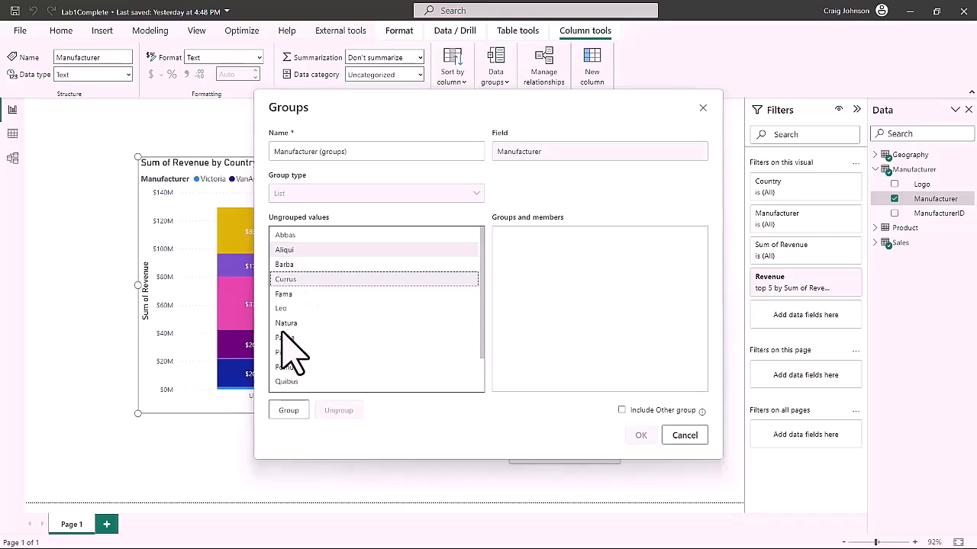
ctrl+click(284, 324)
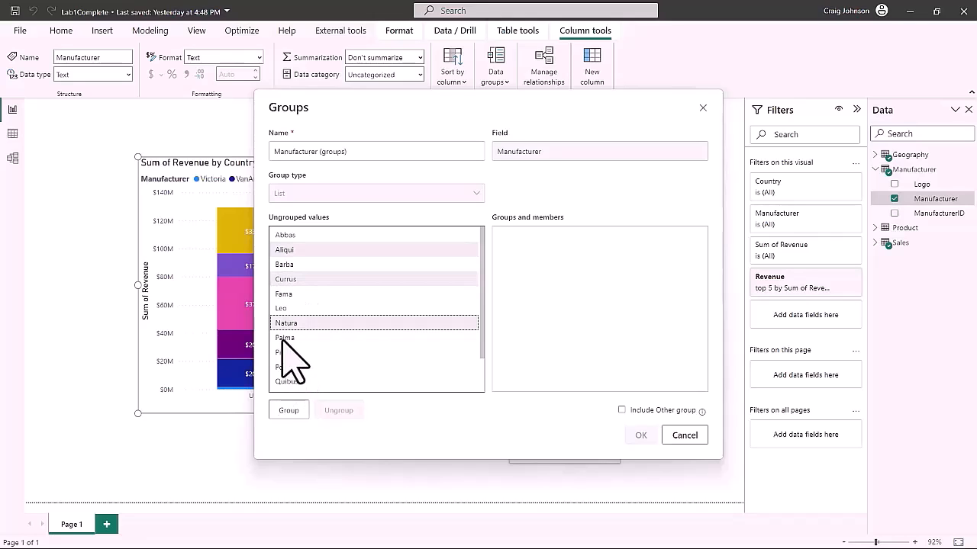
ctrl+click(282, 354)
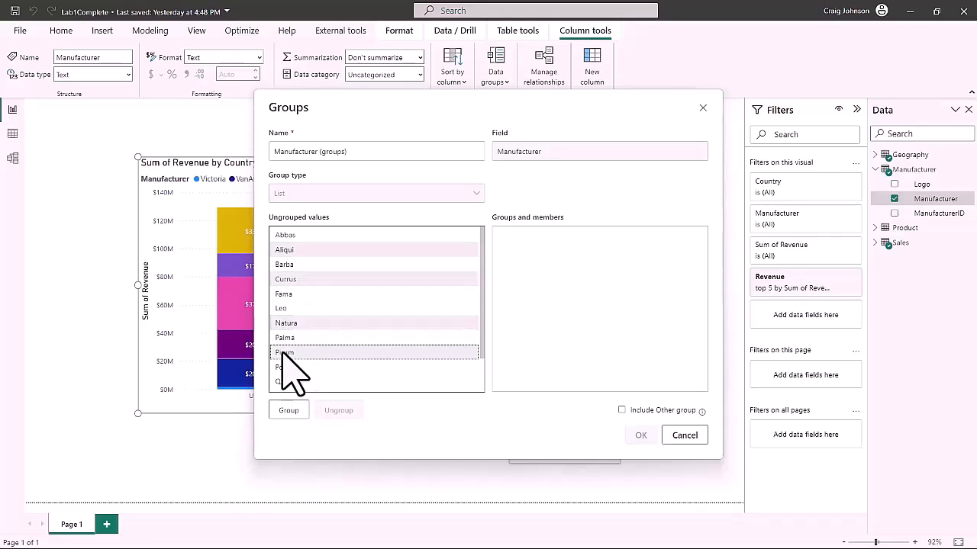
click(288, 411)
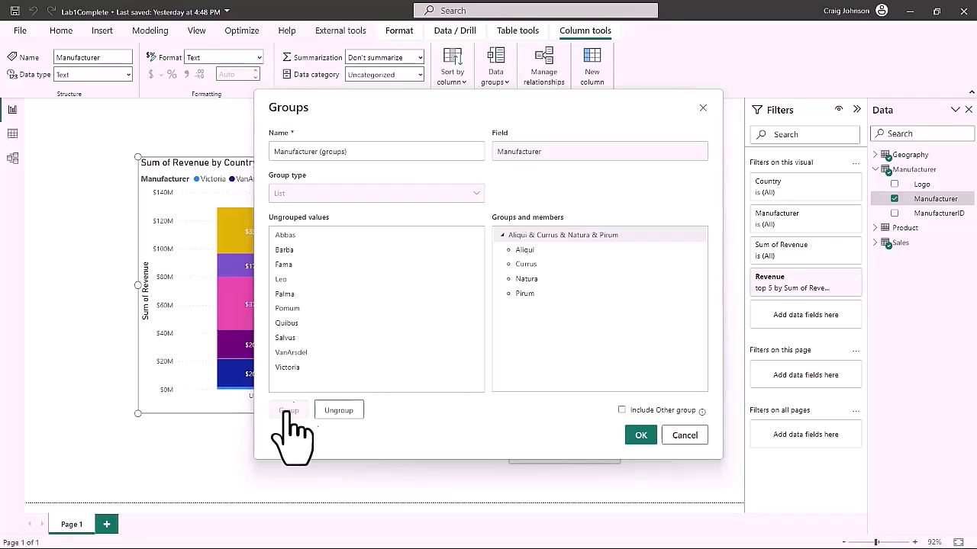
triple_click(373, 151)
text(Top Com)
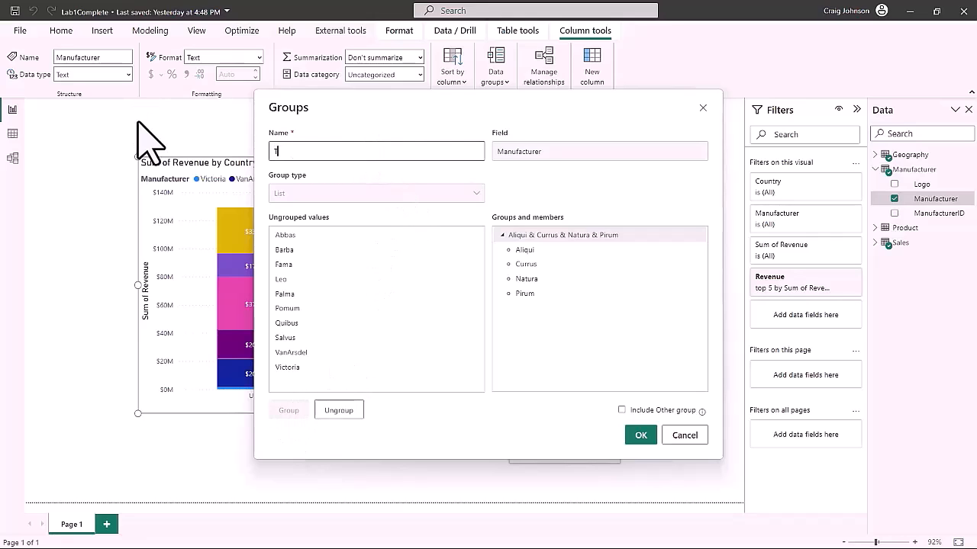
text(petitors (groups)
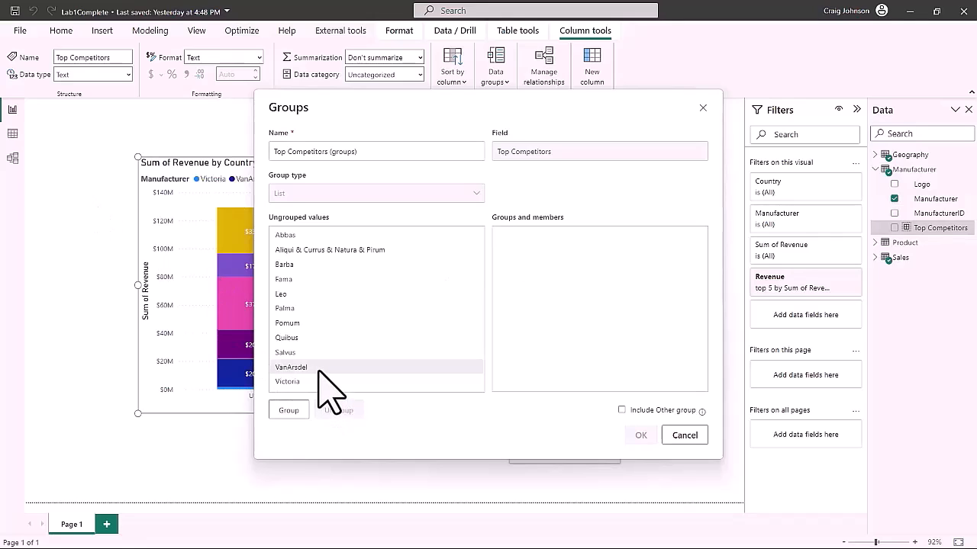
Create a group field named VanArsdel from Top Competitors, with VanArsdel as its own group and an Other group included
click(289, 411)
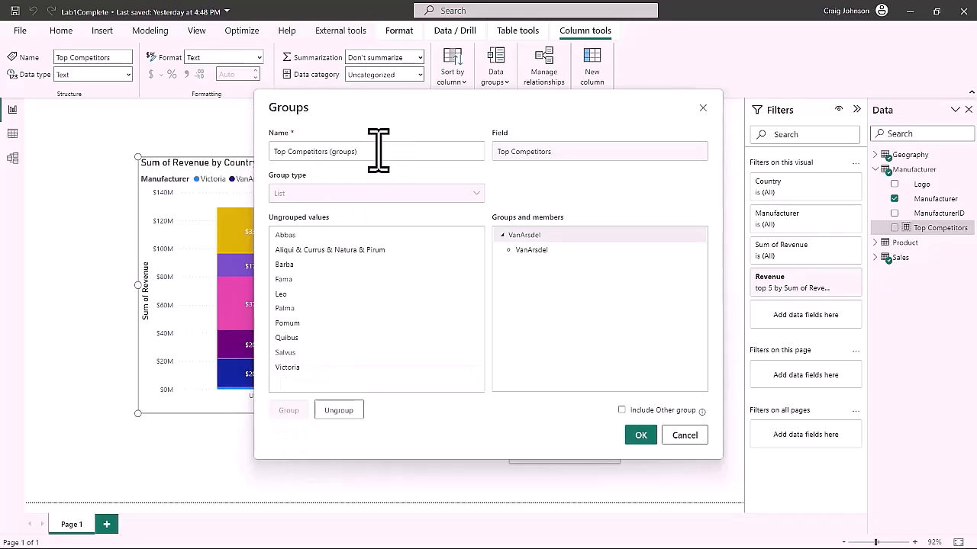
drag(379, 151, 192, 145)
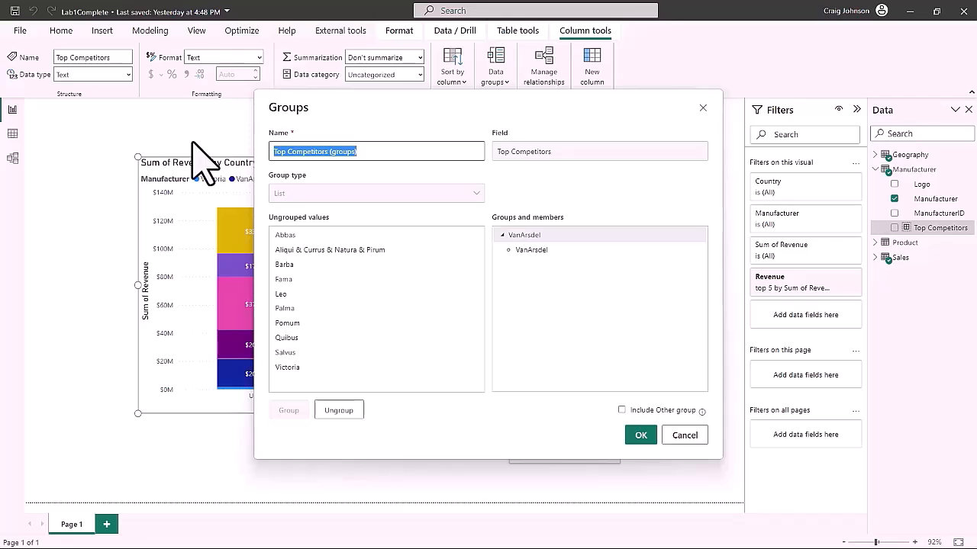
text(VanAr)
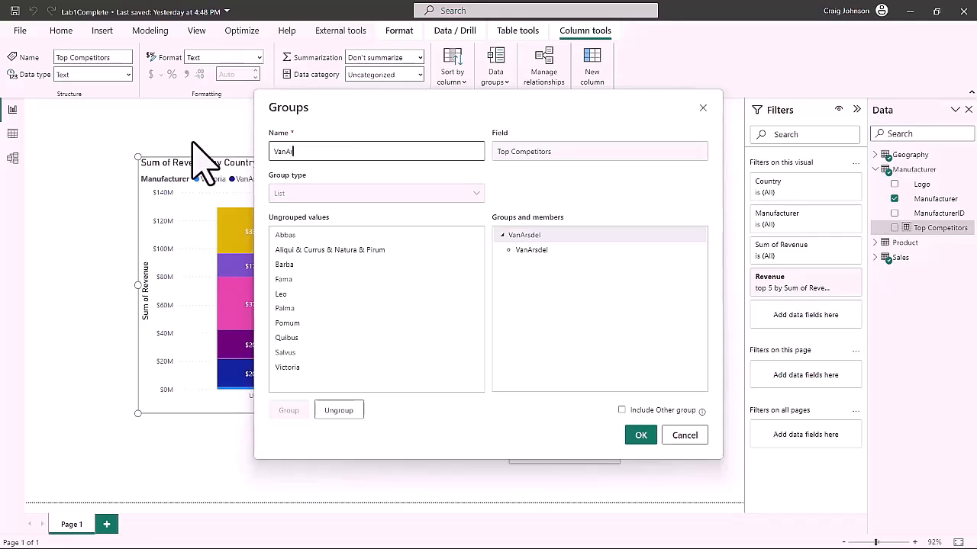
text(sdel)
click(622, 410)
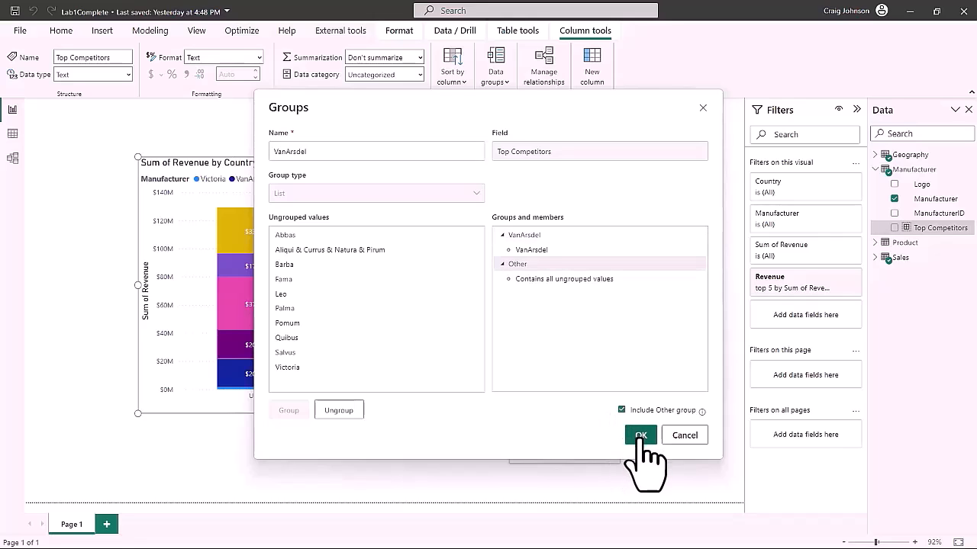
click(642, 436)
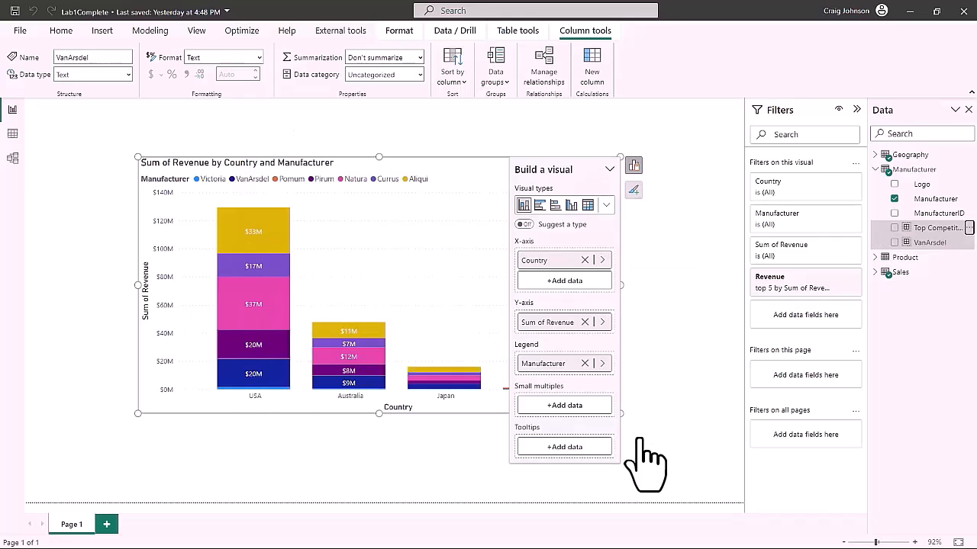
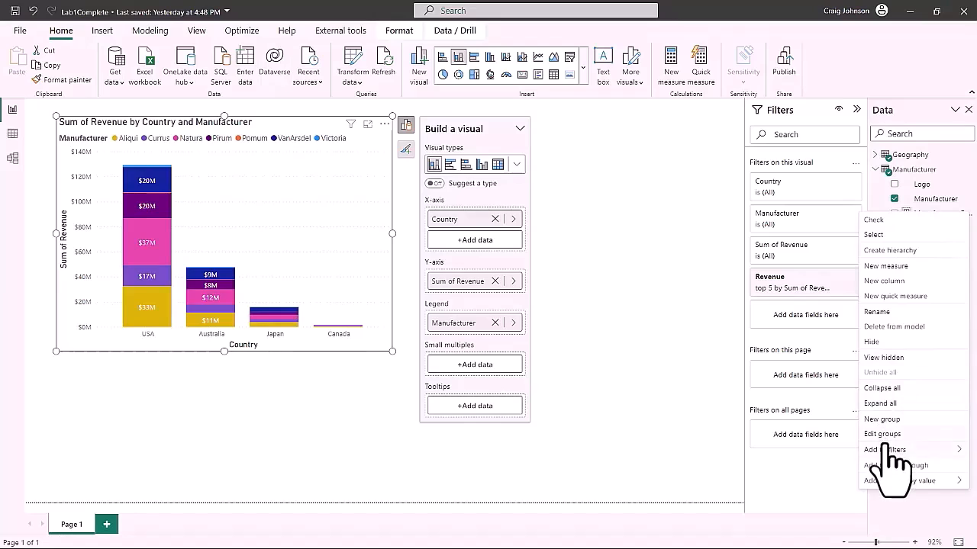
Examine the members of the Top Competitors group in the Manufacturer Groups definition
click(882, 434)
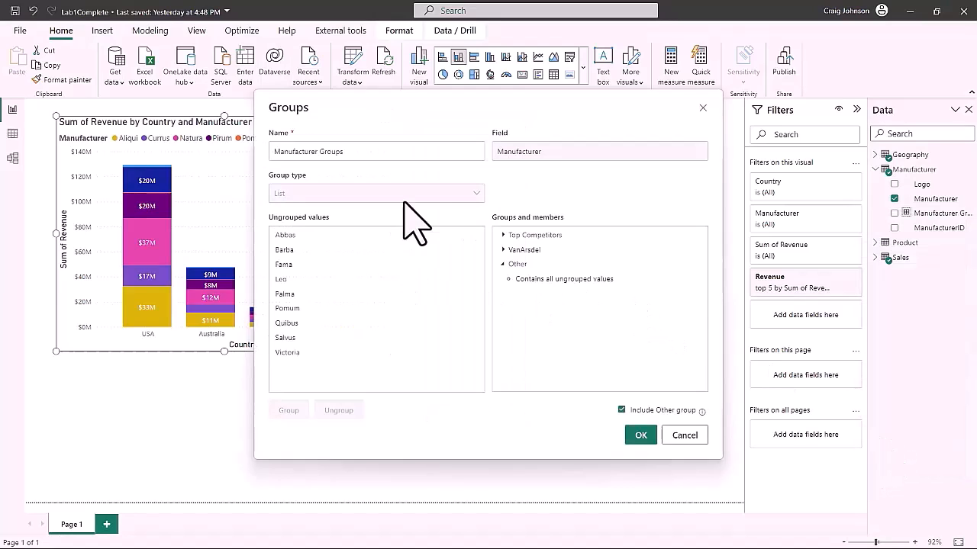
click(535, 235)
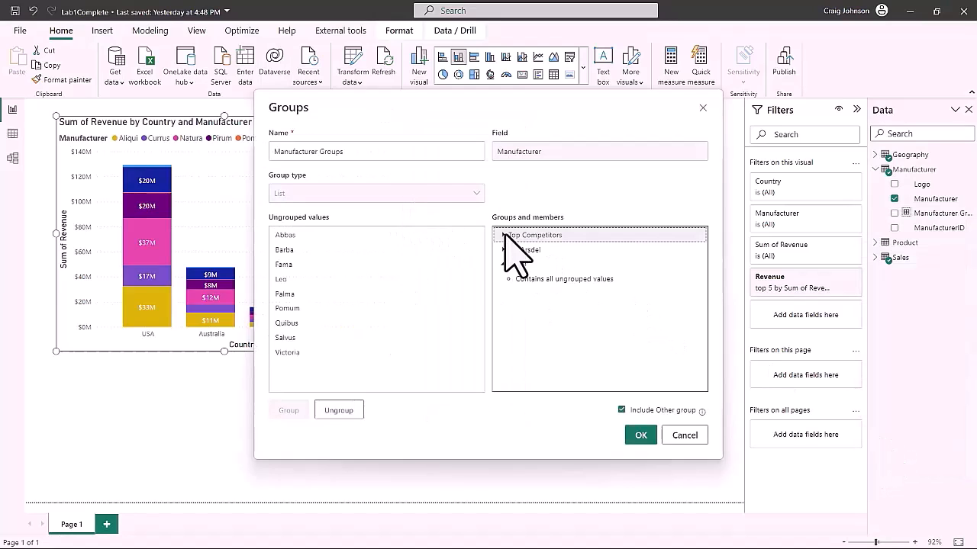
click(504, 235)
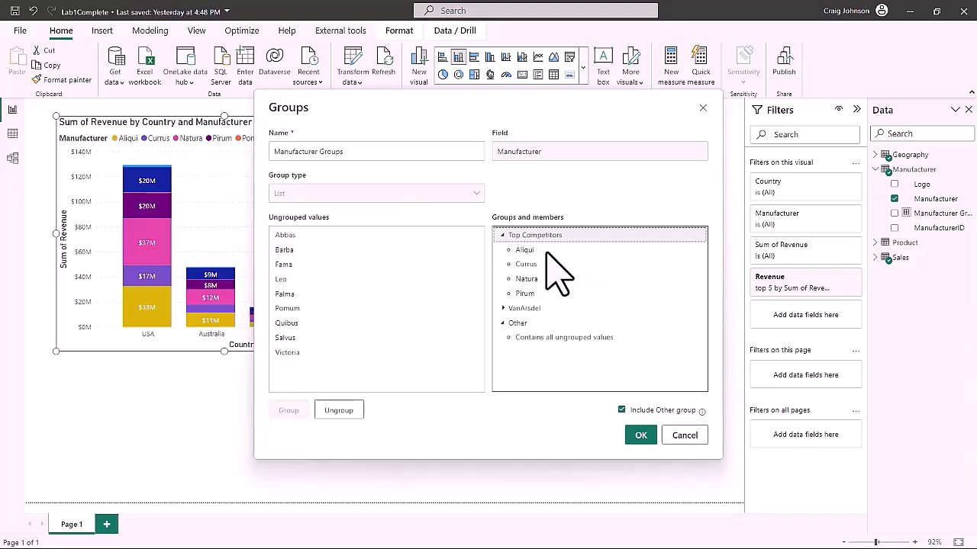
click(355, 151)
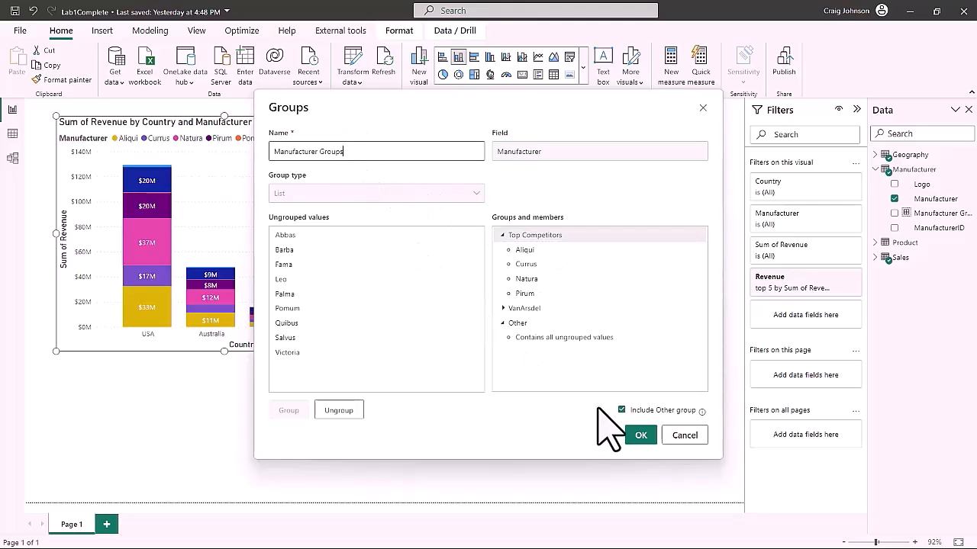
click(640, 436)
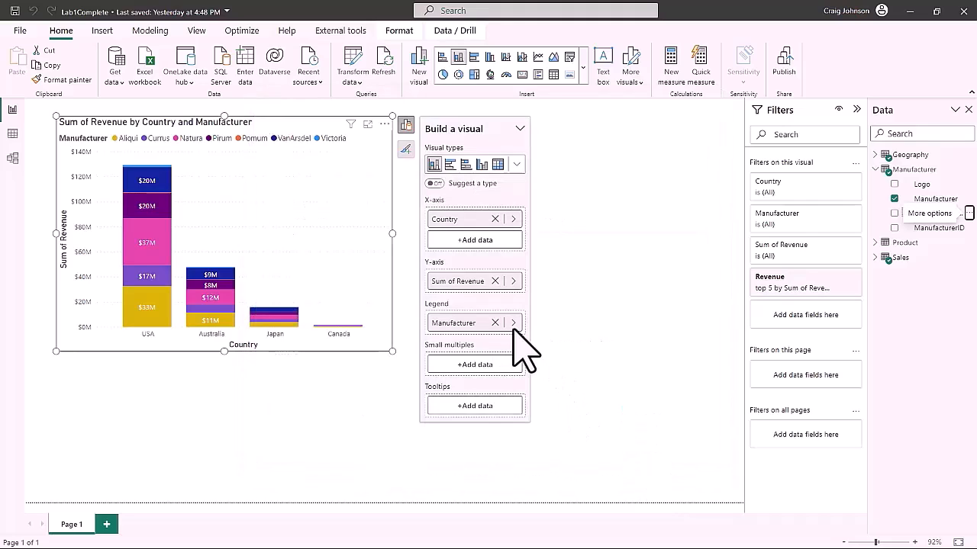
Replace Manufacturer with Manufacturer Groups in the revenue chart's legend and shrink the chart slightly
click(494, 323)
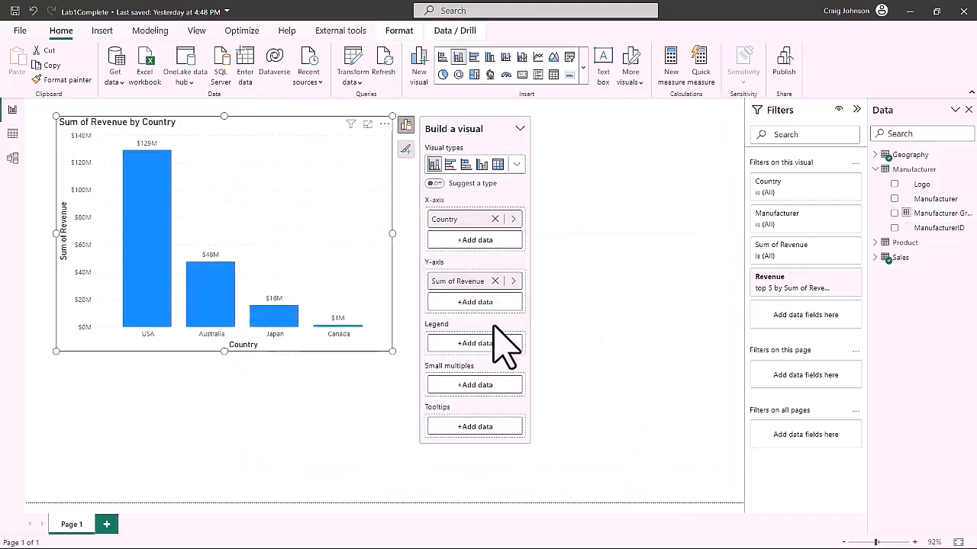
click(468, 342)
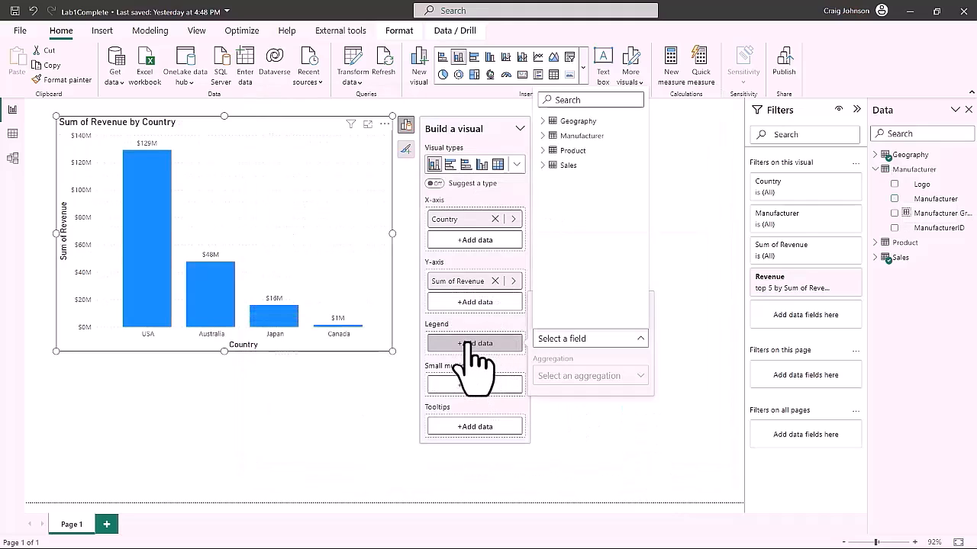
click(543, 135)
click(595, 180)
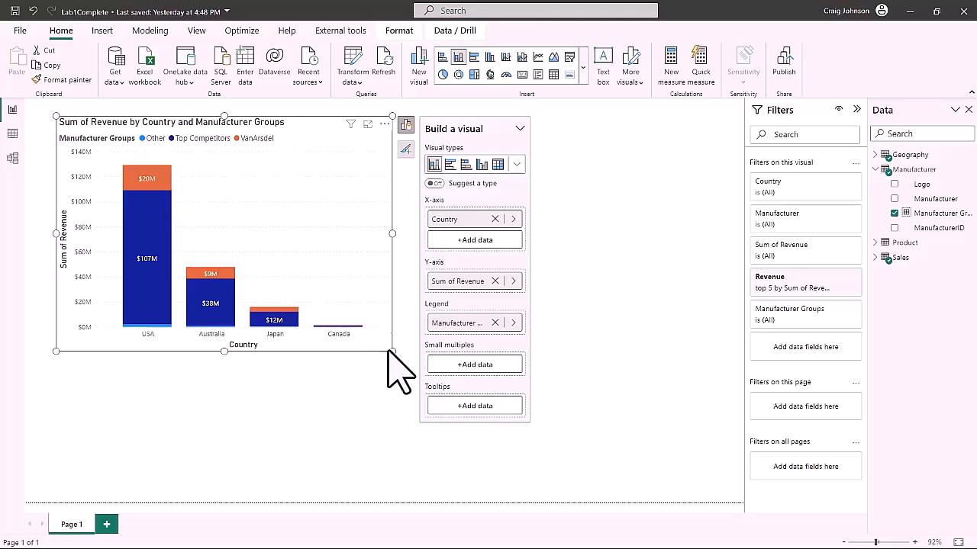
drag(393, 350, 362, 339)
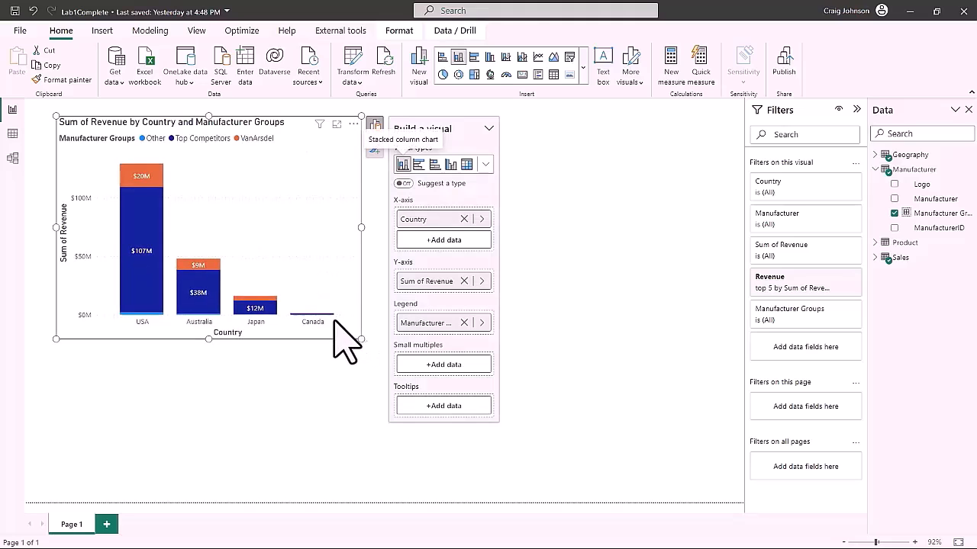
Insert an empty treemap visual on the report page as a separate visual from the revenue chart
click(601, 247)
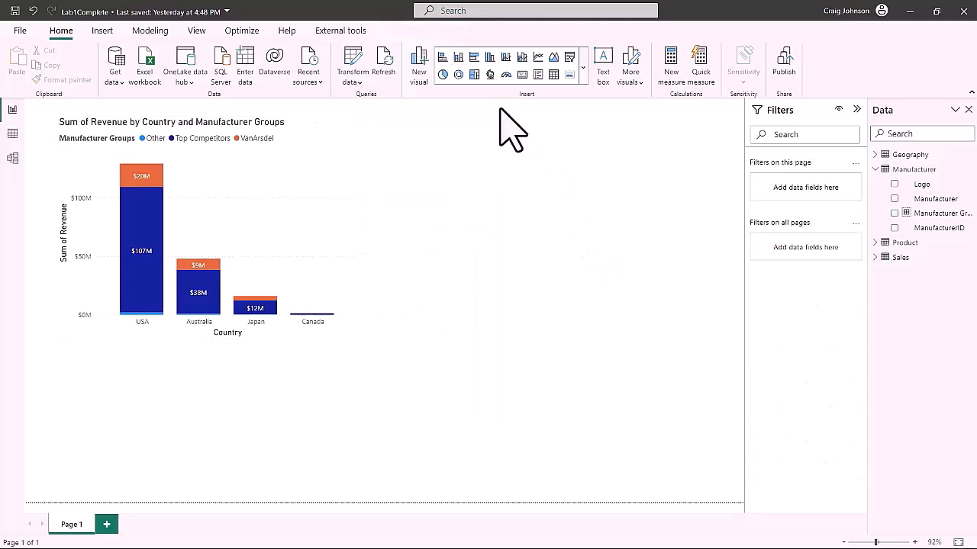
click(473, 74)
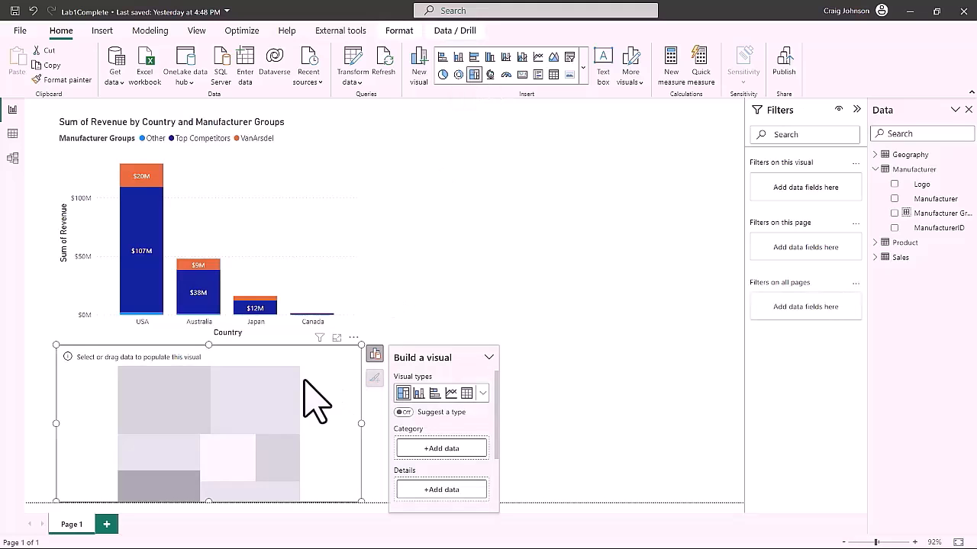
Move the empty treemap beside the revenue chart and enlarge it slightly, mainly in height
drag(240, 349, 553, 217)
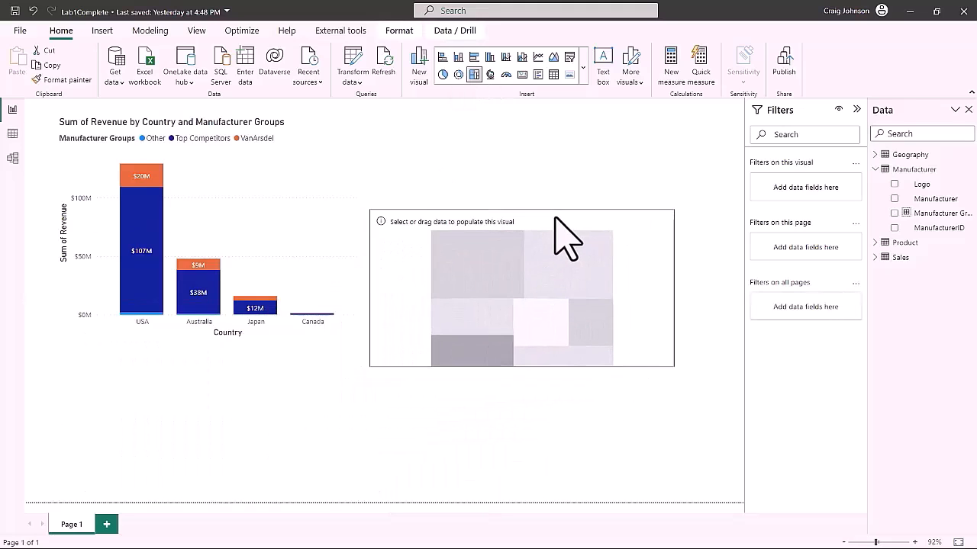
drag(675, 368, 678, 402)
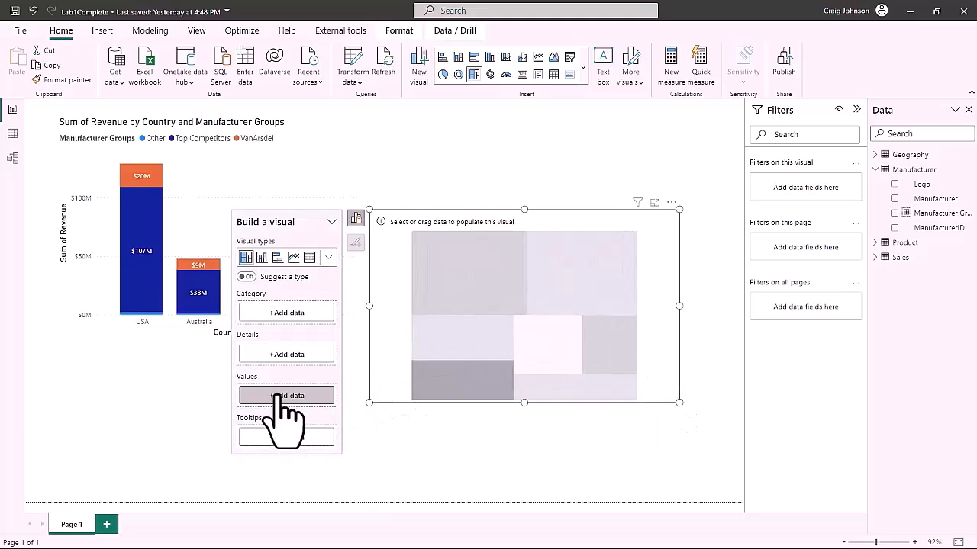
Populate the treemap with Revenue from the Sales table as values and Manufacturer as the category, then deselect it
click(277, 397)
click(372, 218)
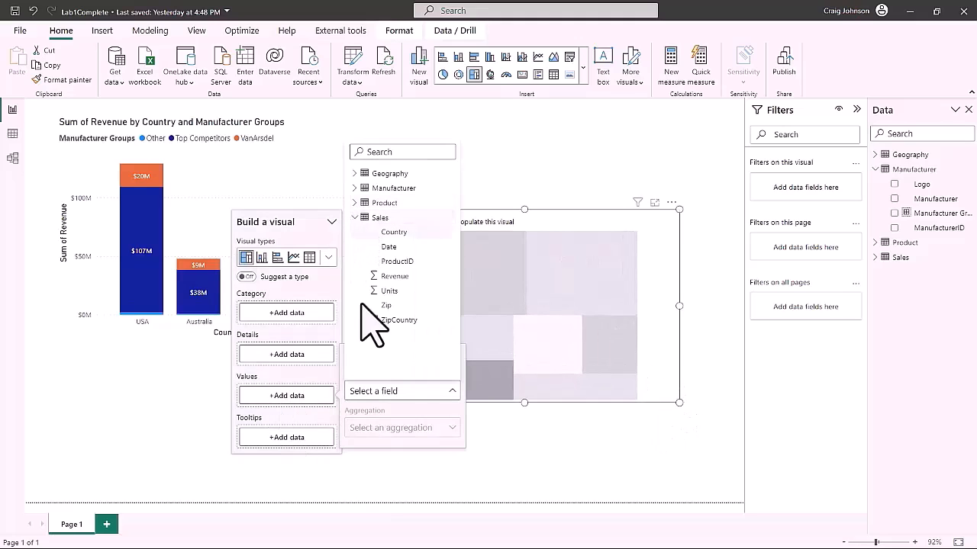
click(391, 276)
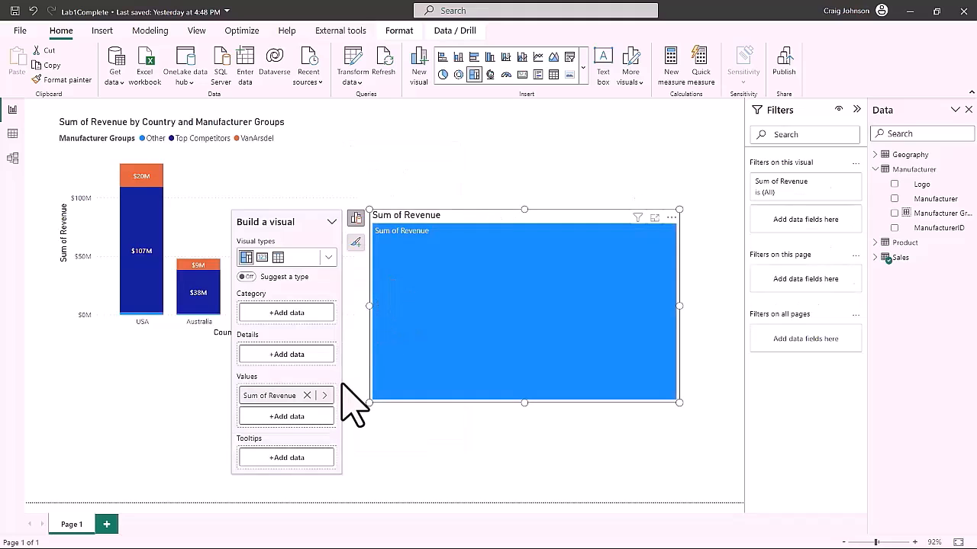
click(273, 314)
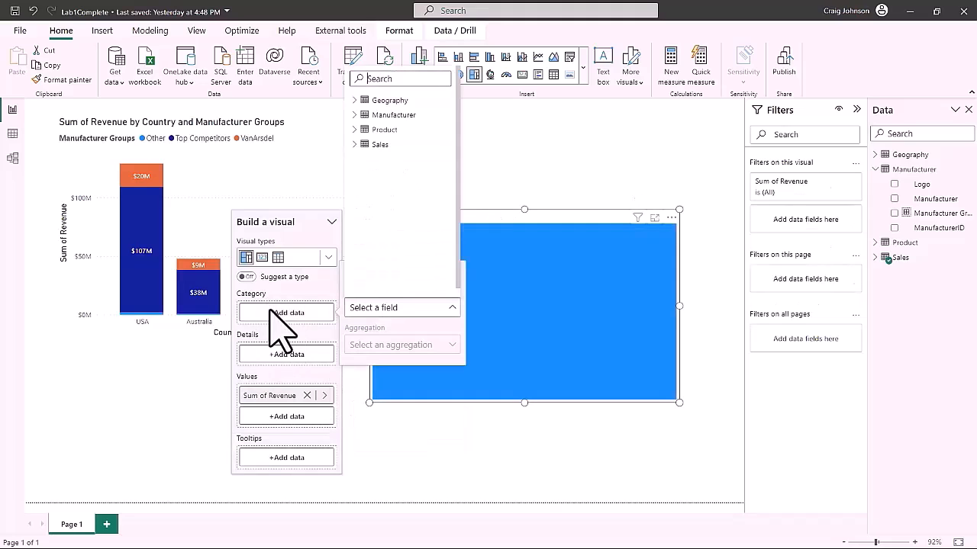
click(356, 115)
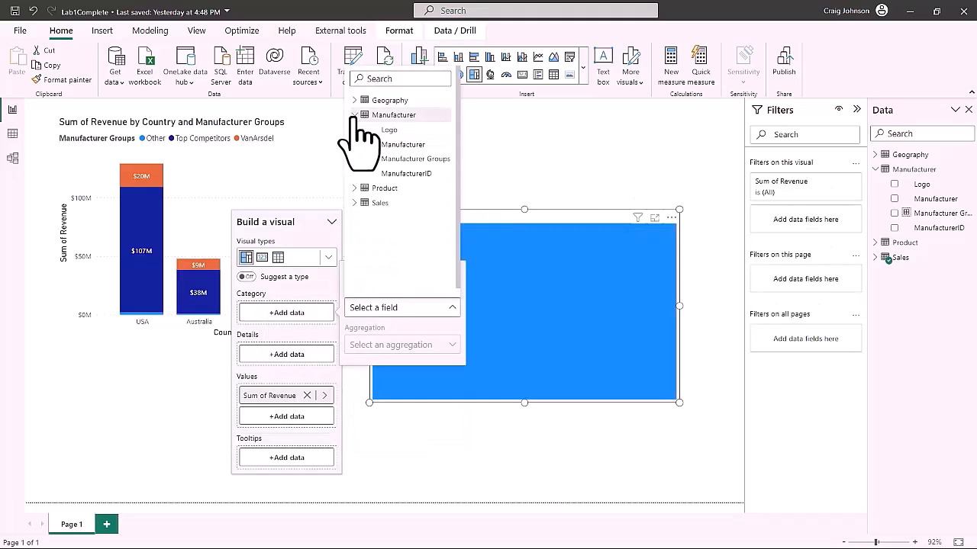
click(405, 145)
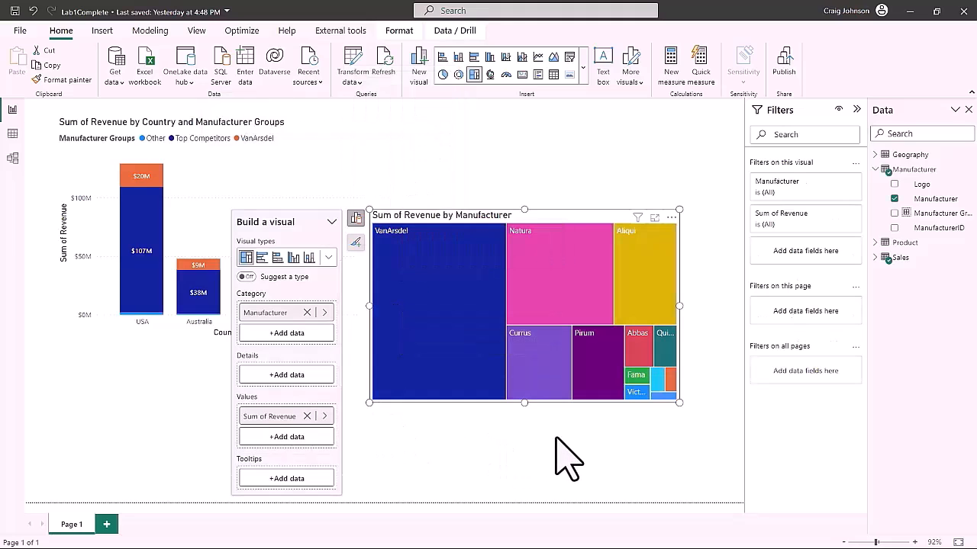
click(643, 486)
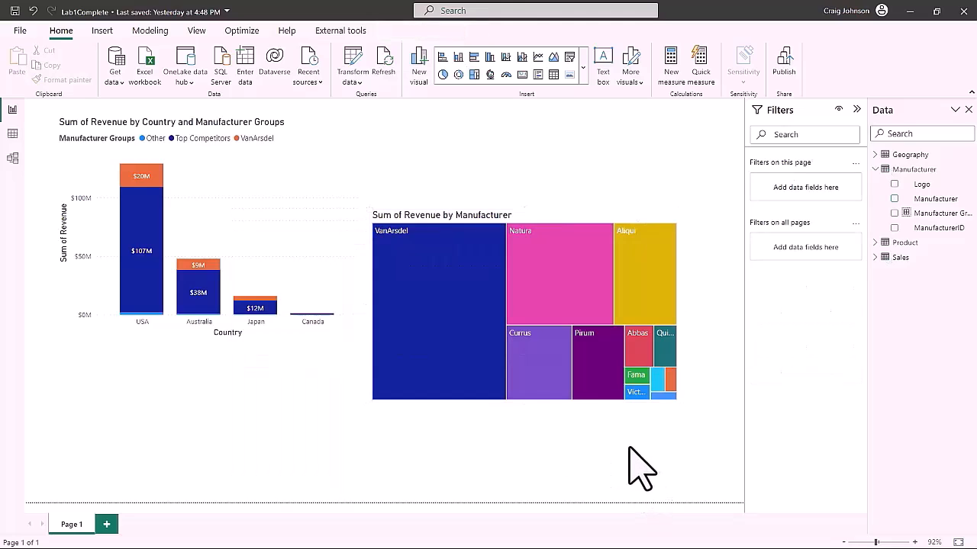
Inspect VanArsdel's revenue in the treemap, cross-highlight it in the revenue chart, and clear the highlight
mouse_move(445, 299)
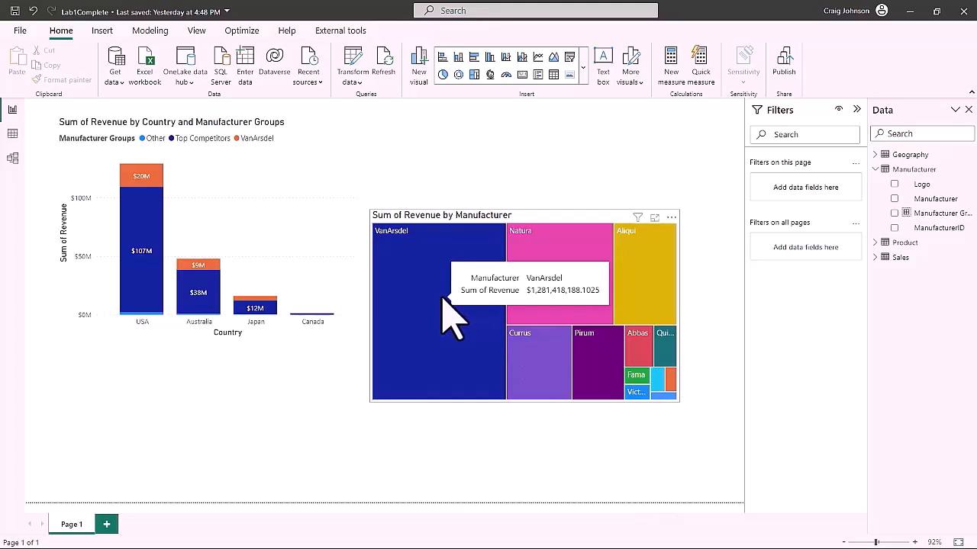
click(442, 299)
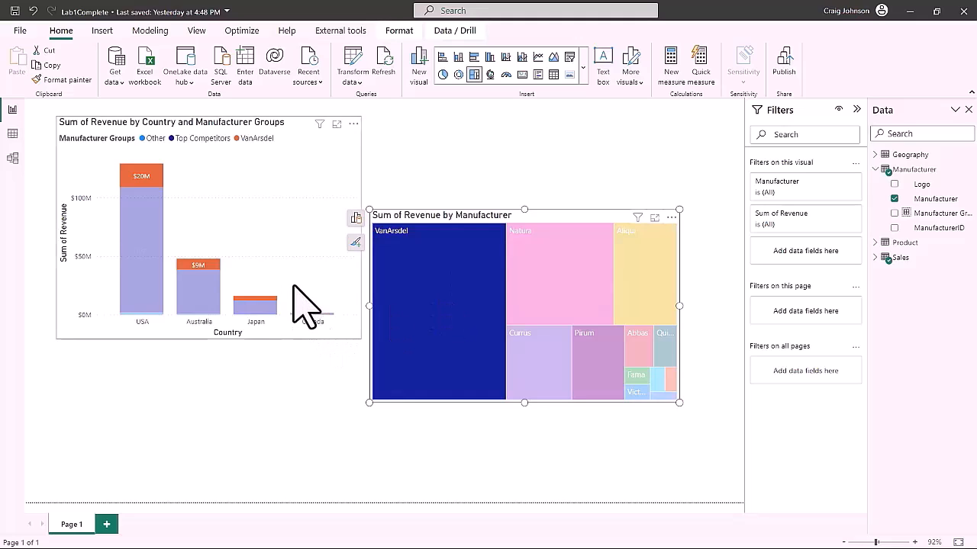
click(443, 302)
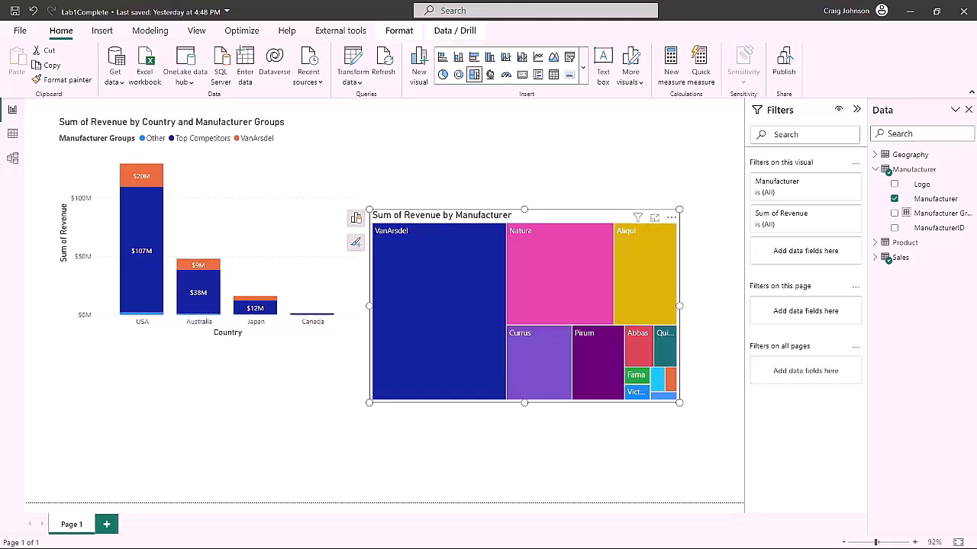
View the revenue chart by country and manufacturer groups as a table, and return to the report page
click(343, 171)
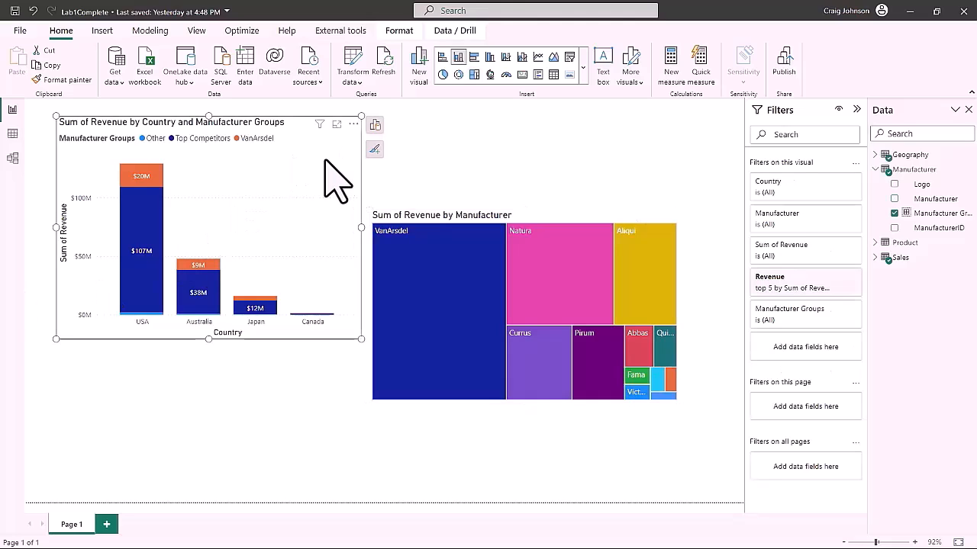
click(353, 124)
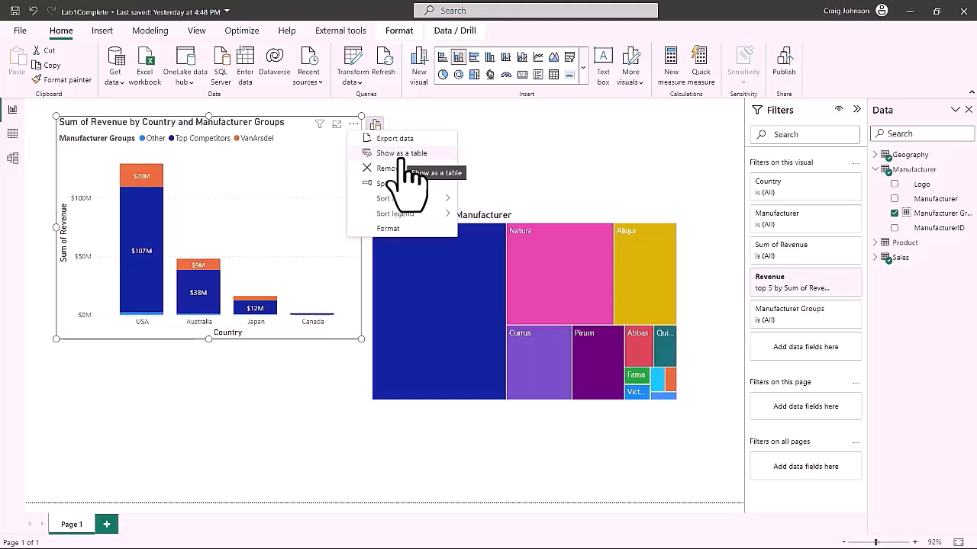
click(401, 154)
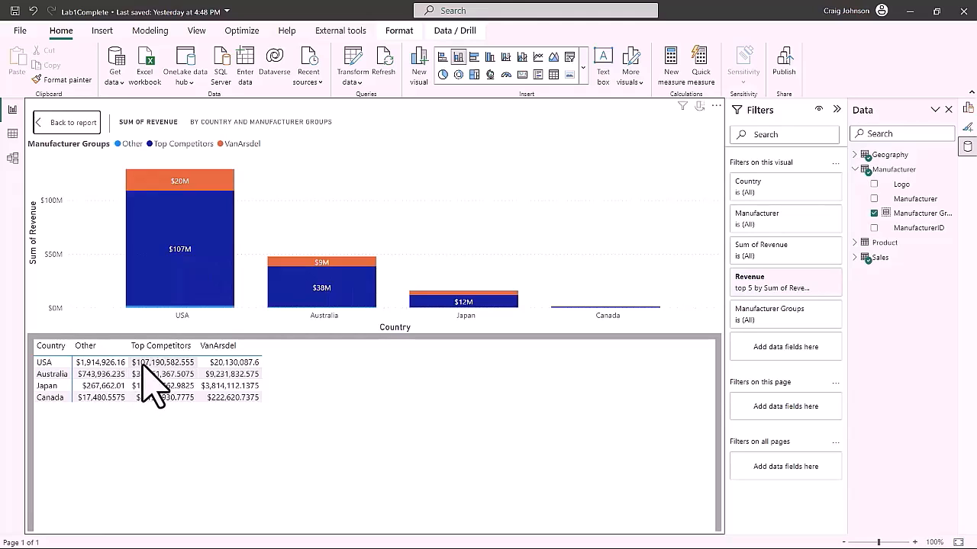
click(68, 124)
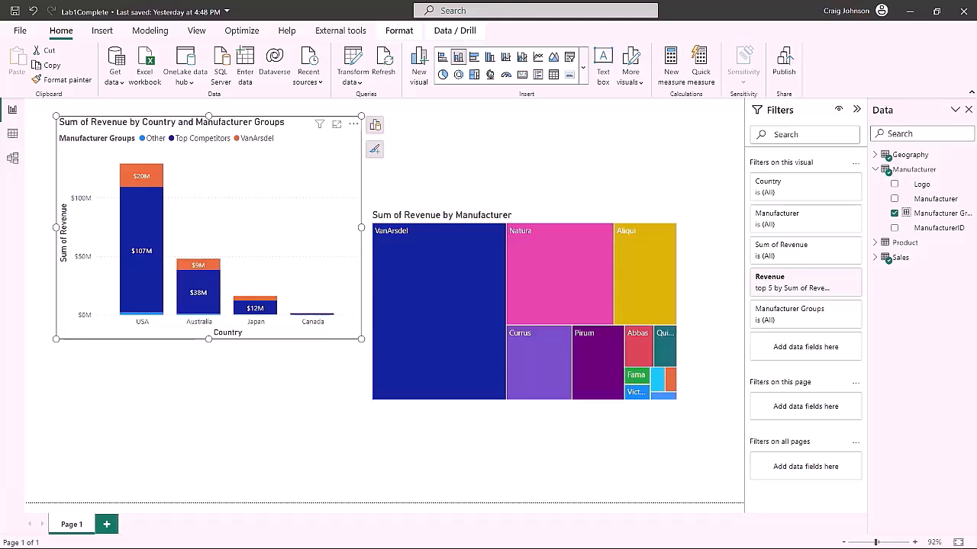
Cross-highlight VanArsdel from the treemap once more to compare its revenue across countries, and clear the selection
click(432, 319)
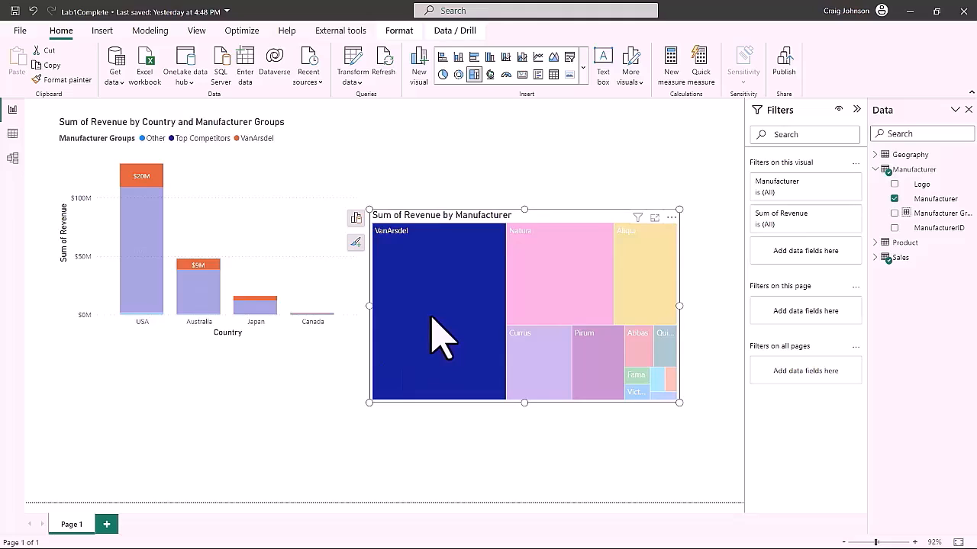
click(431, 318)
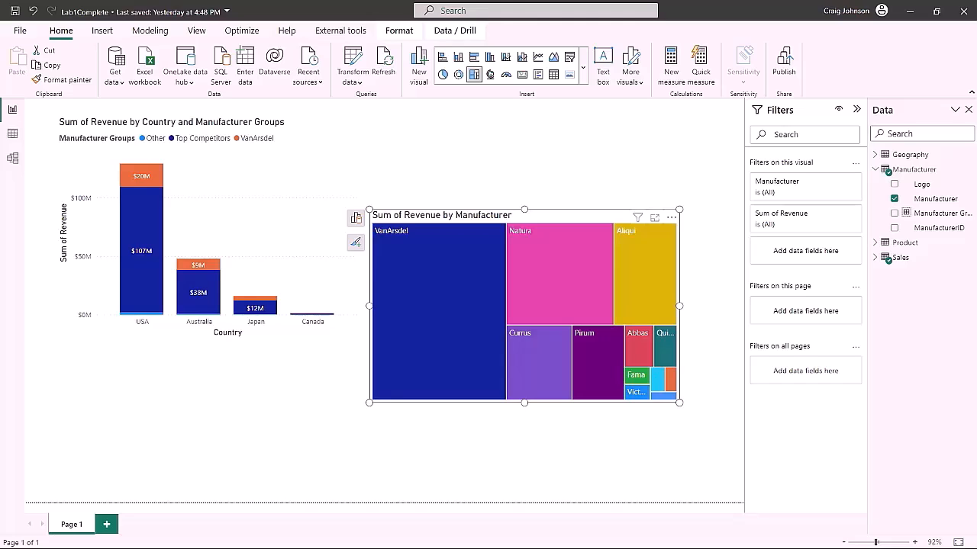
Add a page-level basic filter on Manufacturer Groups, try it with VanArsdel included, and leave only Top Competitors selected
click(927, 215)
drag(930, 221, 812, 315)
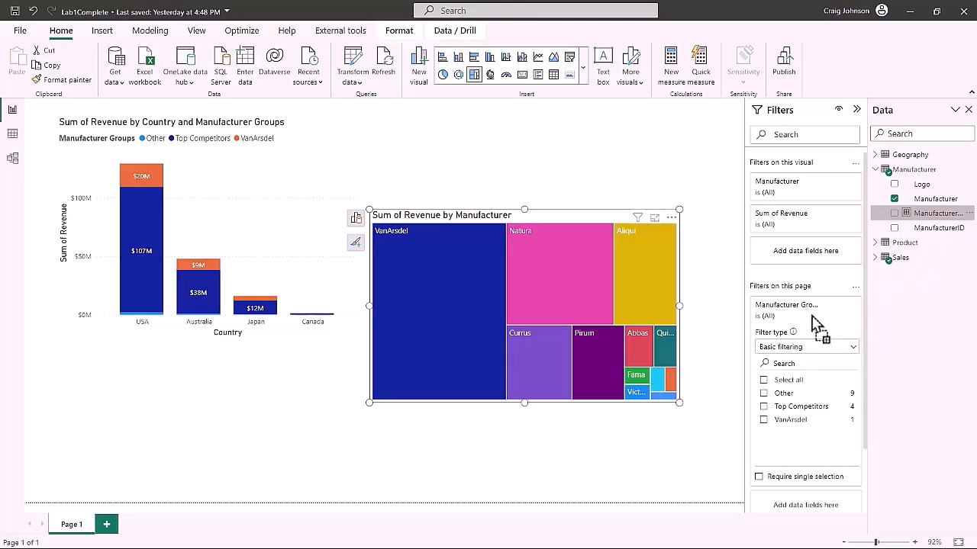
click(764, 407)
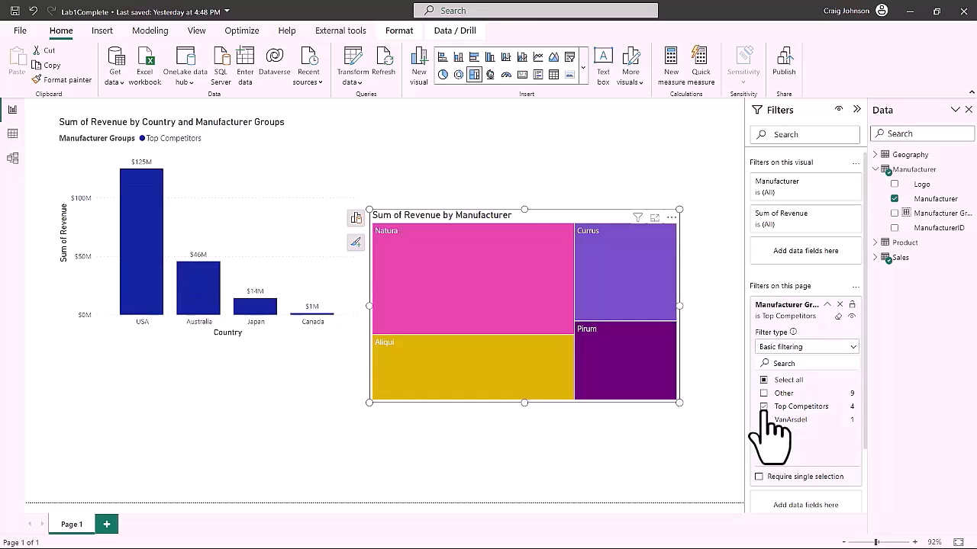
click(763, 419)
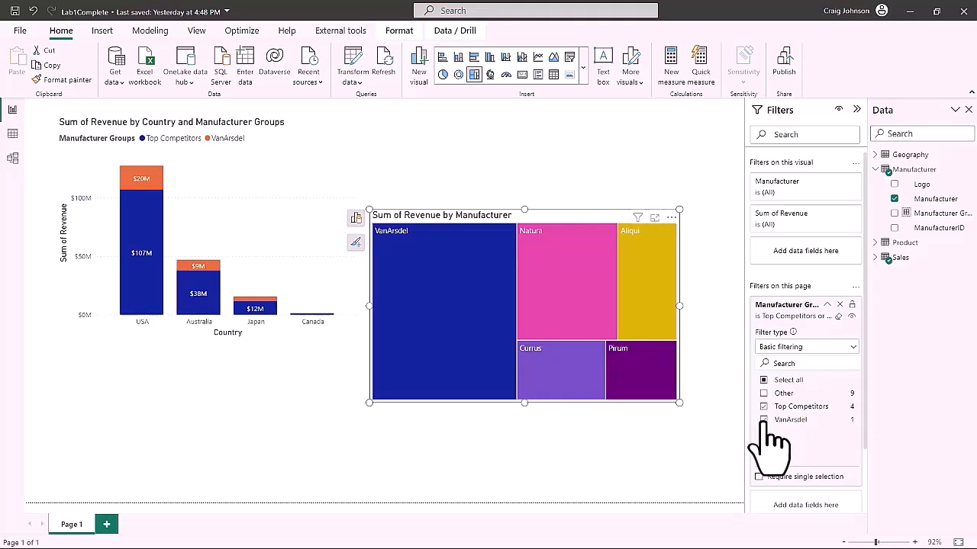
click(764, 420)
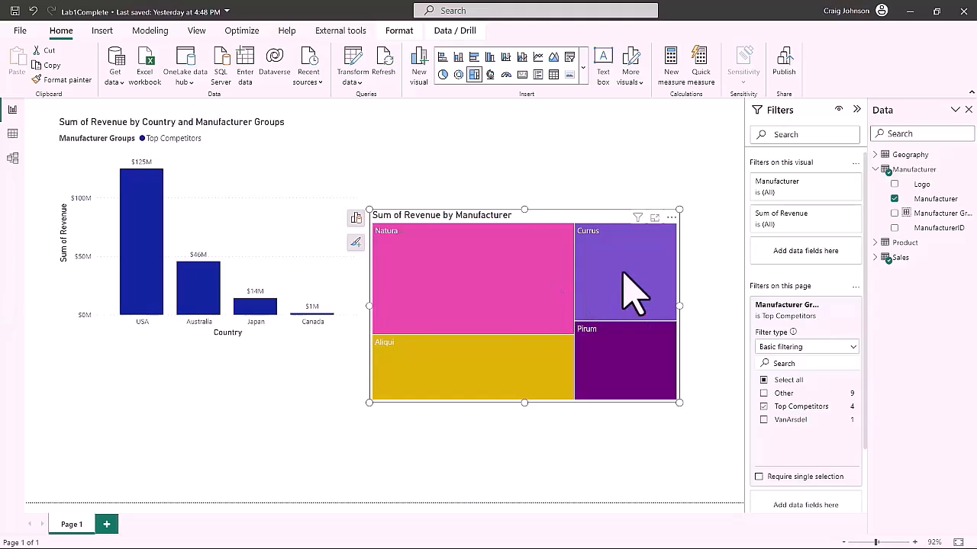
Move the manufacturer treemap up beside the country column chart and shrink both visuals to free the lower half of the page
drag(552, 215, 571, 114)
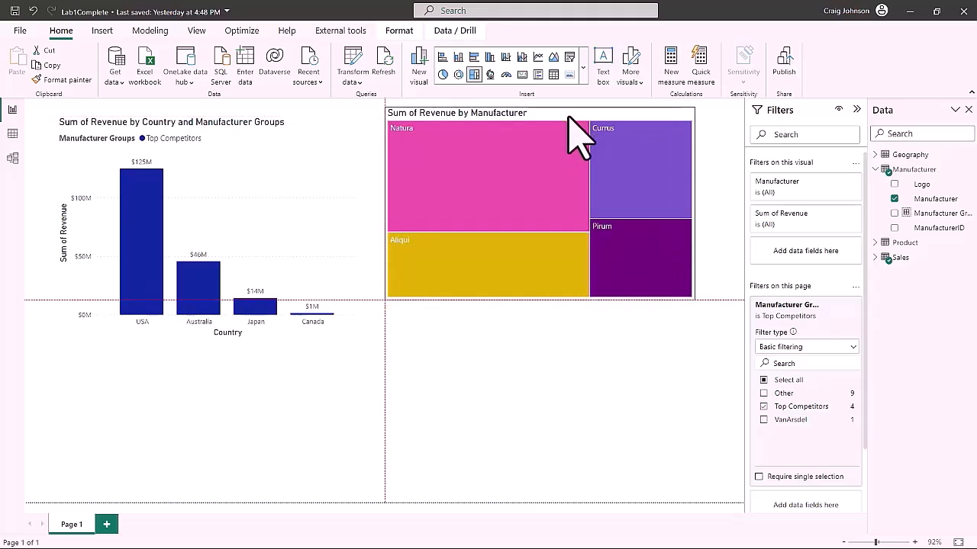
drag(692, 299, 646, 253)
click(298, 245)
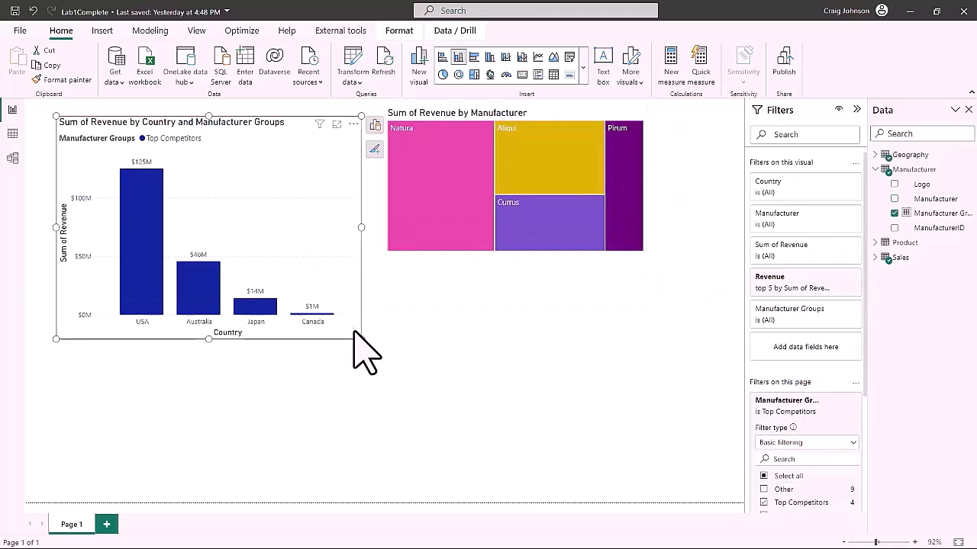
drag(360, 339, 325, 254)
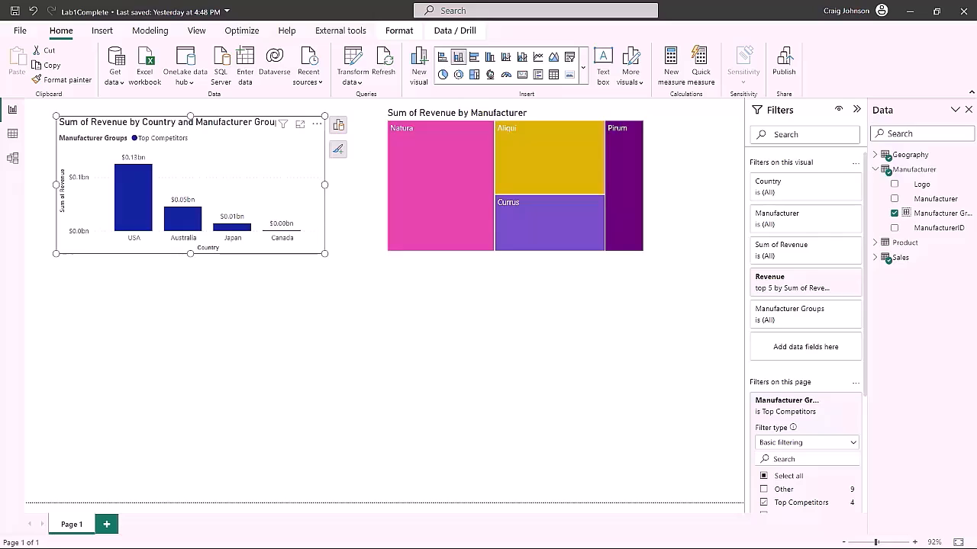
Expand the Sales table to show its fields and save the report
click(875, 258)
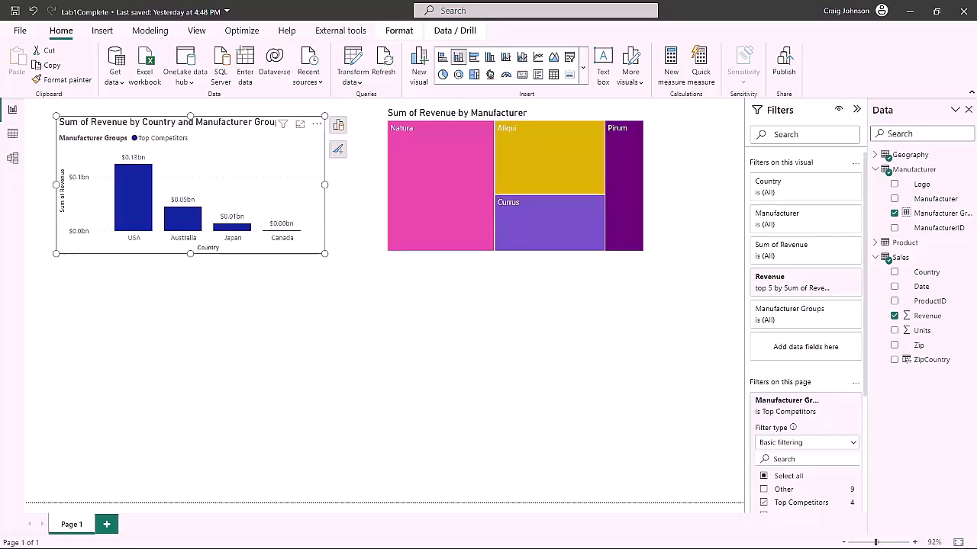
click(929, 259)
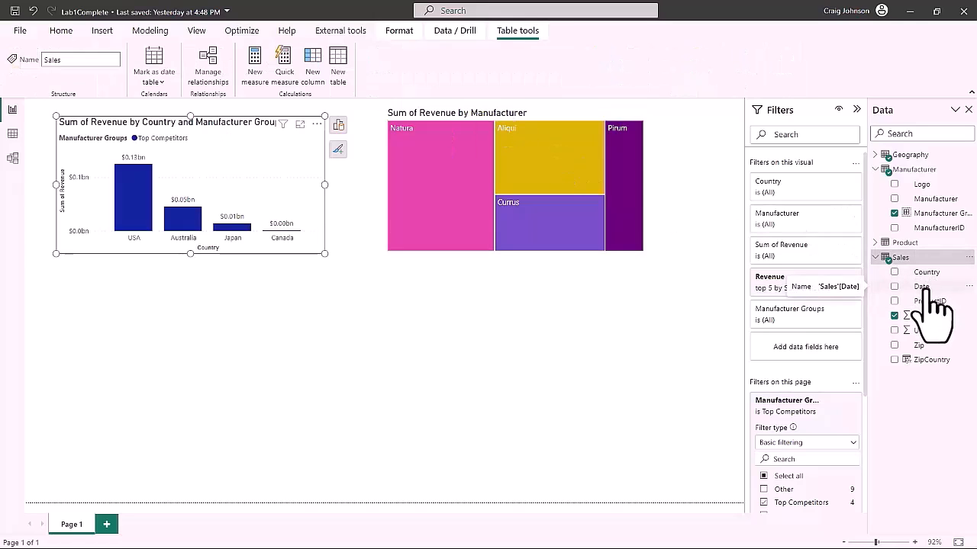
click(15, 11)
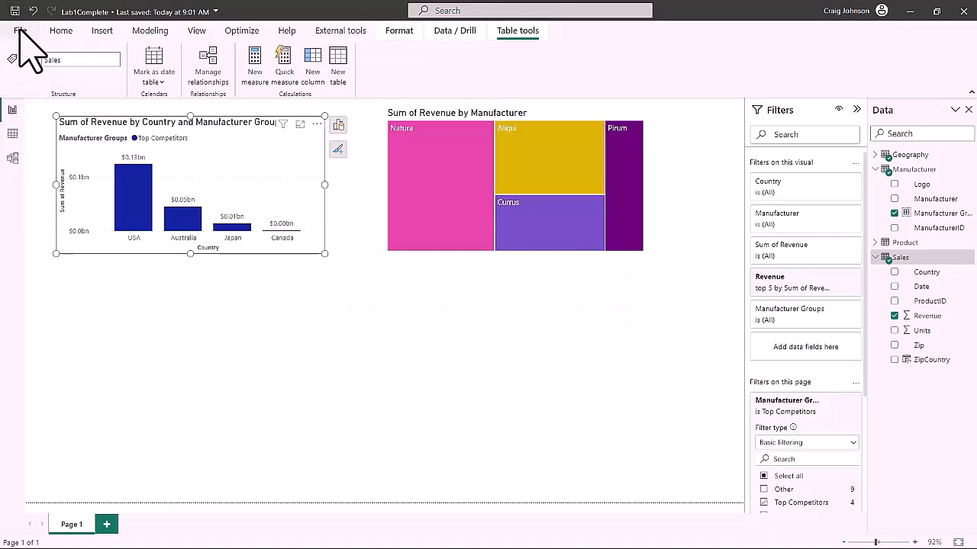
Enable Auto date/time in the current file's Data Load options and apply the change
click(19, 32)
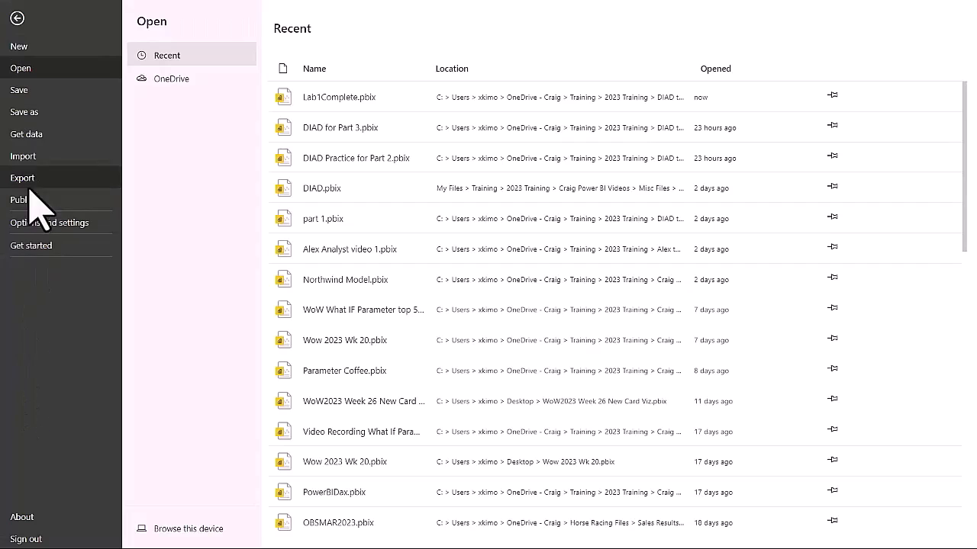
click(33, 225)
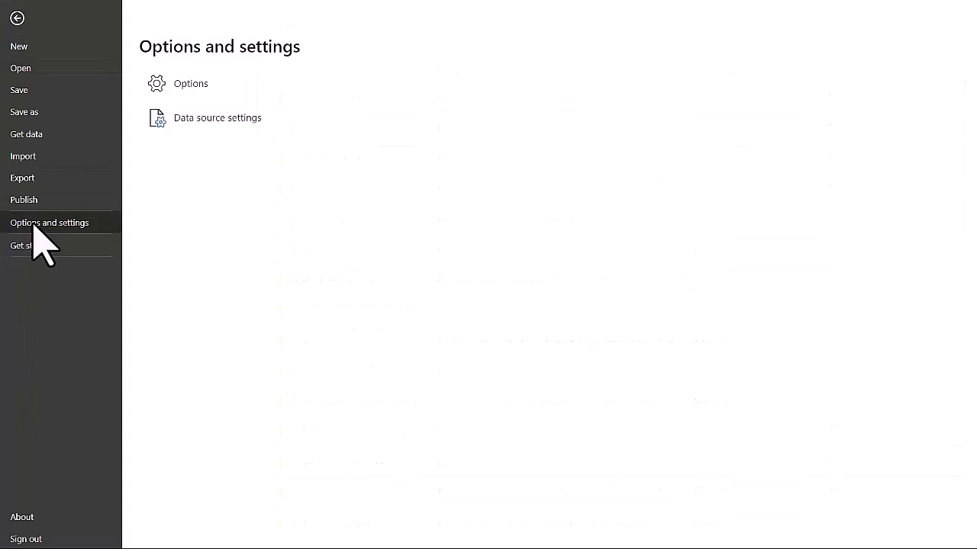
click(190, 84)
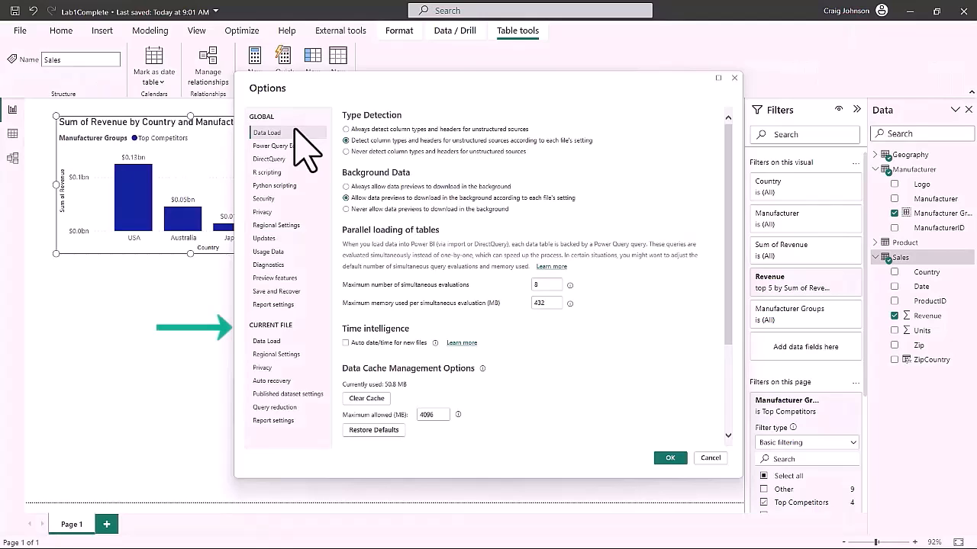
click(270, 341)
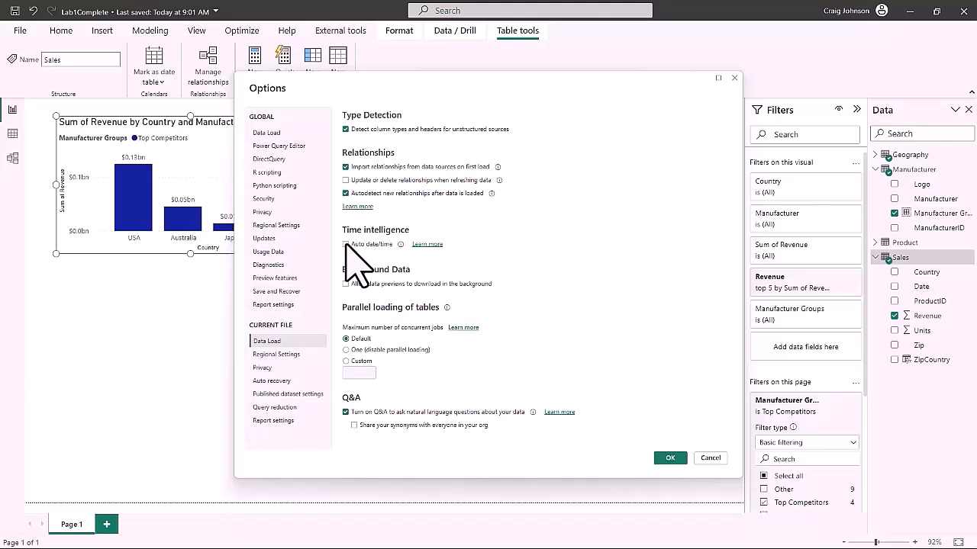
click(274, 355)
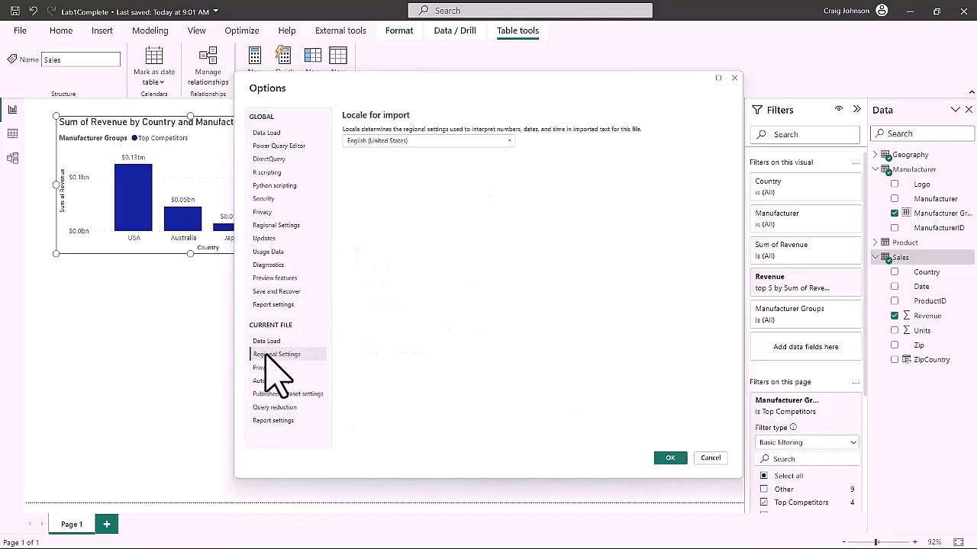
click(260, 369)
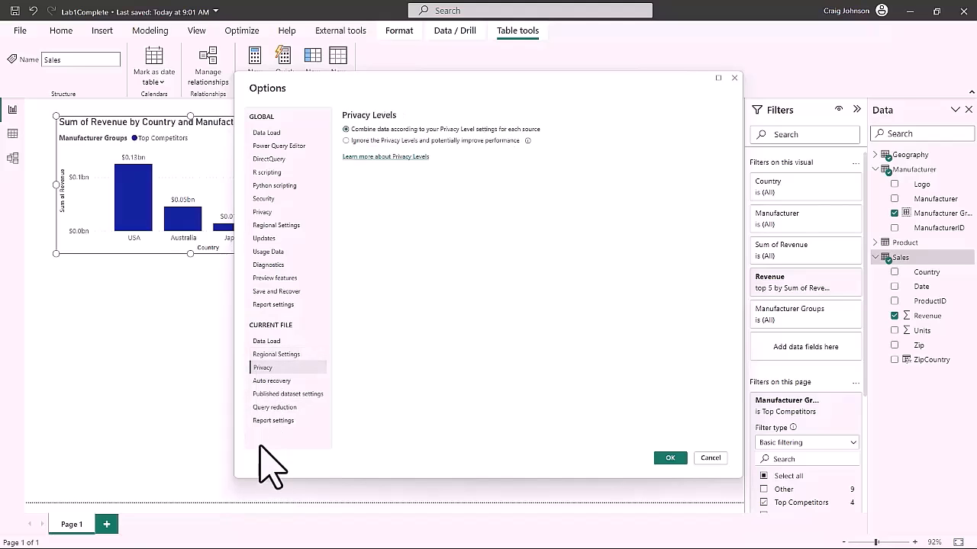
click(266, 348)
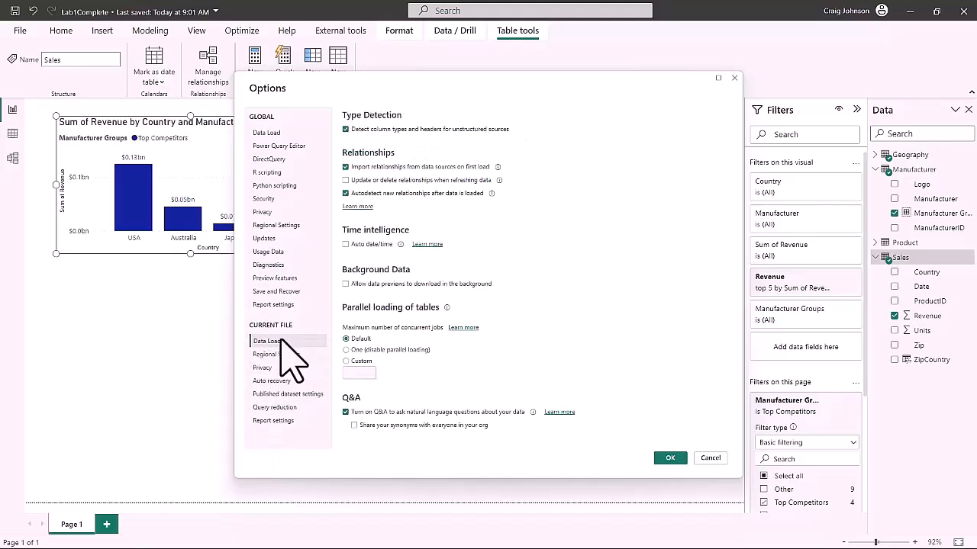
click(345, 244)
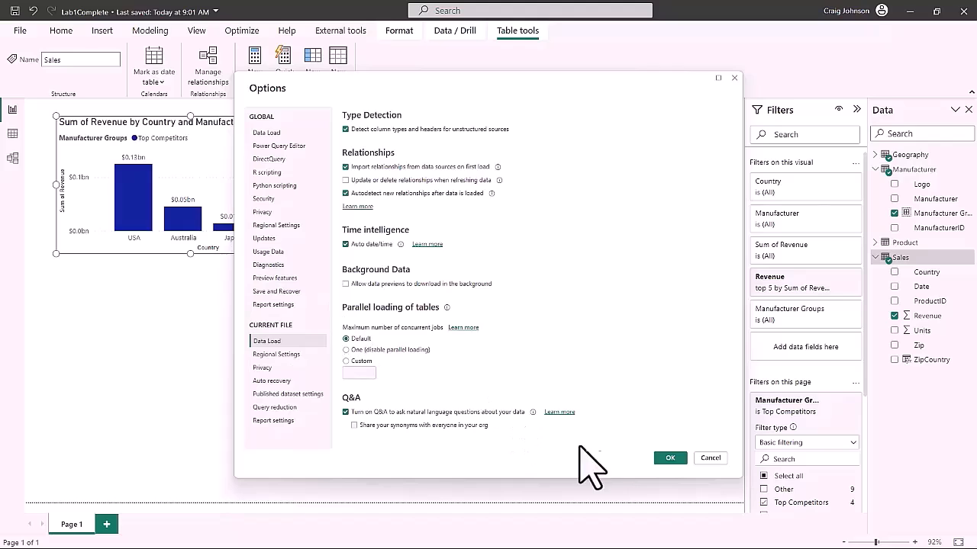
click(670, 458)
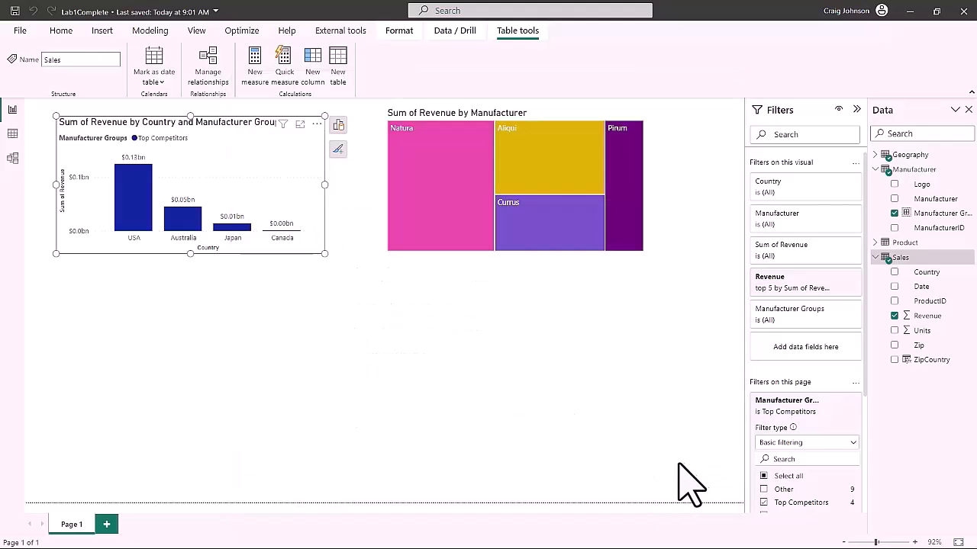
Examine the levels of the Date Hierarchy under the Sales table's Date field
click(884, 287)
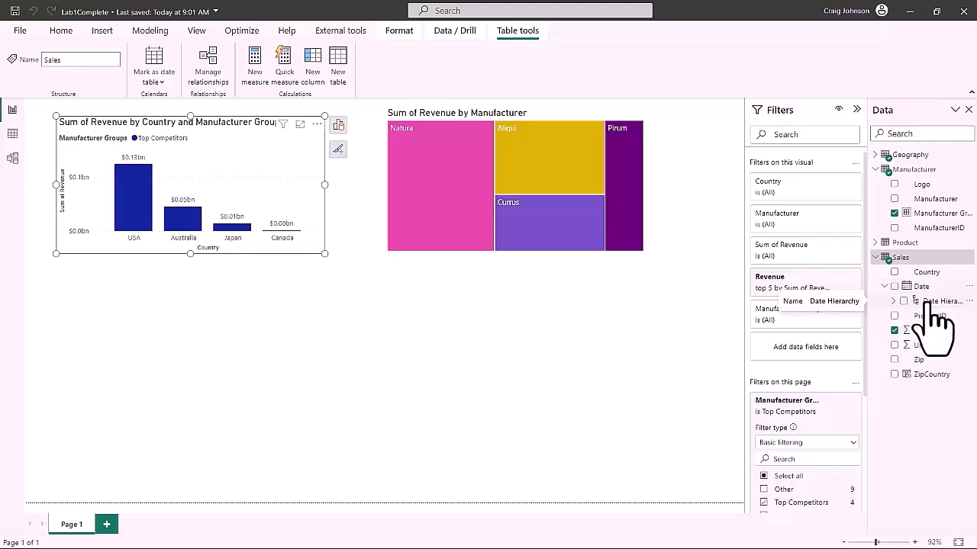
click(893, 300)
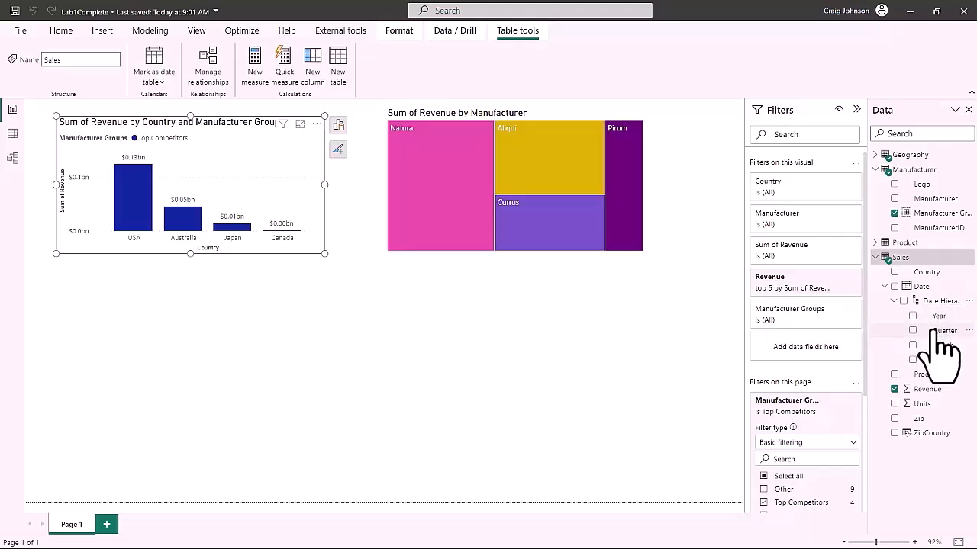
click(884, 286)
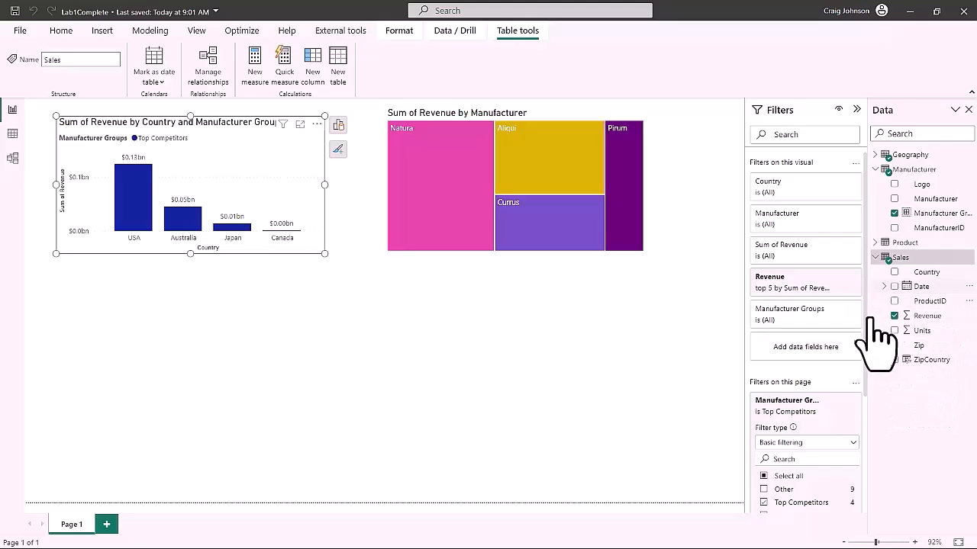
click(883, 287)
click(894, 331)
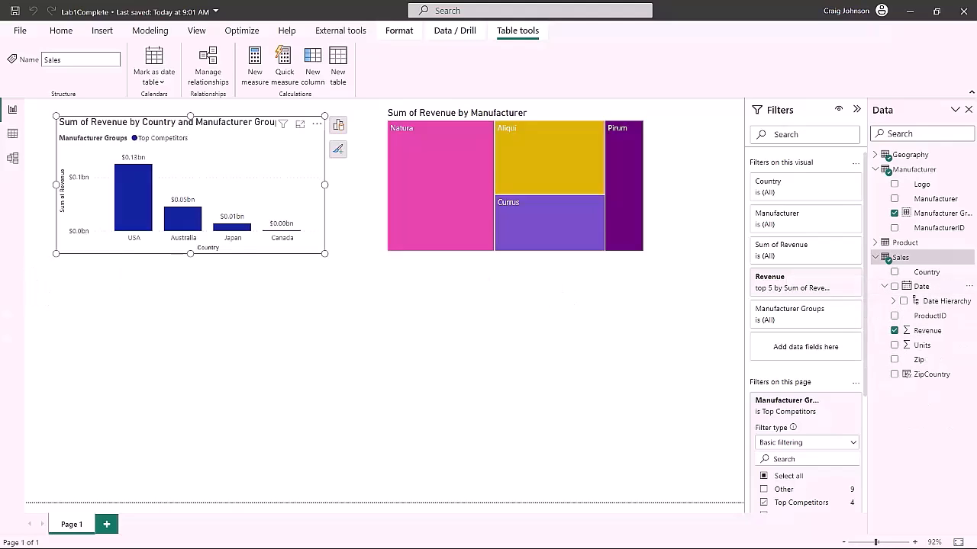
Insert a clustered column chart with no visual selected, place it below the other two visuals and enlarge it
click(380, 187)
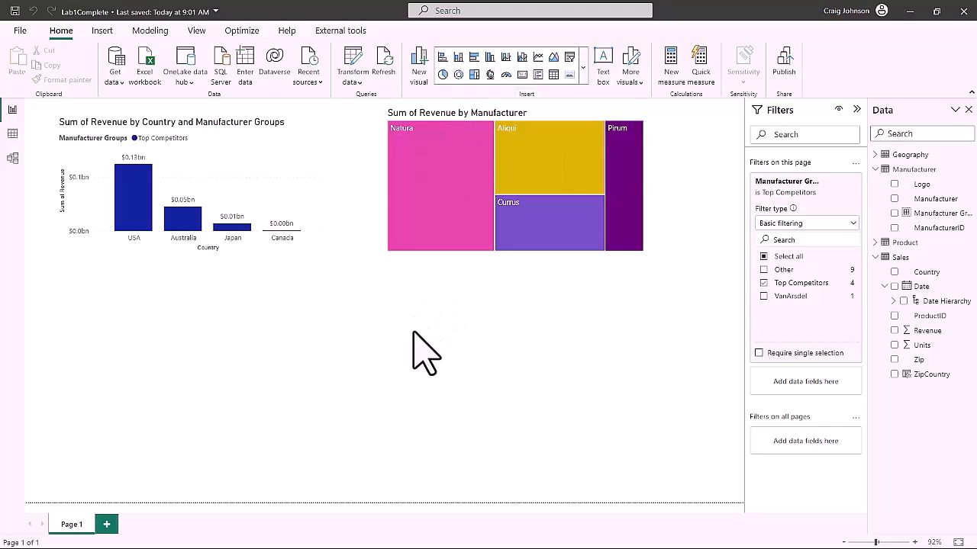
click(490, 58)
drag(686, 130, 326, 320)
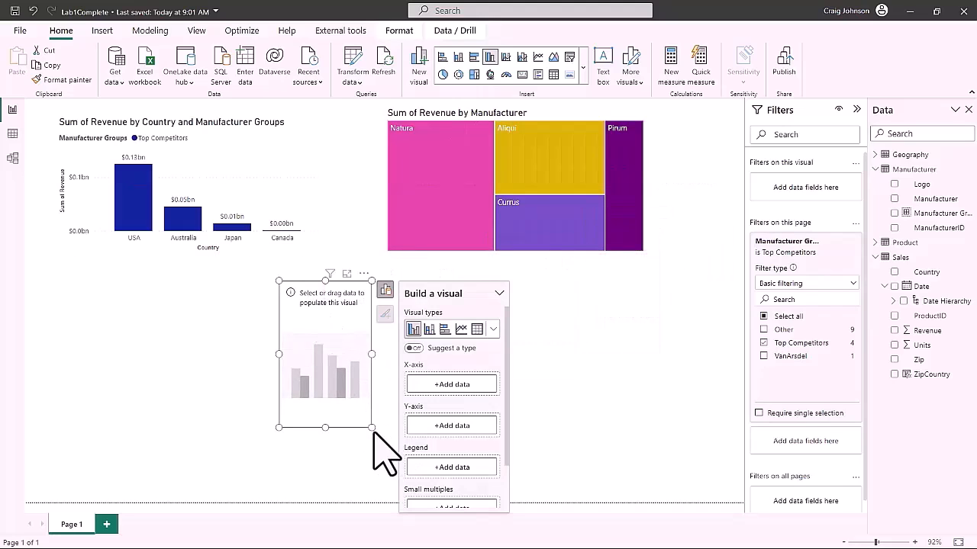
drag(374, 427, 504, 484)
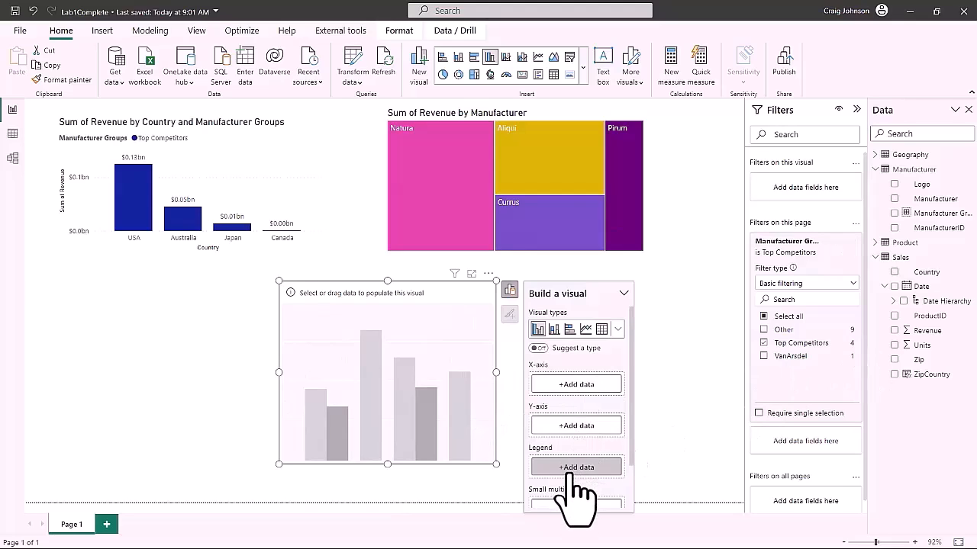
Add the Date Hierarchy from the Sales table to the new column chart's X-axis
scroll(580, 469, down, 2)
scroll(582, 457, up, 2)
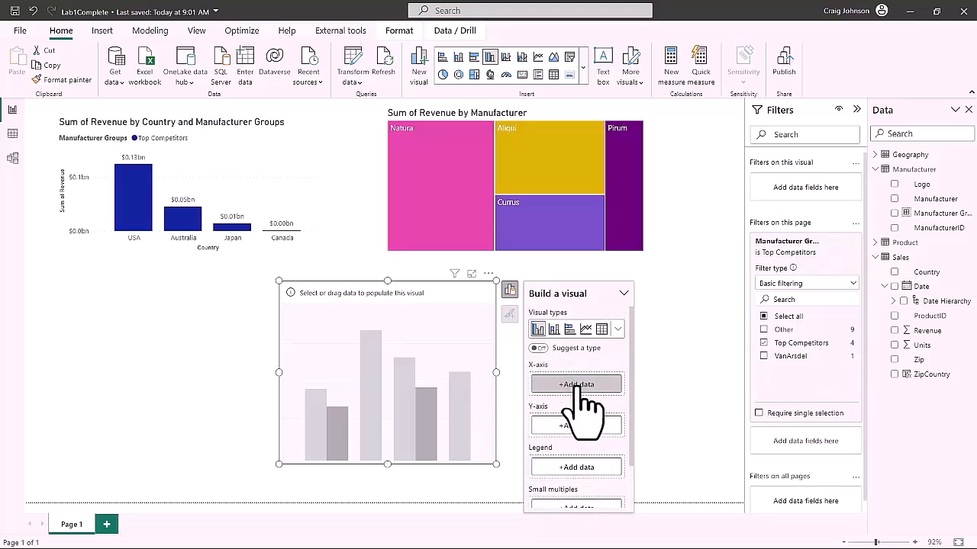
click(577, 384)
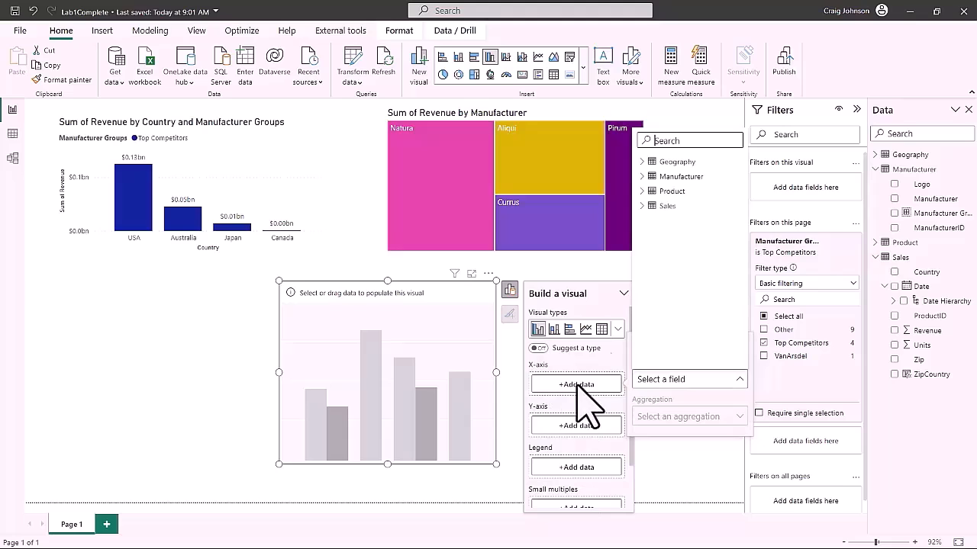
click(647, 208)
click(650, 235)
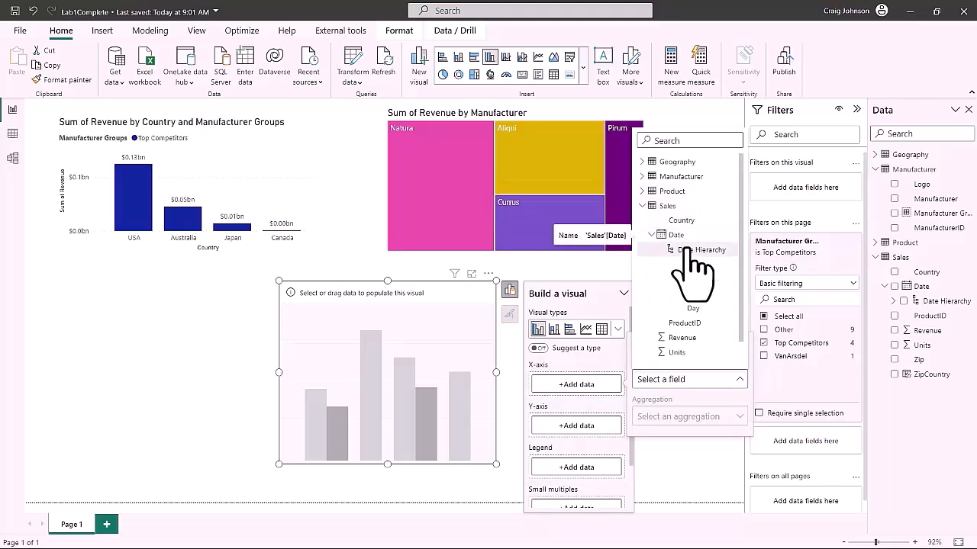
click(696, 251)
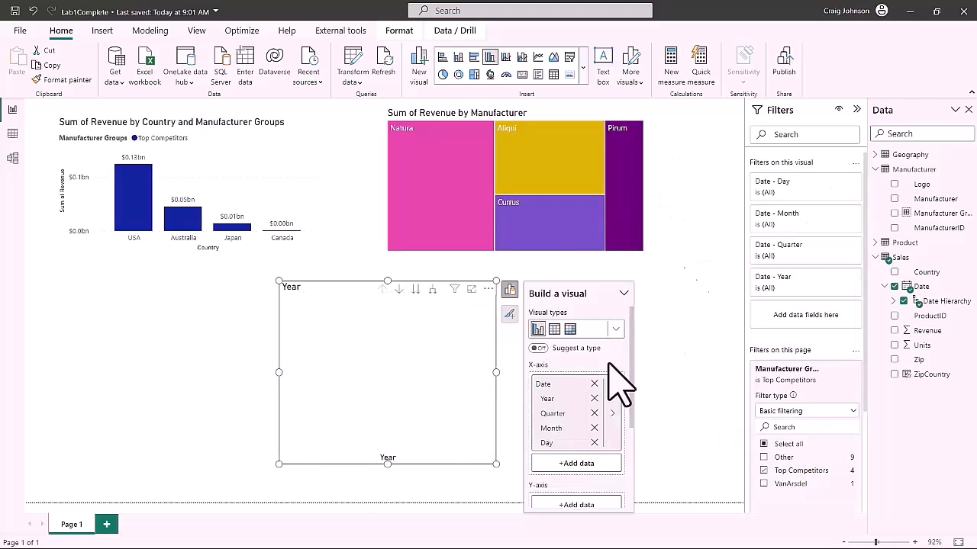
Add Revenue from the Sales table to the new chart's Y-axis and widen the chart
scroll(587, 481, down, 2)
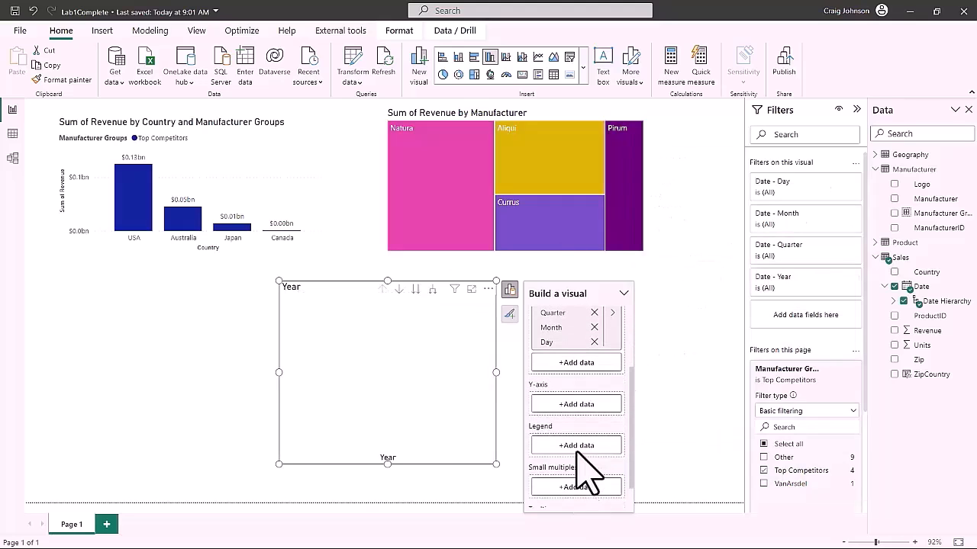
click(577, 403)
click(642, 226)
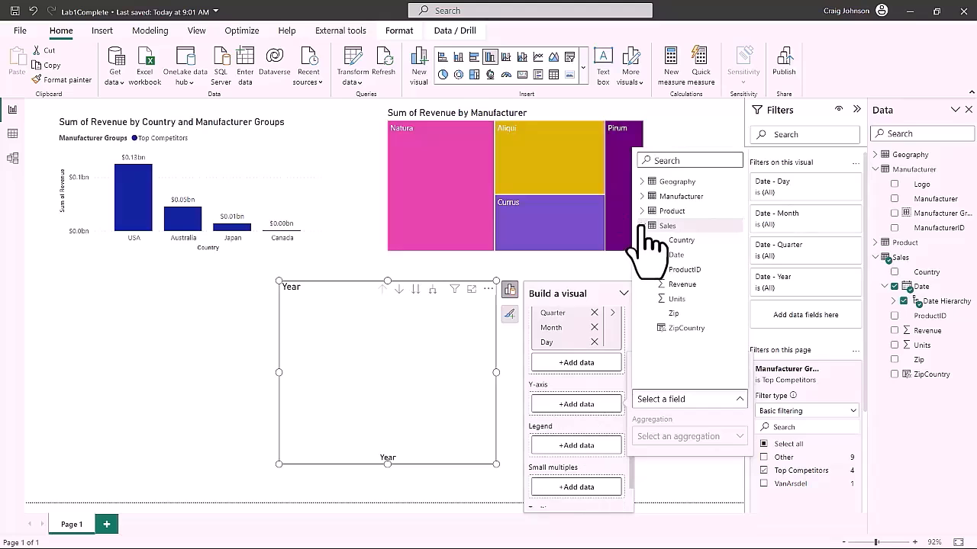
click(681, 284)
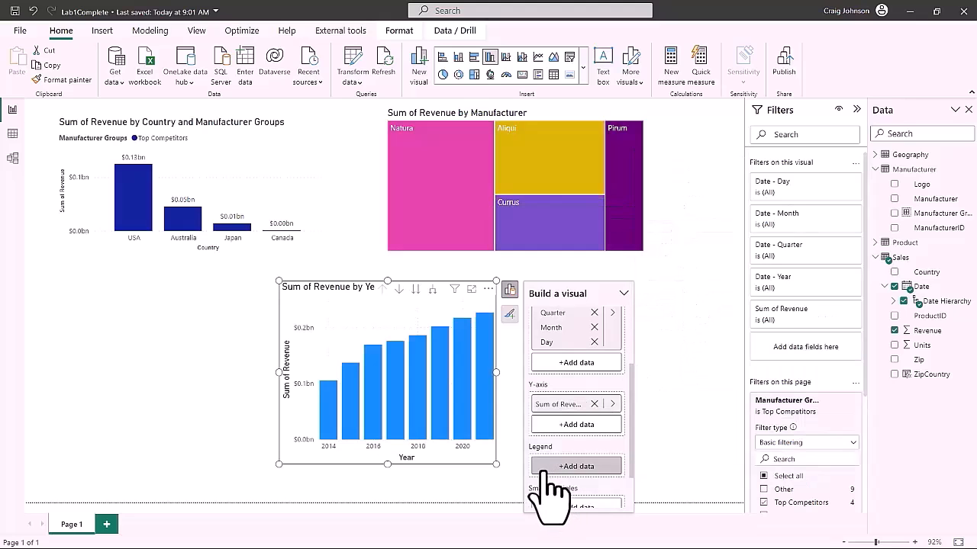
drag(496, 463, 590, 465)
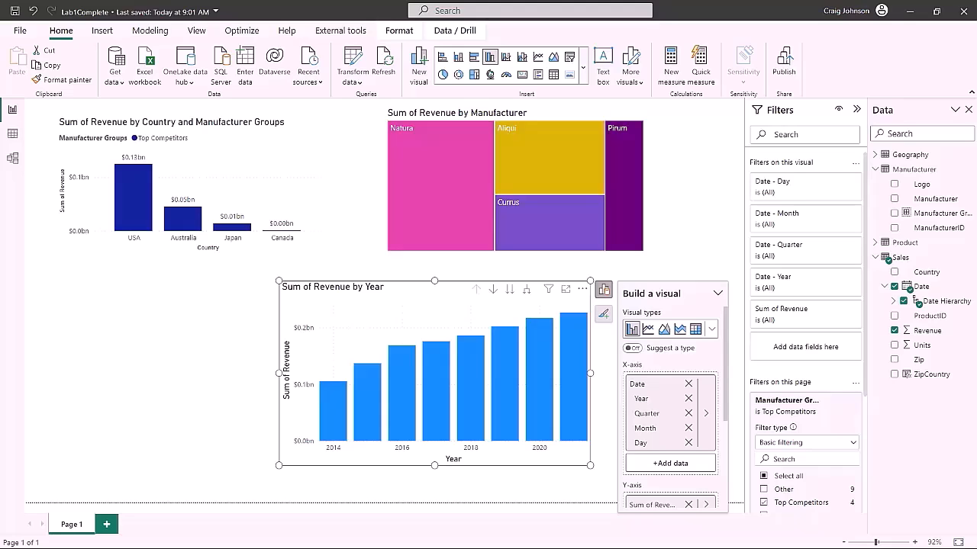
Cross-highlight the other visuals by the 2015 column of the yearly revenue chart, and clear the highlight
click(374, 403)
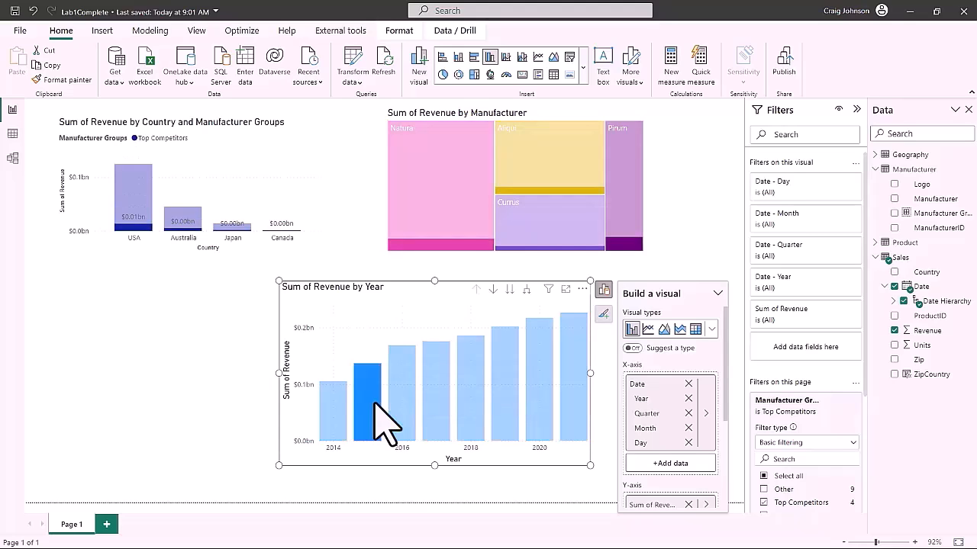
click(375, 404)
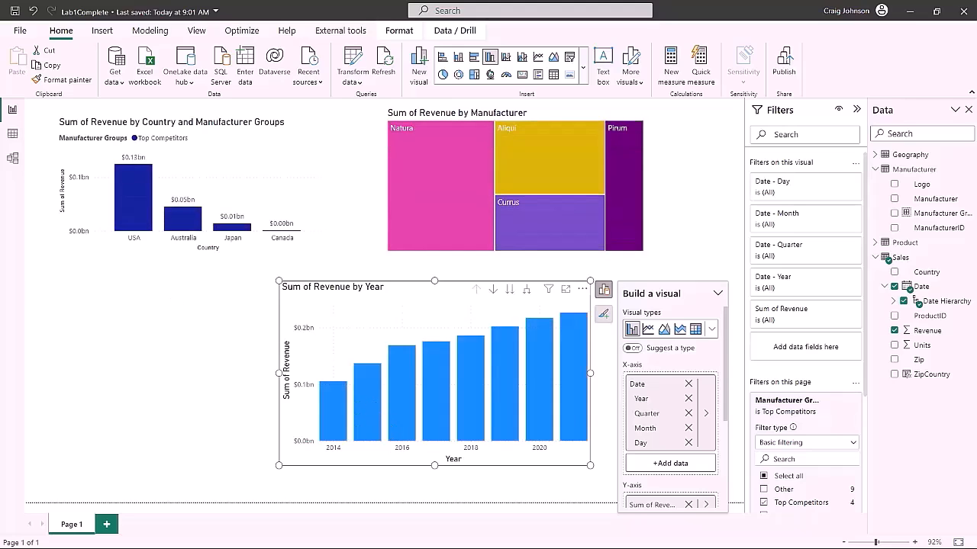
Remove Manufacturer Groups from the legend of the revenue by country column chart
click(221, 180)
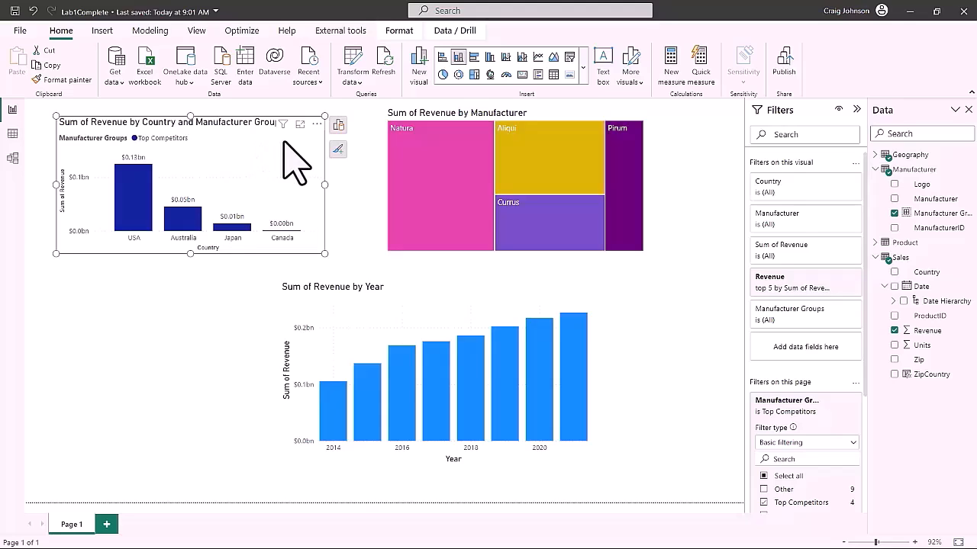
click(338, 124)
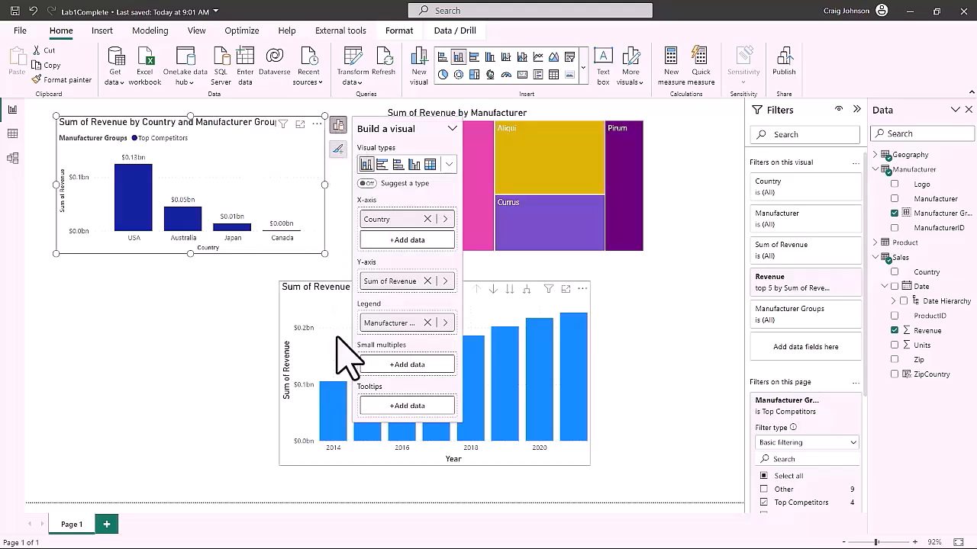
click(427, 323)
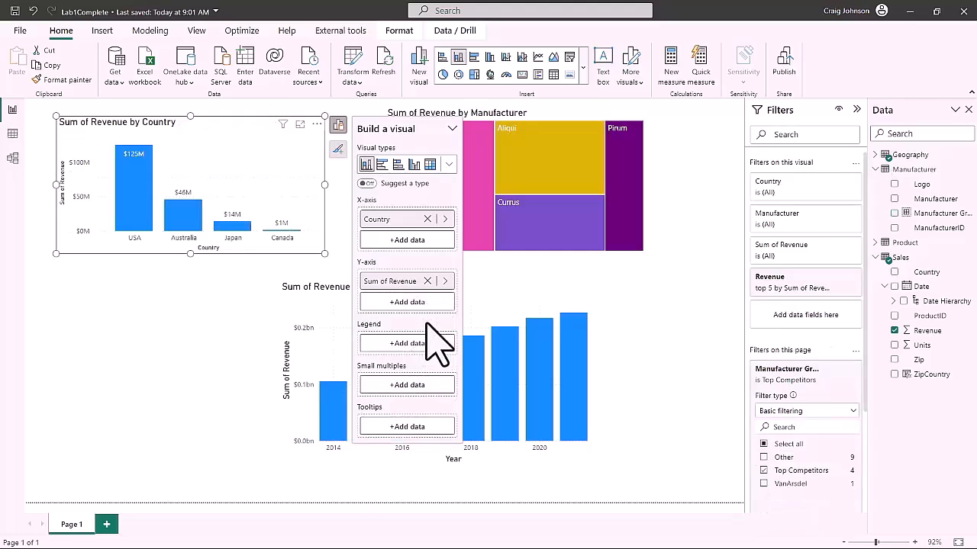
Set the page-level Manufacturer Groups filter to include all groups
click(135, 350)
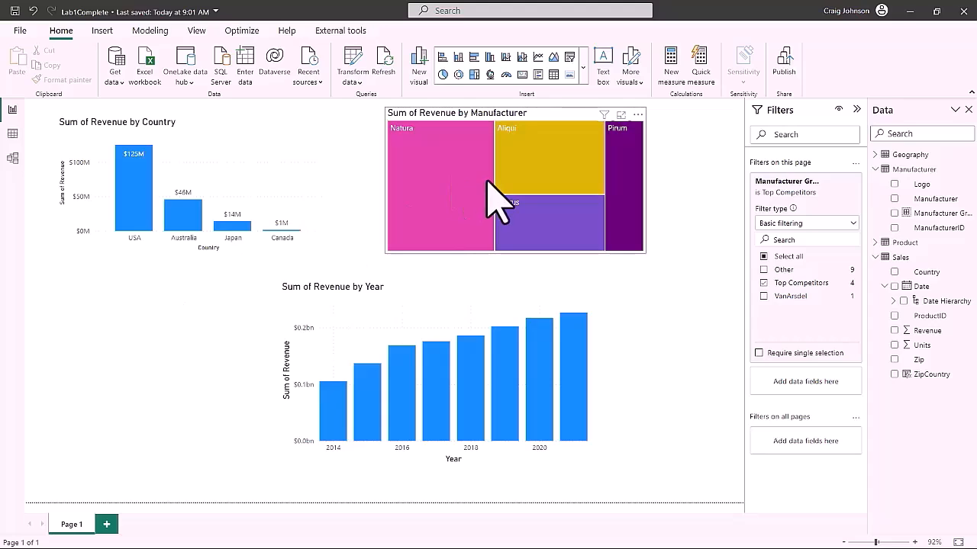
mouse_move(487, 190)
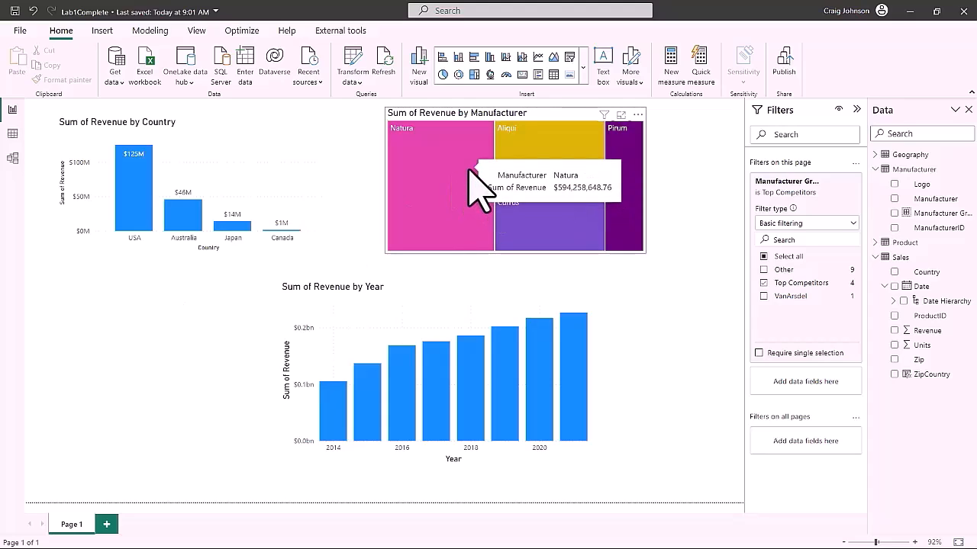
mouse_move(578, 216)
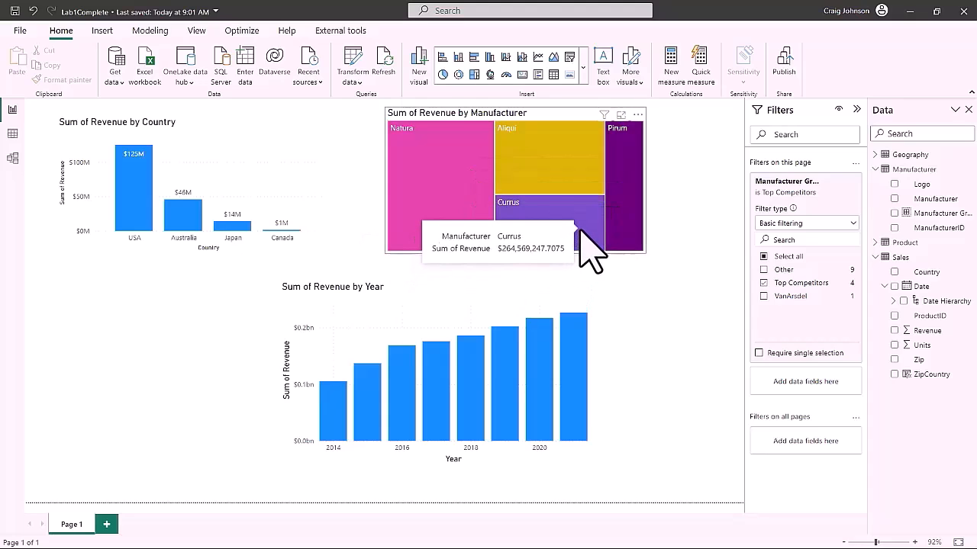
click(763, 257)
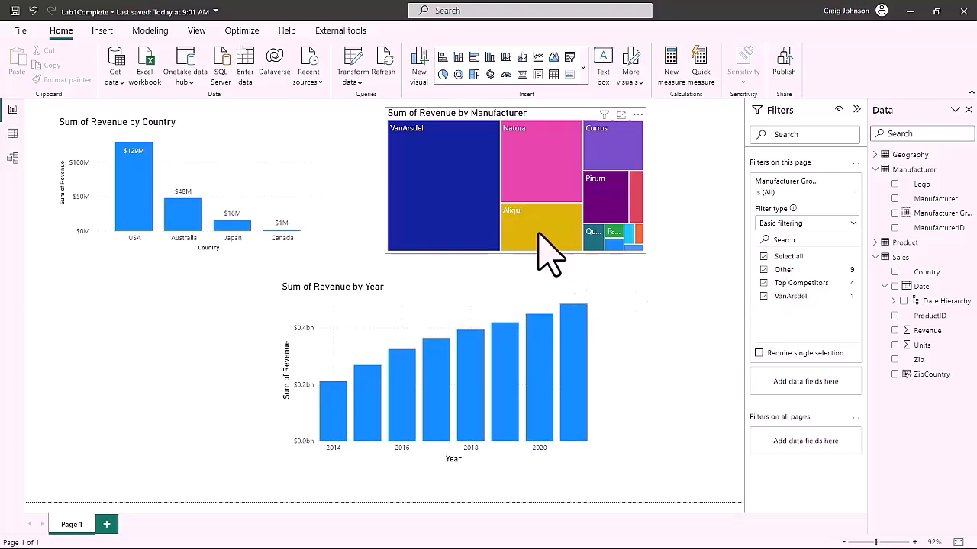
Cross-highlight the page by VanArsdel in the manufacturer treemap combined with Australia in the revenue by country chart
click(460, 200)
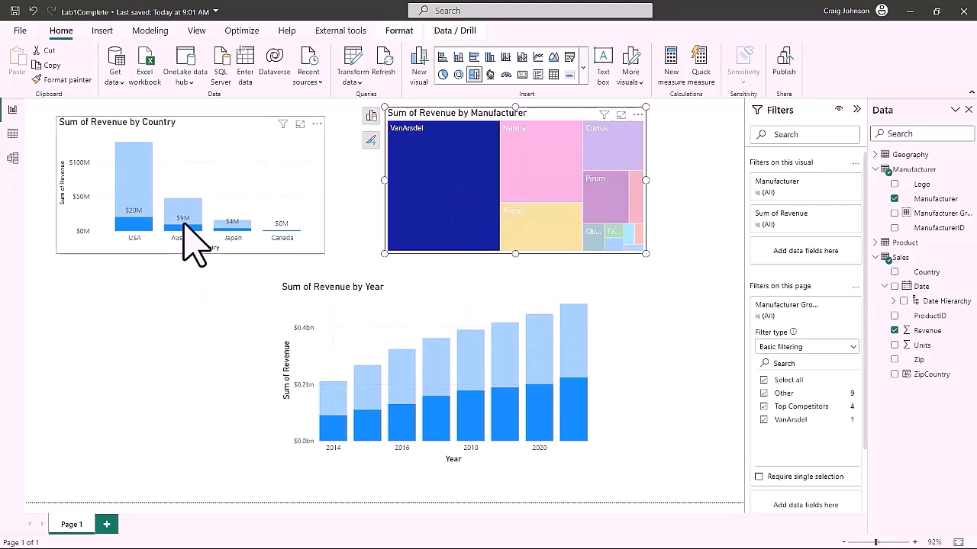
mouse_move(183, 223)
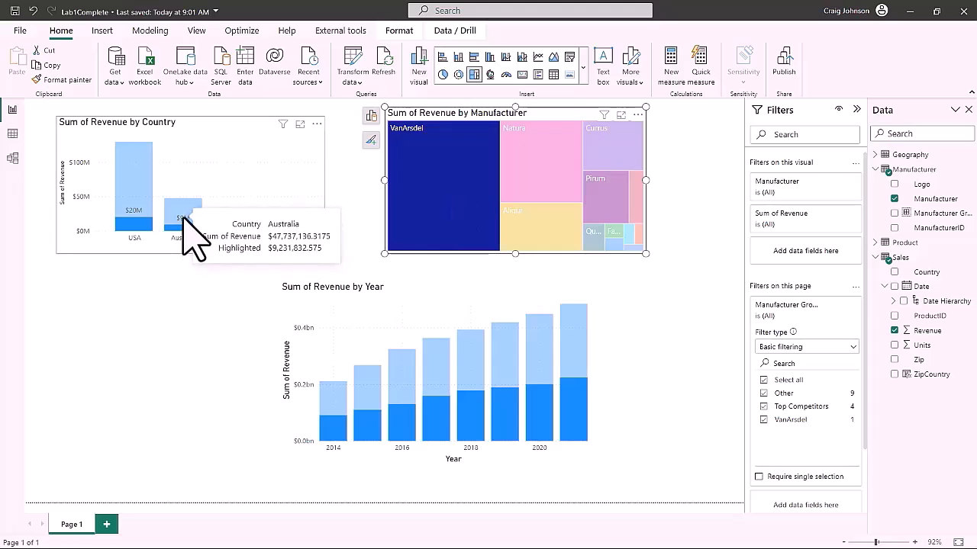
click(184, 220)
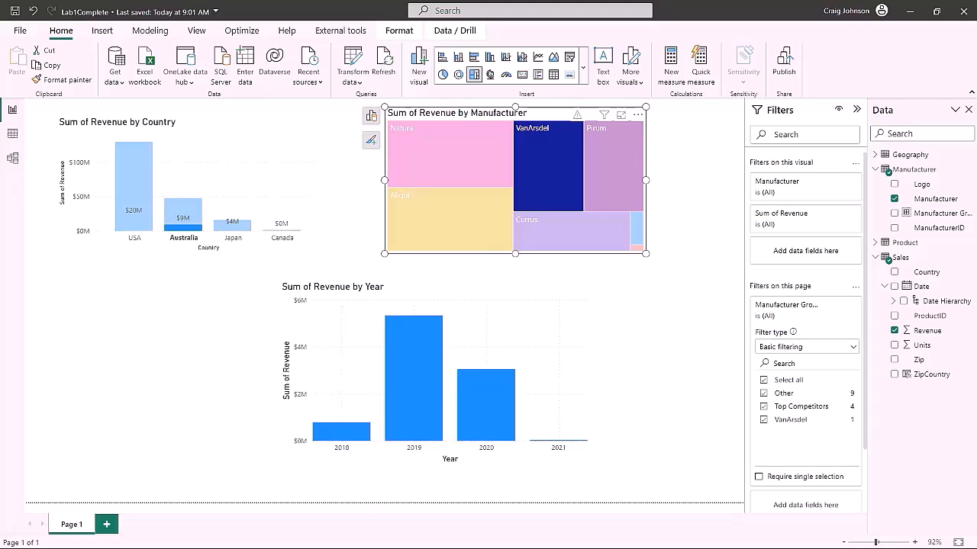
Step the yearly revenue chart down the date hierarchy through the Quarter, Month and Day levels
click(435, 373)
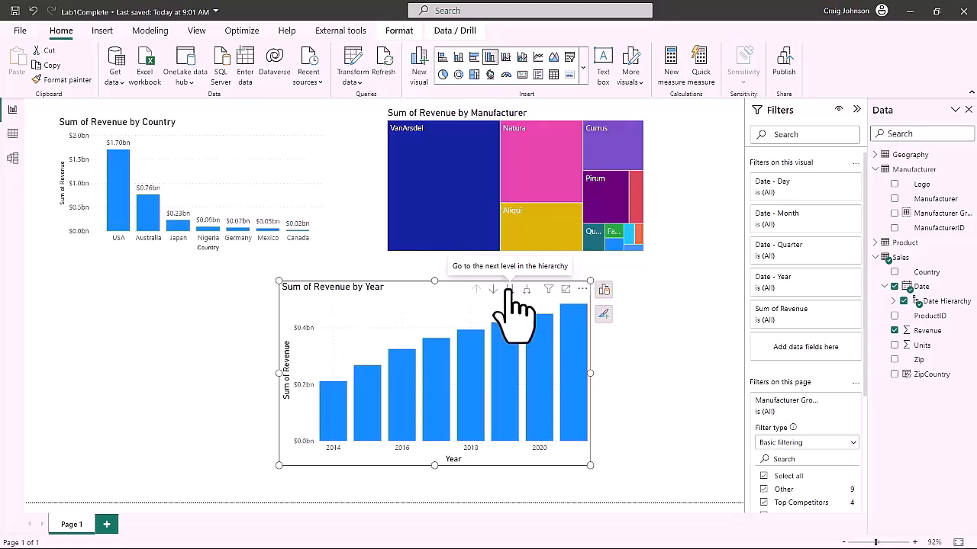
click(892, 301)
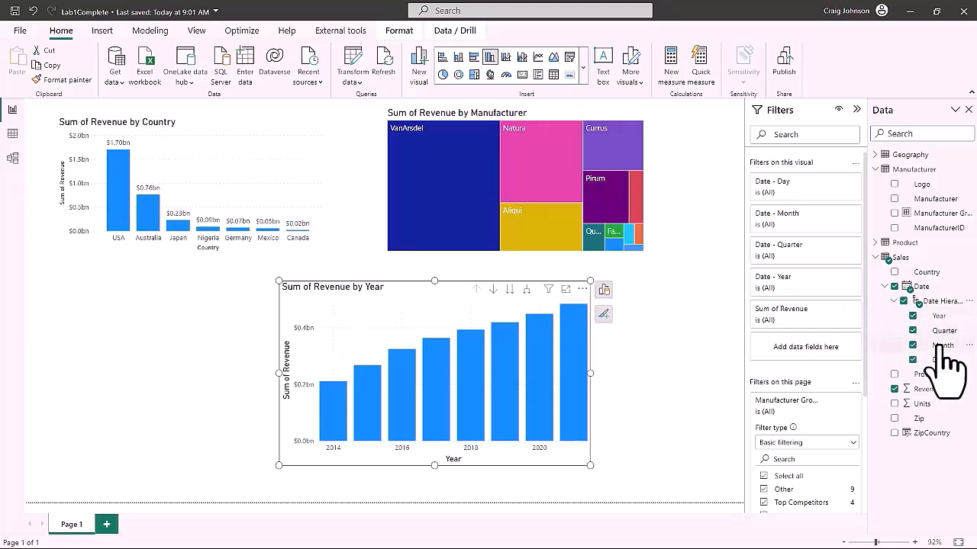
click(509, 290)
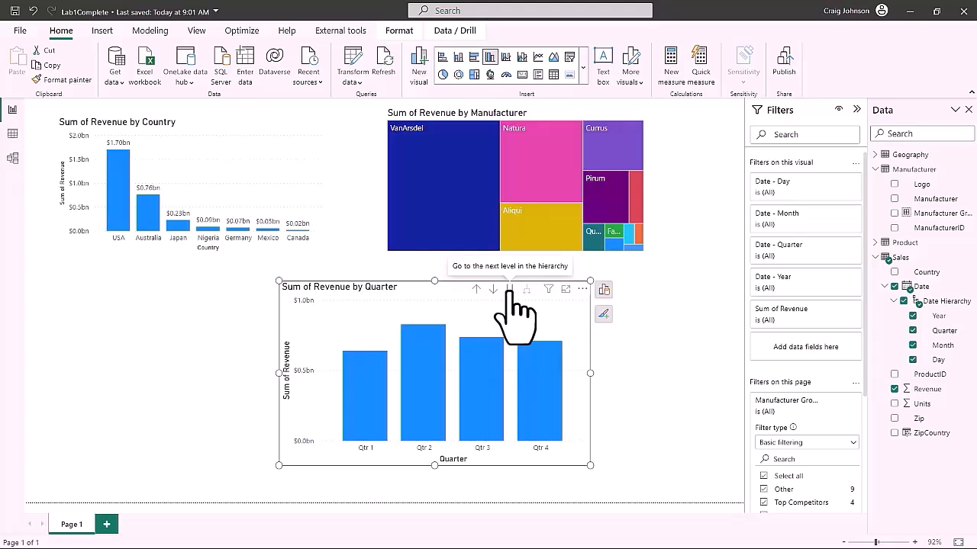
click(510, 290)
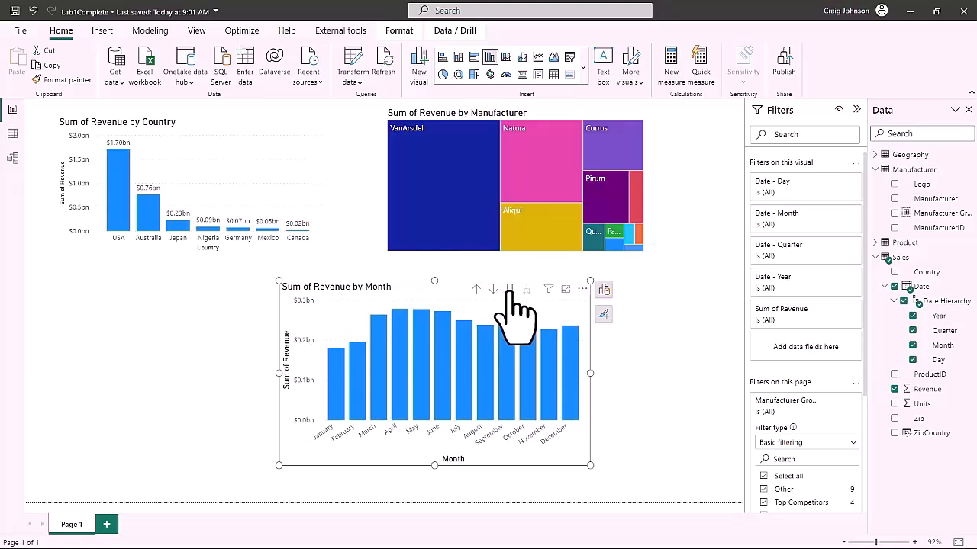
click(510, 290)
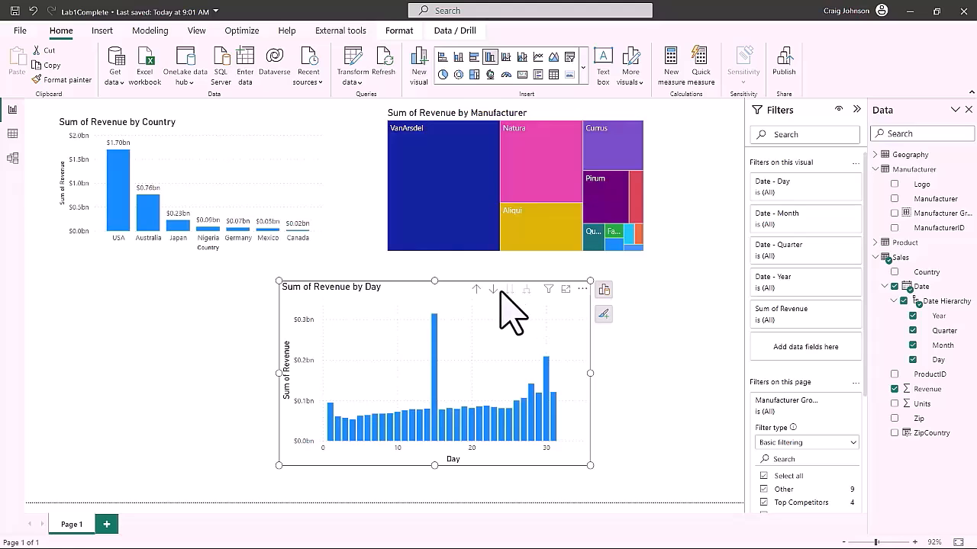
Drill the revenue by day chart back up through Month and Quarter to the Year level
click(476, 289)
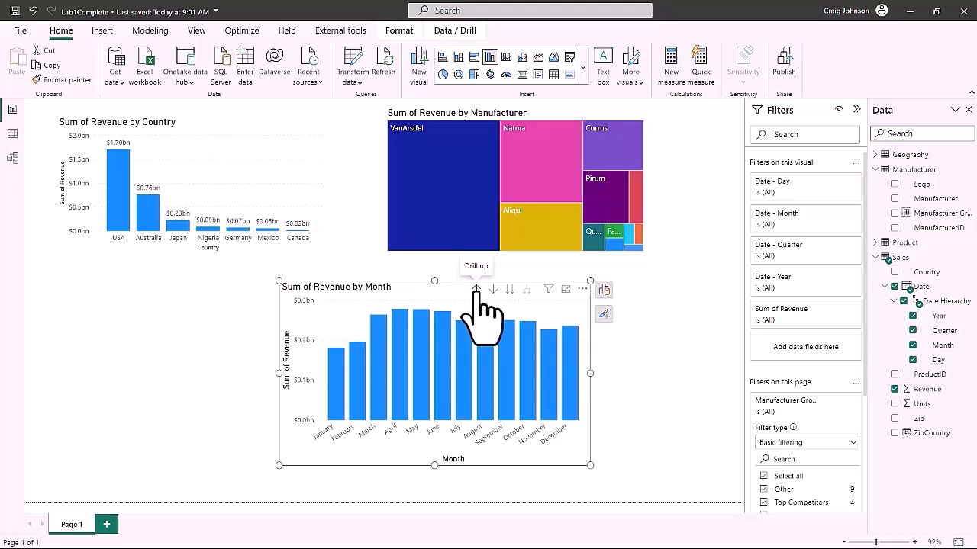
click(475, 289)
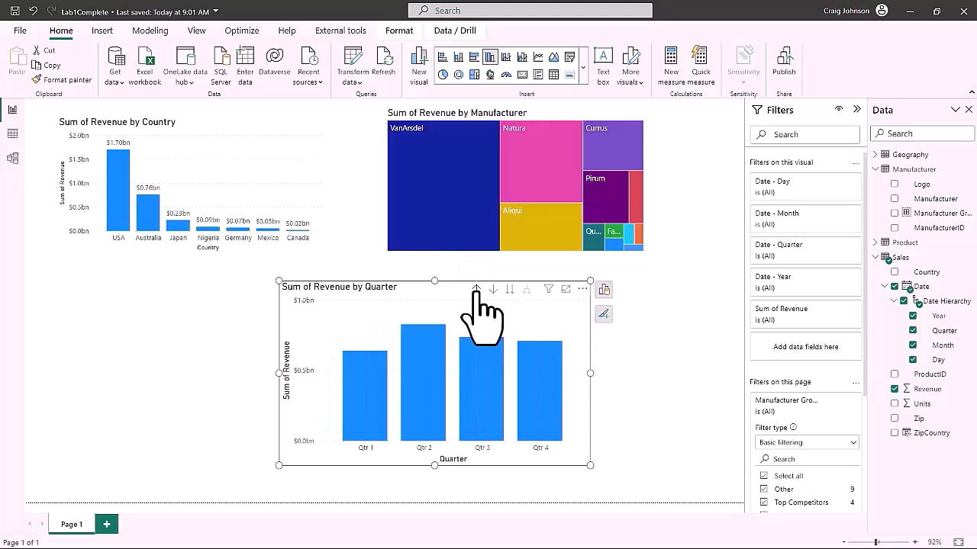
click(475, 289)
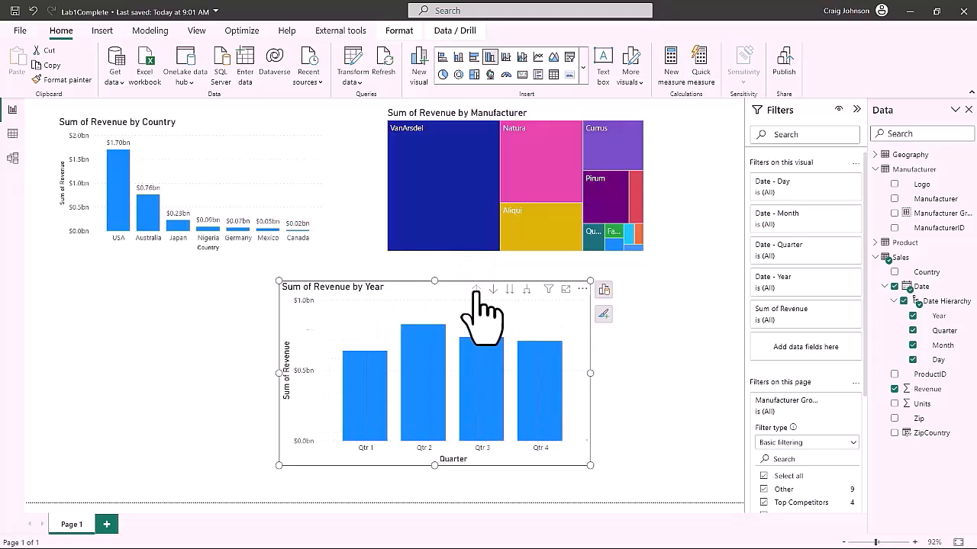
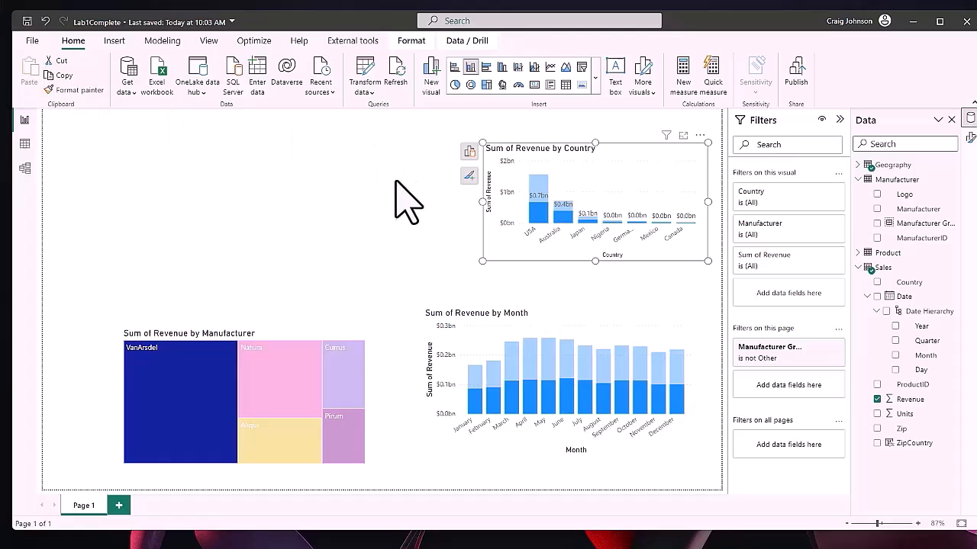
Add a slicer to the empty area above the treemap, using the Manufacturer field from the Manufacturer table
click(341, 183)
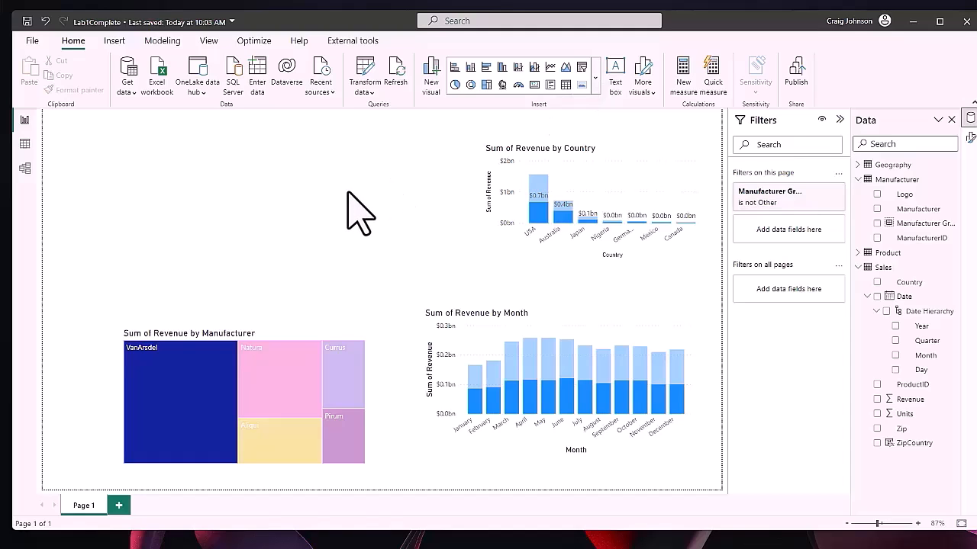
click(582, 69)
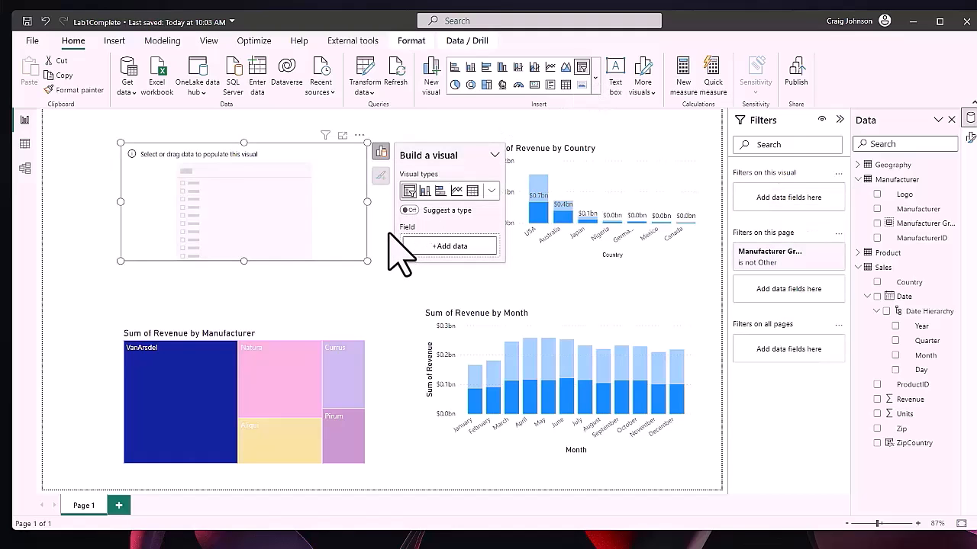
click(447, 246)
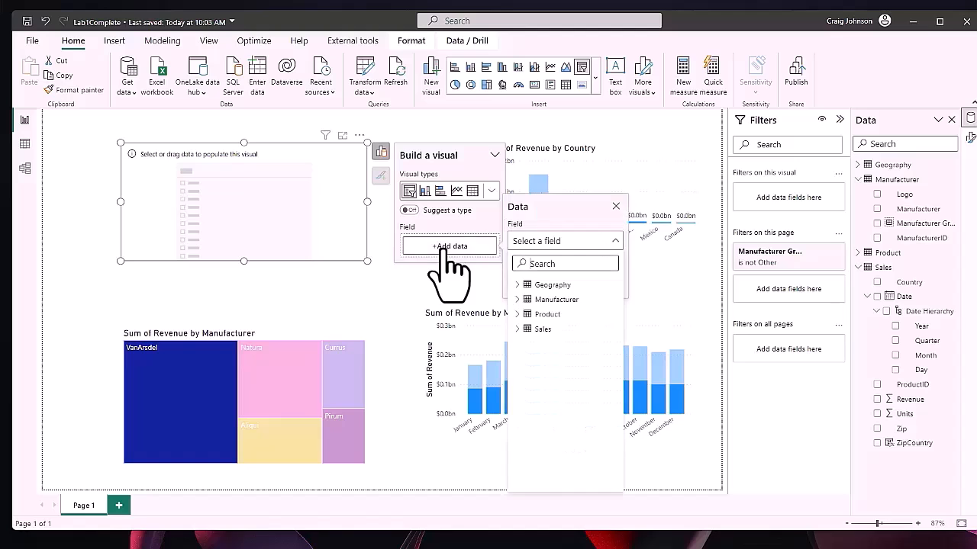
click(517, 300)
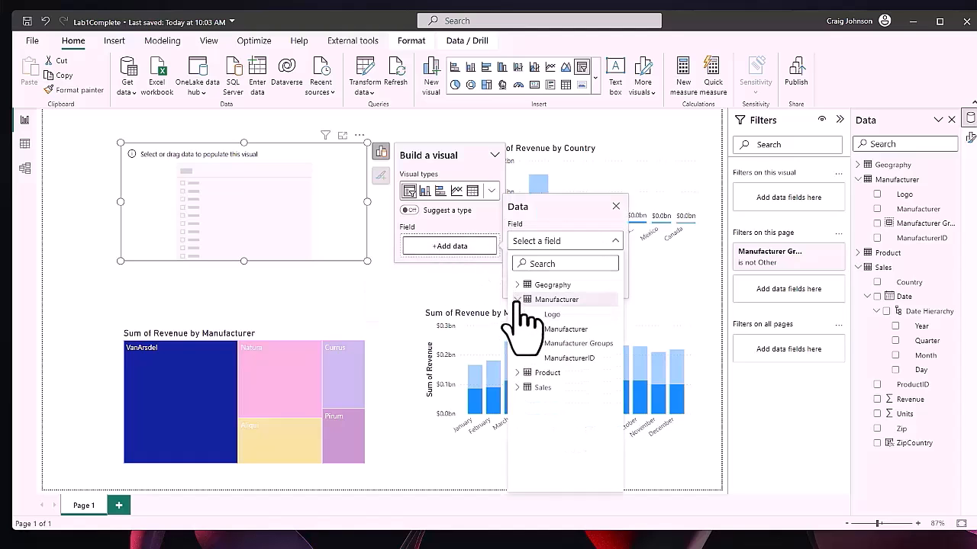
click(564, 329)
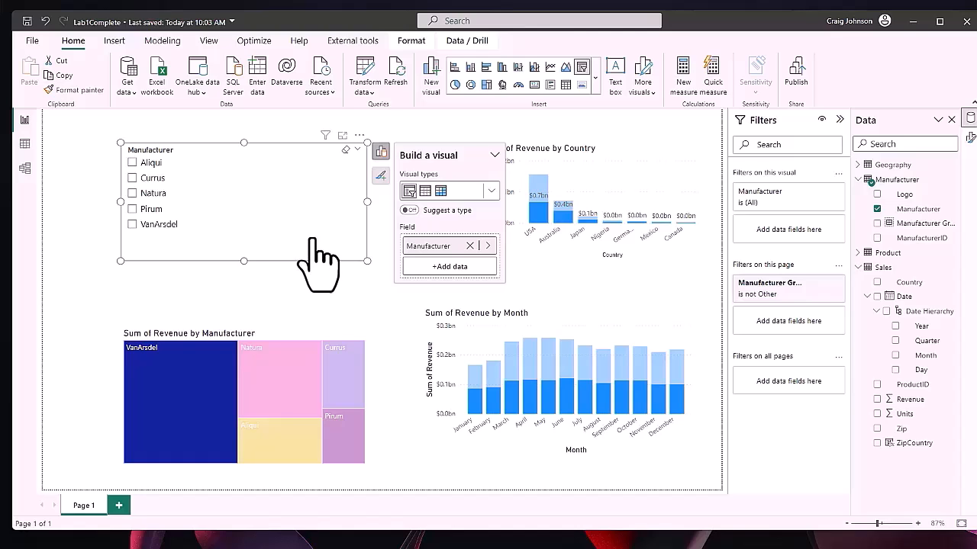
Test the Manufacturer slicer by filtering the page by VanArsdel and by Aliqui, clearing each selection
click(133, 225)
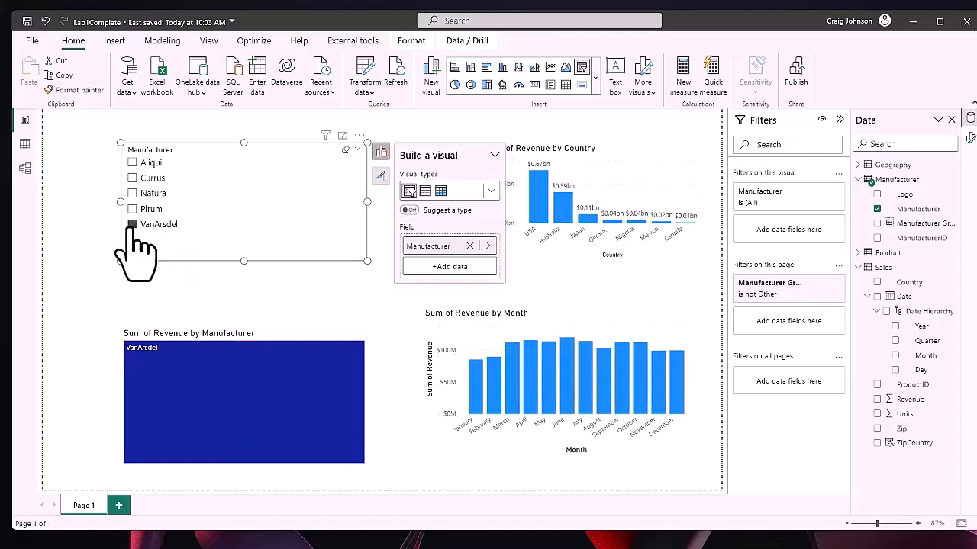
click(277, 301)
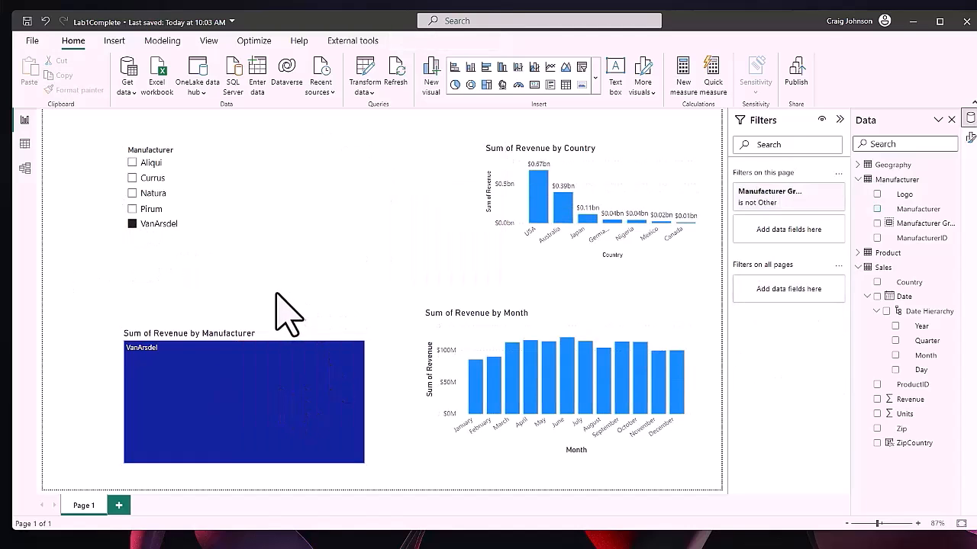
click(139, 228)
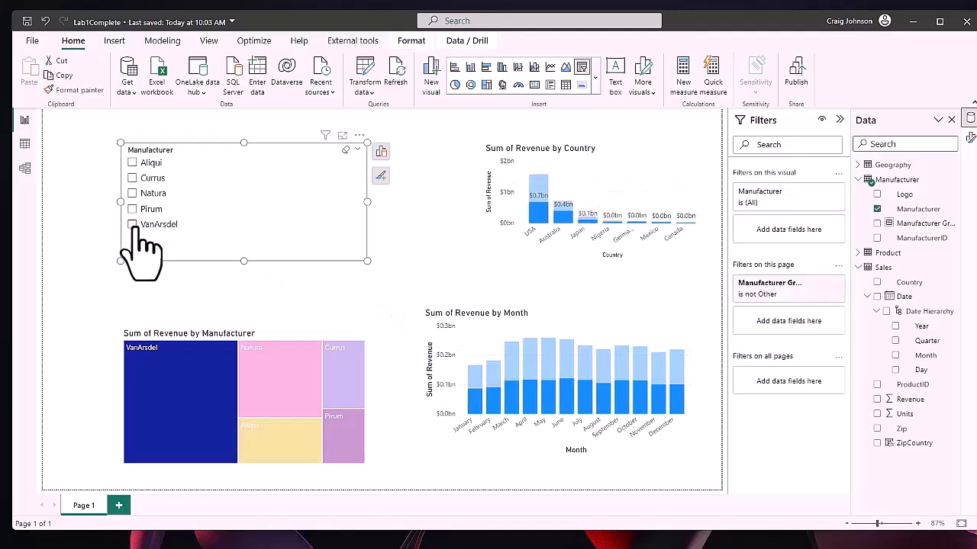
click(135, 227)
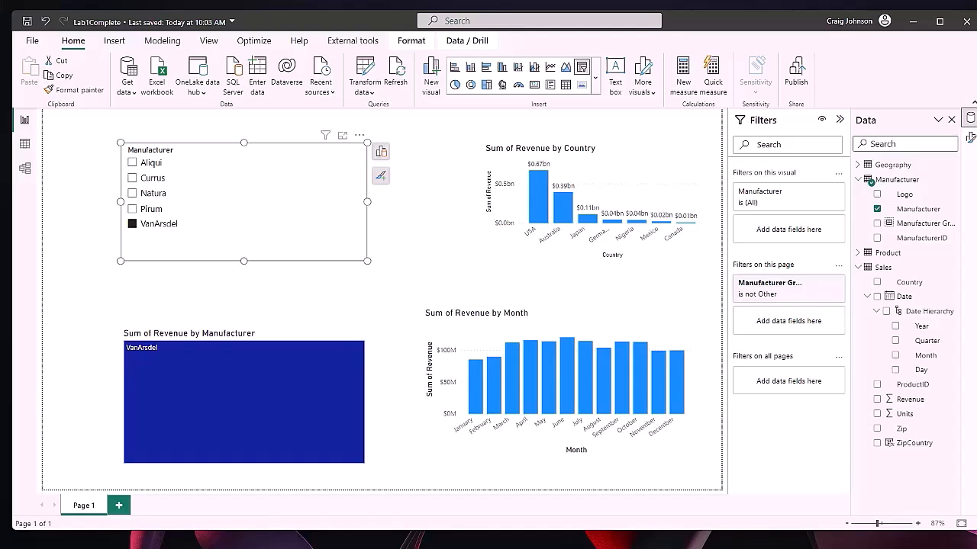
click(327, 171)
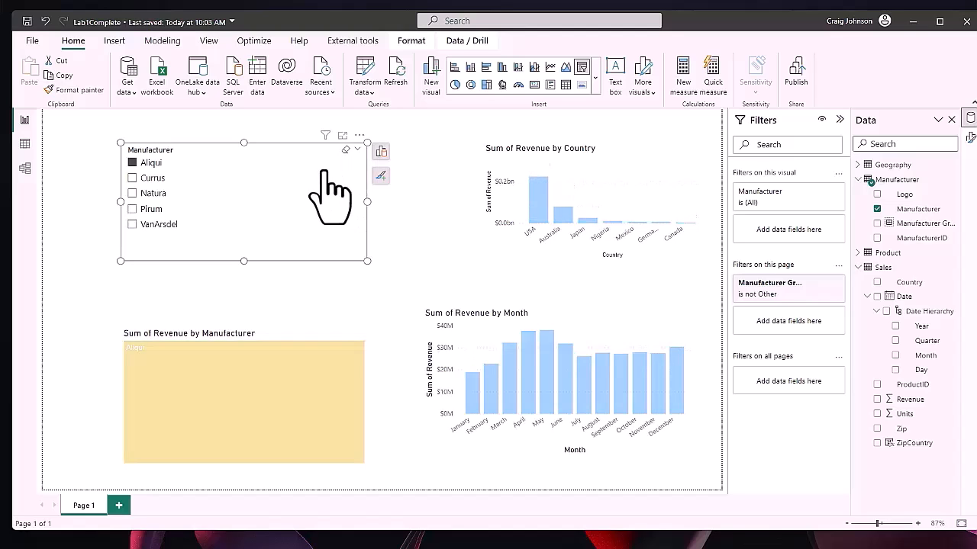
click(132, 163)
Change the Manufacturer slicer's style to Dropdown, then move it to the page's upper-left corner and make it narrower
click(380, 176)
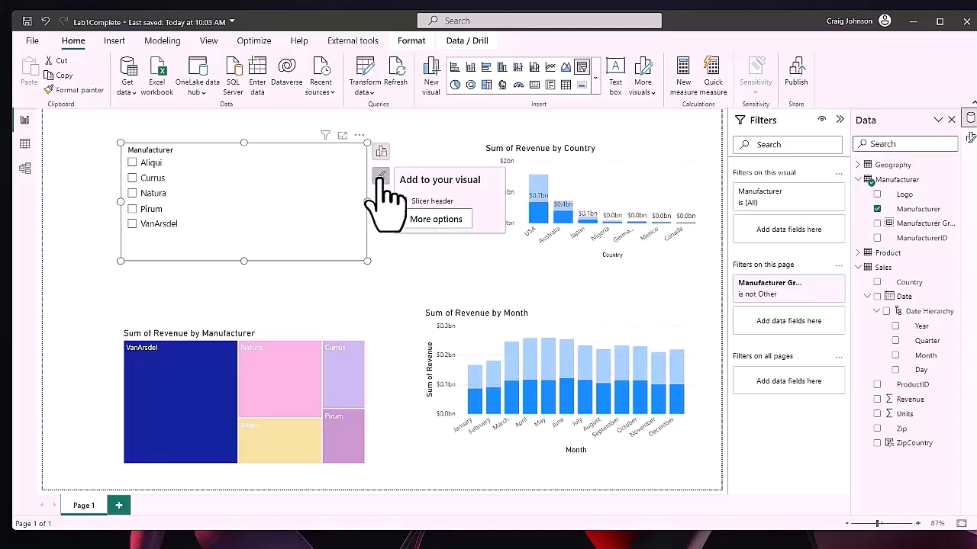
click(426, 219)
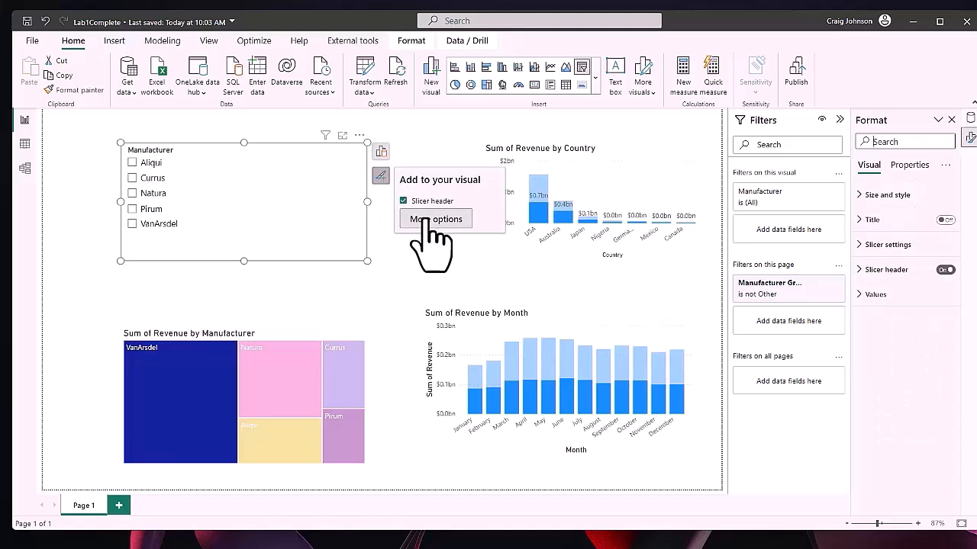
click(860, 246)
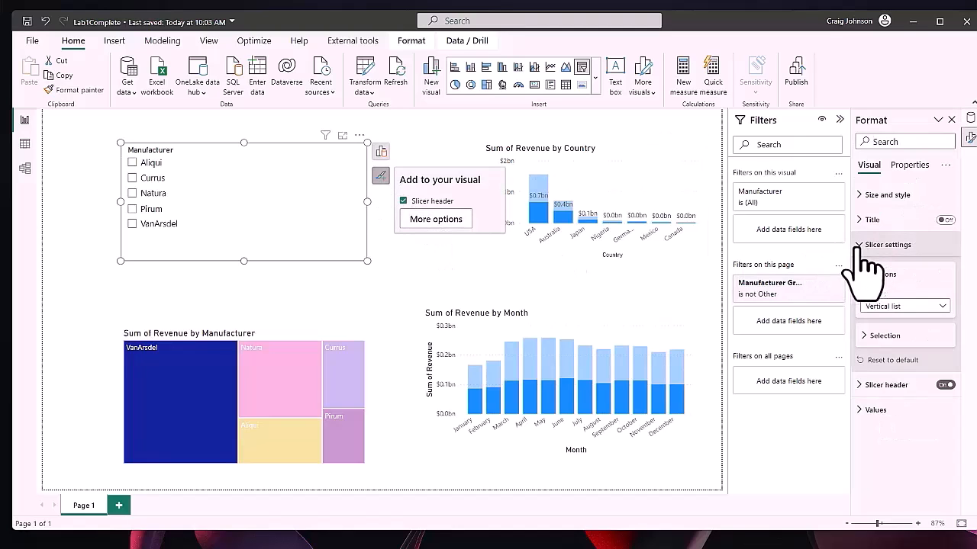
click(939, 308)
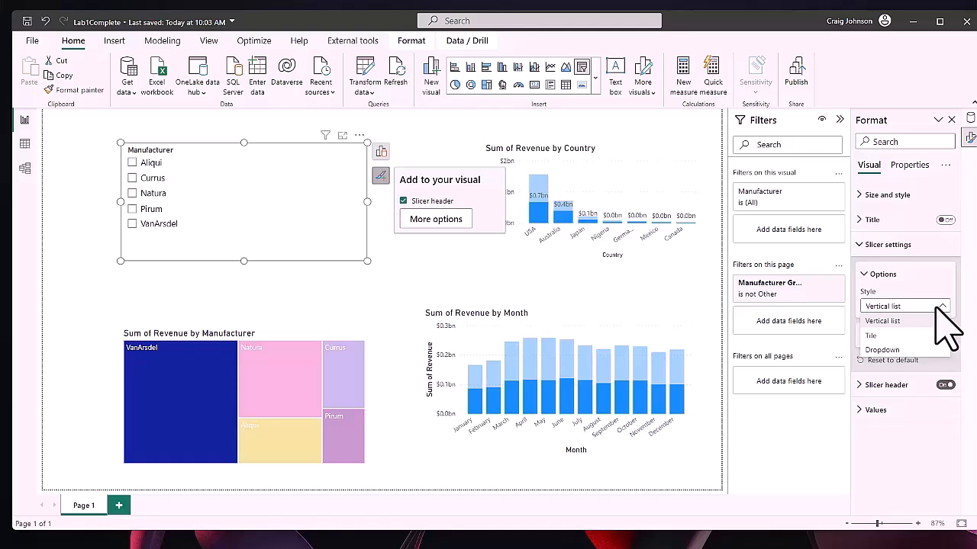
click(885, 351)
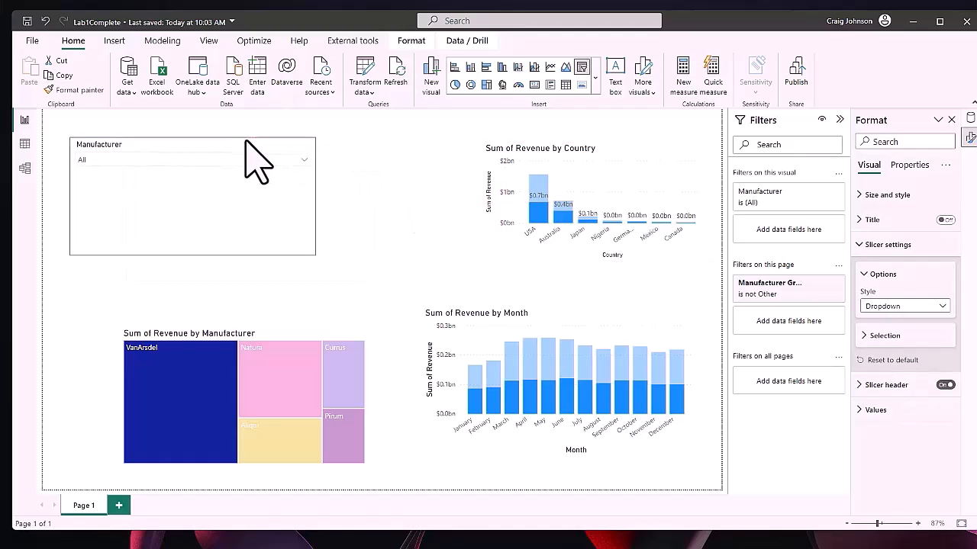
drag(316, 252, 281, 255)
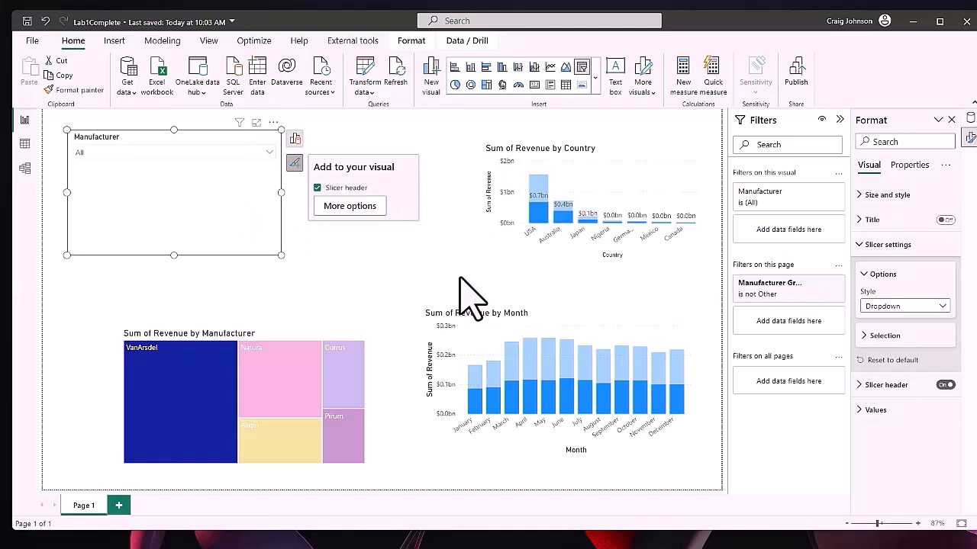
click(421, 269)
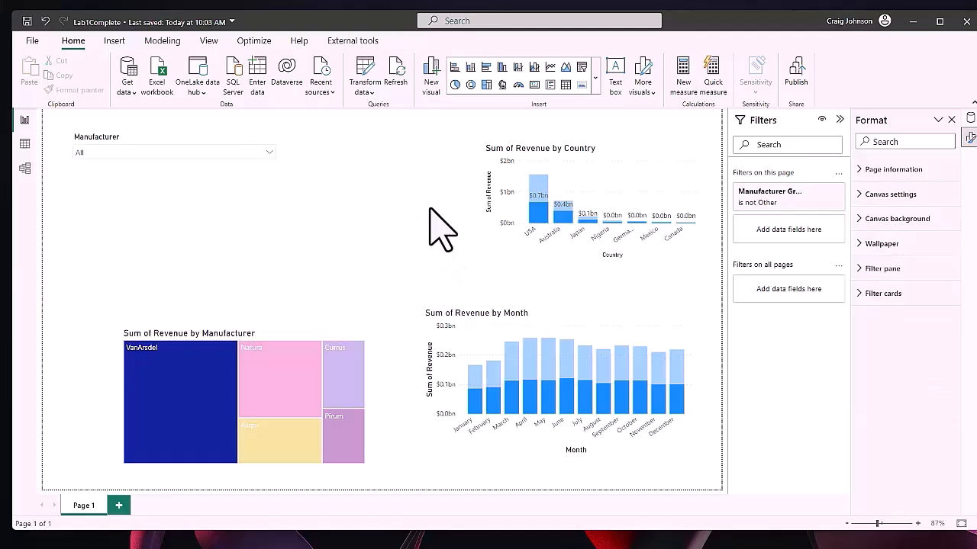
Add a card showing Revenue from the Sales table between the Manufacturer slicer and the country chart, widening it and adjusting its position
click(534, 85)
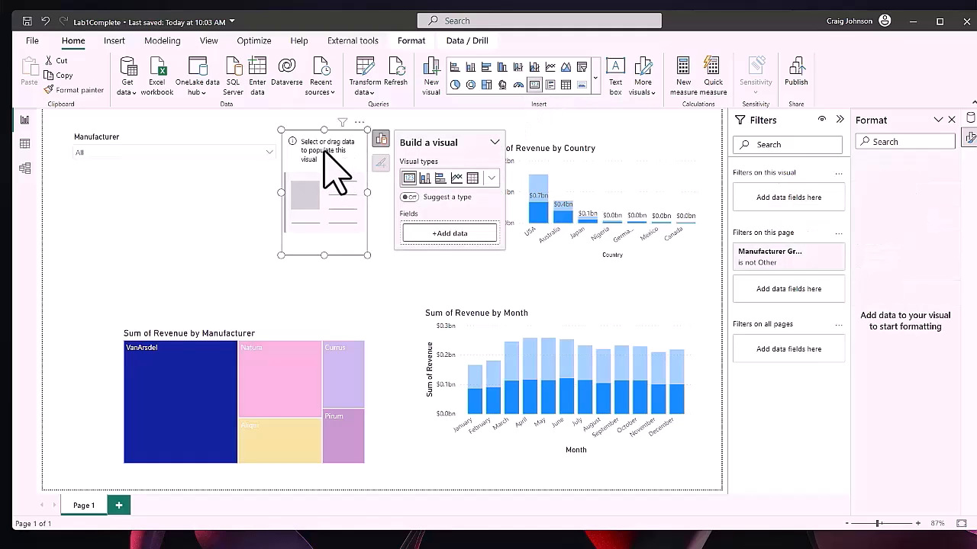
drag(329, 153, 388, 162)
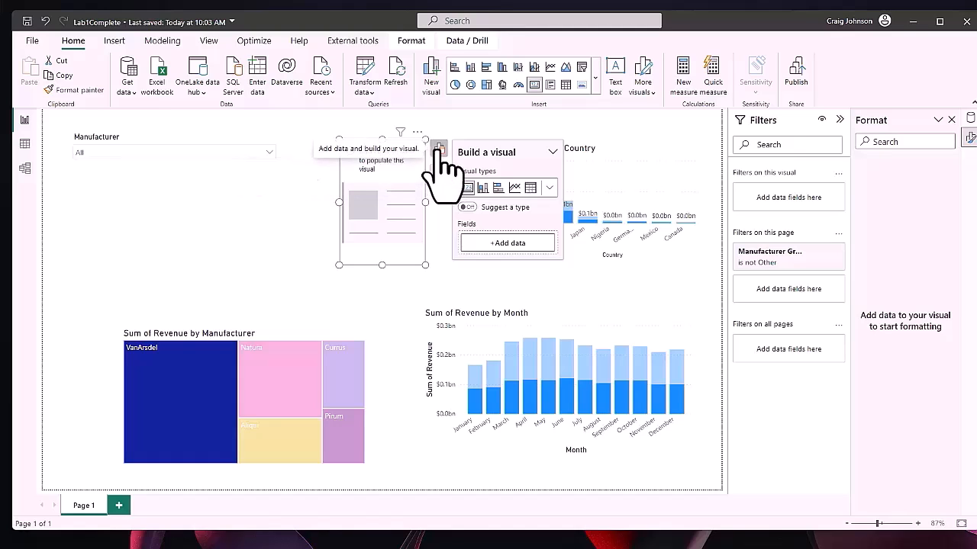
click(438, 146)
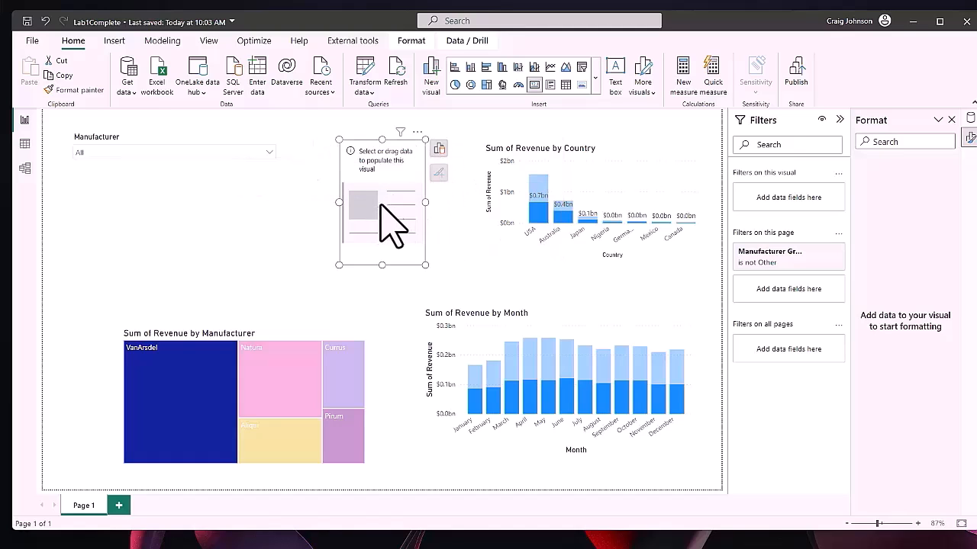
click(438, 146)
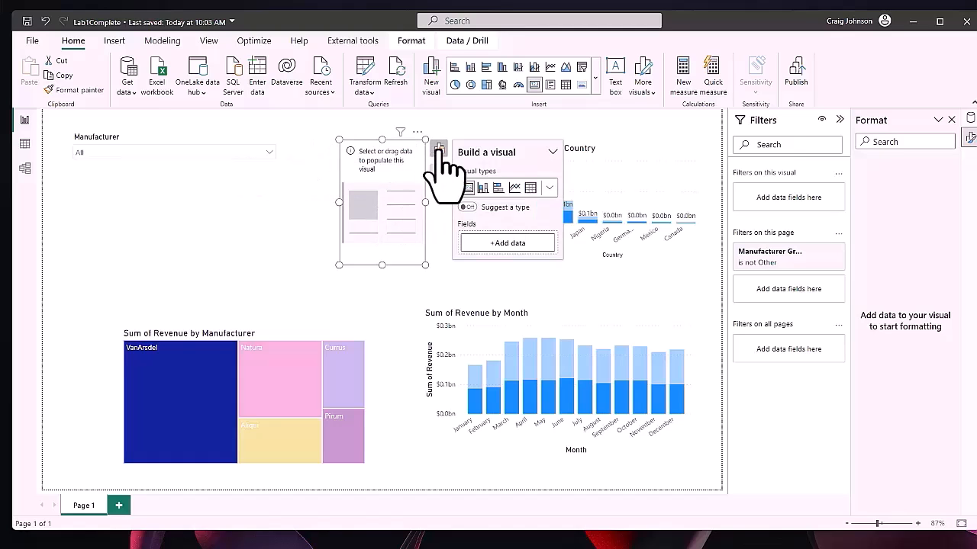
click(504, 242)
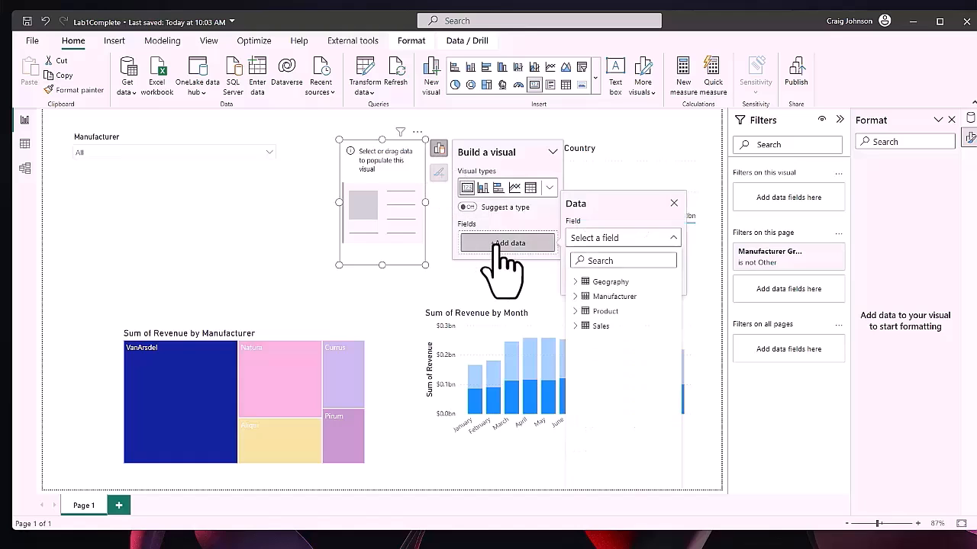
click(582, 326)
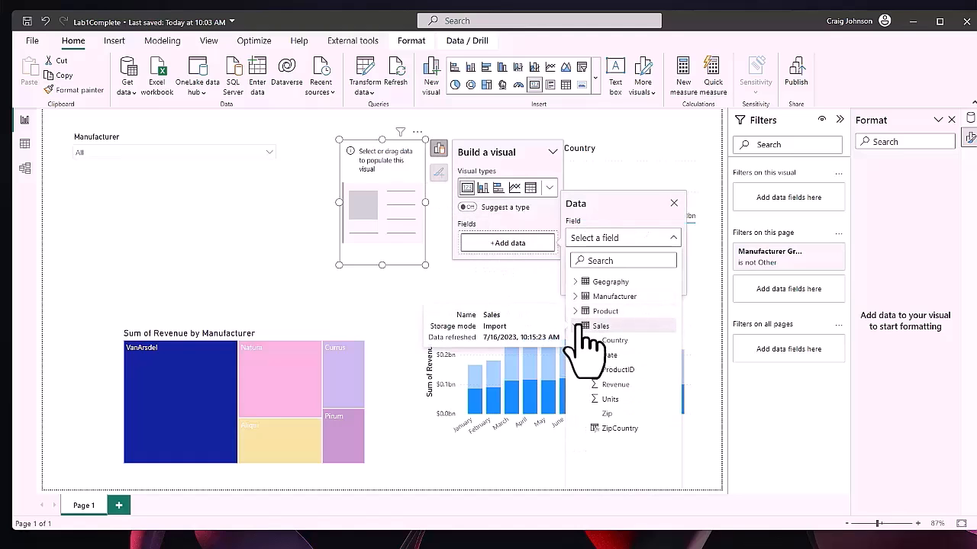
click(614, 385)
drag(426, 266, 481, 272)
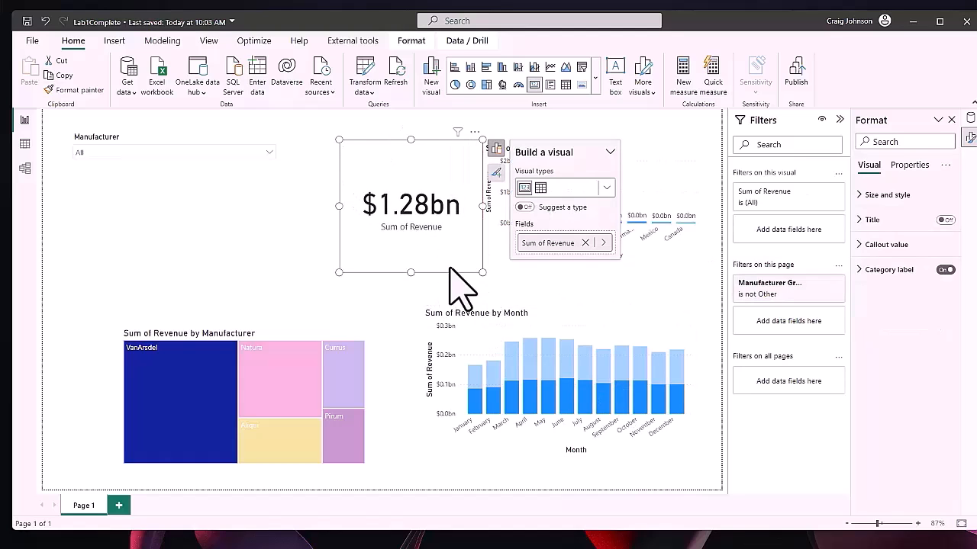
drag(414, 154, 393, 160)
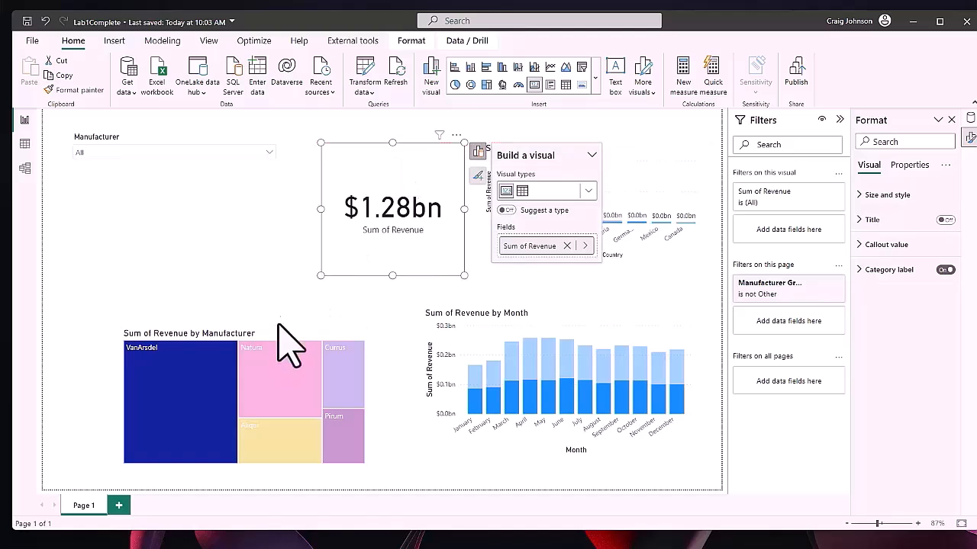
Test the card's response by clearing and reapplying the VanArsdel highlight in the treemap
click(188, 399)
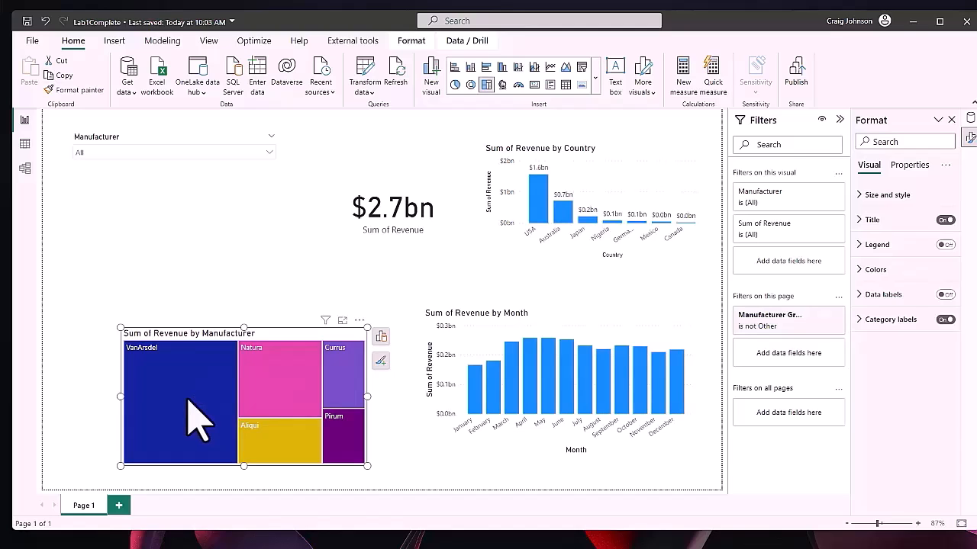
click(195, 420)
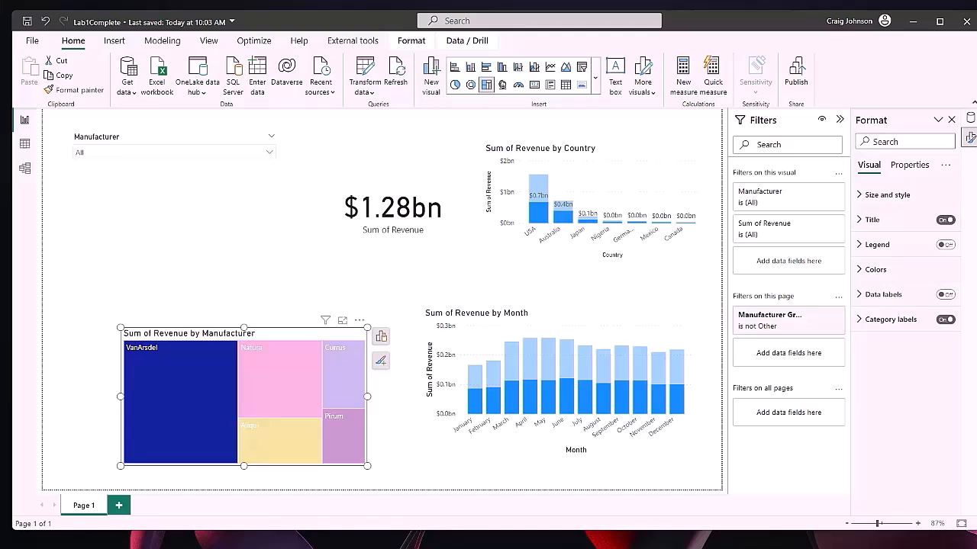
Show the data model's field list and collapse the Manufacturer and Sales tables
click(968, 124)
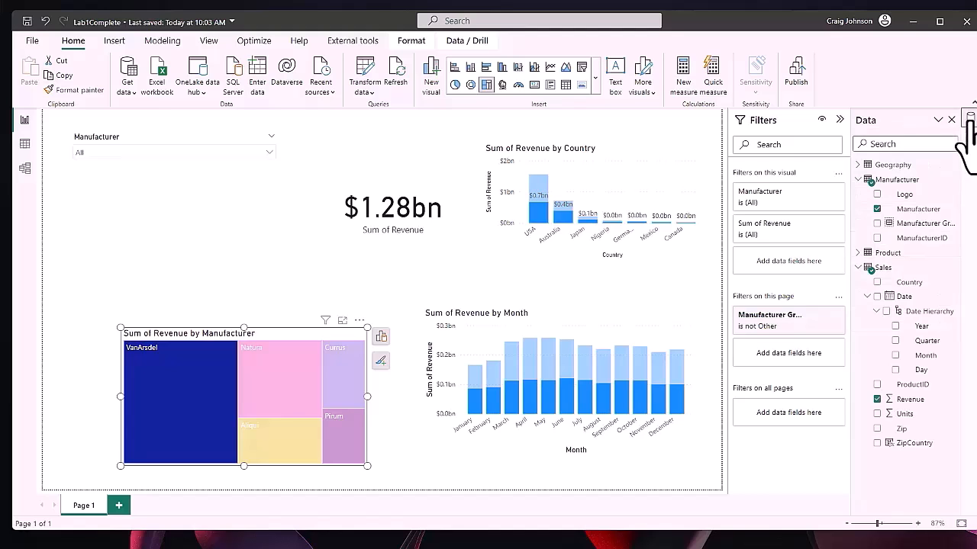
click(867, 182)
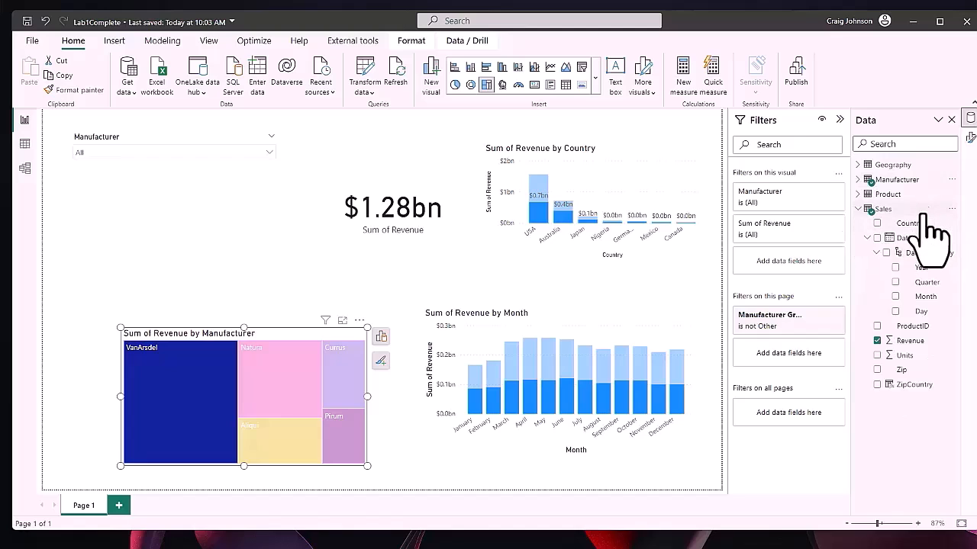
click(865, 210)
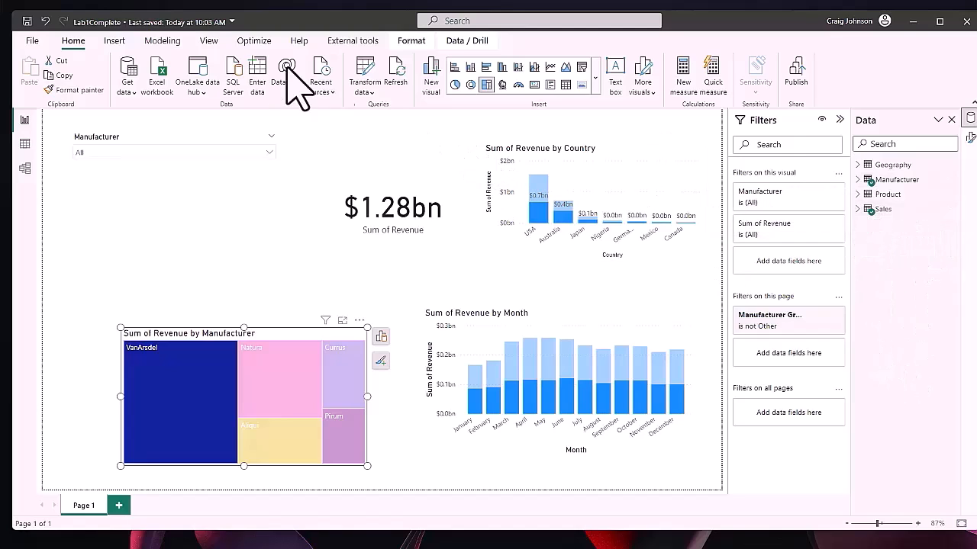
Create a new calculated table and begin its DAX formula with the table name Date
click(114, 42)
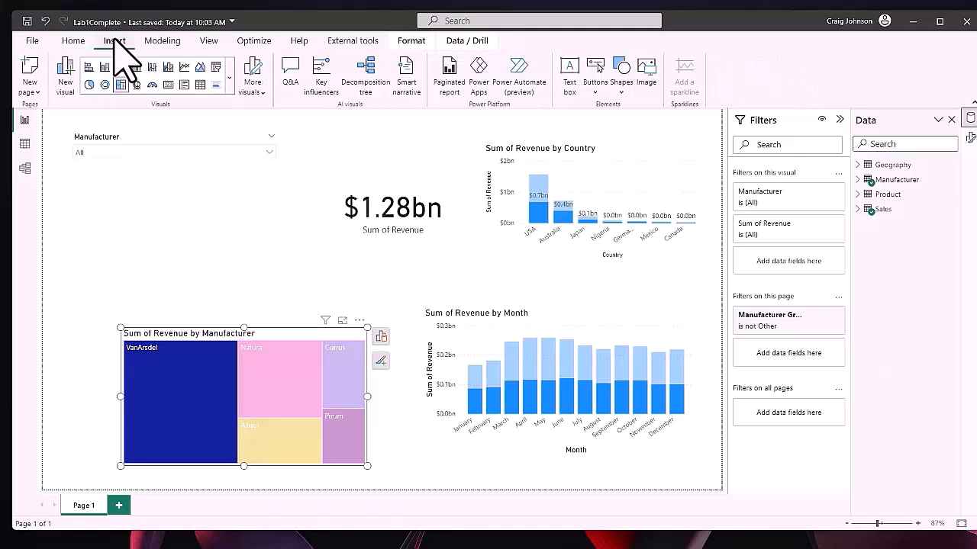
click(170, 43)
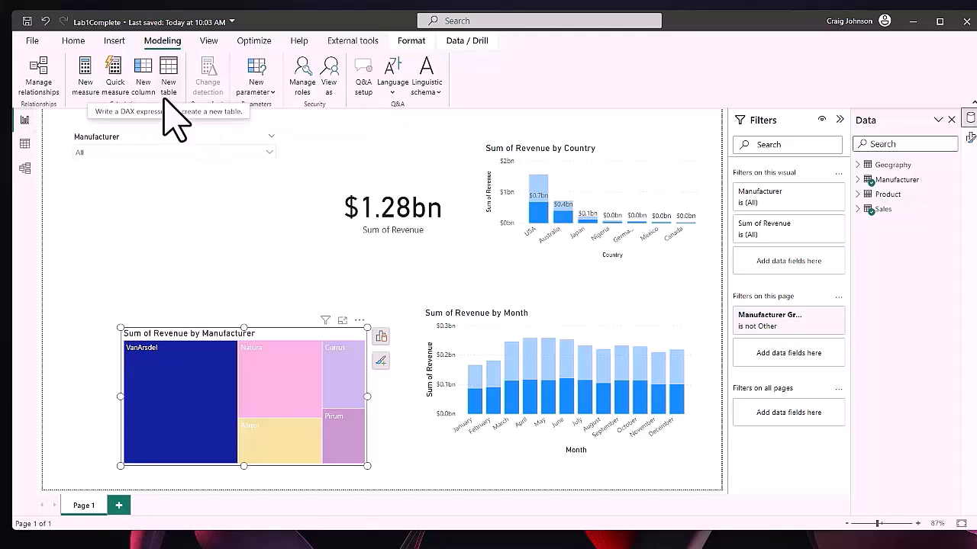
click(168, 73)
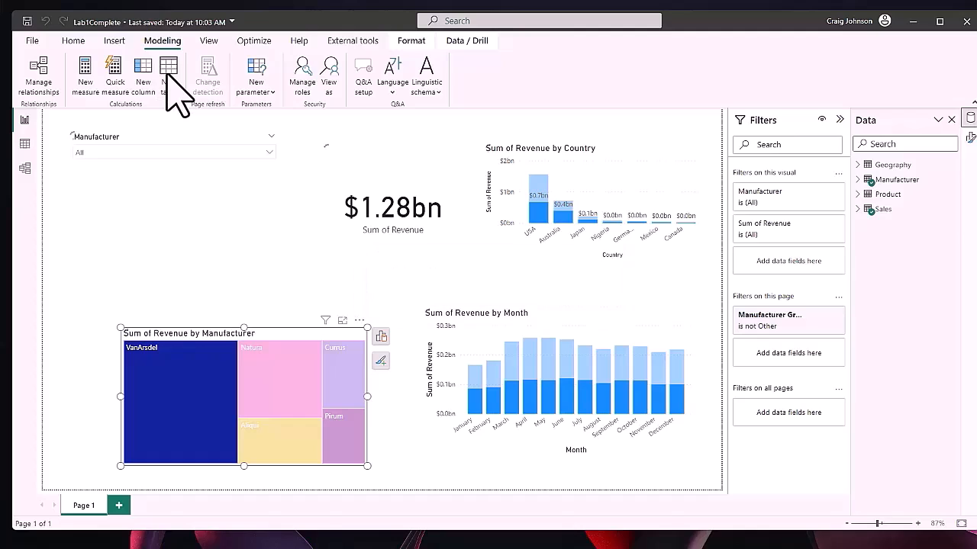
click(167, 76)
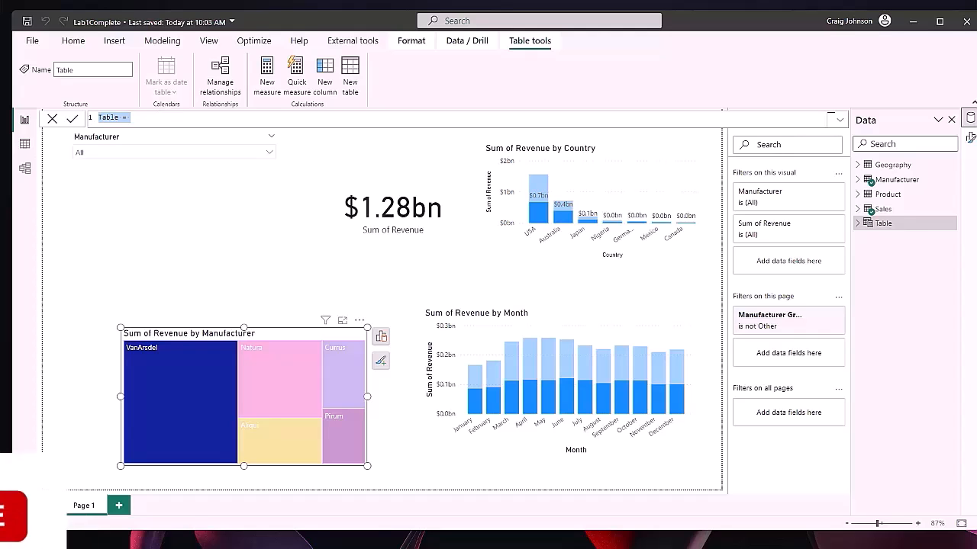
text(Cal)
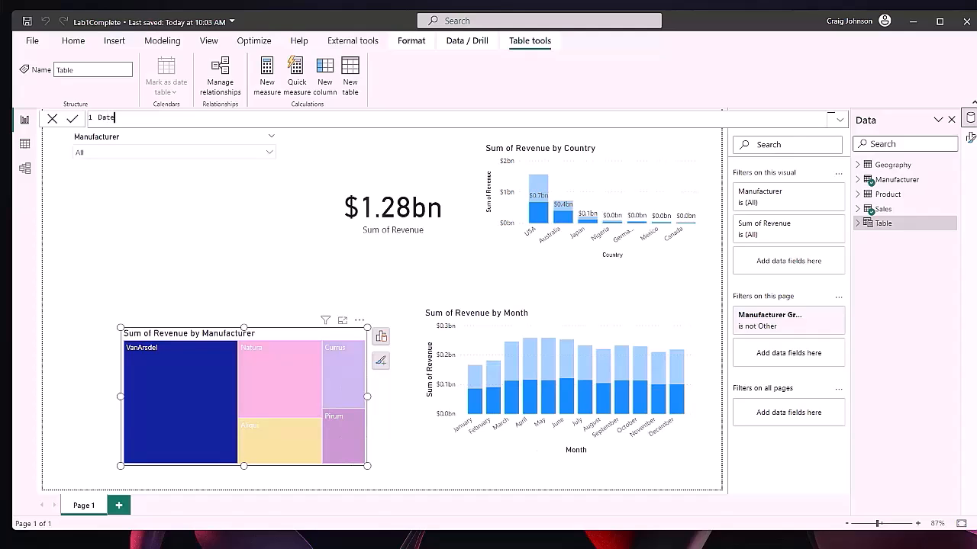
text(= )
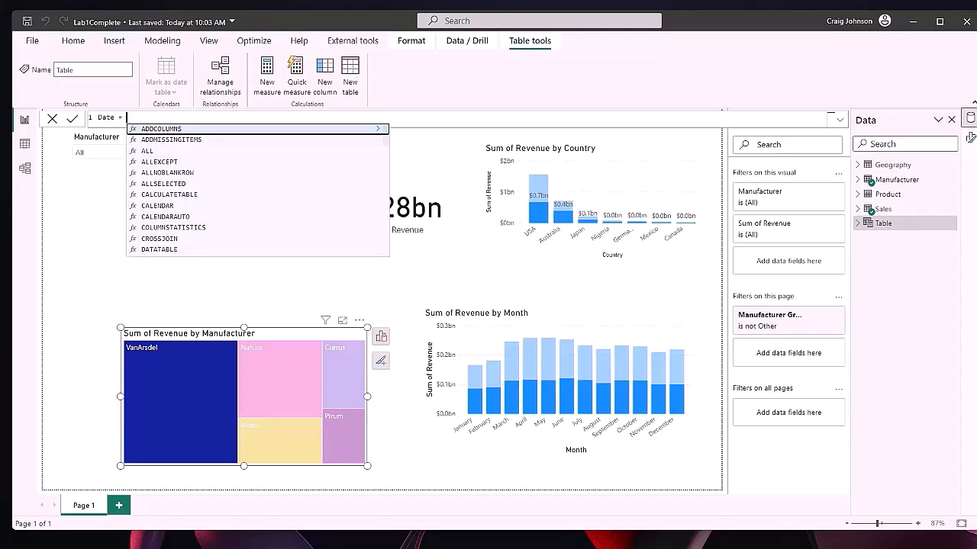
Define the Date table with the CALENDAR function, entering DATE(2014,1,1) as the start date
text(ca)
key(Down)
key(Tab)
text(()
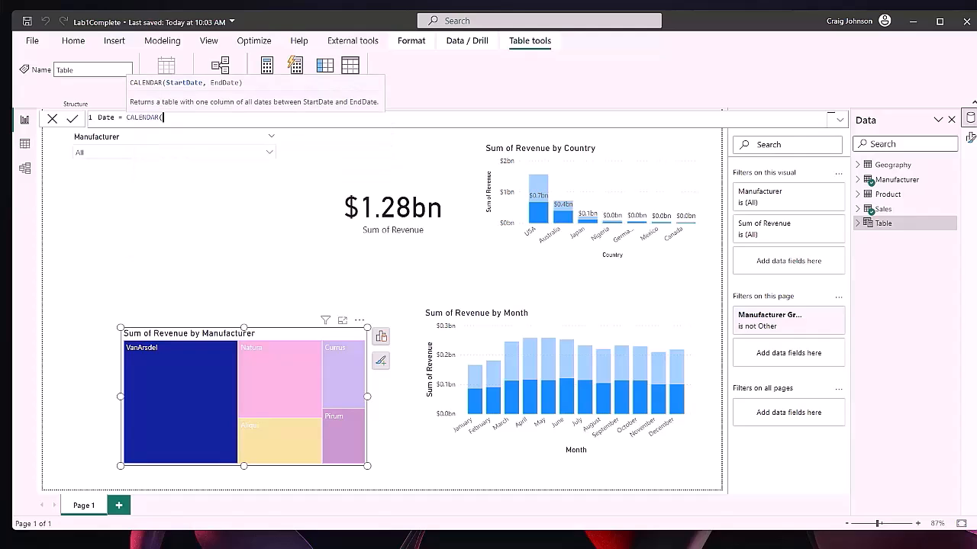
text(date)
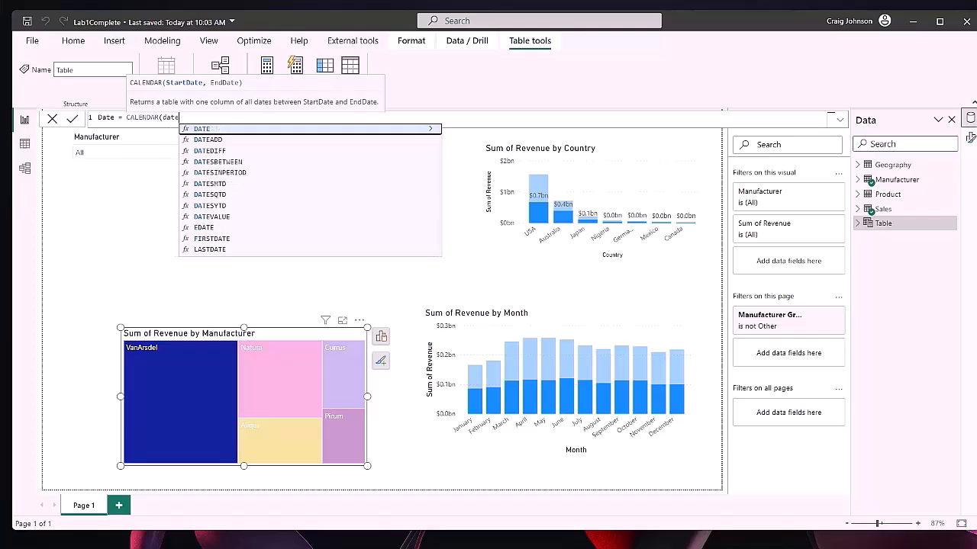
key(Tab)
text(()
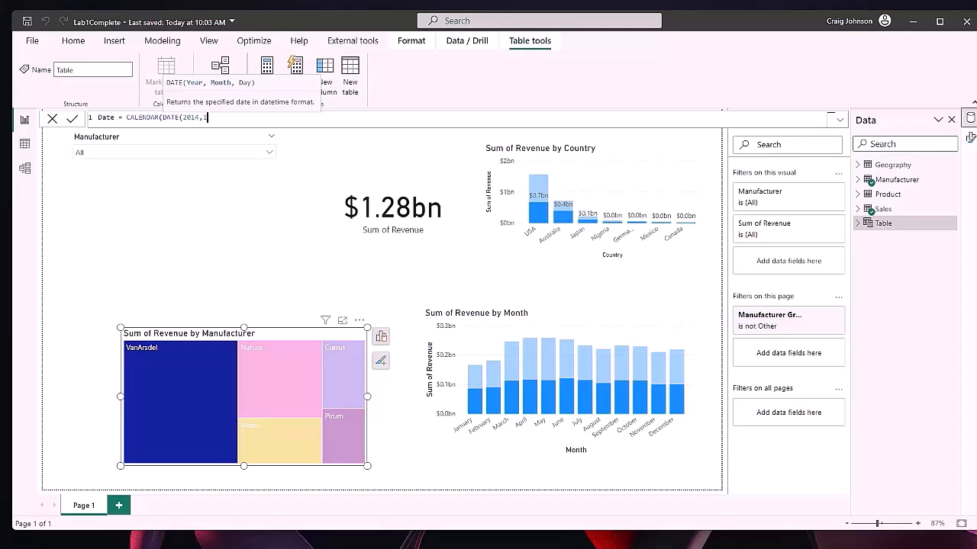
text(2014,1,1))
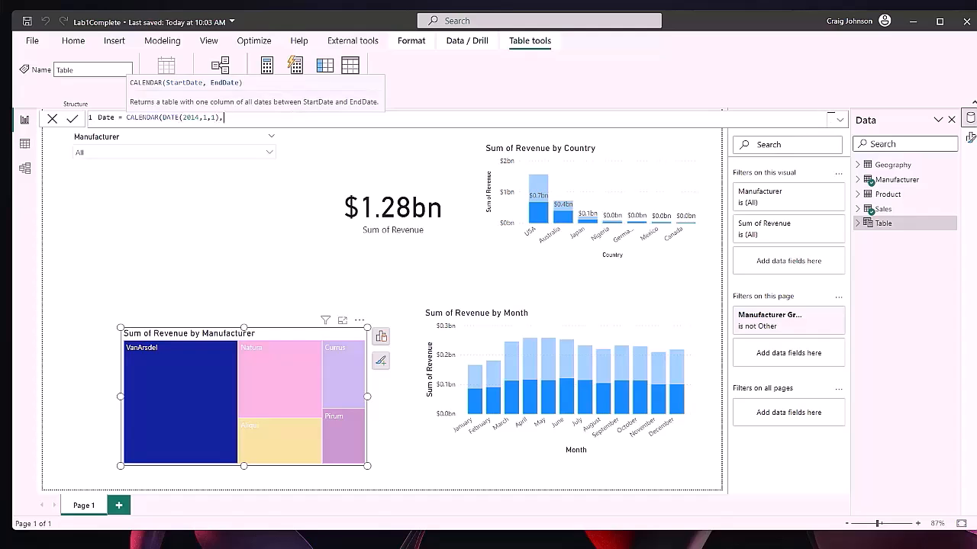
Enter DATE(2022,12,31) as the CALENDAR end date and commit the Date table formula
text(,date)
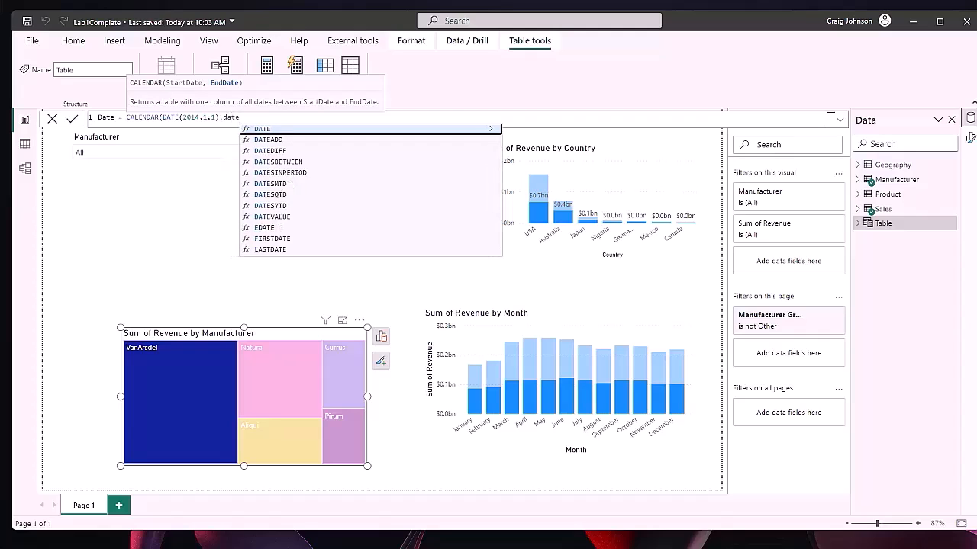
key(Tab)
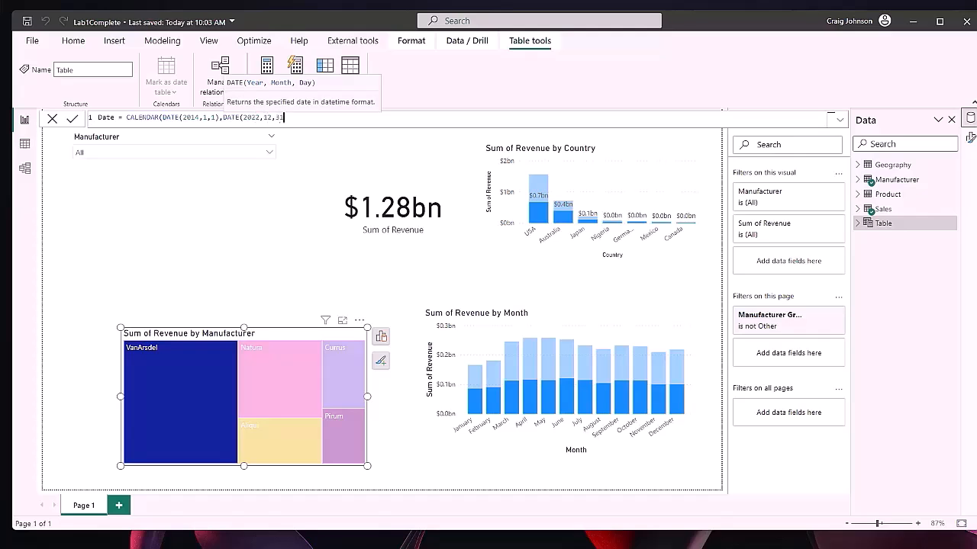
text())
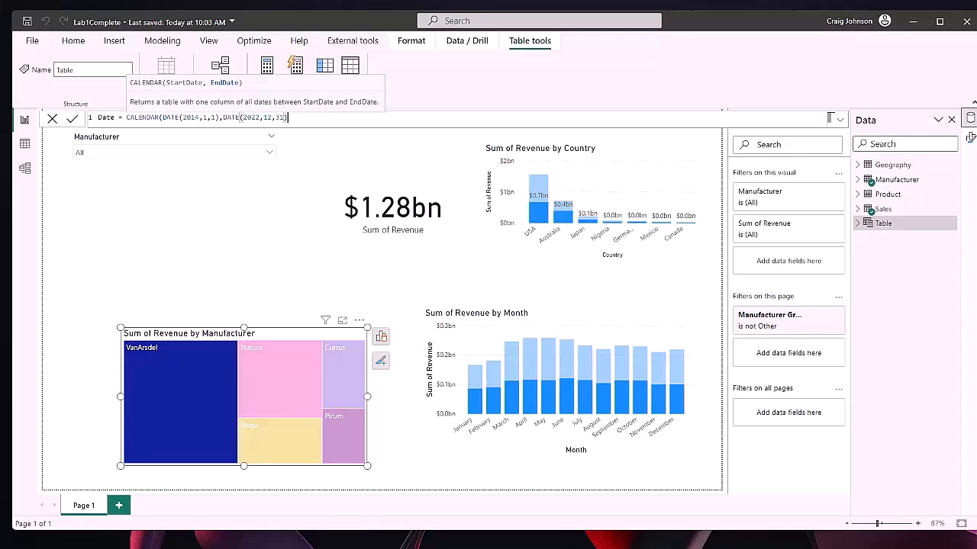
key(Return)
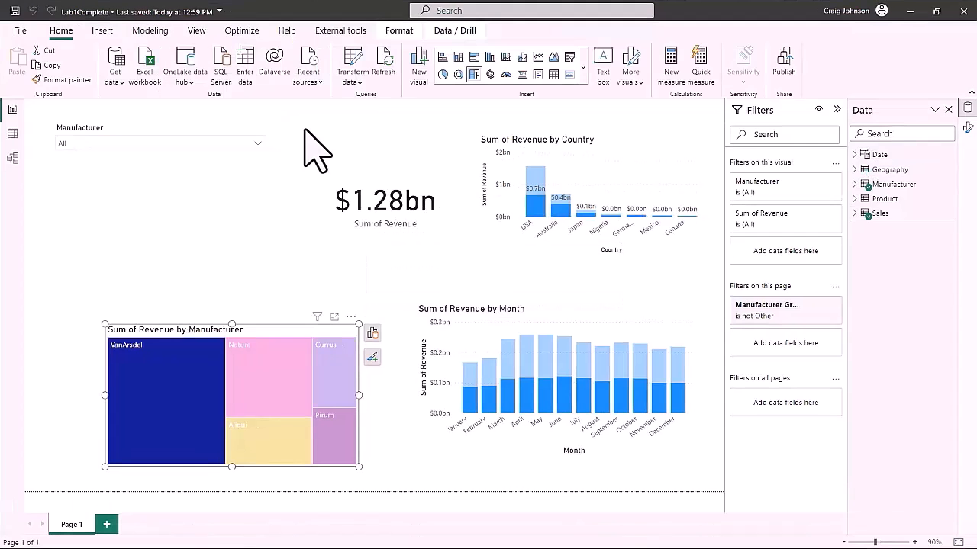
Display the Date table's rows in Data view and change its Date column's data type to Date
click(901, 155)
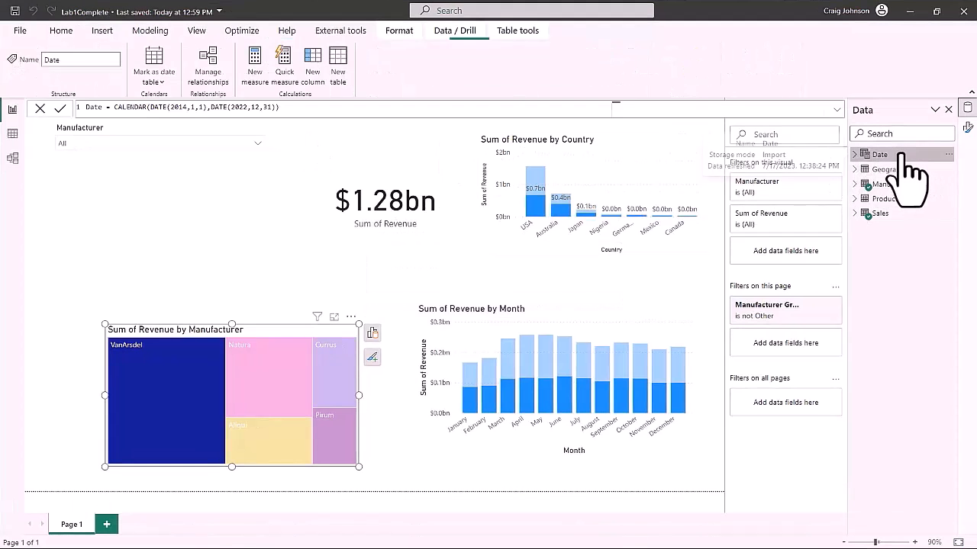
click(12, 133)
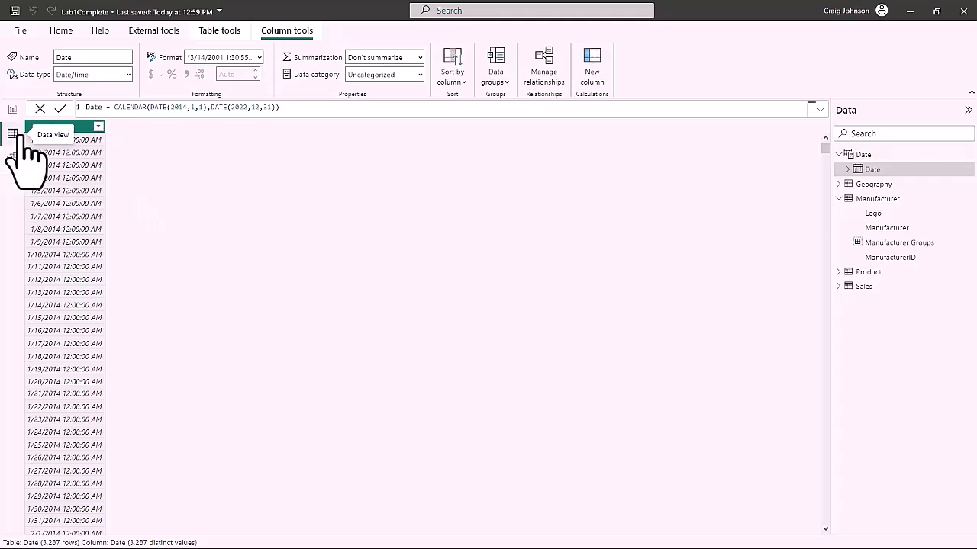
click(128, 74)
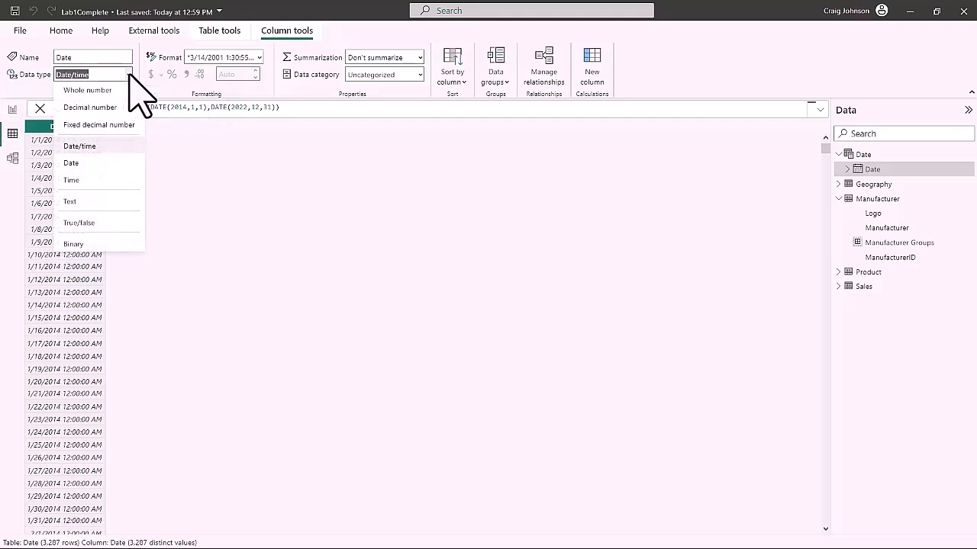
click(71, 162)
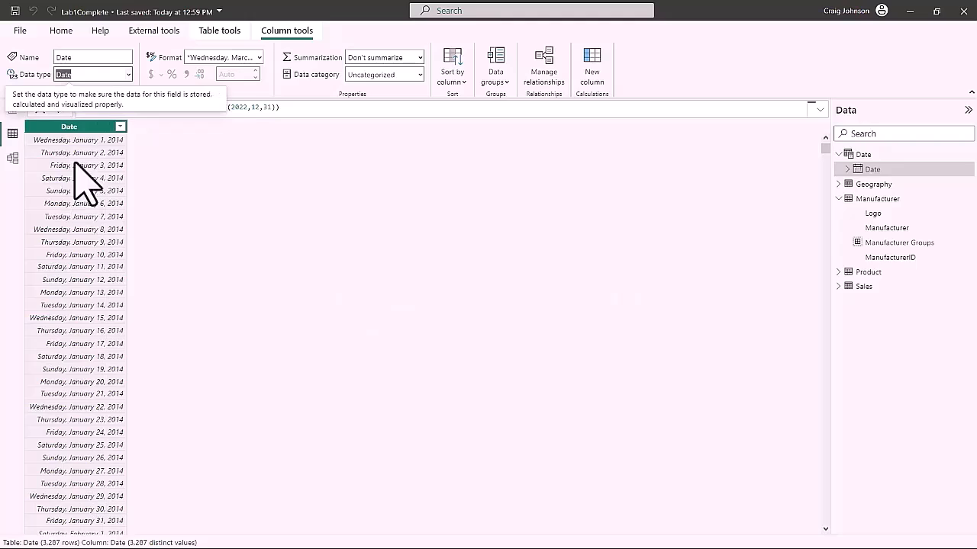
In the model diagram, move the Date table closer to Product and relate its Date column to the Date column in Sales
click(13, 159)
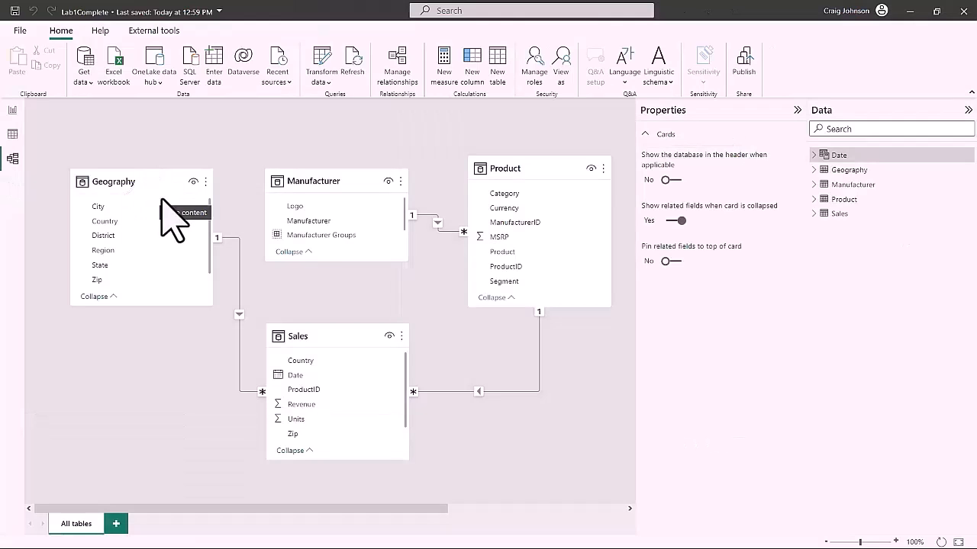
drag(303, 508, 419, 509)
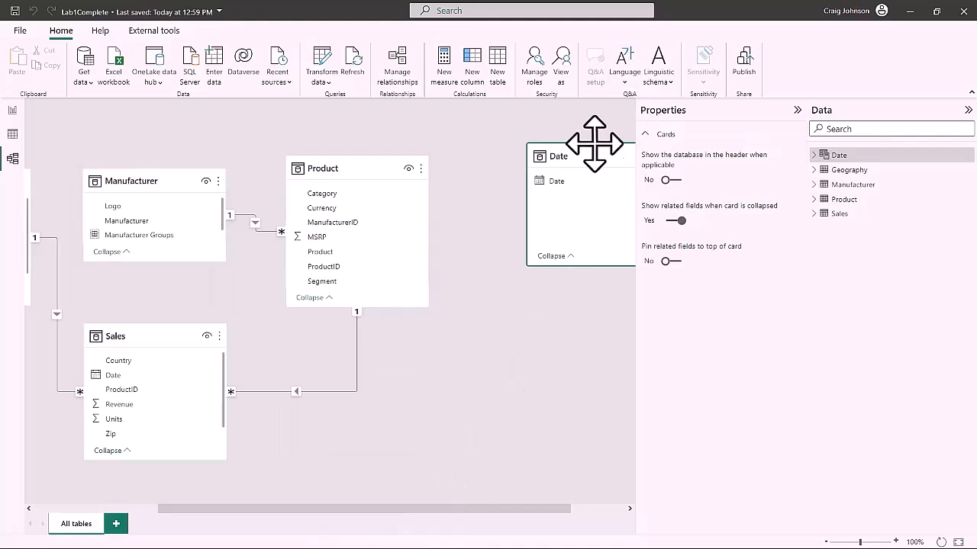
drag(580, 149, 530, 189)
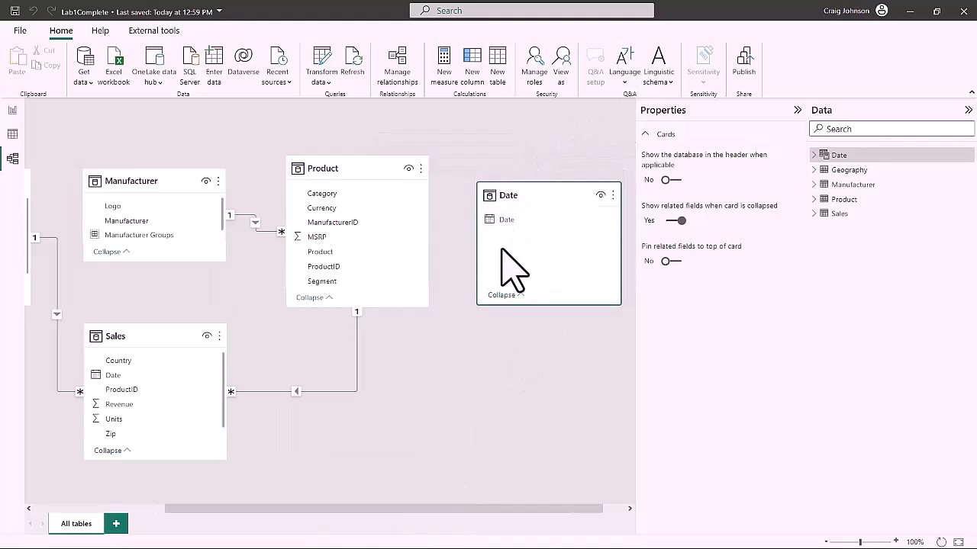
drag(500, 220, 143, 379)
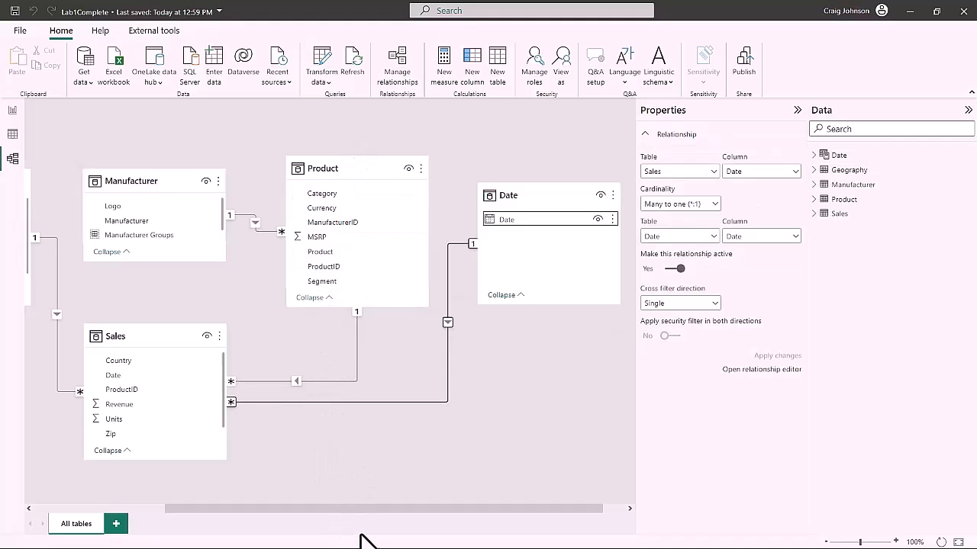
Compact the model diagram by shrinking the Geography and Product tables and moving Sales, Manufacturer and Product closer to Geography
drag(348, 508, 209, 499)
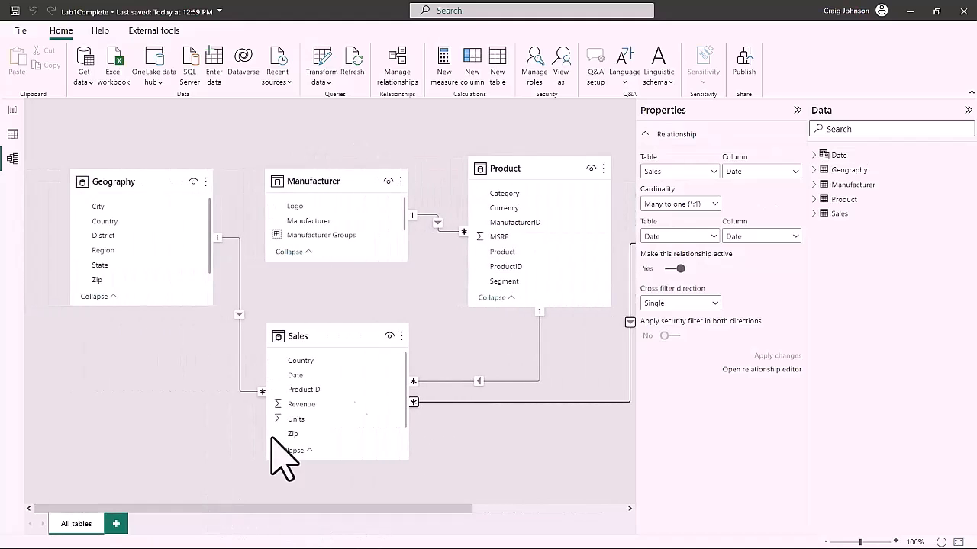
drag(213, 305, 189, 298)
drag(328, 336, 303, 367)
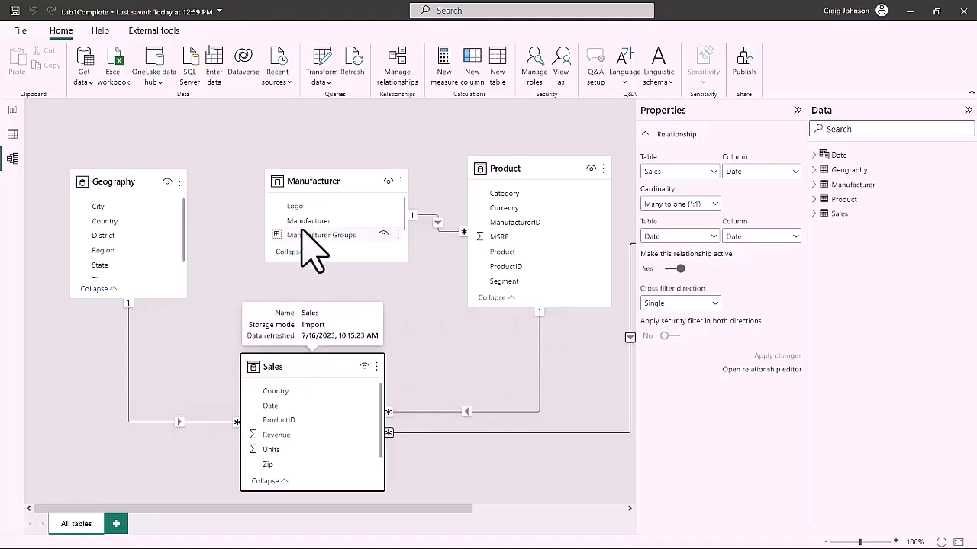
drag(318, 181, 271, 194)
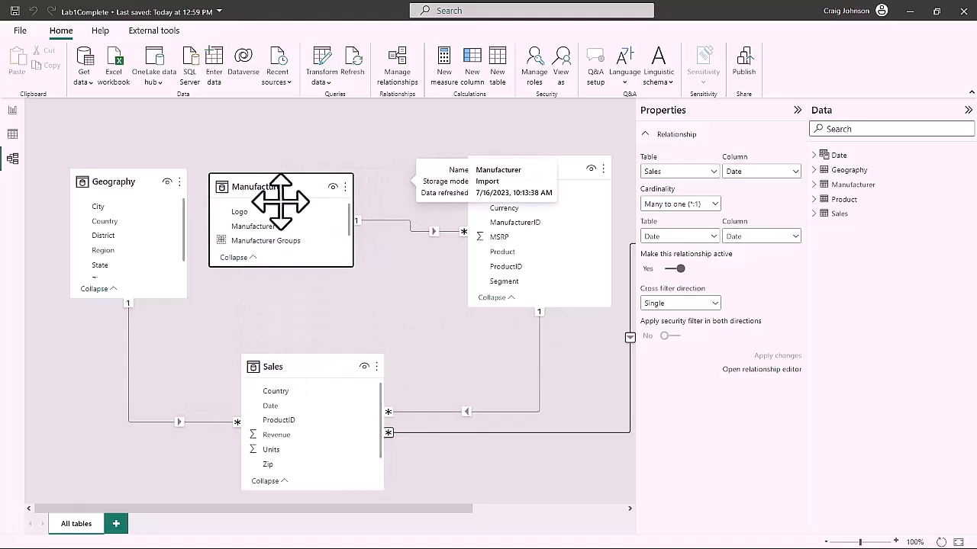
drag(534, 171, 446, 124)
drag(521, 295, 490, 281)
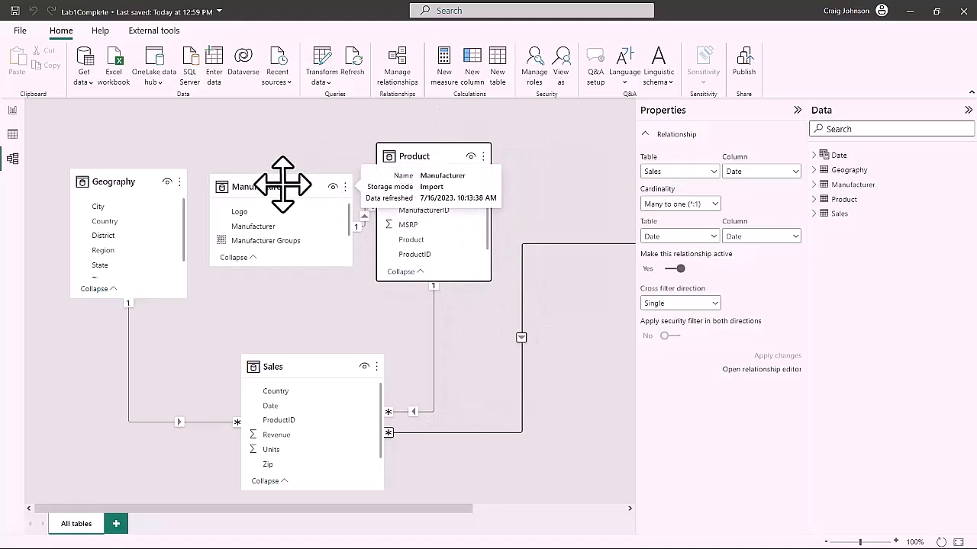
Arrange Product directly above Sales in the model diagram, with Manufacturer to the right of Product and Date below Manufacturer
drag(284, 186, 283, 130)
drag(427, 161, 294, 213)
drag(292, 156, 473, 156)
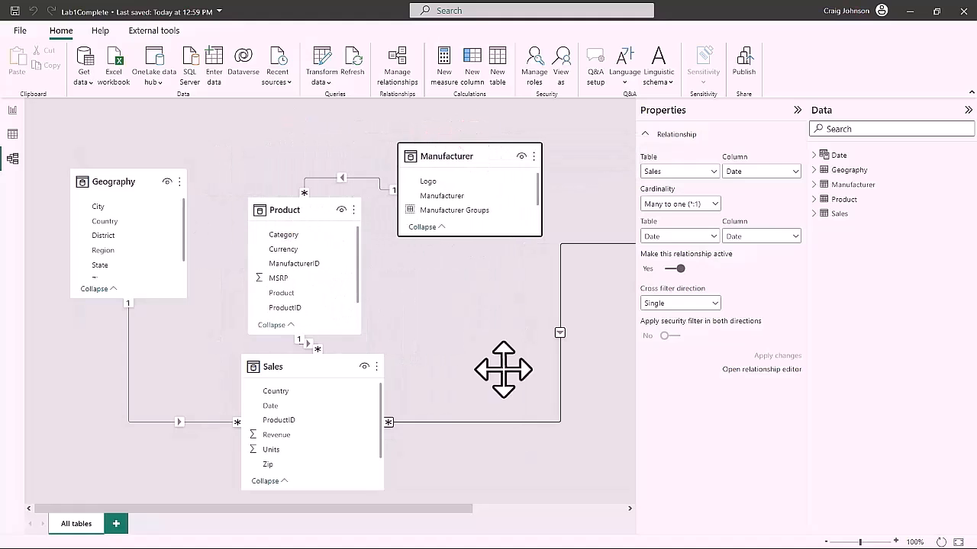
drag(427, 508, 515, 508)
drag(596, 194, 505, 285)
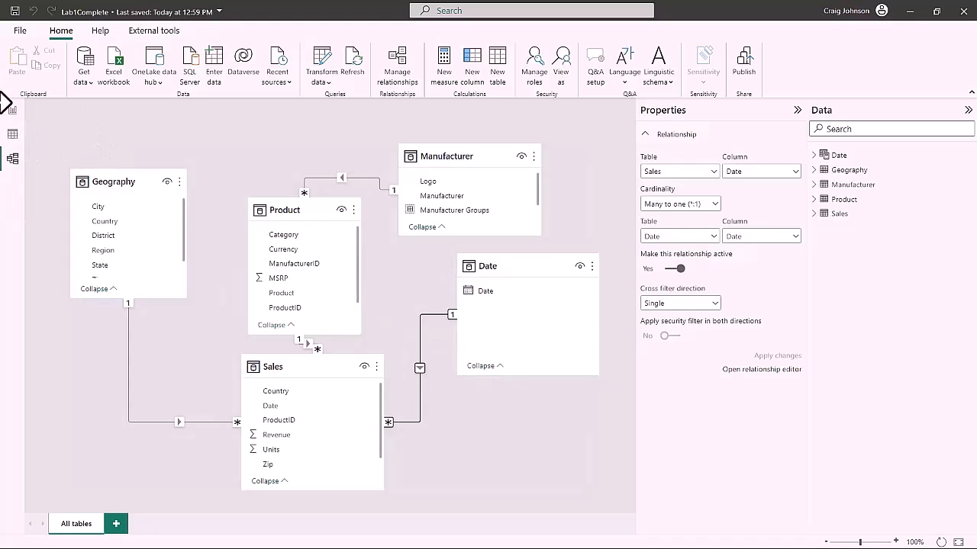
In the report's Sum of Revenue by Date chart, replace the X-axis field with Date from the Date table
click(12, 110)
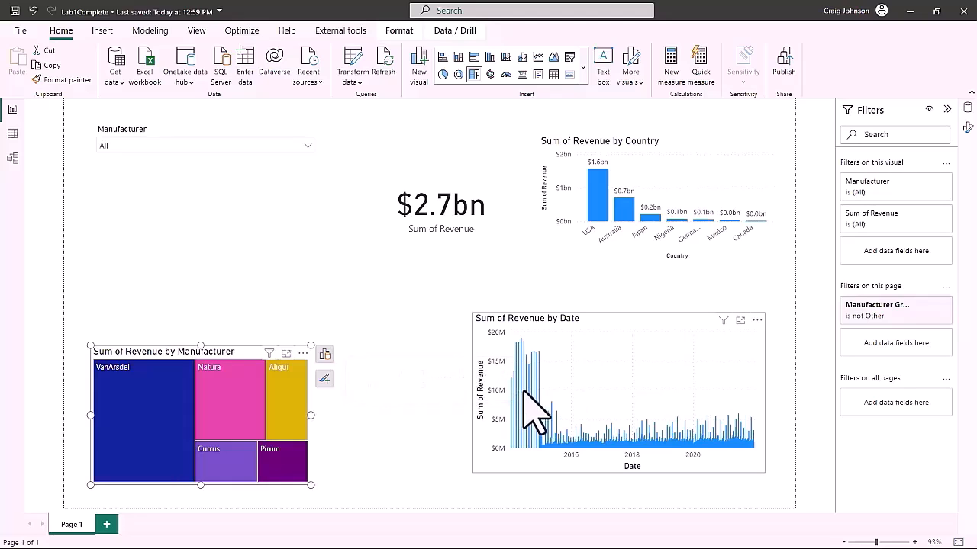
click(650, 340)
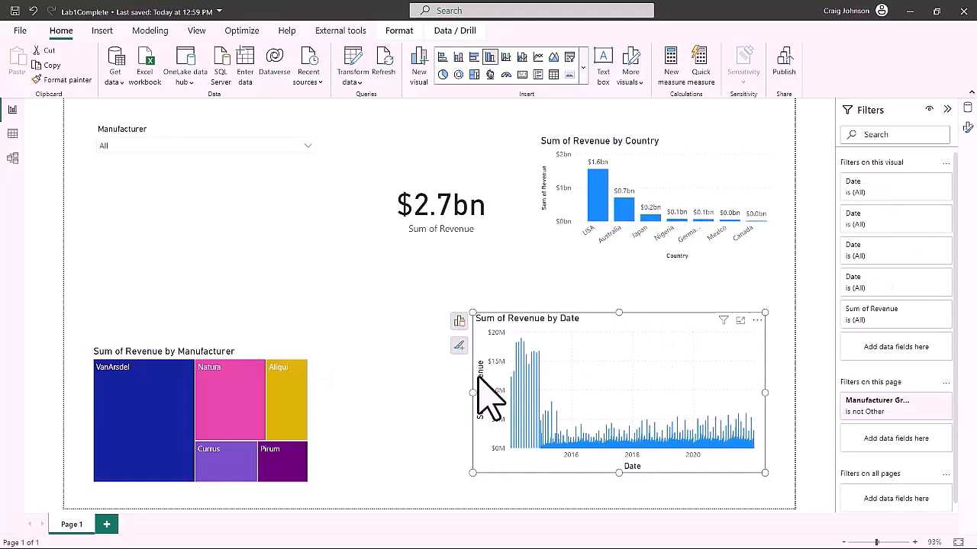
click(458, 322)
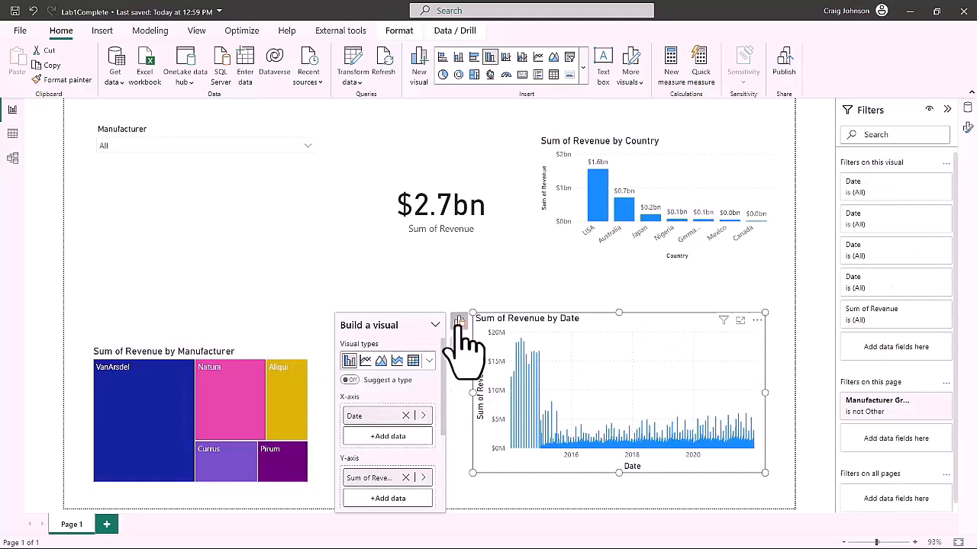
click(405, 415)
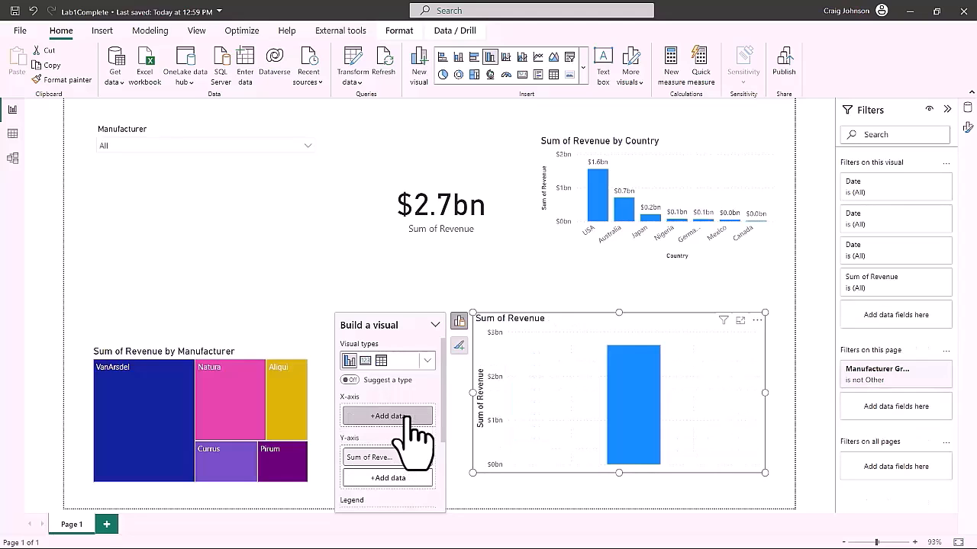
click(406, 418)
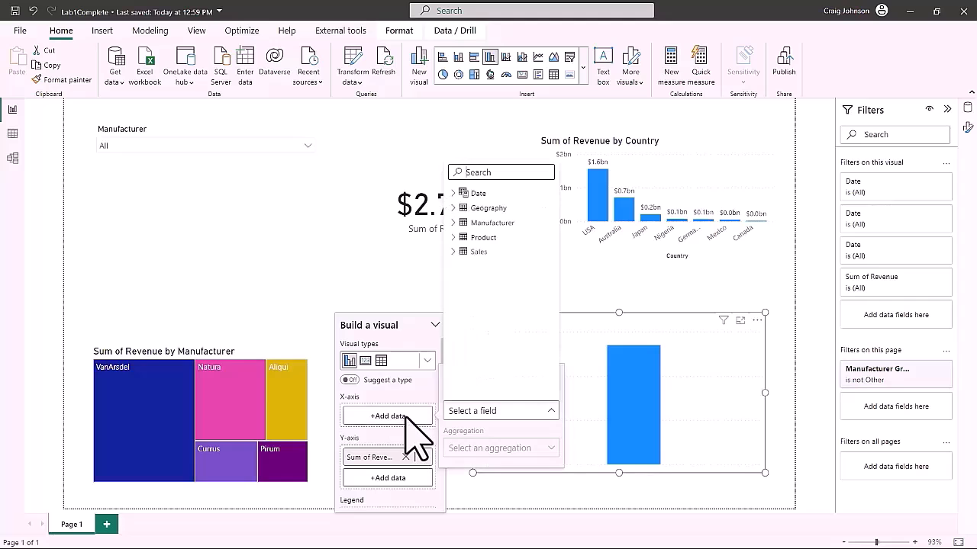
click(455, 193)
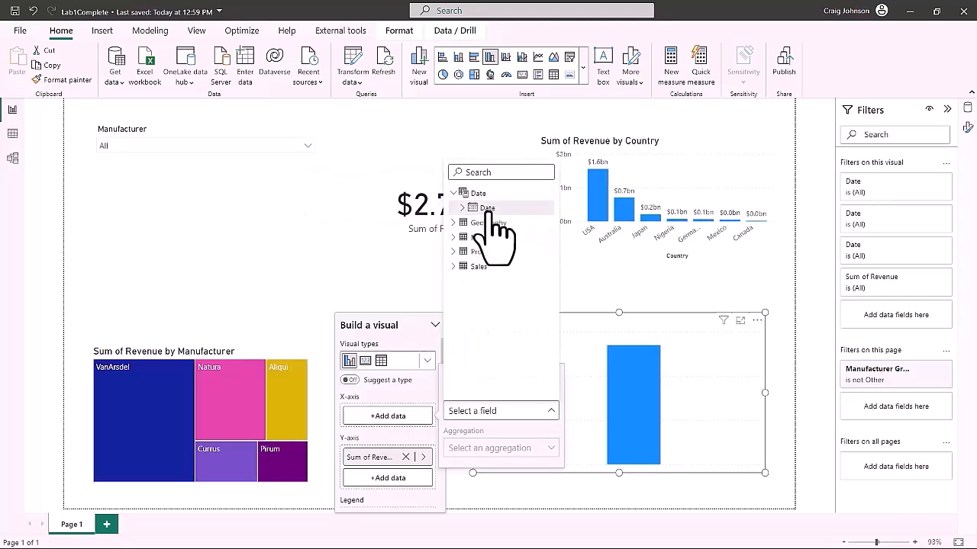
click(487, 208)
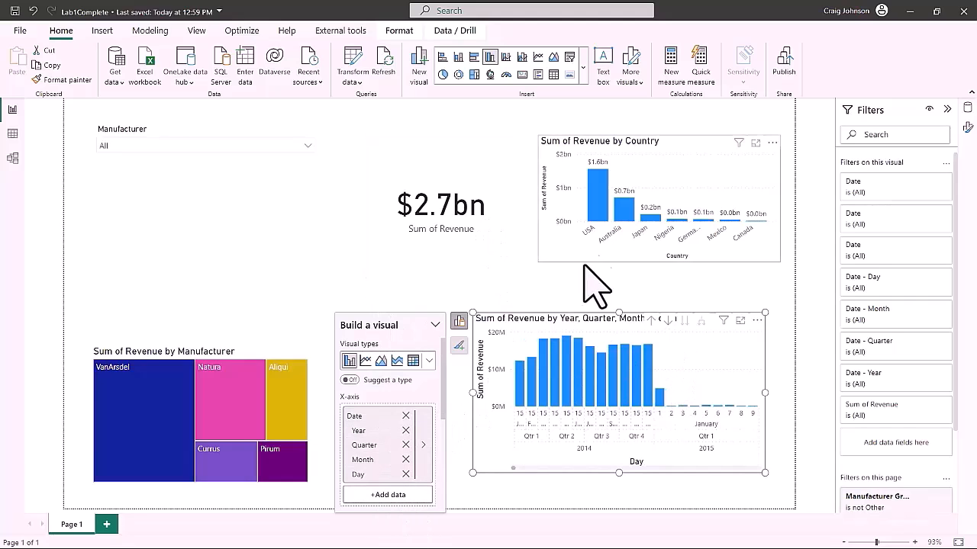
click(558, 296)
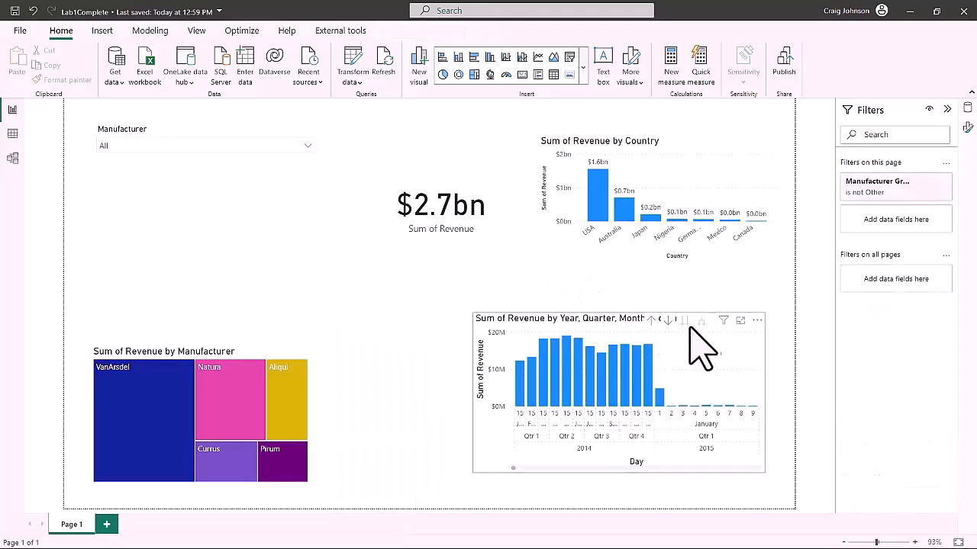
Drill the revenue by date chart up from day level to year level
click(652, 320)
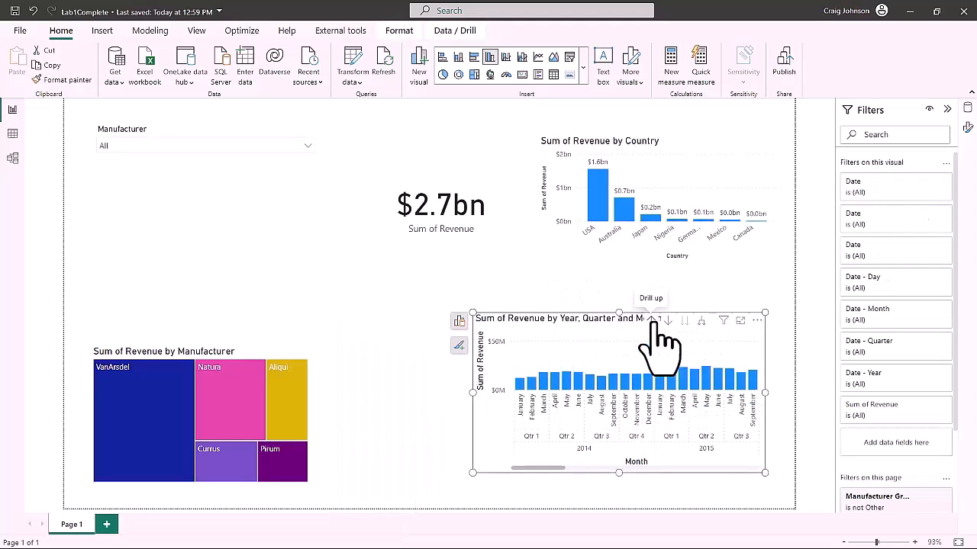
click(653, 320)
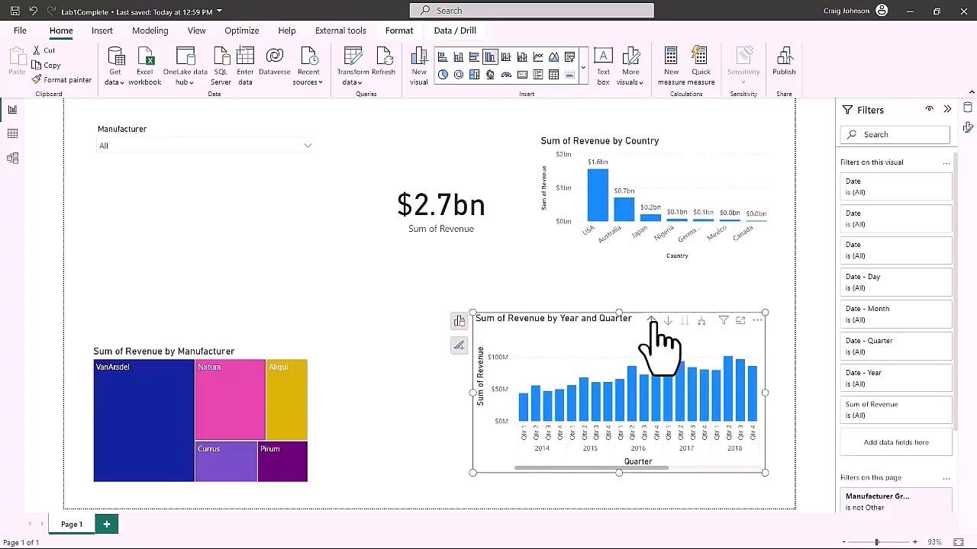
click(652, 321)
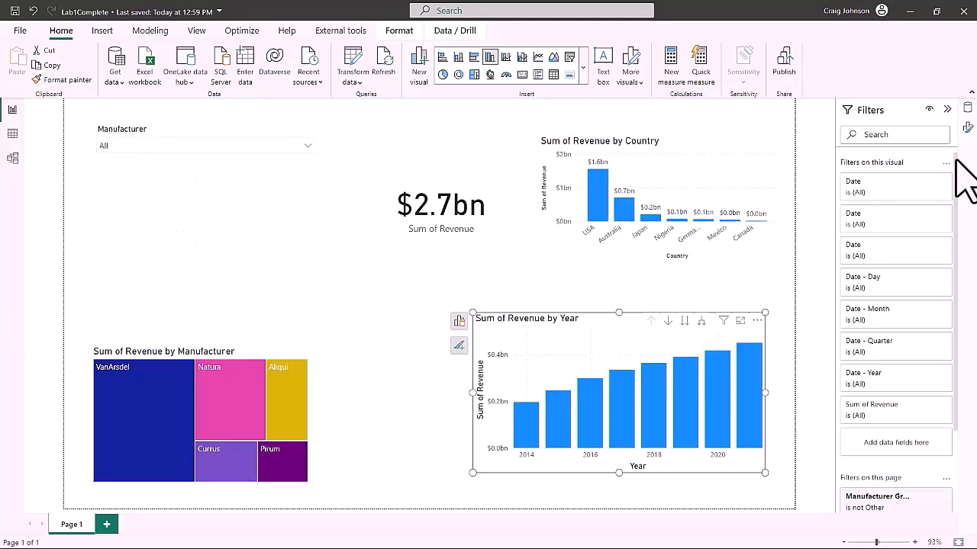
Hide the Date column of the Sales table from the report's field list
click(967, 109)
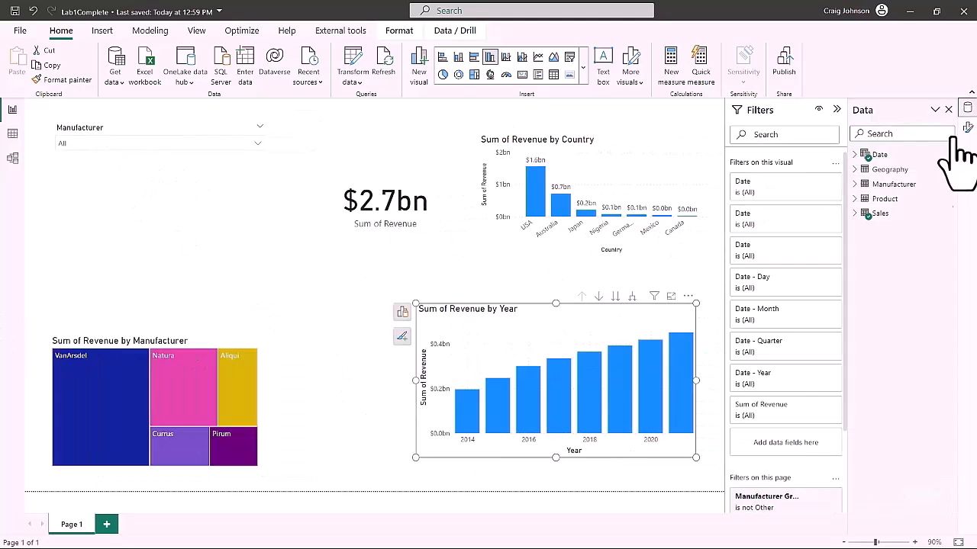
click(860, 216)
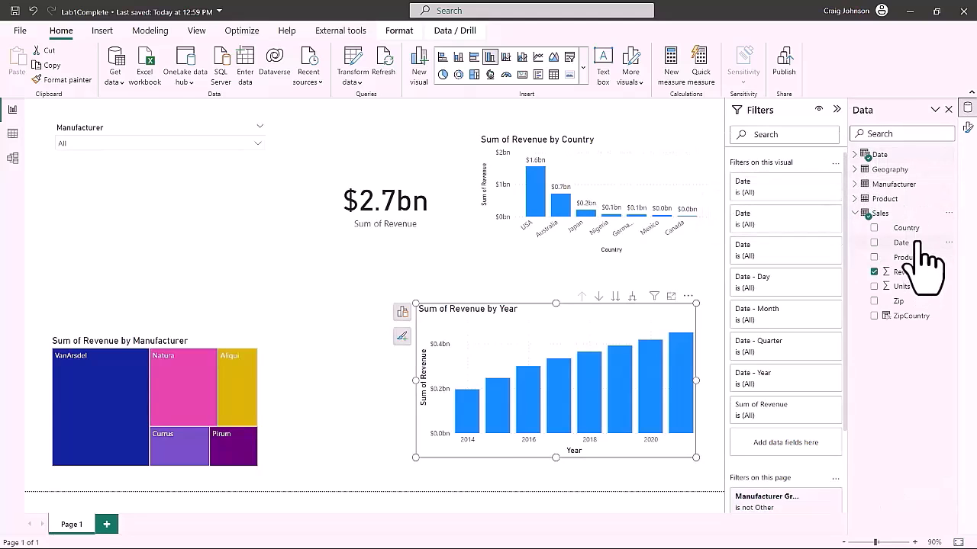
click(950, 244)
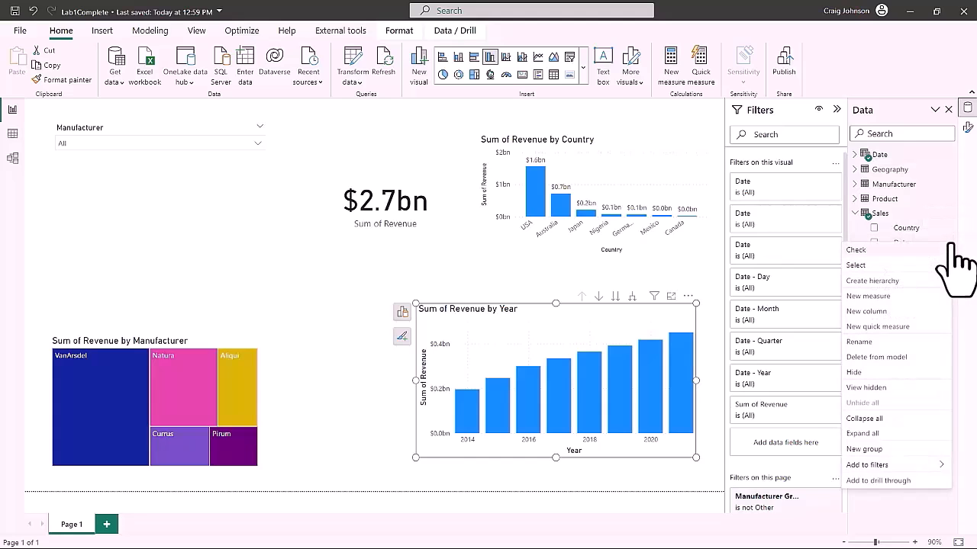
click(853, 372)
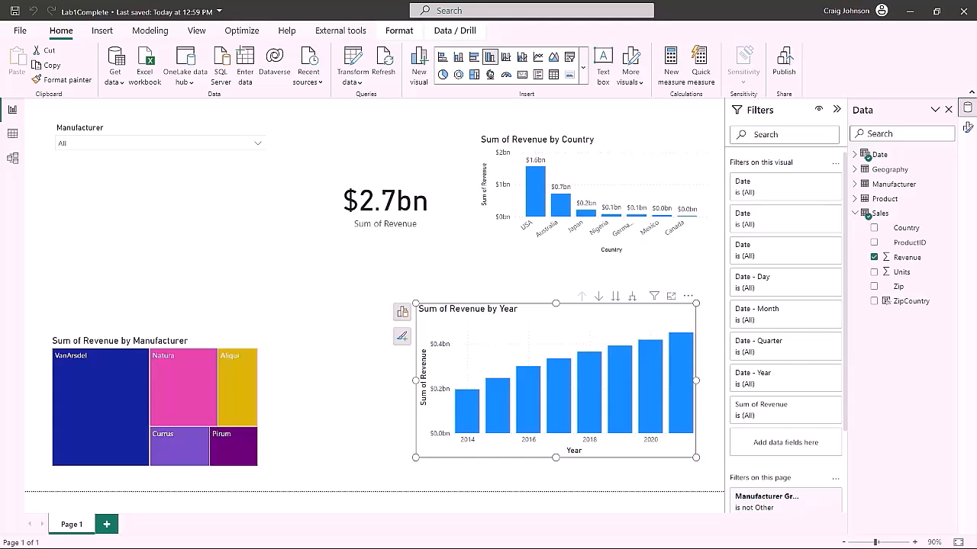
Hide the ZipCountry column of the Geography table
click(854, 170)
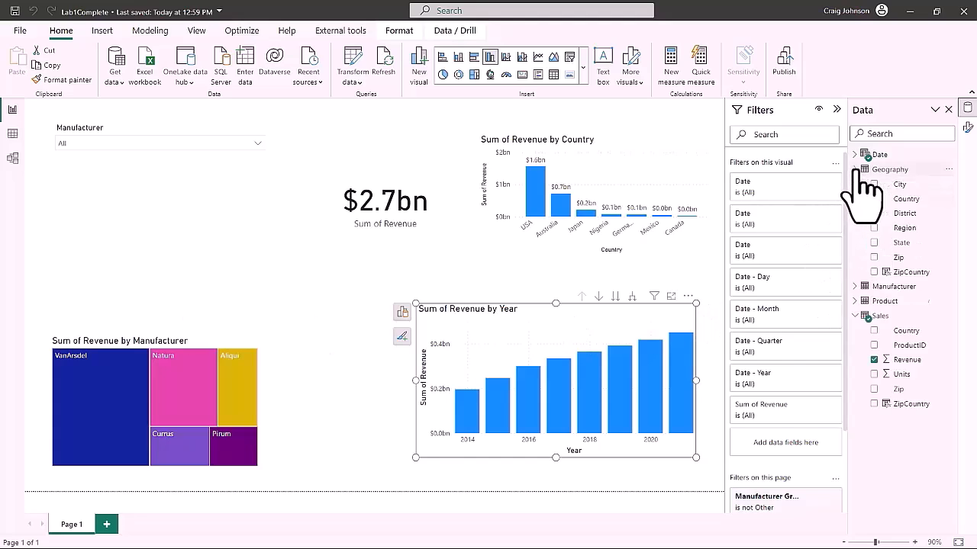
right_click(915, 275)
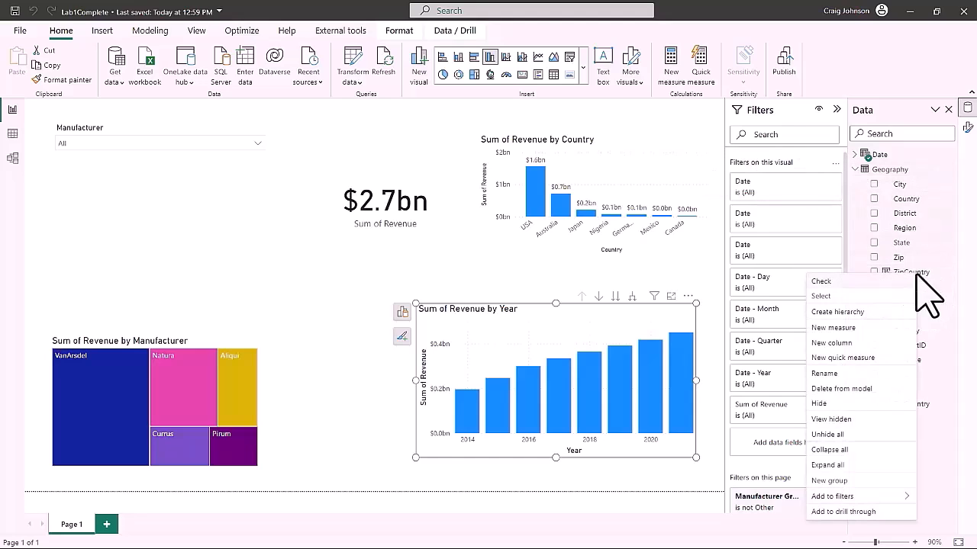
click(823, 403)
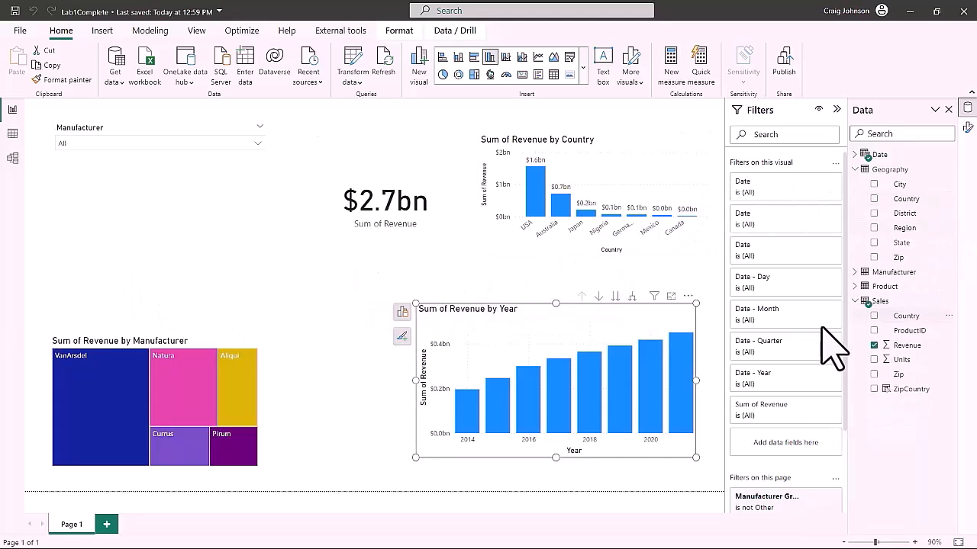
Hide the ManufacturerID column of the Manufacturer table
click(855, 272)
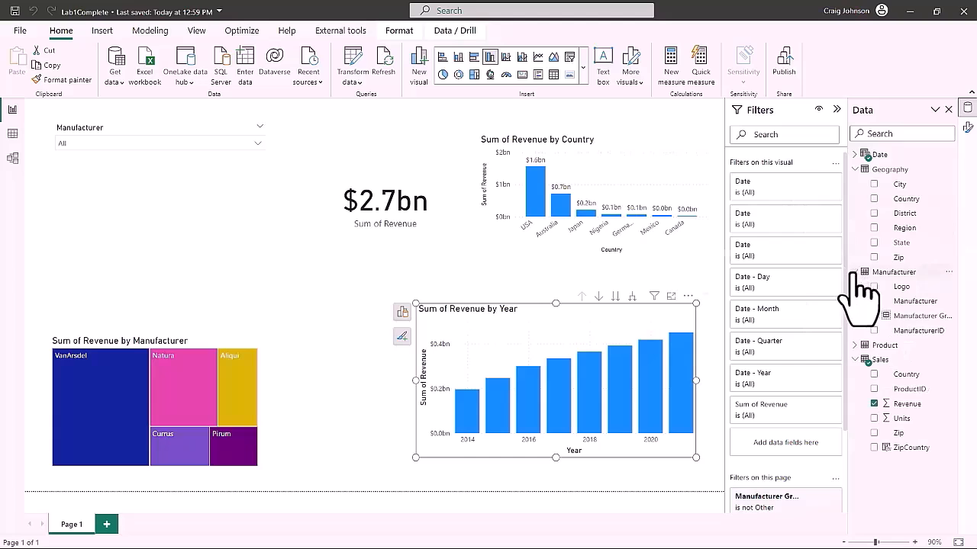
click(926, 332)
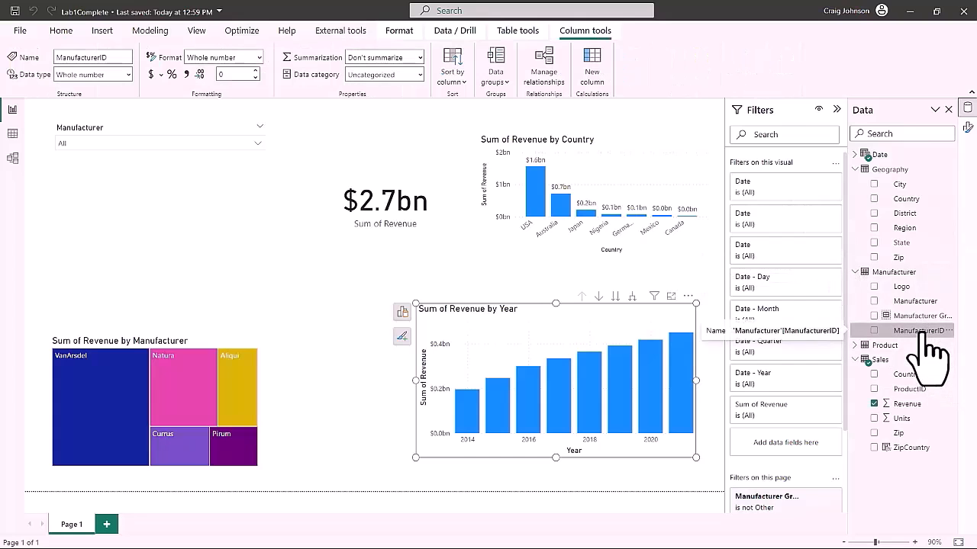
right_click(930, 336)
mouse_move(874, 309)
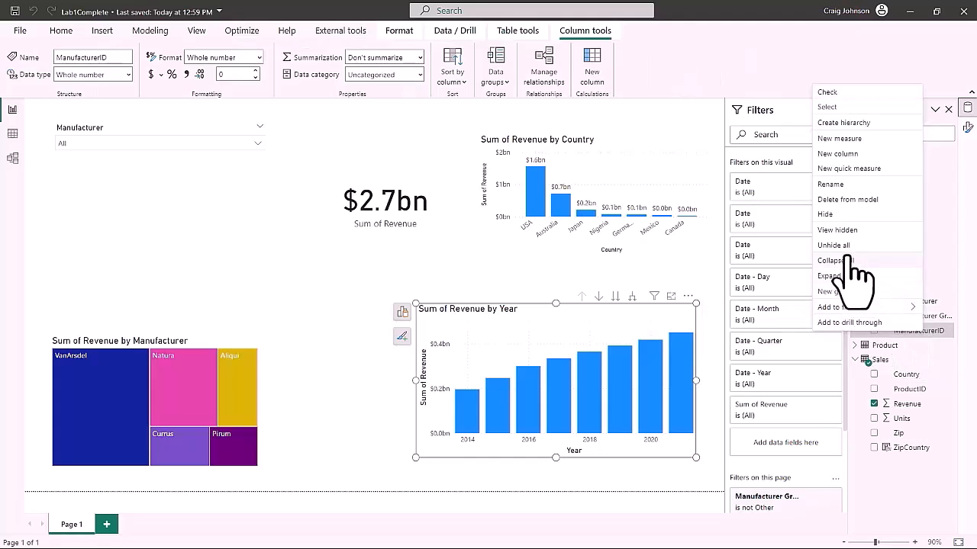
click(827, 216)
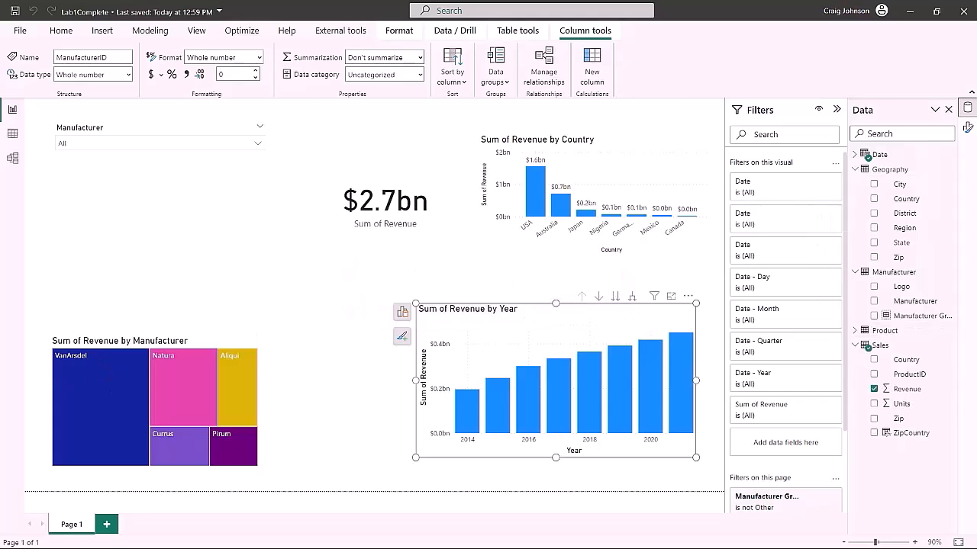
Hide the ProductID and ManufacturerID columns of the Product table
click(856, 330)
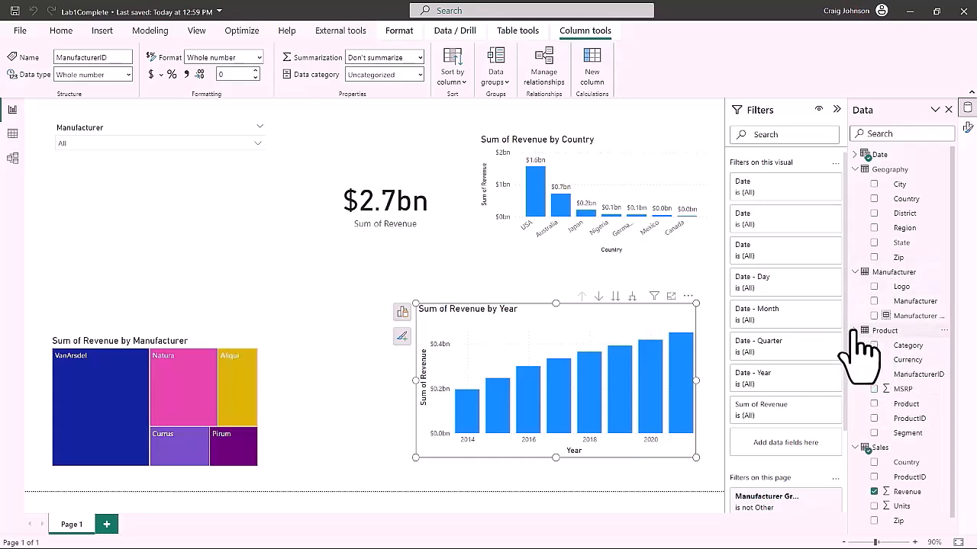
click(904, 419)
right_click(903, 421)
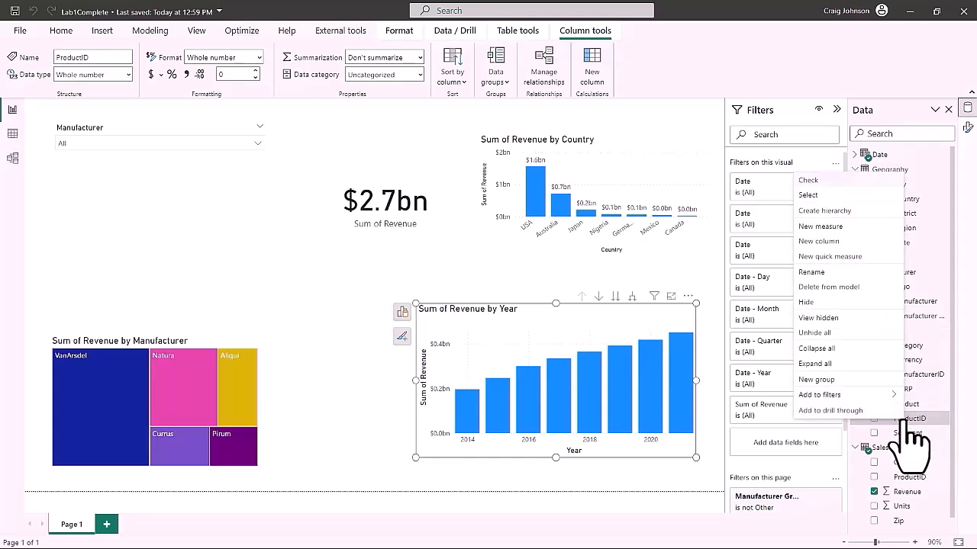
click(805, 304)
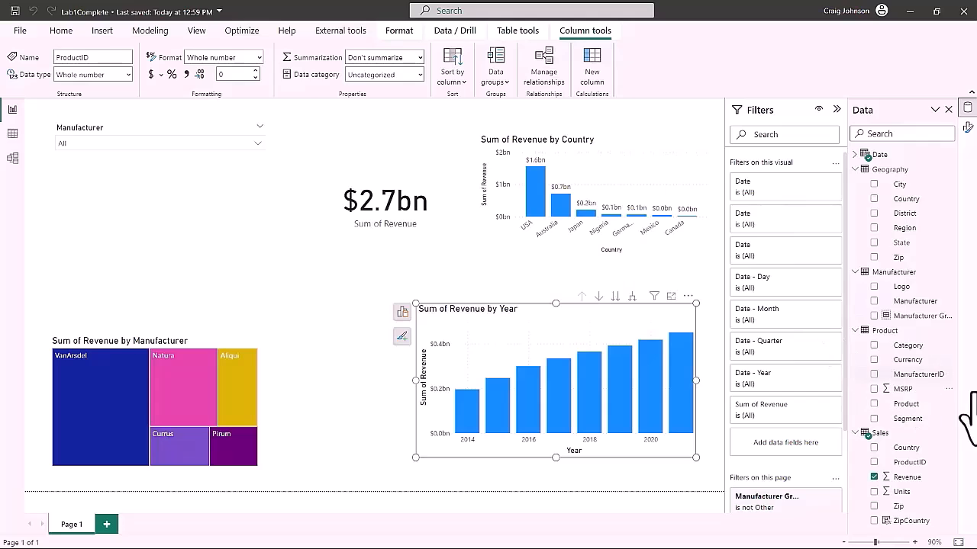
click(921, 376)
right_click(921, 376)
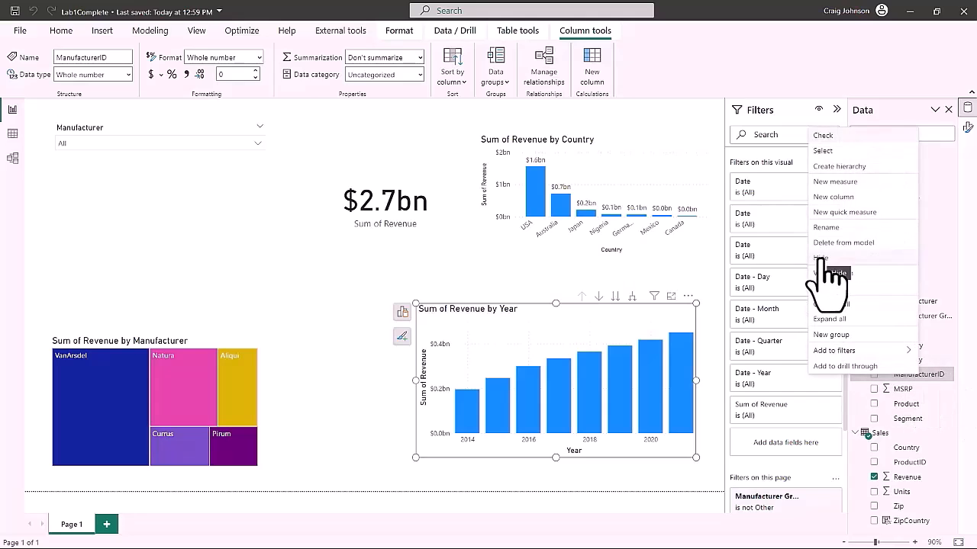
click(821, 259)
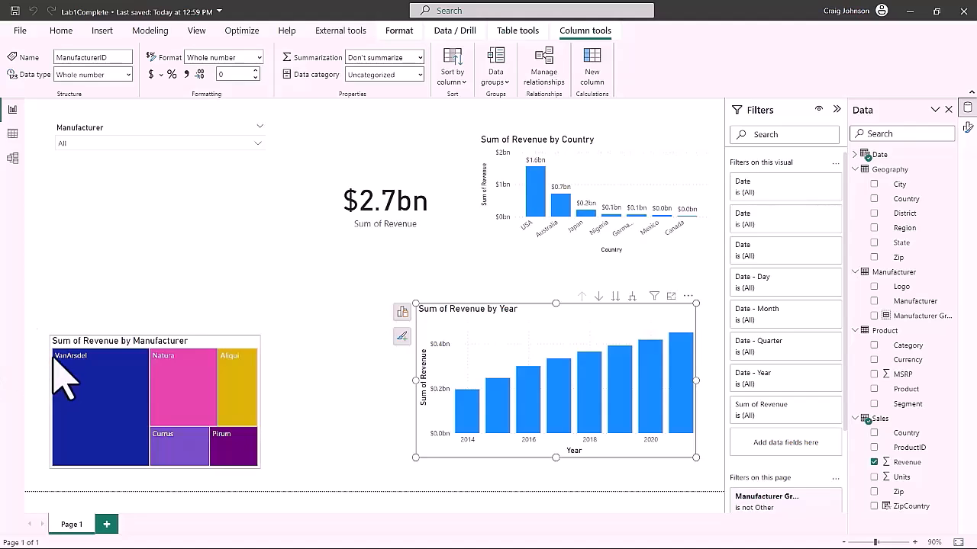
Review which columns are marked hidden in the model diagram's tables, including the end of Geography's column list
click(13, 159)
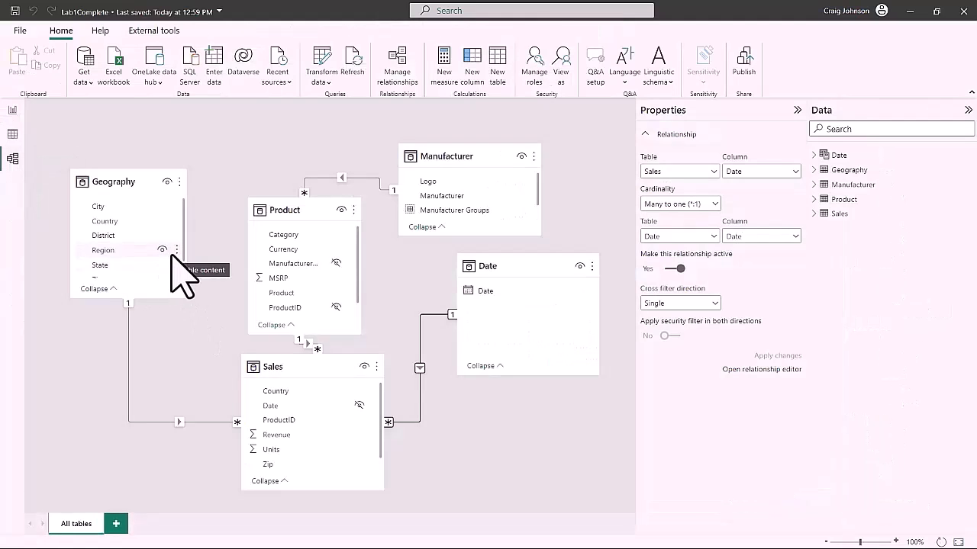
scroll(177, 271, down, 1)
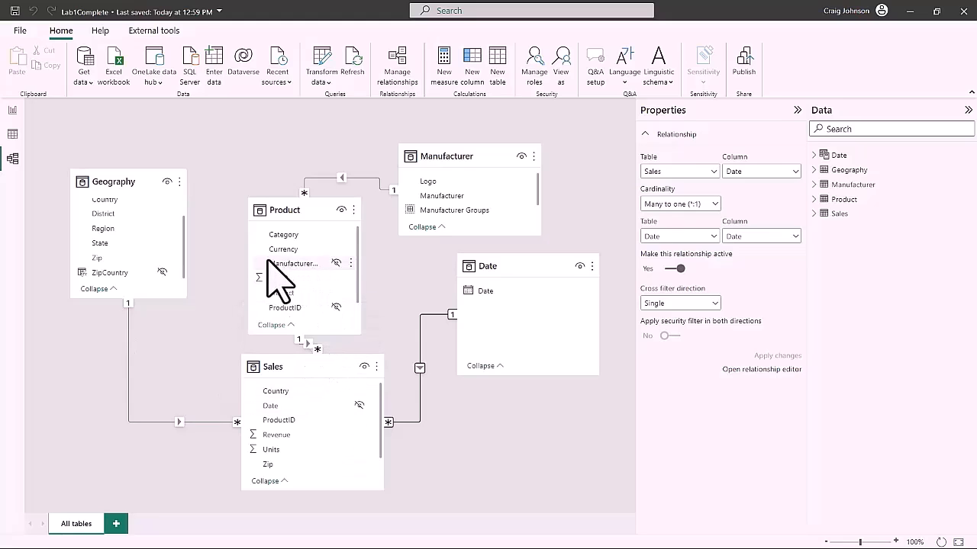
In the report view, add Geography's State field below Country on the X-axis of the Sum of Revenue by Country chart
click(13, 110)
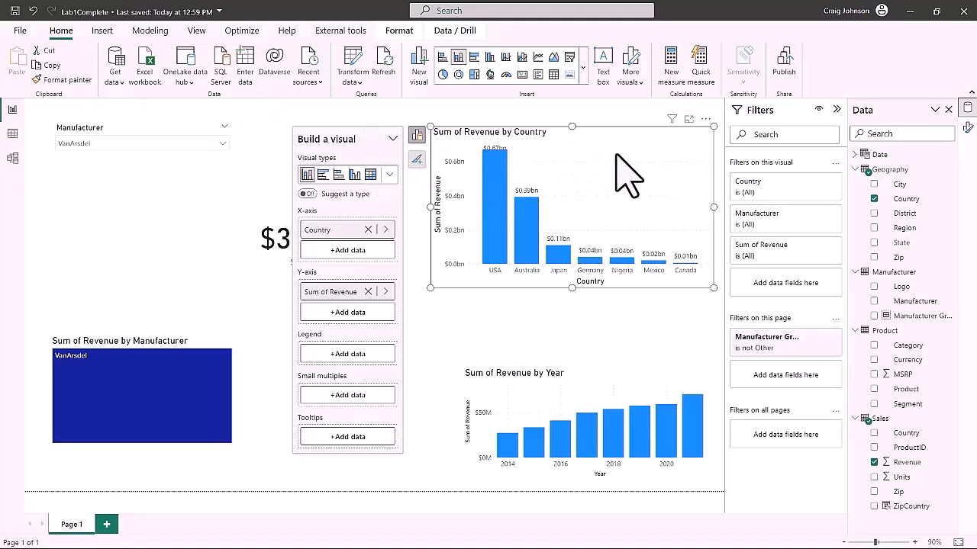
click(348, 250)
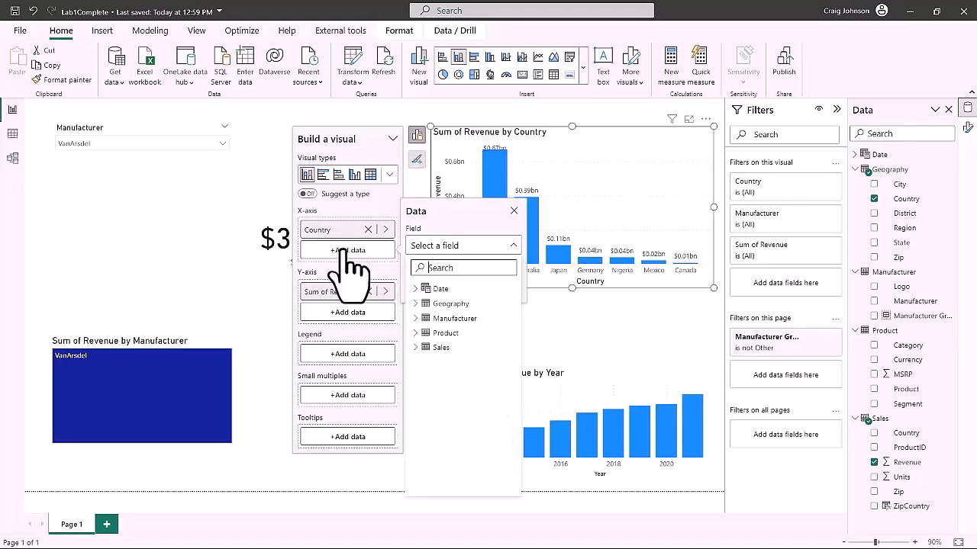
click(413, 304)
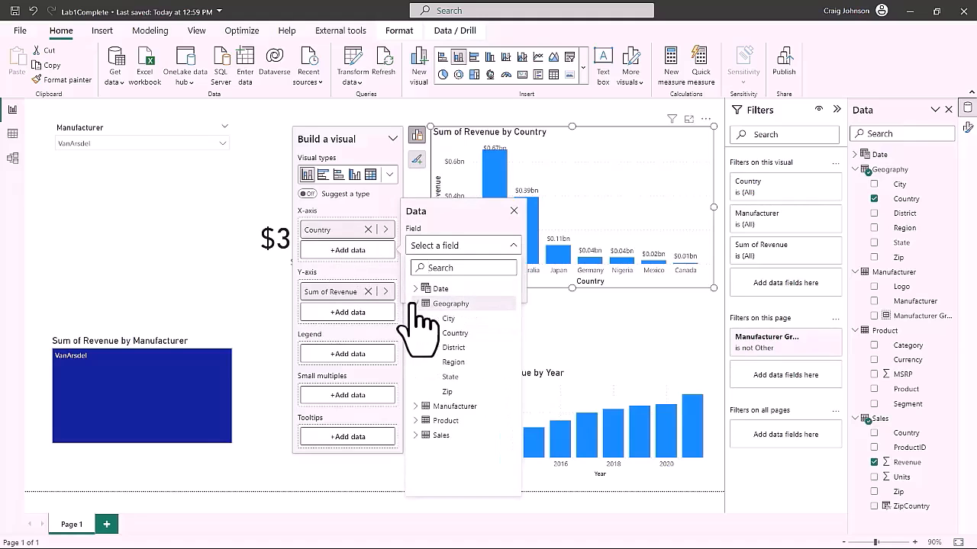
click(448, 376)
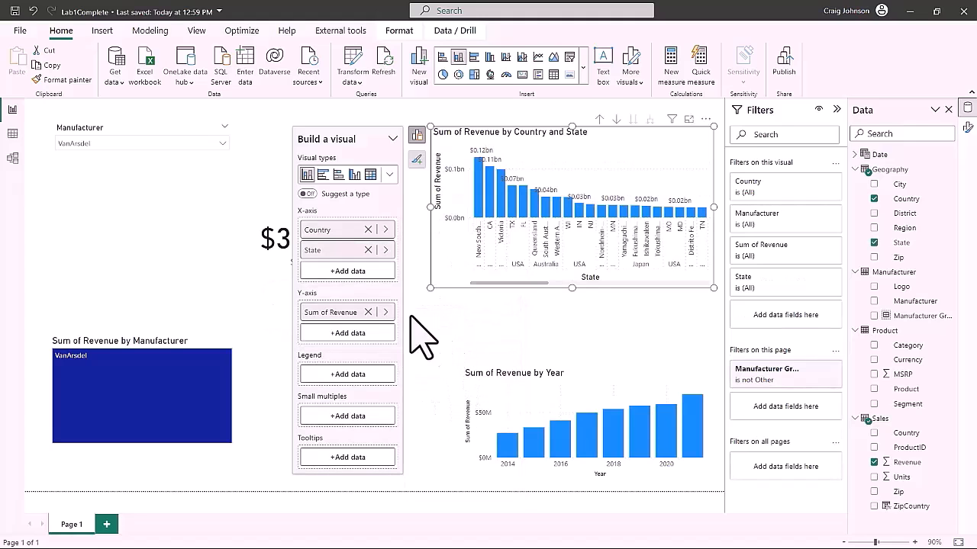
Add Geography's District field as the third X-axis level of the revenue column chart and drill back up to the Country level
click(355, 275)
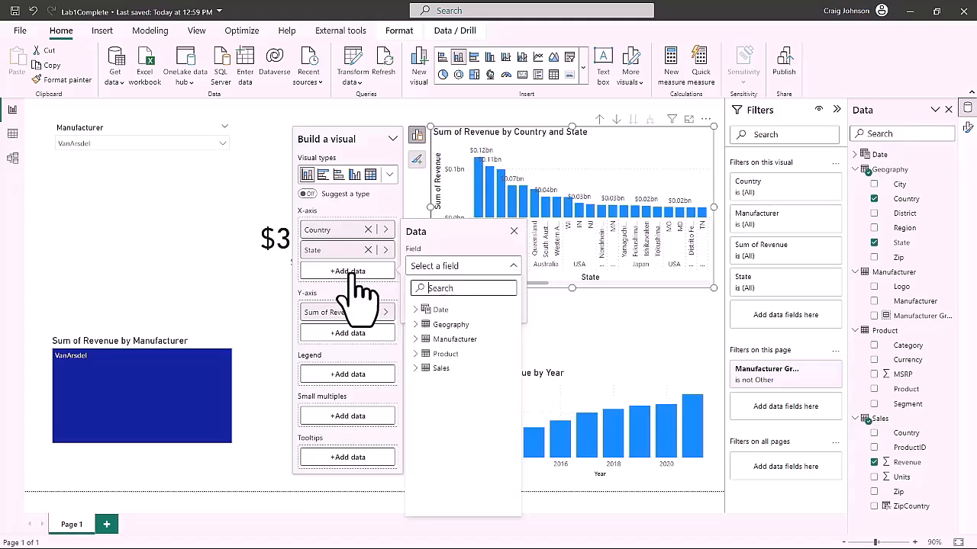
click(424, 326)
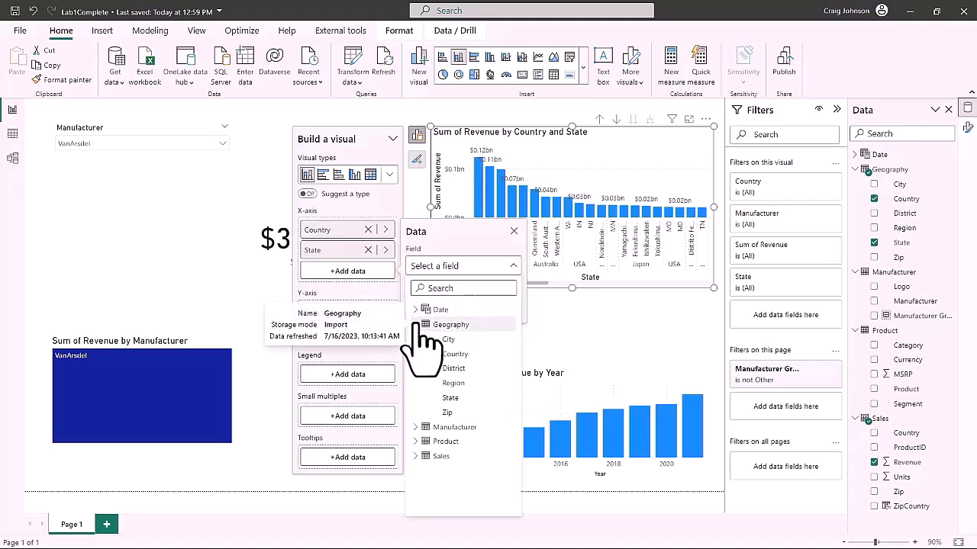
click(453, 370)
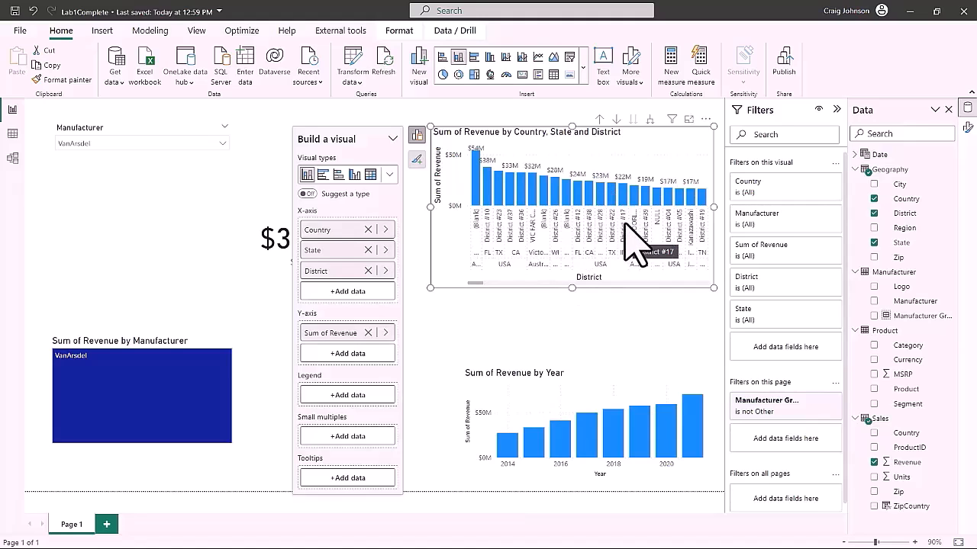
click(600, 120)
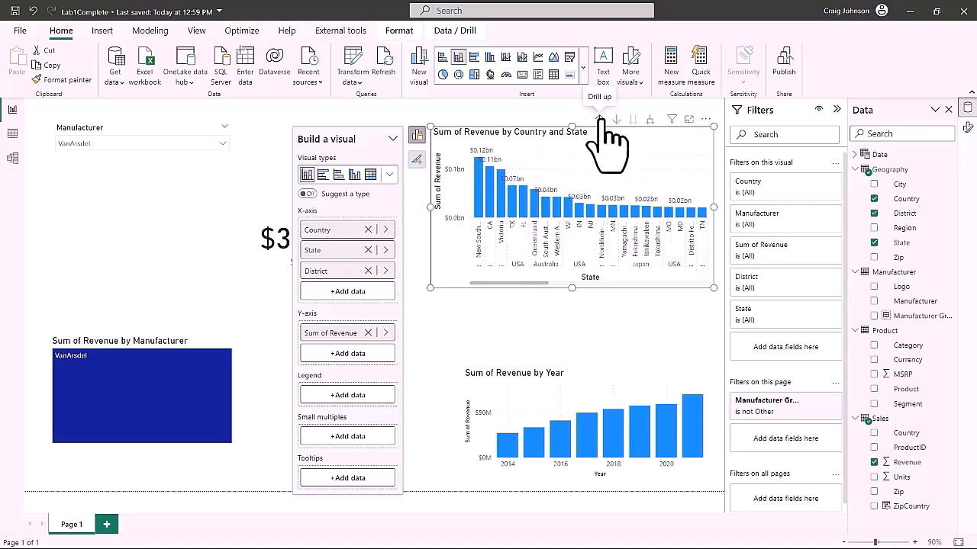
click(599, 120)
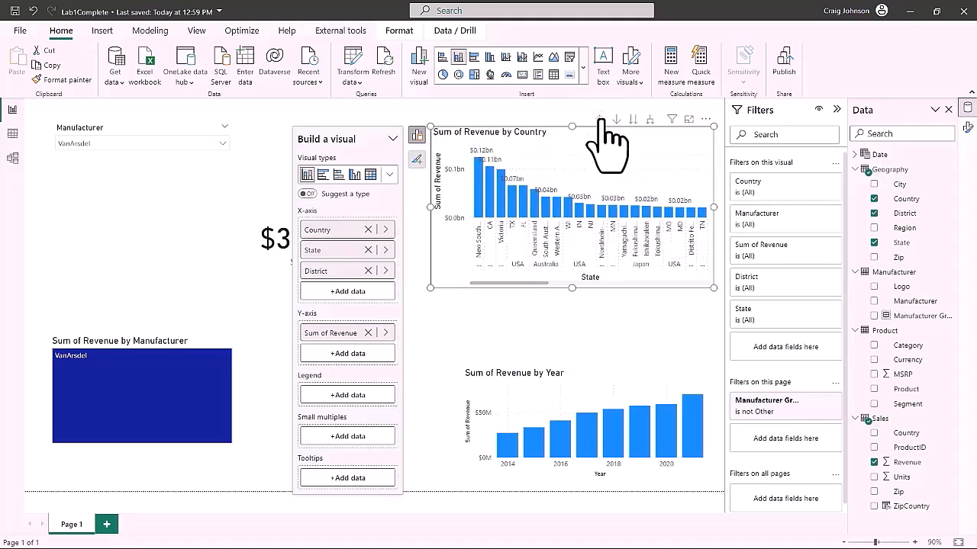
Filter the report to Aliqui with the Manufacturer slicer and set the slicer back to VanArsdel
click(219, 143)
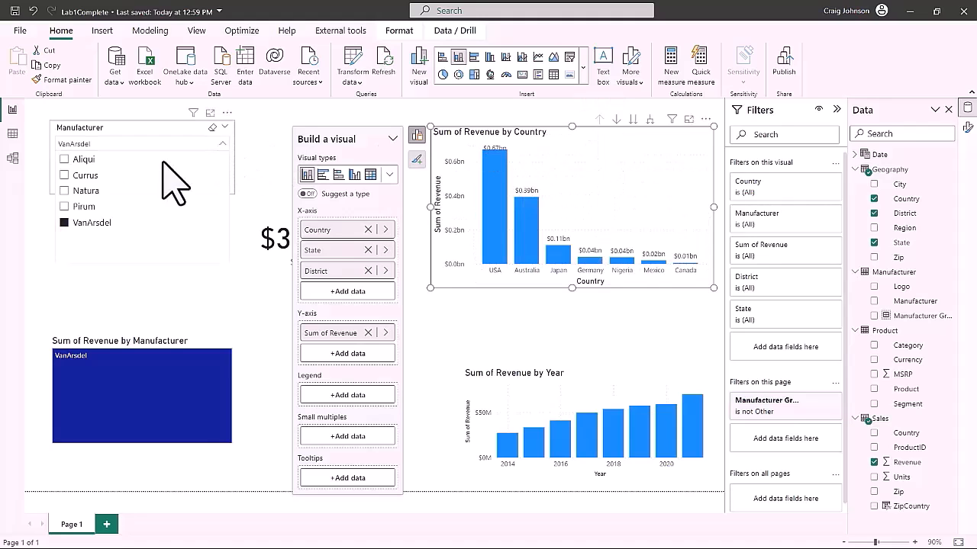
click(65, 162)
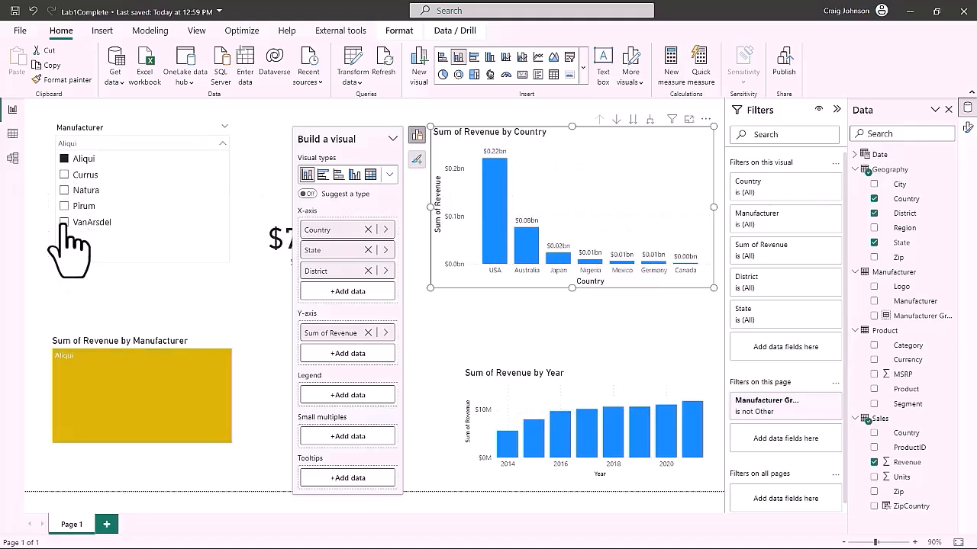
click(64, 190)
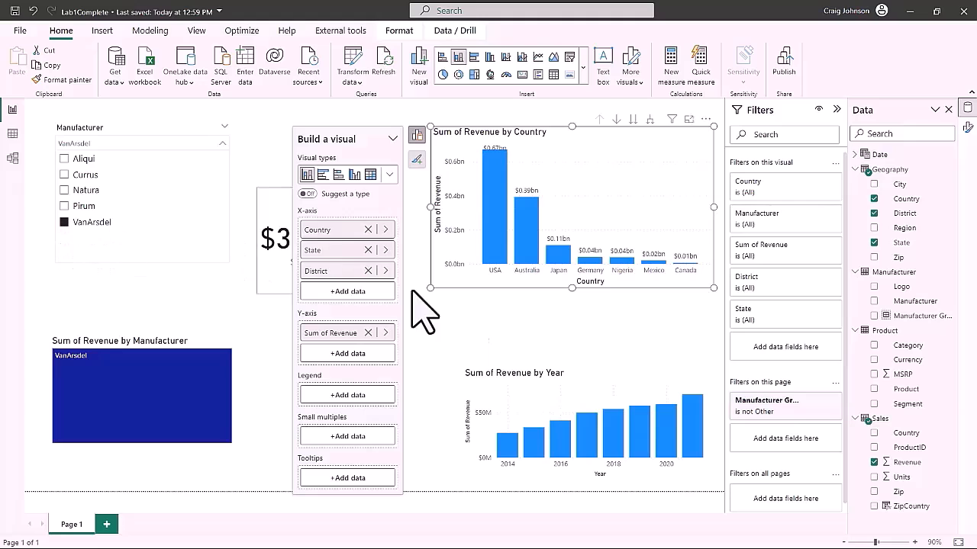
click(469, 337)
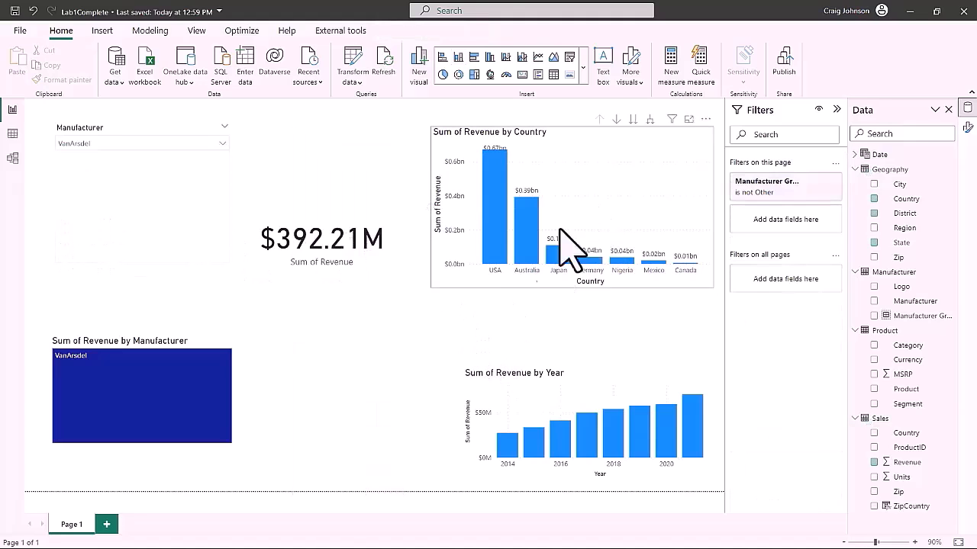
Turn on drill mode for the Sum of Revenue by Country chart and drill down into Australia's states
click(610, 152)
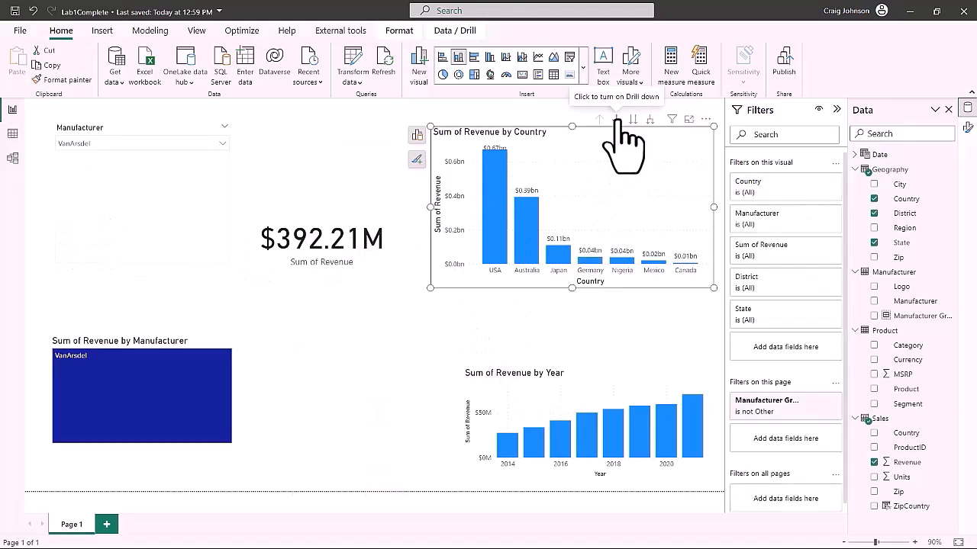
click(617, 119)
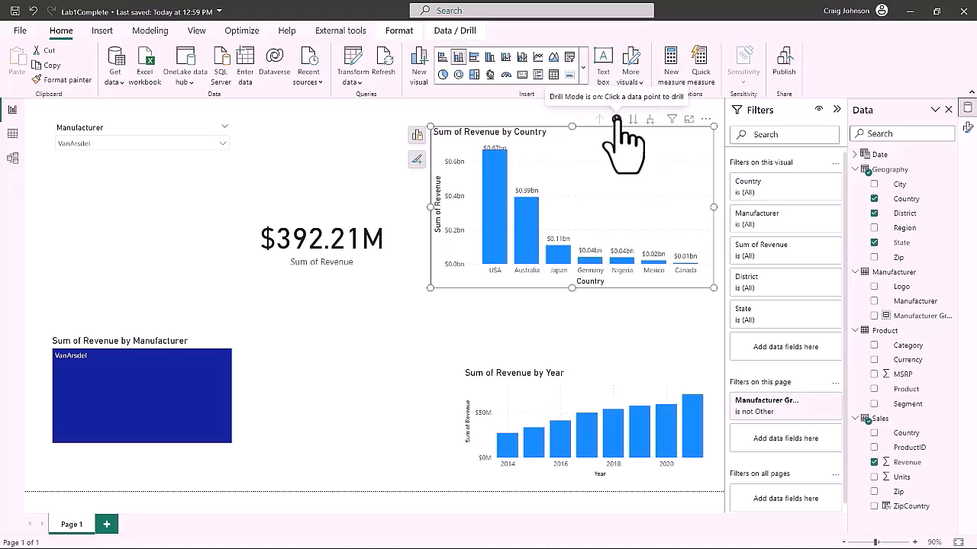
click(524, 223)
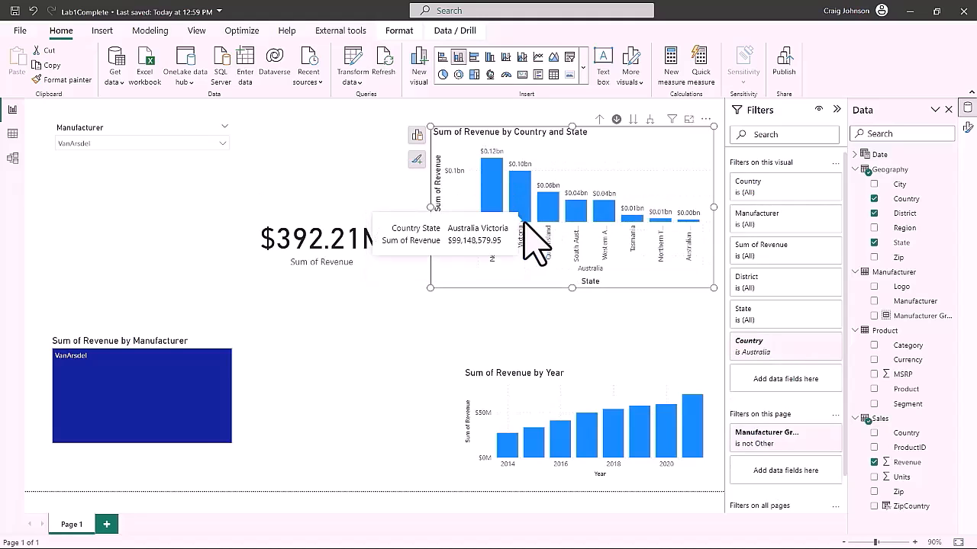
Cross-highlight the visuals by the last year in the Sum of Revenue by Year chart and clear the highlight
click(692, 420)
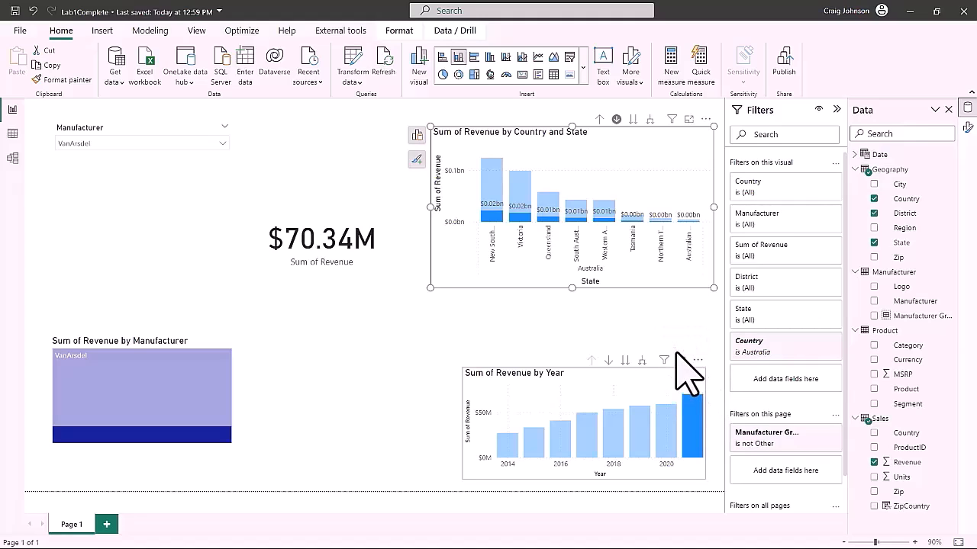
click(694, 418)
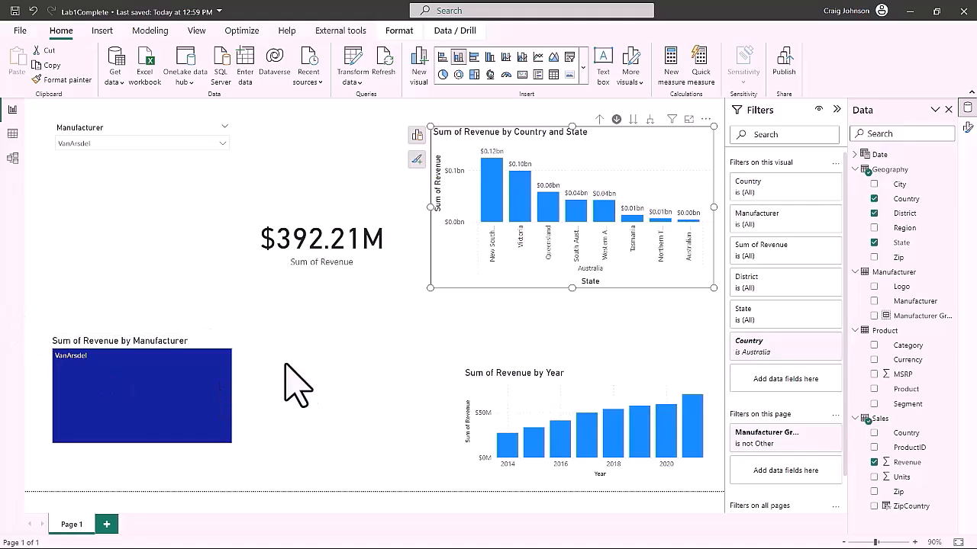
click(319, 346)
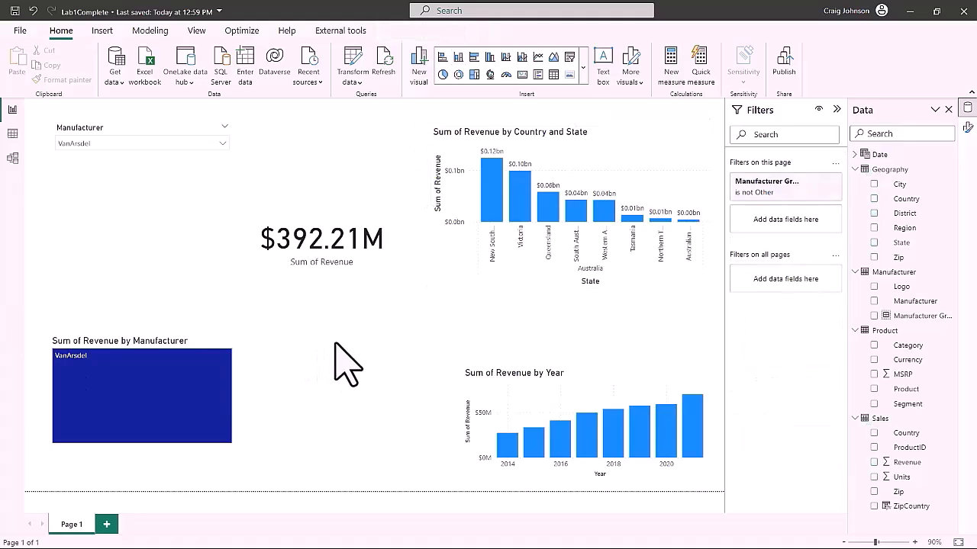
Create a hierarchy from the Category column of the Product table
click(949, 328)
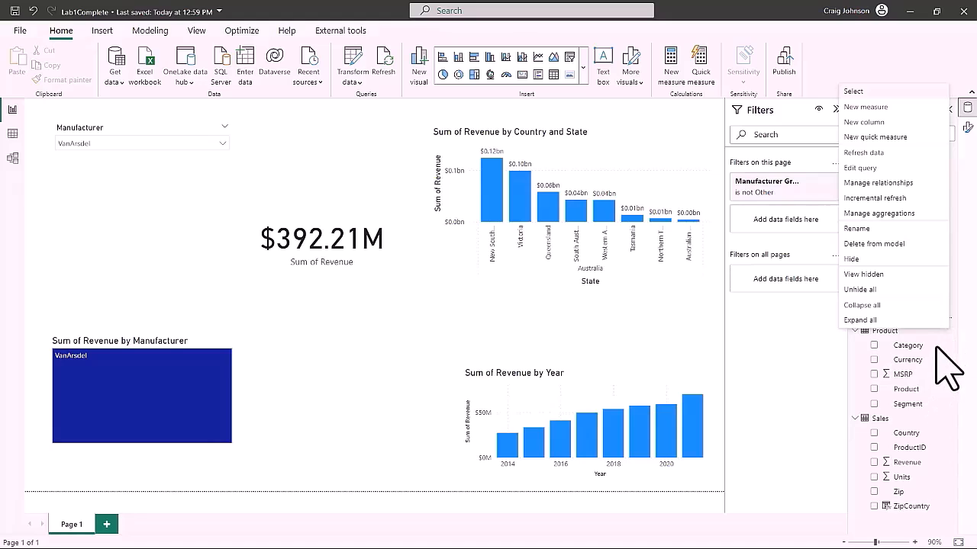
click(943, 348)
click(949, 345)
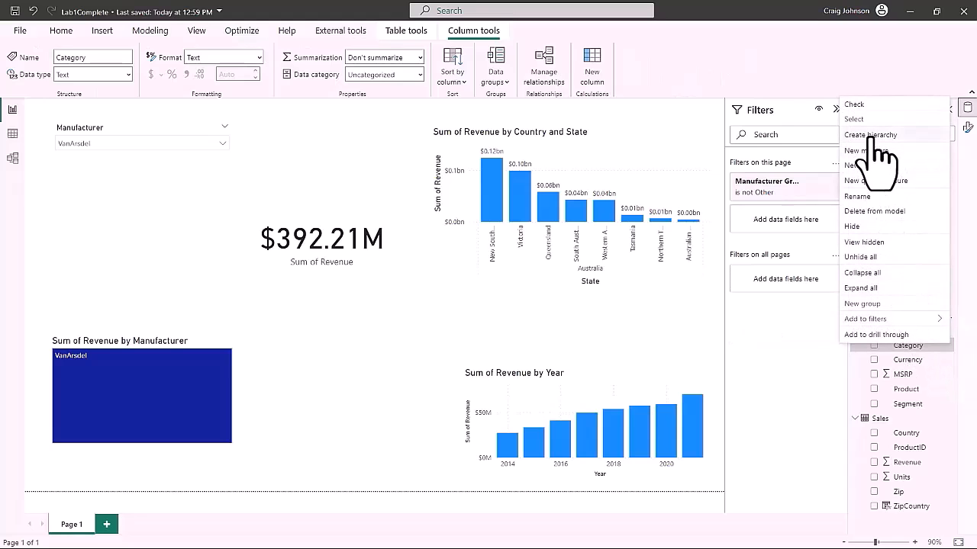
click(873, 137)
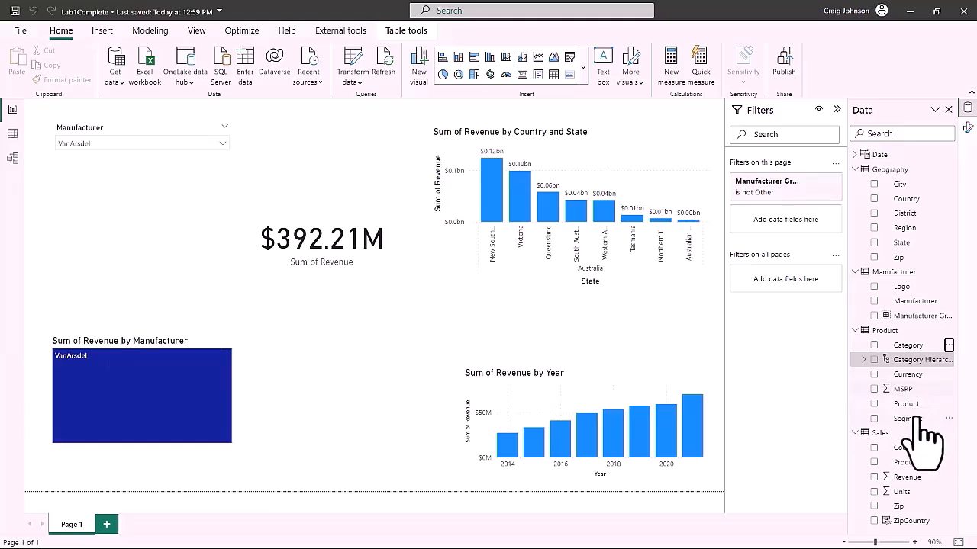
Expand the Category hierarchy and add the Segment column to it as its second level
click(864, 359)
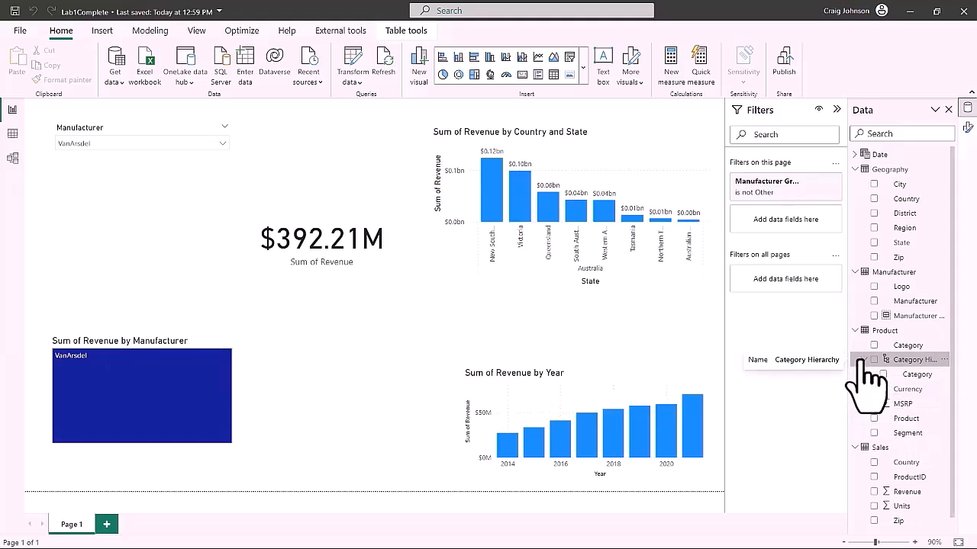
click(943, 433)
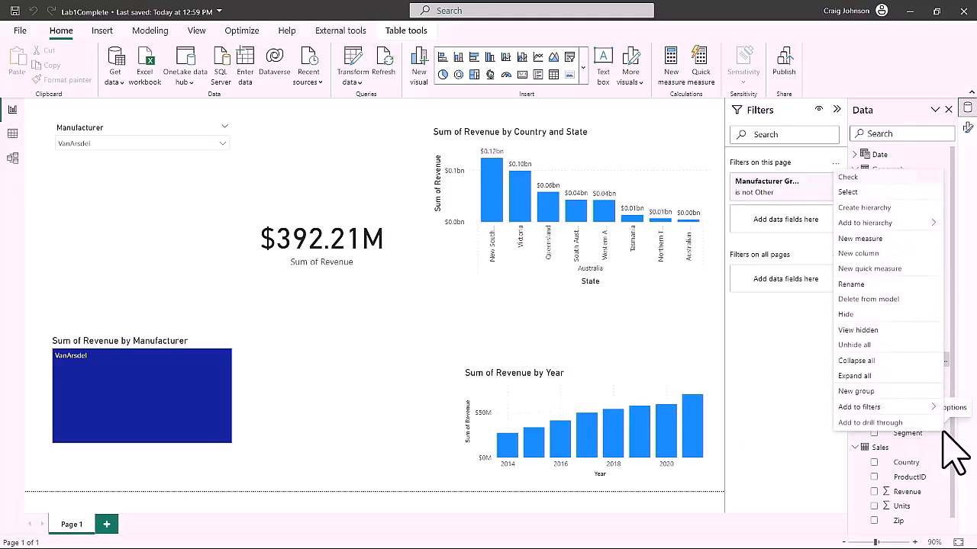
mouse_move(865, 221)
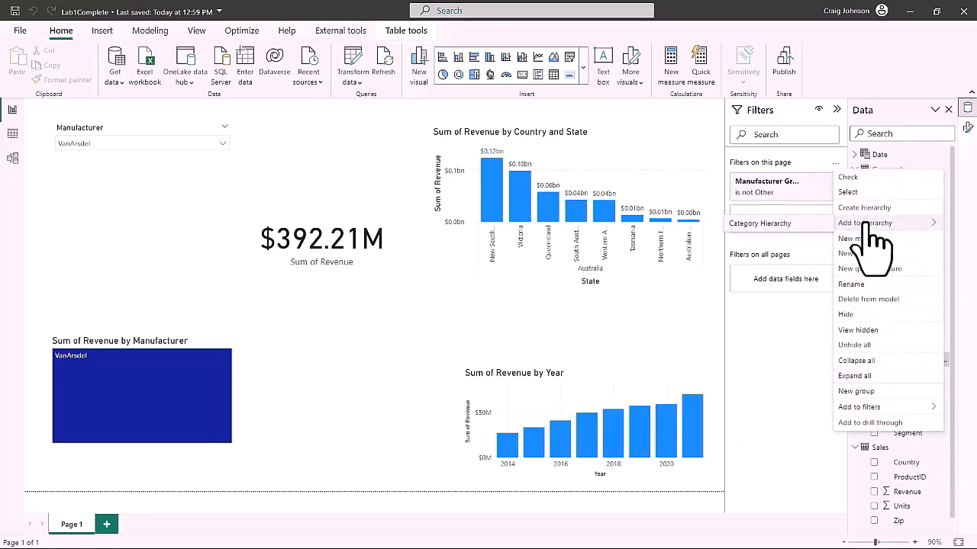
click(769, 222)
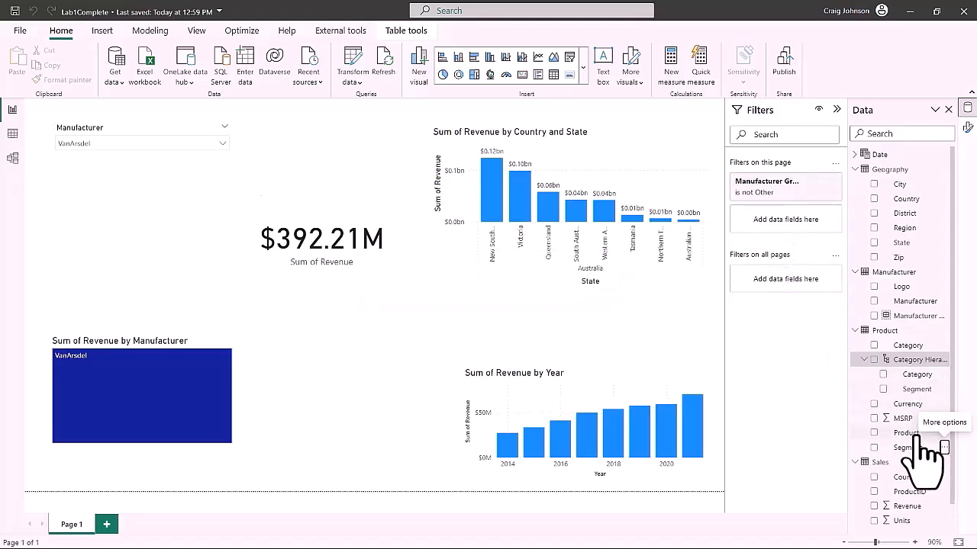
Add the Product column to the Category hierarchy as its third level
click(935, 434)
right_click(941, 433)
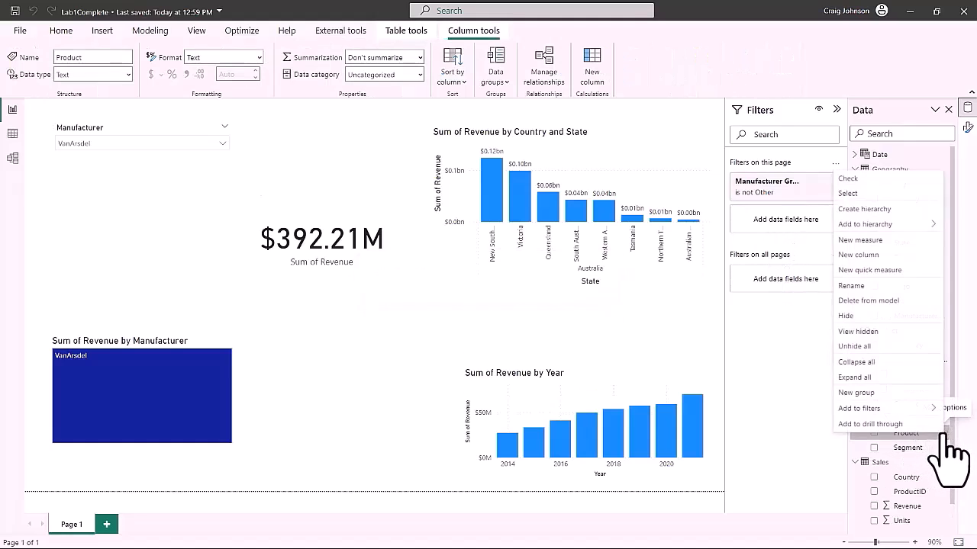
mouse_move(862, 225)
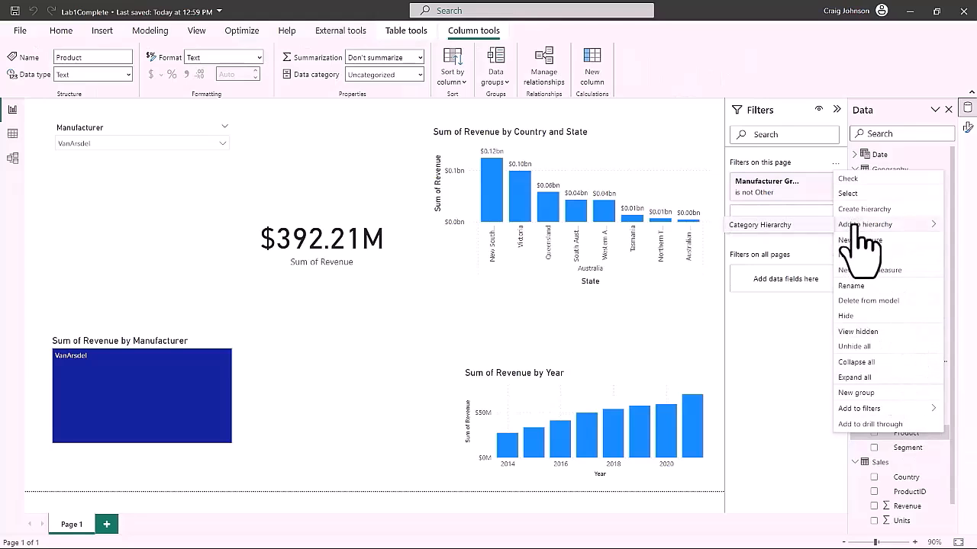
click(763, 227)
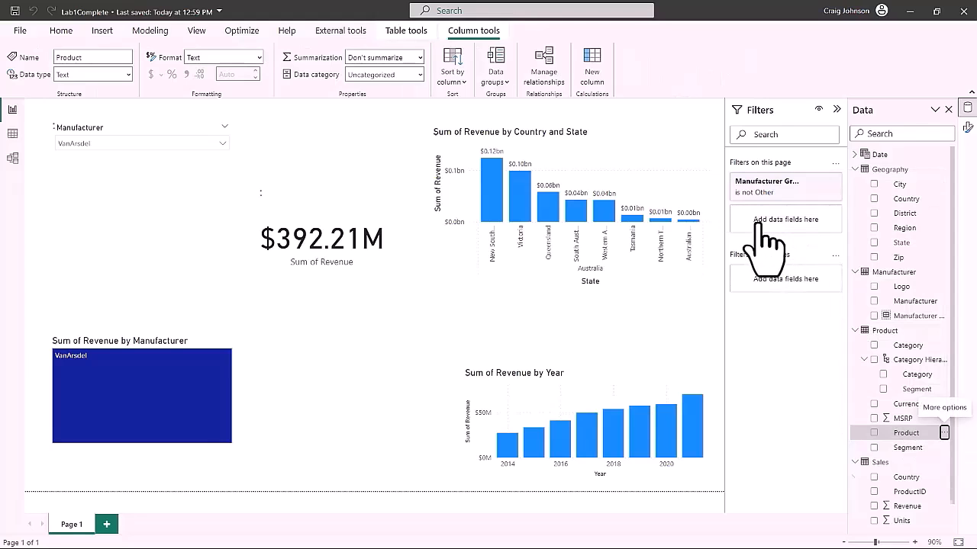
Rename the Category hierarchy in the Product table as Product Hierarchy
double_click(916, 360)
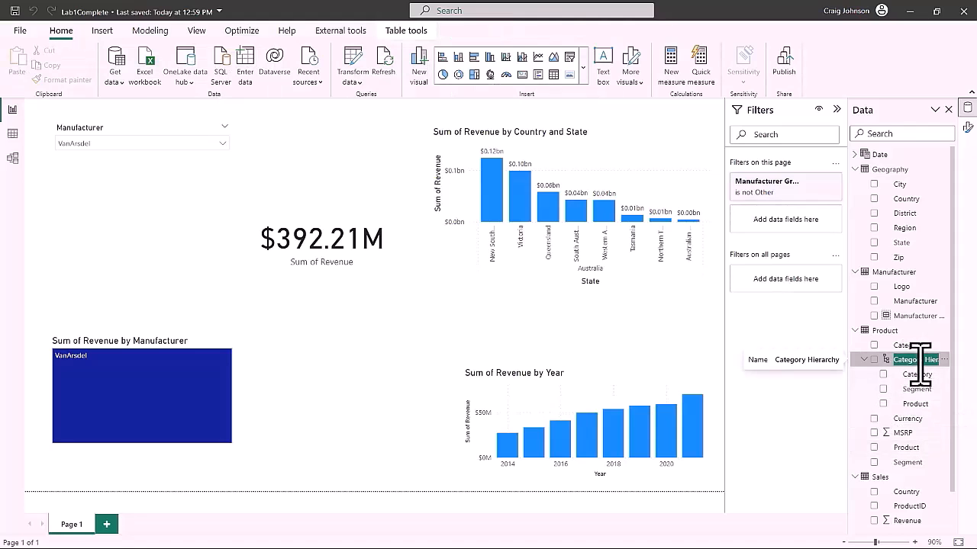
text(Product)
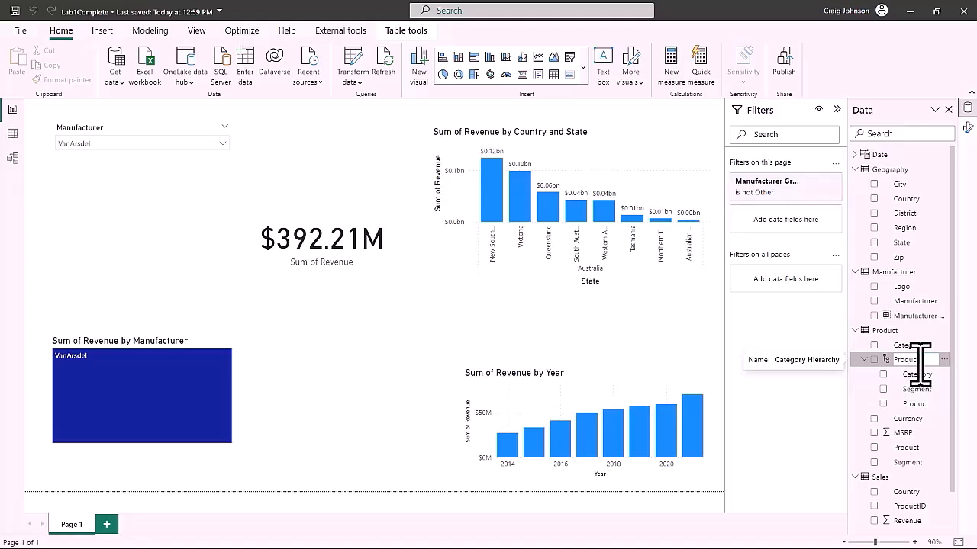
text( Hierarchy)
key(Return)
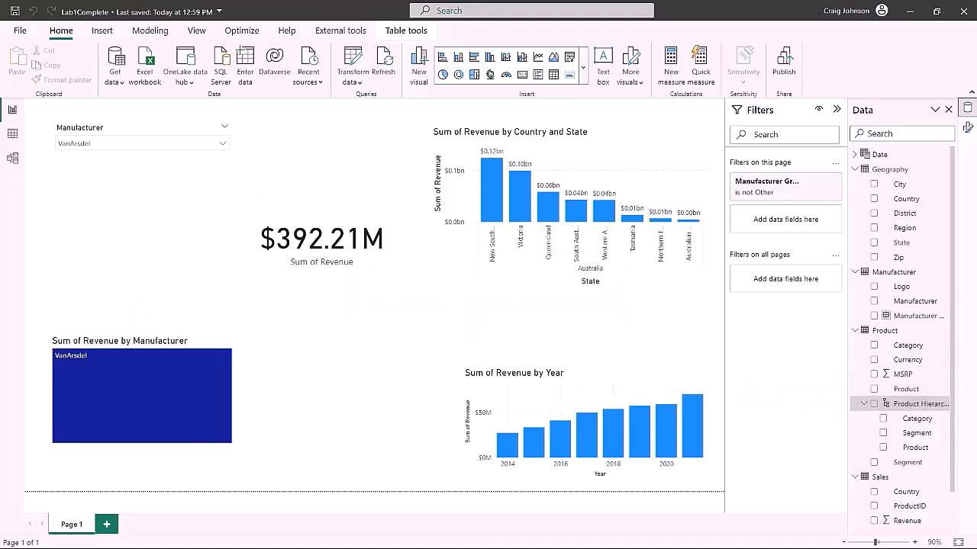
Move the Sum of Revenue by Manufacturer treemap up to just below the Manufacturer slicer and deselect it
click(365, 329)
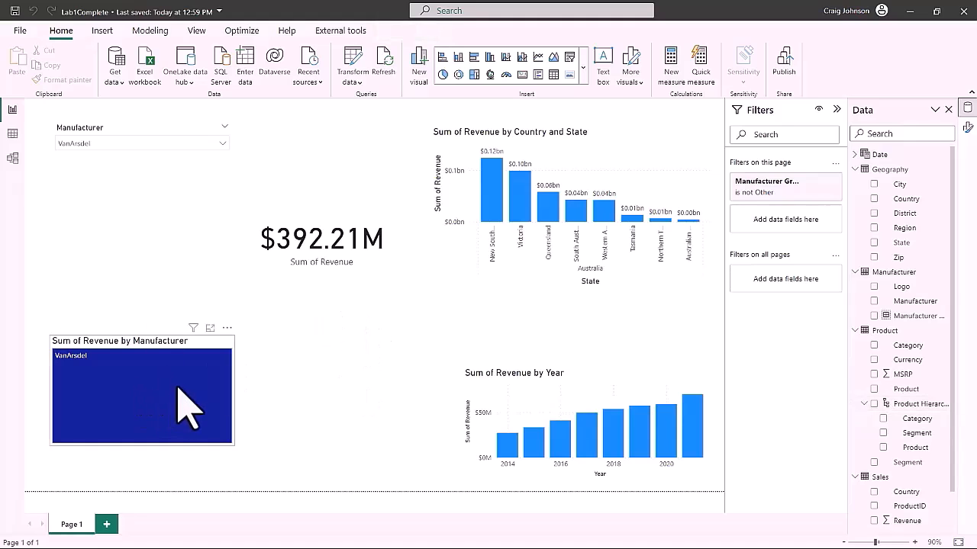
drag(175, 382, 172, 216)
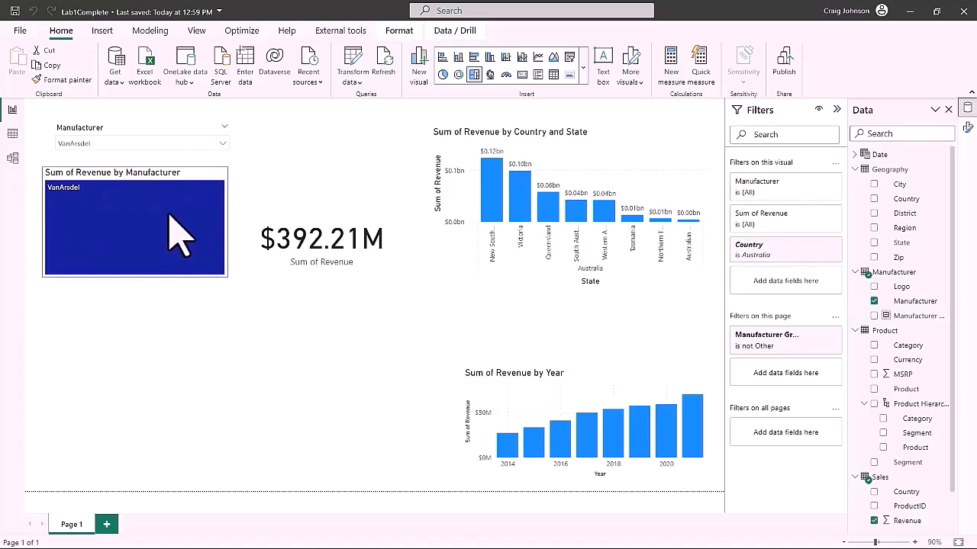
click(227, 388)
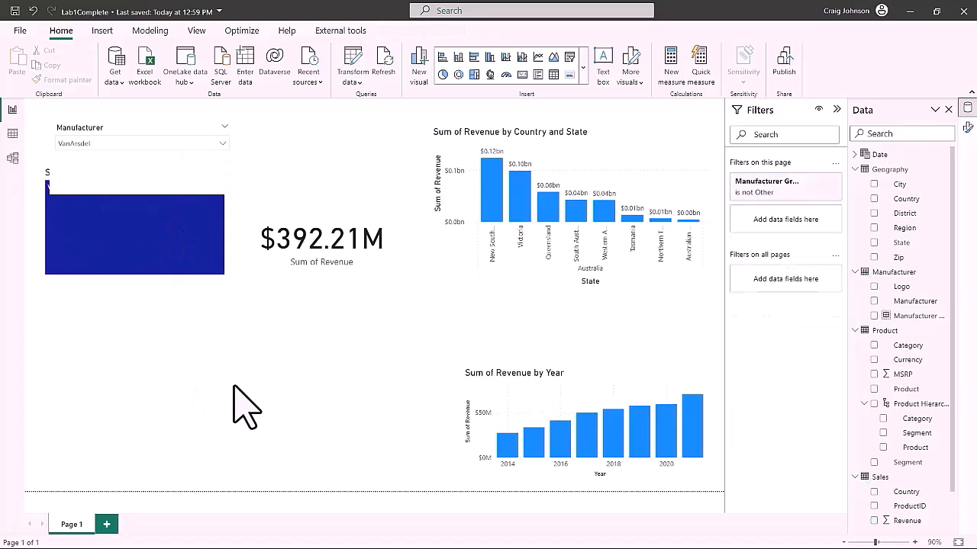
Insert a clustered bar chart just below the treemap and put the Product Hierarchy from the Product table on its Y-axis
click(472, 55)
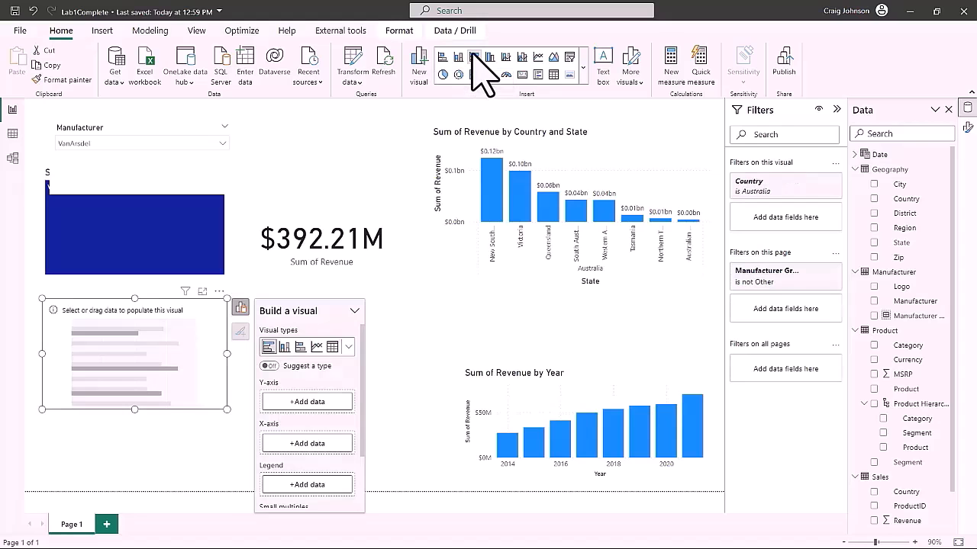
drag(198, 306, 216, 321)
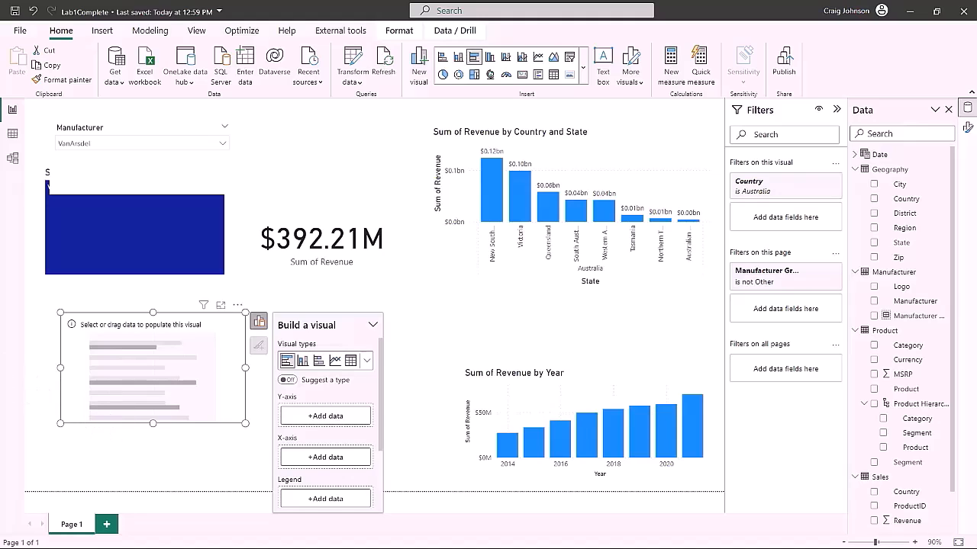
click(317, 417)
click(390, 238)
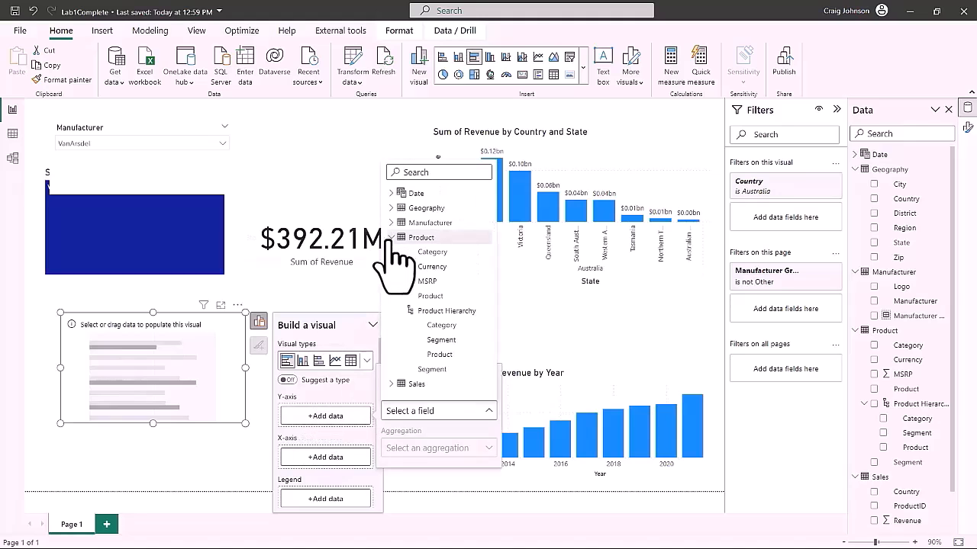
click(431, 311)
click(442, 311)
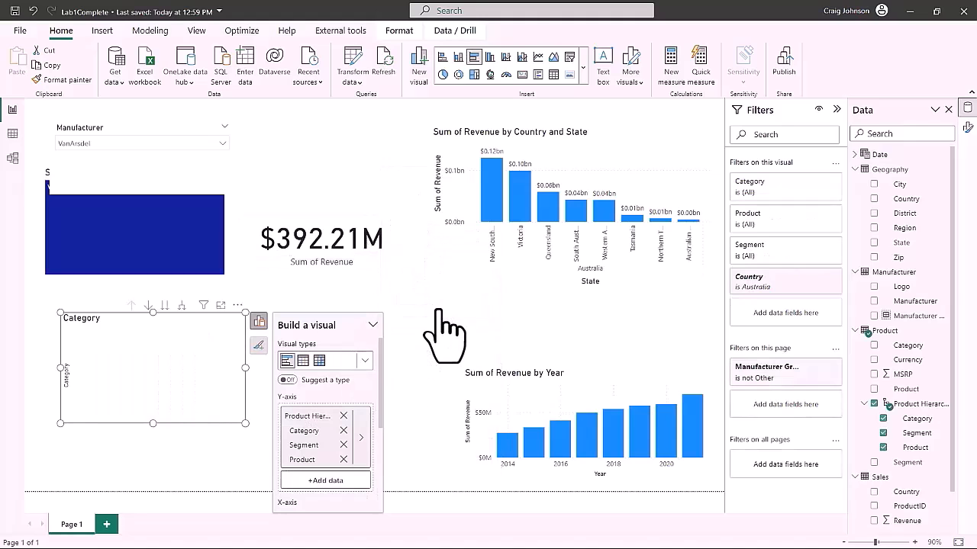
Add Revenue from the Sales table to the bar chart's X-axis and enlarge the chart toward its lower-right corner
scroll(343, 460, down, 3)
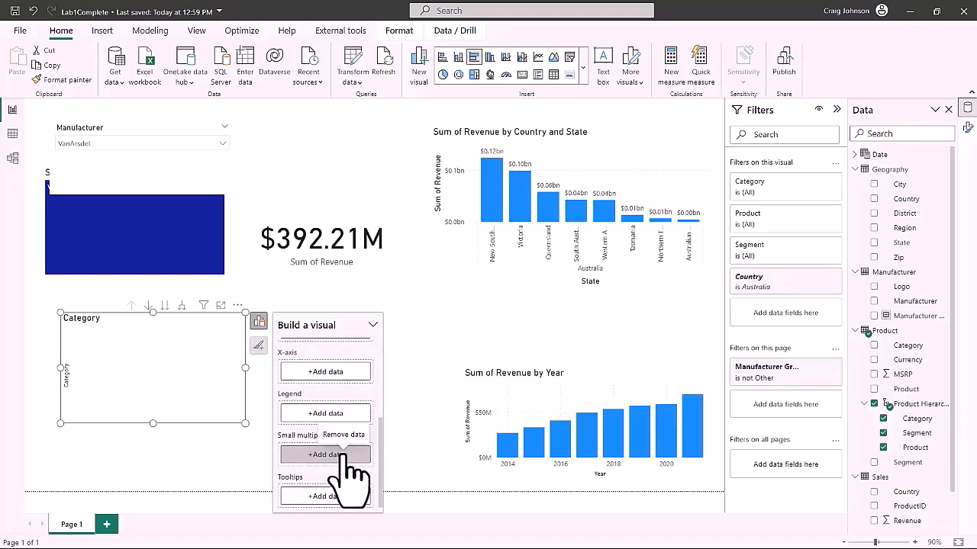
click(325, 371)
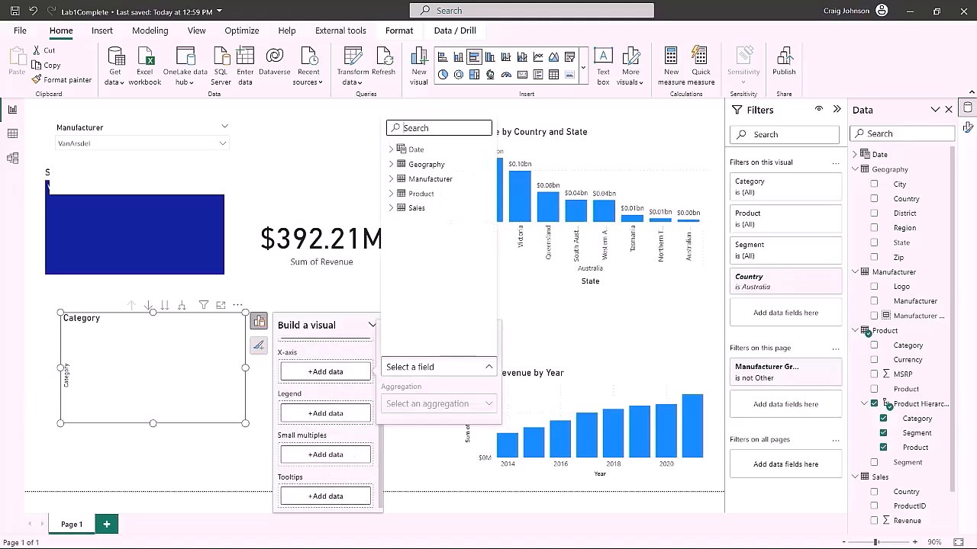
click(397, 208)
click(412, 252)
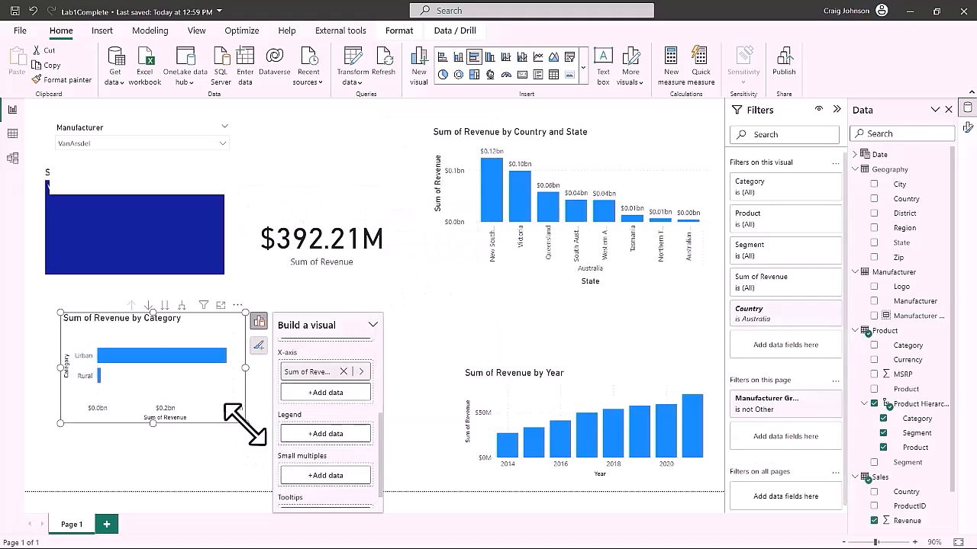
drag(245, 424, 299, 442)
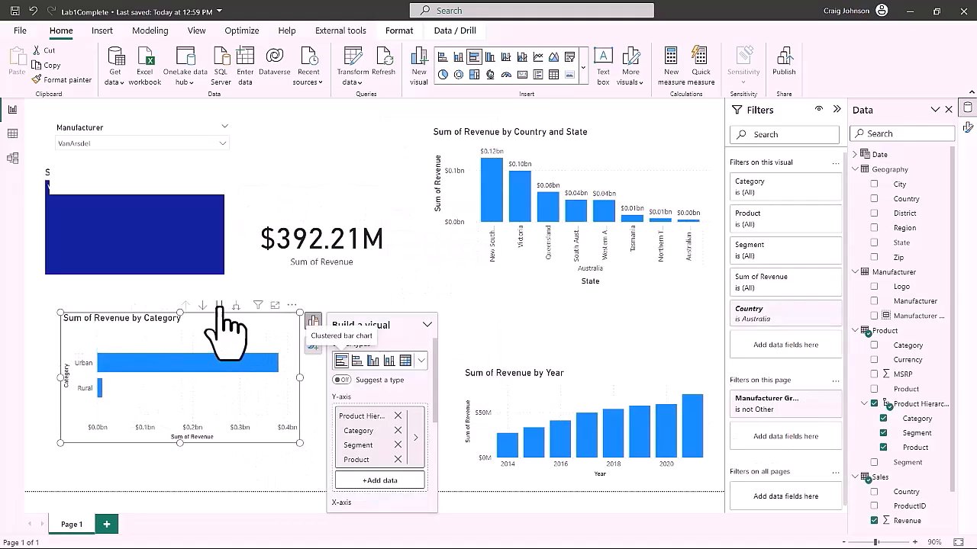
Step the bar chart through the Segment and Product levels of the hierarchy and drill back up
click(217, 305)
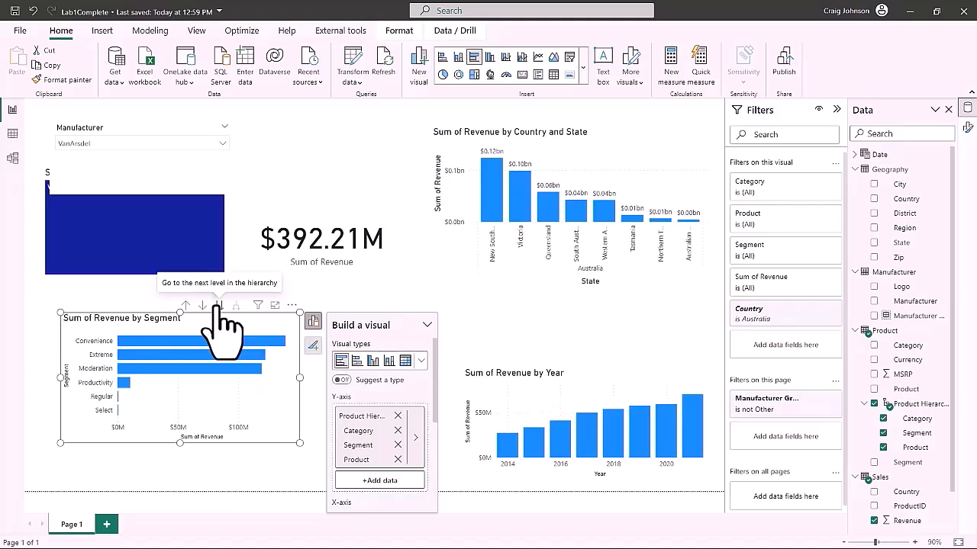
click(217, 305)
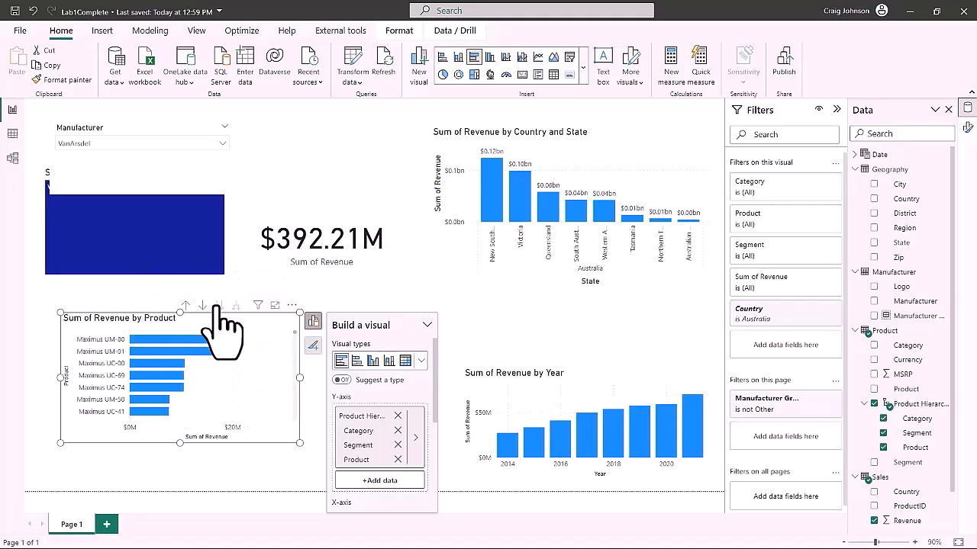
click(185, 306)
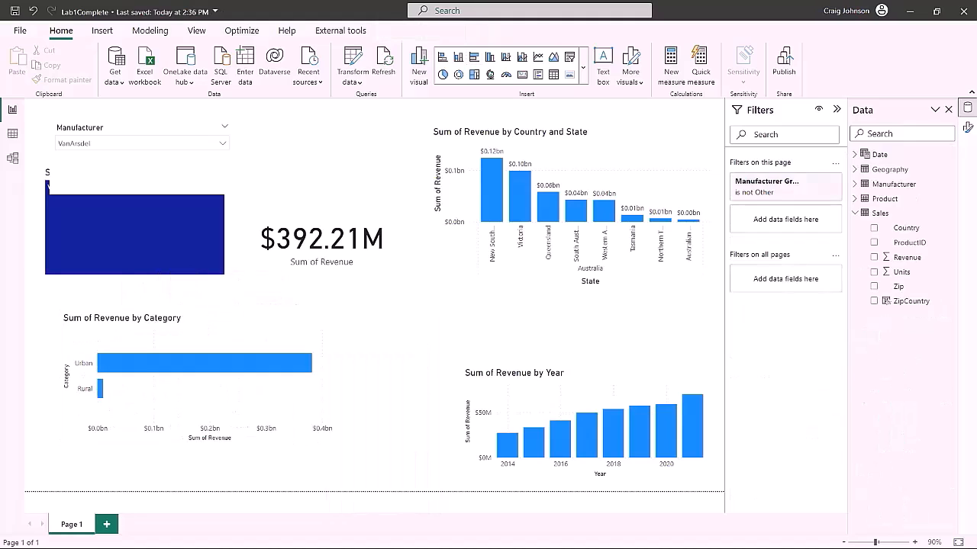
Take the Sum of Revenue by Category chart to the Segment level and convert it to a matrix
click(246, 326)
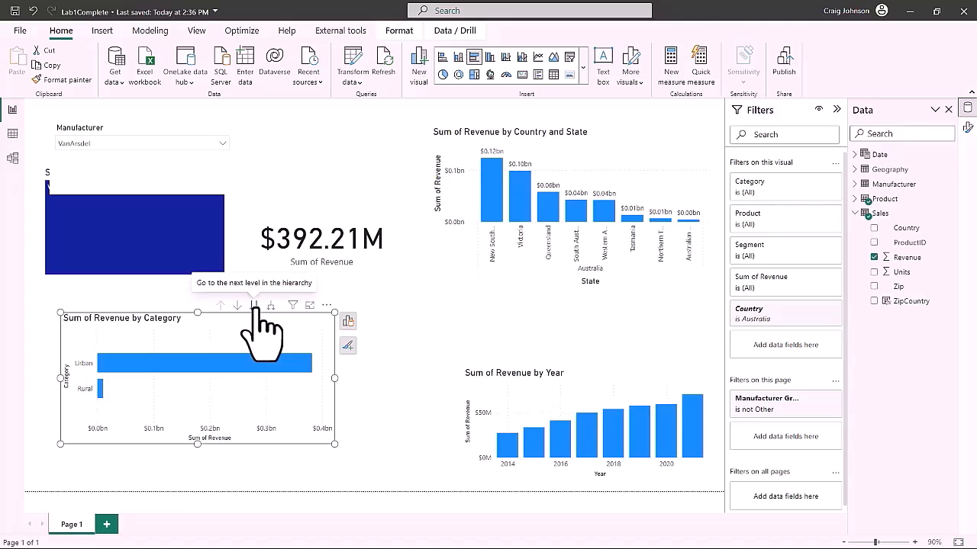
click(254, 305)
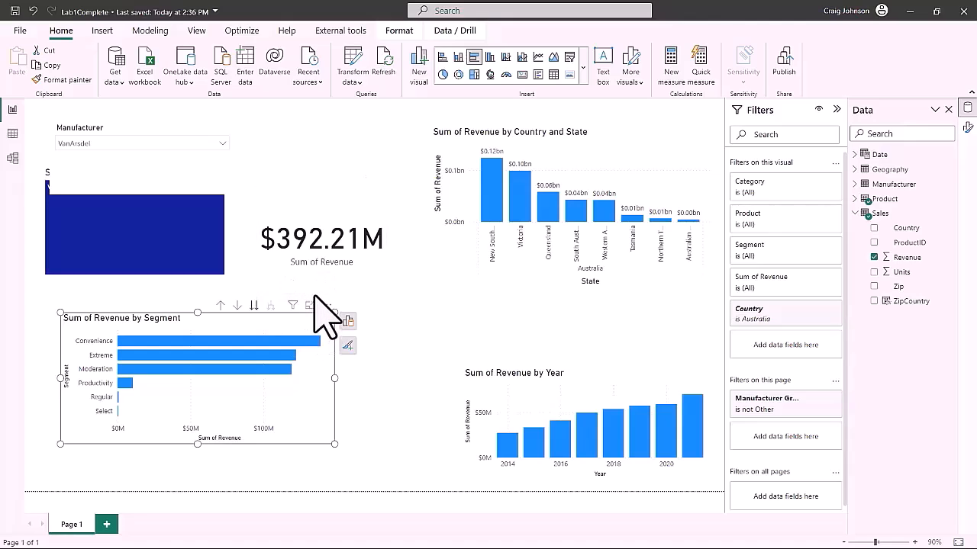
click(583, 68)
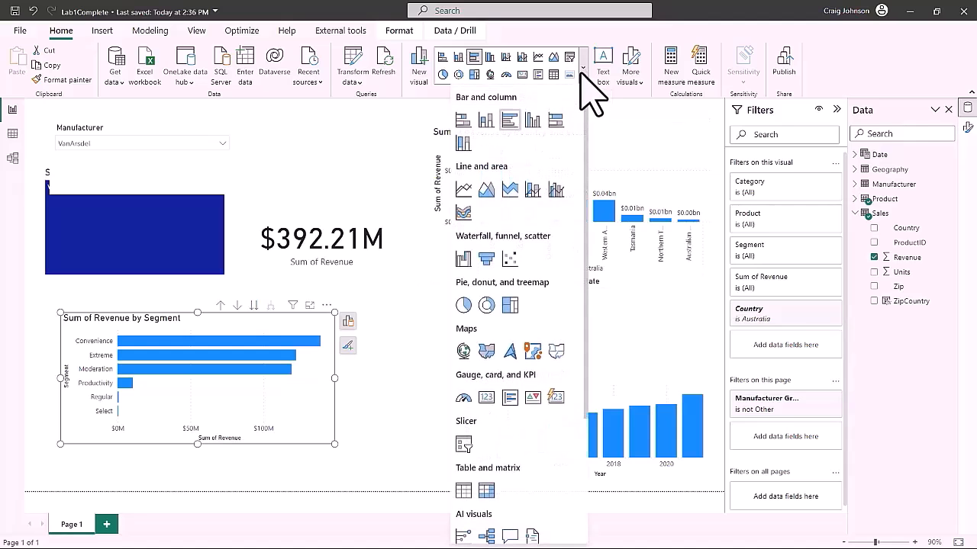
click(487, 488)
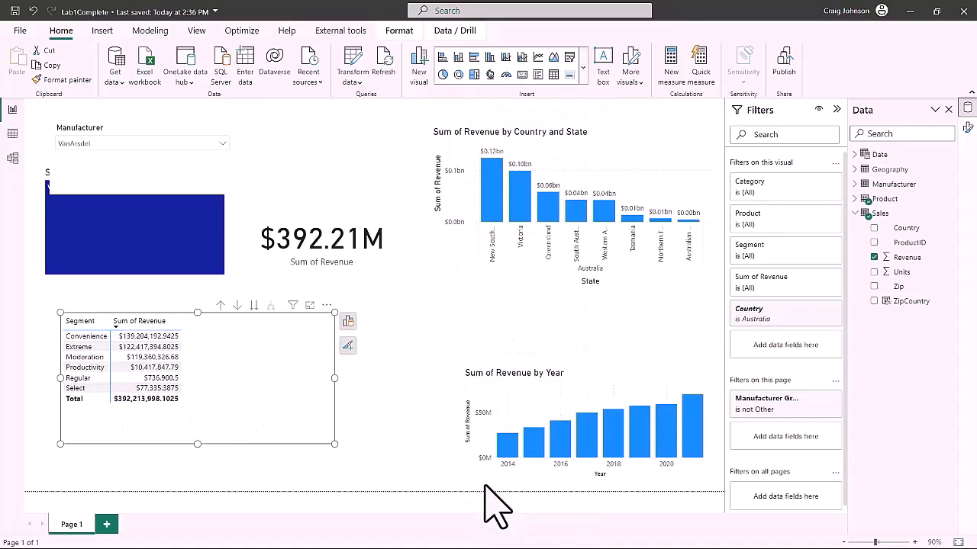
Compare the matrix's Product and Segment levels by moving down and back up the hierarchy twice
click(254, 305)
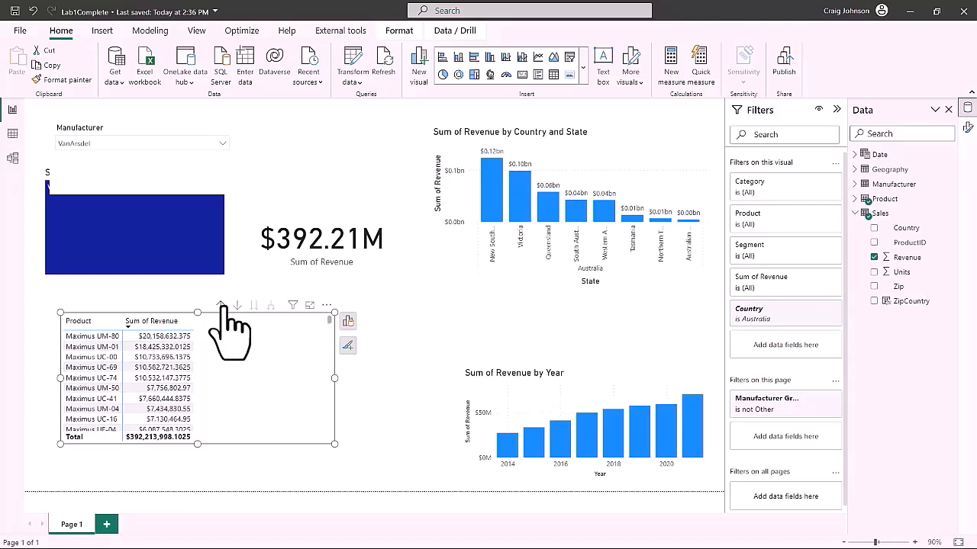
click(219, 305)
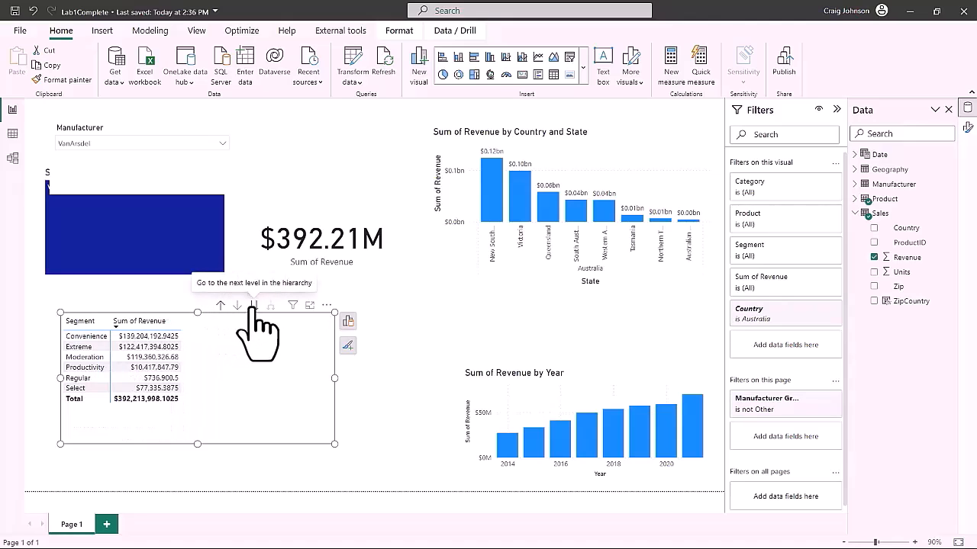
click(254, 305)
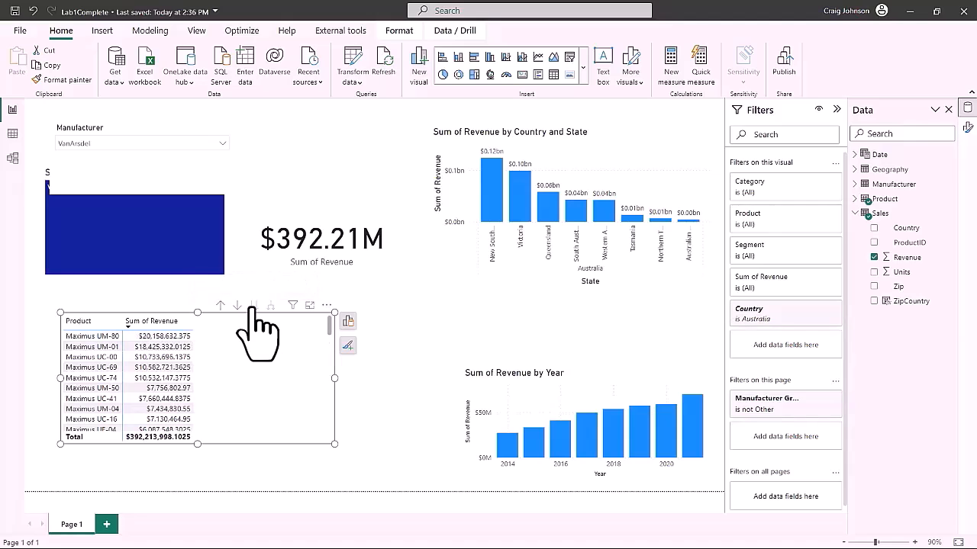
click(220, 304)
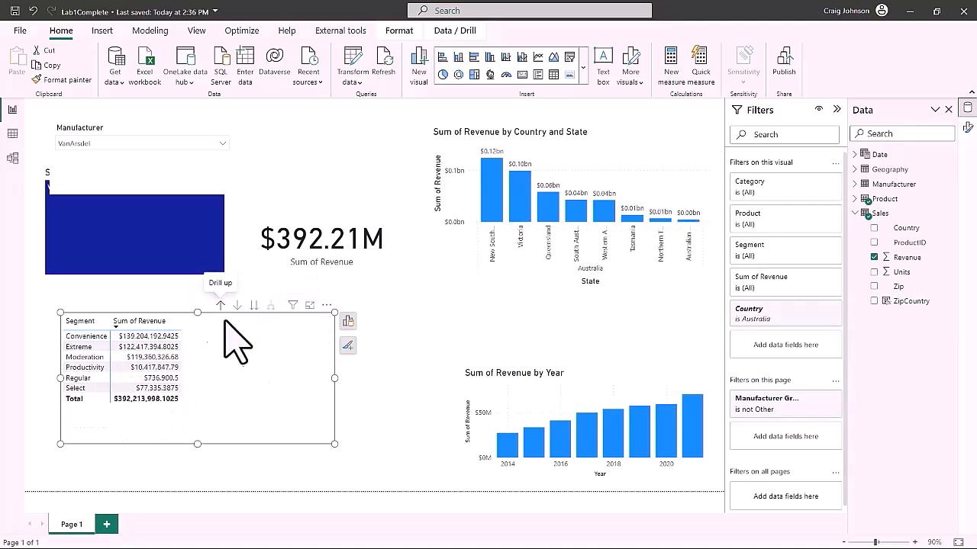
Add Revenue from the Sales table to the matrix values a second time
click(347, 320)
scroll(401, 488, down, 3)
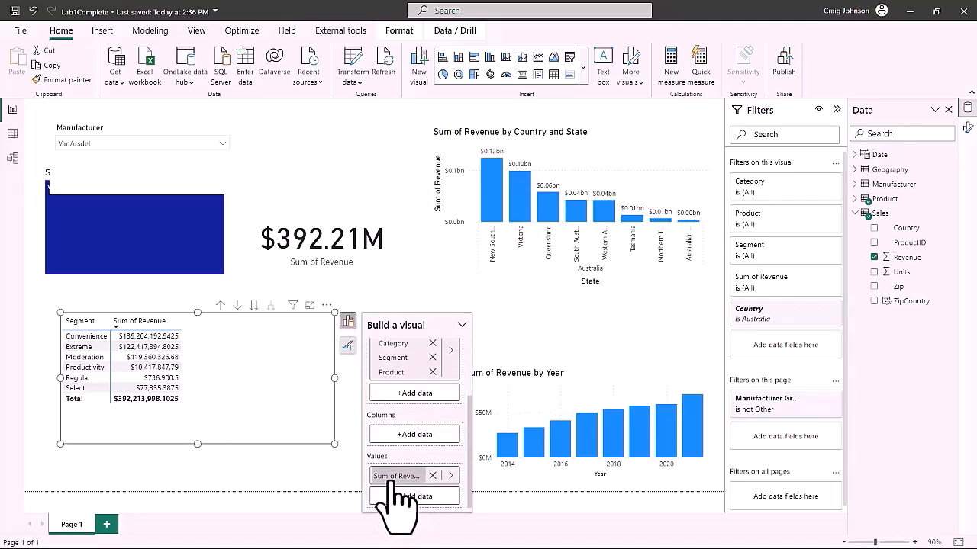
click(401, 496)
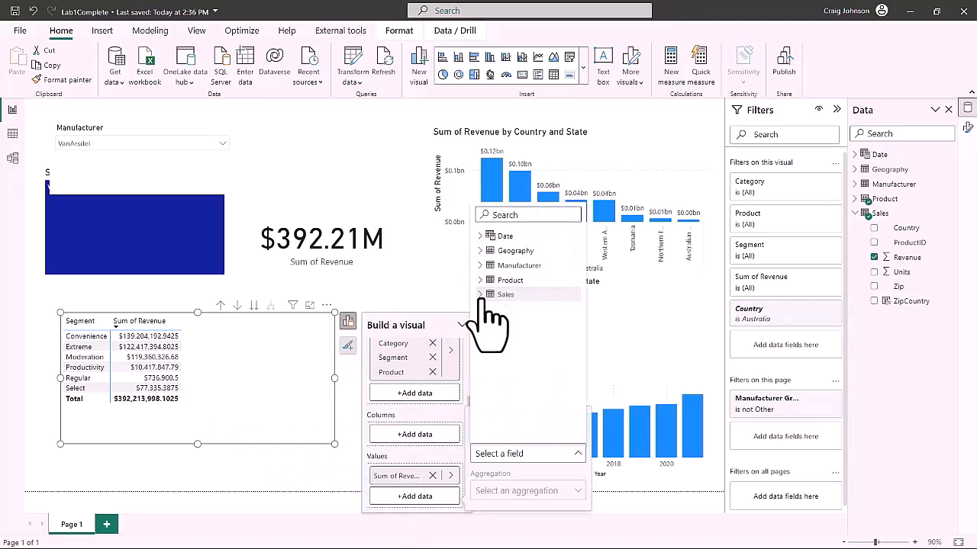
click(481, 295)
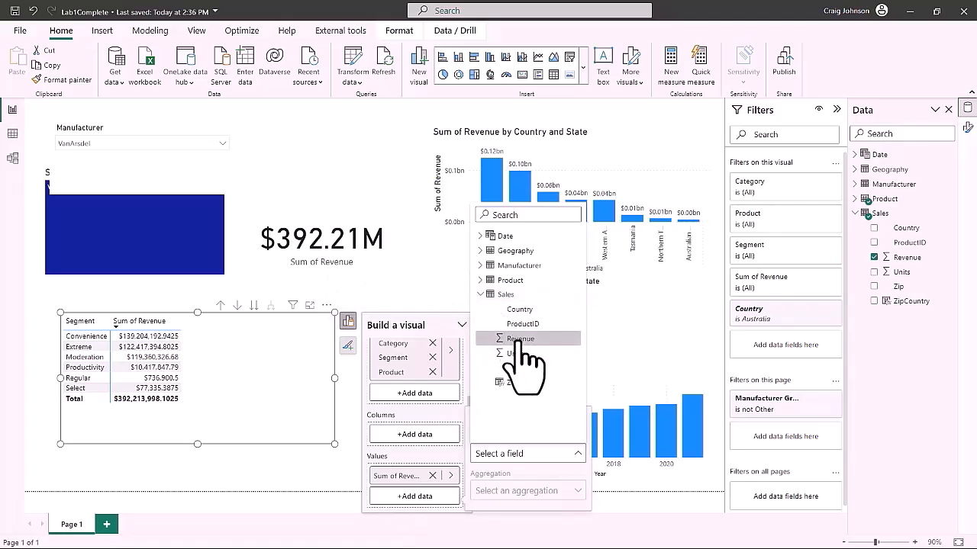
click(513, 339)
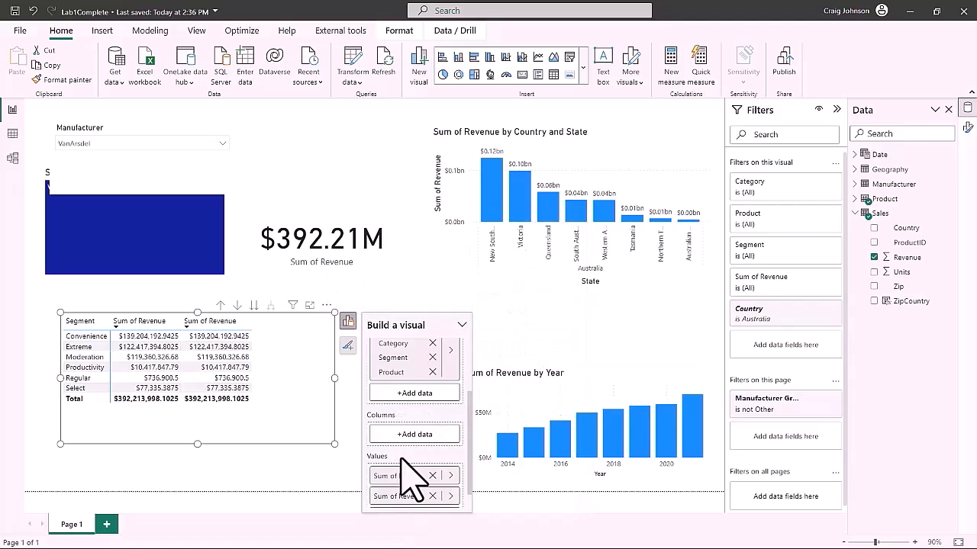
Show the matrix's second Sum of Revenue value as percent of grand total
click(414, 501)
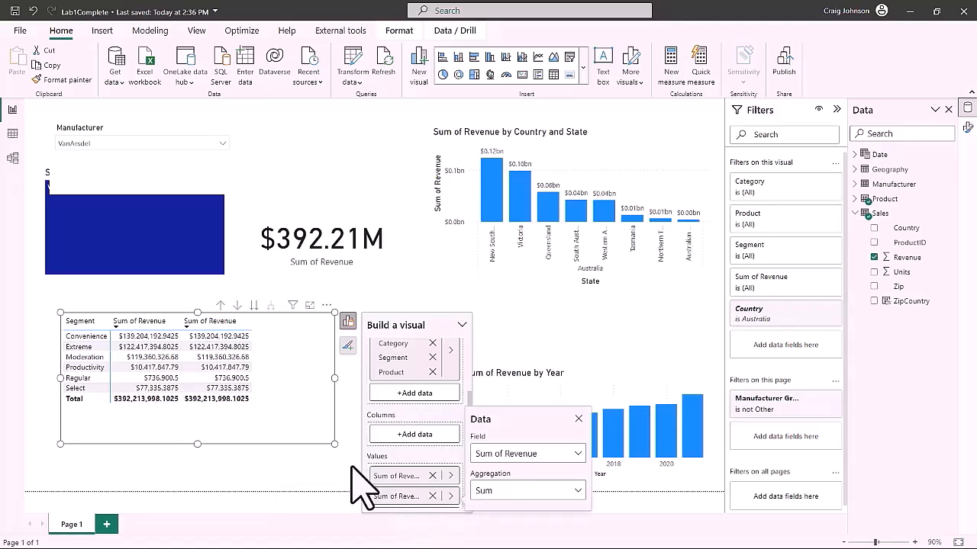
right_click(416, 498)
mouse_move(461, 479)
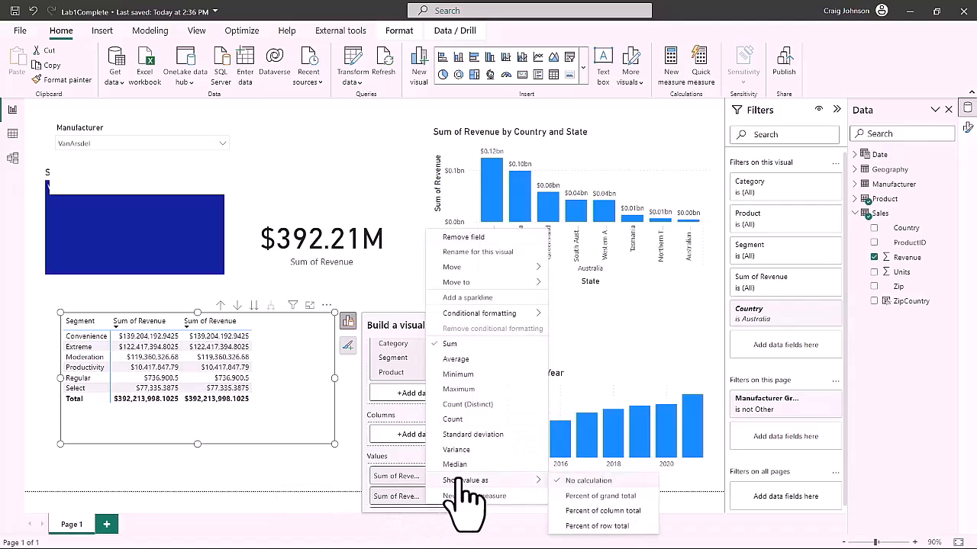
click(582, 496)
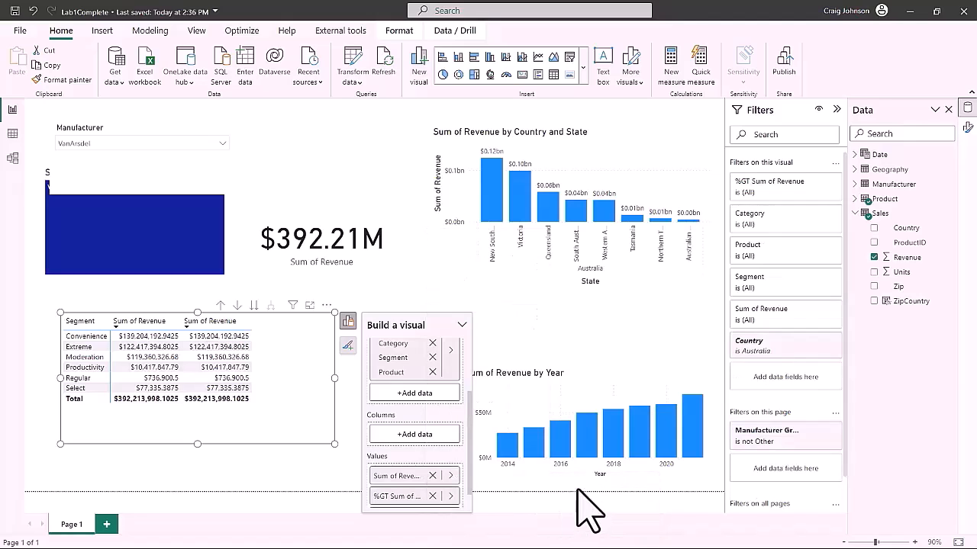
click(345, 418)
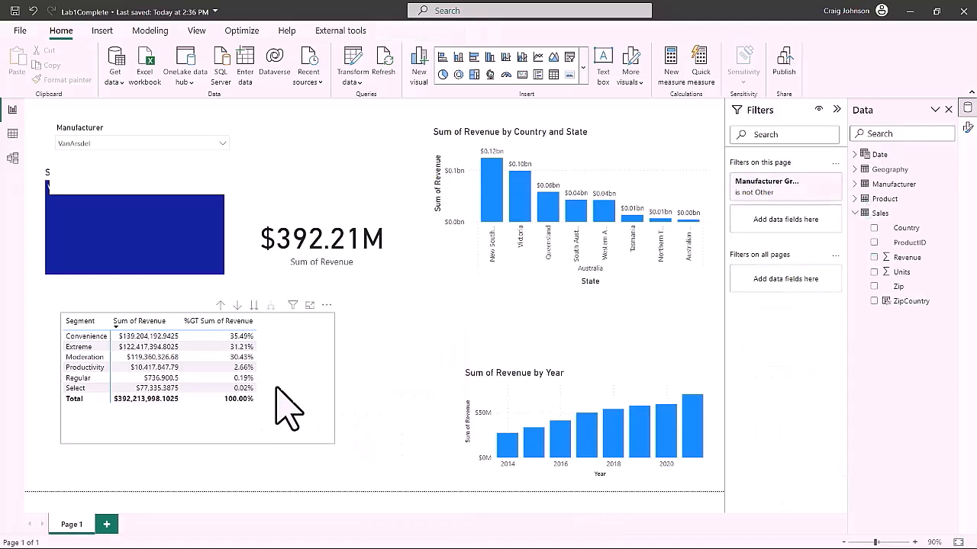
click(296, 352)
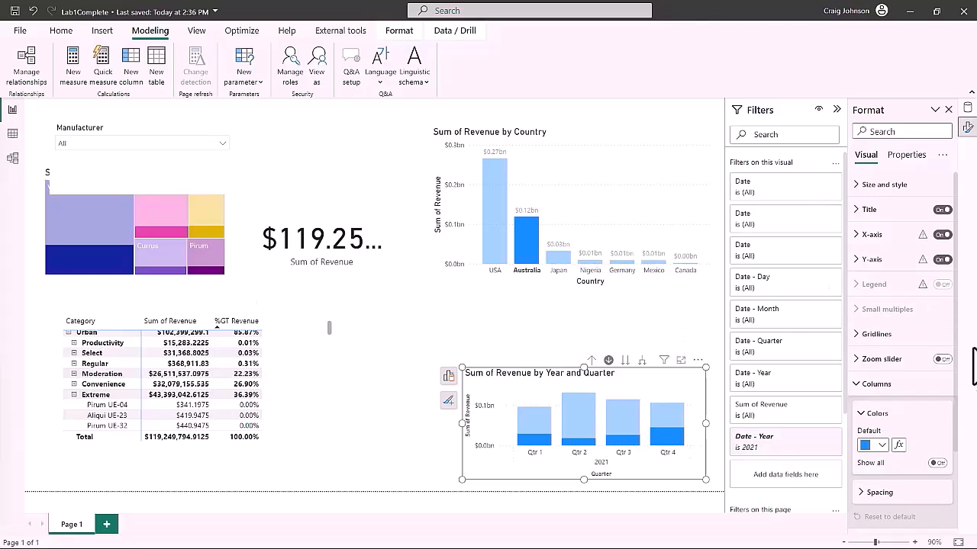
Create a new measure in the Sales table and name it PY Sales
click(964, 122)
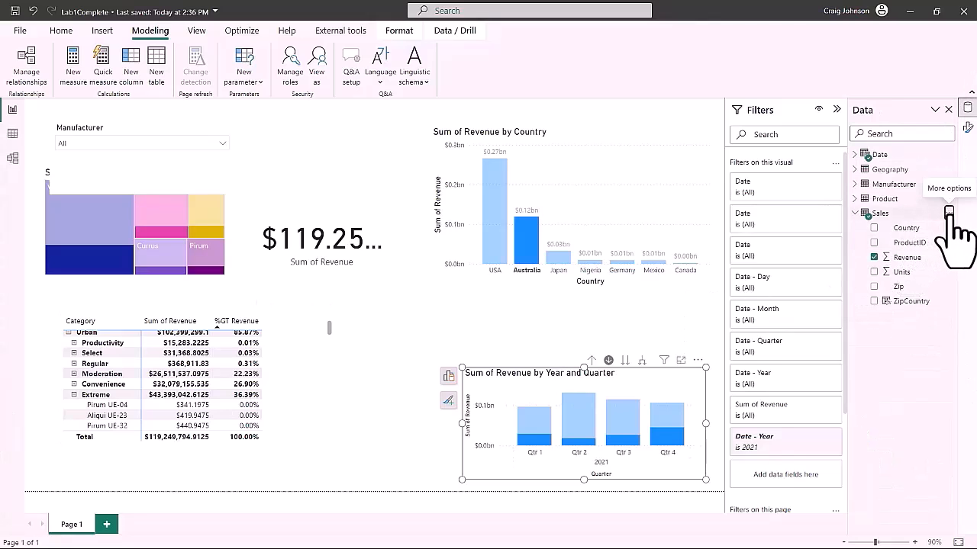
click(948, 213)
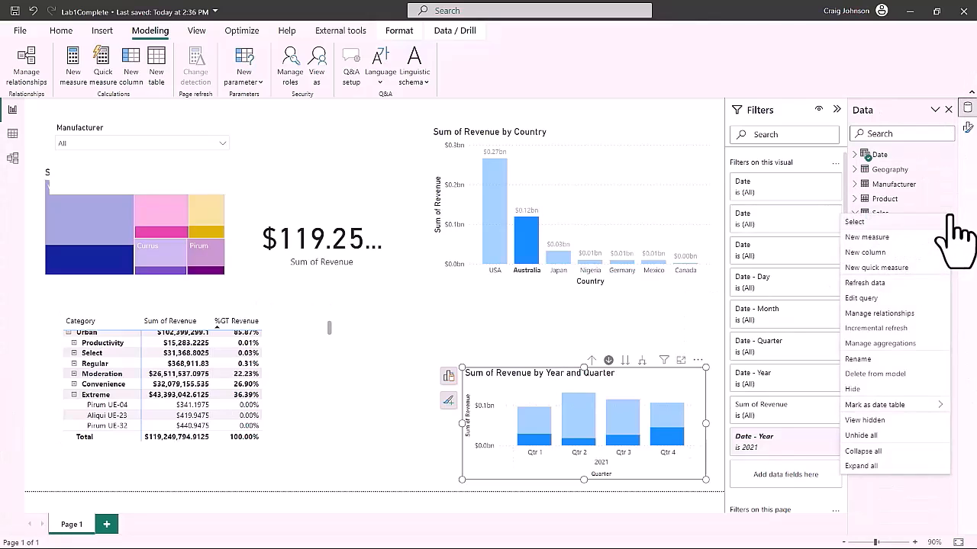
click(878, 238)
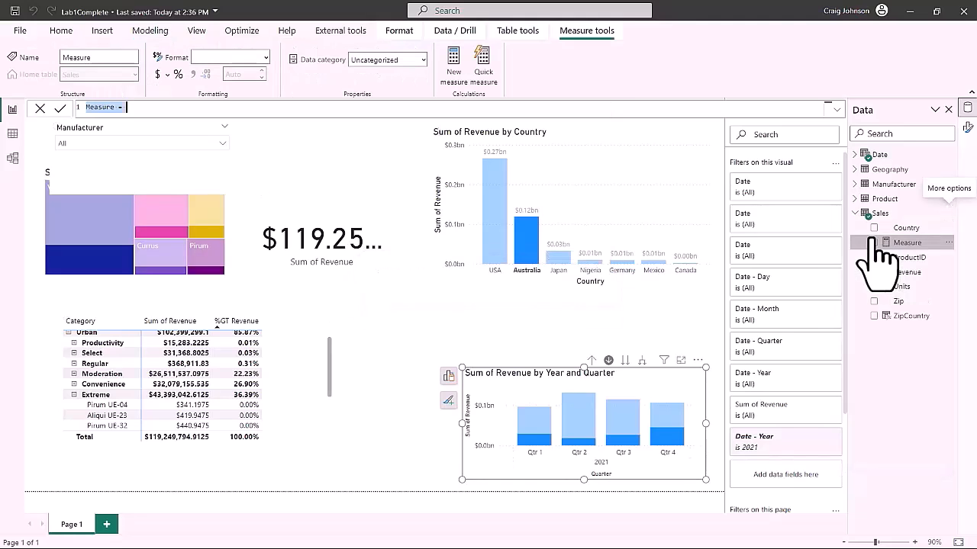
text(PY Sales)
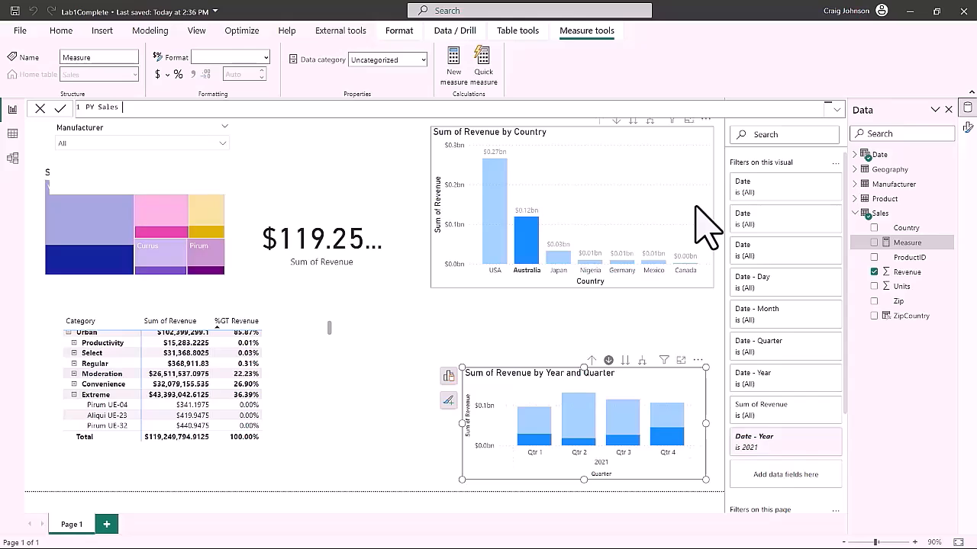
Begin the PY Sales formula with CALCULATE, using SUM(Sales[Revenue]) as its expression
text( = cal)
key(Tab)
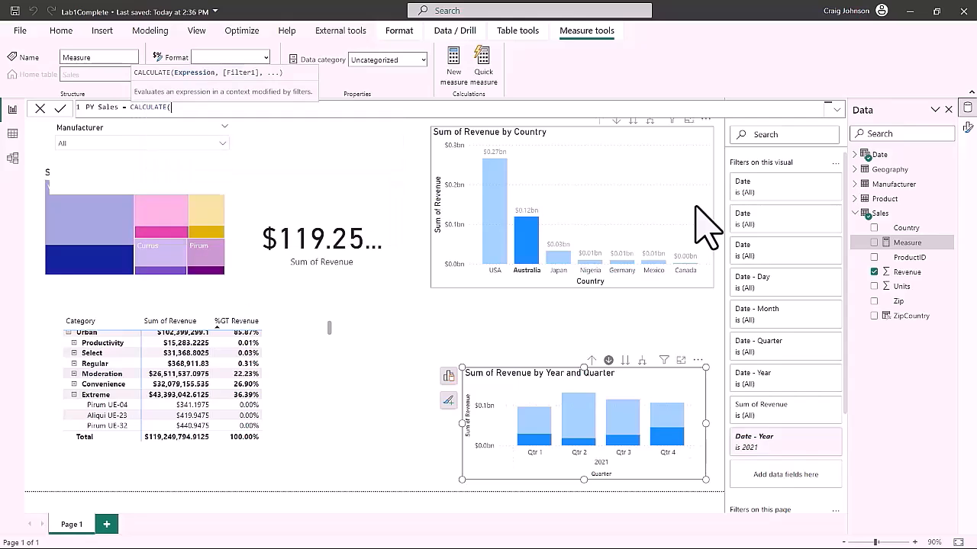
text(sum)
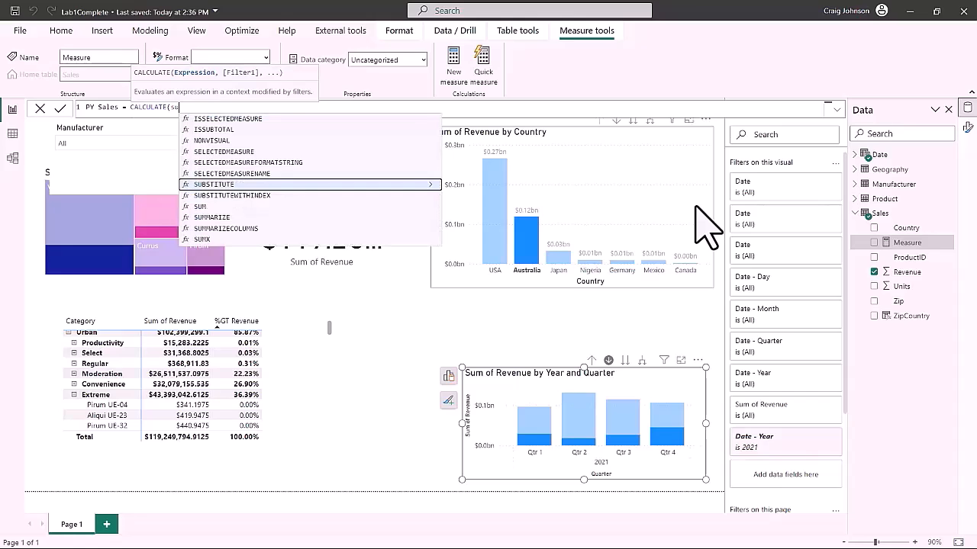
key(Tab)
text(sal)
key(Down)
key(Down)
key(Down)
key(Down)
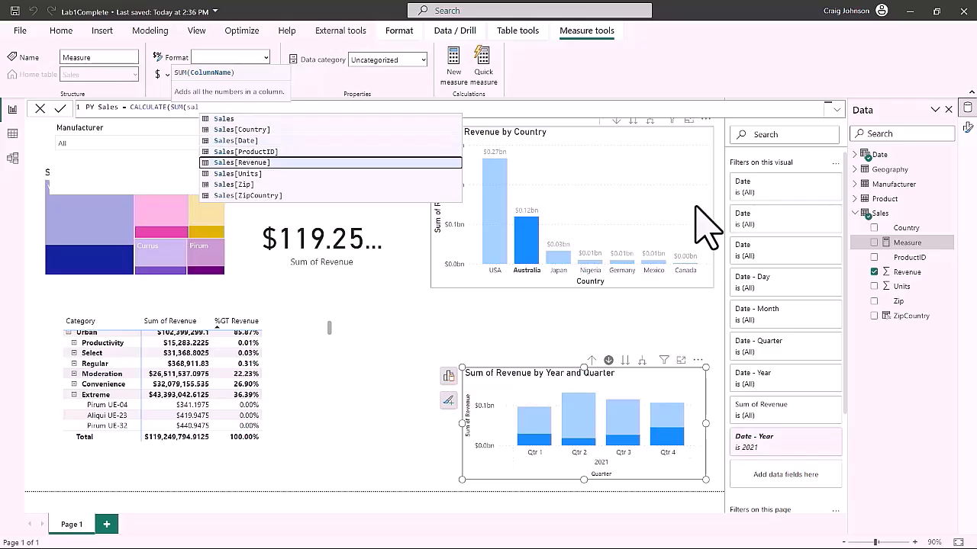
key(Tab)
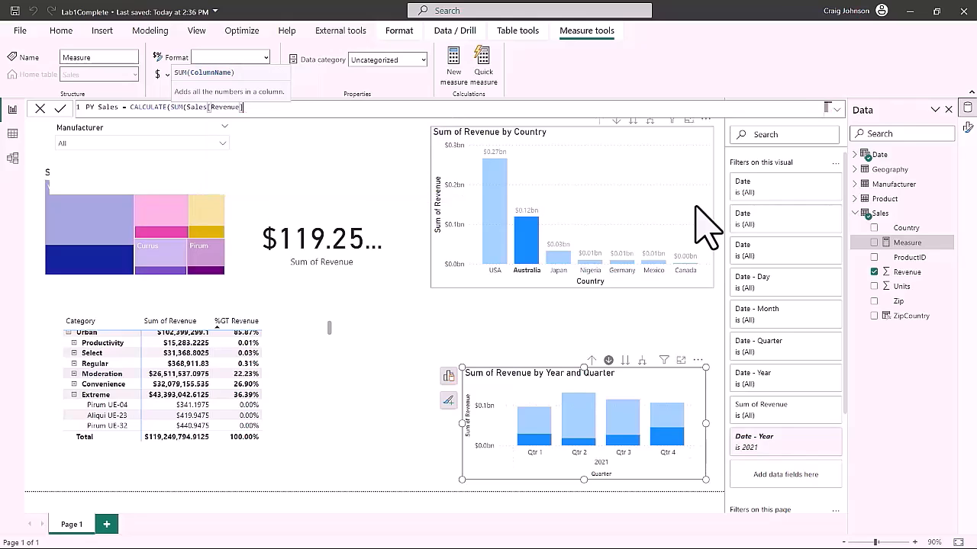
text(), )
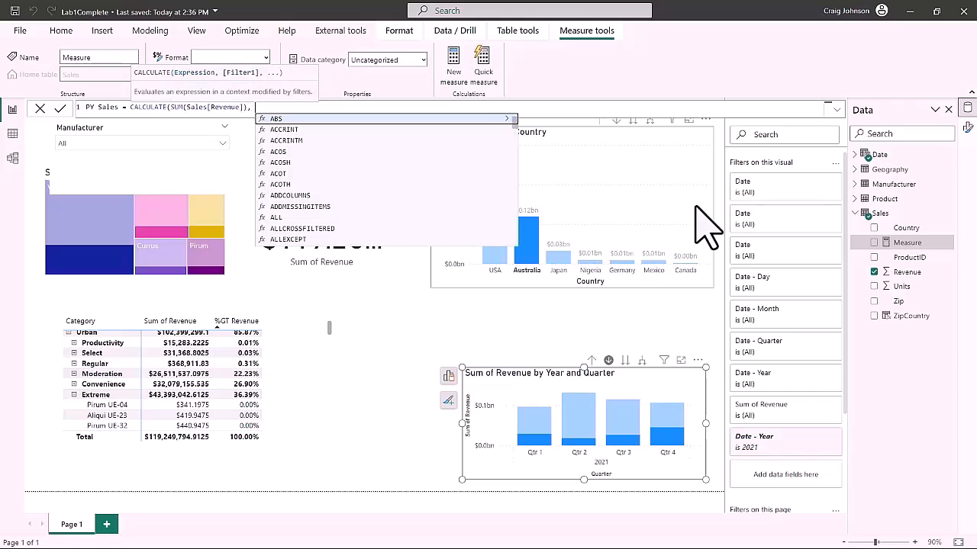
Add SAMEPERIODLASTYEAR('Date'[Date]) as the CALCULATE filter and commit the PY Sales measure
text(same)
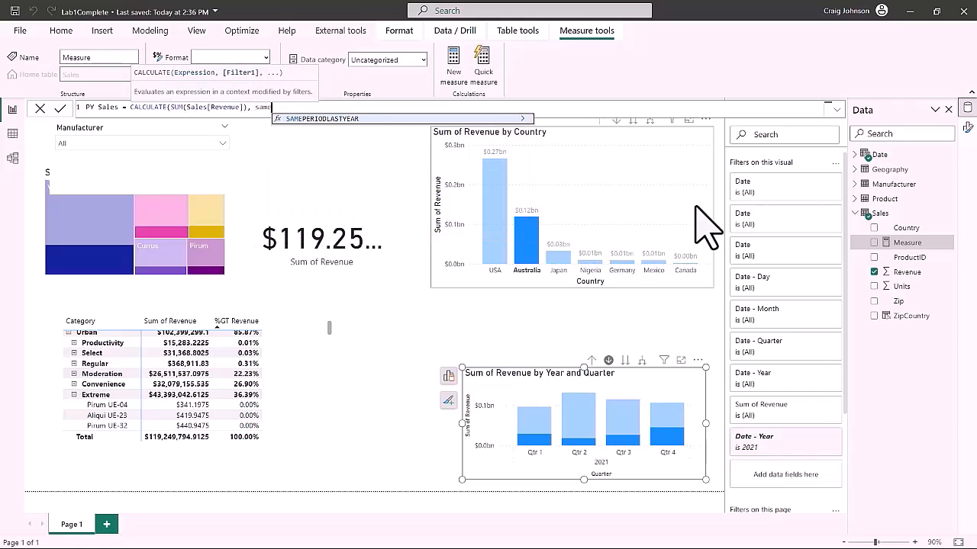
key(Tab)
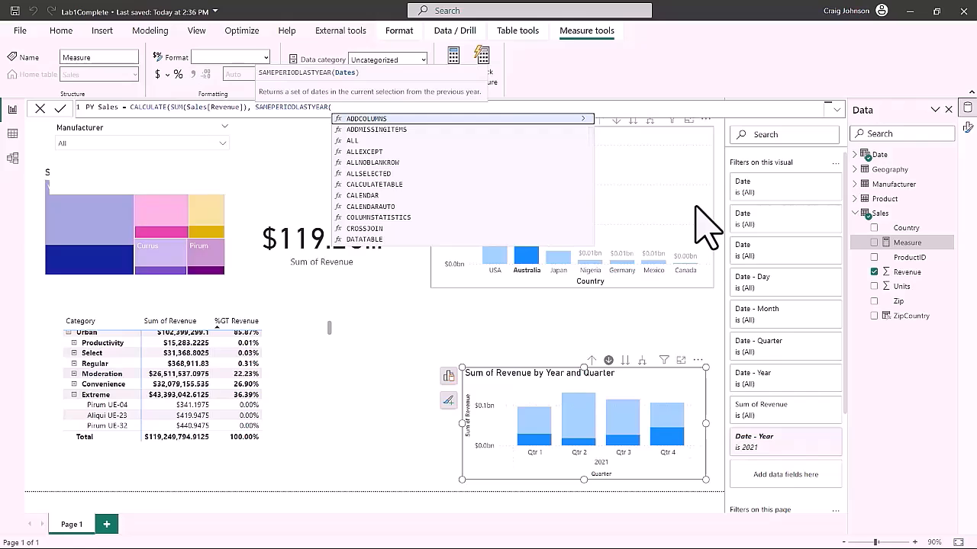
text(date)
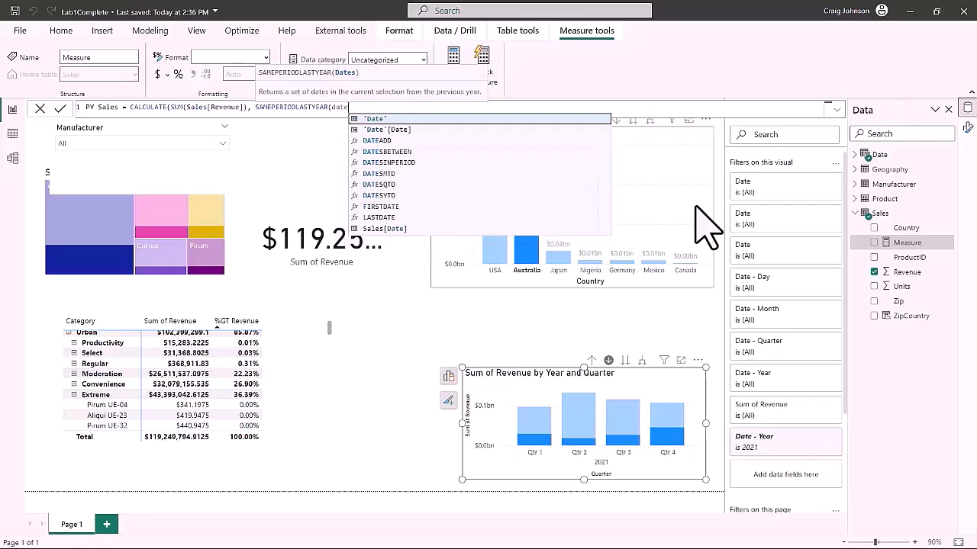
key(Down)
key(Tab)
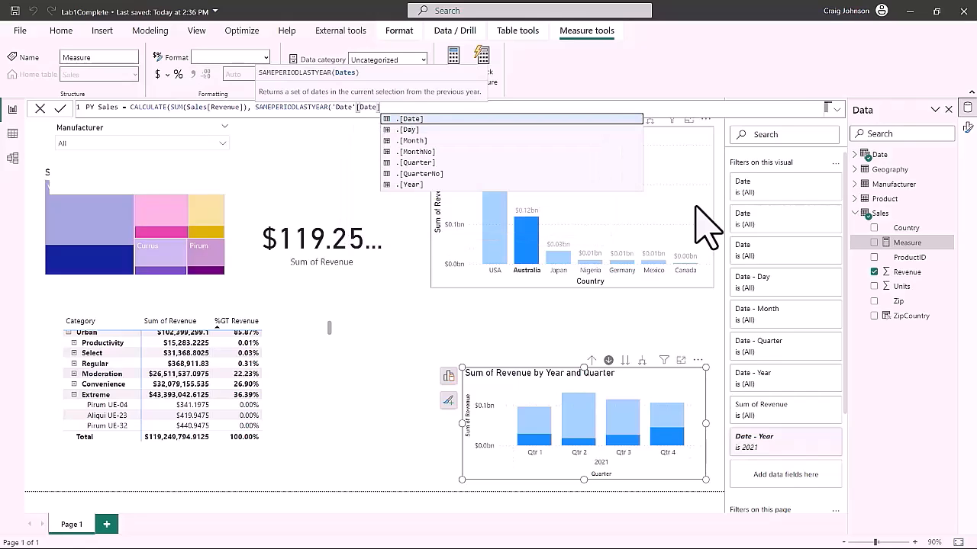
text()))
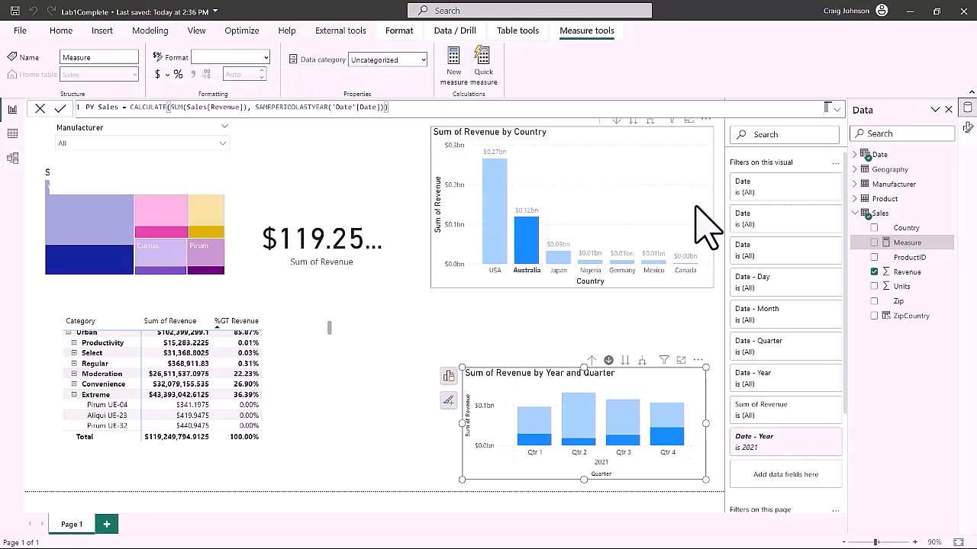
key(Return)
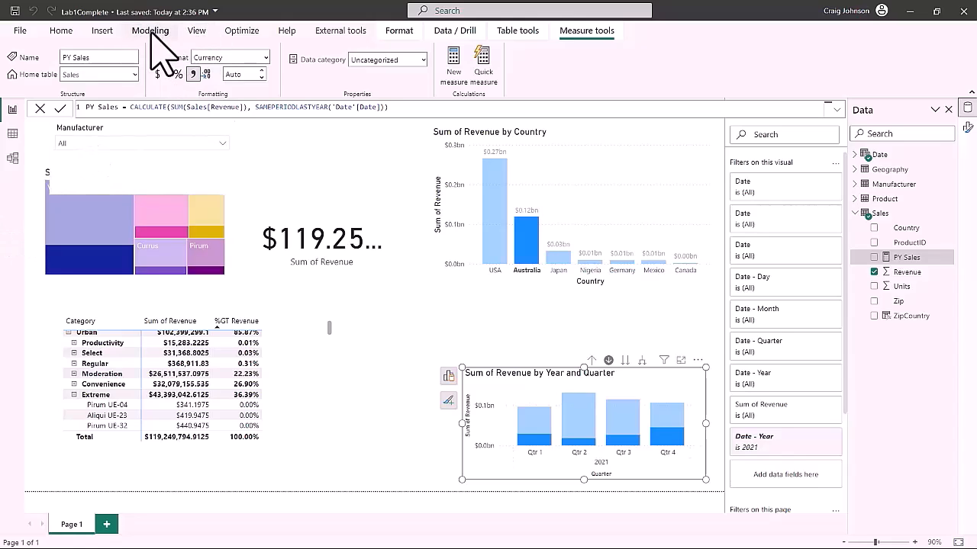
Create another new measure in the Sales table and name it % Growth
click(102, 32)
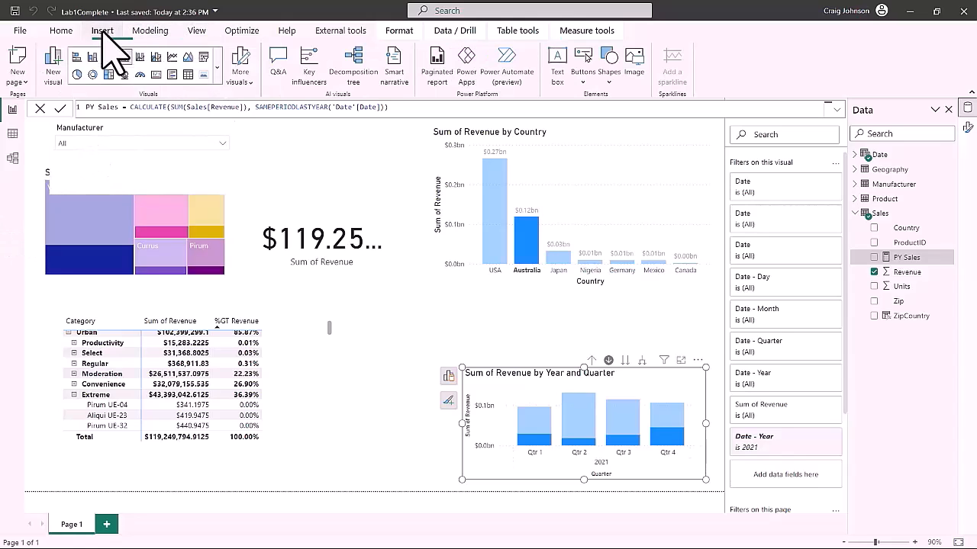
click(149, 31)
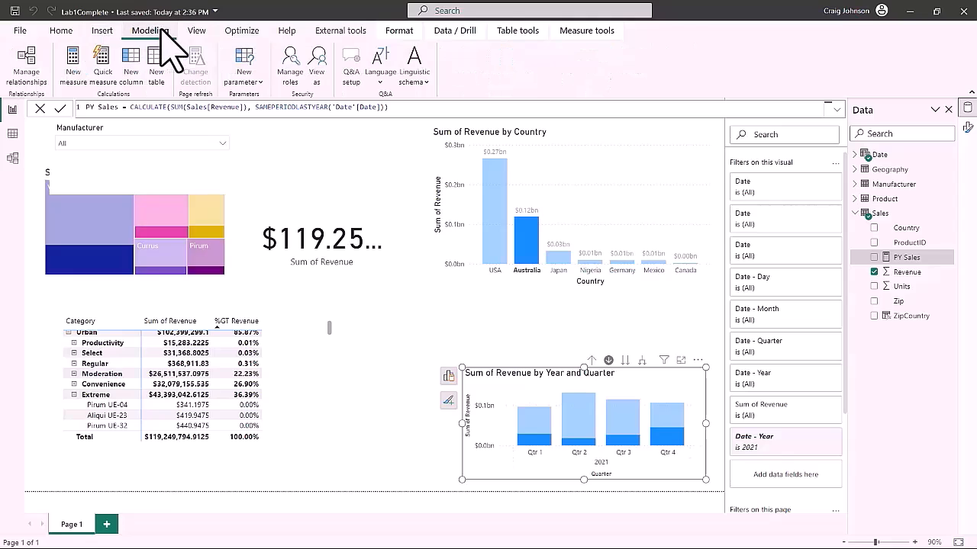
click(77, 76)
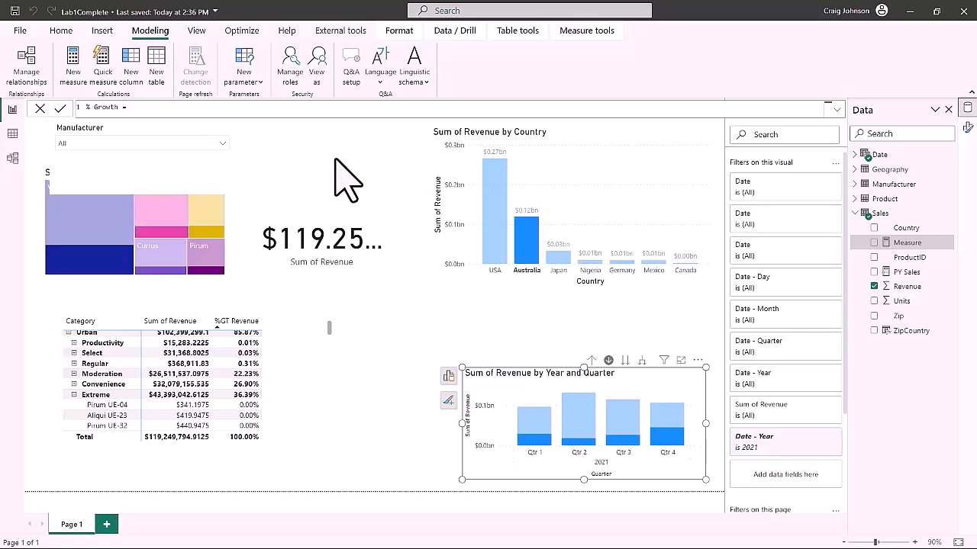
Start the % Growth formula with DIVIDE, using SUM(Sales[Revenue]) - [PY Sales] as the numerator
text(DIVIDE()
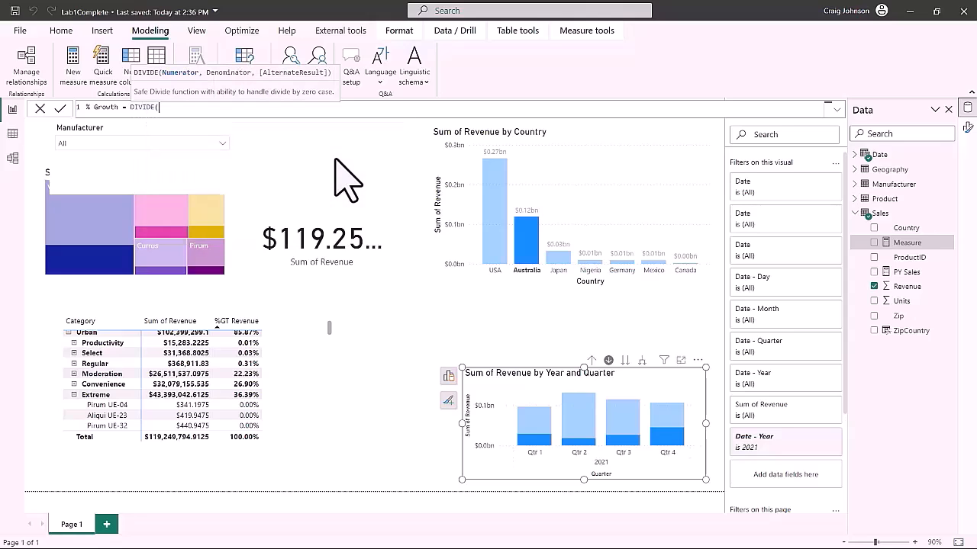
text(sum)
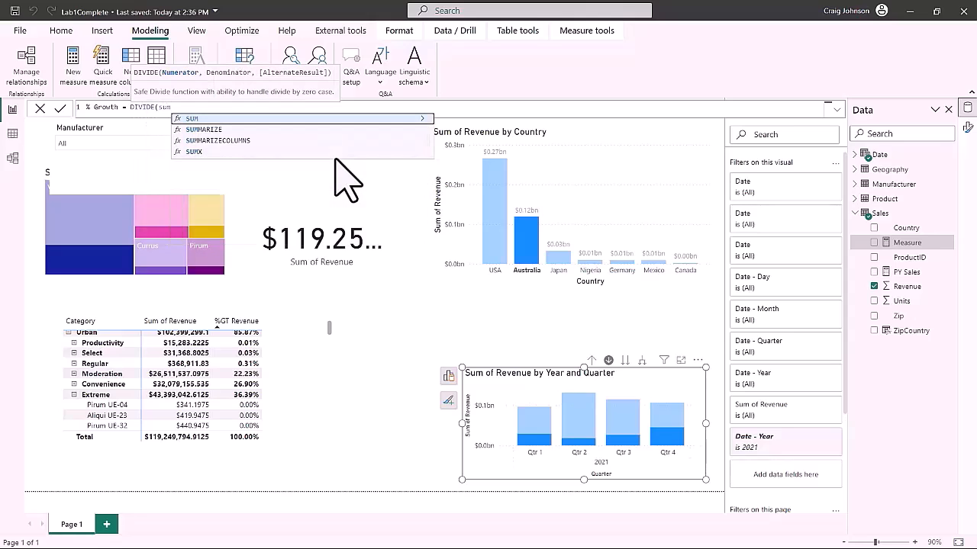
key(Tab)
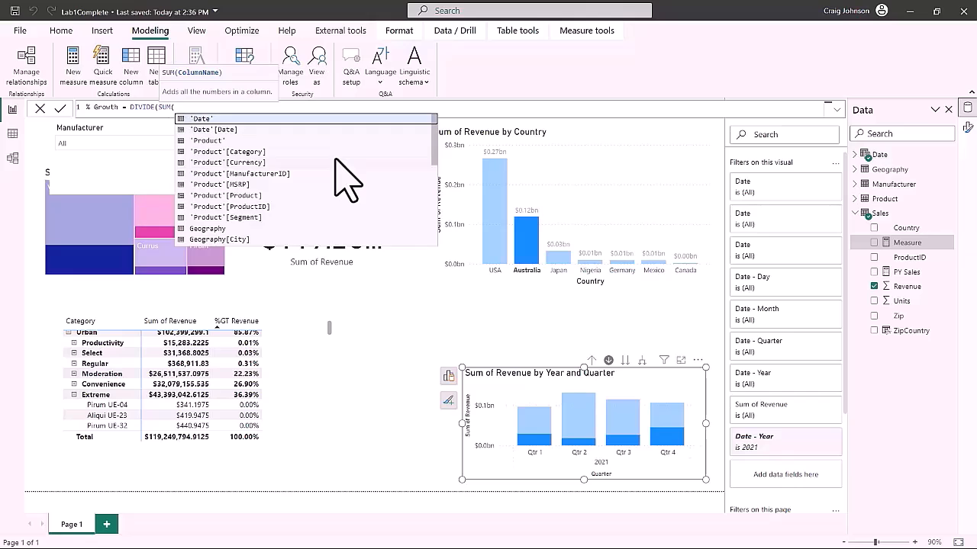
text(sale)
key(Down)
key(Down)
key(Down)
key(Down)
key(Tab)
text() - )
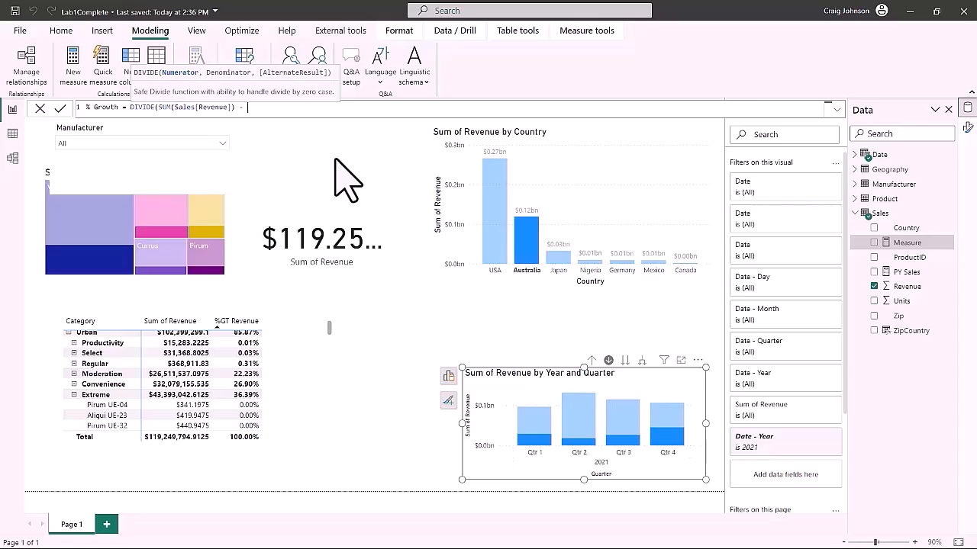
text([)
key(Tab)
text())
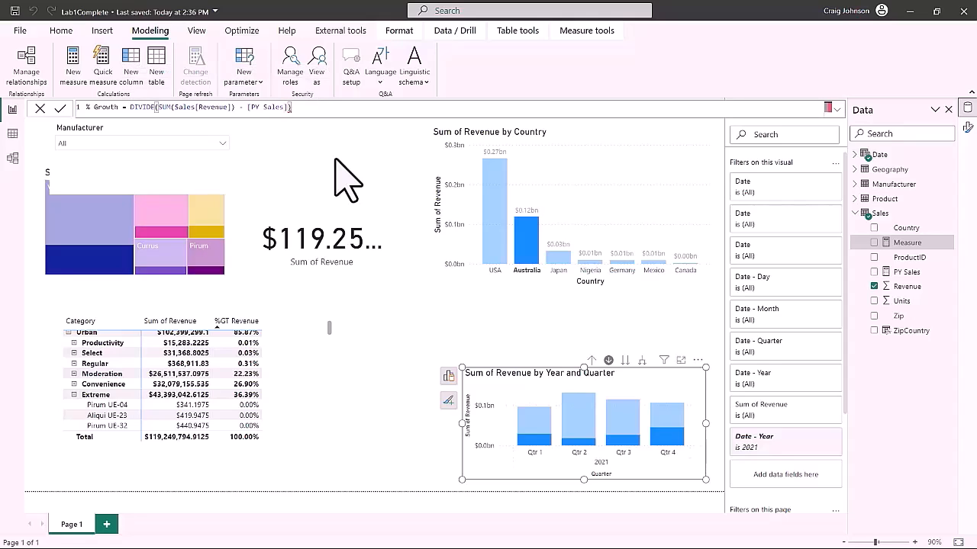
Add [PY Sales] as the DIVIDE denominator and commit the % Growth measure
key(Left)
text(,[PY Sales])
click(350, 116)
key(Return)
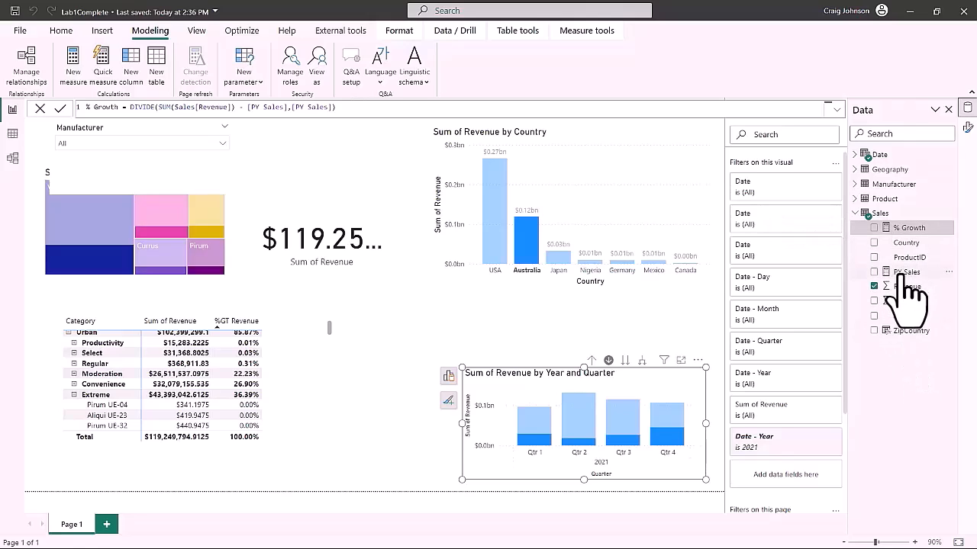
Add the PY Sales measure from the Sales table to the matrix values
click(305, 385)
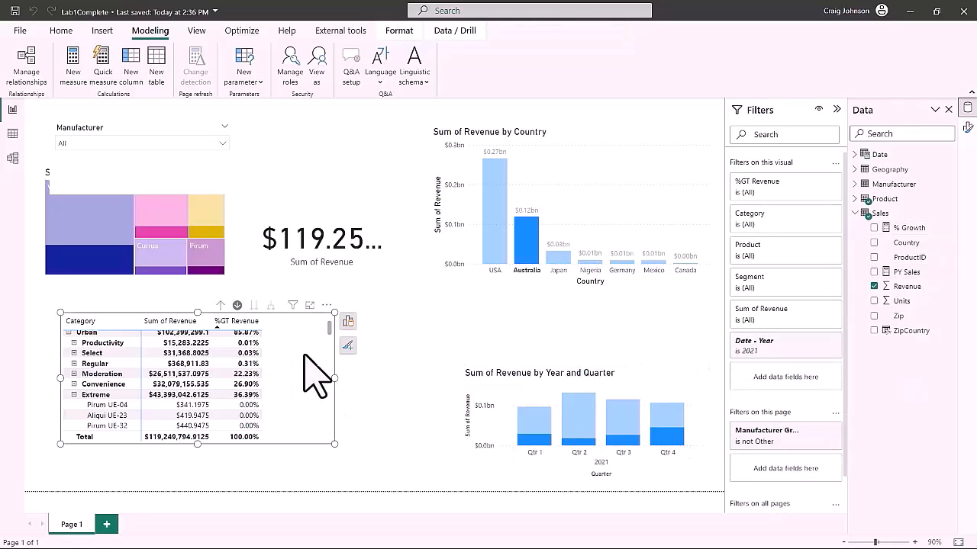
click(348, 321)
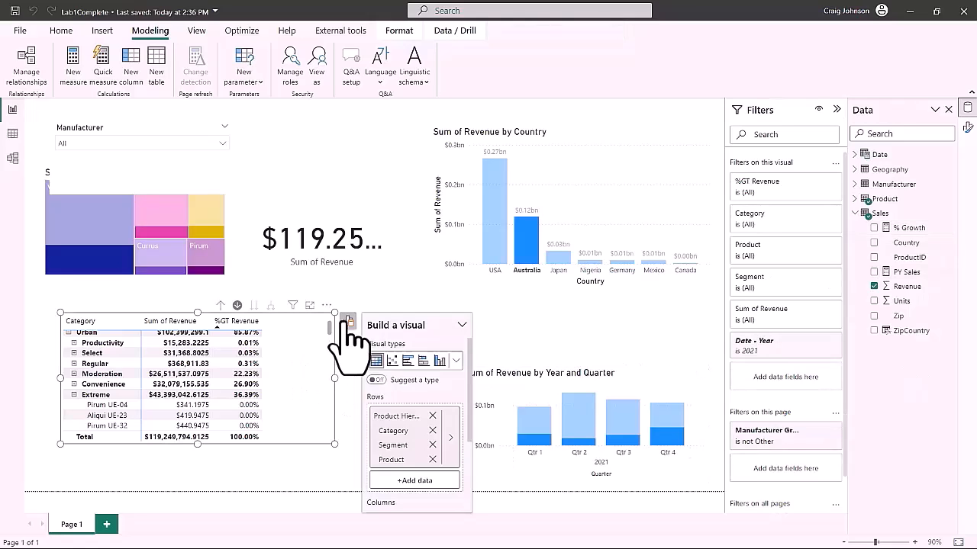
scroll(404, 454, down, 3)
click(405, 496)
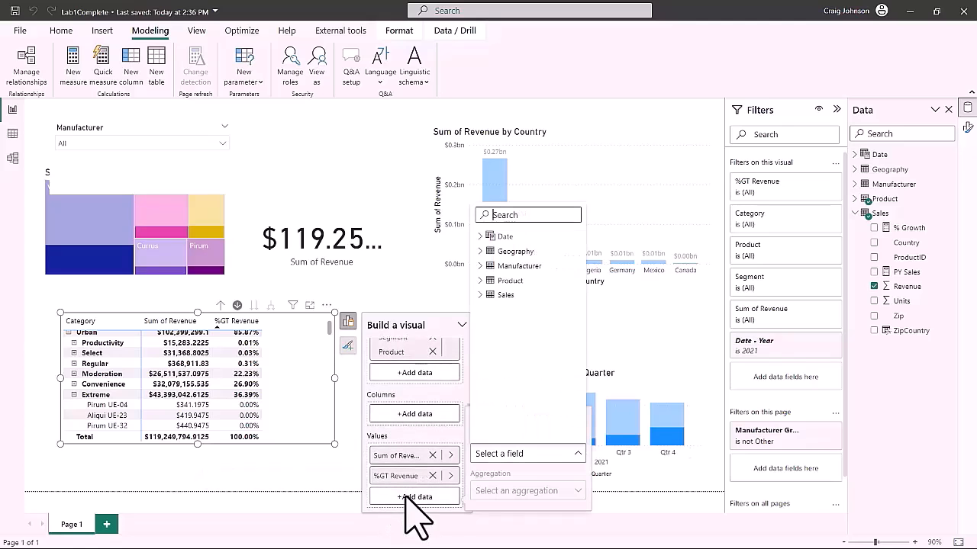
click(481, 295)
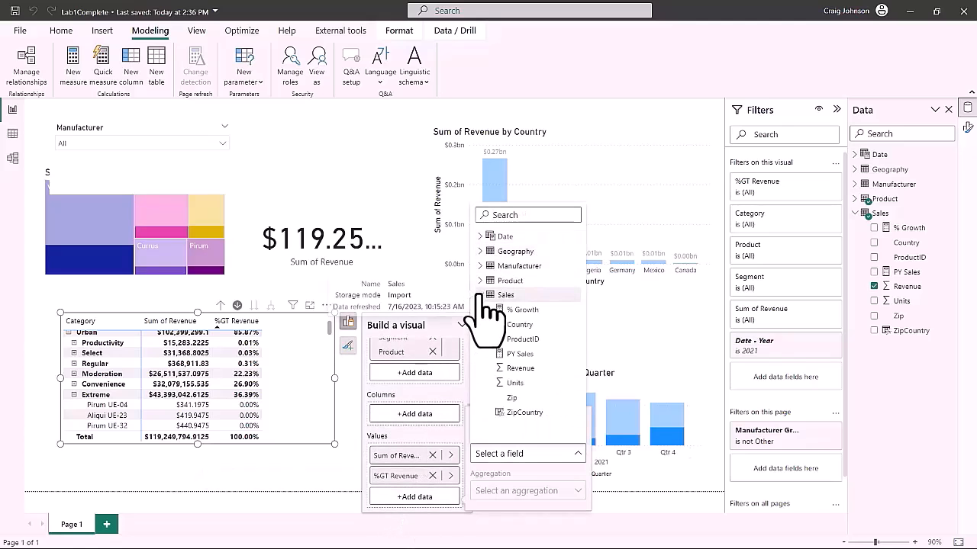
click(518, 354)
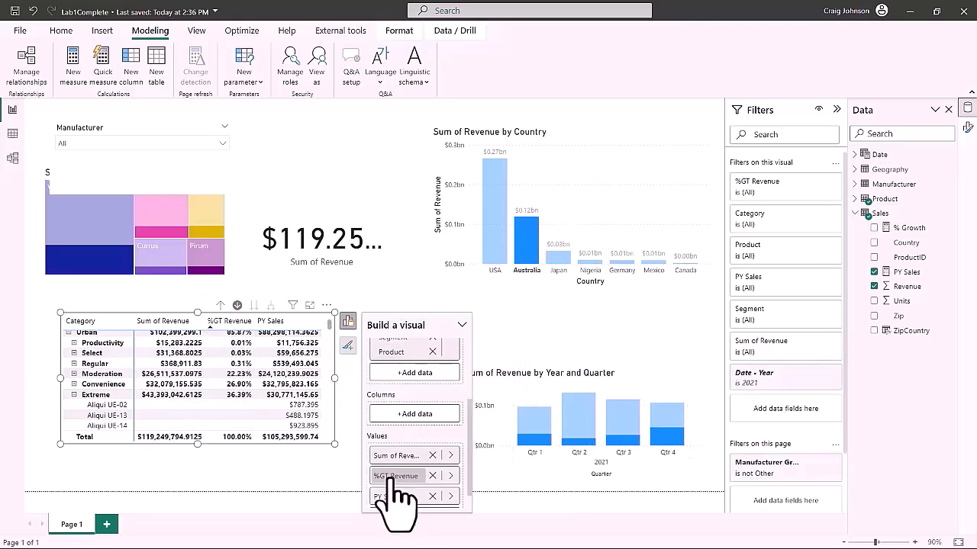
Add the % Growth measure to the matrix values and widen the matrix to fit the extra column
scroll(418, 504, down, 1)
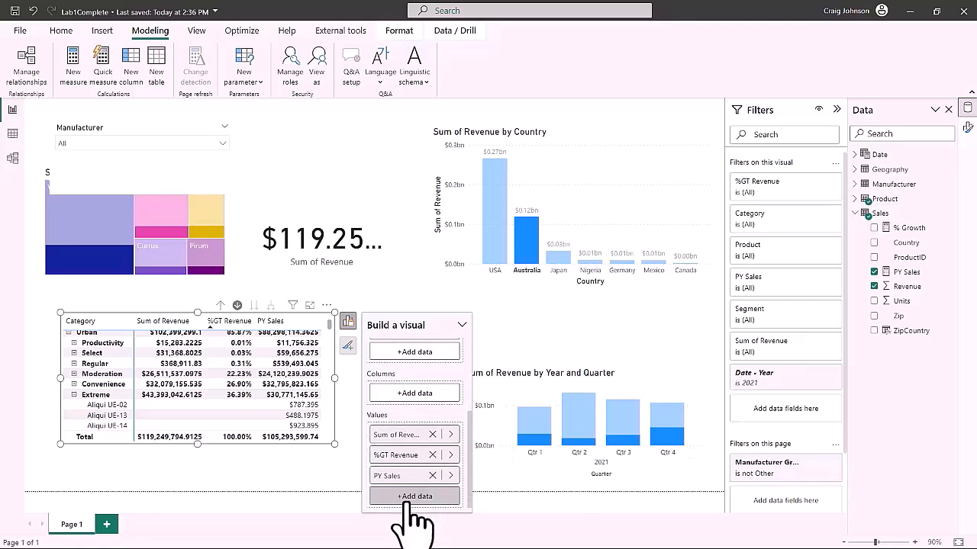
click(414, 496)
click(497, 295)
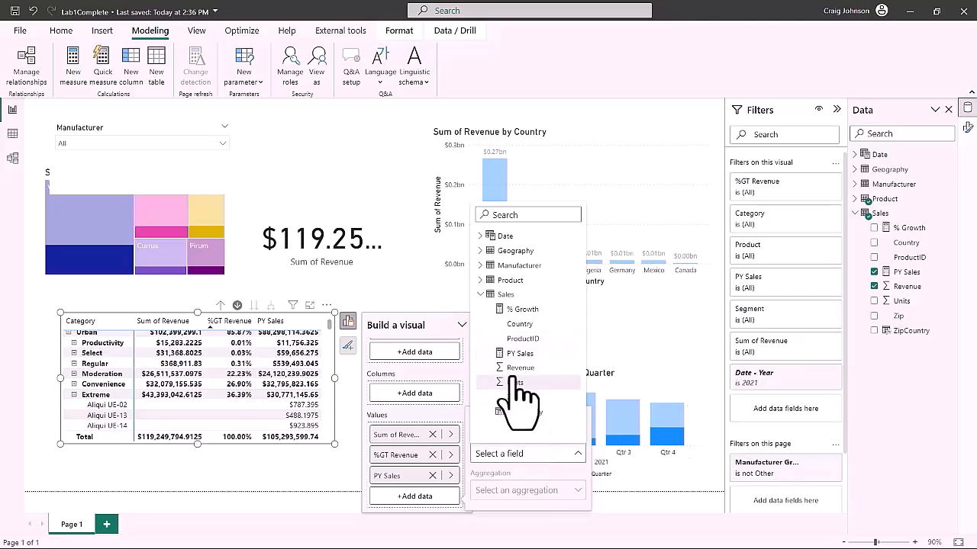
click(508, 309)
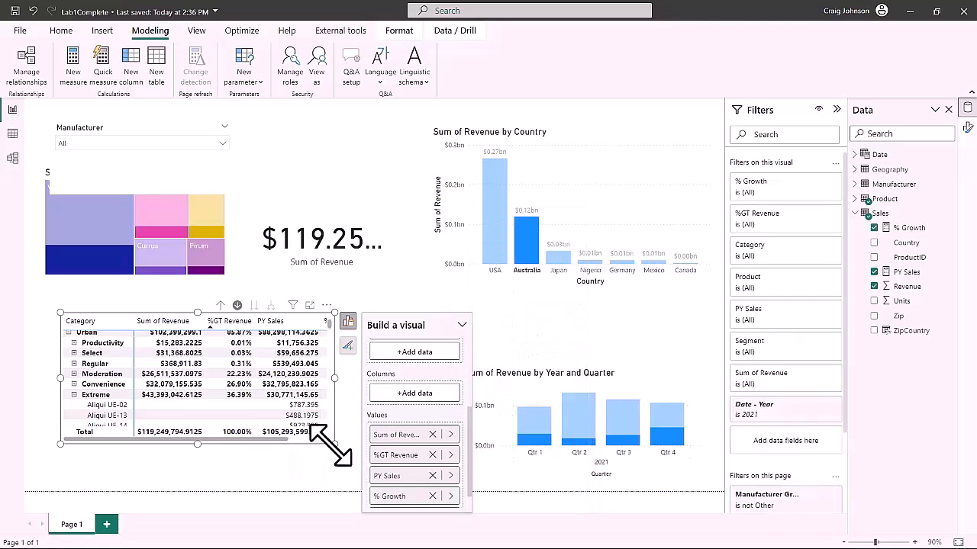
drag(334, 444, 435, 444)
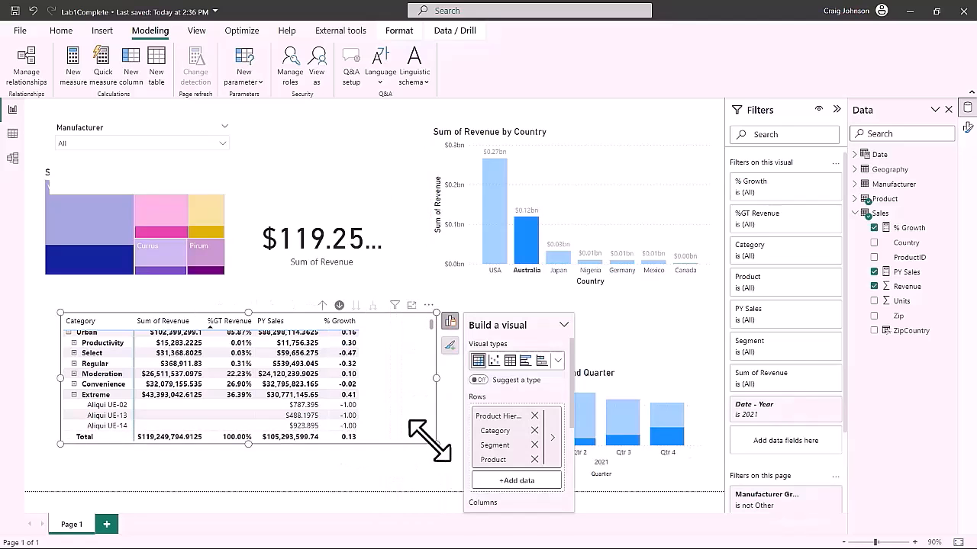
Format the % Growth measure as a percentage and drill the matrix up to the Category level
click(919, 228)
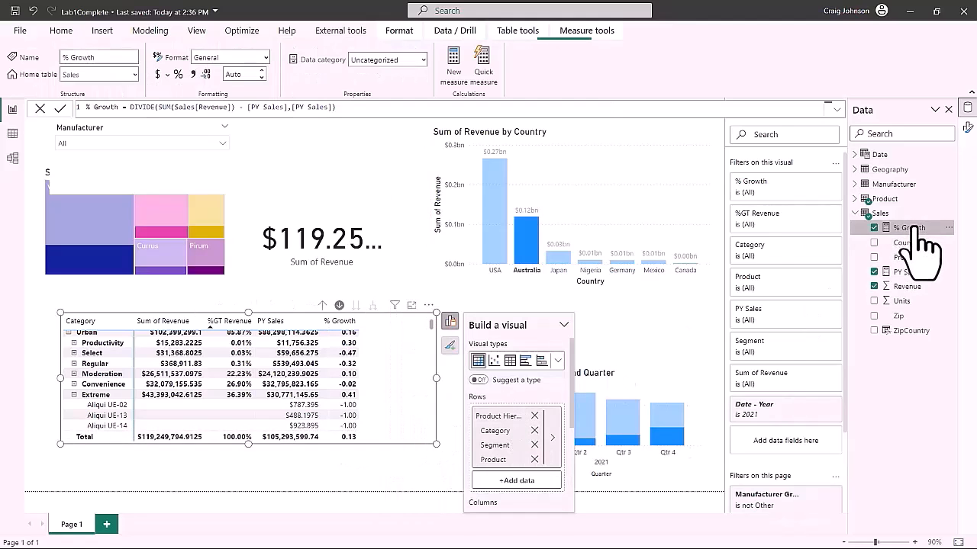
click(178, 75)
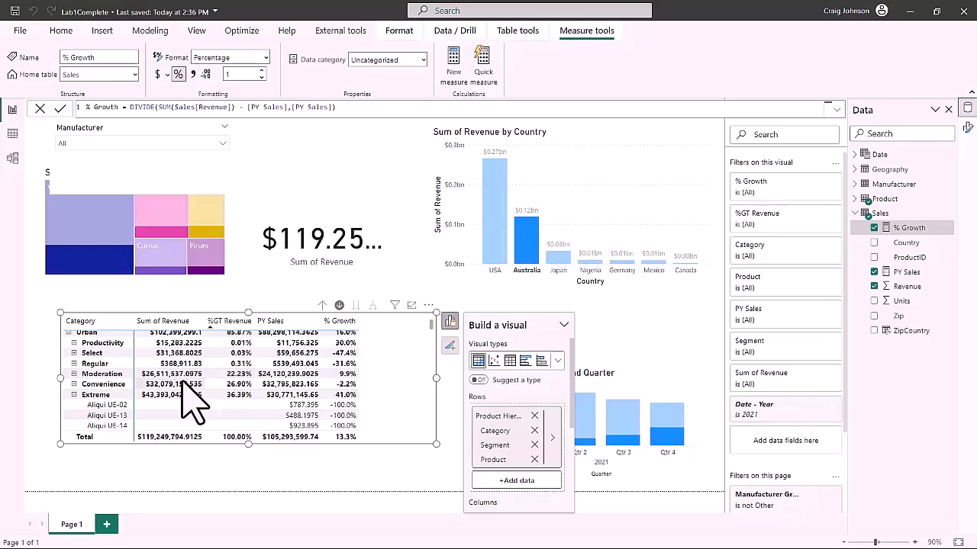
click(322, 306)
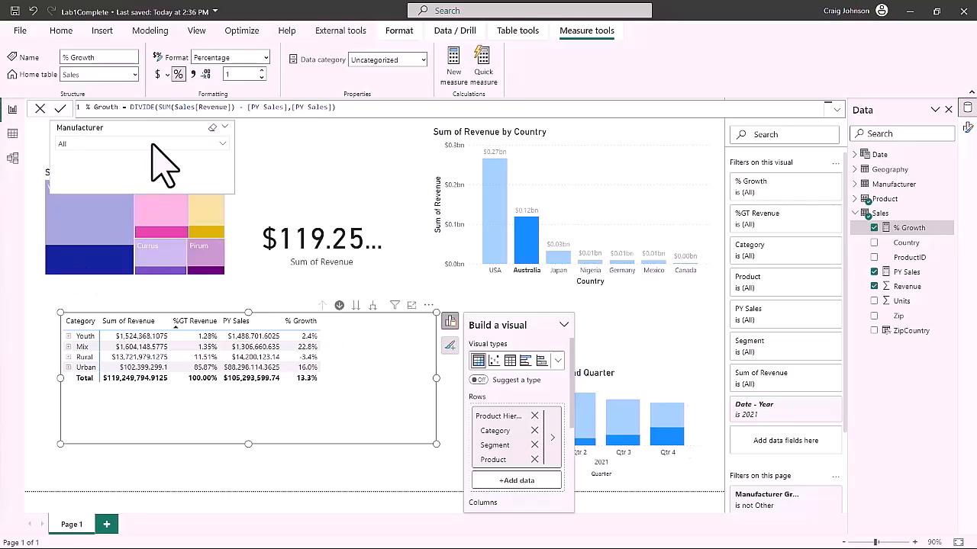
Inspect the PY Sales measure's definition and the Revenue field in the Sales table
click(912, 273)
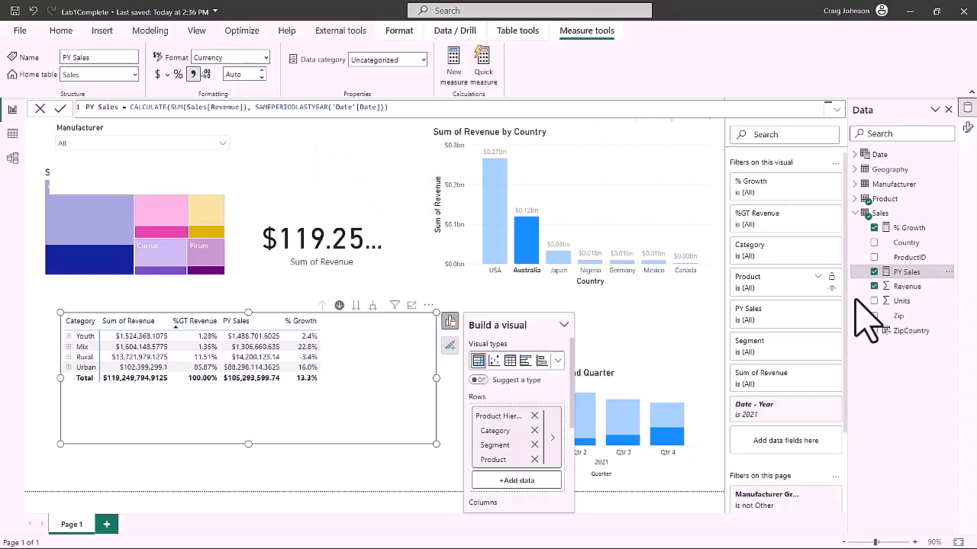
click(907, 287)
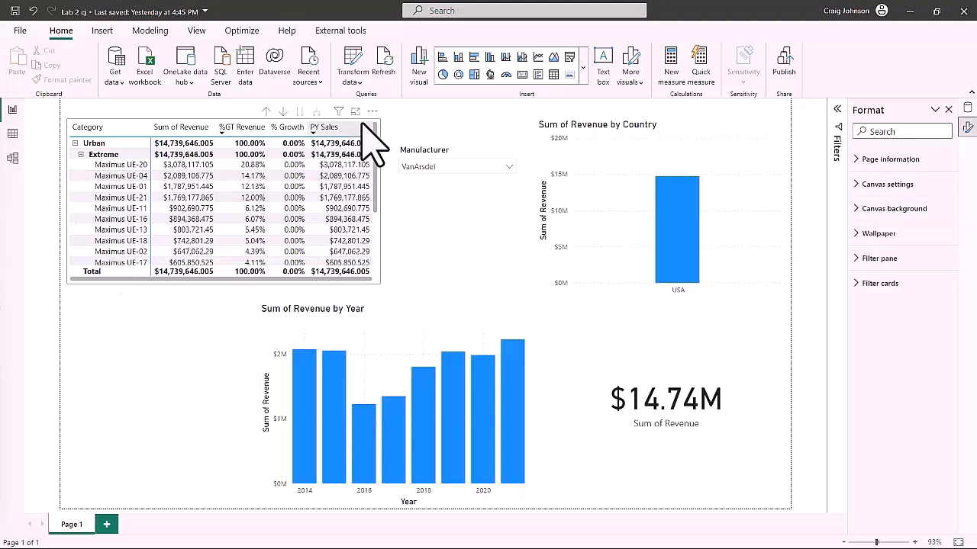
Examine the lower product rows of the revenue matrix in the Lab 2 report
click(375, 241)
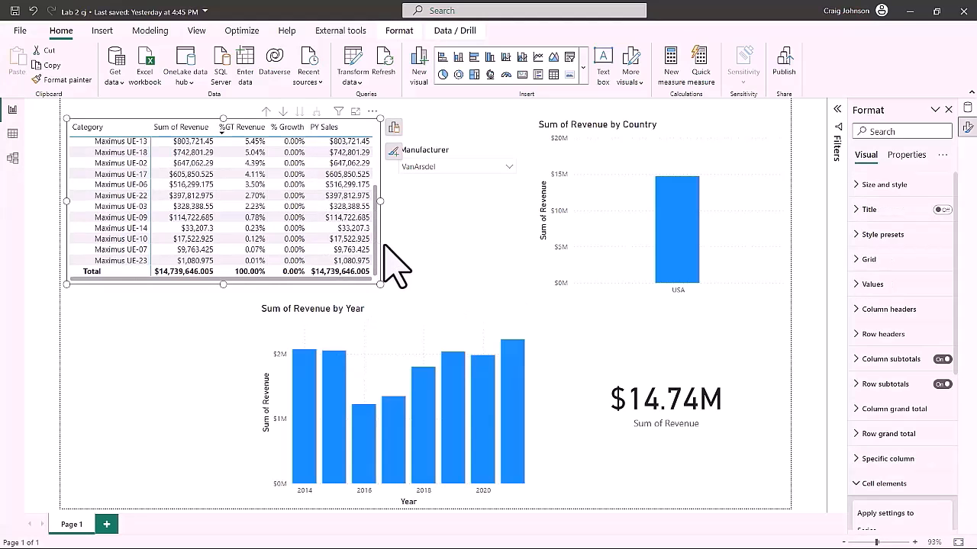
Turn on background color formatting for the % Growth series in the revenue matrix's cell elements
click(393, 152)
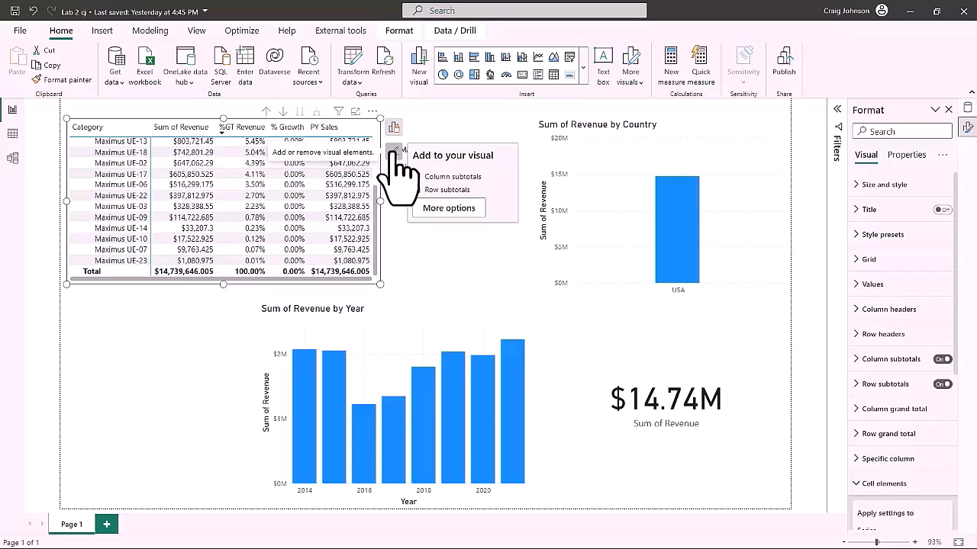
click(446, 208)
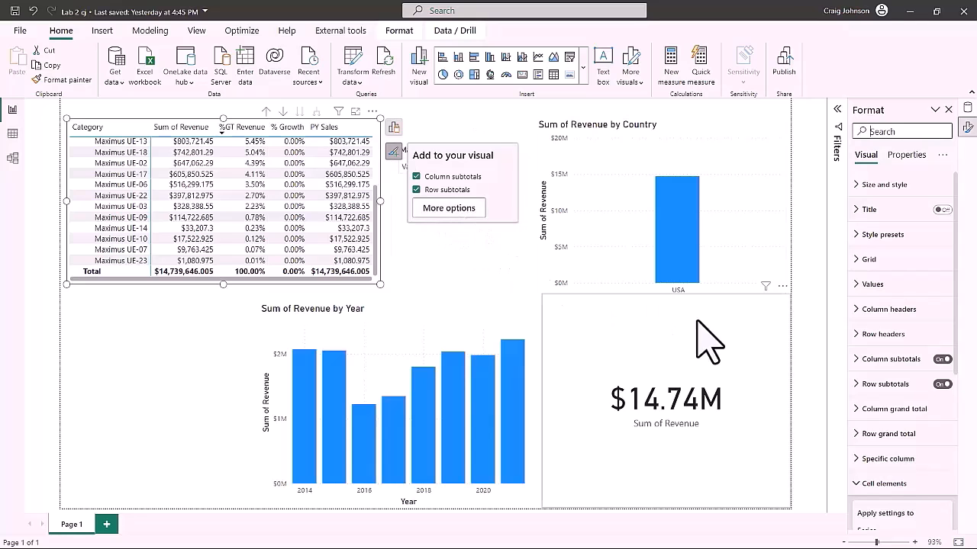
scroll(925, 435, down, 6)
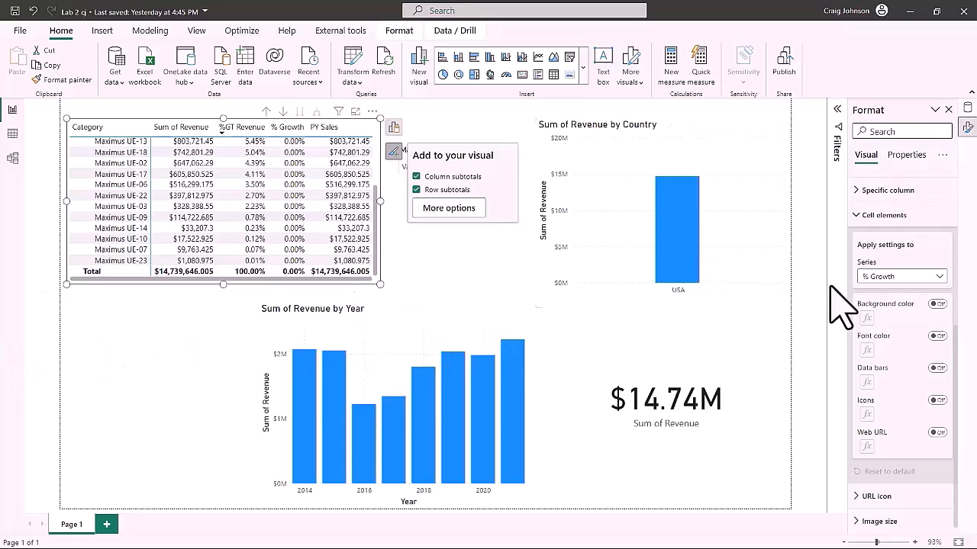
click(902, 278)
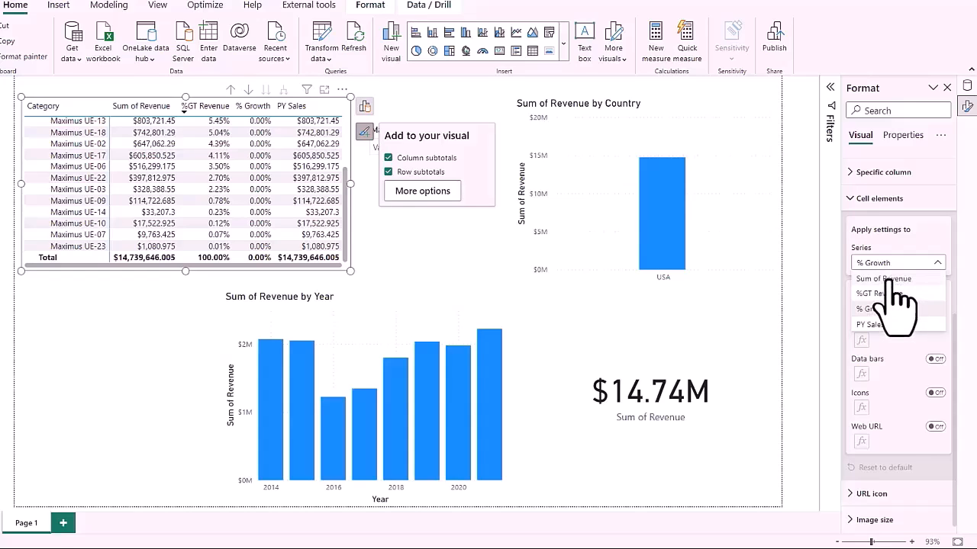
click(889, 280)
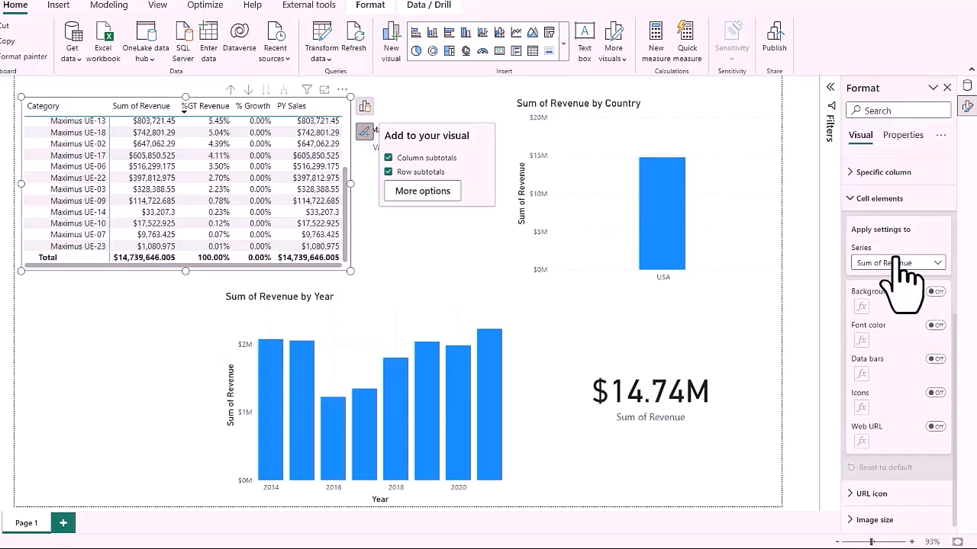
click(901, 262)
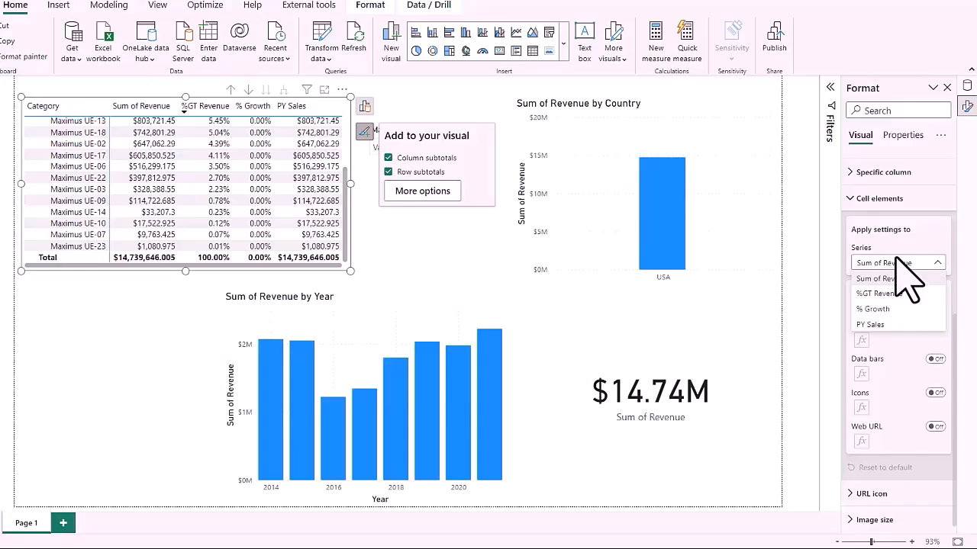
click(872, 309)
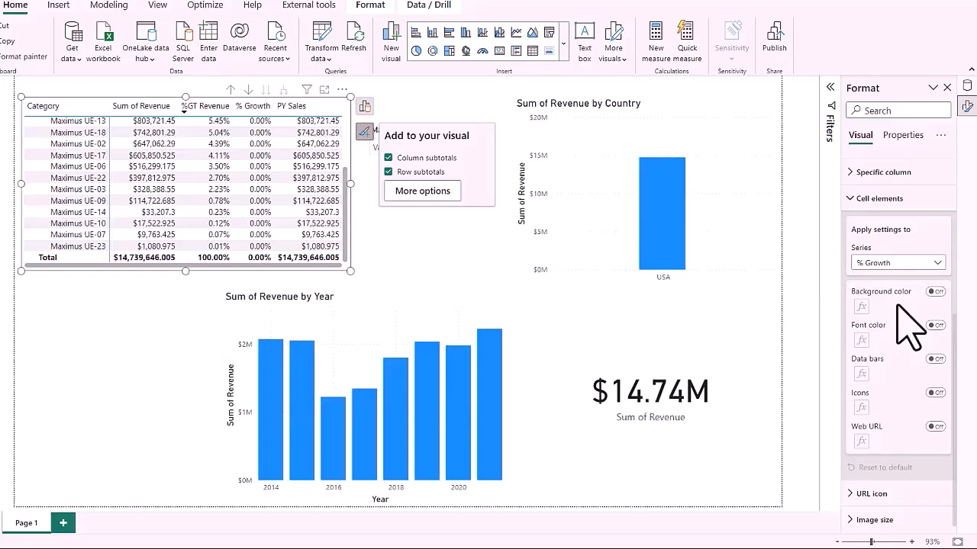
click(933, 292)
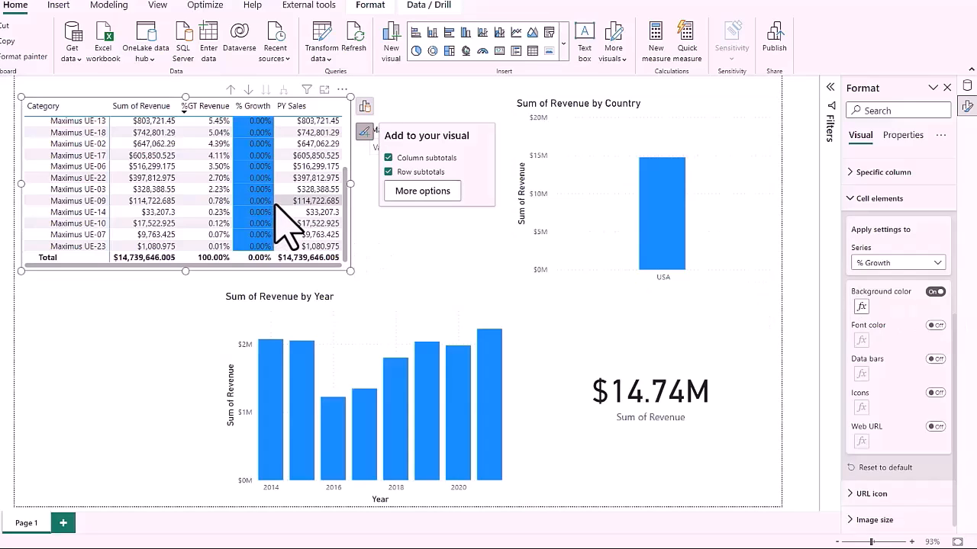
Add a middle color to the % Growth background color gradient and apply the conditional formatting
click(862, 305)
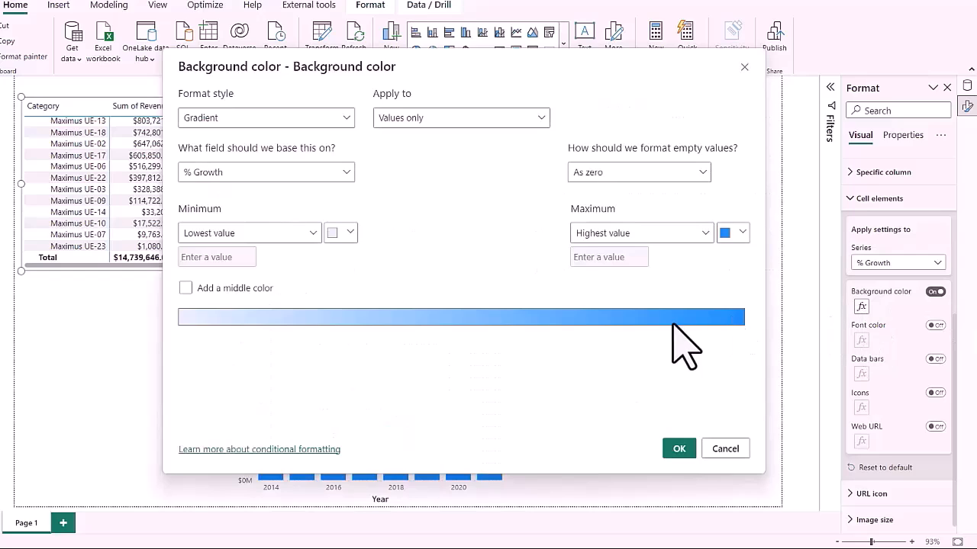
click(186, 290)
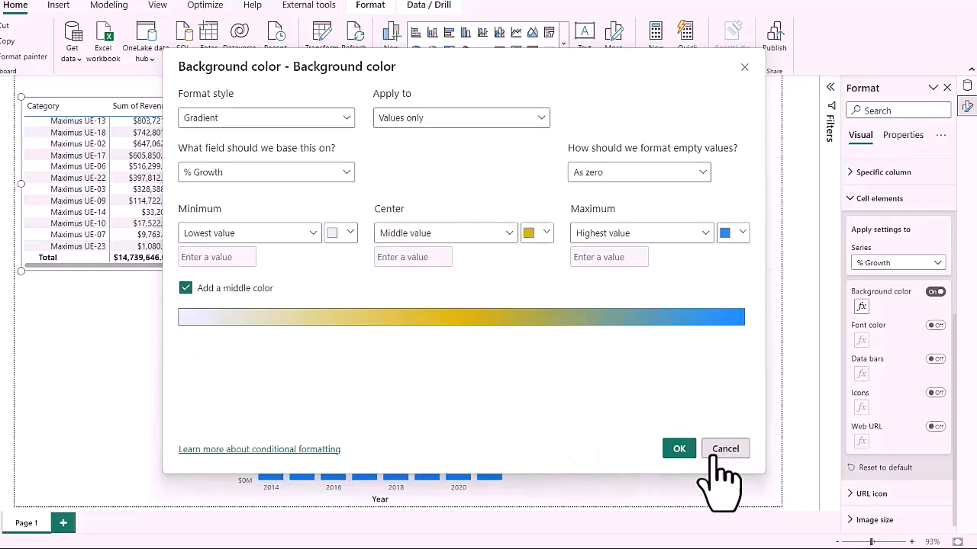
click(679, 450)
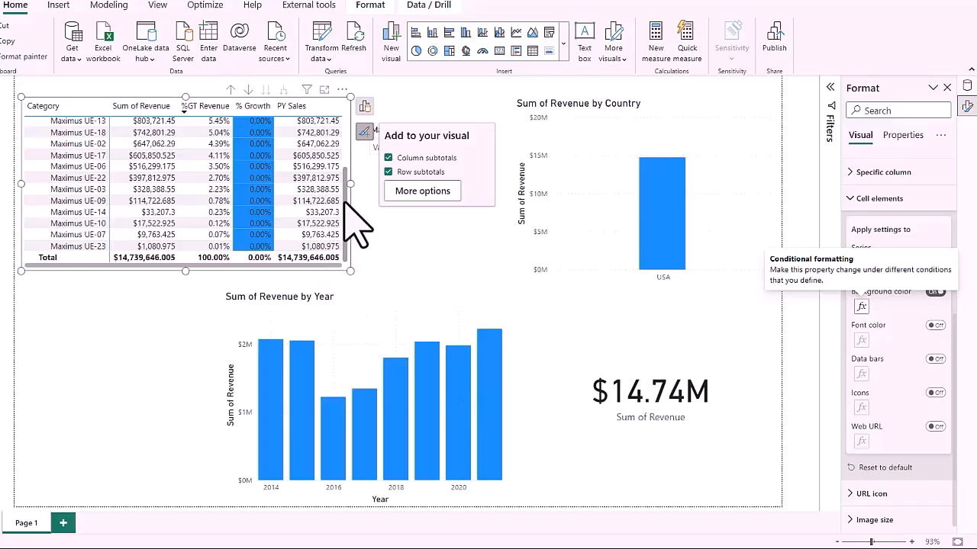
Cross-filter the report by 2015, 2014 and 2021 in the yearly revenue chart to examine the matrix's % Growth shading
scroll(341, 183, up, 3)
drag(342, 169, 352, 220)
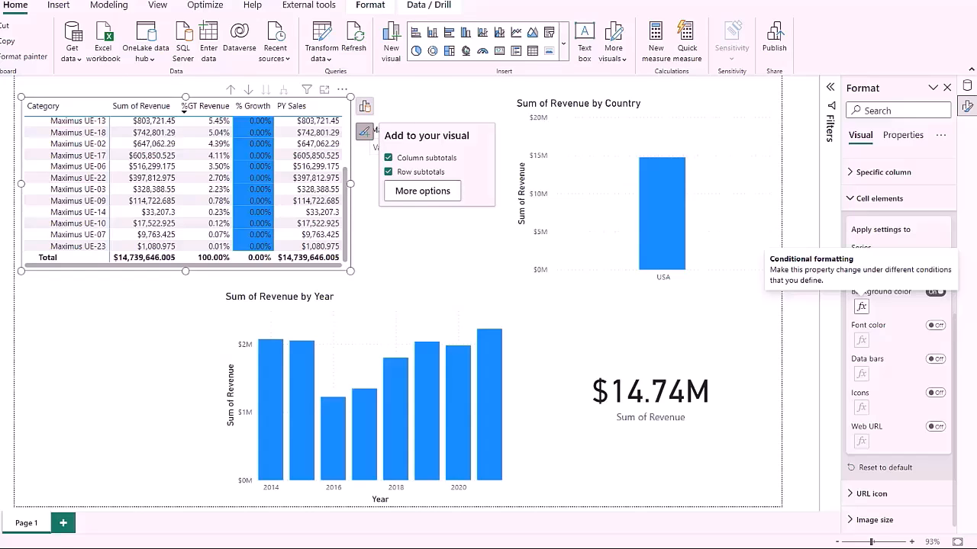
click(449, 254)
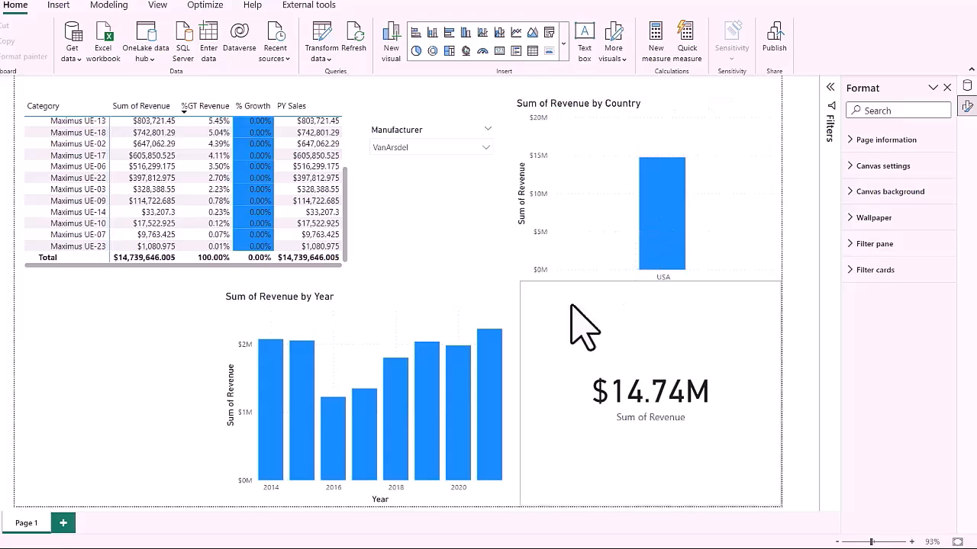
click(304, 385)
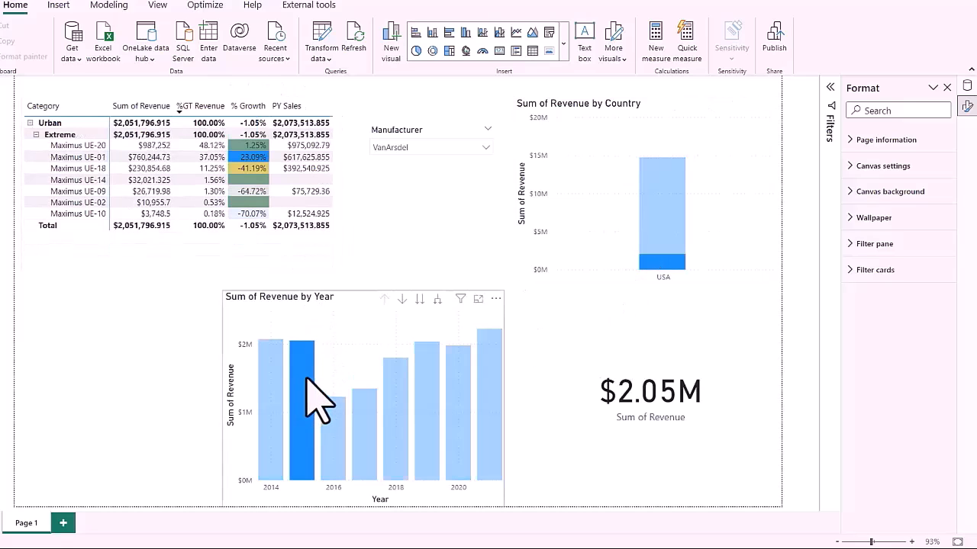
mouse_move(306, 386)
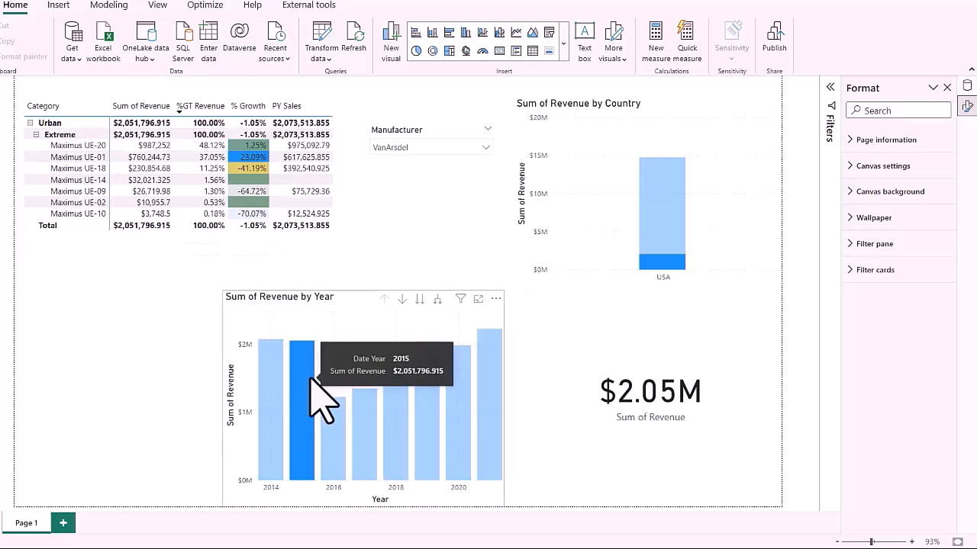
click(276, 401)
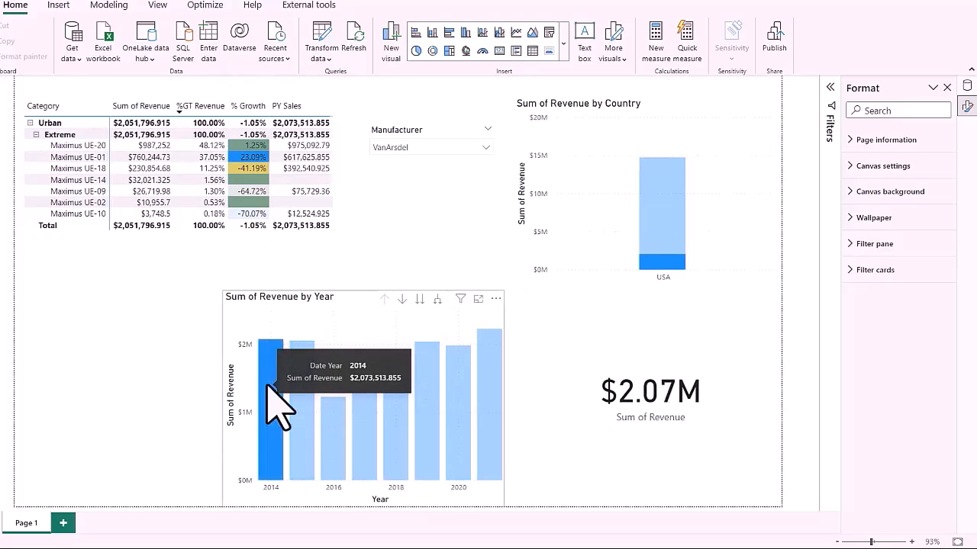
click(485, 386)
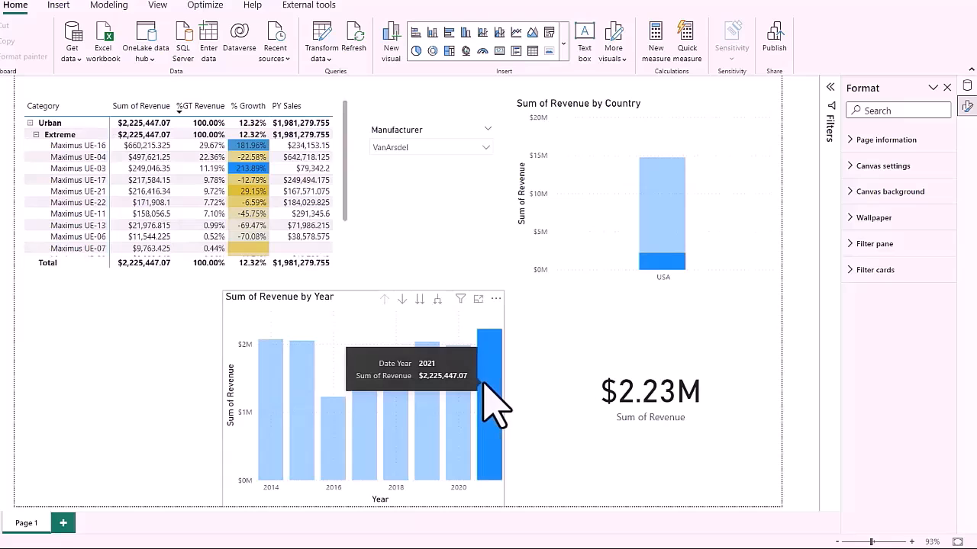
Switch the Manufacturer slicer to Aliqui and back to VanArsdel
click(456, 148)
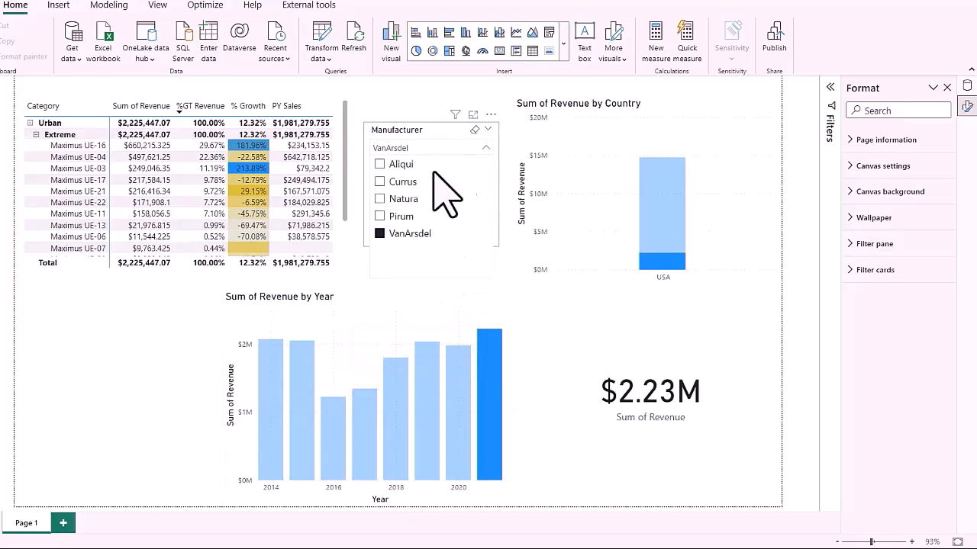
click(379, 164)
click(380, 232)
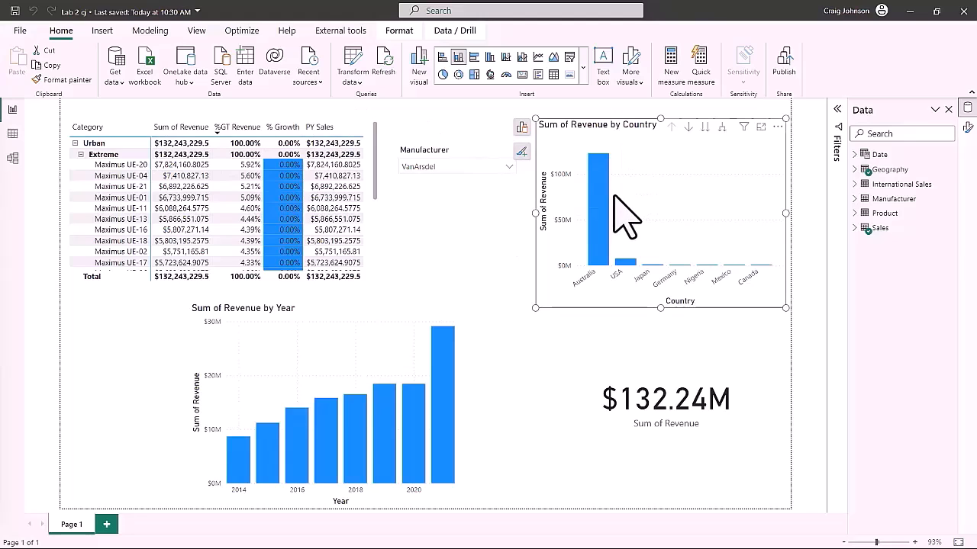
Drill the country revenue chart into Australia's states, turn drill mode off, and cross-filter the report by 2021
click(688, 127)
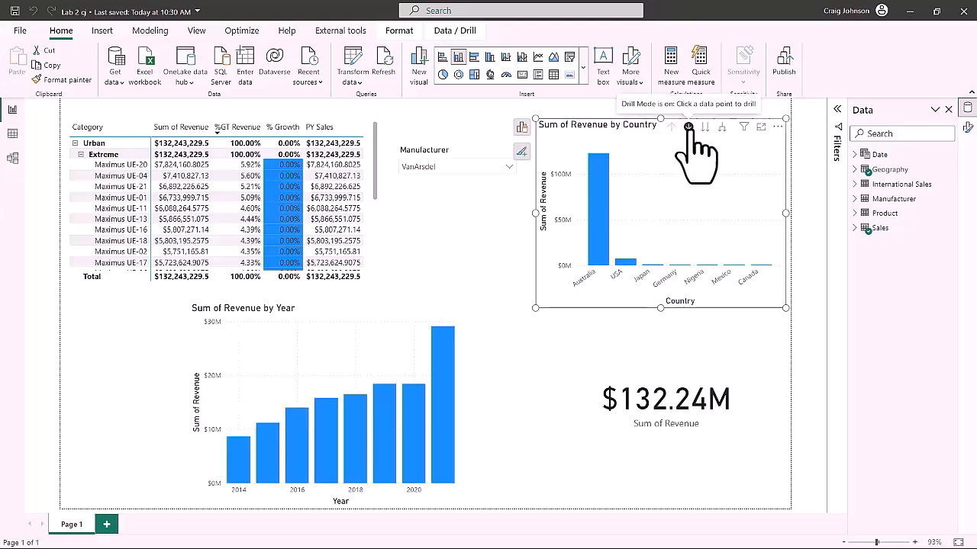
click(603, 219)
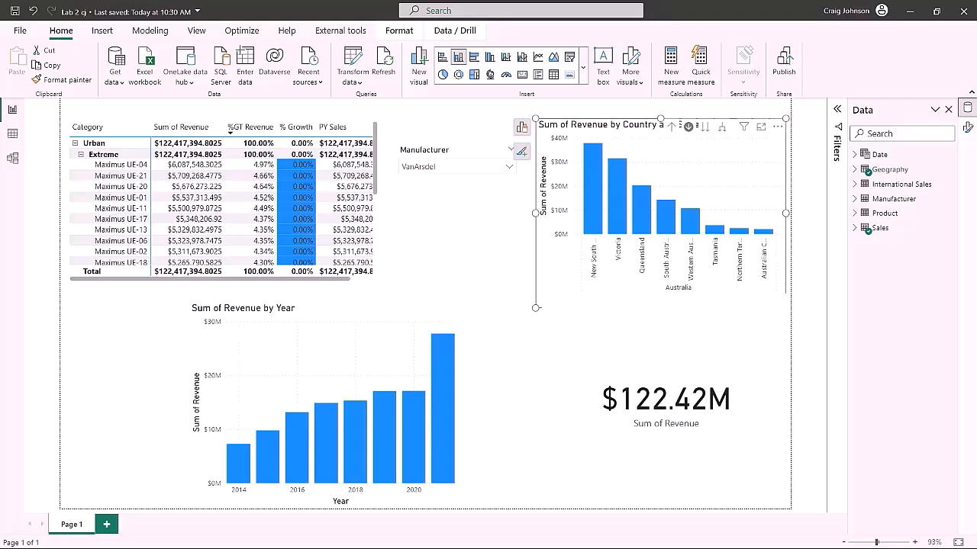
click(688, 126)
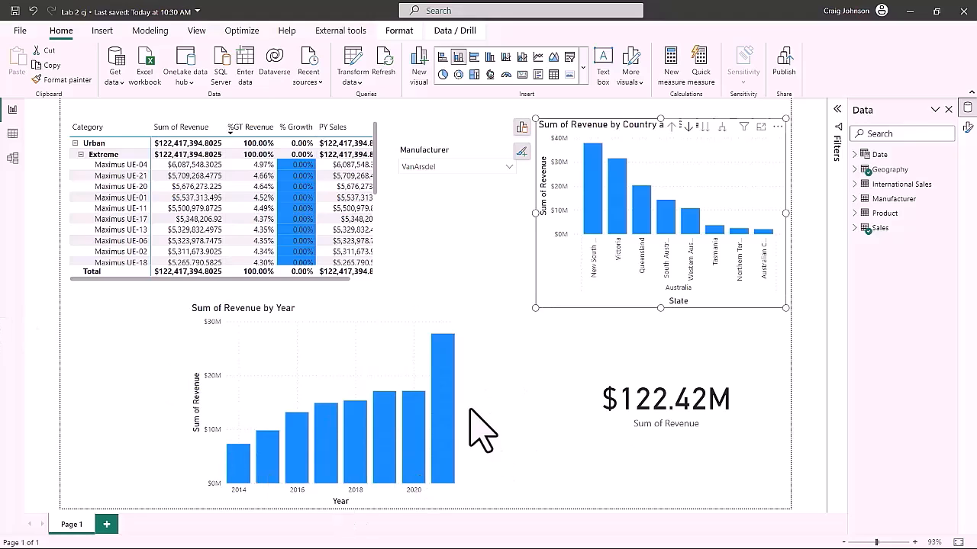
click(443, 401)
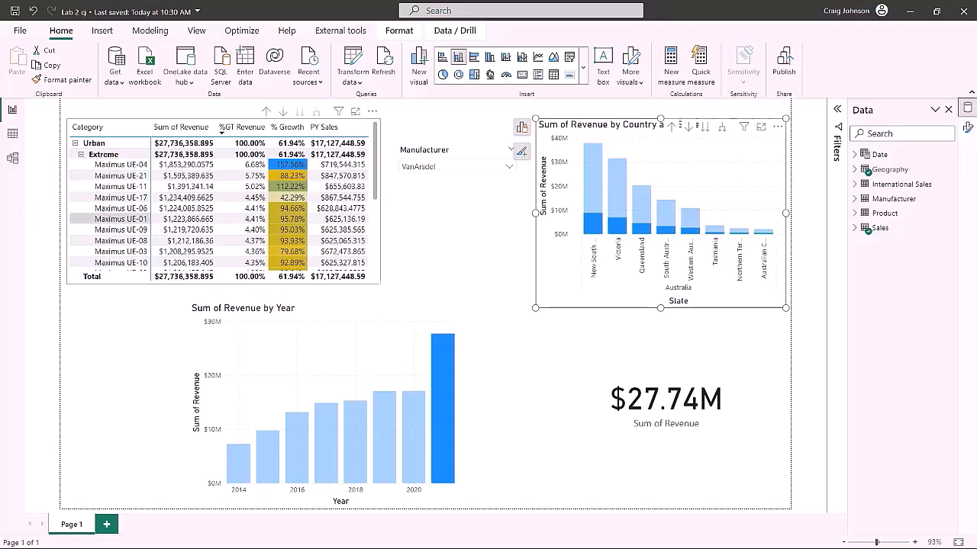
Set the Manufacturer slicer's style to Tile
click(450, 229)
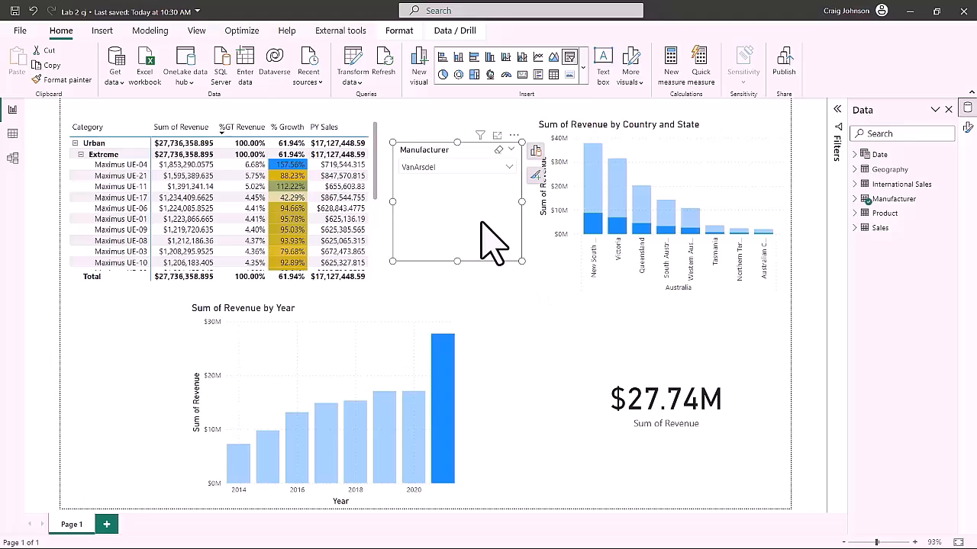
click(535, 175)
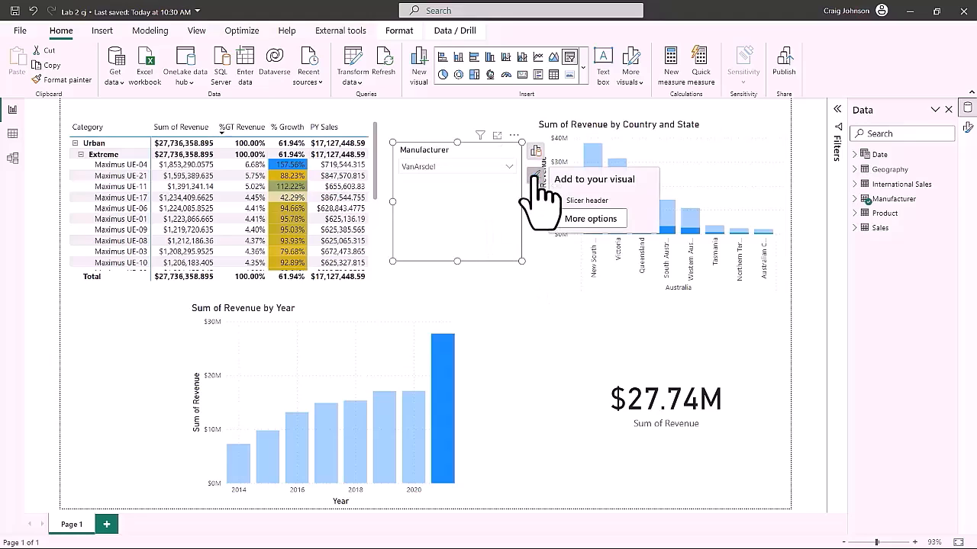
click(587, 219)
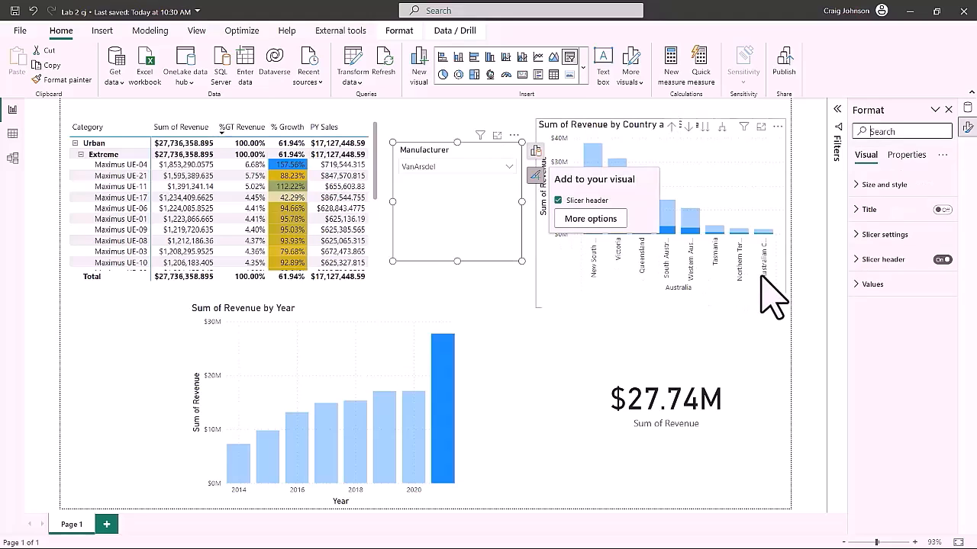
click(858, 235)
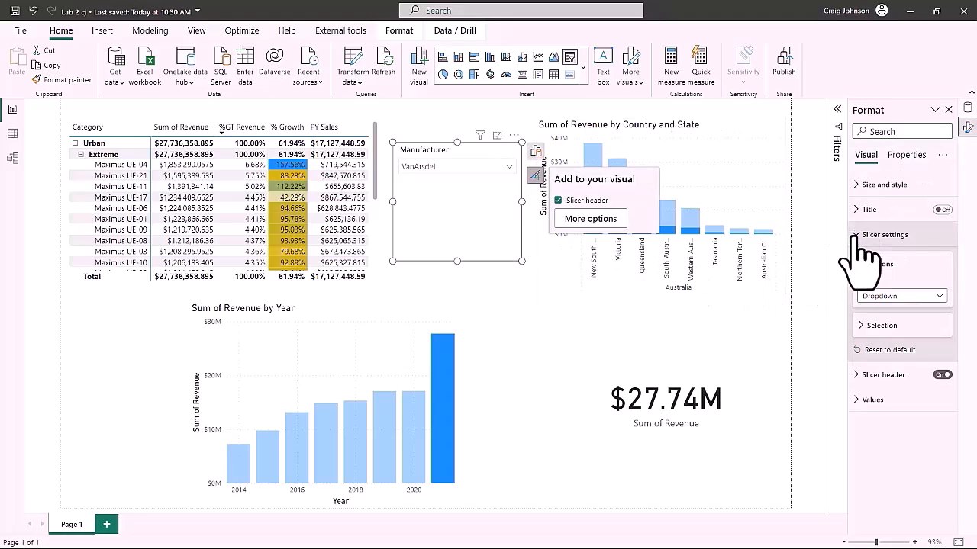
click(902, 297)
click(885, 326)
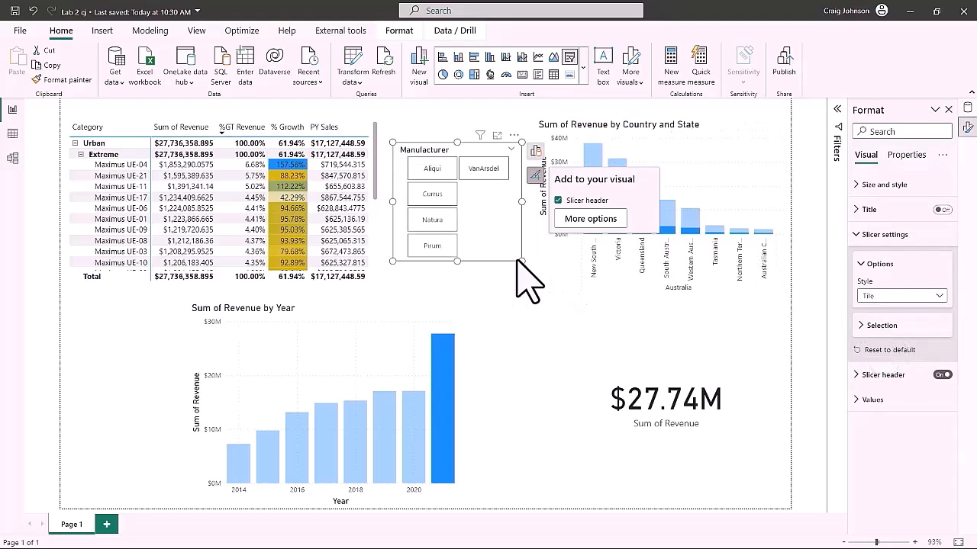
Rearrange the page with the enlarged Manufacturer slicer below the matrix, beside the yearly chart, and filter it to VanArsdel
drag(519, 258, 524, 229)
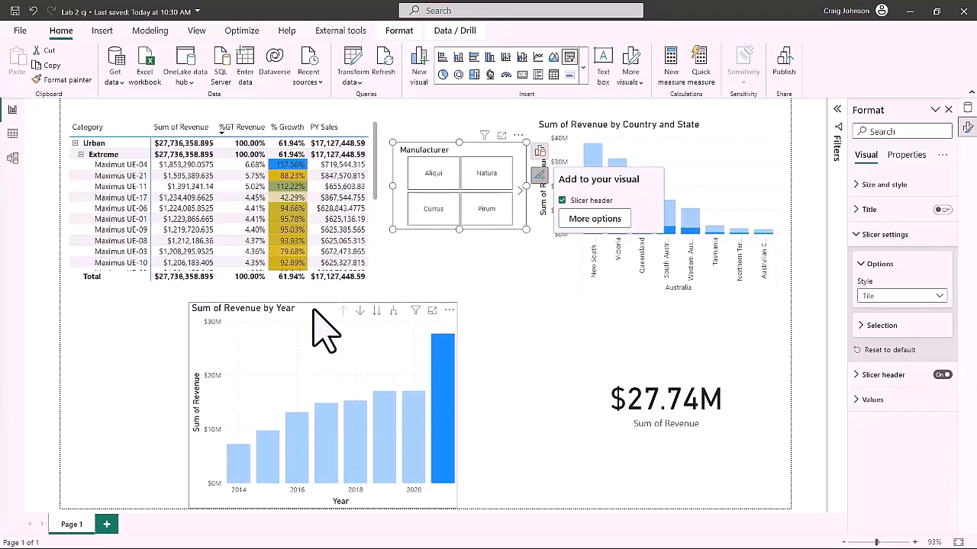
drag(378, 312, 454, 311)
drag(470, 156, 145, 333)
drag(200, 404, 260, 462)
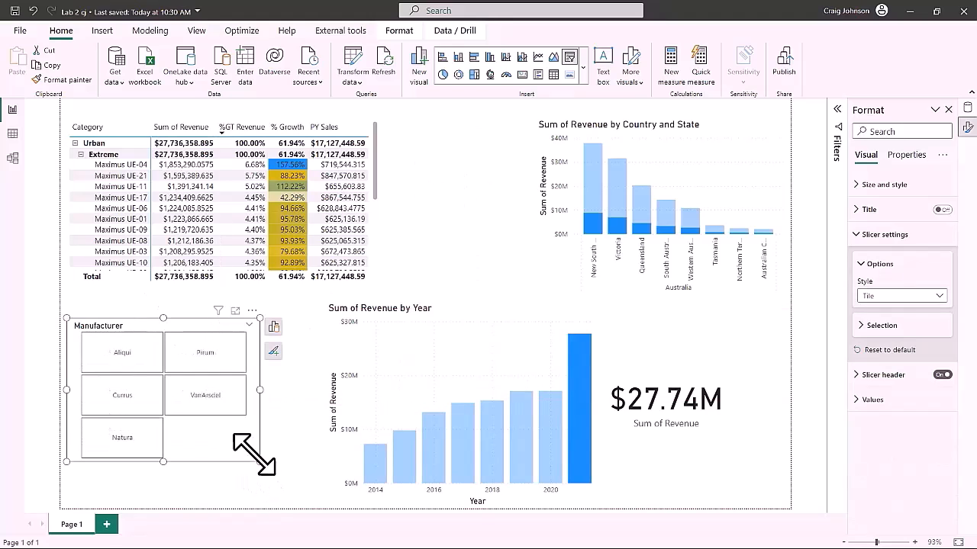
click(205, 397)
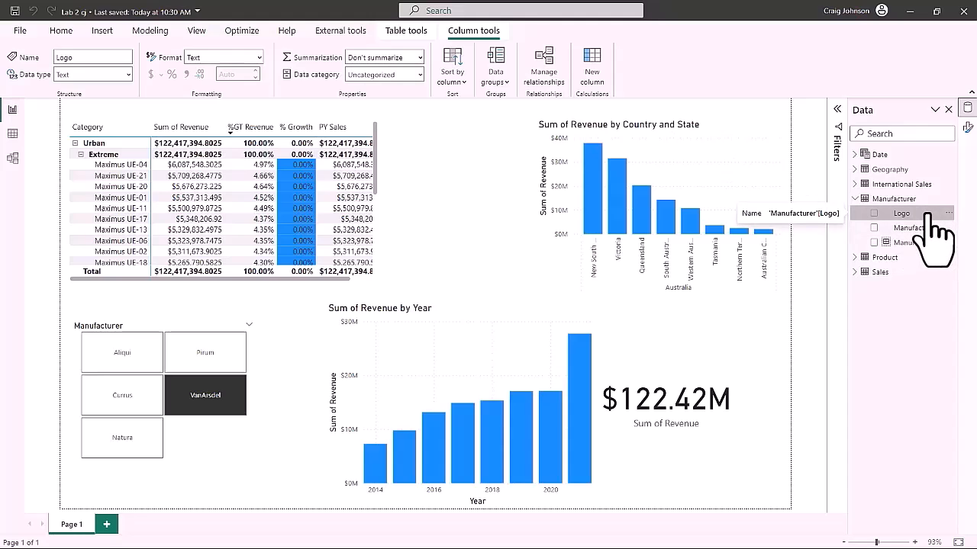
Set the data category of the Manufacturer table's Logo column to Image URL
click(419, 75)
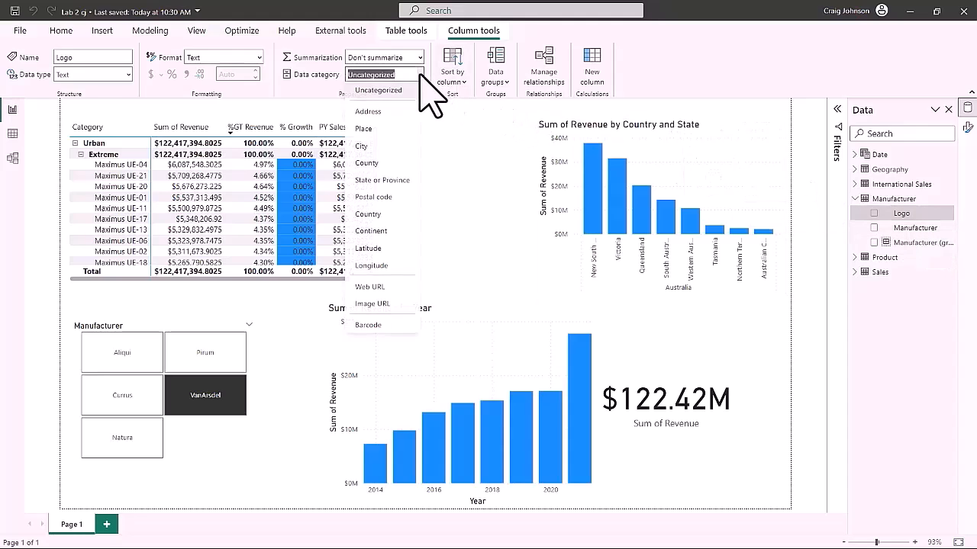
click(372, 304)
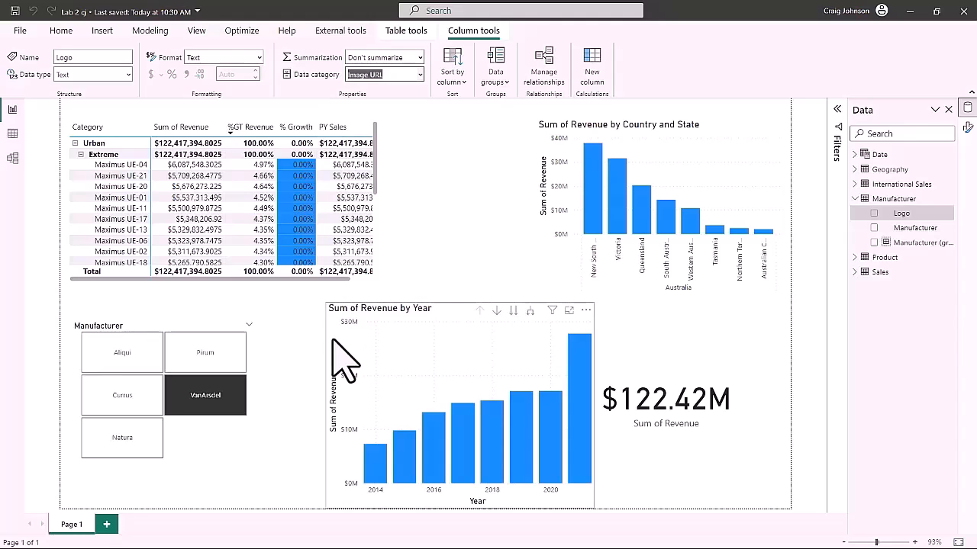
Replace the Manufacturer field in the tile slicer with the Logo field from the Manufacturer table
click(251, 343)
click(274, 328)
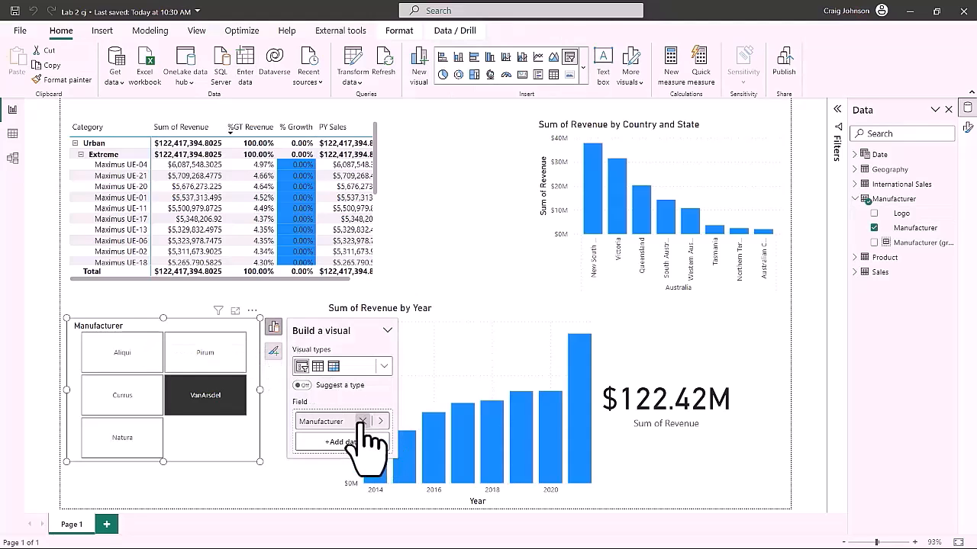
click(363, 421)
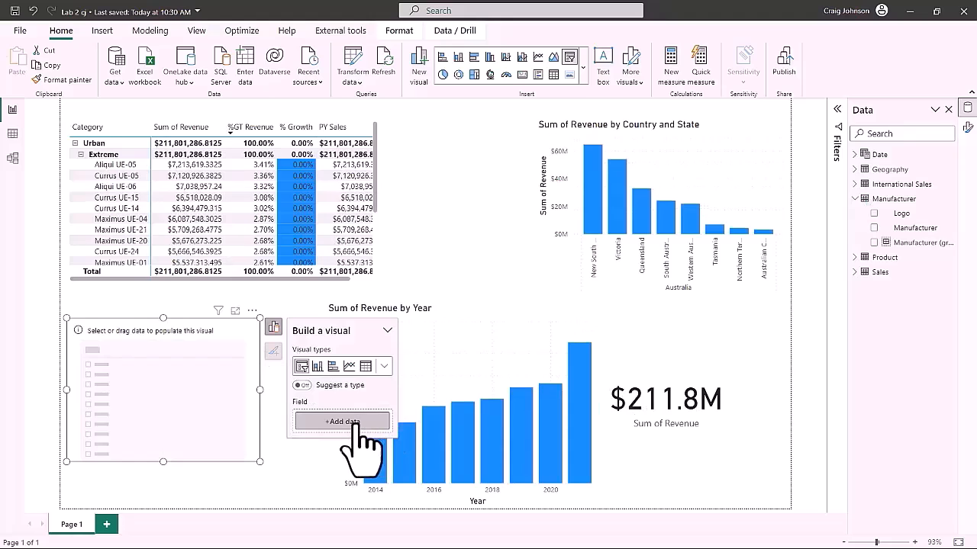
click(340, 422)
click(456, 243)
click(444, 258)
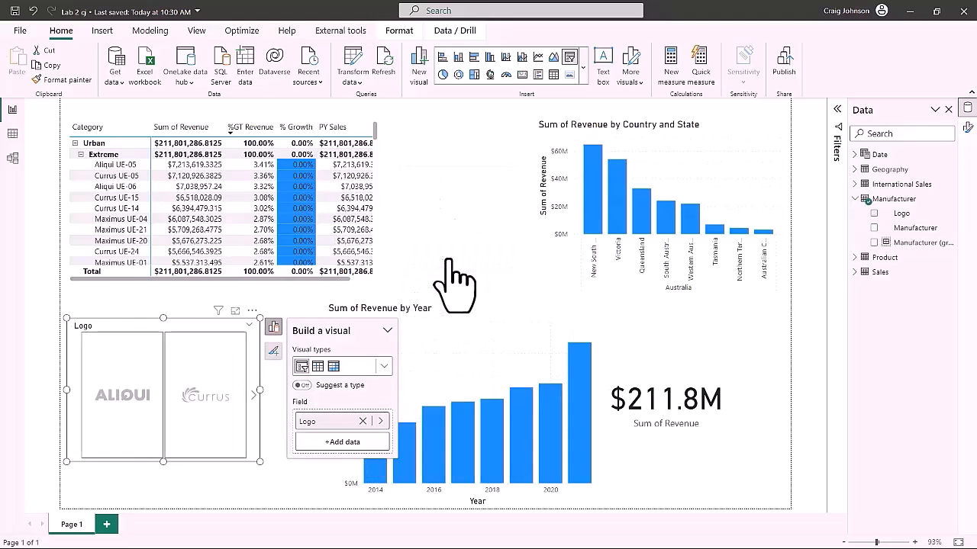
Reshape the logo slicer into a single row of five tiles above the lowered matrix, and filter the report by VanArsdel
drag(259, 462, 465, 400)
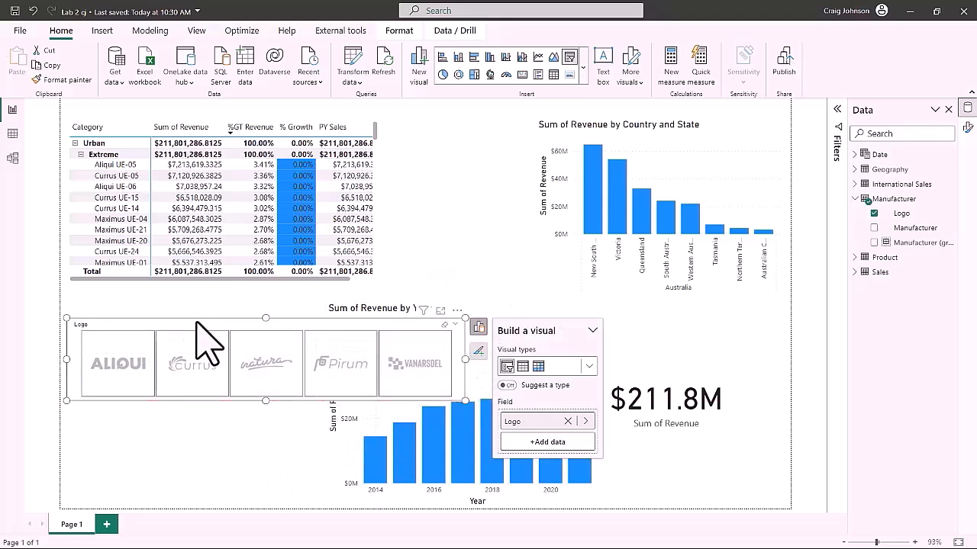
drag(216, 322, 562, 149)
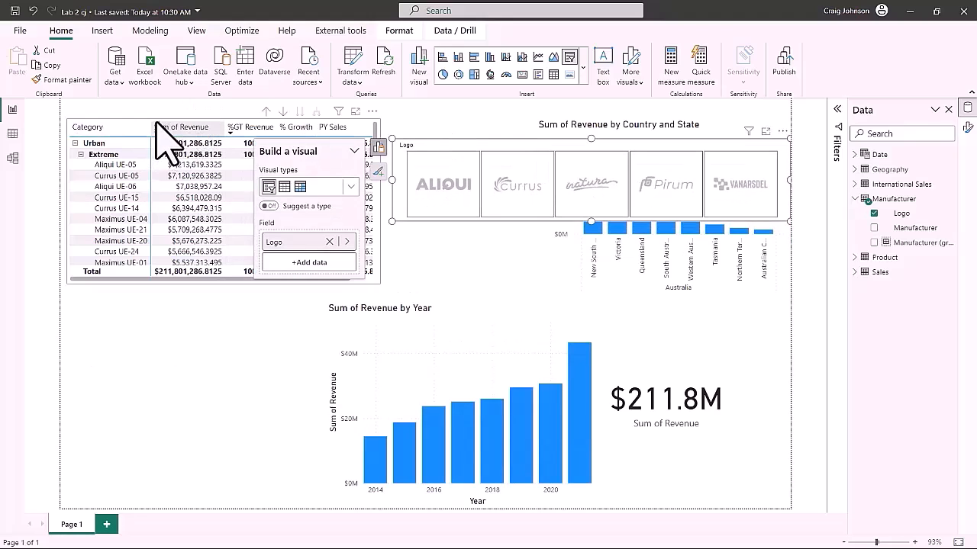
drag(159, 126, 158, 242)
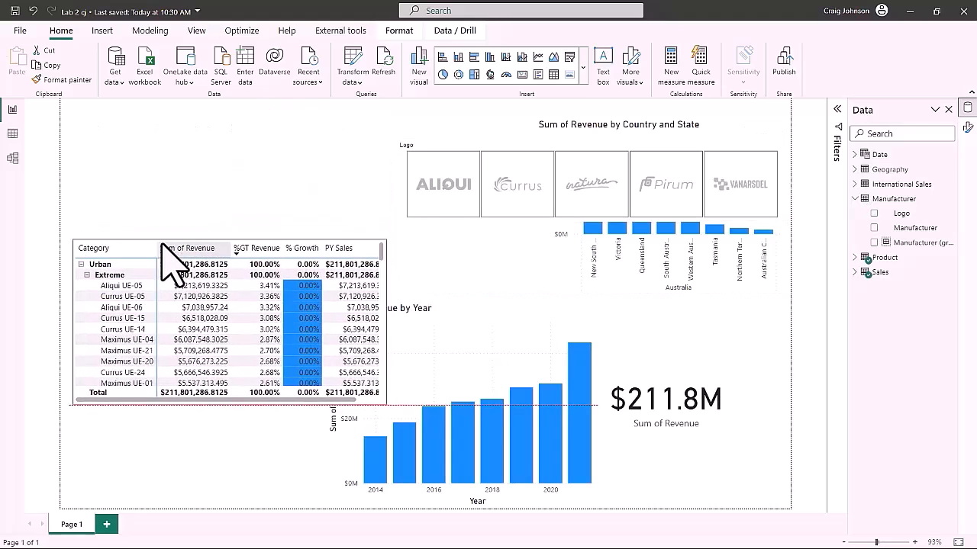
drag(539, 143, 217, 116)
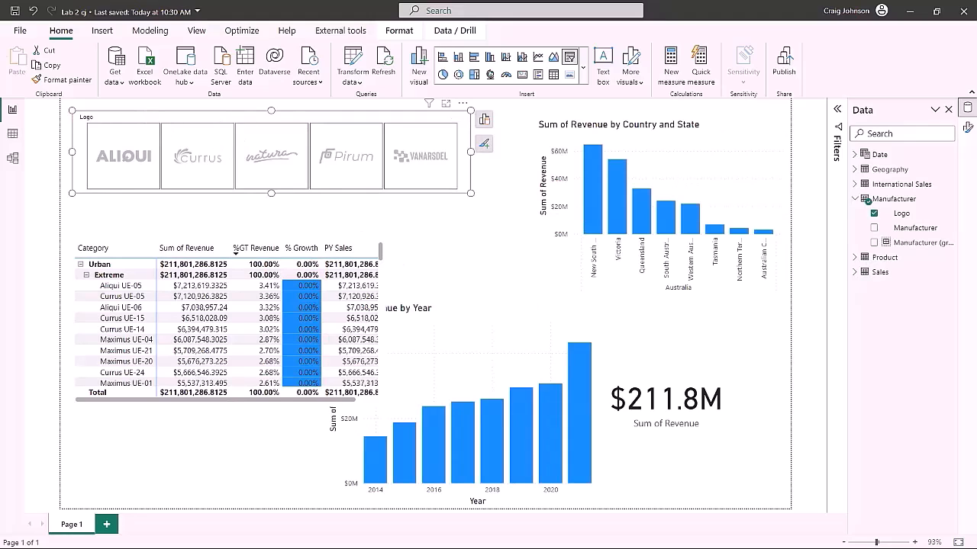
click(420, 156)
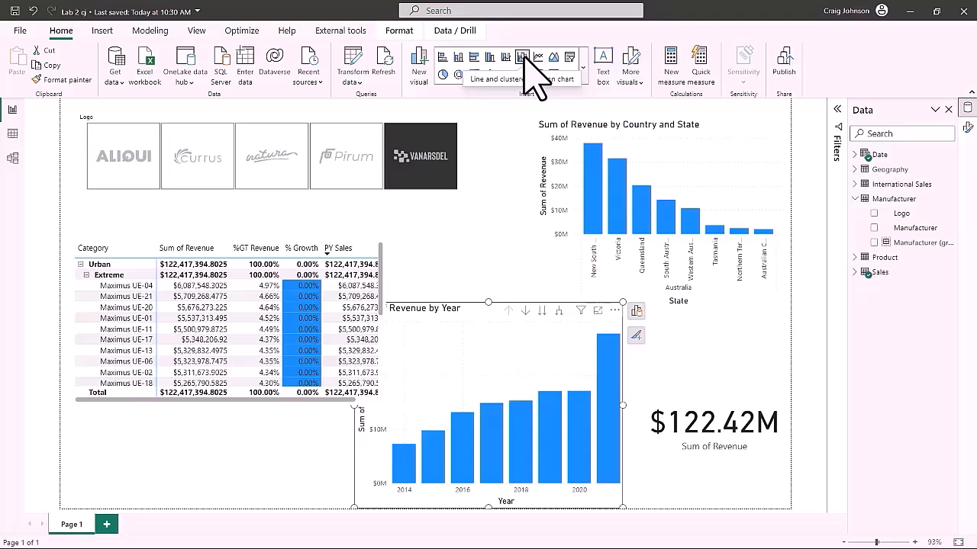
Make the yearly revenue chart a line and clustered column chart with % Growth from the Sales table on its line y-axis
click(636, 311)
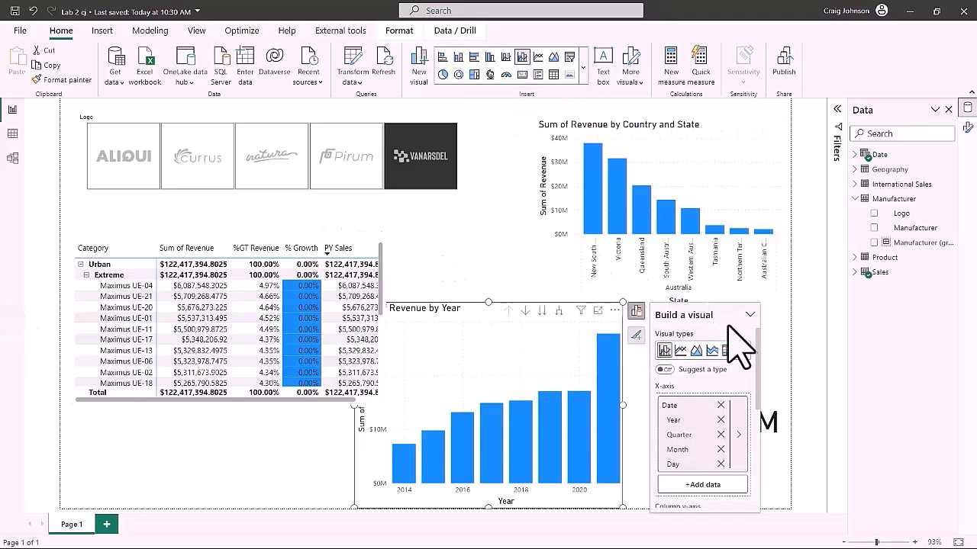
scroll(721, 446, down, 3)
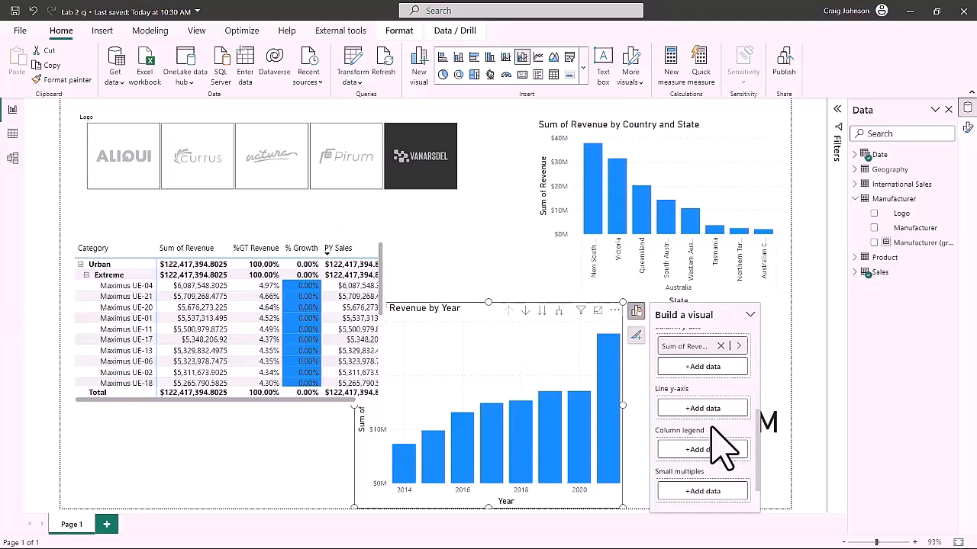
click(698, 410)
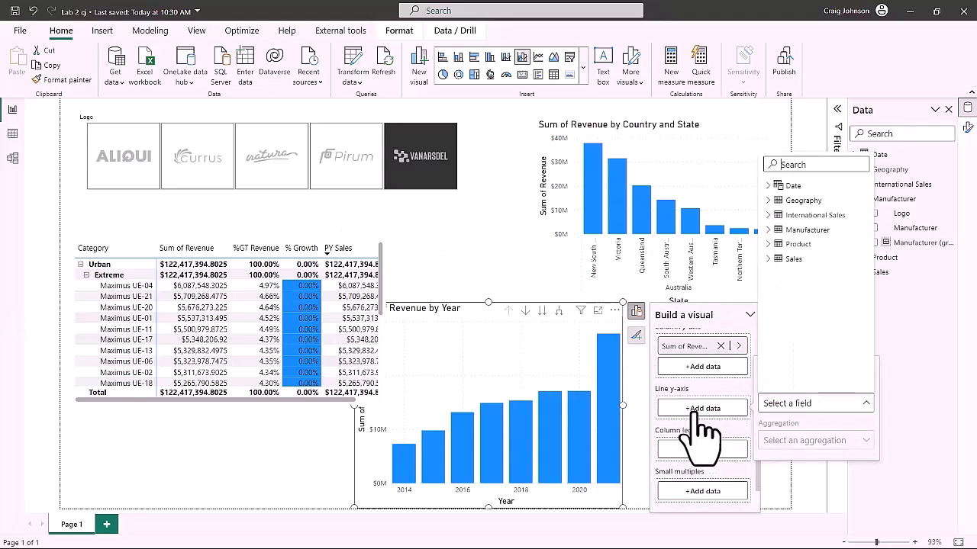
click(771, 259)
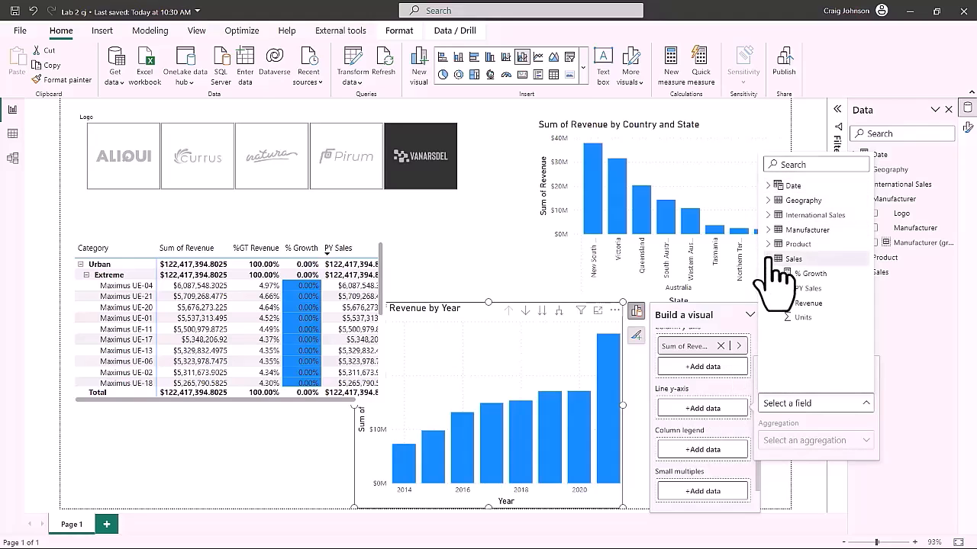
click(797, 273)
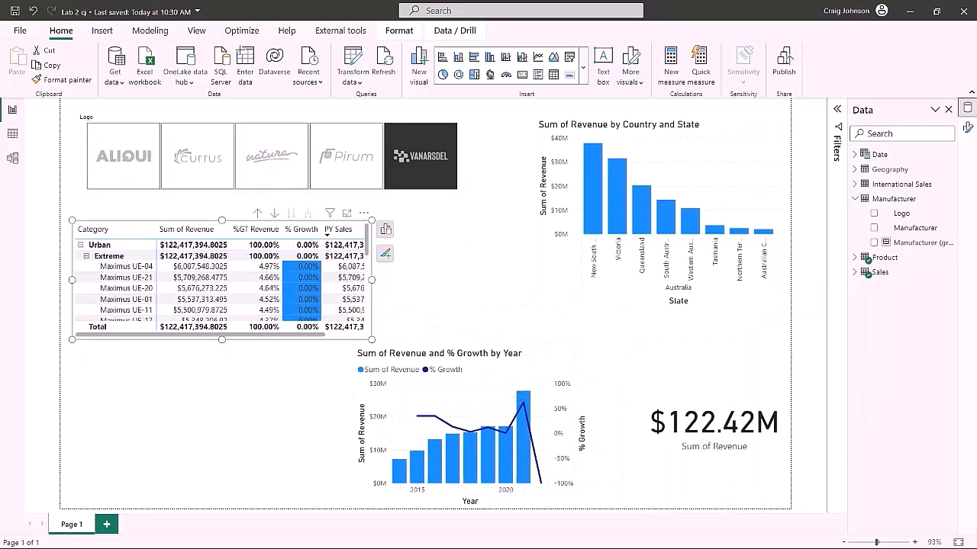
Move the revenue card closer to the yearly chart and convert it to a gauge
click(729, 390)
drag(719, 369, 703, 374)
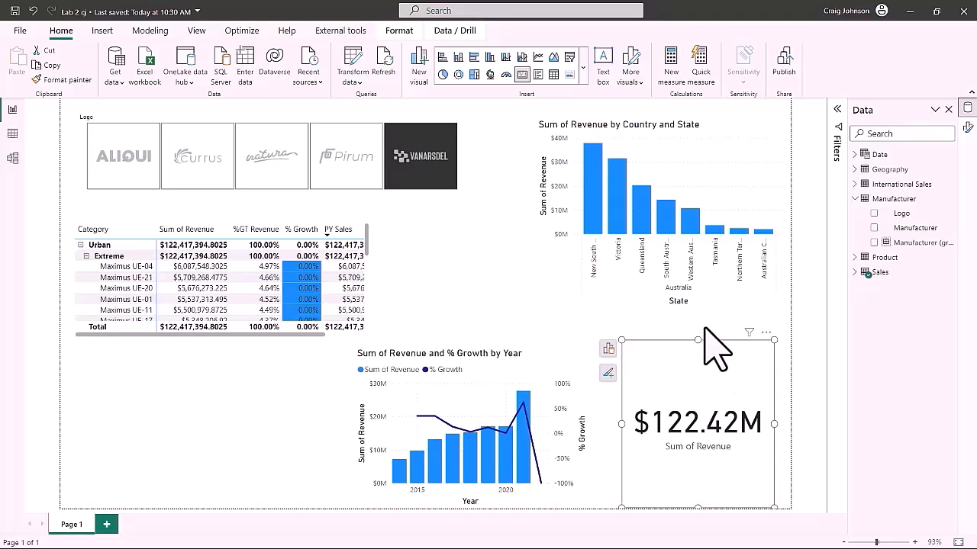
click(506, 75)
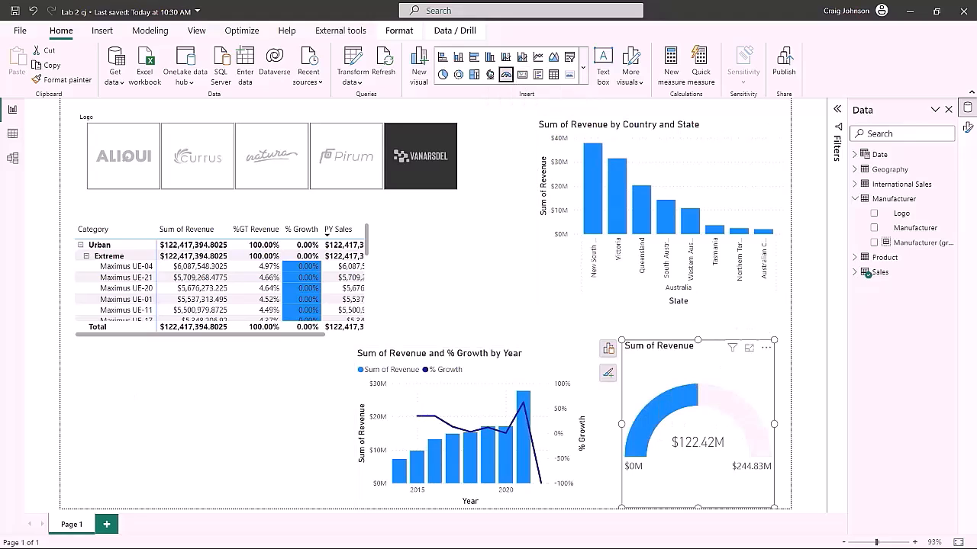
Set PY Sales from the Sales table as the revenue gauge's target value
click(608, 349)
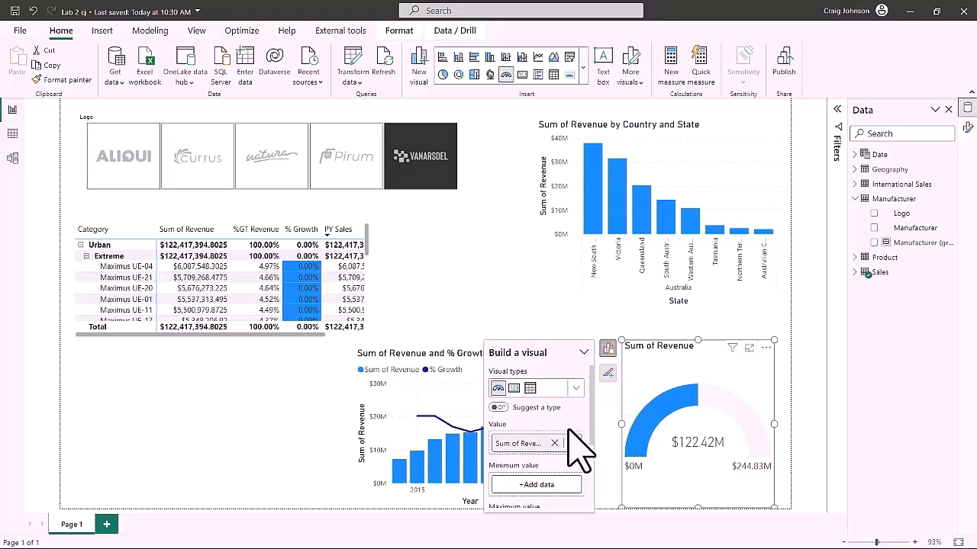
scroll(577, 450, down, 3)
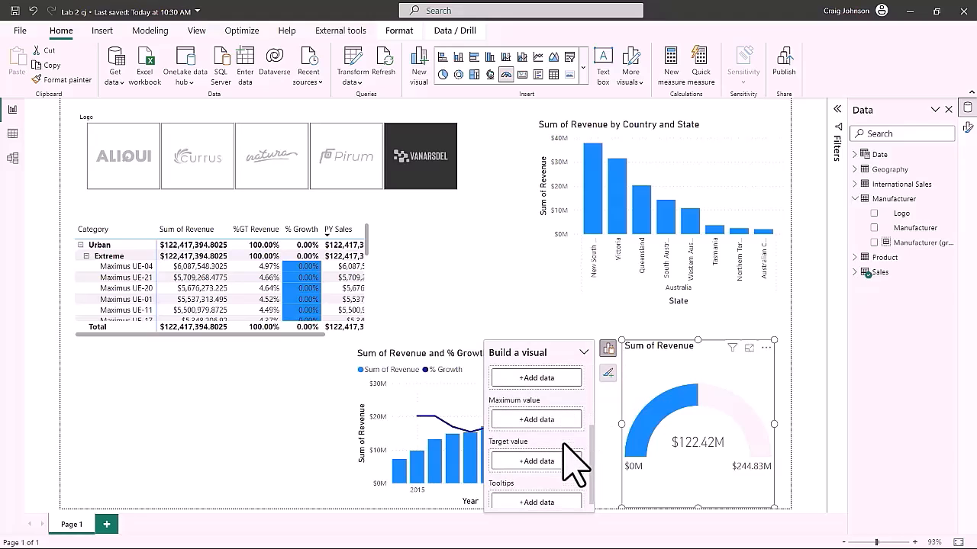
click(538, 461)
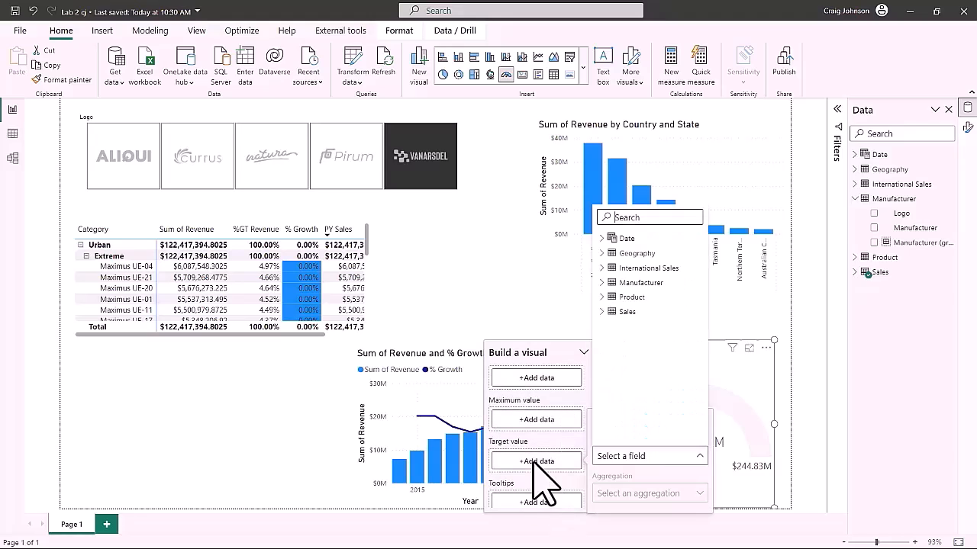
click(601, 312)
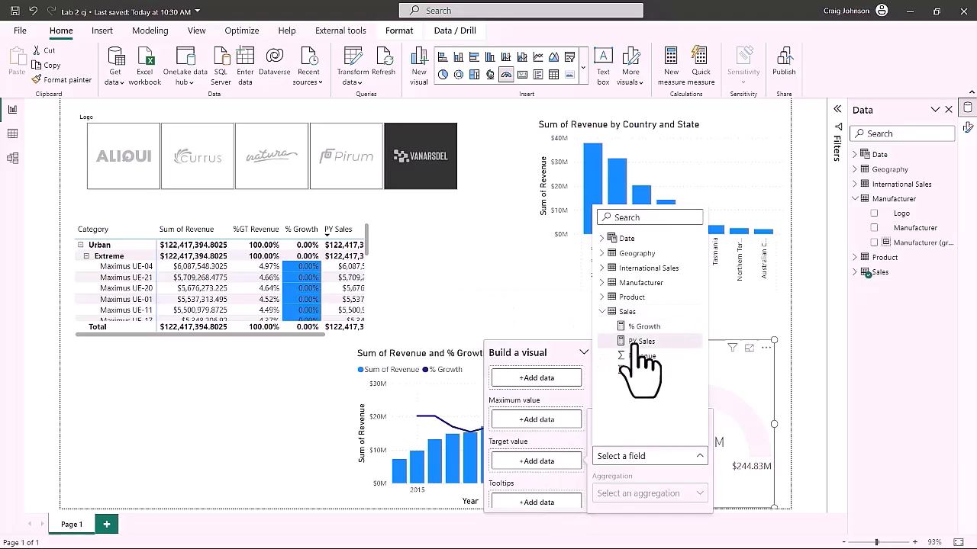
click(633, 344)
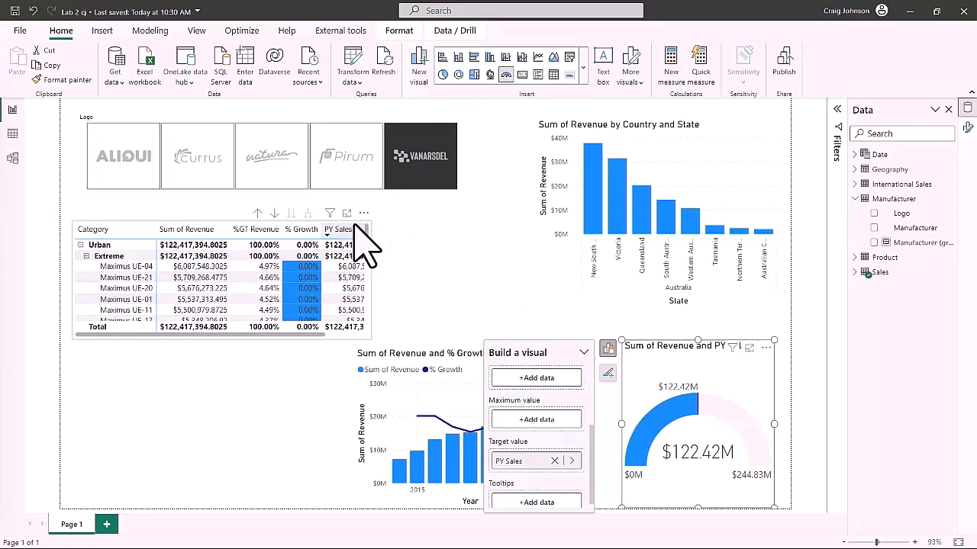
Widen the Category matrix until the PY Sales column fits, reduce its height slightly, and move it toward the column chart
scroll(369, 281, down, 3)
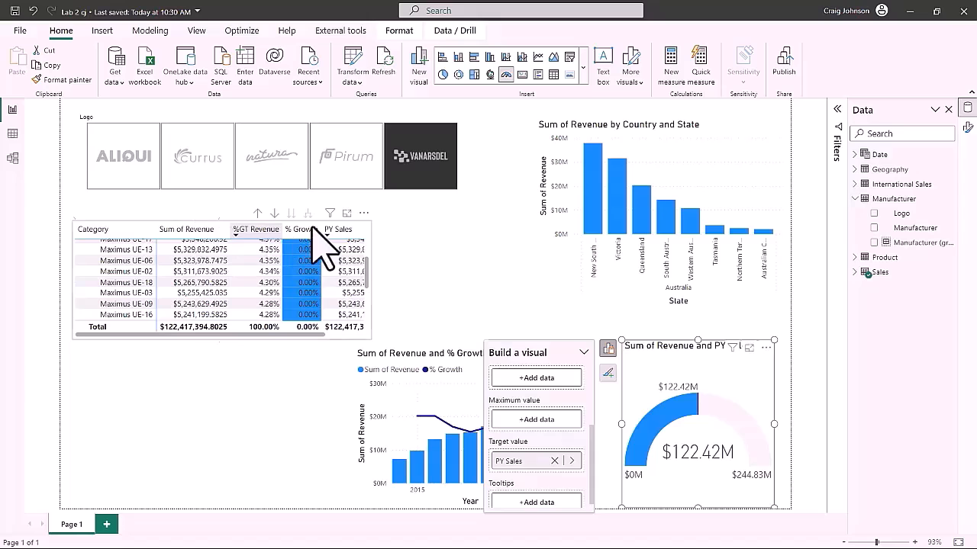
click(366, 233)
scroll(373, 244, up, 3)
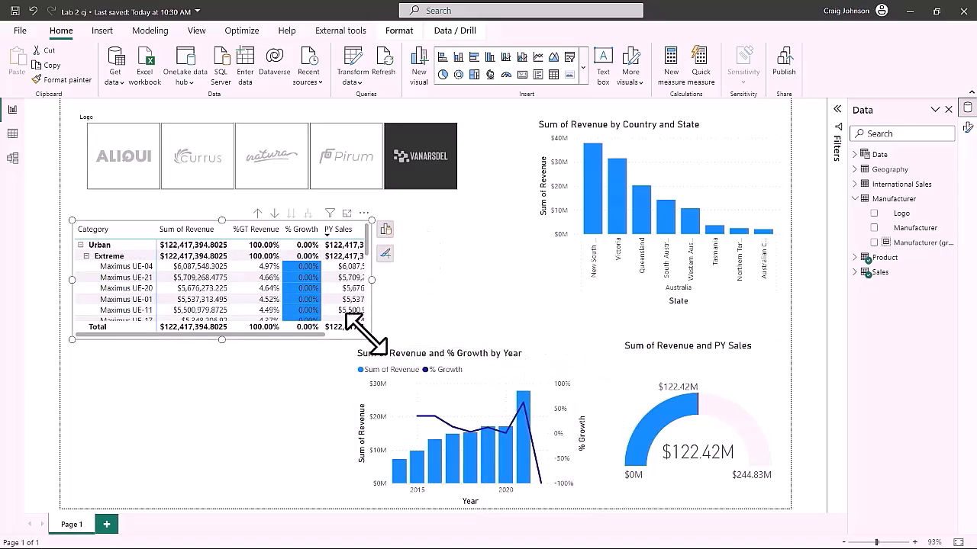
scroll(363, 320, down, 2)
scroll(356, 290, down, 3)
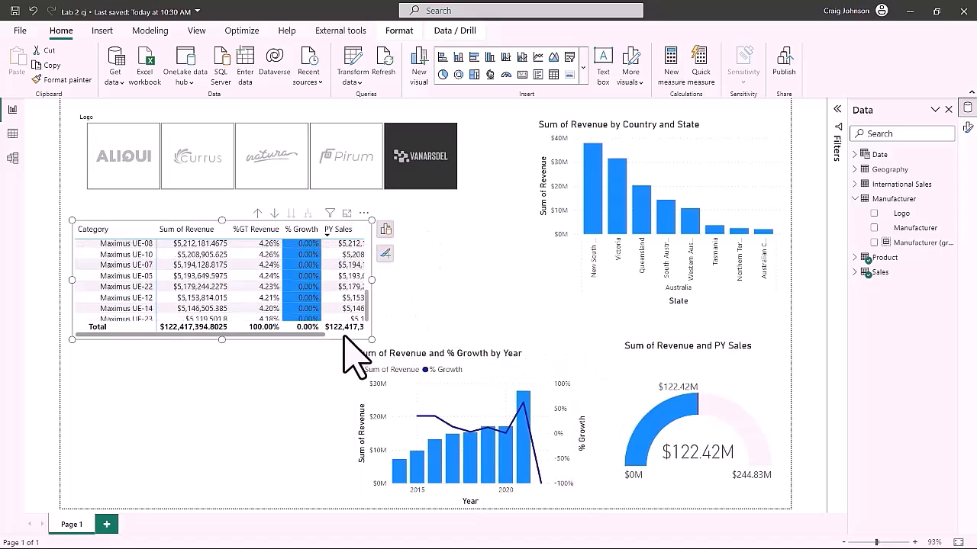
scroll(347, 287, right, 2)
drag(373, 339, 419, 325)
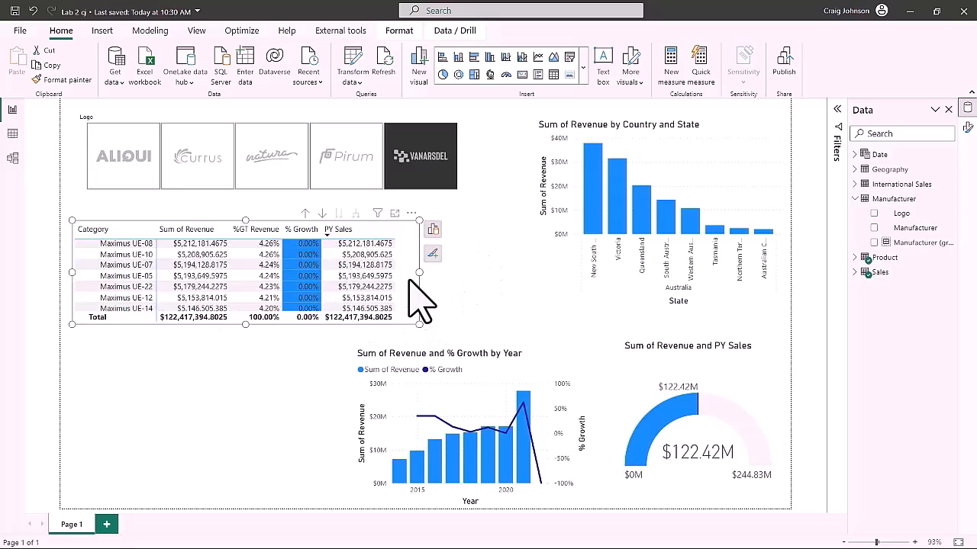
drag(405, 284, 524, 285)
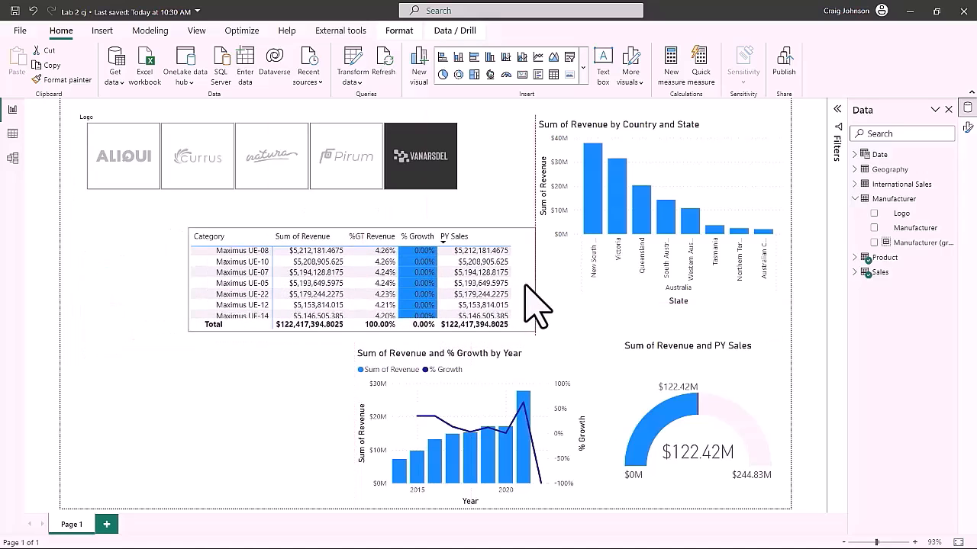
Shrink the Revenue and PY Sales gauge and place it at the page's left edge below the Logo slicer
click(616, 375)
drag(732, 380, 208, 352)
drag(251, 488, 220, 428)
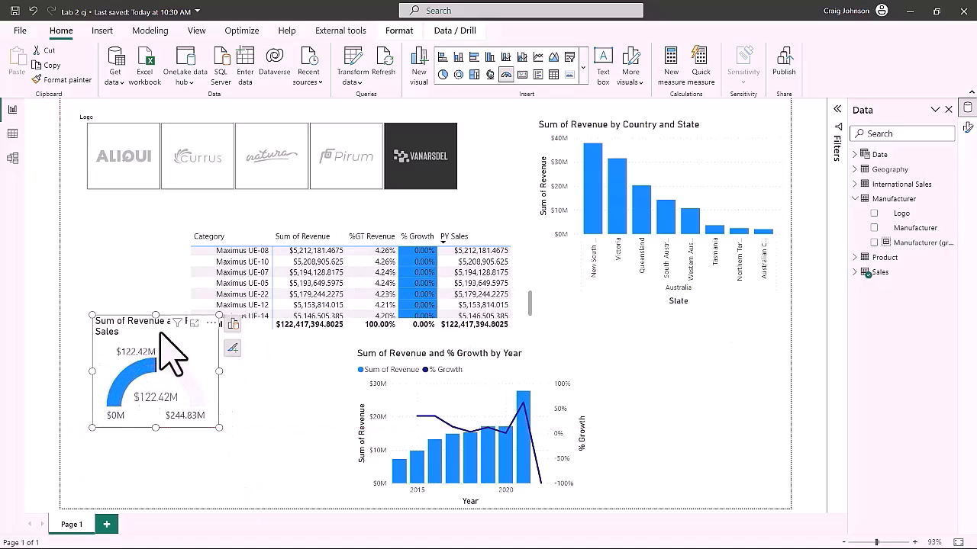
drag(147, 333, 126, 241)
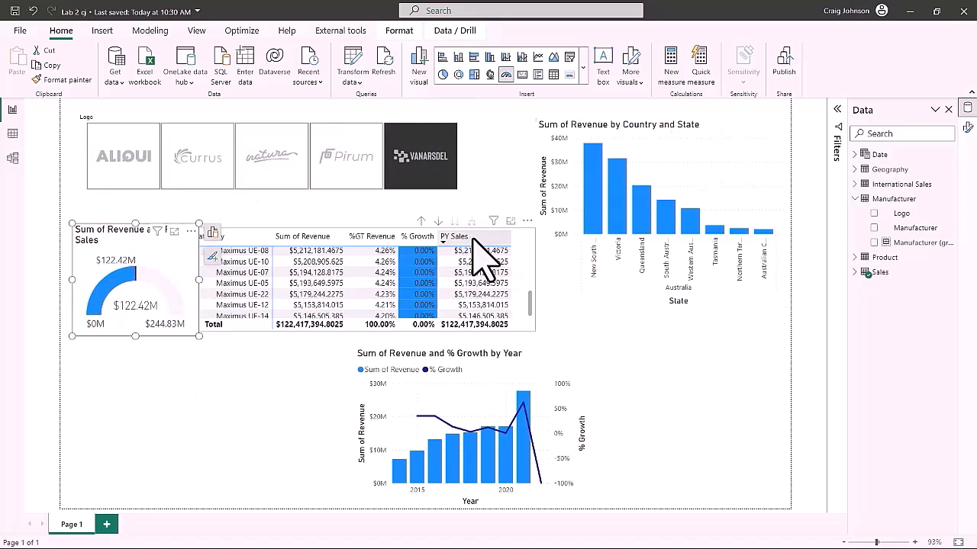
Move the matrix to the right half of the page, then shrink the Revenue and % Growth combo chart and place it below the matrix
drag(524, 263, 734, 296)
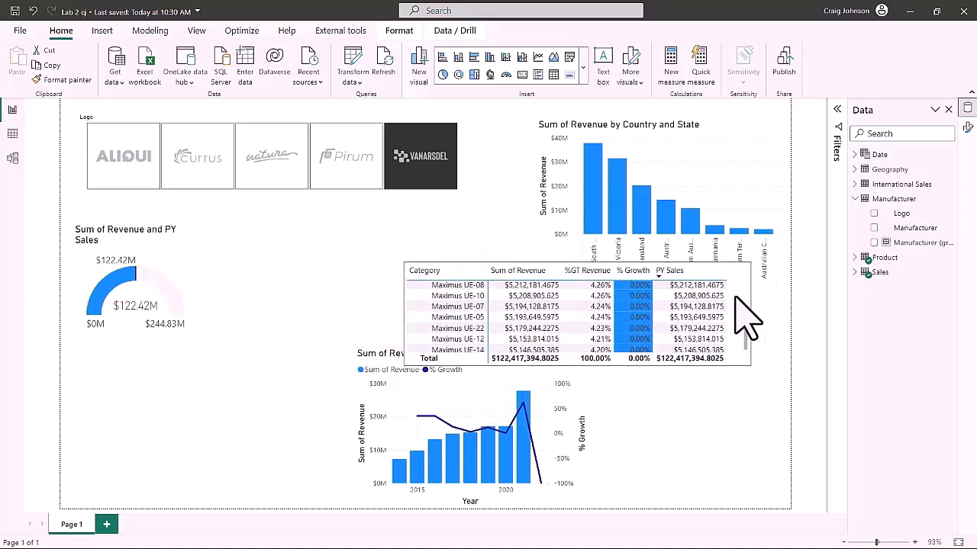
click(581, 505)
drag(584, 497, 579, 457)
drag(545, 393, 704, 442)
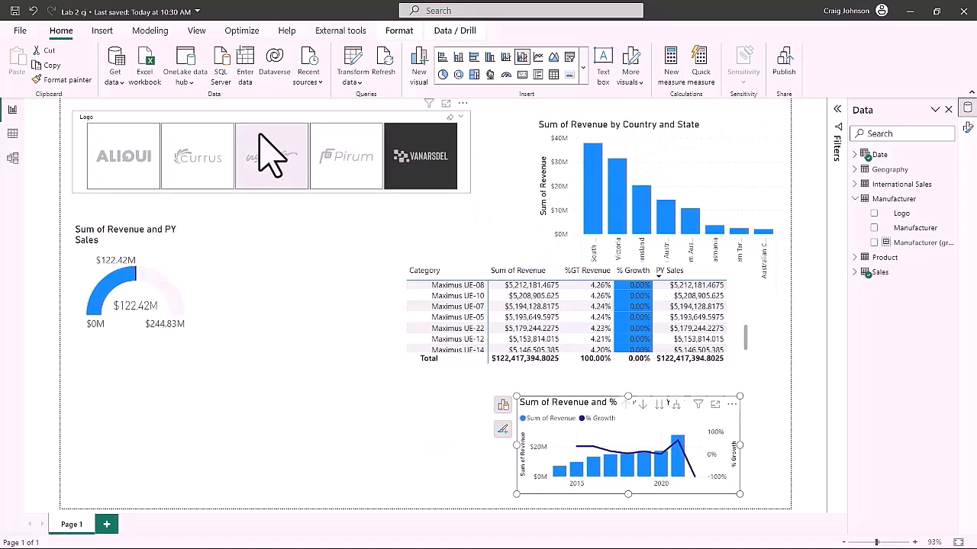
Move the Logo slicer to the page's upper-right corner, and shrink the Country and State column chart to sit directly beside the gauge
drag(263, 118, 593, 125)
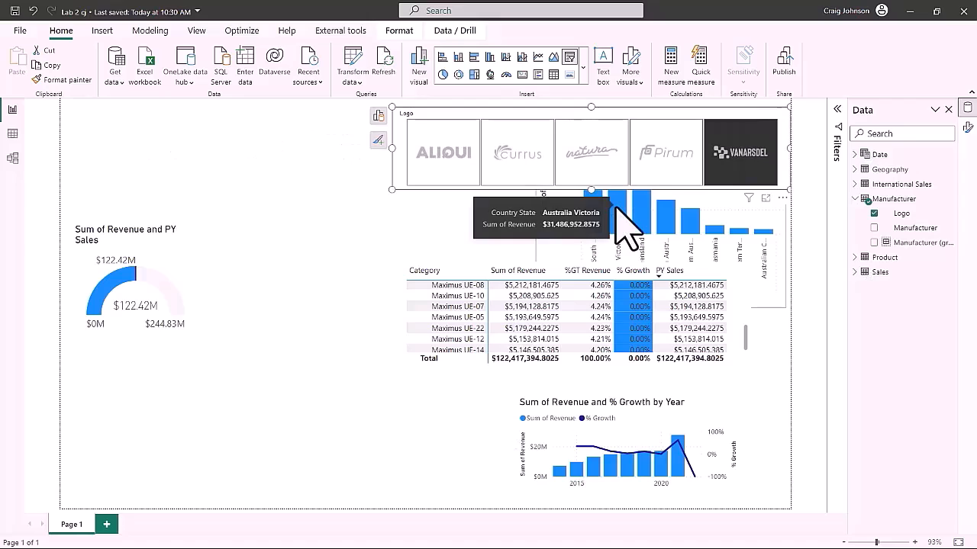
click(740, 226)
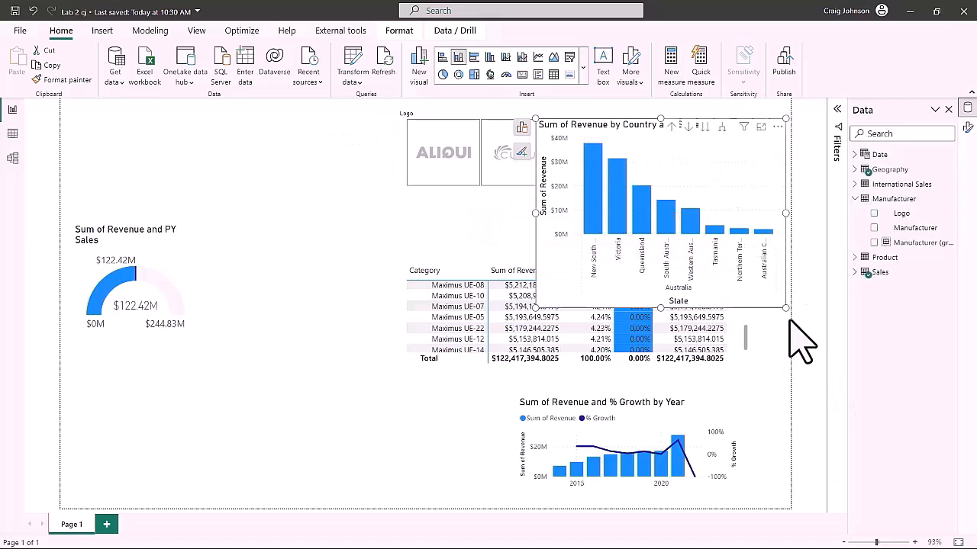
drag(786, 307, 760, 217)
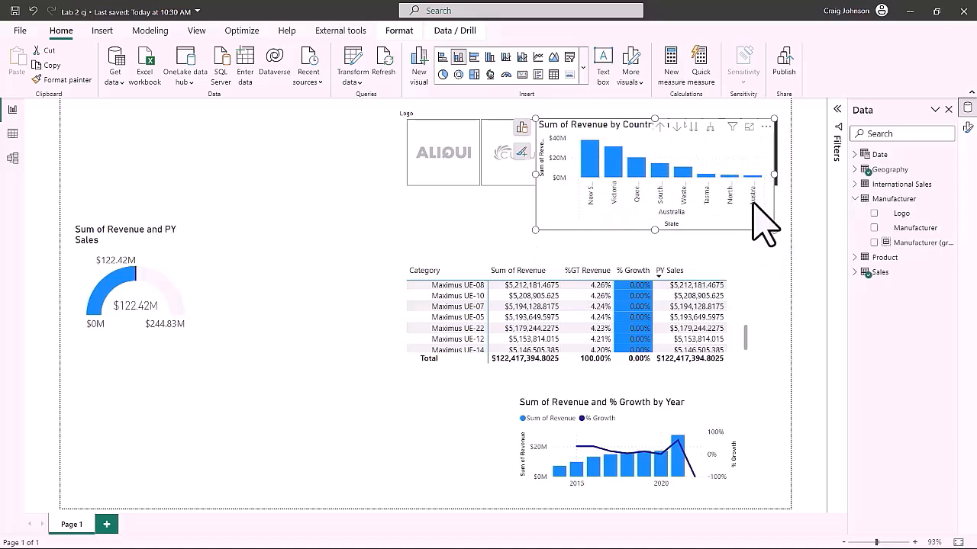
drag(721, 157, 392, 230)
drag(436, 315, 391, 336)
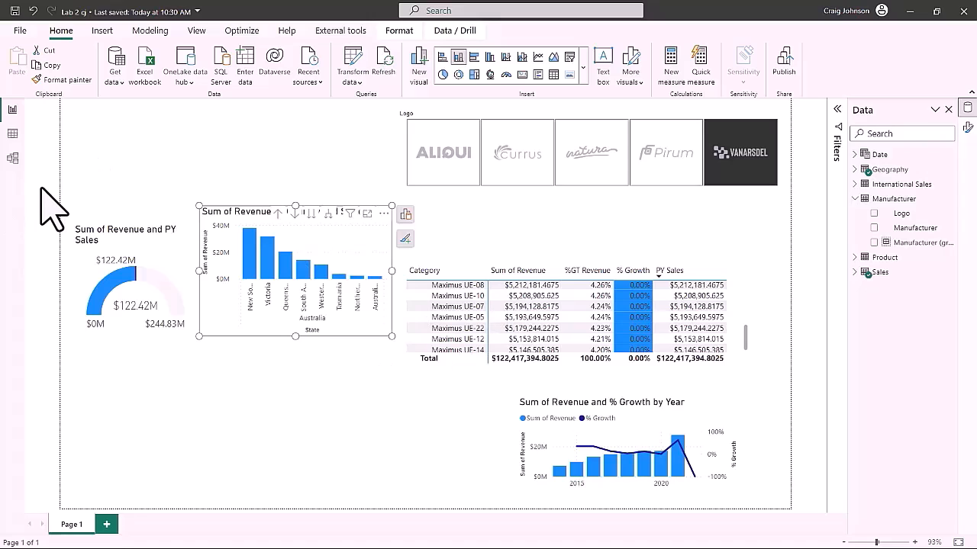
Narrow the matrix from its right edge so that it ends within the PY Sales column
click(749, 313)
drag(750, 328, 681, 328)
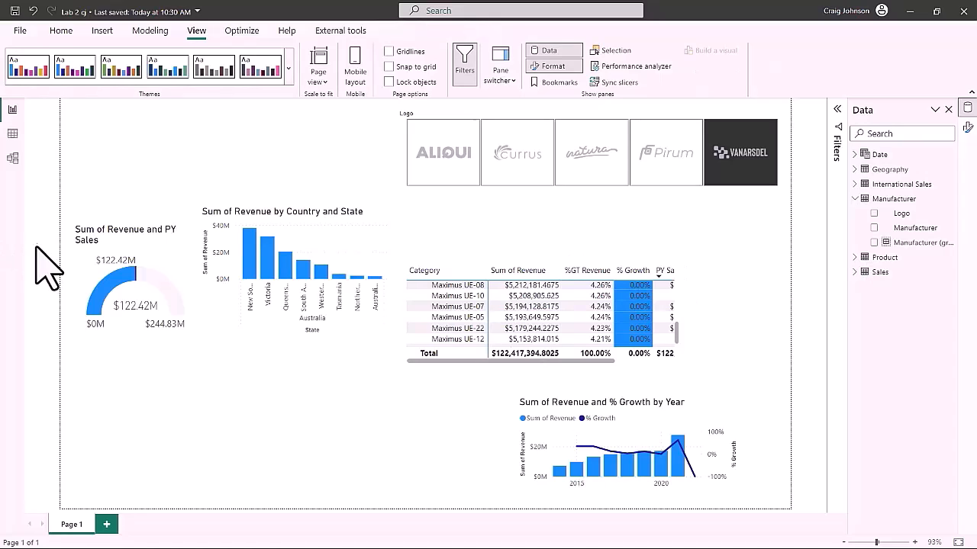
Apply the built-in Power BI theme that comes just before Tidal to the report
click(174, 275)
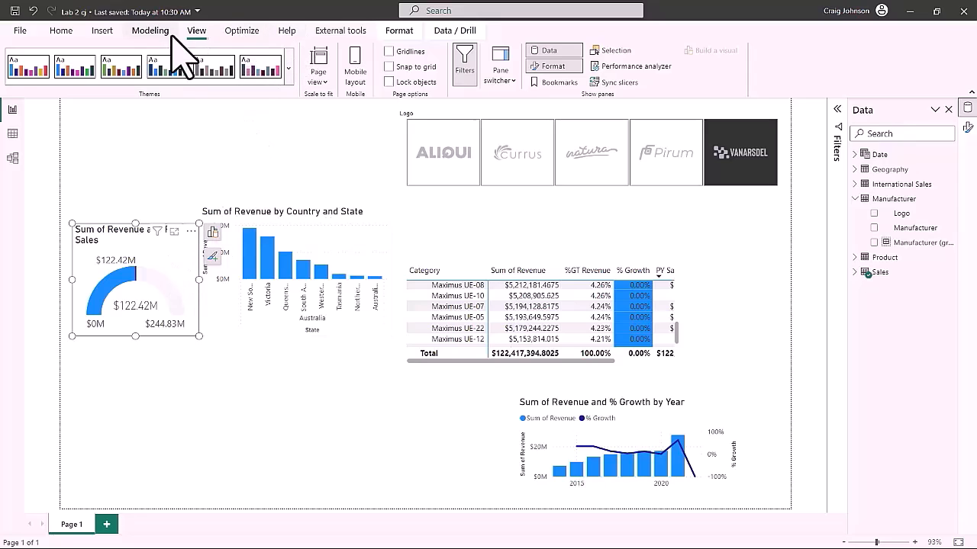
click(289, 69)
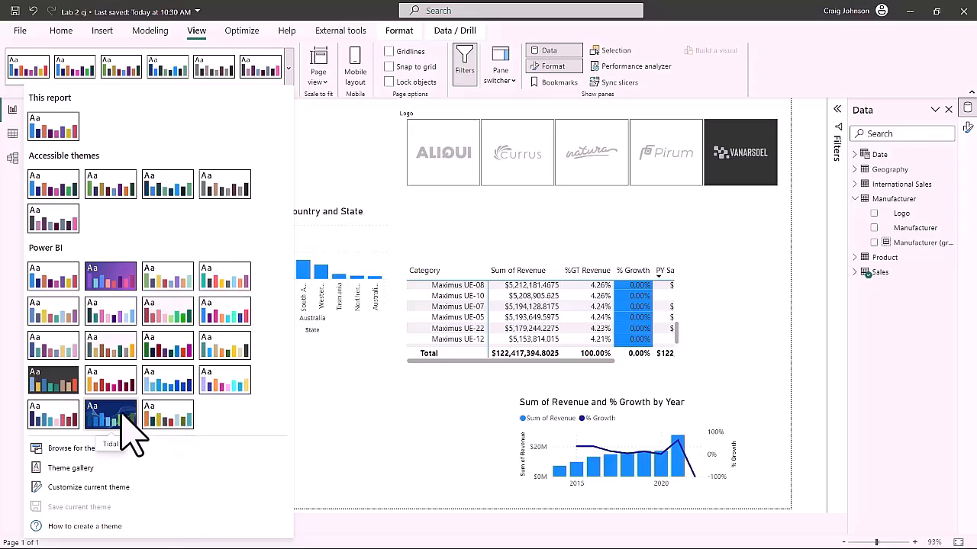
click(59, 413)
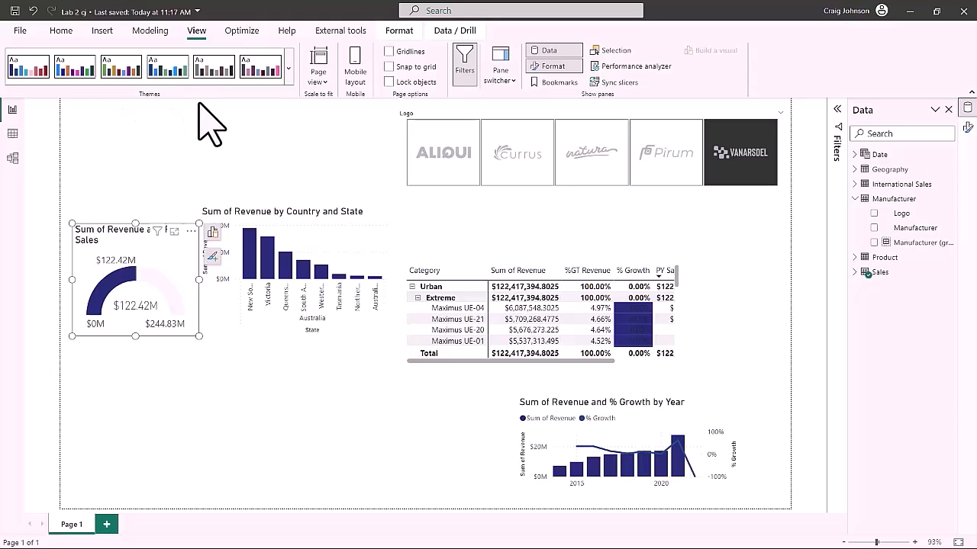
Import the custom report theme DIADTheme2.json from the Data\Theme folder, dismiss the message, and close the theme gallery
click(289, 68)
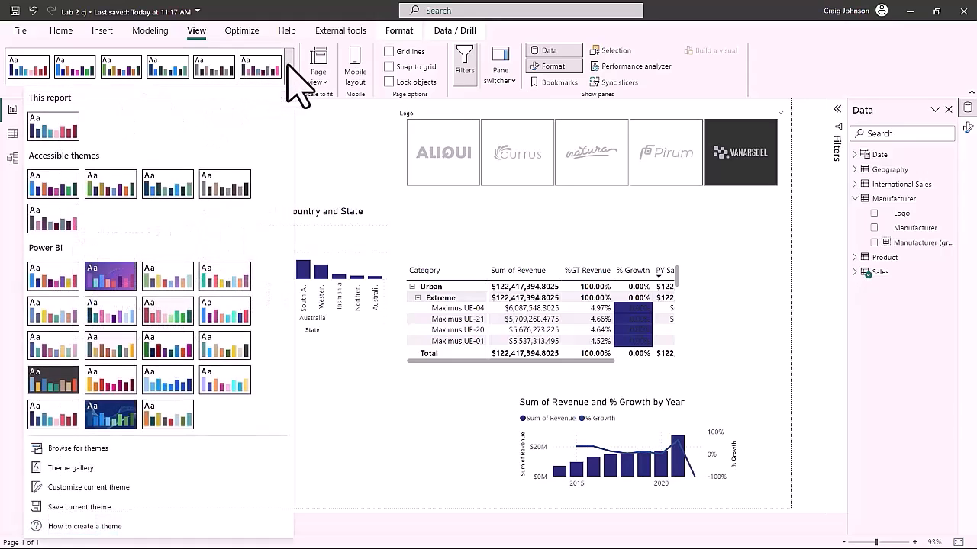
click(76, 449)
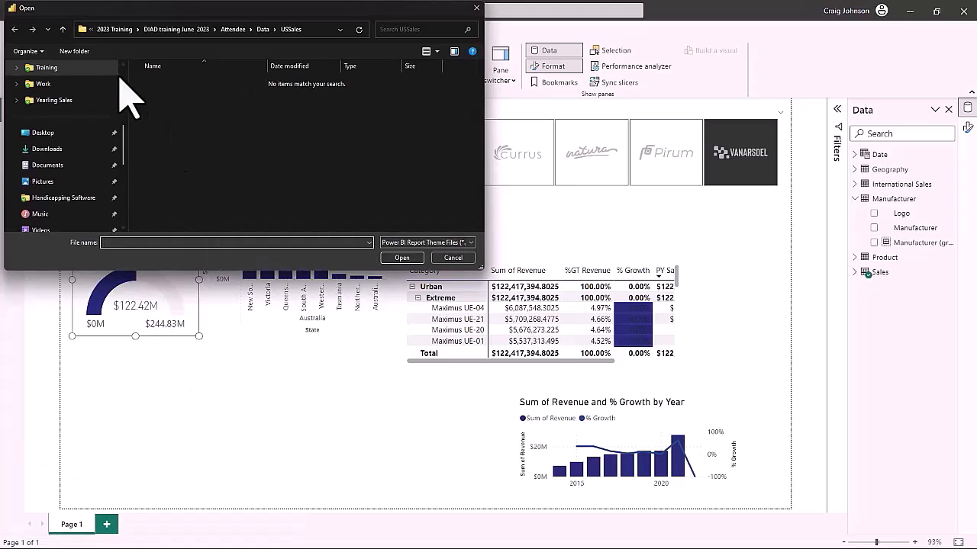
click(63, 29)
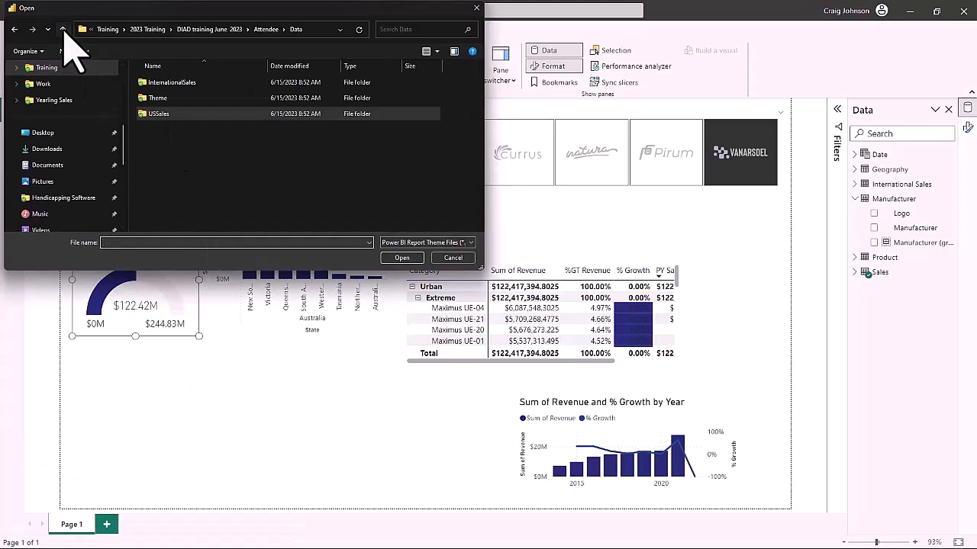
double_click(162, 100)
click(161, 82)
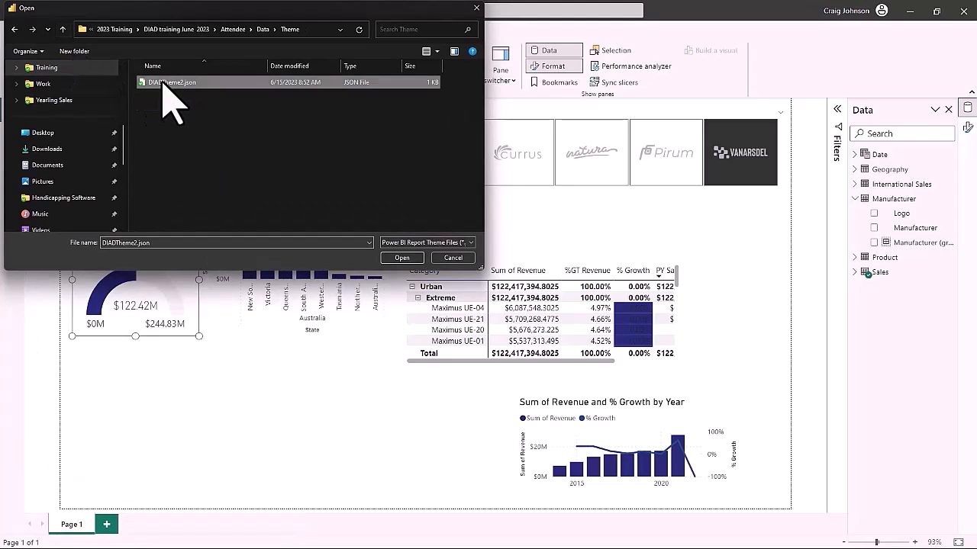
click(402, 257)
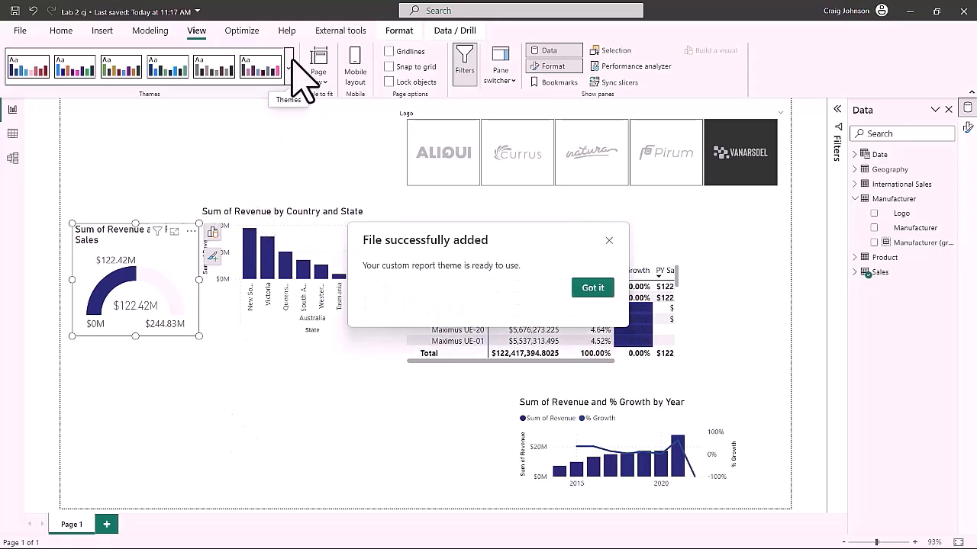
click(288, 68)
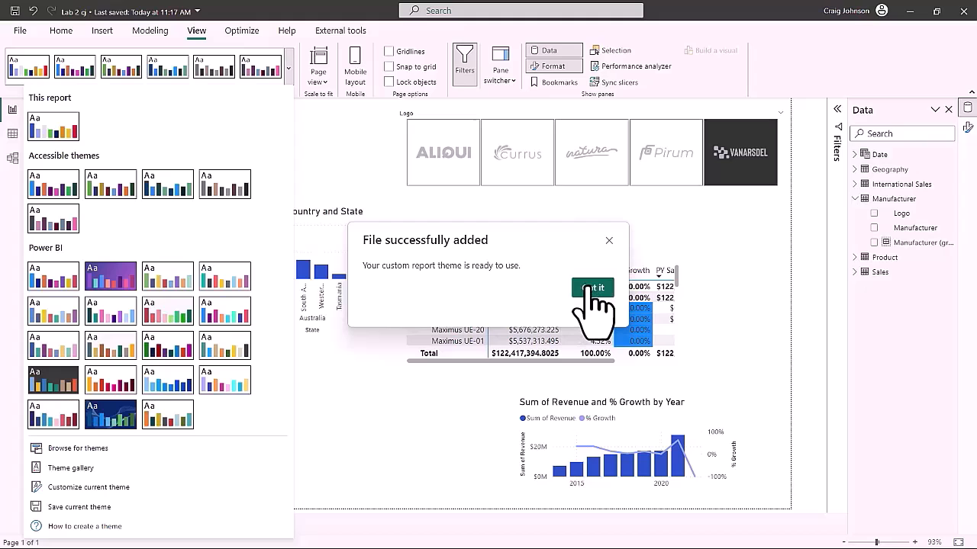
click(593, 297)
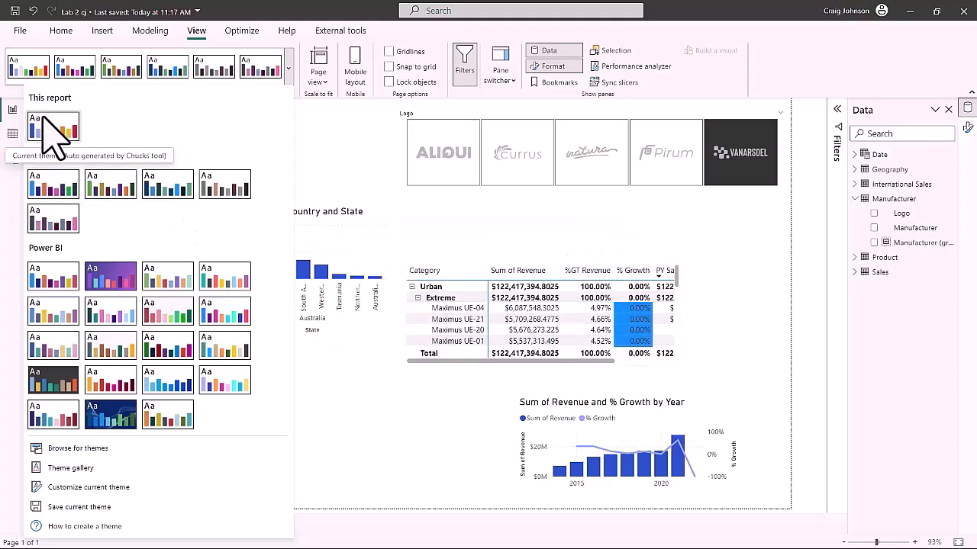
click(396, 432)
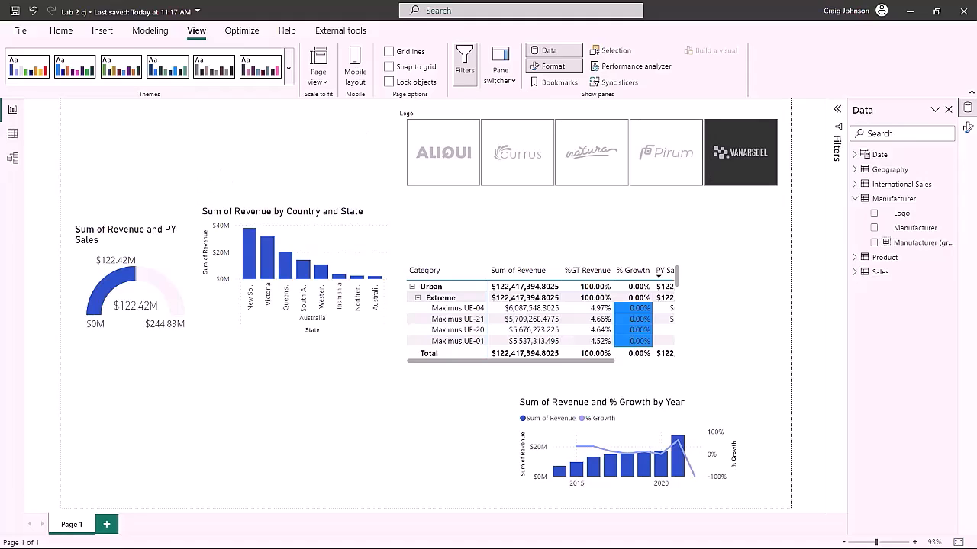
Set the target color of the Revenue and PY Sales gauge to black in its formatting options
click(170, 269)
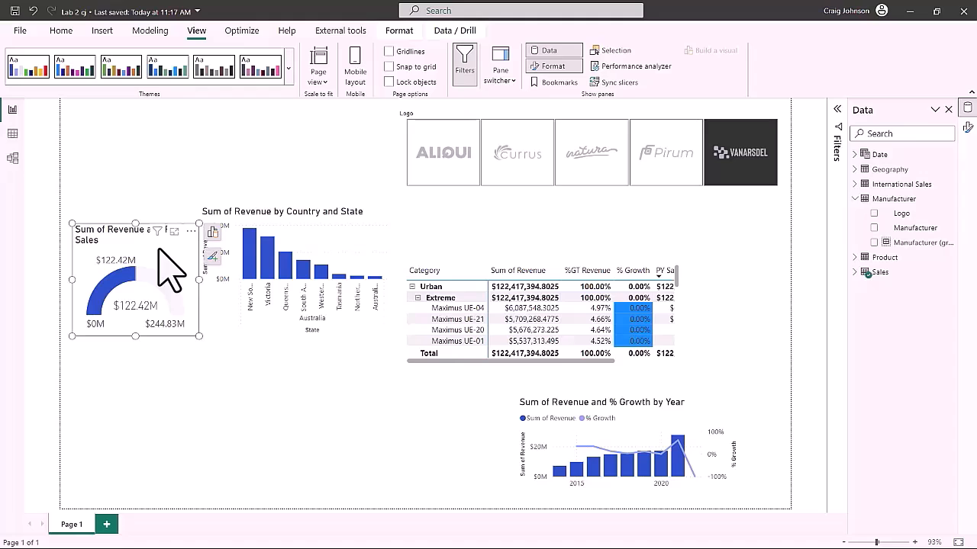
click(968, 126)
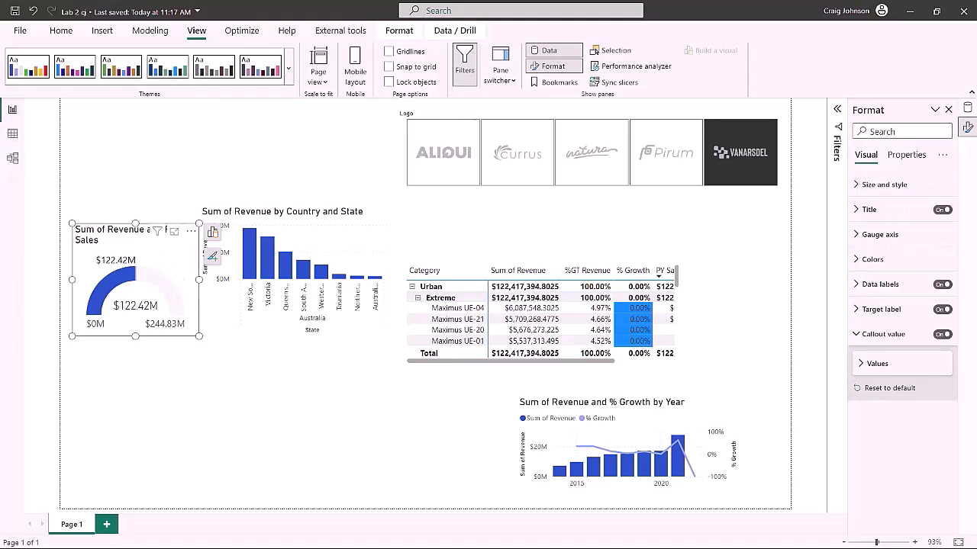
click(213, 256)
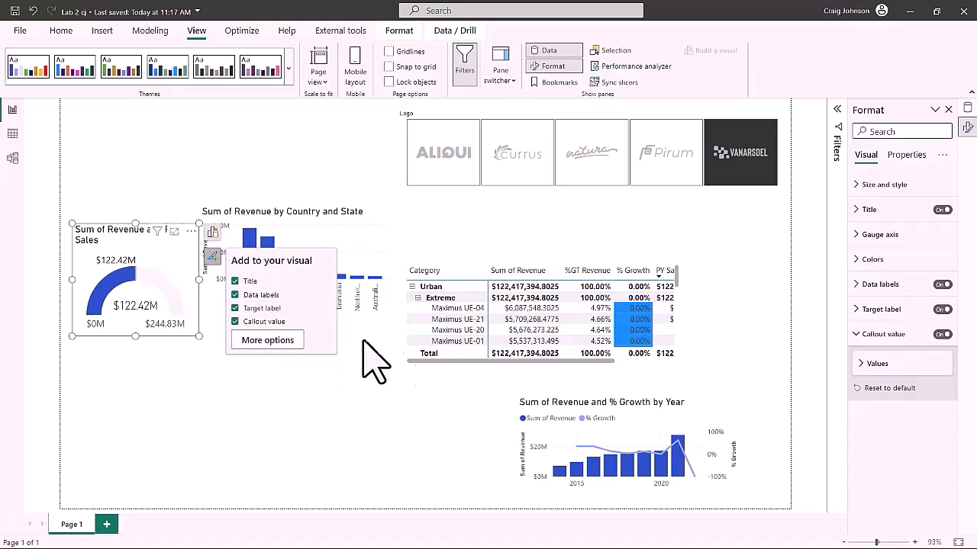
click(855, 235)
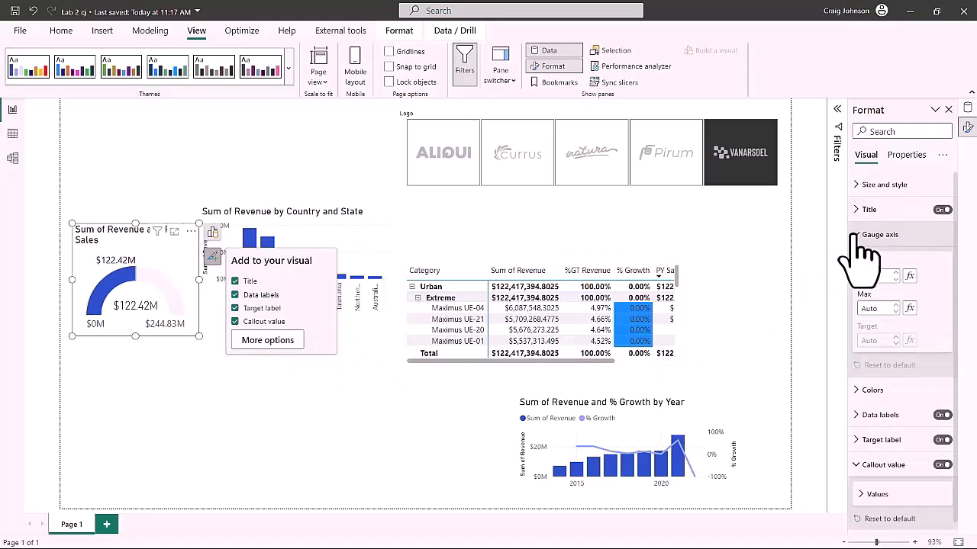
click(863, 391)
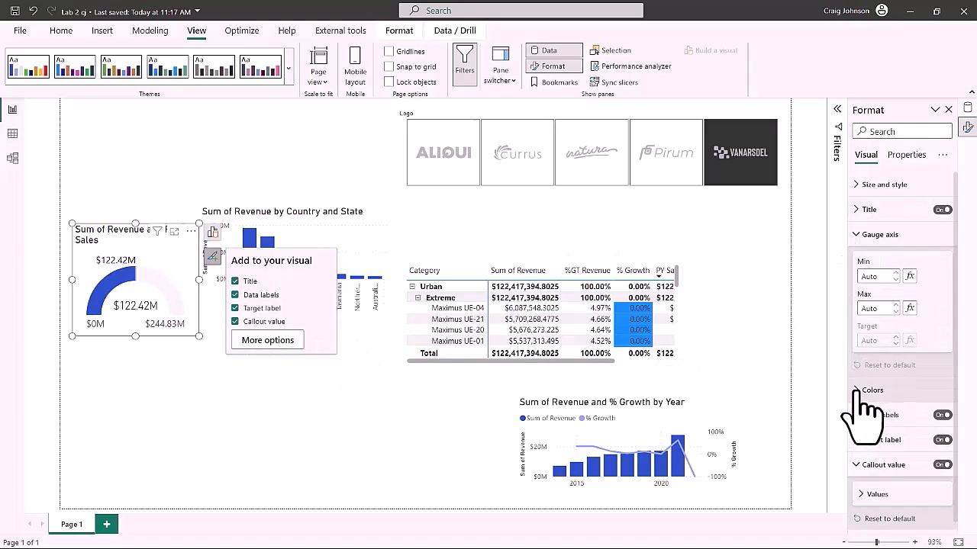
click(876, 463)
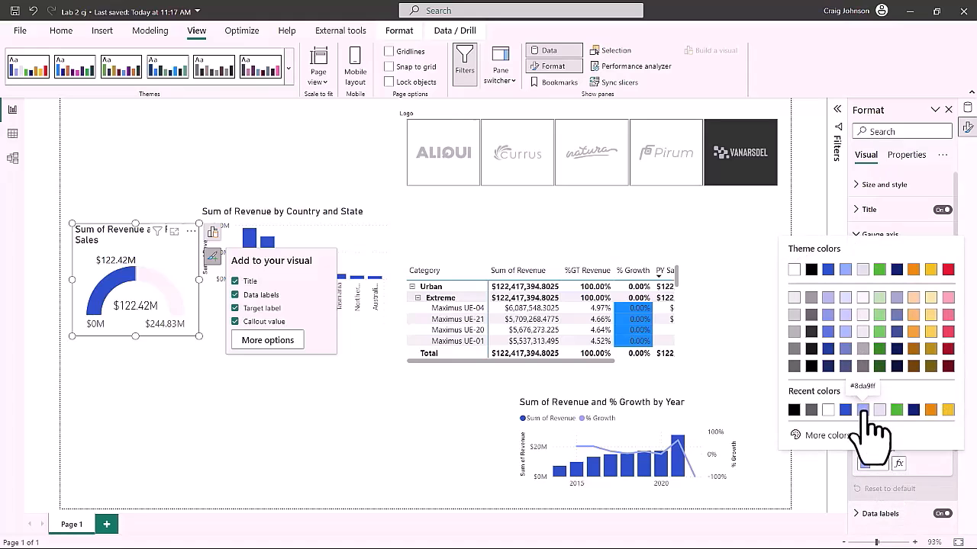
click(795, 412)
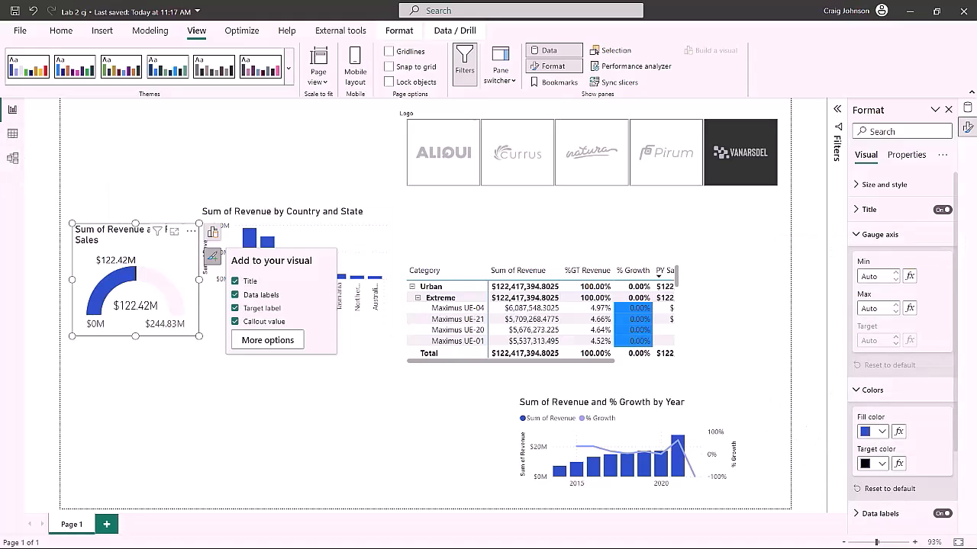
Set the font size of the data label values to 10 on the Revenue and PY Sales gauge
scroll(901, 351, down, 2)
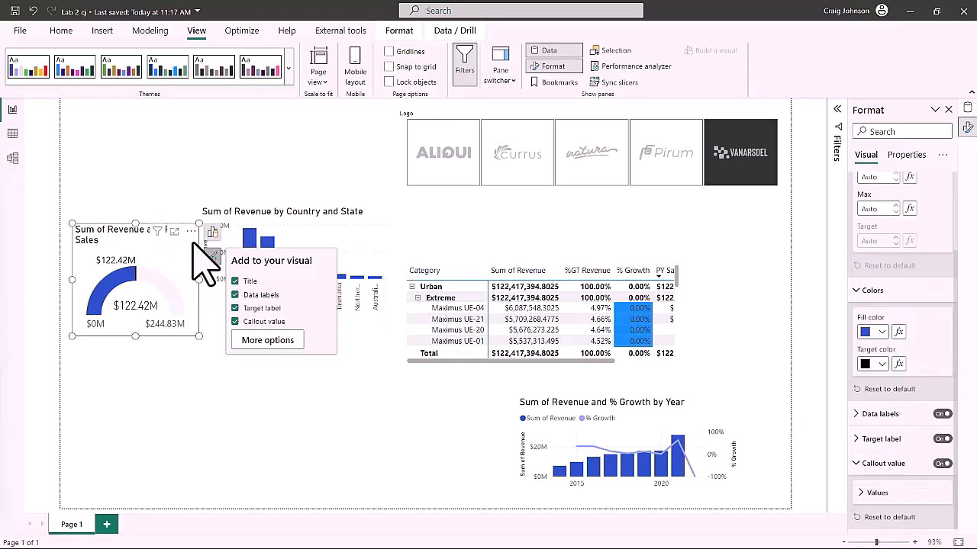
click(871, 416)
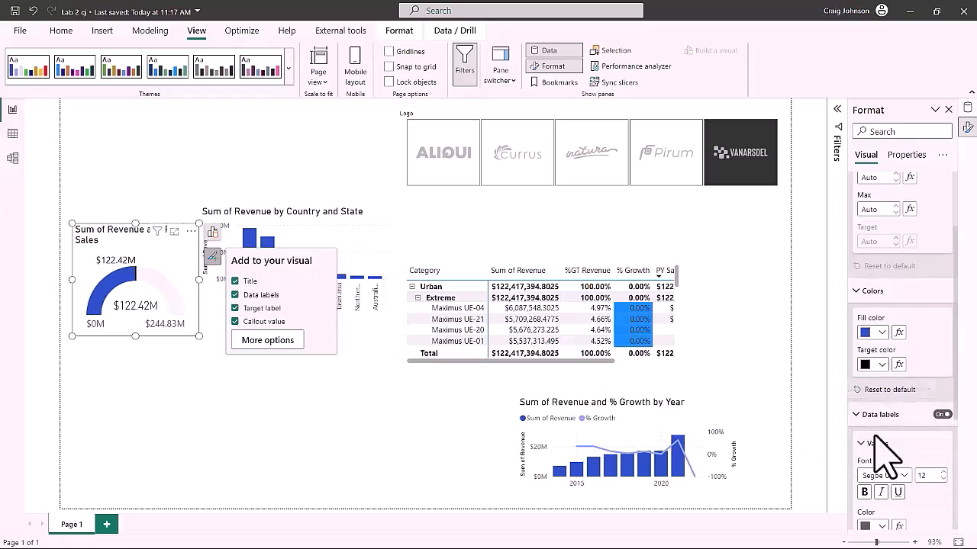
scroll(878, 454, down, 2)
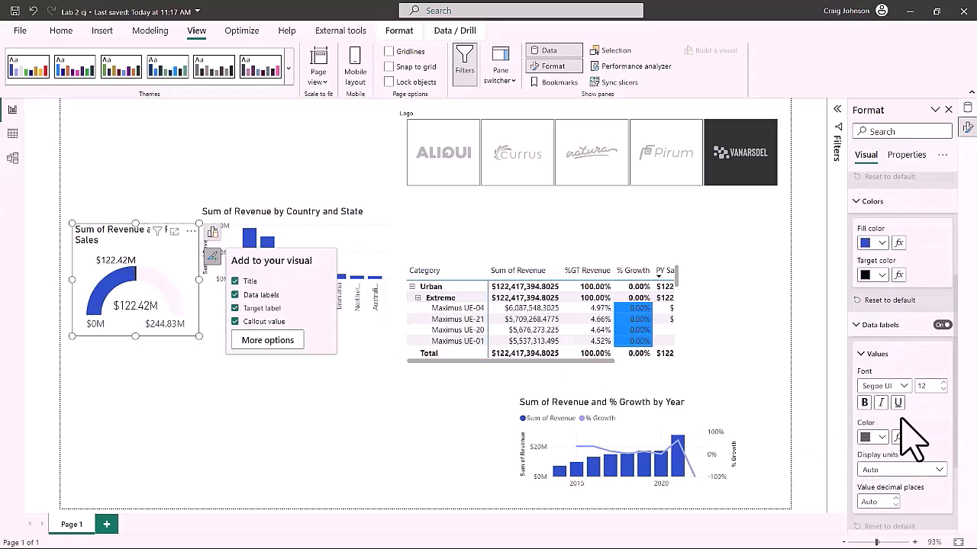
click(942, 389)
click(942, 389)
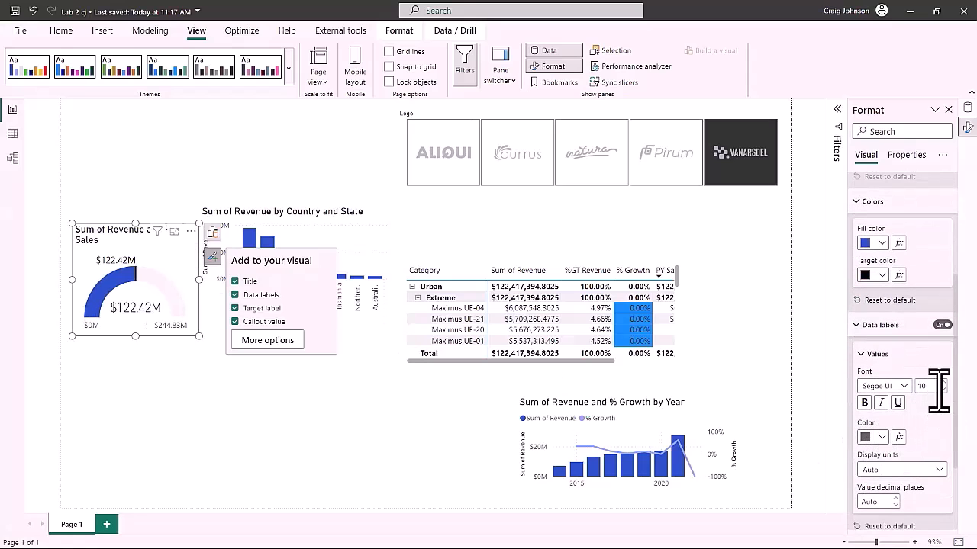
Set the font size of the gauge's target label values to 10
scroll(927, 466, down, 2)
click(859, 443)
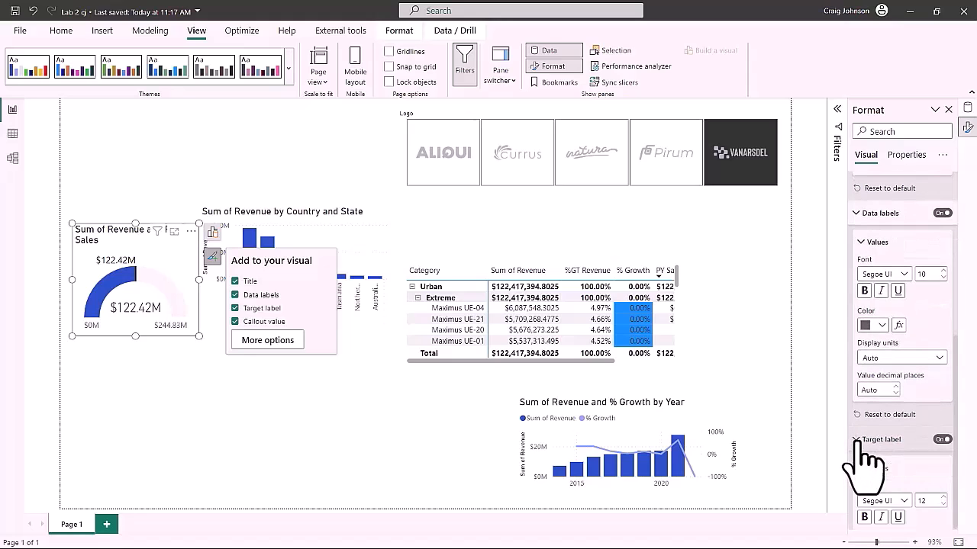
scroll(897, 441, down, 3)
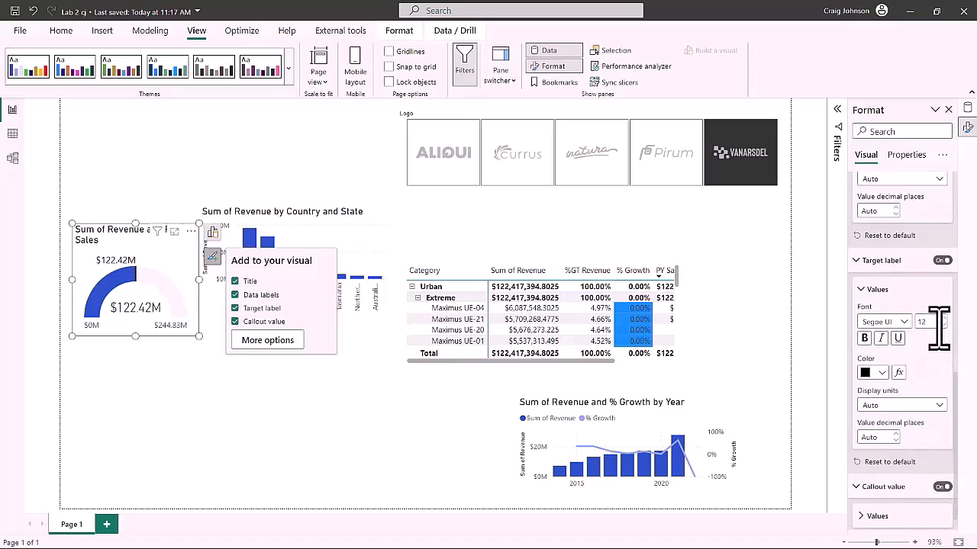
click(943, 326)
click(943, 325)
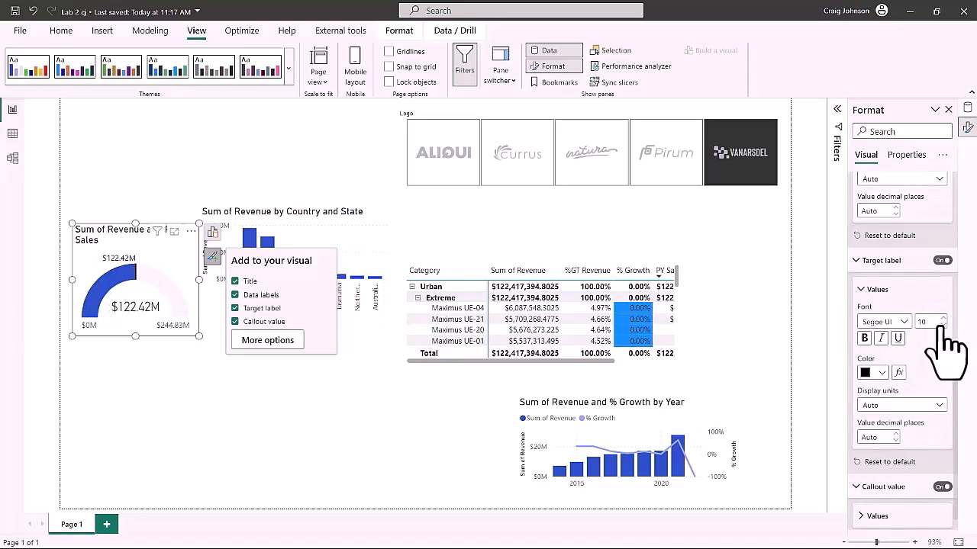
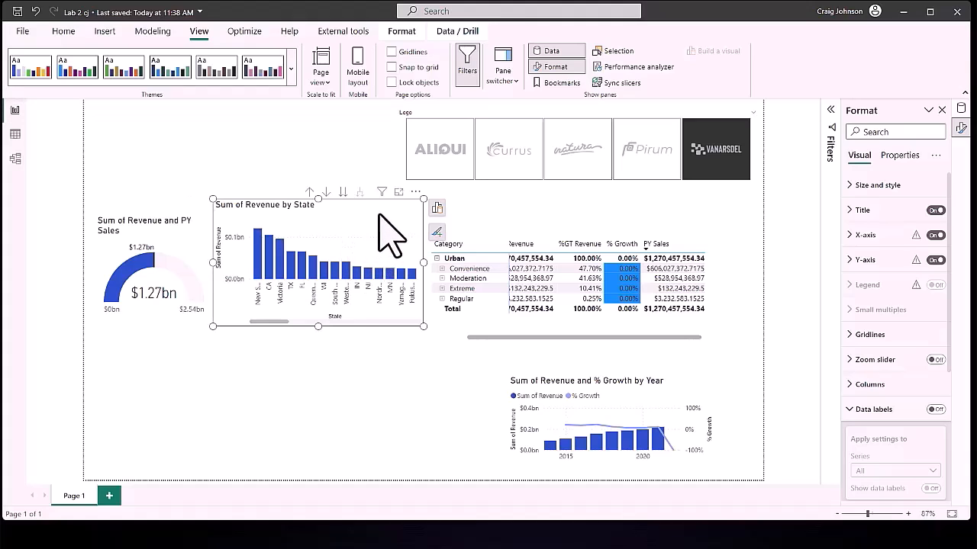
Drill the revenue column chart up from State to Country and set its default column color to White, 30% darker
click(308, 192)
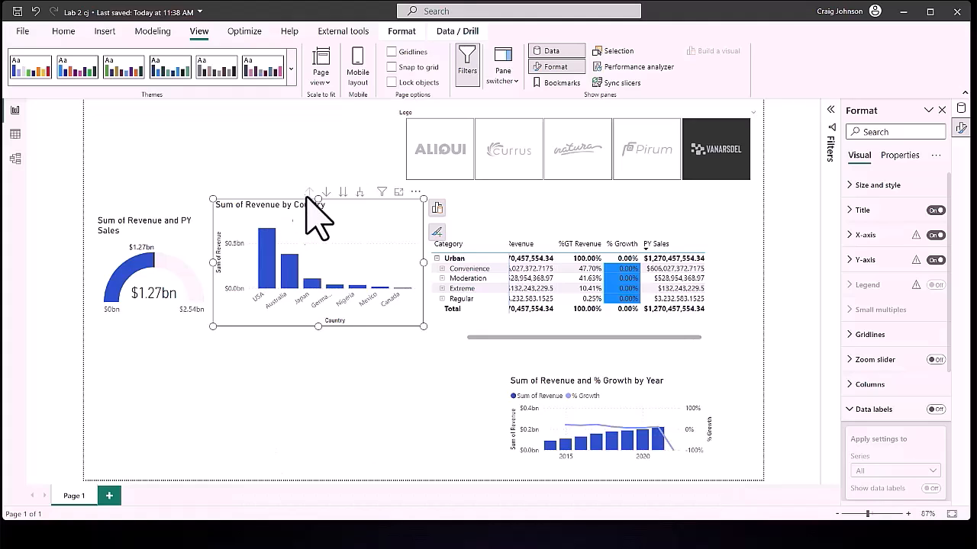
click(438, 232)
click(490, 355)
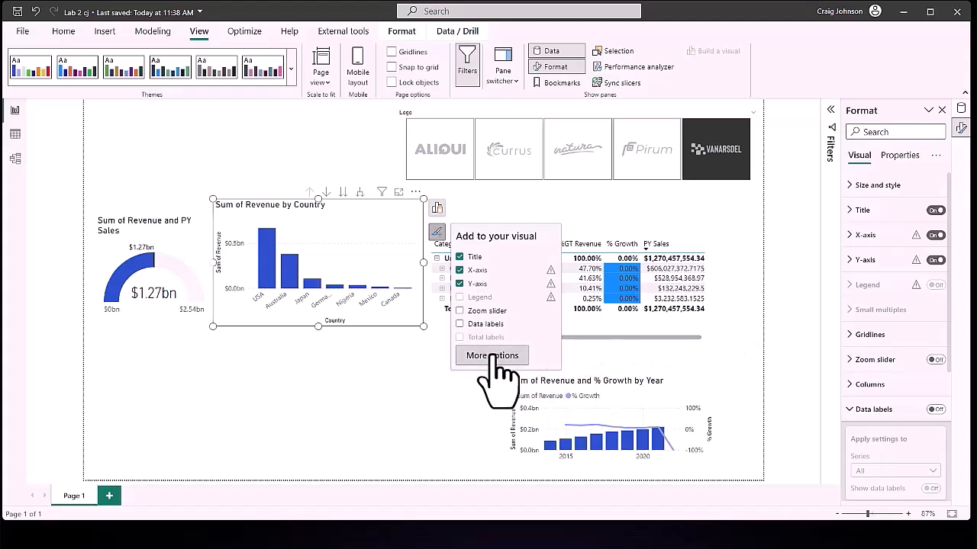
scroll(905, 328, down, 3)
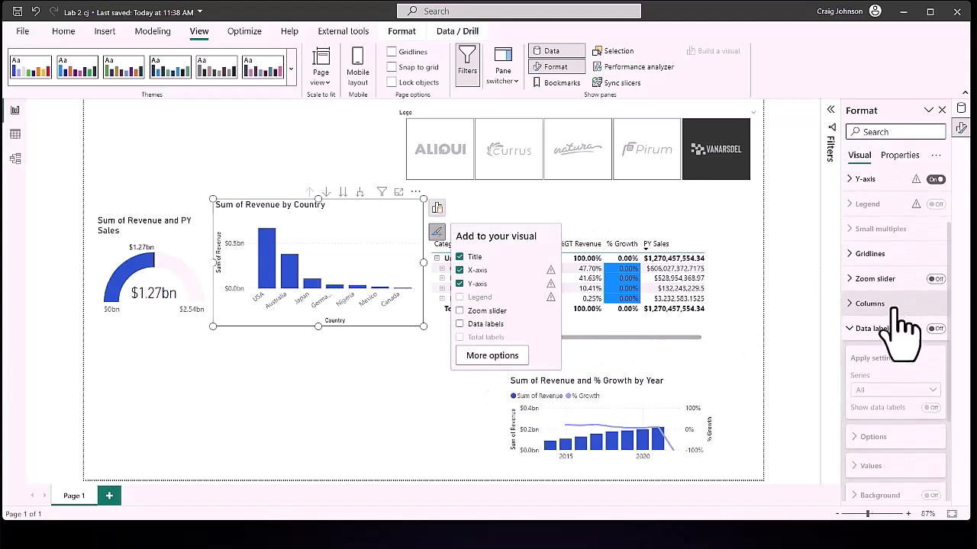
scroll(901, 345, down, 5)
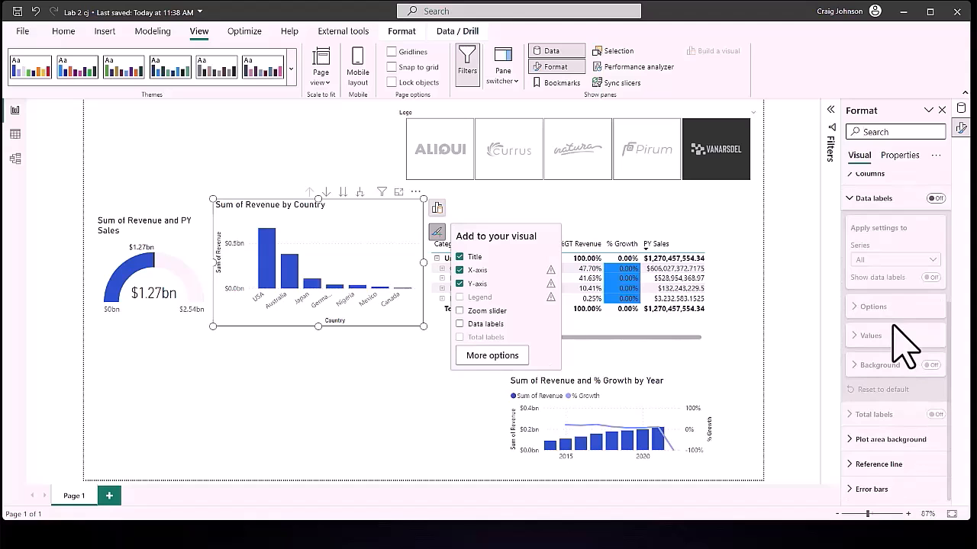
scroll(881, 381, up, 5)
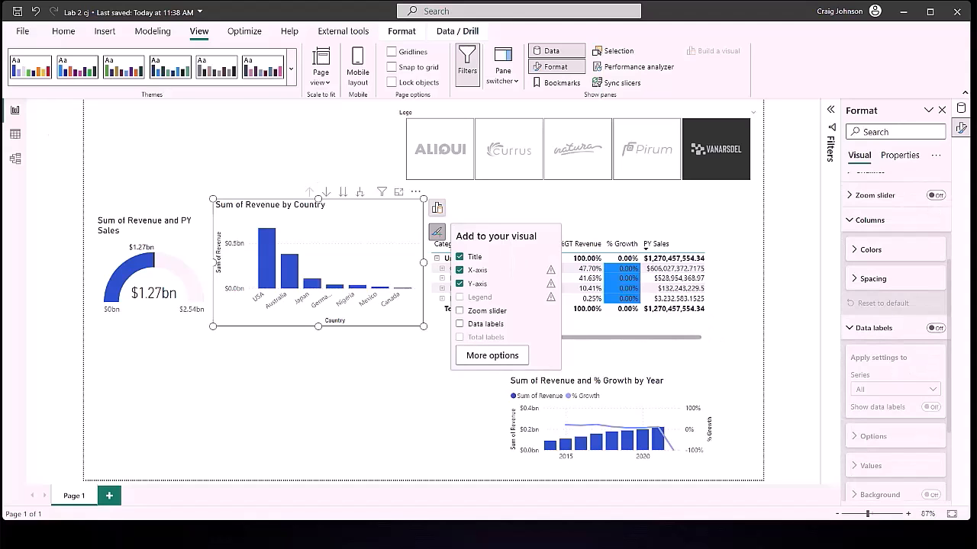
click(853, 250)
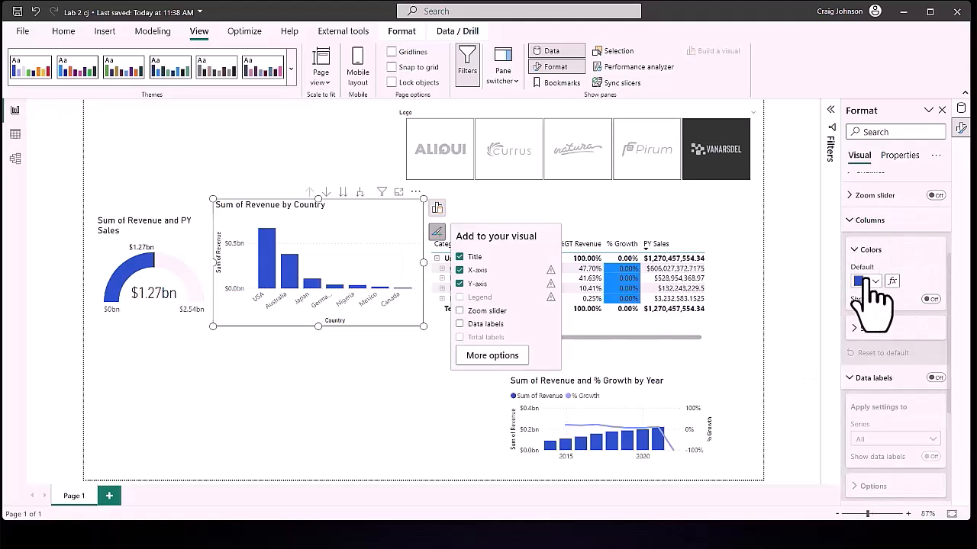
click(868, 282)
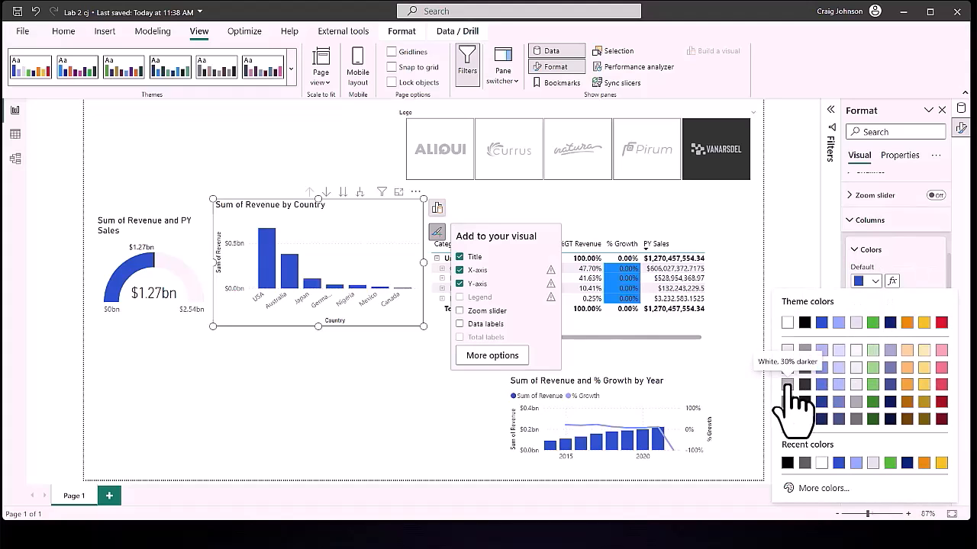
click(787, 384)
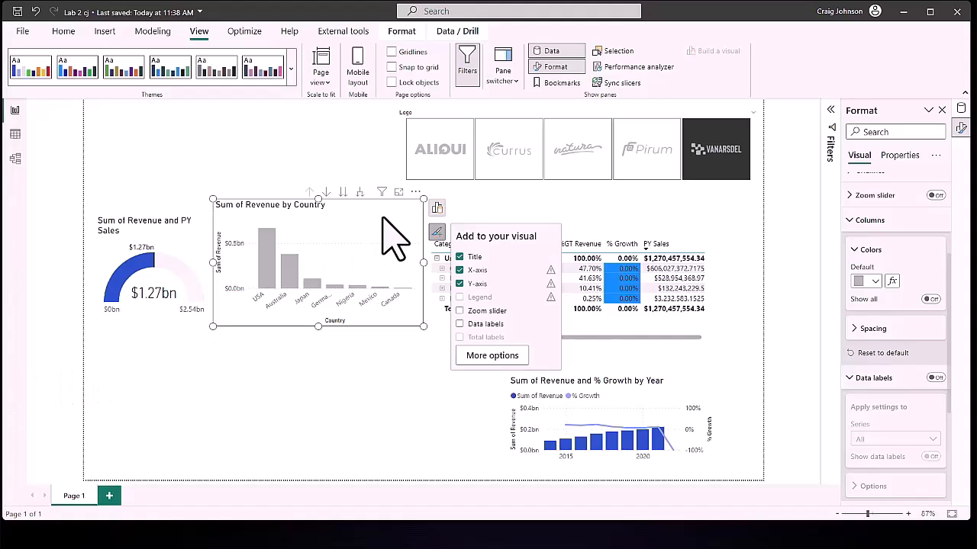
Turn on data labels for the Revenue by Country chart and set their display units to Millions
click(937, 378)
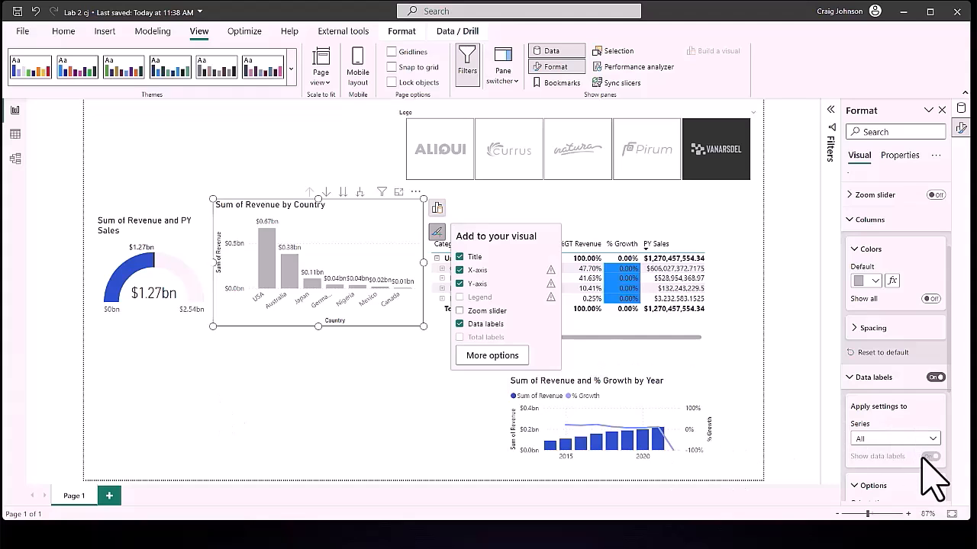
scroll(873, 431, down, 2)
click(894, 385)
click(830, 414)
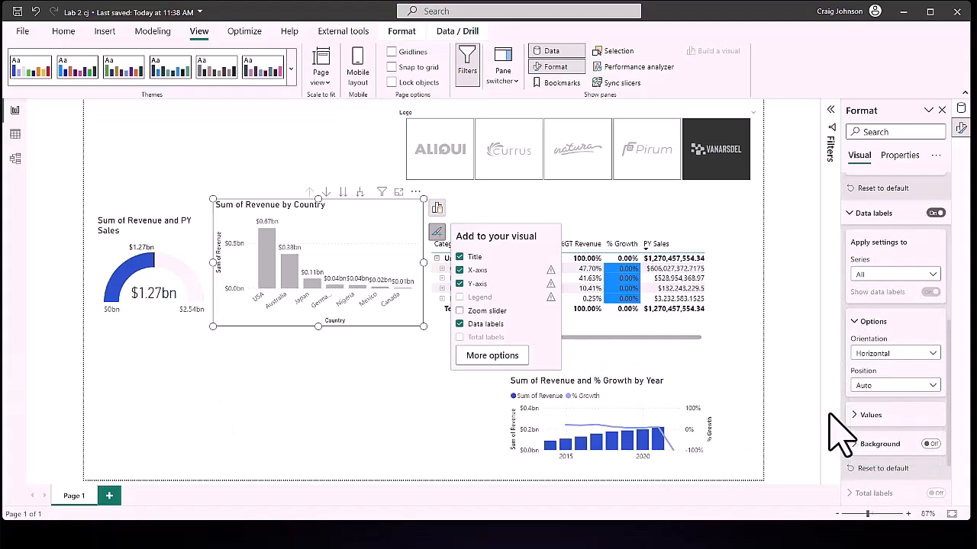
click(854, 418)
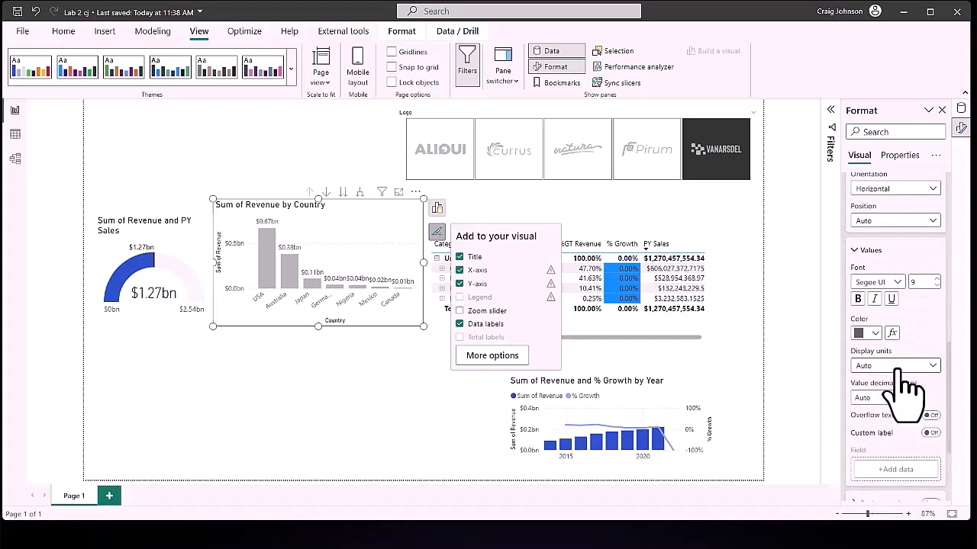
click(901, 369)
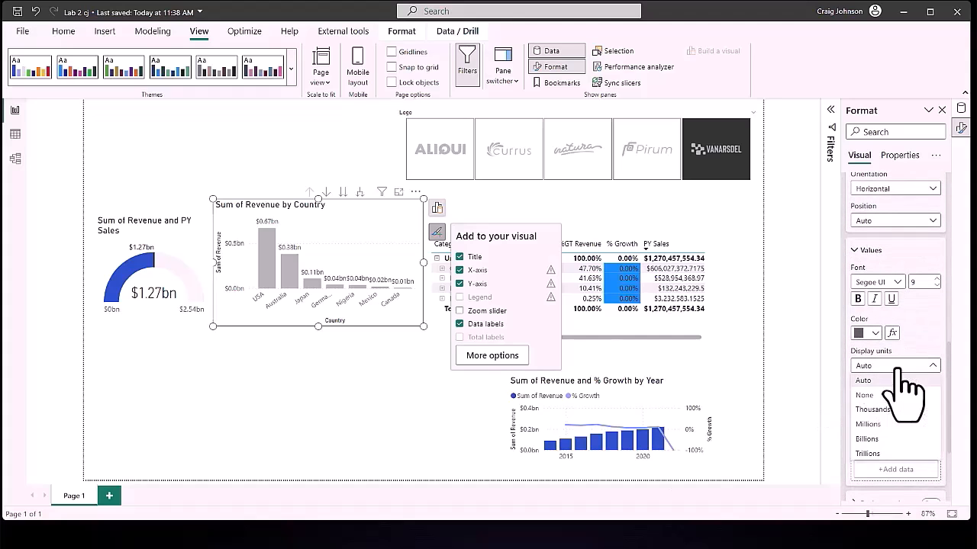
click(872, 424)
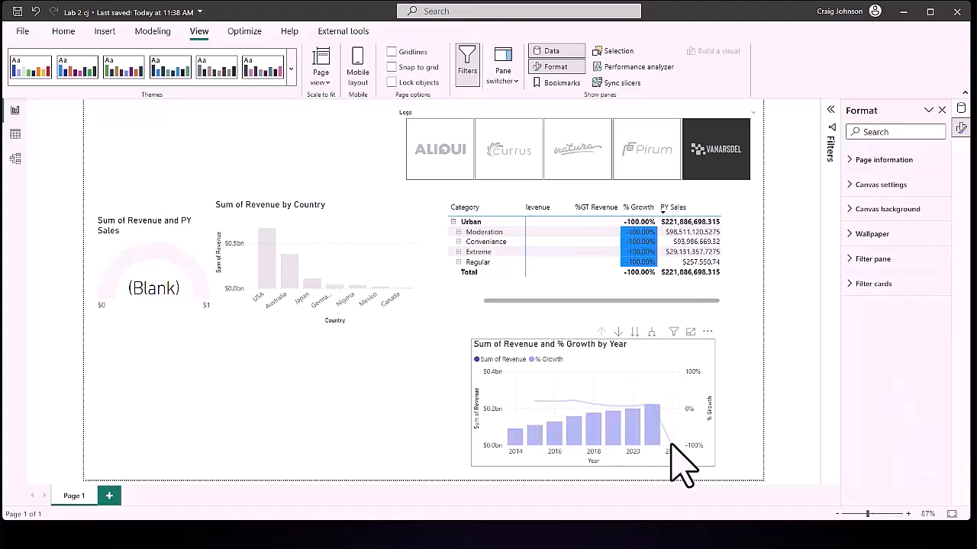
Exclude the 2022 data point from the Revenue and % Growth by Year chart
mouse_move(670, 443)
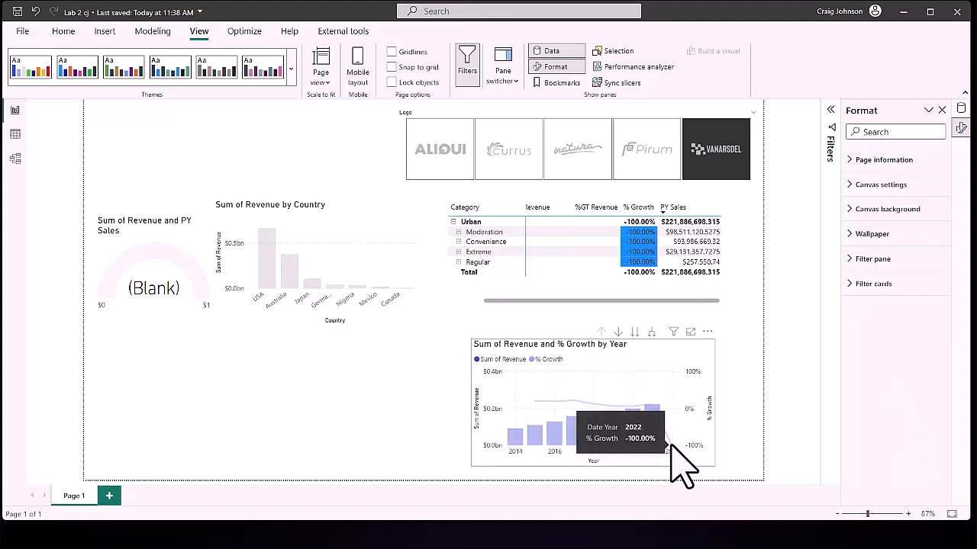
click(671, 444)
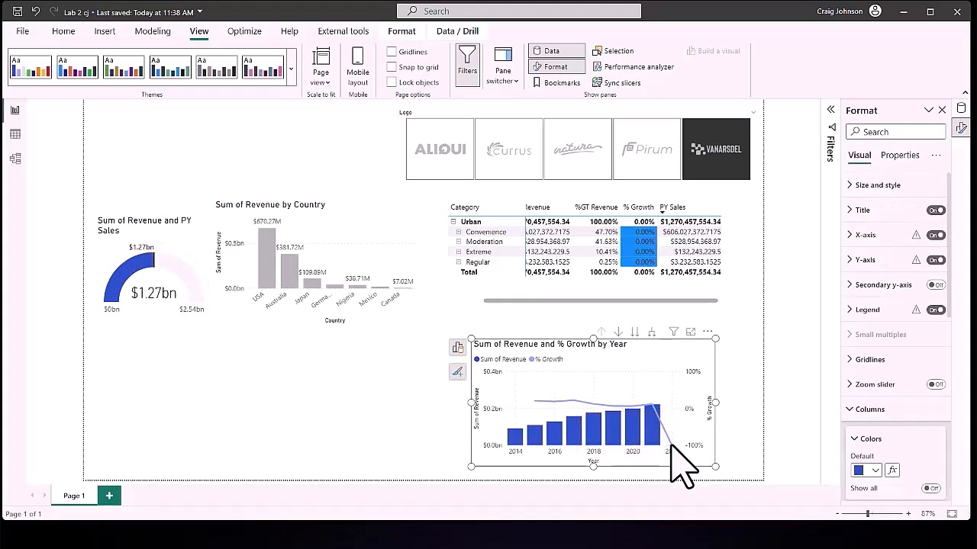
click(672, 444)
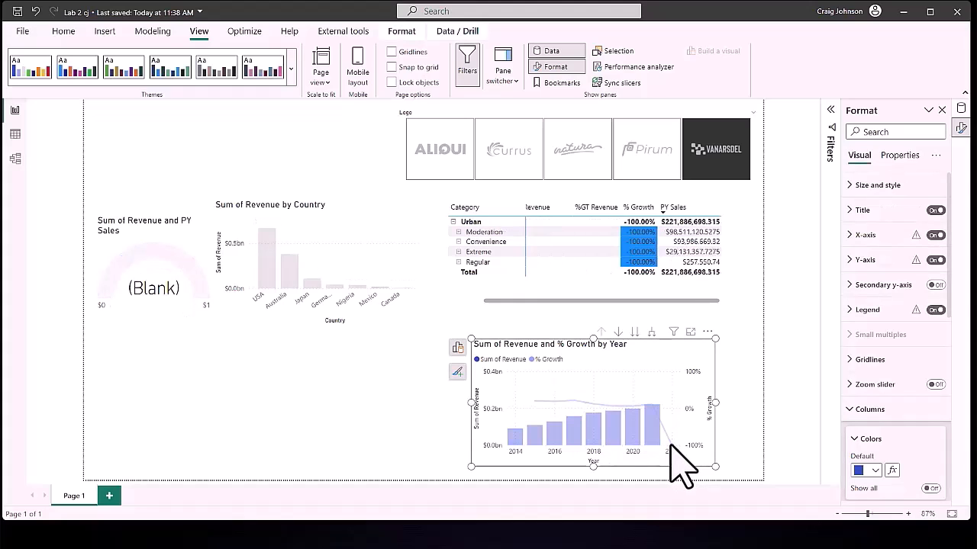
right_click(671, 444)
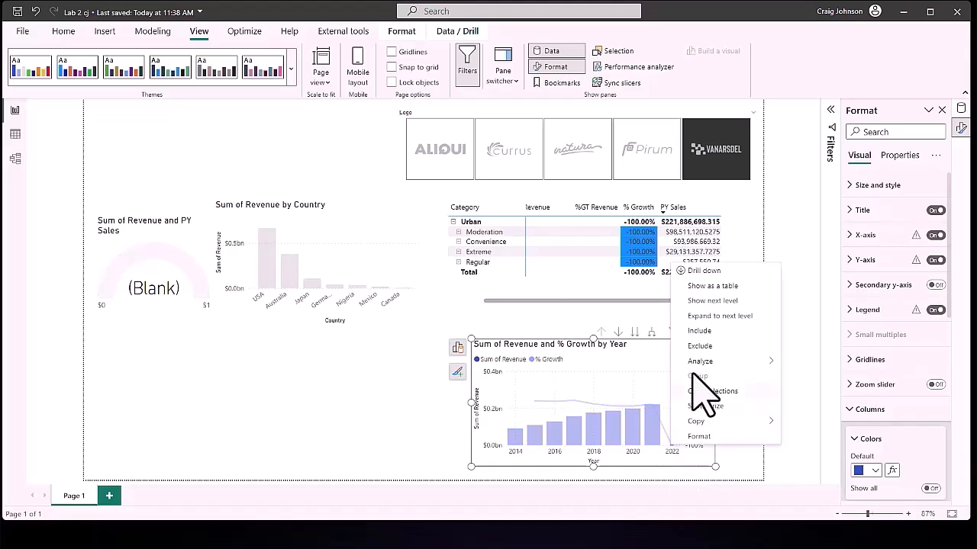
click(696, 347)
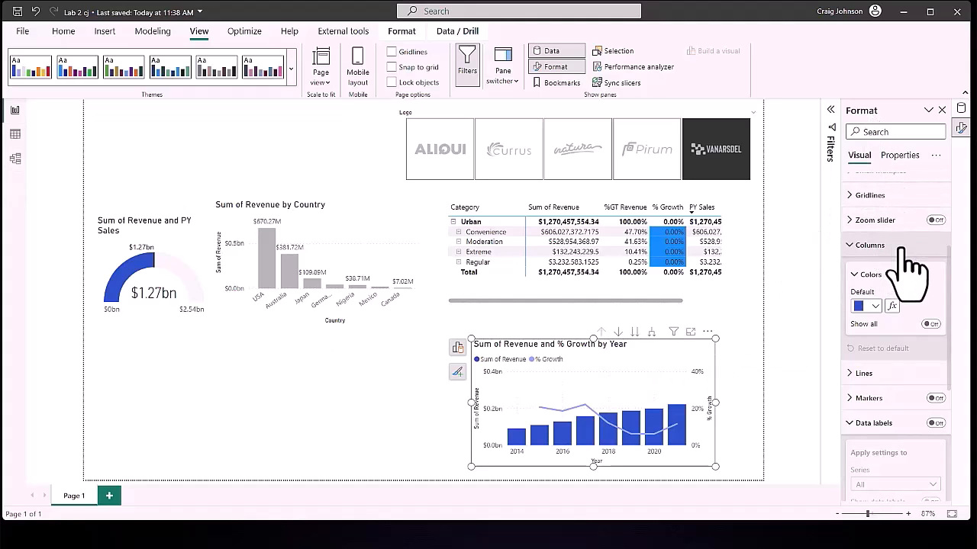
Set the default column color of the Revenue and % Growth by Year chart to the recently used gray
click(854, 274)
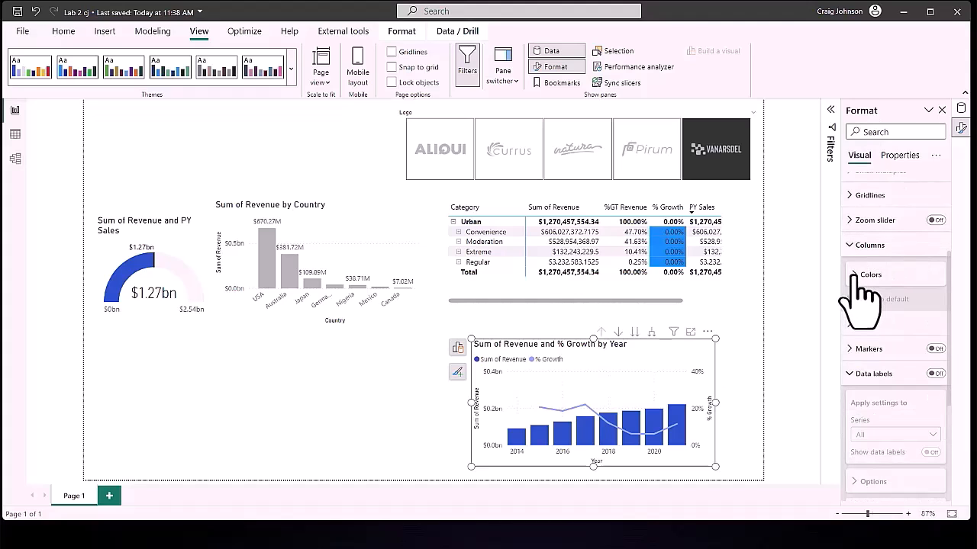
click(854, 276)
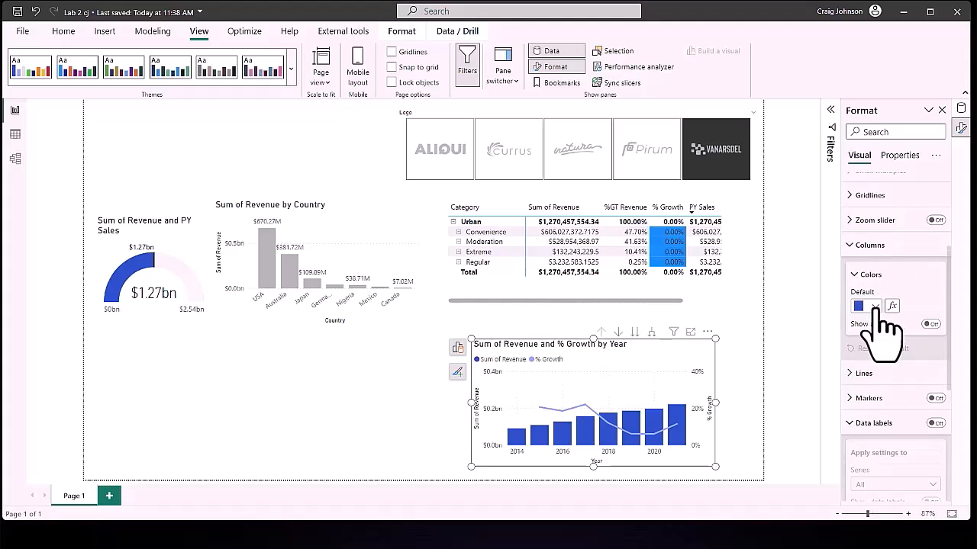
click(875, 306)
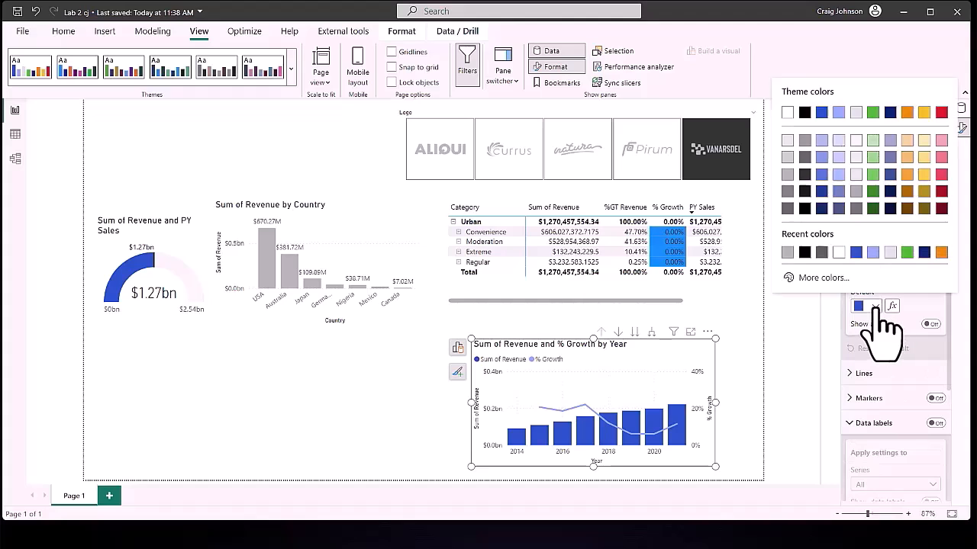
click(787, 252)
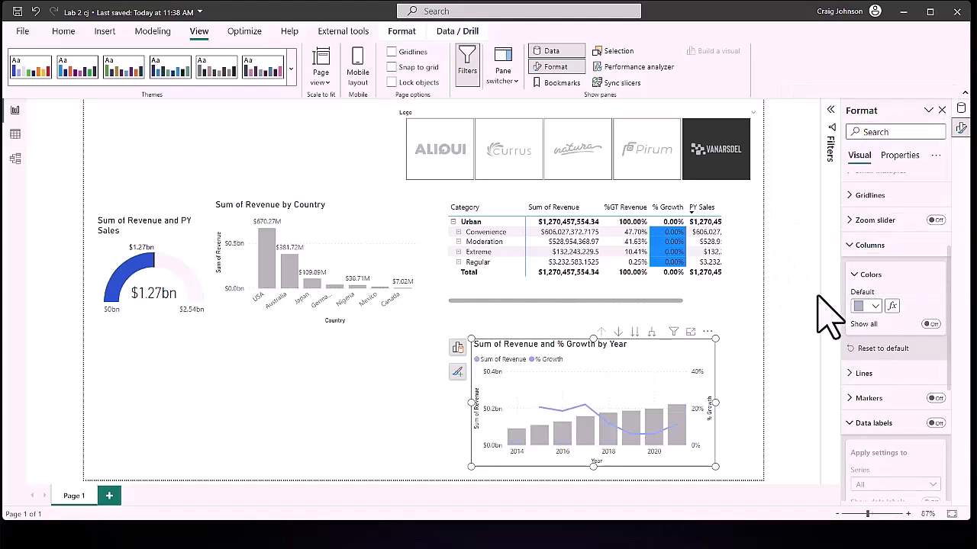
Set the % Growth line color in the Revenue and % Growth by Year chart to black
click(856, 376)
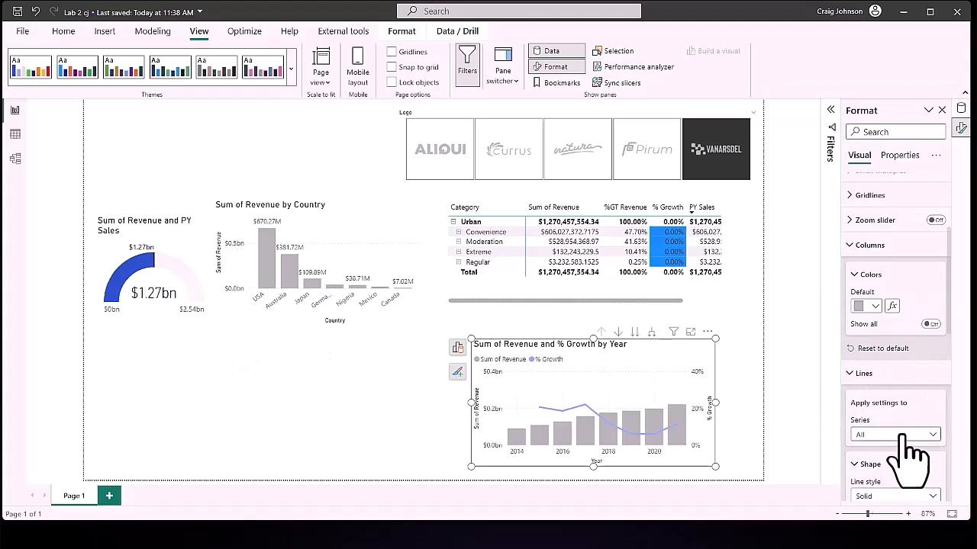
scroll(905, 457, down, 3)
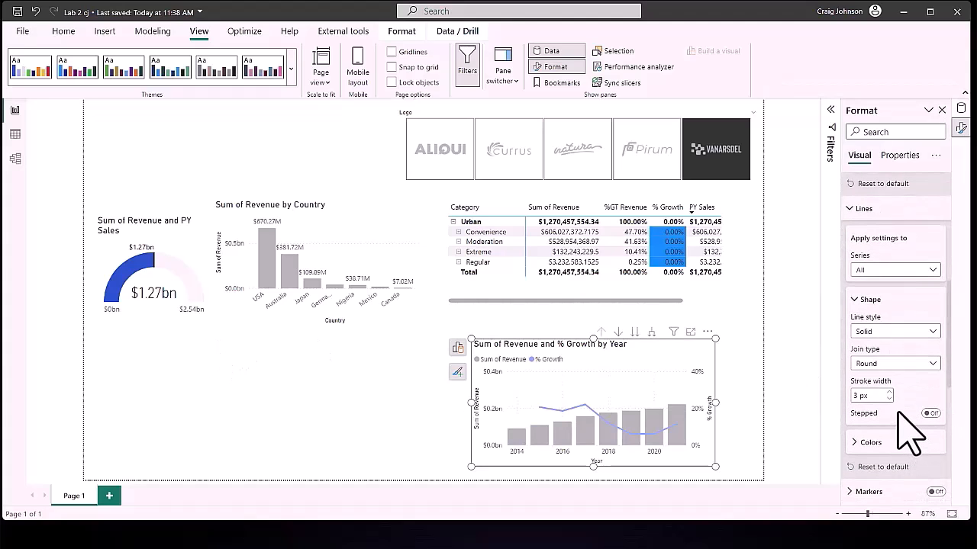
scroll(897, 414, down, 2)
click(859, 362)
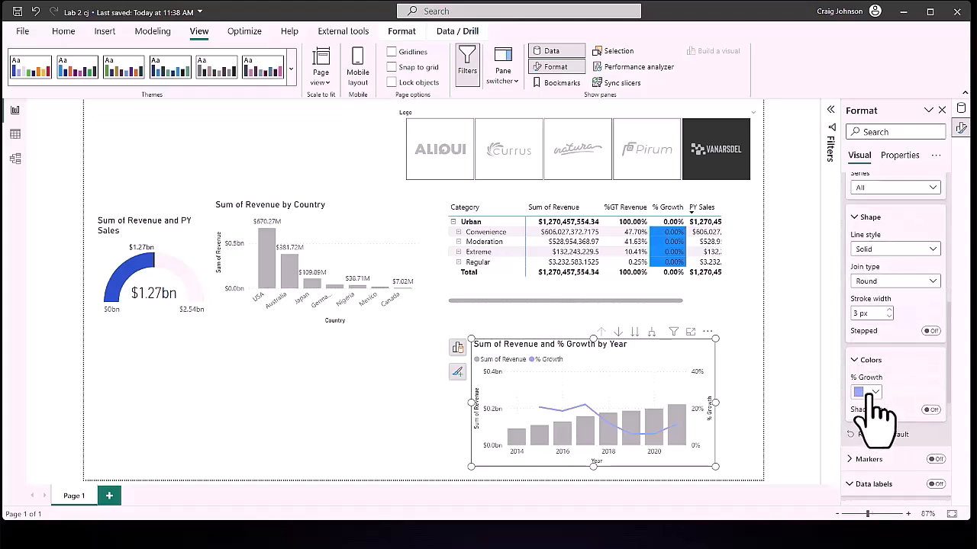
click(862, 391)
click(805, 338)
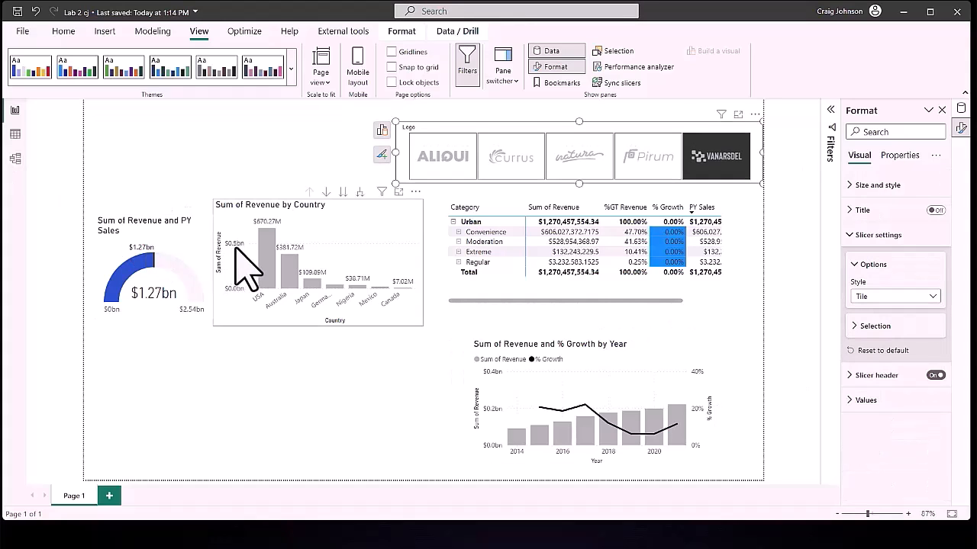
Insert a text box at the top of the report page containing the title "Manufacture Analysis"
click(106, 32)
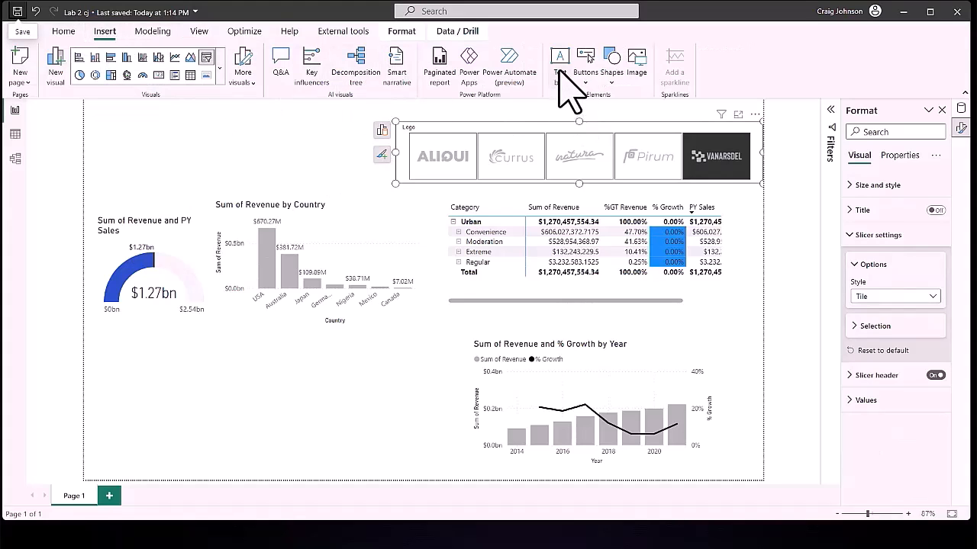
click(559, 68)
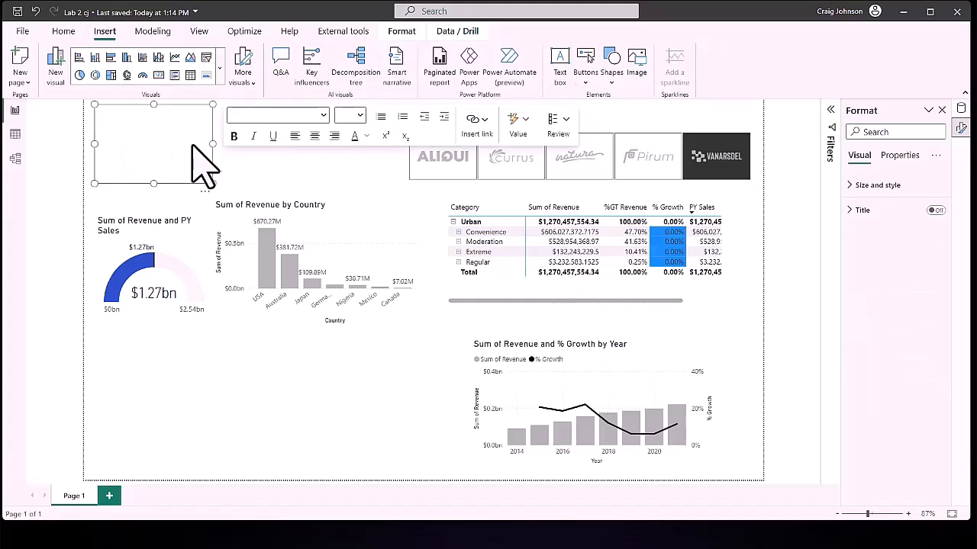
click(129, 142)
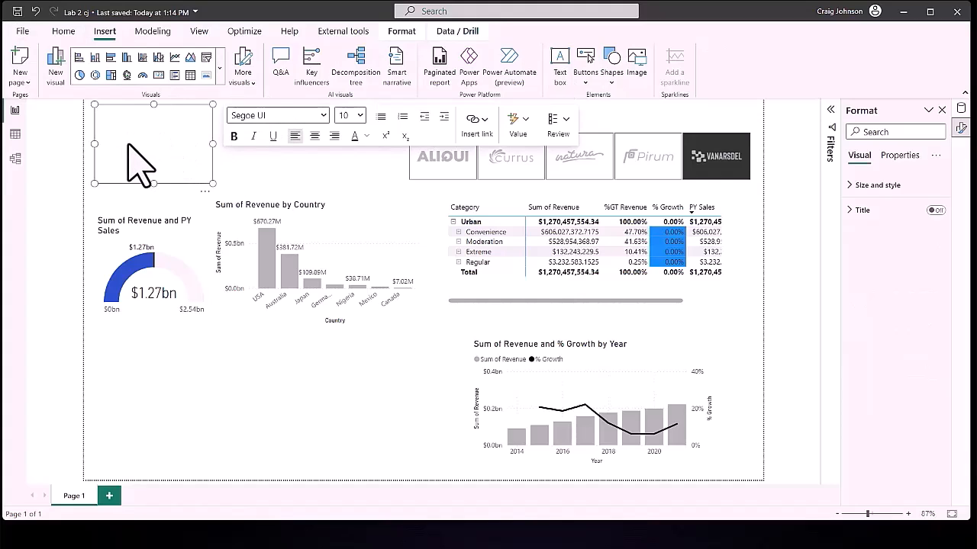
text(Manufacture A)
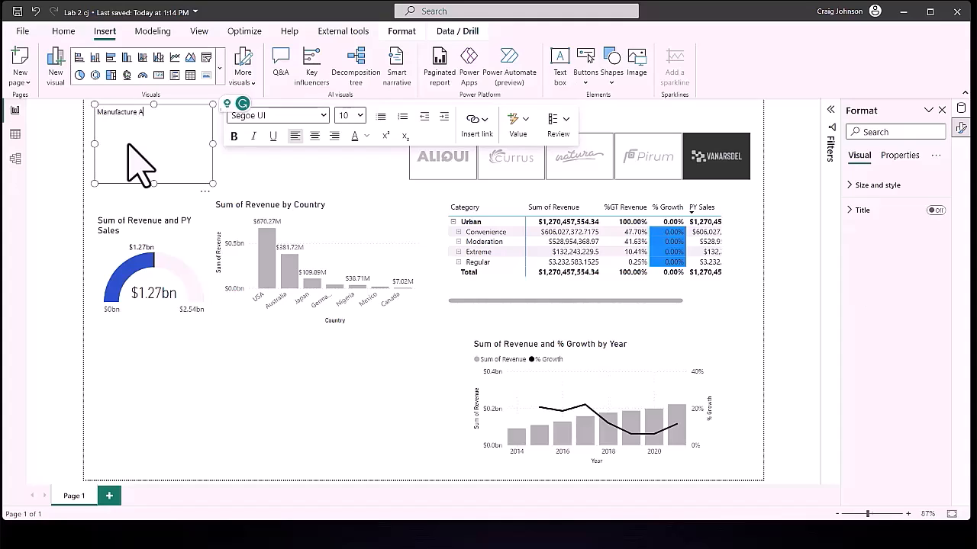
text(nalysis)
Set the title text's font size to 32 and its font to Segoe (Bold)
drag(182, 115, 39, 112)
click(349, 116)
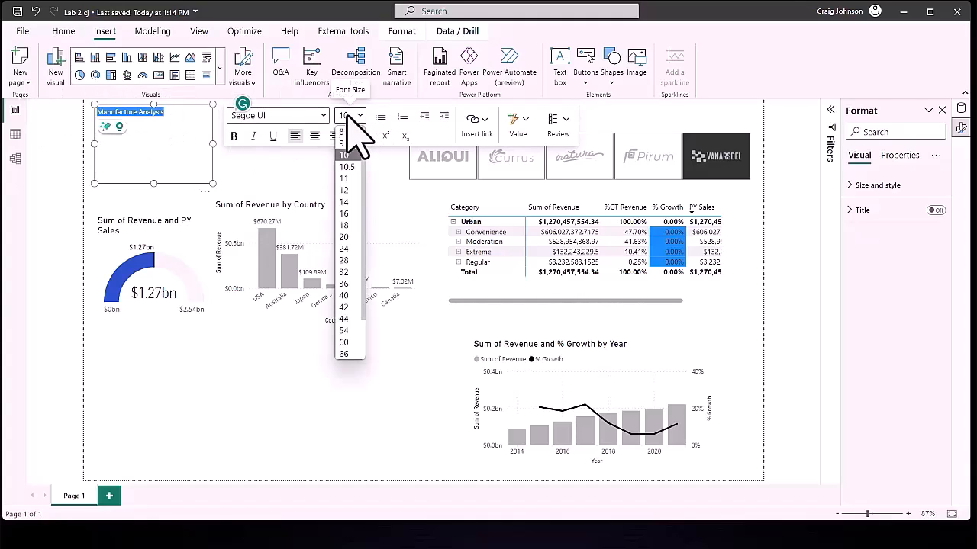
click(344, 272)
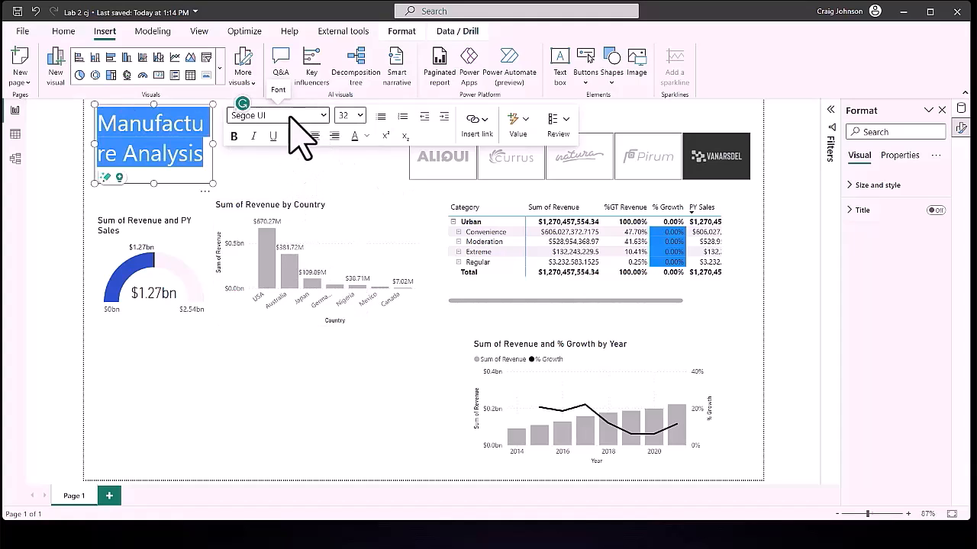
click(322, 115)
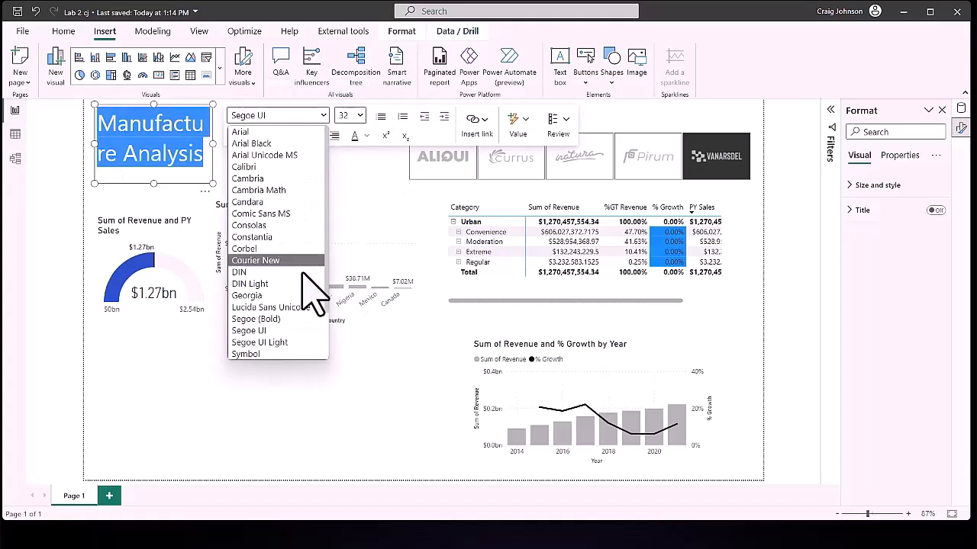
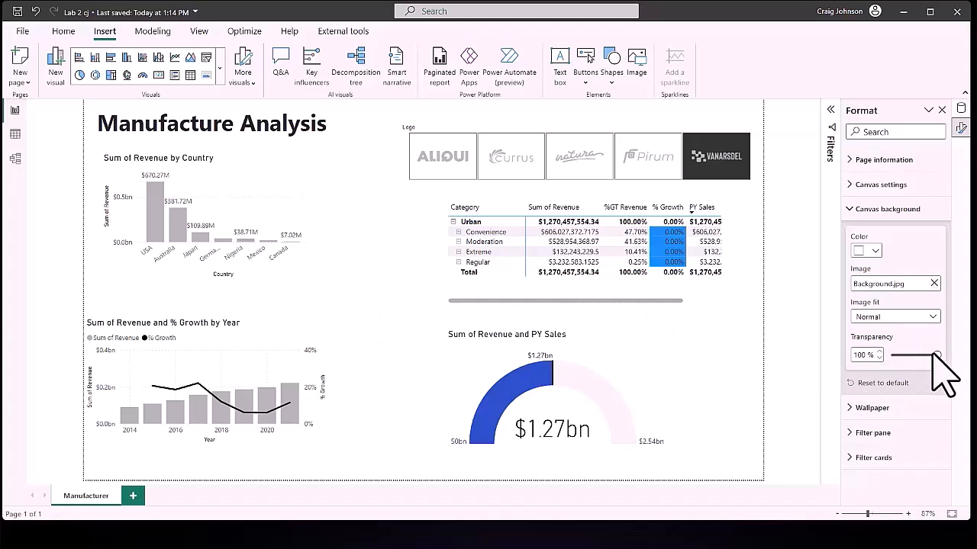
Set the Background.jpg canvas background transparency to 0% and slightly narrow the Sum of Revenue and PY Sales gauge
drag(937, 355, 890, 357)
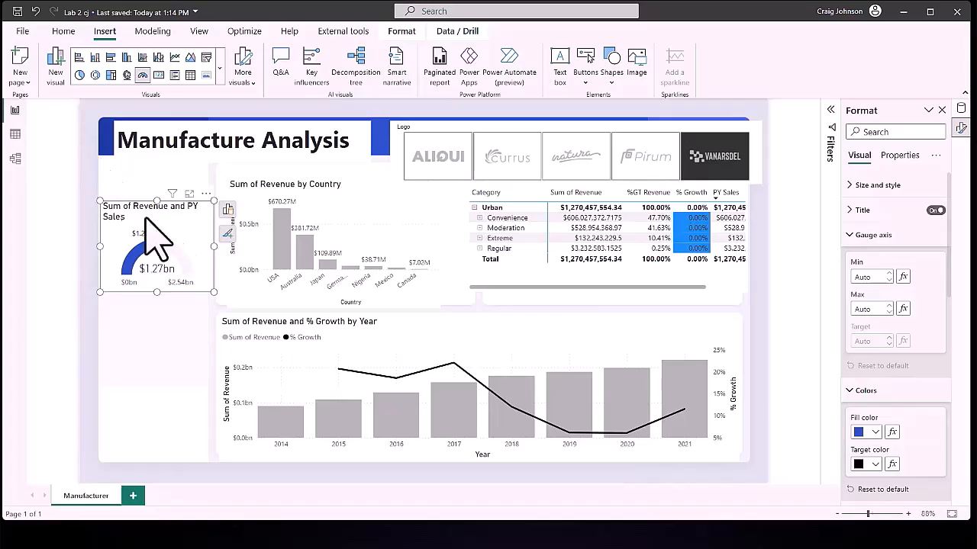
drag(214, 292, 211, 292)
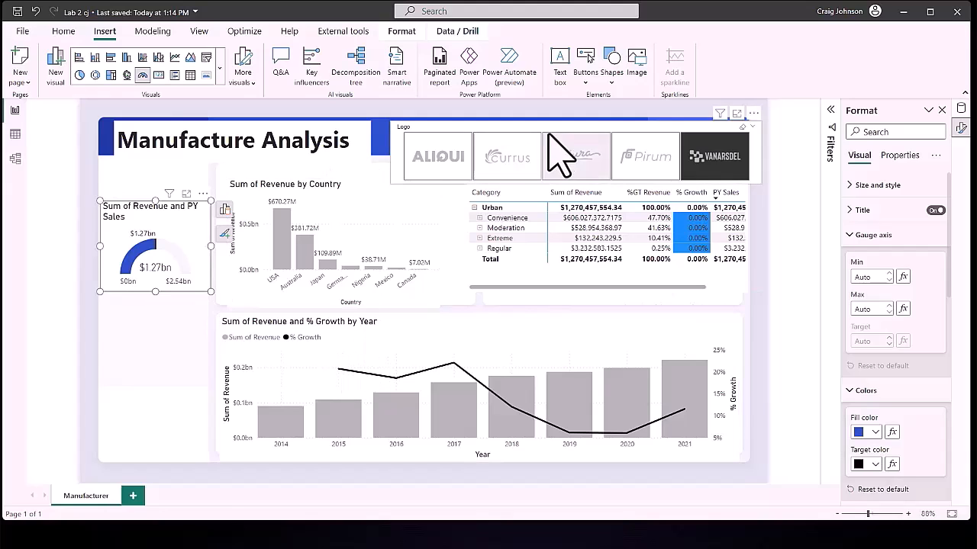
Insert the VanArsdel_Logo image and place it at the left end of the blue header banner
click(636, 76)
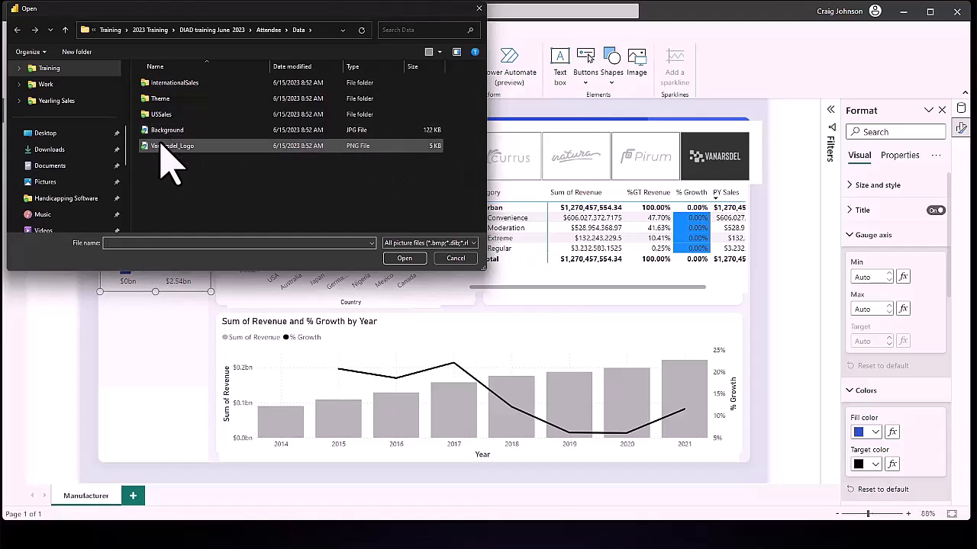
click(169, 146)
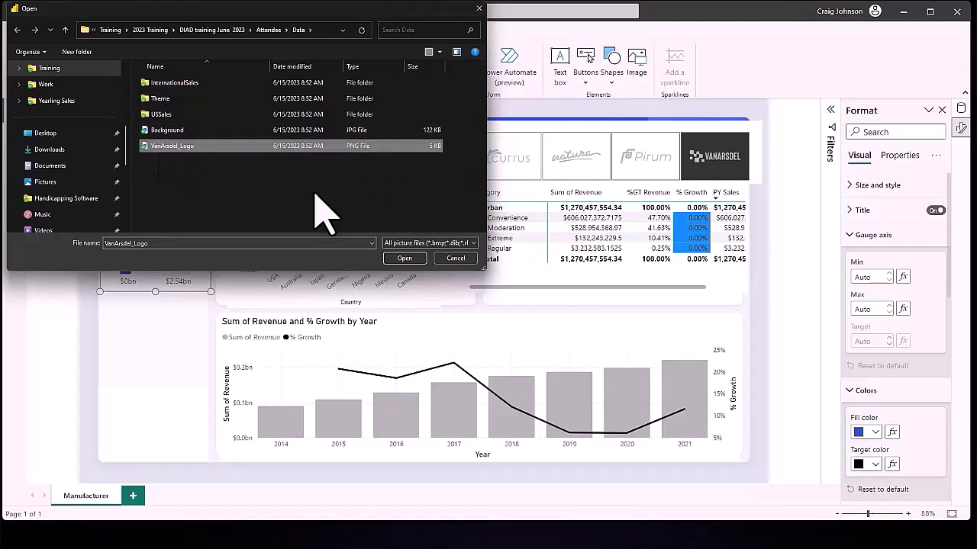
click(409, 258)
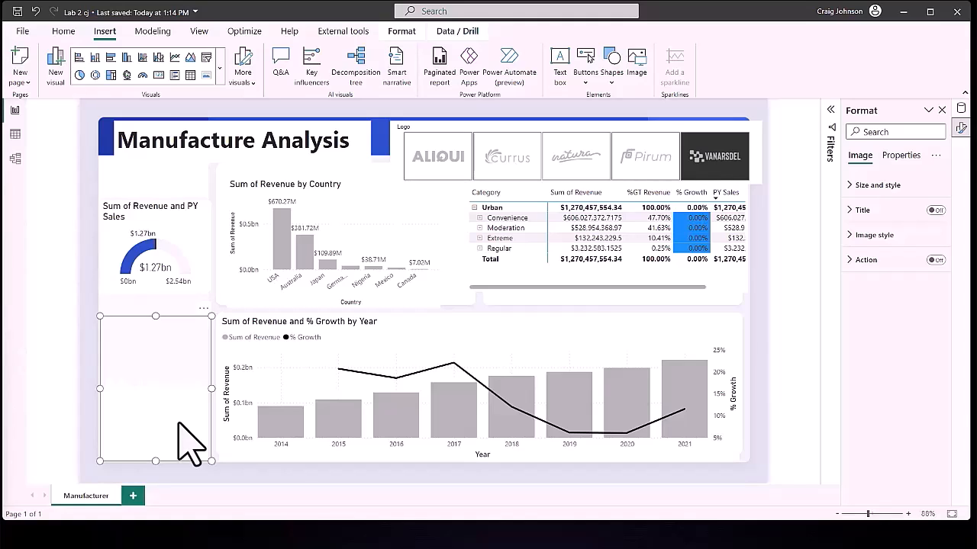
drag(148, 397, 162, 268)
Set the title text's font size to 20 and fit its text box inside the header banner beside the VanArsdel logo
click(338, 158)
drag(349, 142, 45, 122)
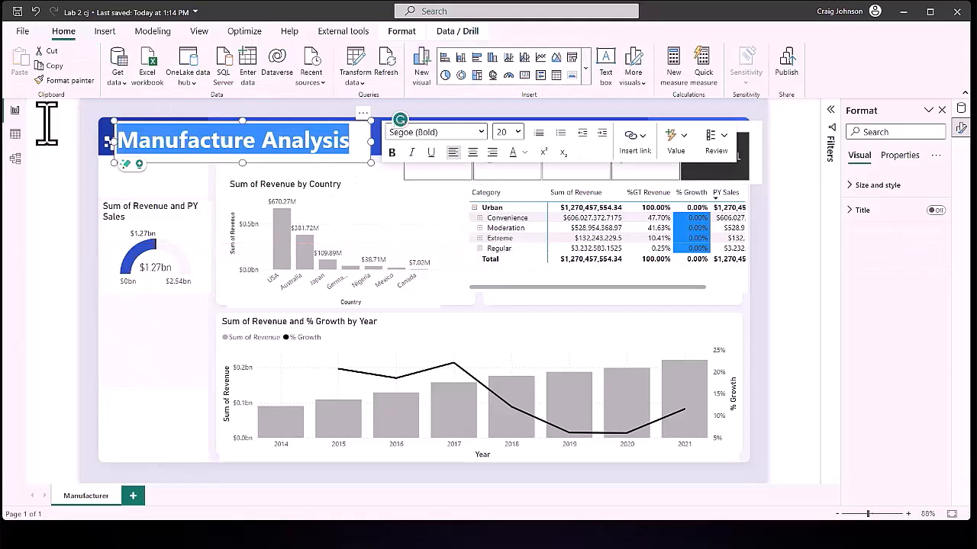
click(517, 132)
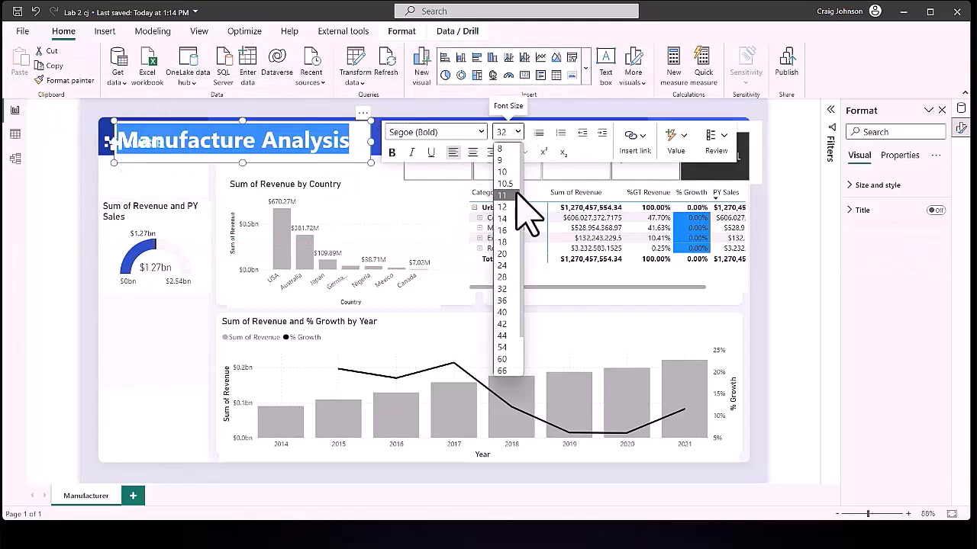
click(507, 254)
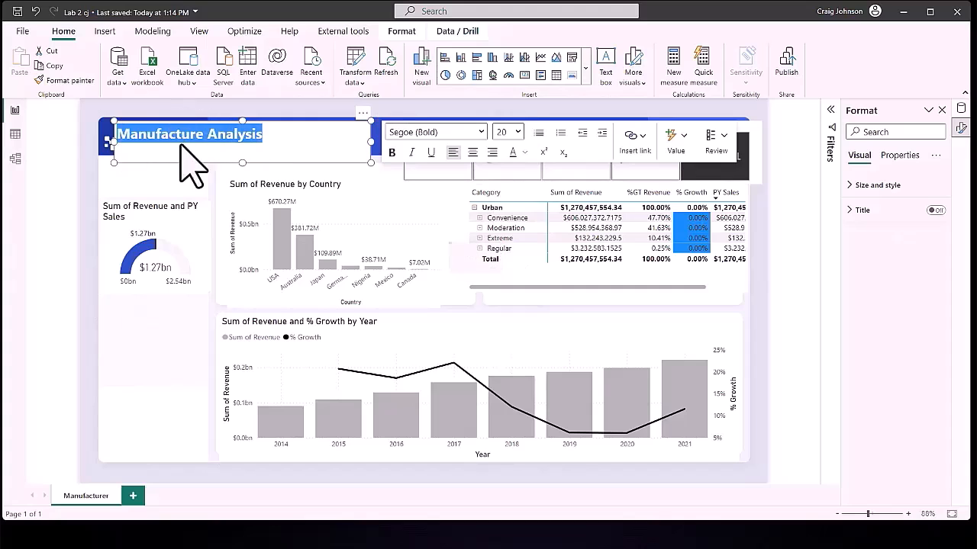
drag(178, 152, 251, 151)
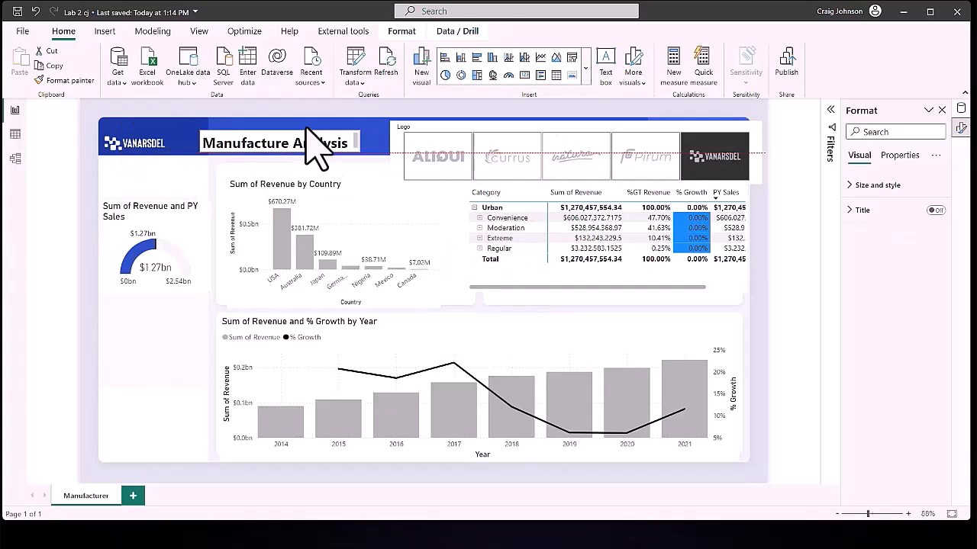
click(307, 127)
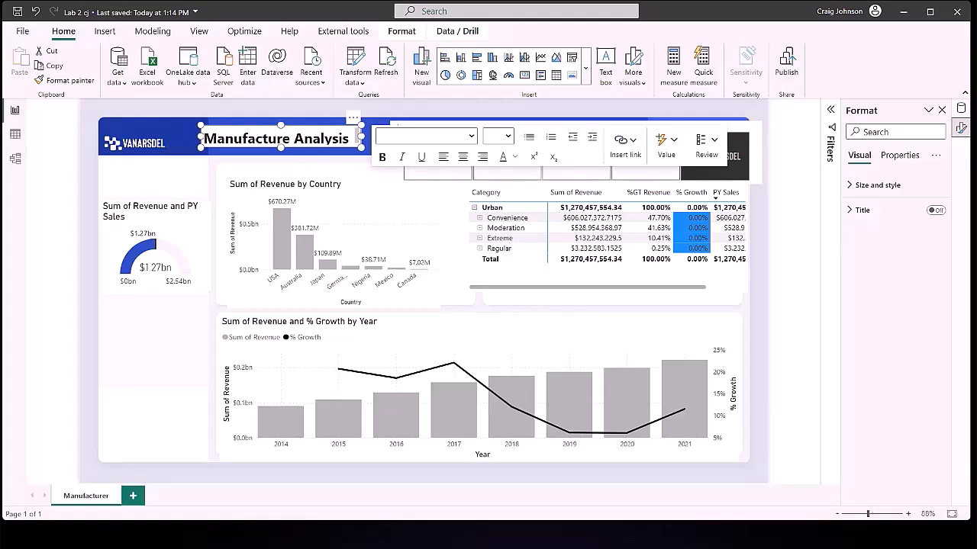
Set the title text box's background transparency to 100%
click(877, 185)
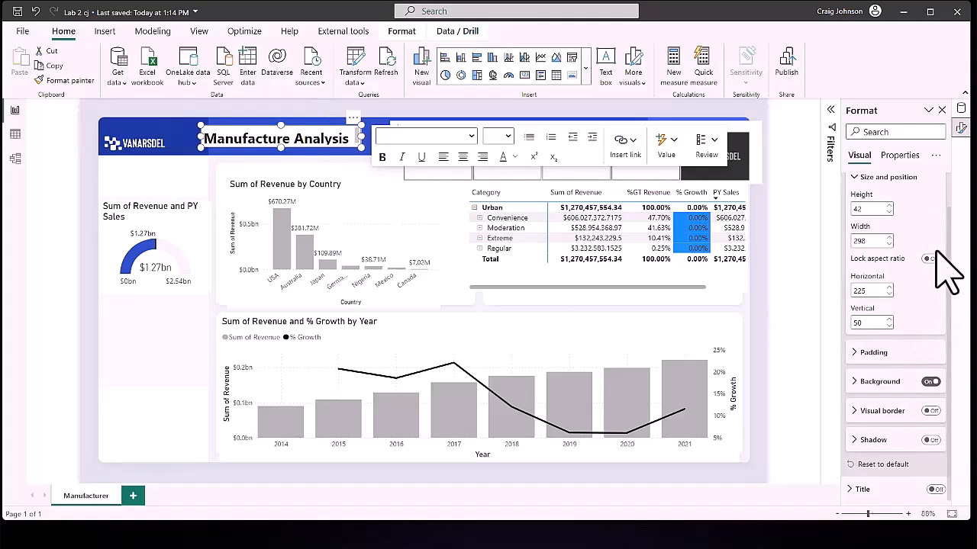
click(876, 383)
drag(889, 450, 938, 450)
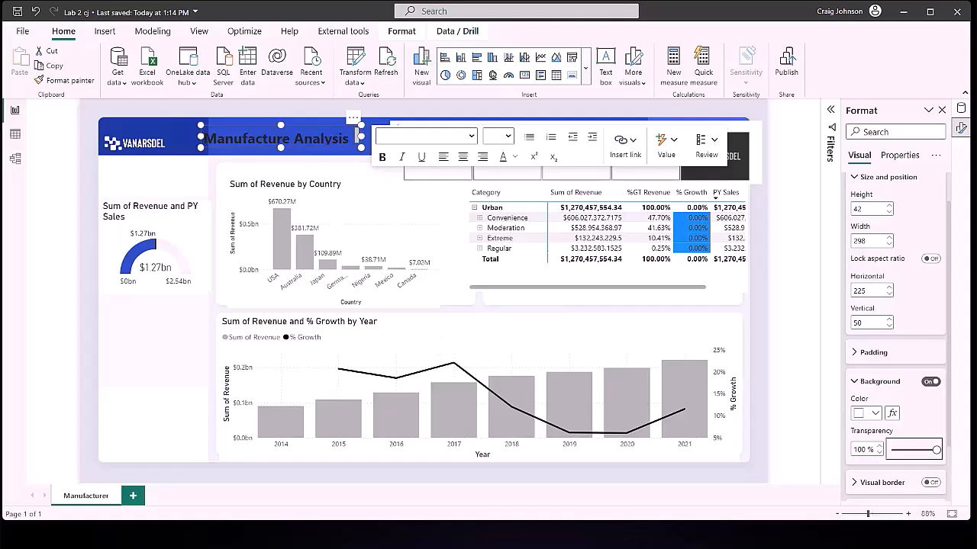
Correct the title text to read "Manufacturer Analysis"
click(287, 140)
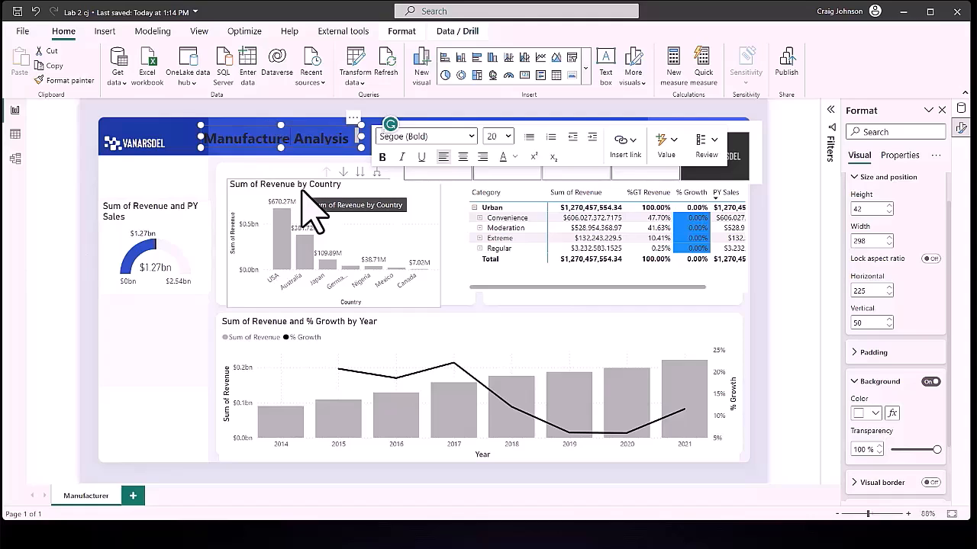
text(r)
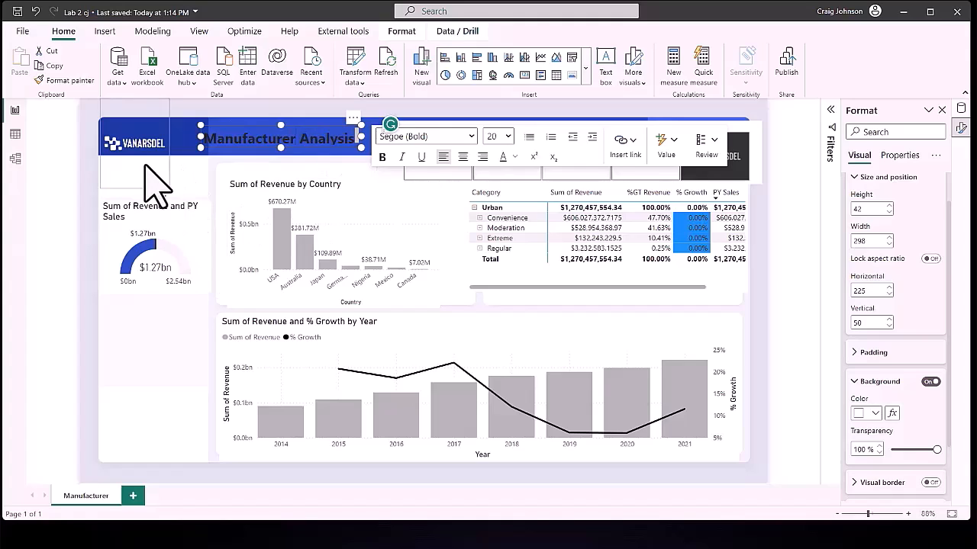
click(211, 163)
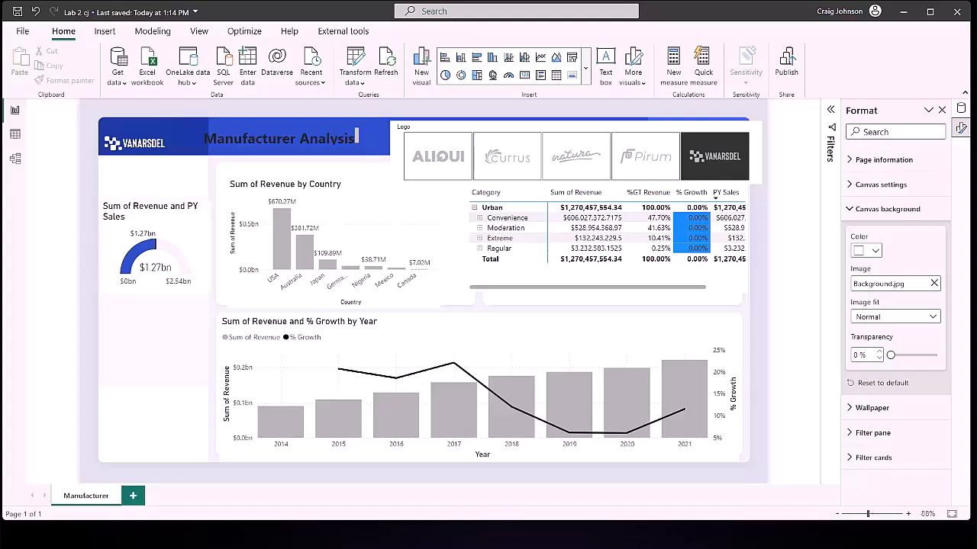
Narrow the Revenue and % Growth by Year chart from its left edge and shrink the Revenue by Country chart to about 389 by 211
click(226, 326)
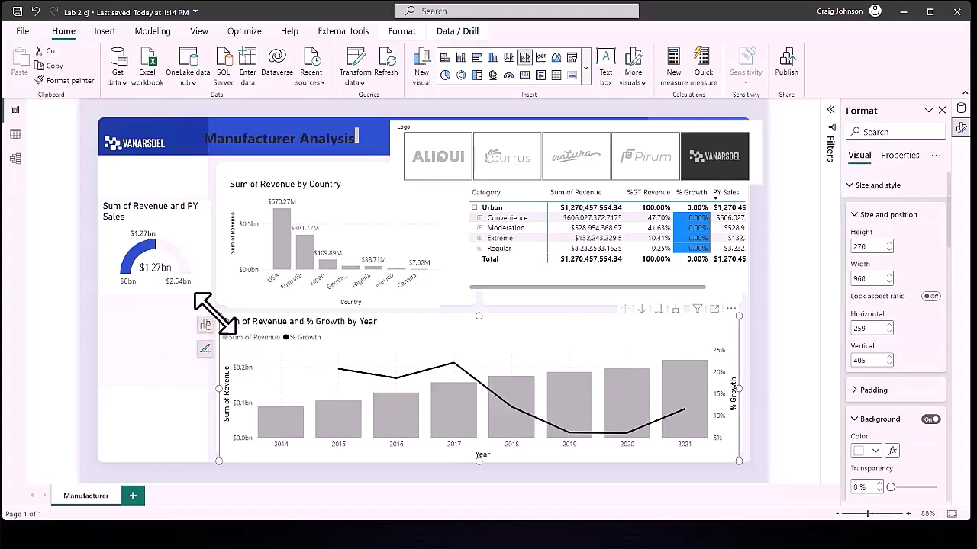
drag(218, 315, 323, 313)
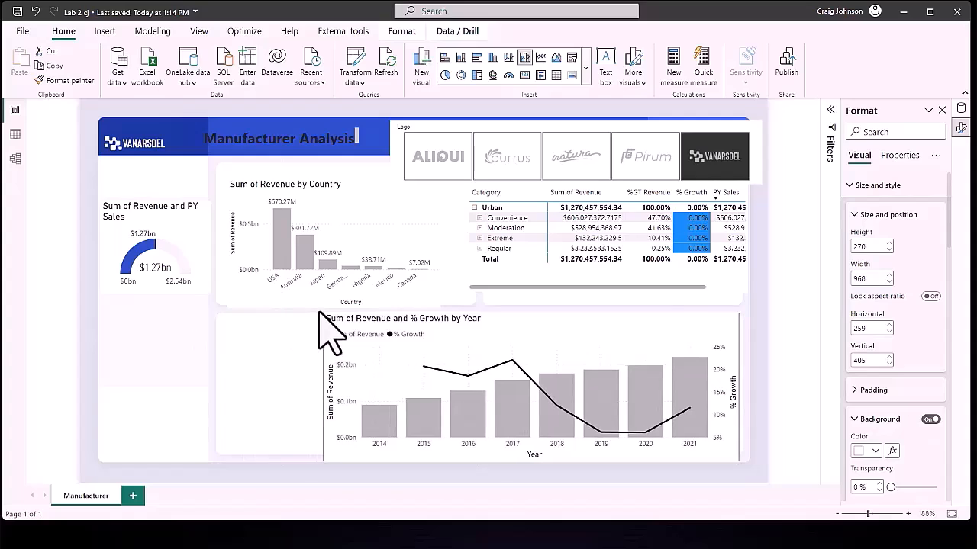
click(257, 296)
mouse_move(227, 308)
mouse_down()
mouse_move(218, 316)
mouse_move(231, 292)
mouse_up()
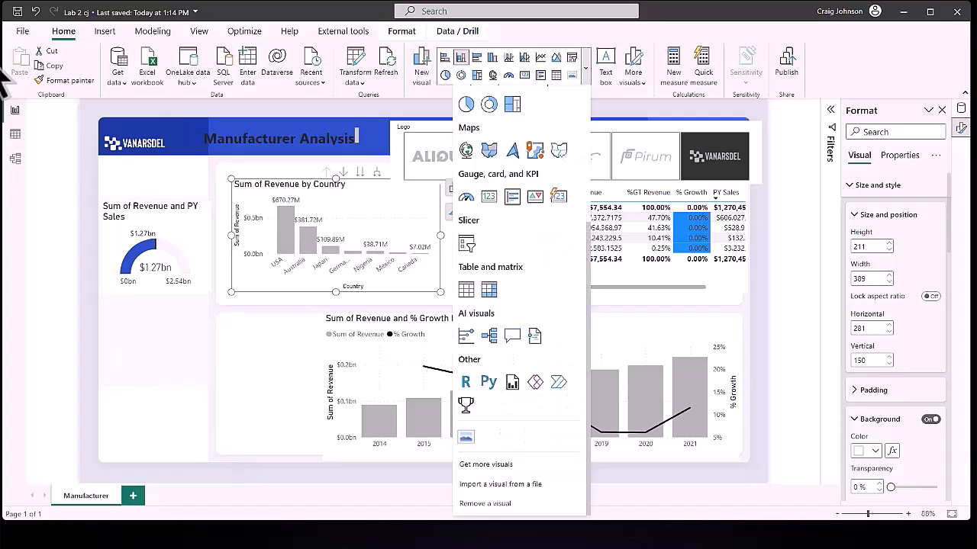
Find the Play Axis custom visual by searching the visuals store for "play axis", import it and insert it on the page below the gauge
click(622, 106)
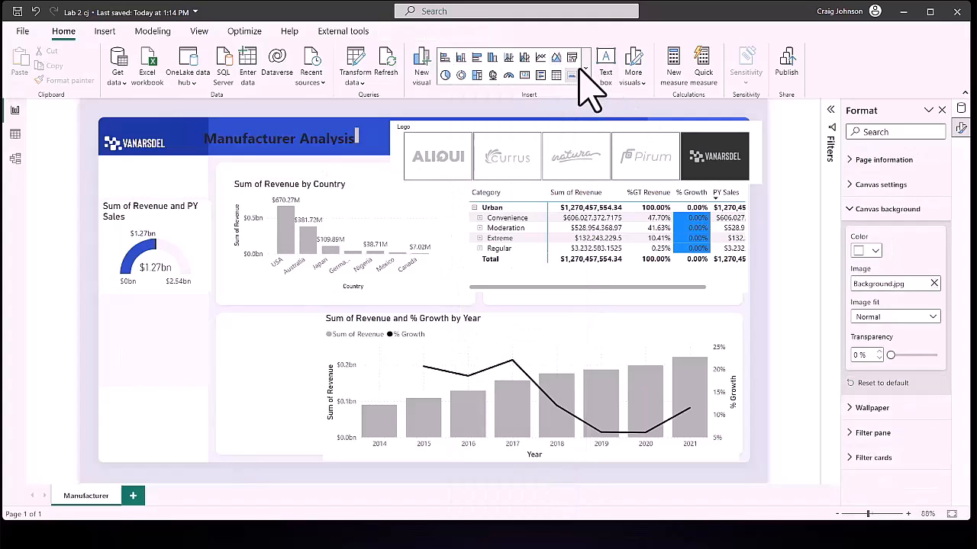
click(586, 67)
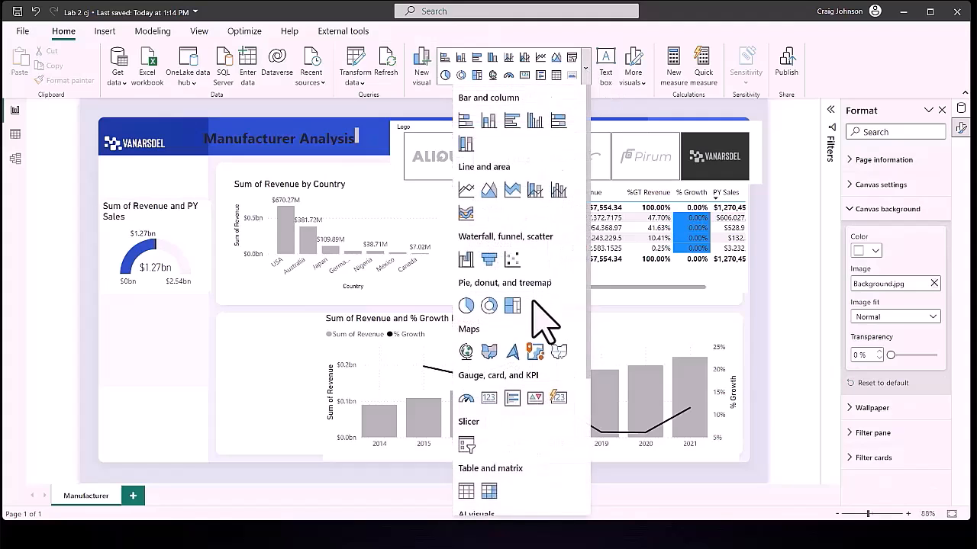
scroll(544, 316, down, 3)
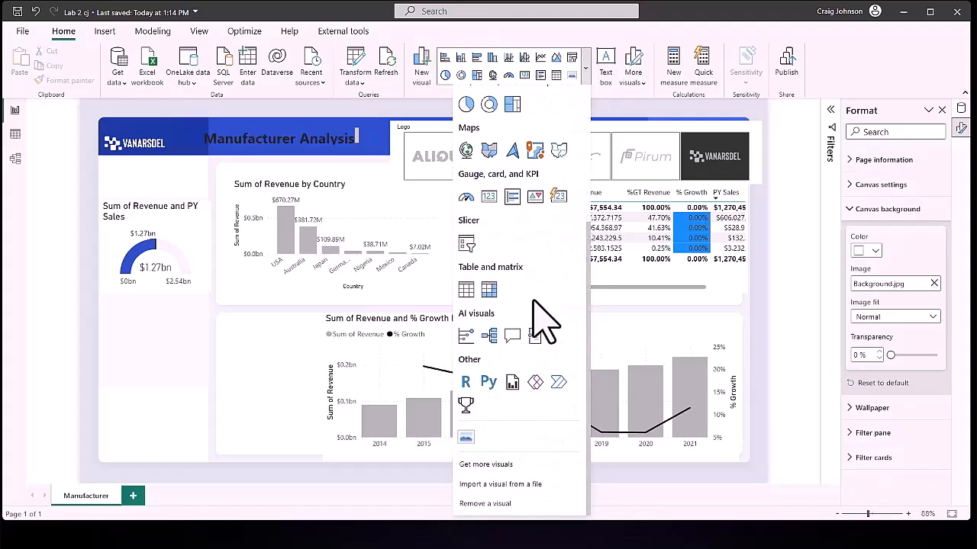
click(481, 464)
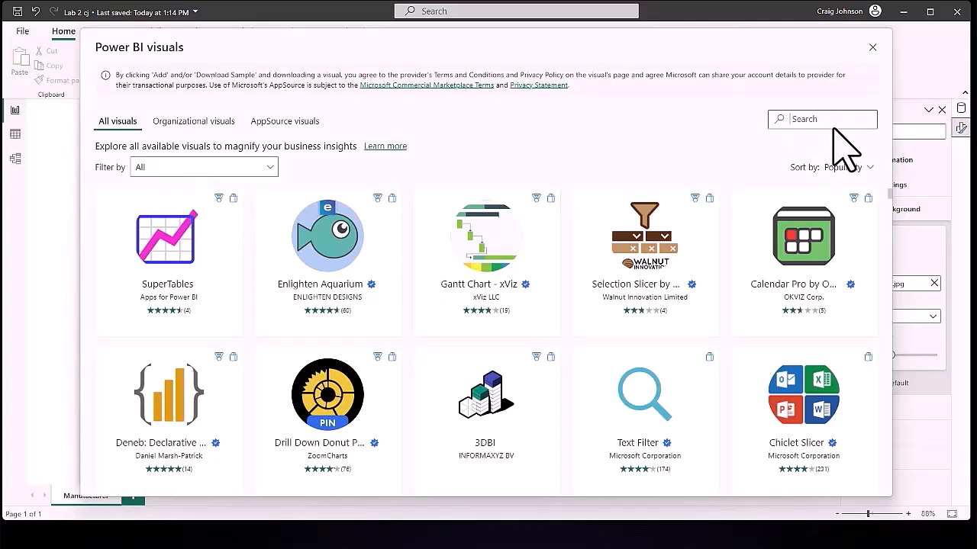
text(play axis)
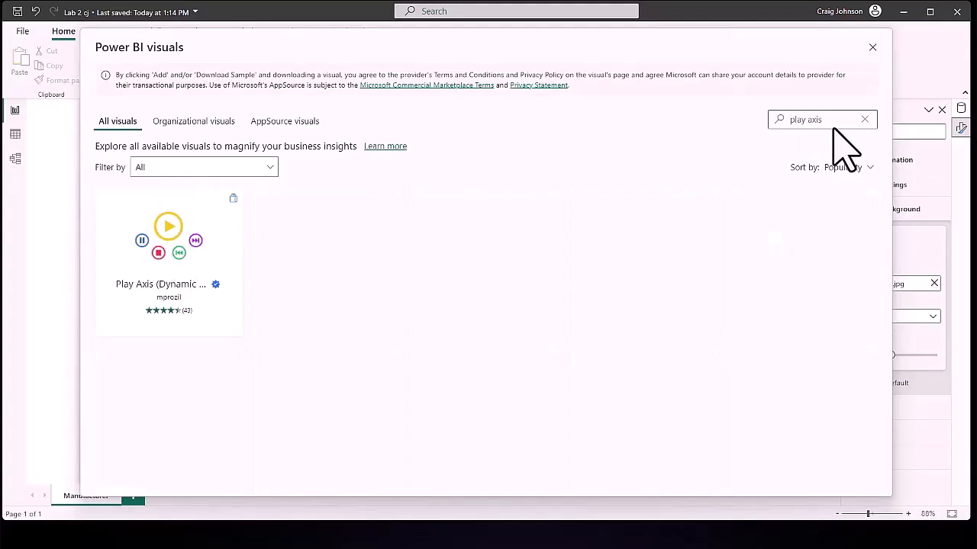
click(193, 255)
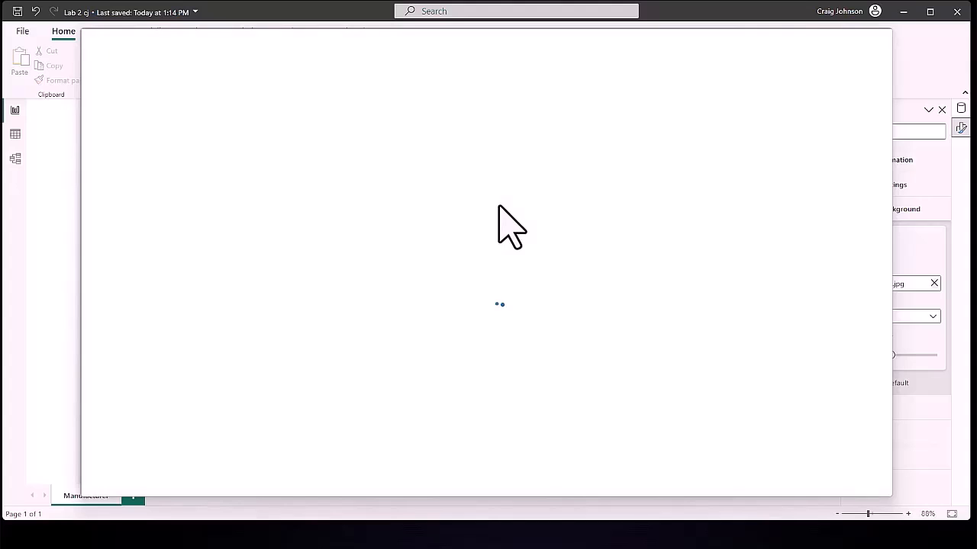
click(162, 224)
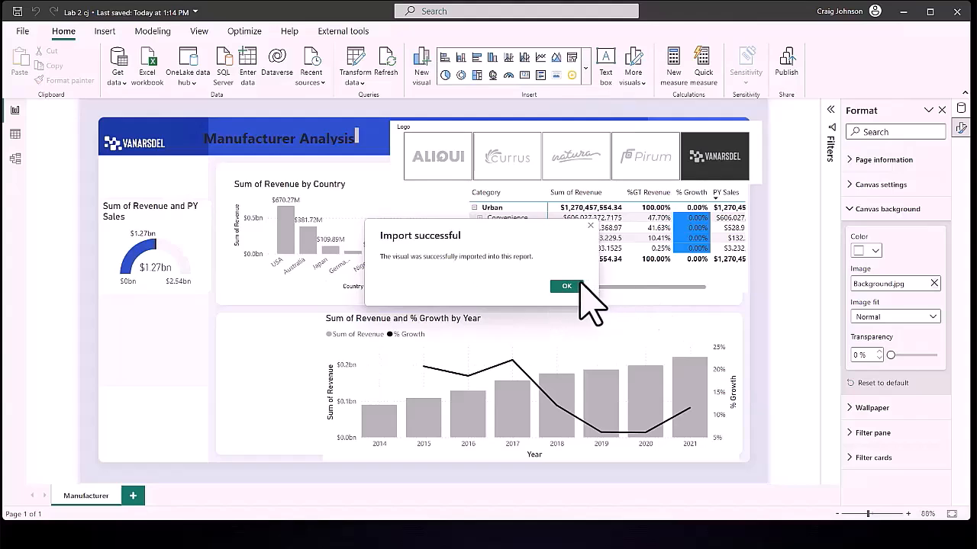
click(568, 286)
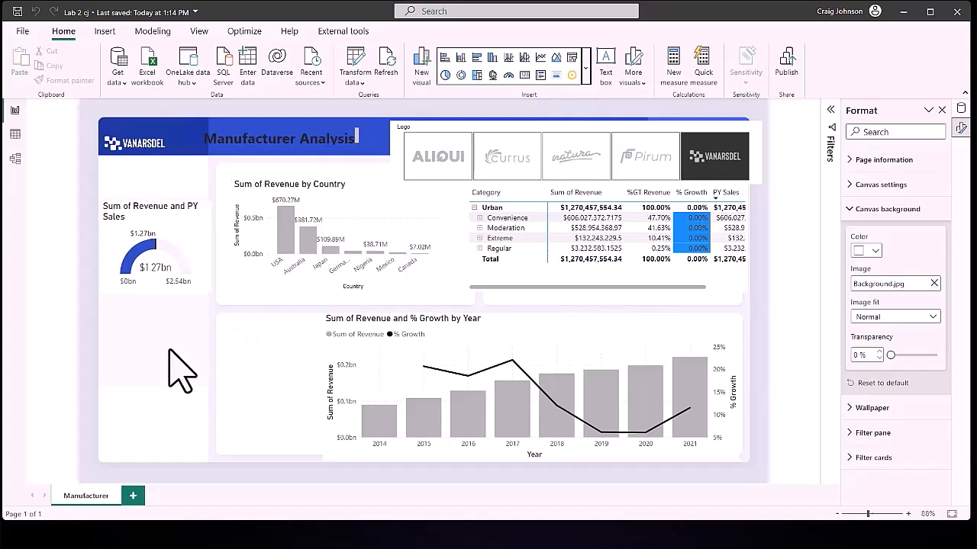
click(572, 75)
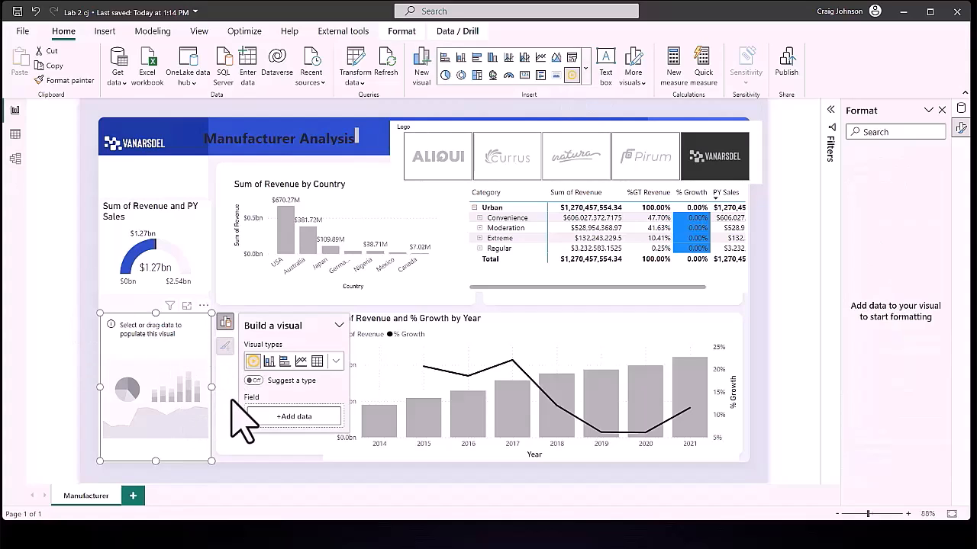
Add the Date field from the Date table to the Play Axis visual
click(296, 417)
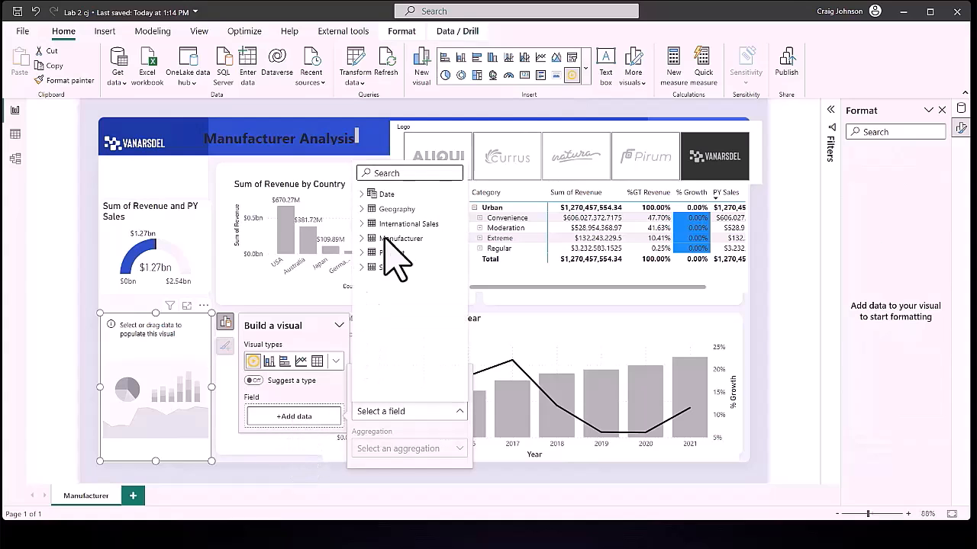
click(361, 196)
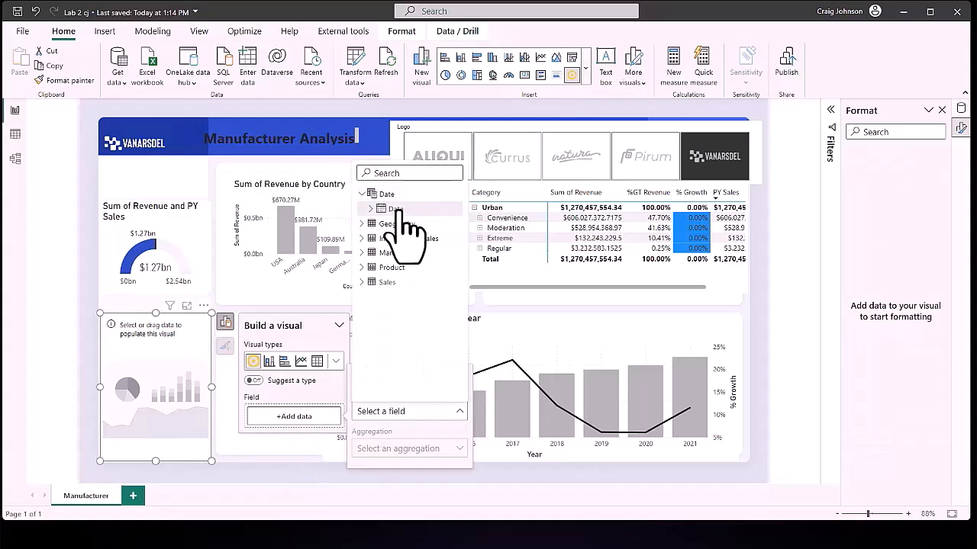
click(398, 211)
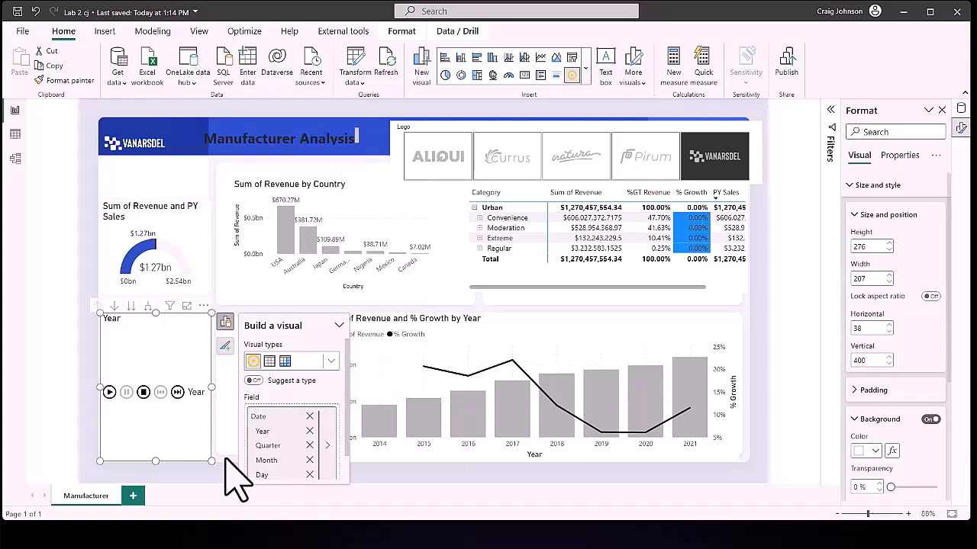
Resize the Play Axis visual to fit below the gauge and turn on Show all in its color settings
drag(211, 461, 271, 452)
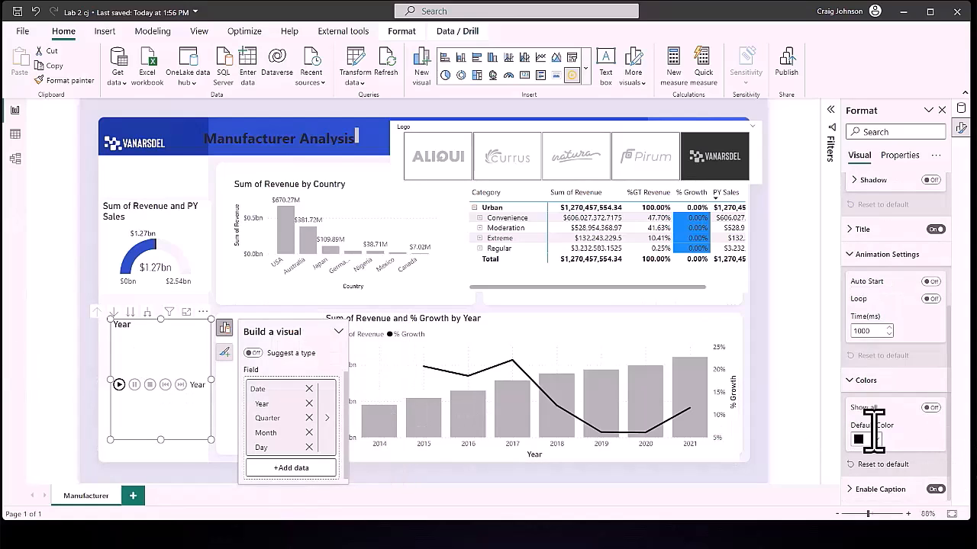
click(931, 409)
scroll(915, 469, down, 2)
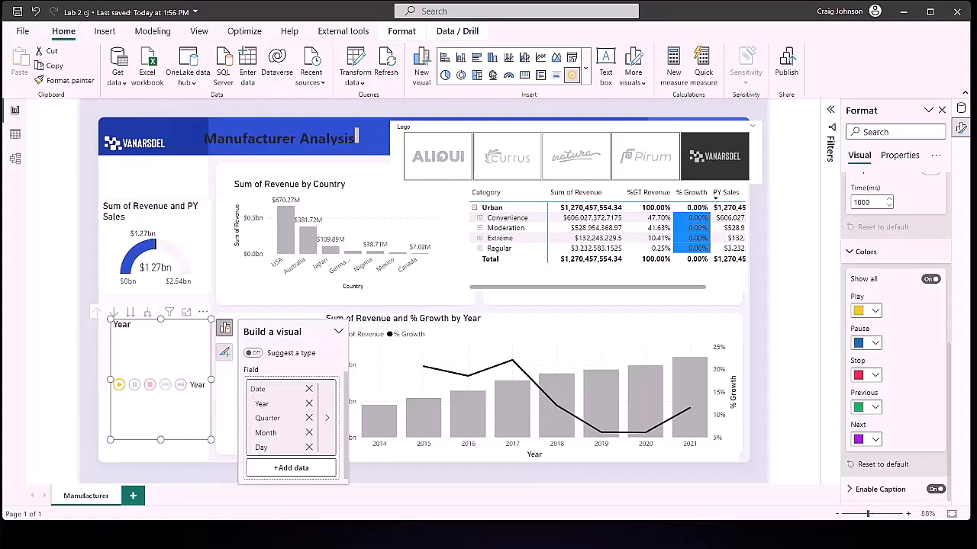
Add a bookmark of the unfiltered report page and name it "Initial State"
click(199, 31)
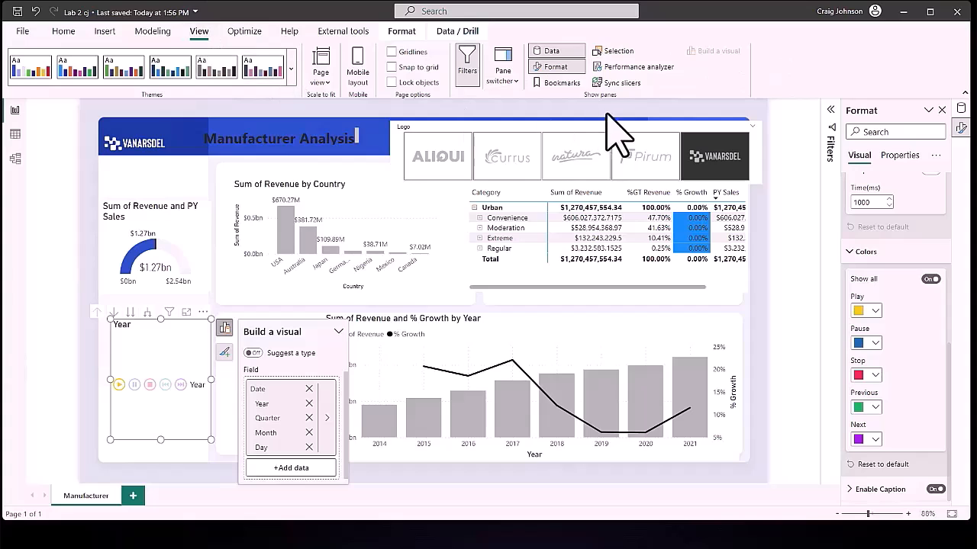
click(557, 84)
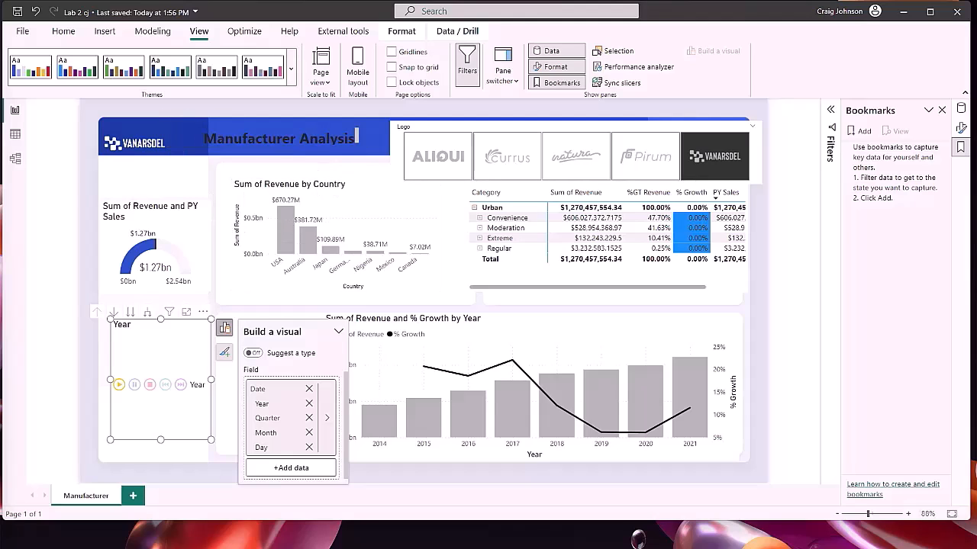
click(862, 131)
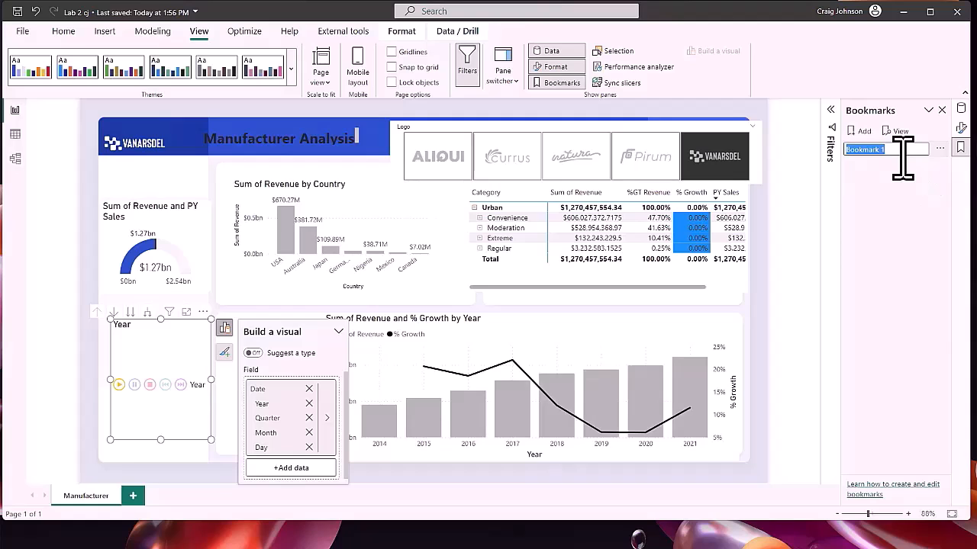
text(Initial State)
key(Return)
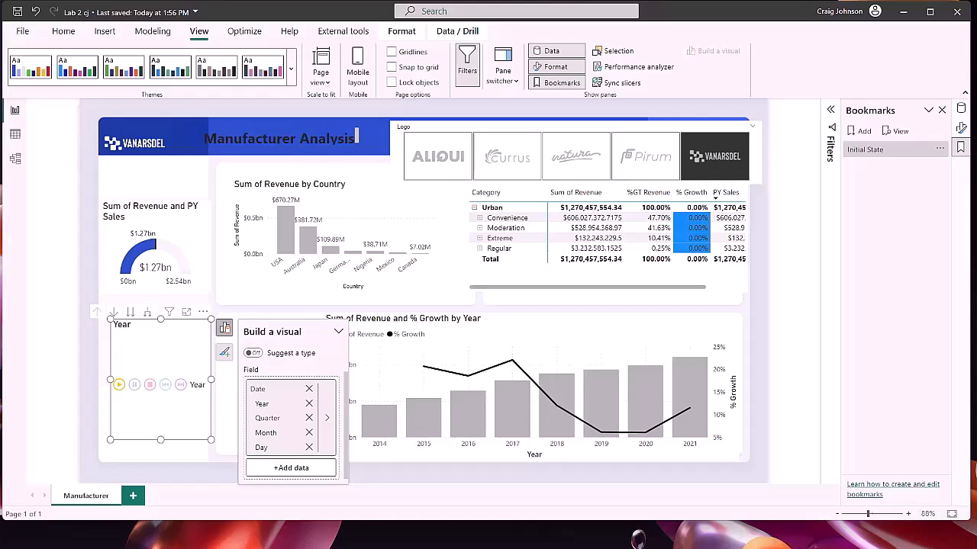
Highlight the USA column in the Sum of Revenue by Country chart and apply Spotlight to that chart
click(391, 216)
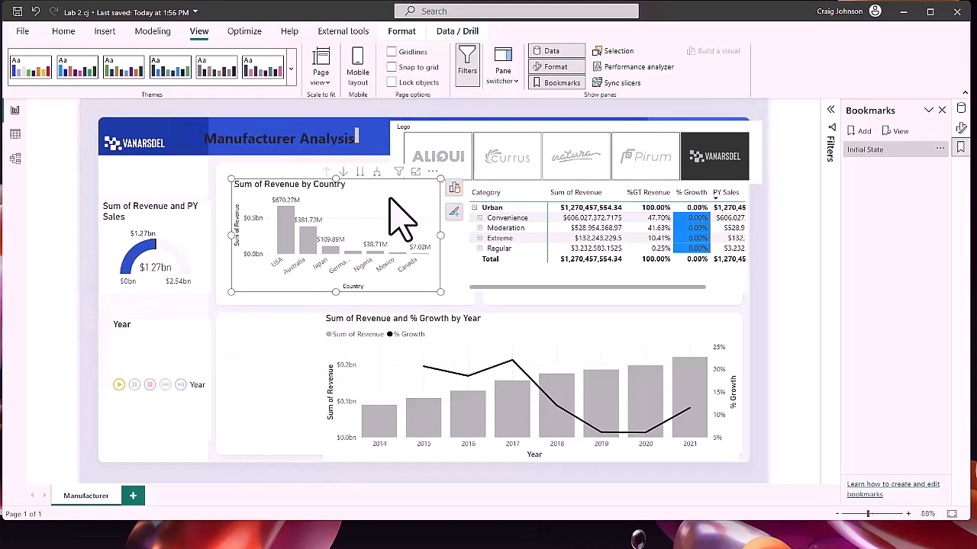
click(287, 226)
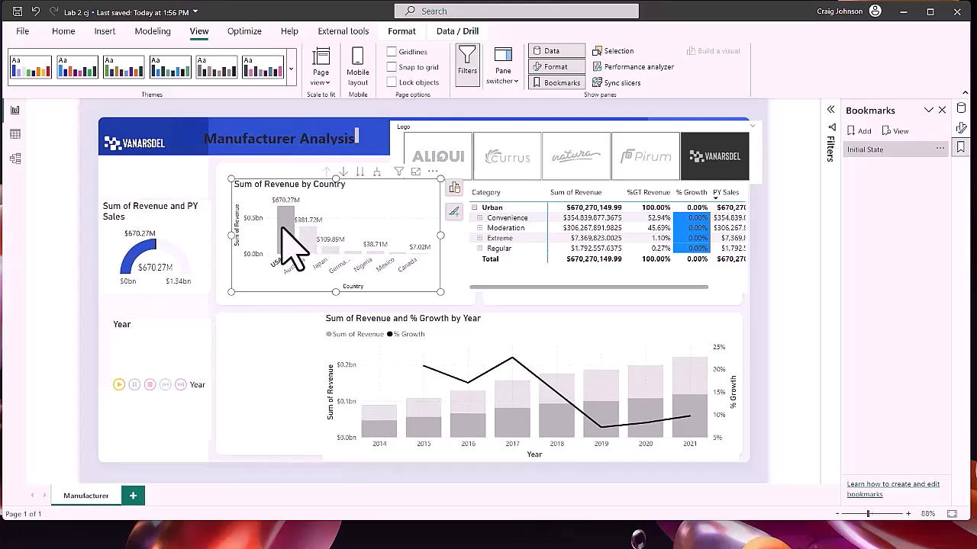
click(282, 228)
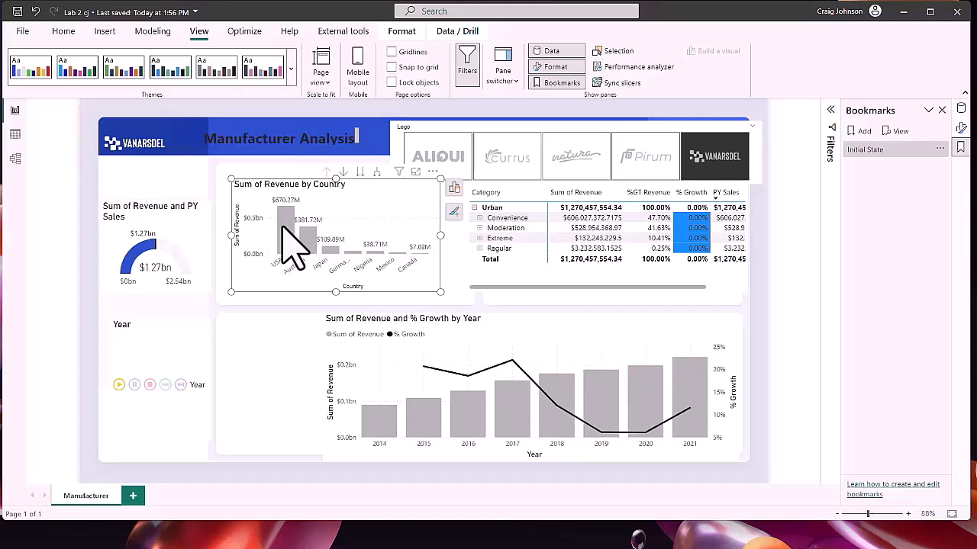
click(282, 228)
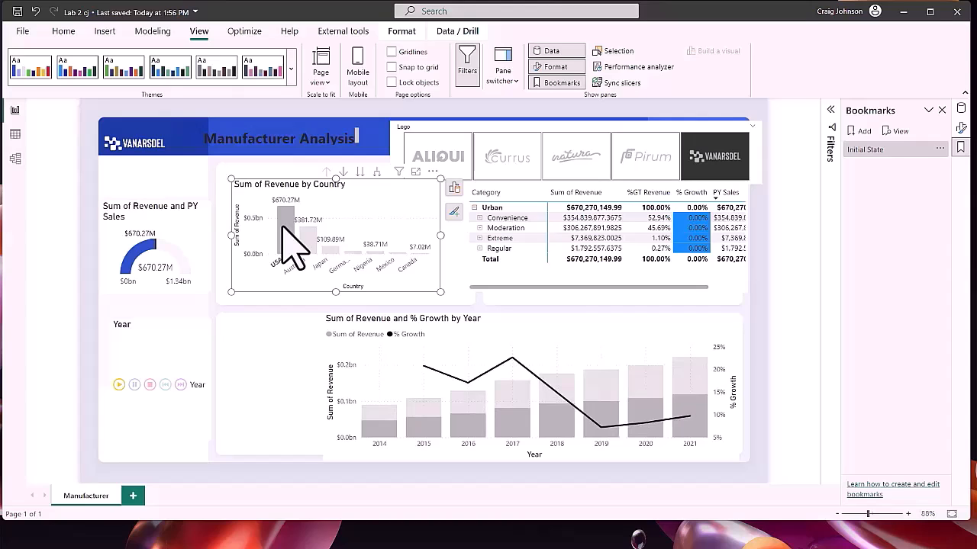
click(432, 170)
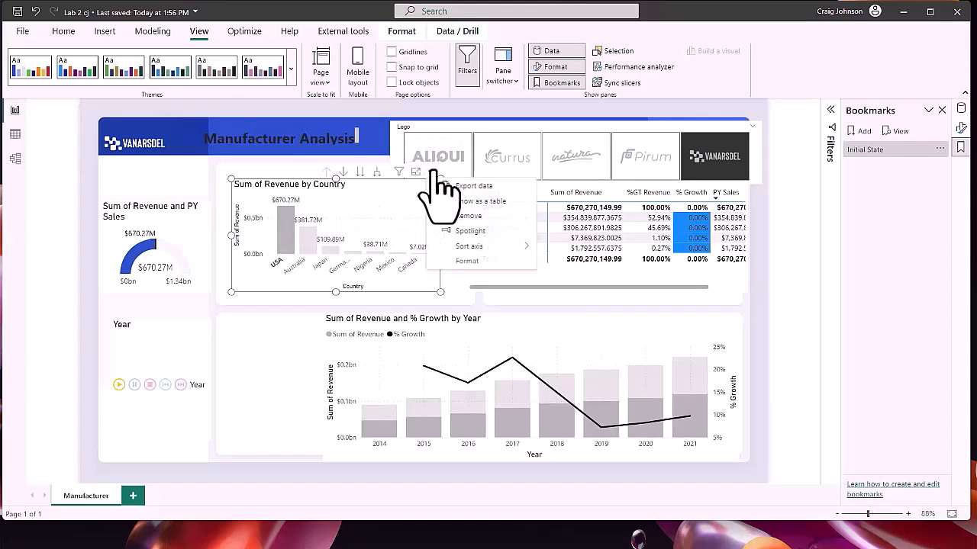
click(470, 231)
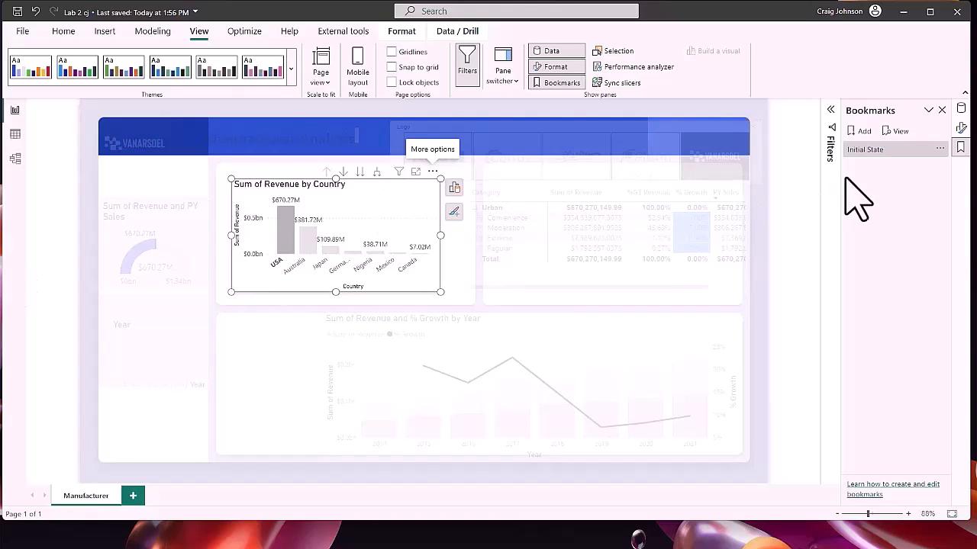
Save the spotlighted USA view as a bookmark named "USA Revenue"
click(862, 132)
double_click(868, 165)
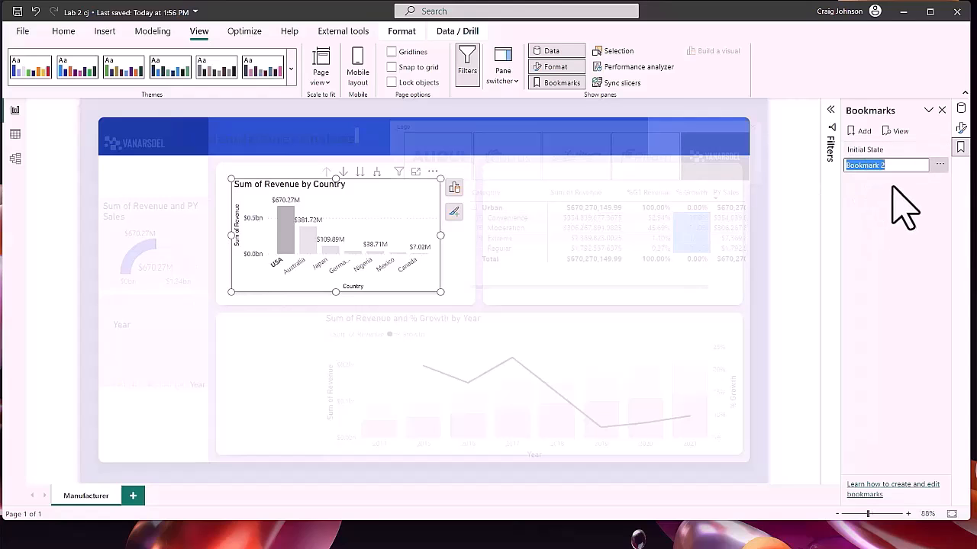
text(USA Revenue)
key(Return)
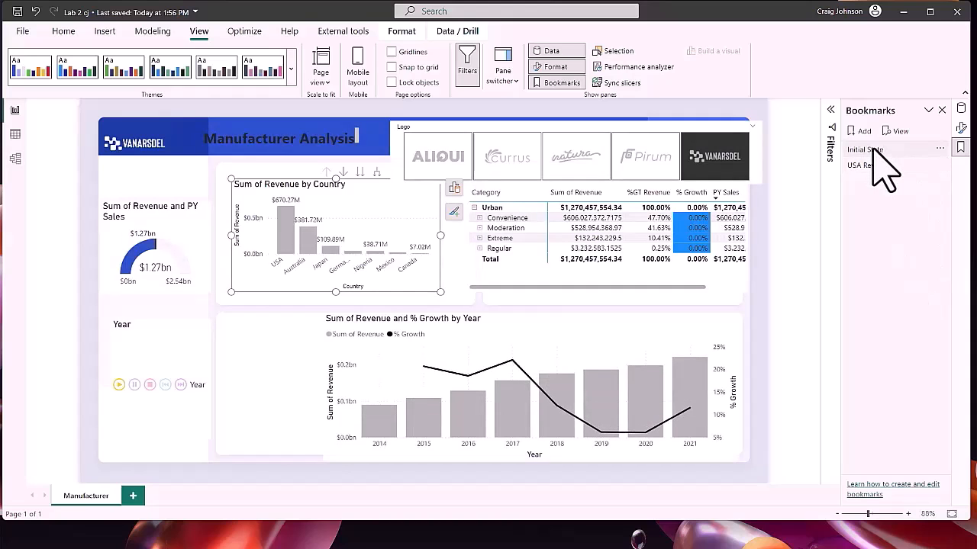
Test the Initial State and USA Revenue bookmarks by applying each one, and clear the spotlight
click(876, 149)
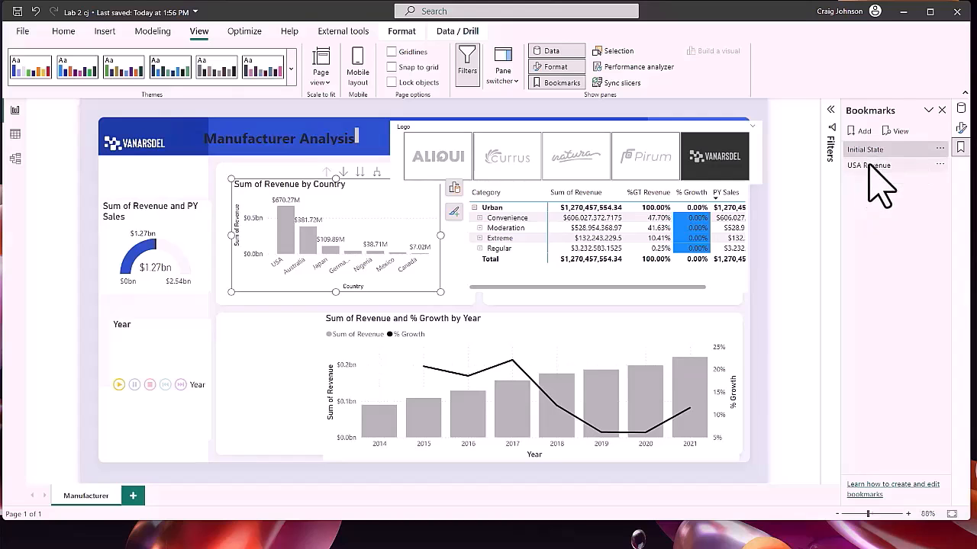
click(870, 164)
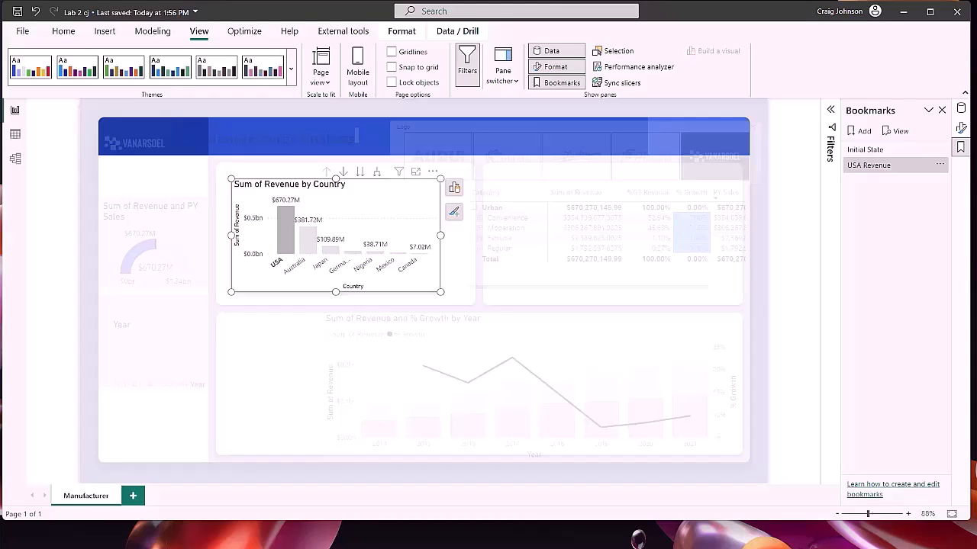
click(819, 286)
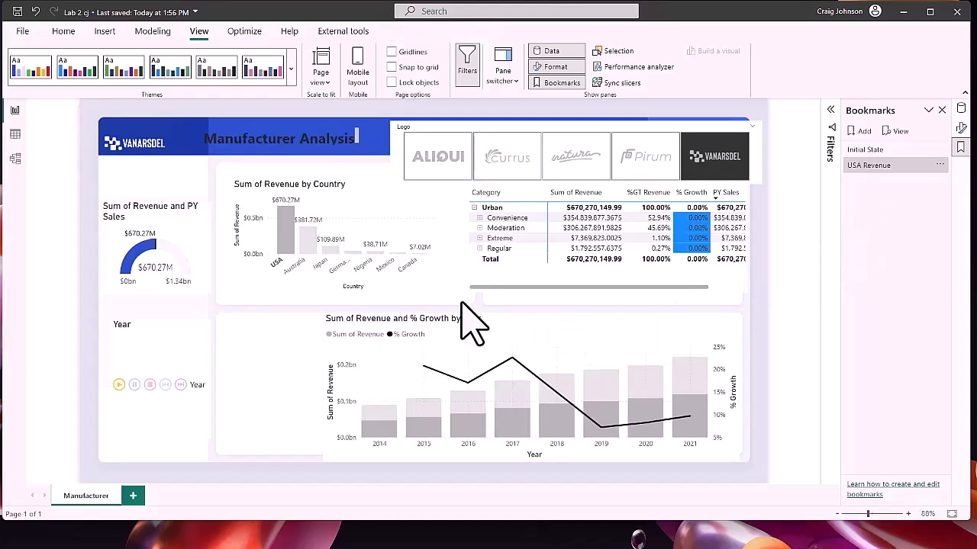
Highlight the Australia column in the Sum of Revenue by Country chart and save the view as a bookmark named "Australia Revenue"
click(308, 243)
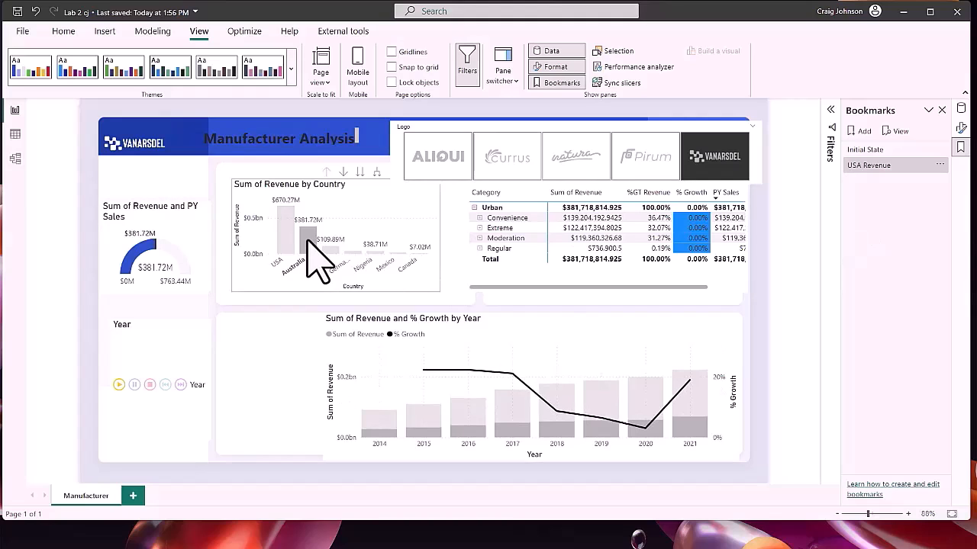
click(863, 131)
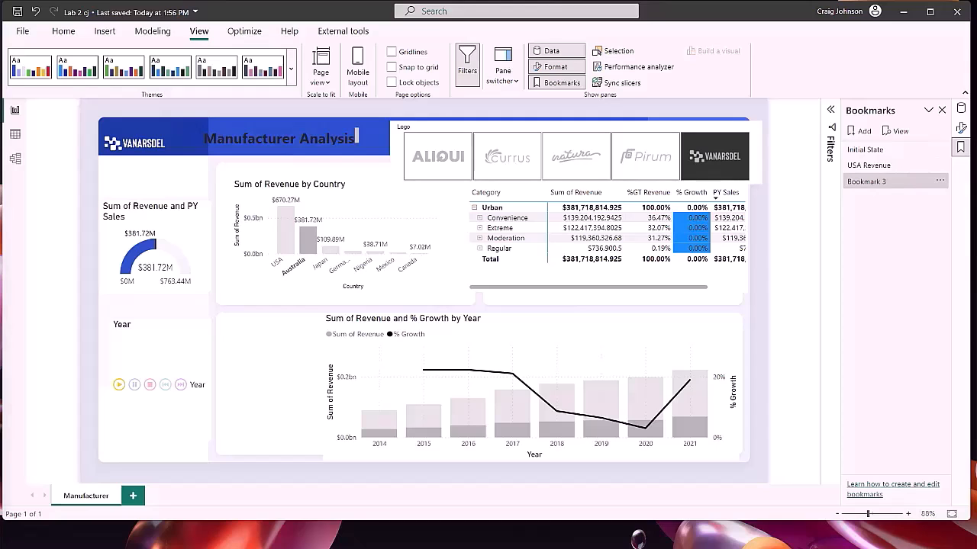
double_click(869, 182)
text(Australia Revenue)
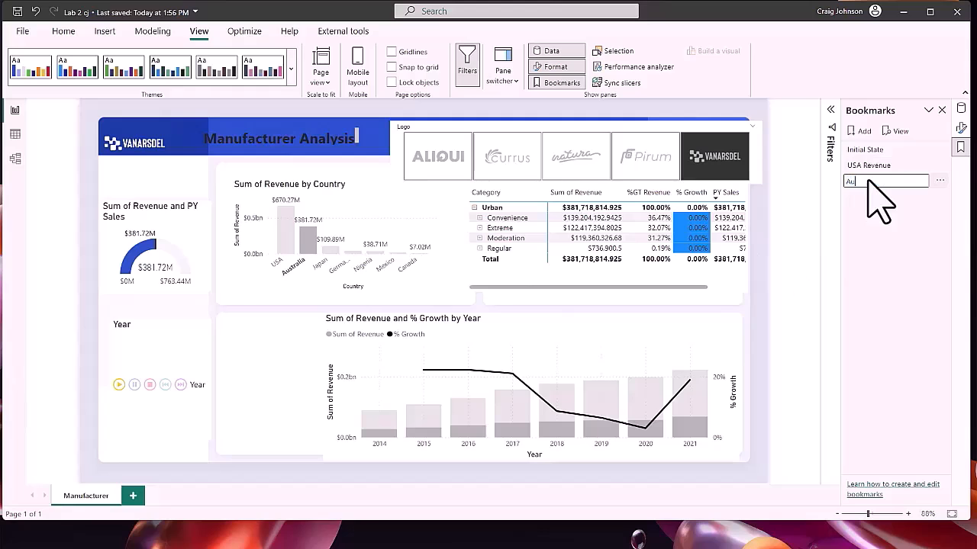
Check all three bookmarks by applying Initial State, Australia Revenue and USA Revenue, and return to Initial State
click(865, 149)
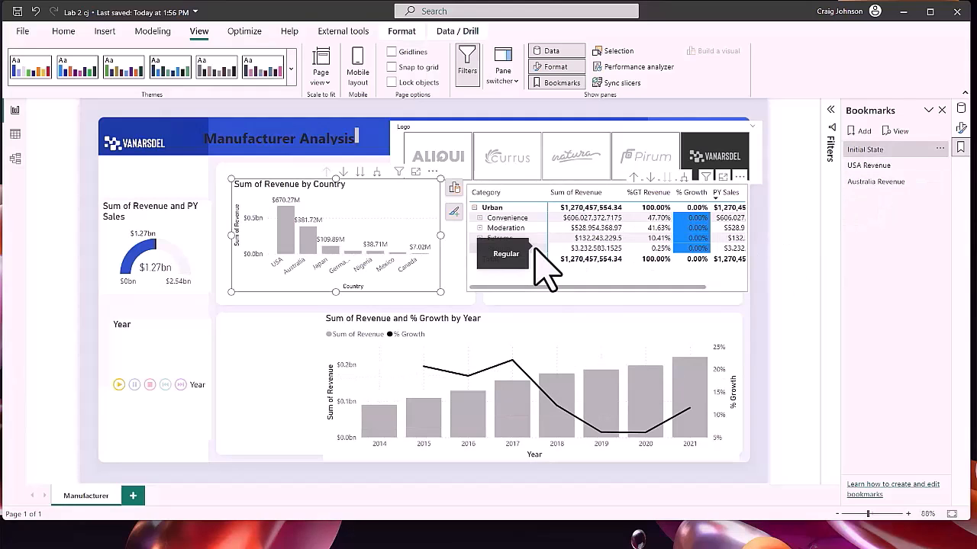
click(866, 183)
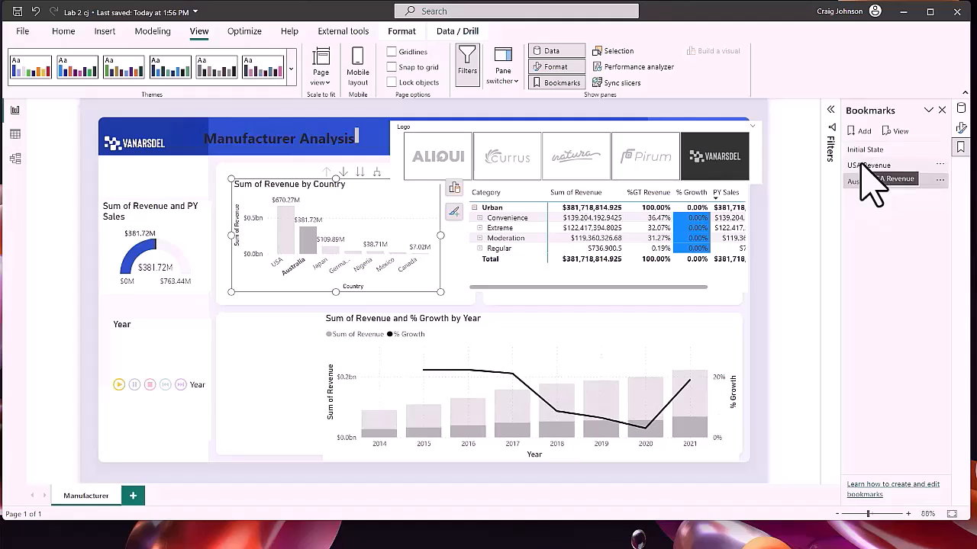
click(862, 165)
click(864, 150)
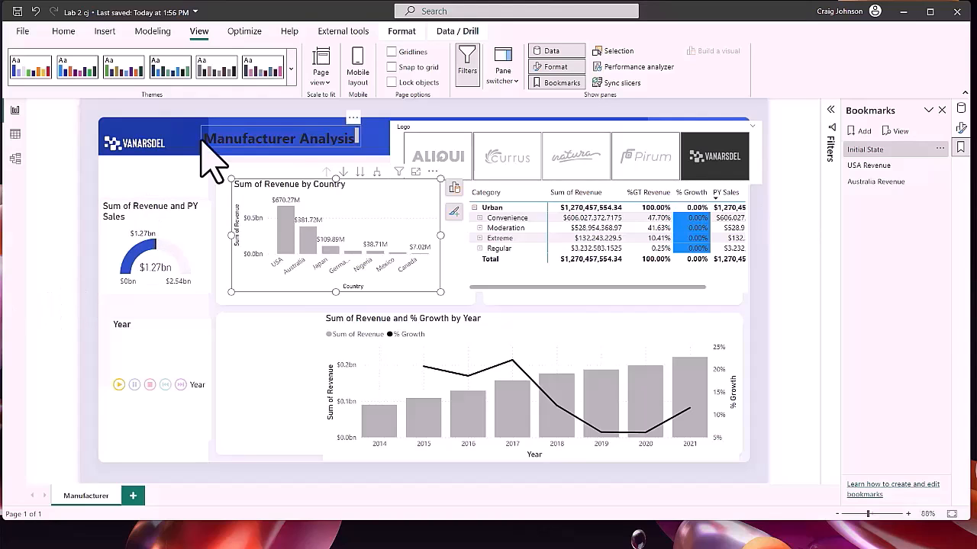
Insert a bookmark navigator on the page and shrink its width to roughly that of the gauge column
click(104, 31)
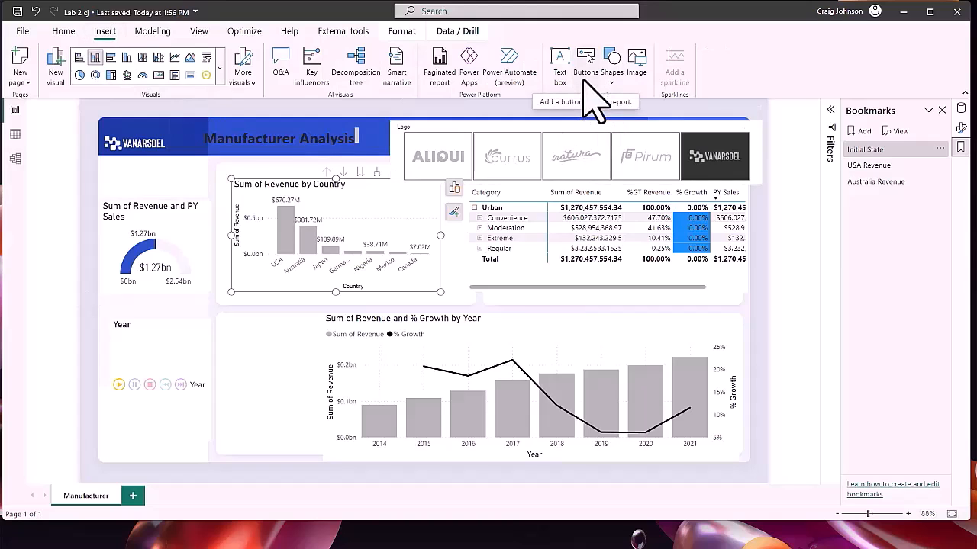
click(591, 68)
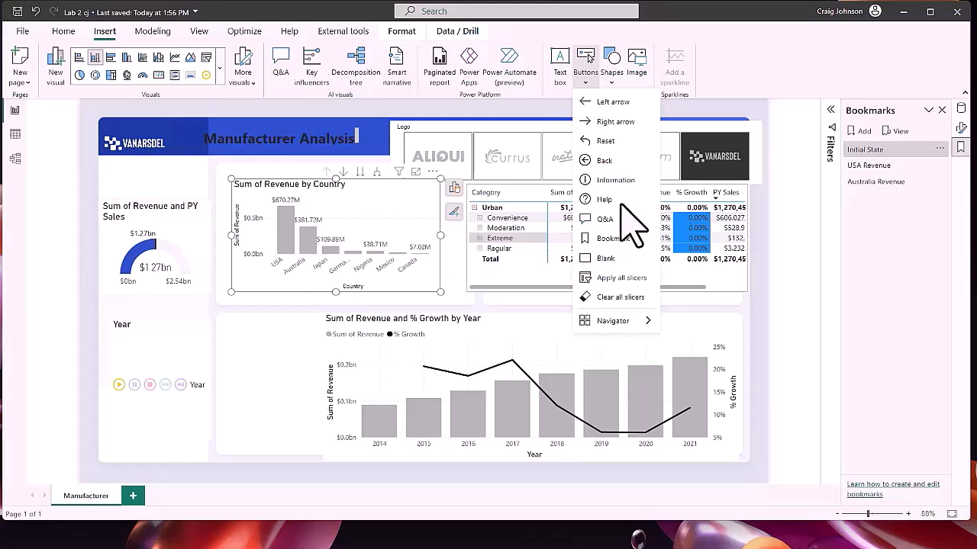
mouse_move(610, 324)
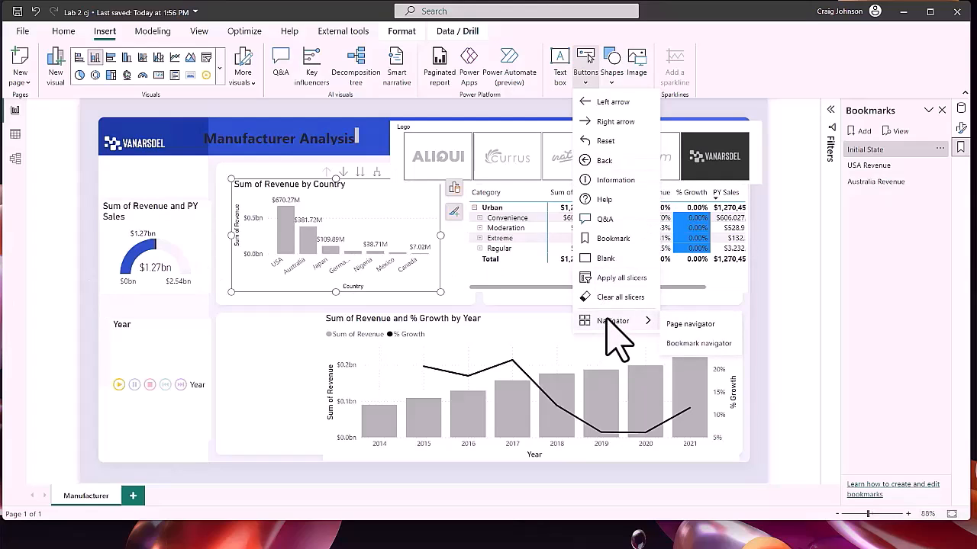
click(684, 344)
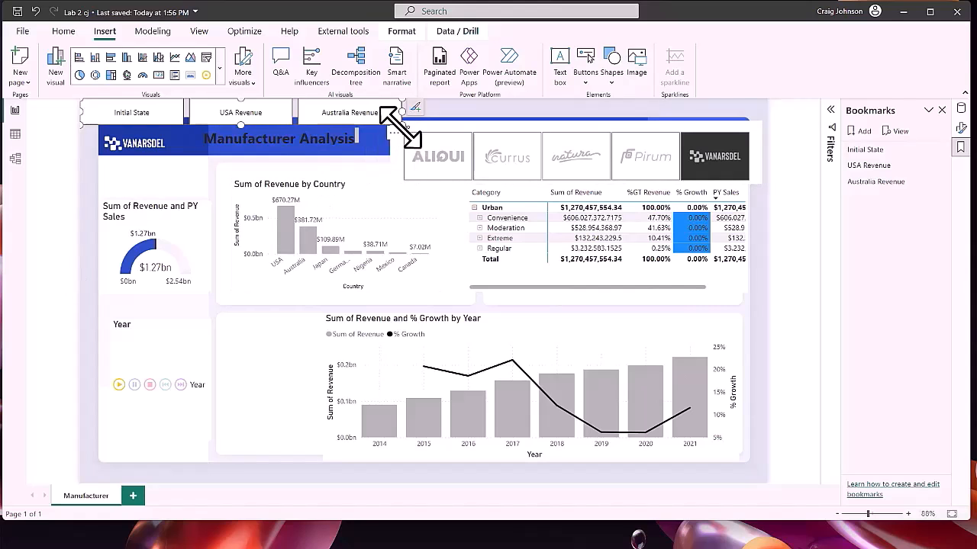
drag(401, 124, 186, 161)
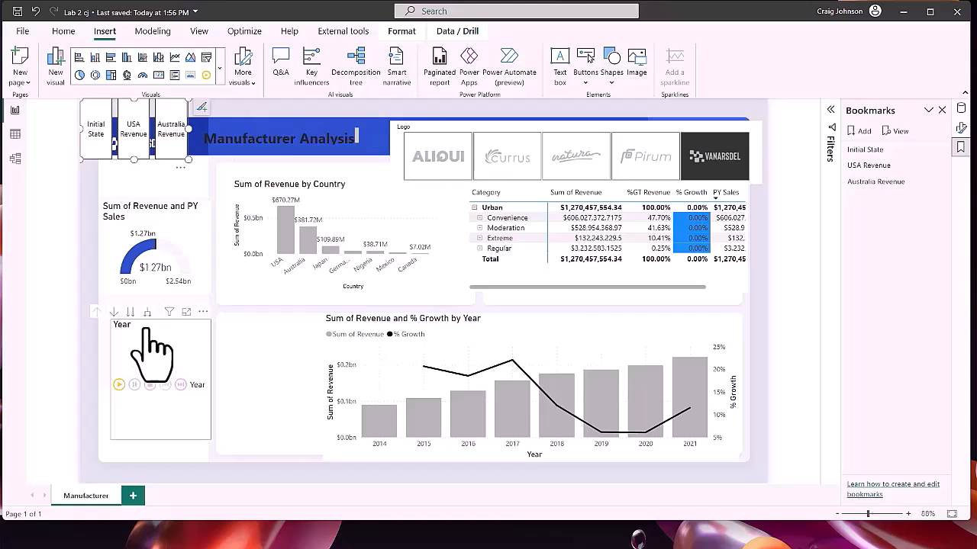
Shrink the Play Axis visual and move the bookmark navigator into the space directly beneath it
click(195, 432)
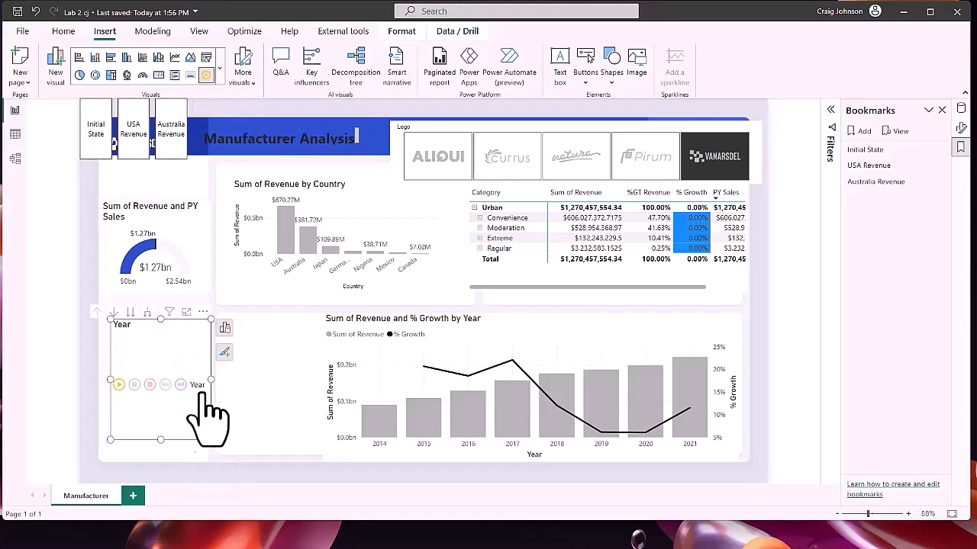
drag(210, 439, 196, 393)
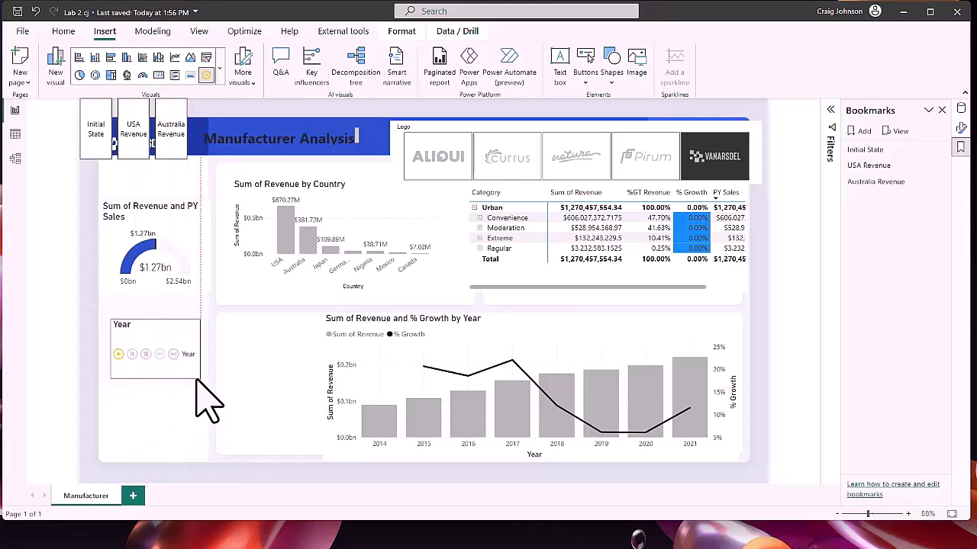
drag(137, 106, 157, 405)
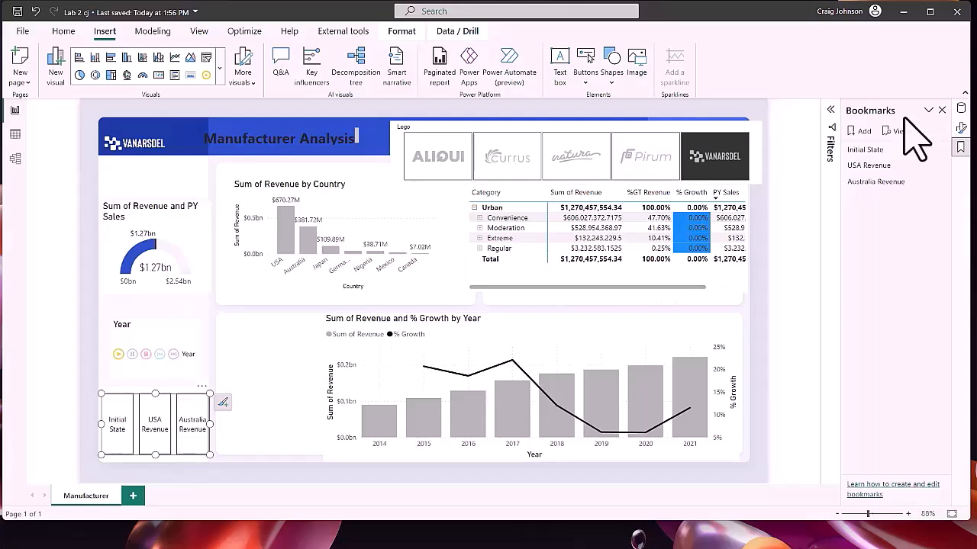
Check the bookmark navigator's format settings for which group of bookmarks it includes
click(960, 128)
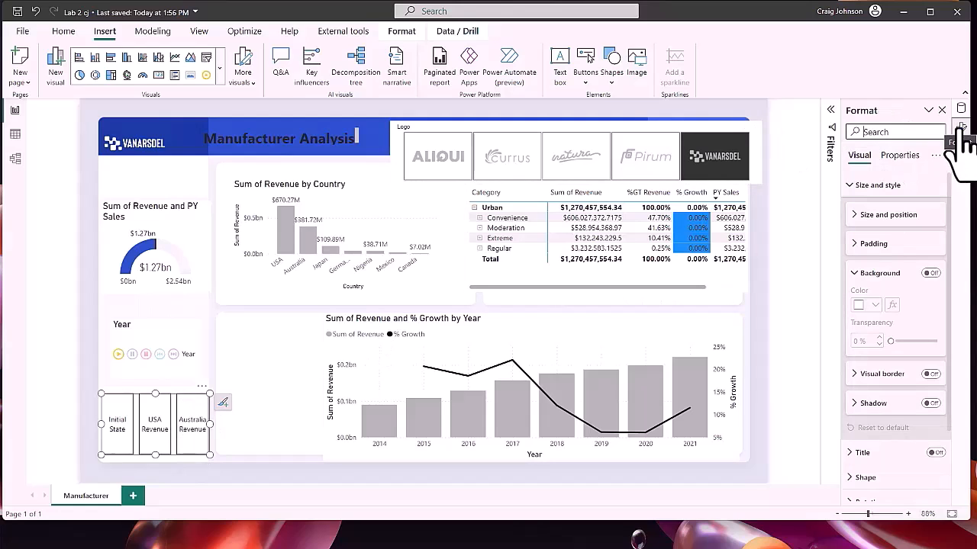
scroll(911, 328, down, 2)
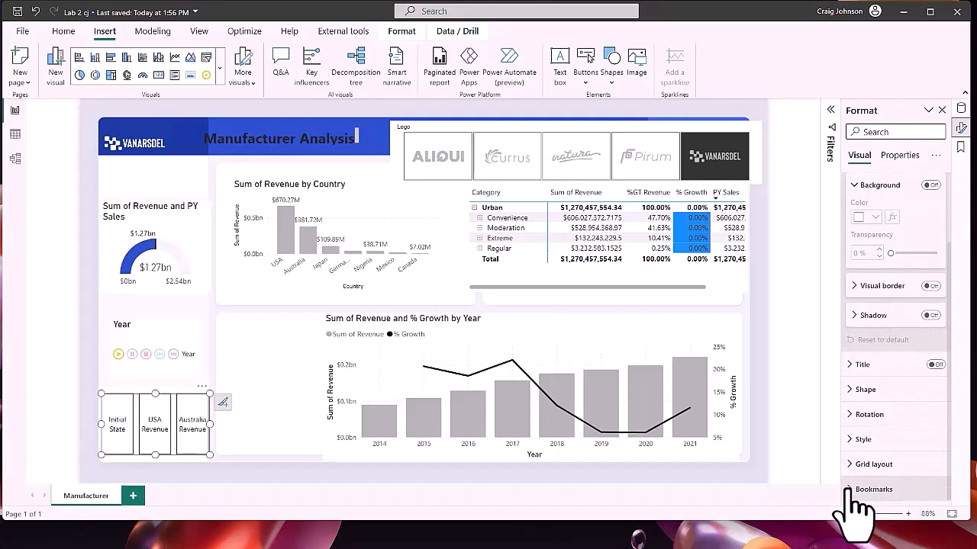
click(876, 488)
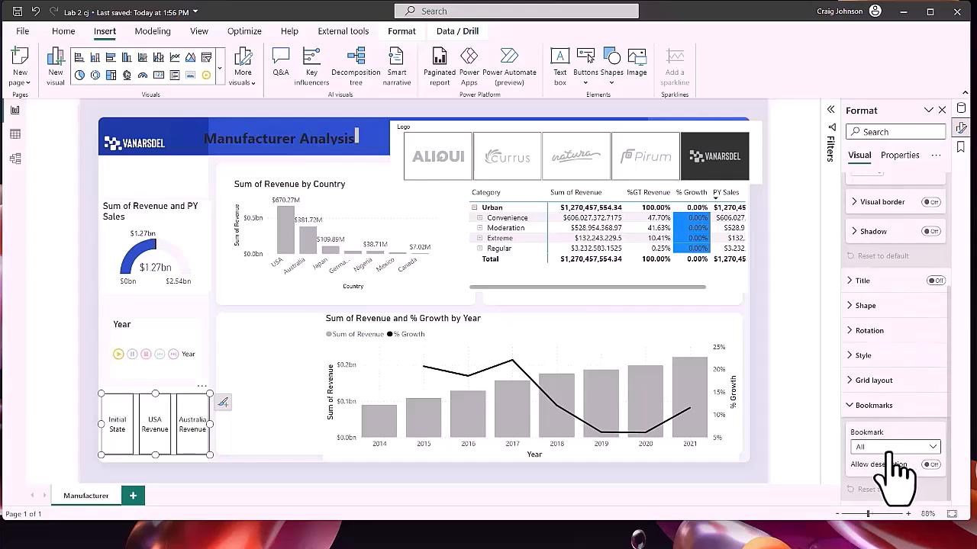
click(898, 450)
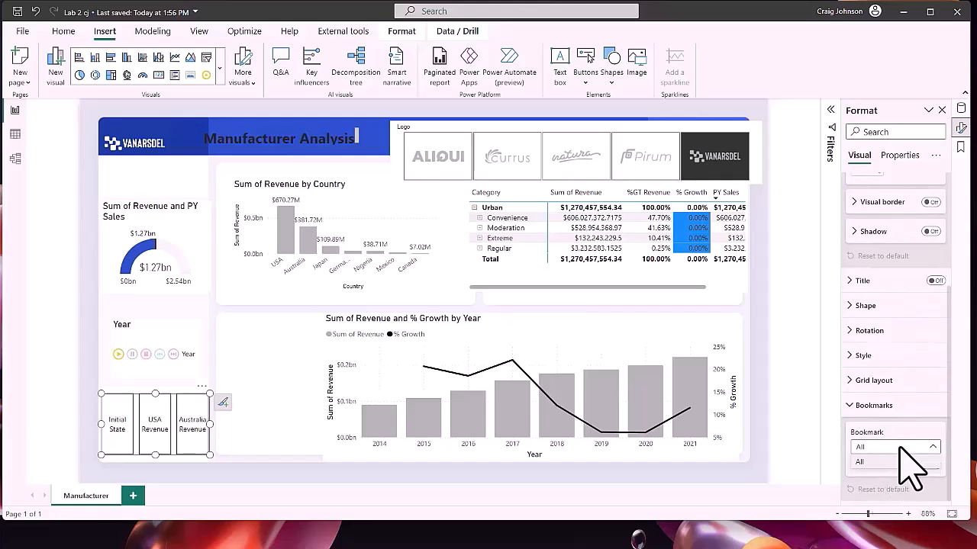
click(900, 448)
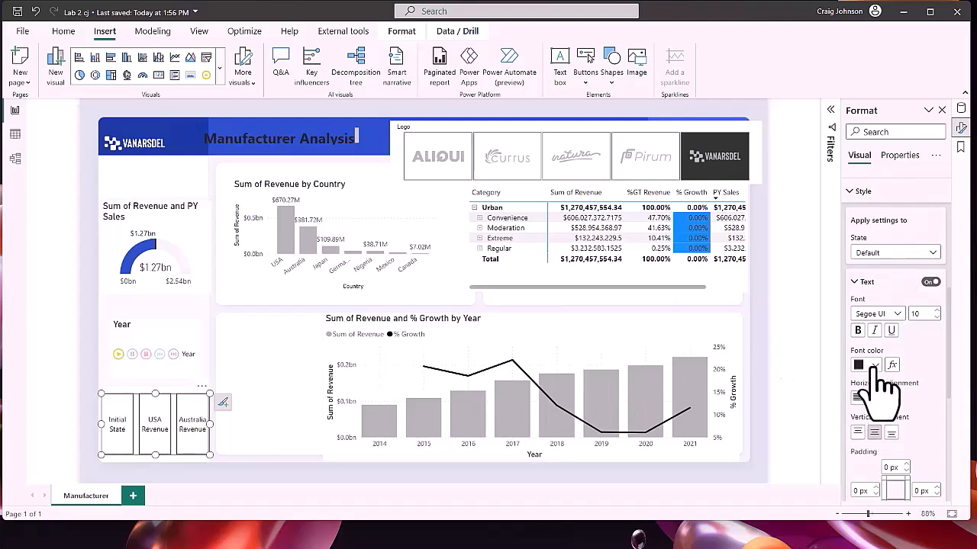
Fill the bookmark navigator buttons in their default state with a light periwinkle blue at 37% transparency
scroll(916, 454, down, 2)
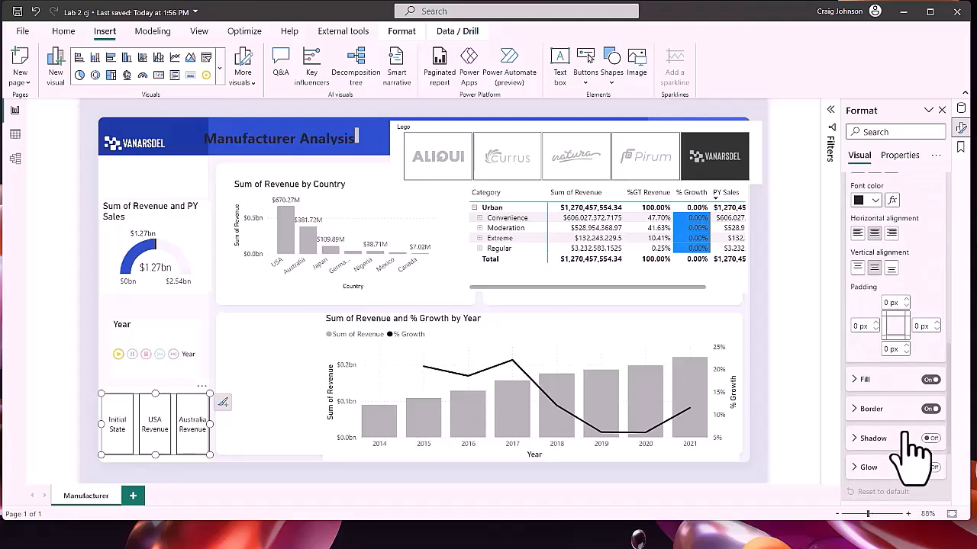
click(855, 380)
click(875, 412)
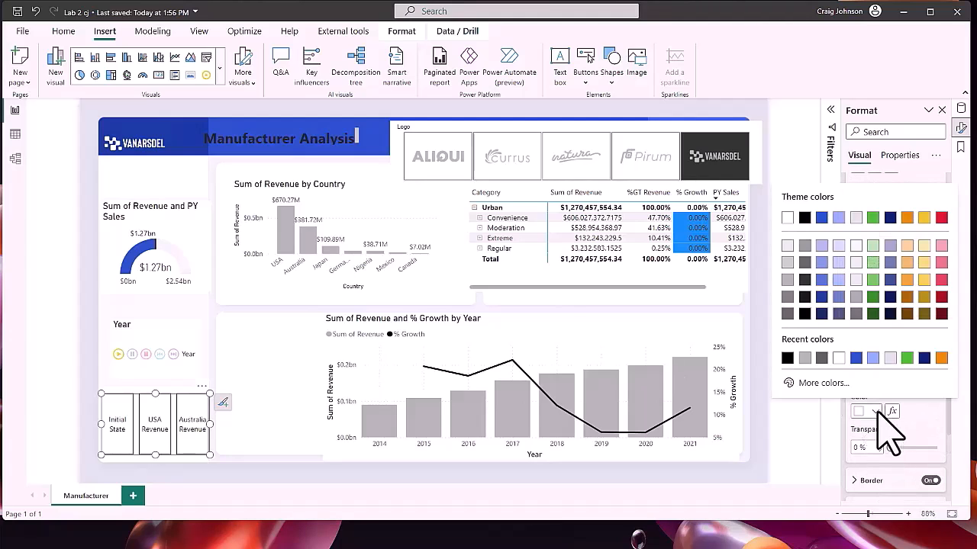
click(888, 358)
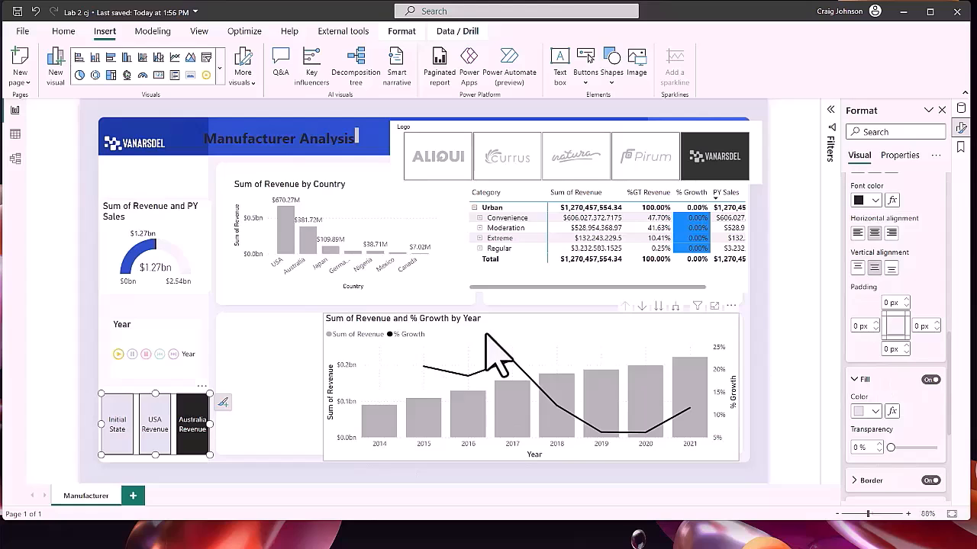
click(872, 412)
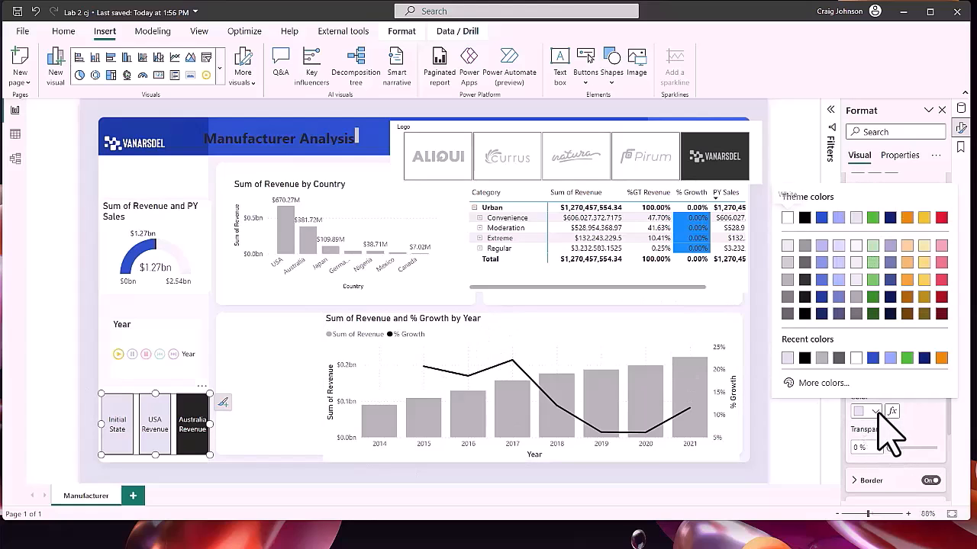
click(838, 264)
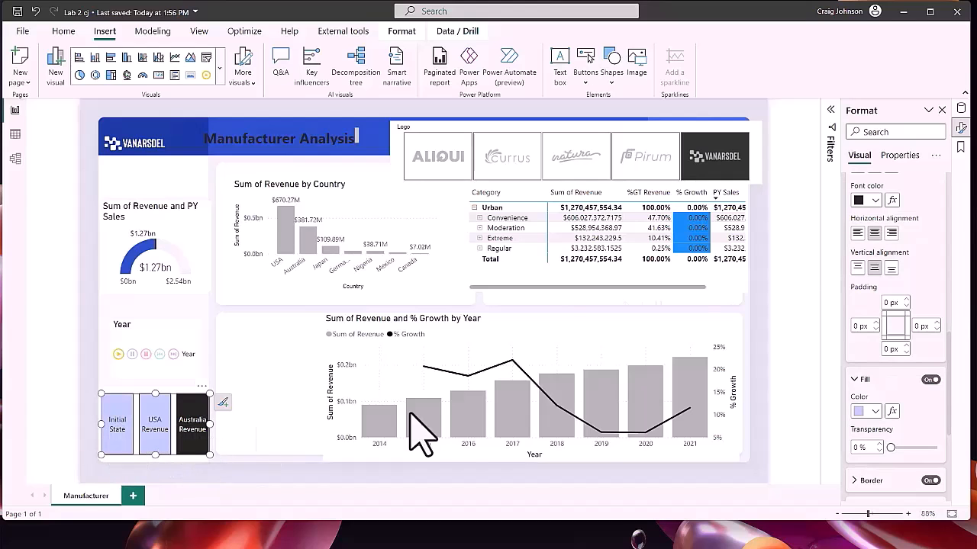
scroll(910, 451, down, 3)
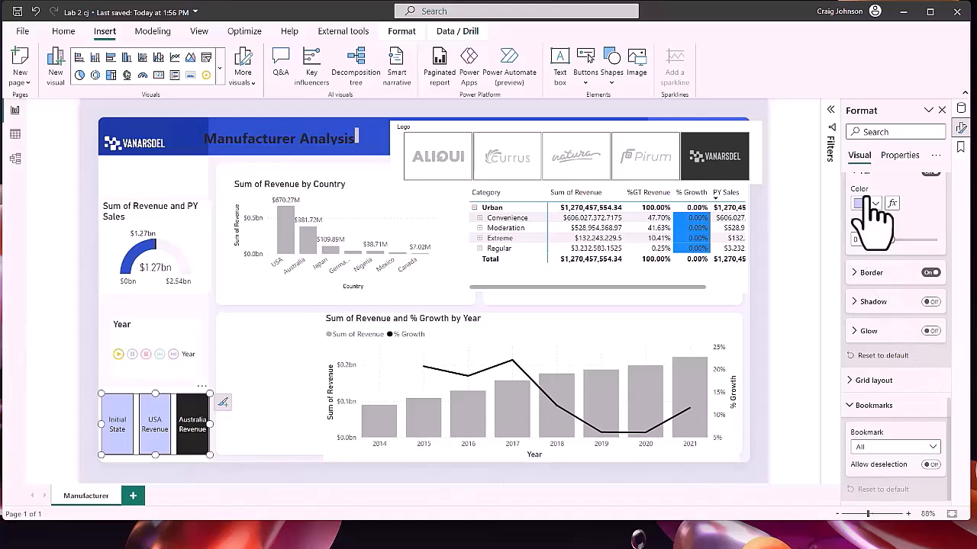
drag(893, 239, 897, 240)
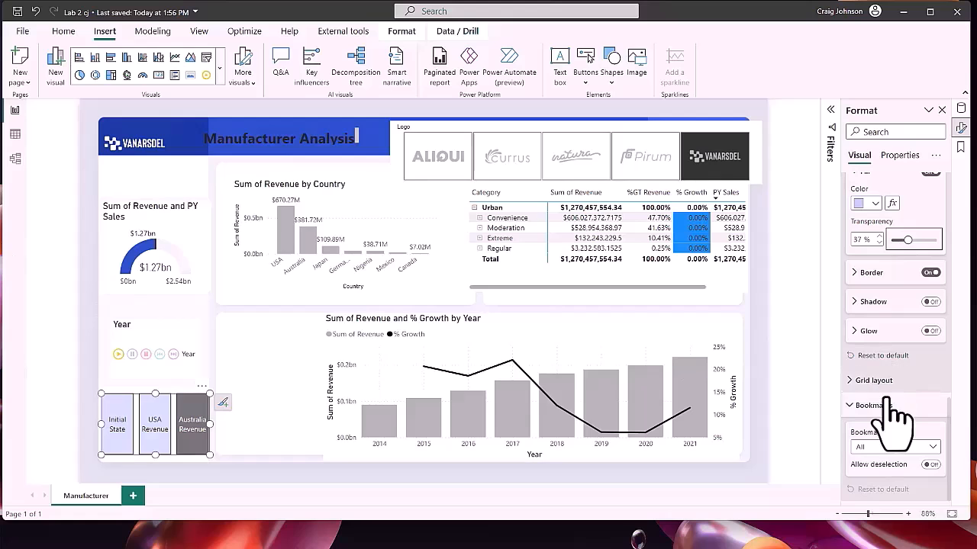
Change the shape of the bookmark navigator buttons to Rounded Rectangle
scroll(889, 335, up, 3)
scroll(893, 338, up, 5)
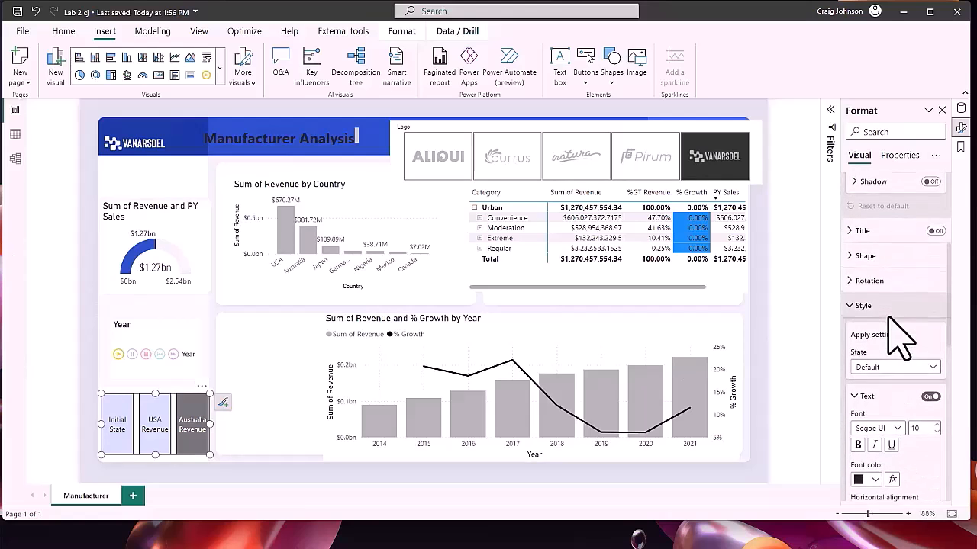
click(847, 263)
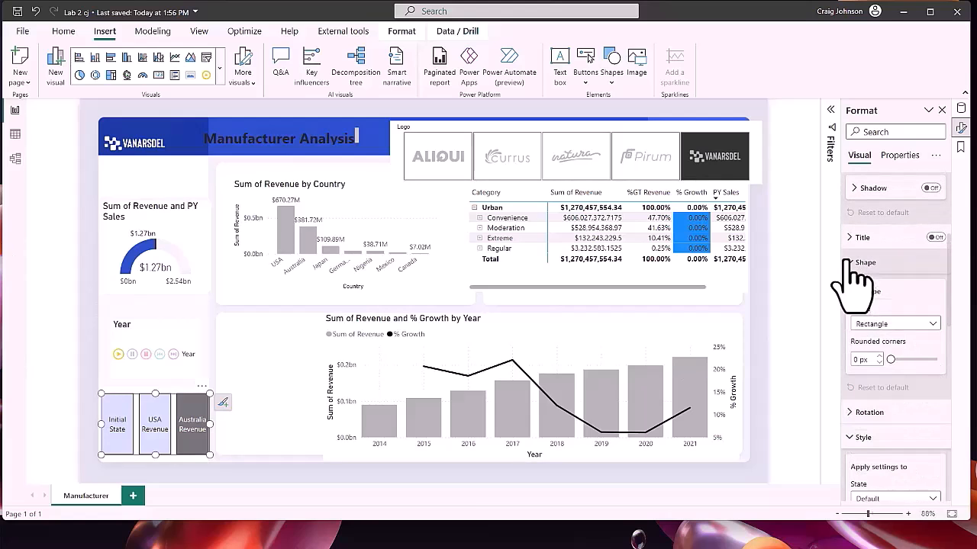
click(907, 325)
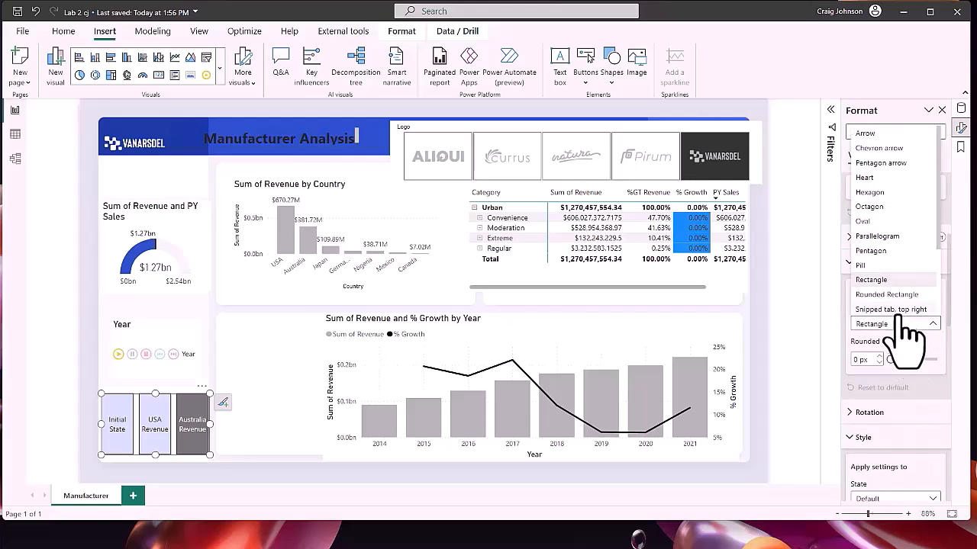
click(885, 295)
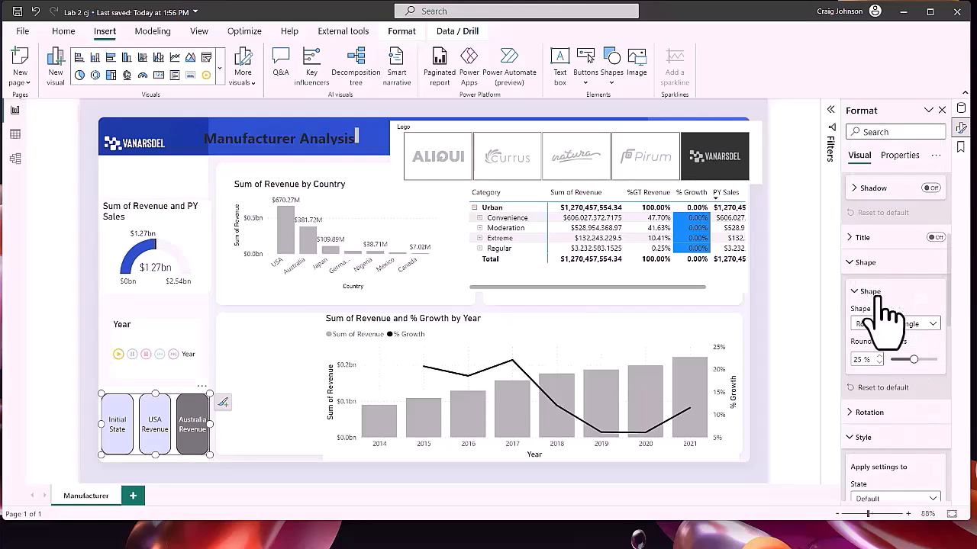
Try the Oval and Pill shapes on the bookmark navigator buttons and return them to Rounded Rectangle
click(907, 325)
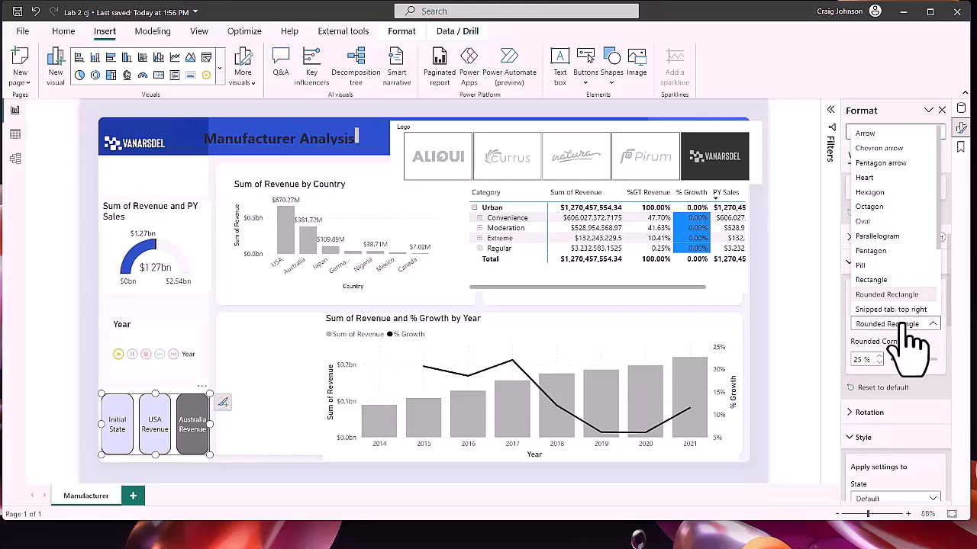
click(870, 221)
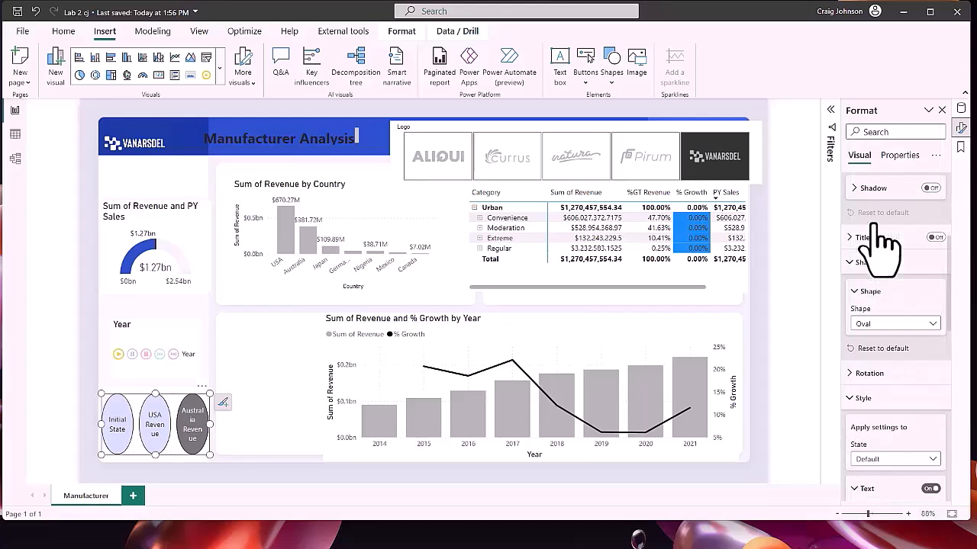
click(891, 322)
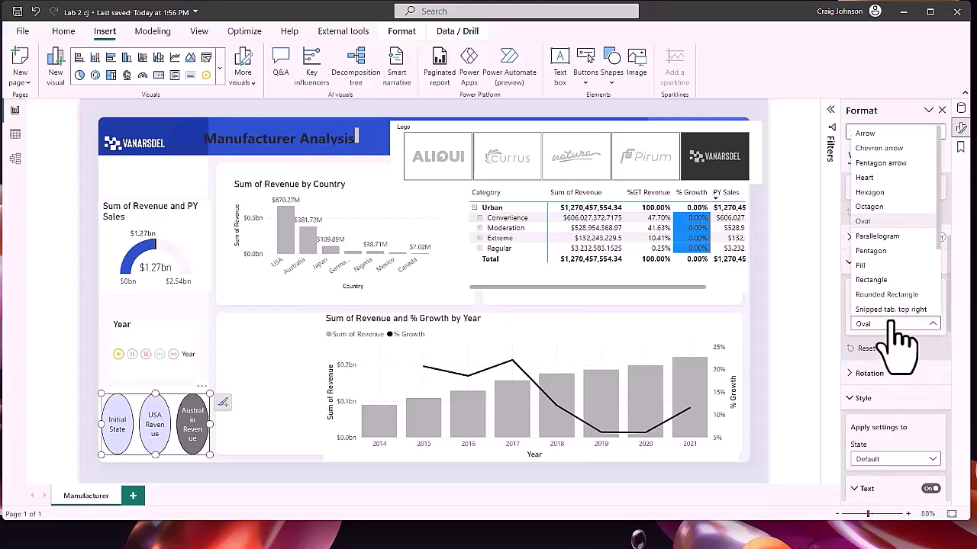
click(862, 268)
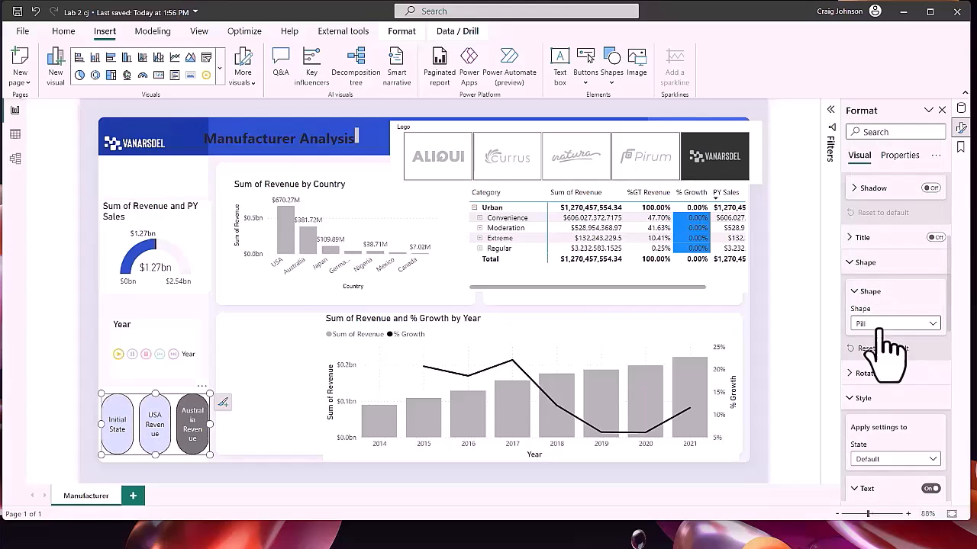
click(878, 326)
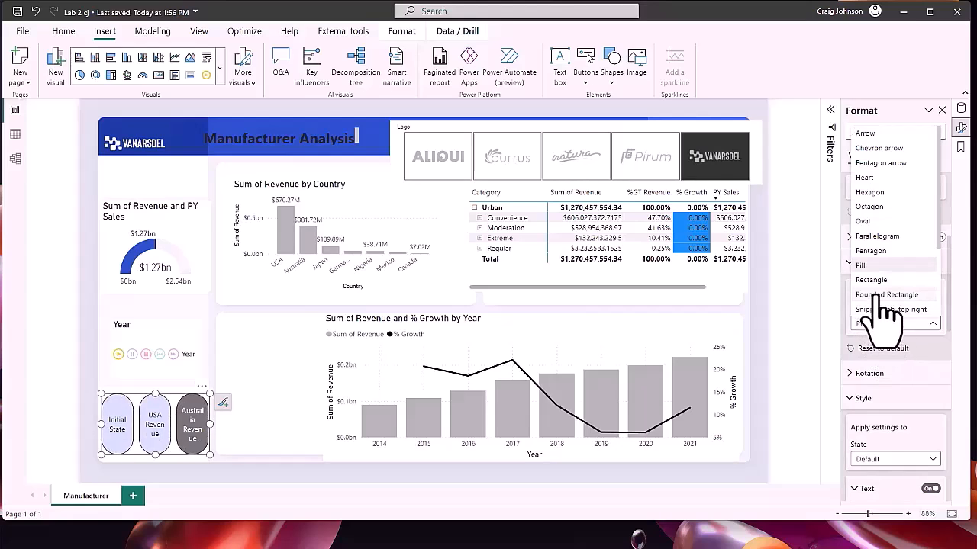
click(877, 295)
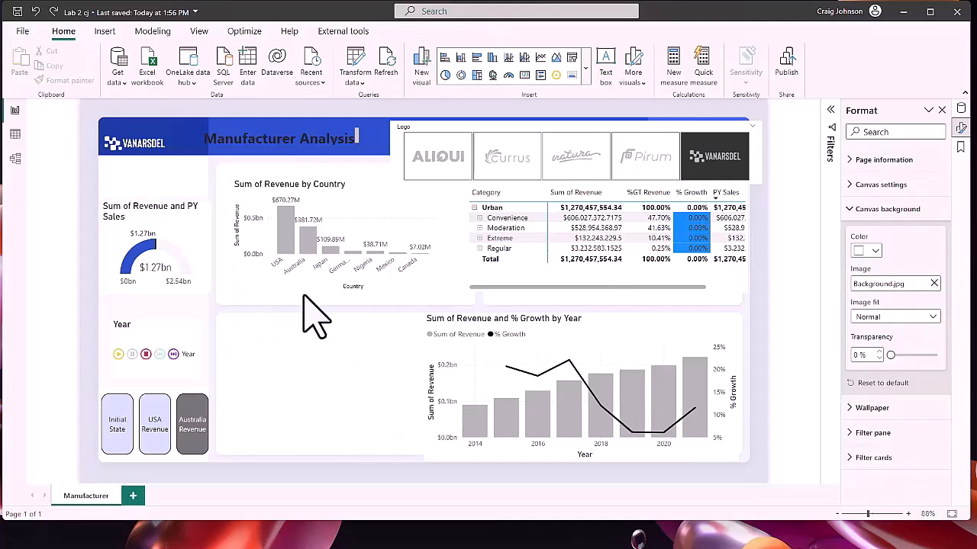
Add a Smart narrative visual beside the Sum of Revenue and % Growth by Year chart and stretch it down to the panel's lower edge
click(585, 68)
scroll(568, 289, down, 3)
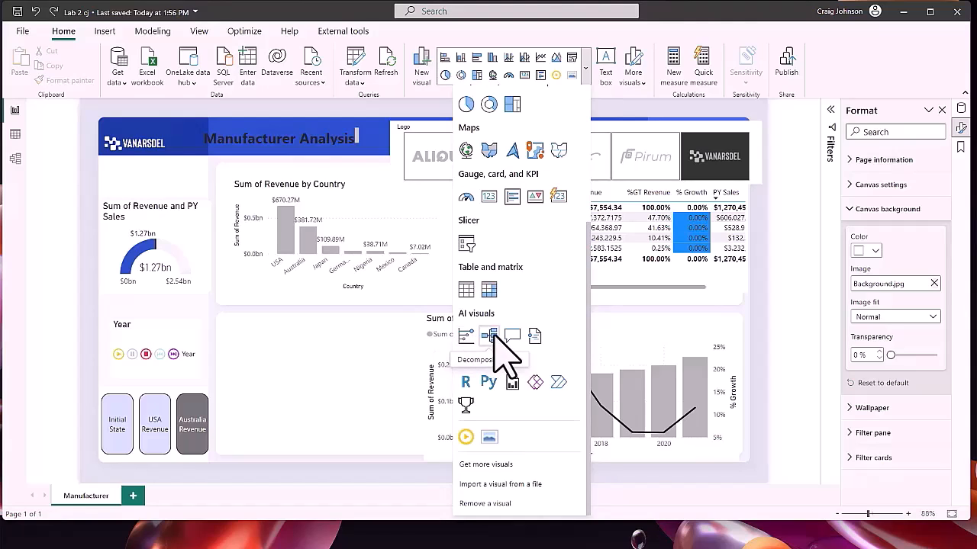
click(535, 336)
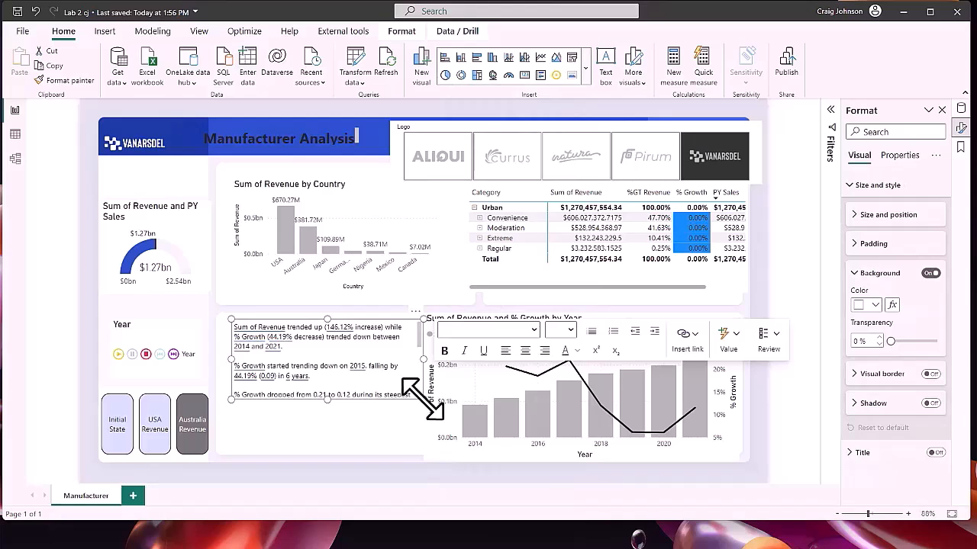
drag(422, 401, 418, 455)
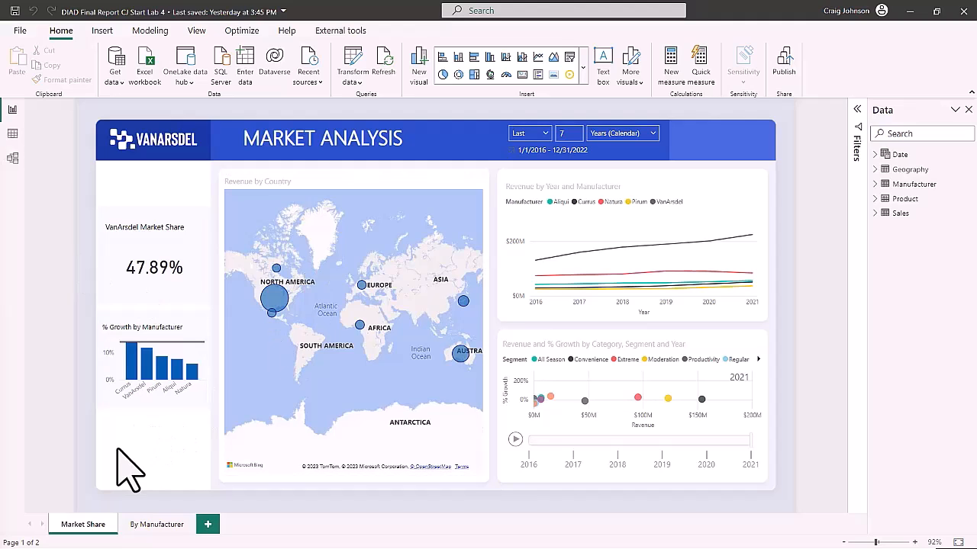
On the Market Share page of the Lab 4 report, set the MARKET ANALYSIS title's font color to black
click(158, 525)
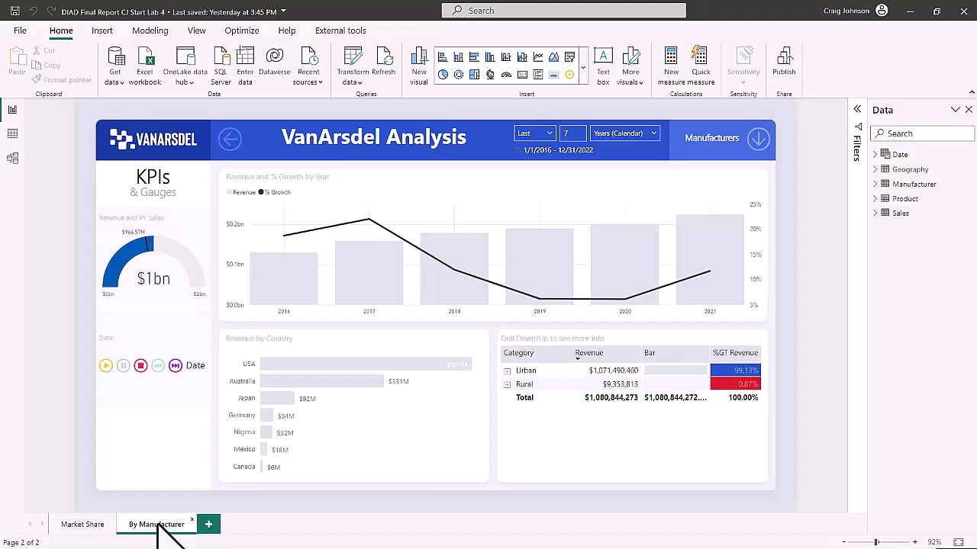
click(82, 525)
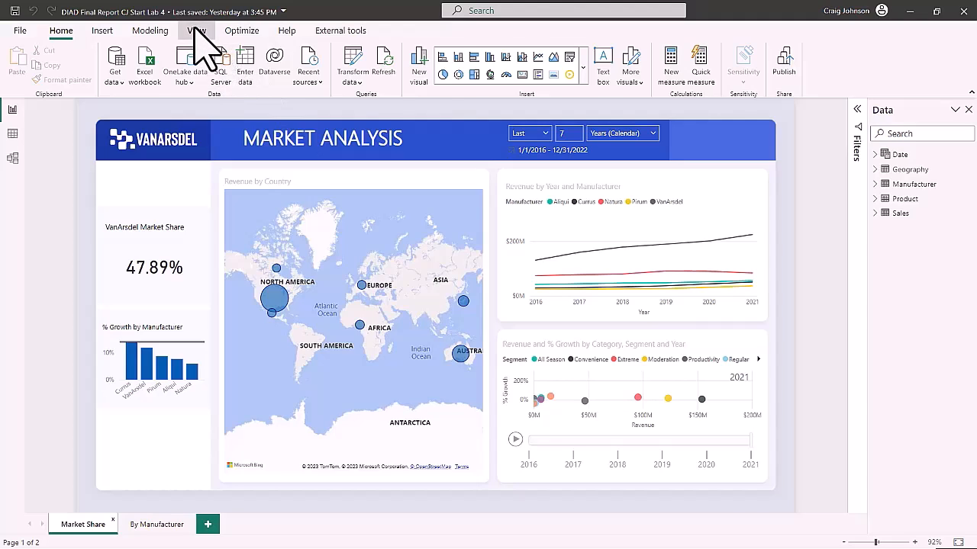
click(196, 31)
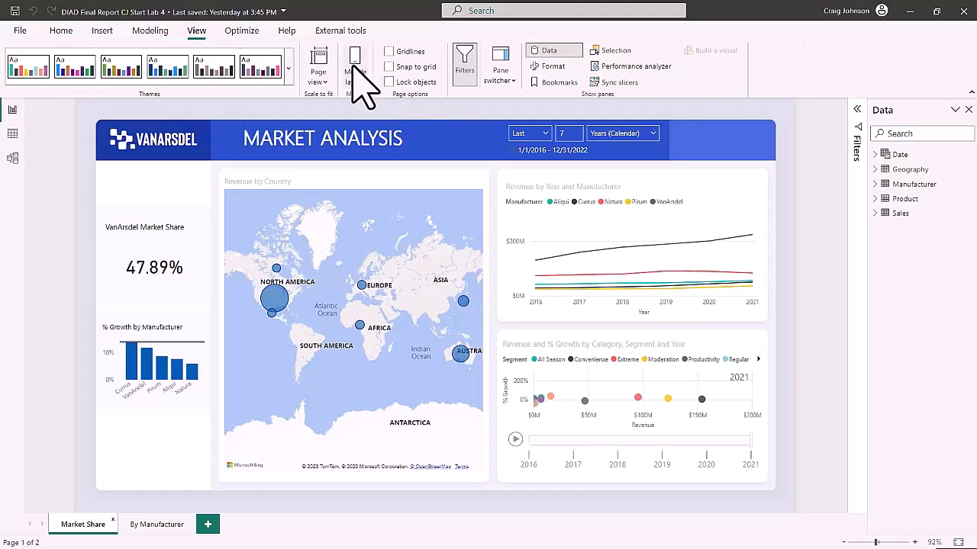
click(246, 135)
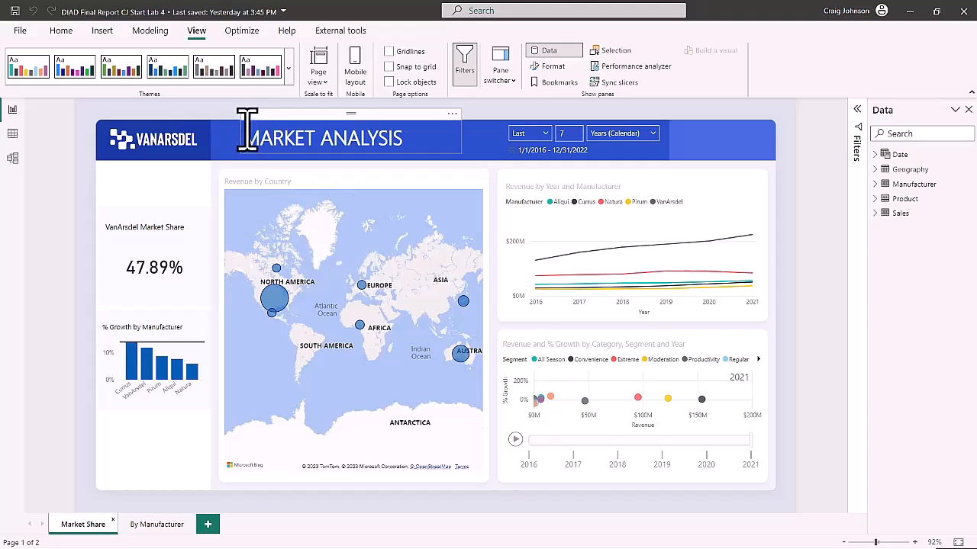
drag(246, 136, 406, 163)
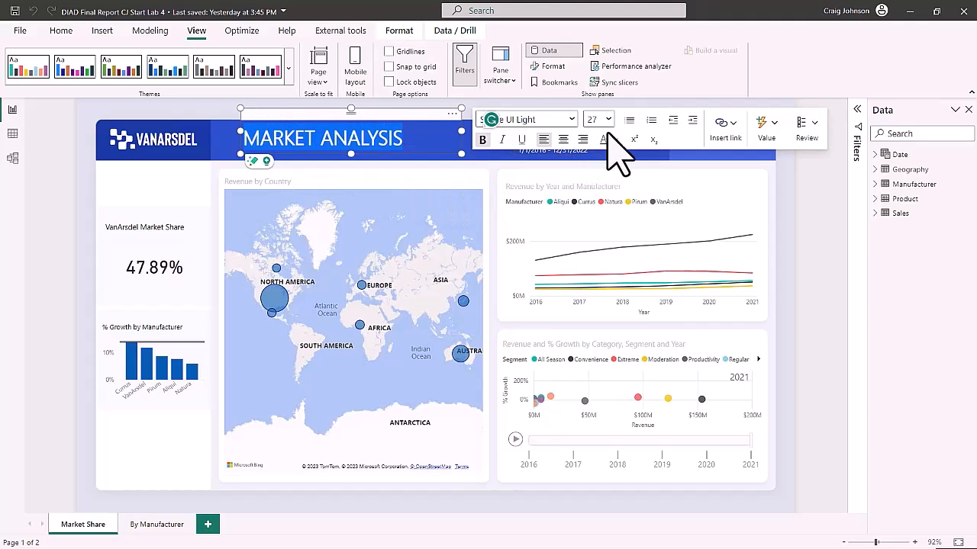
click(617, 140)
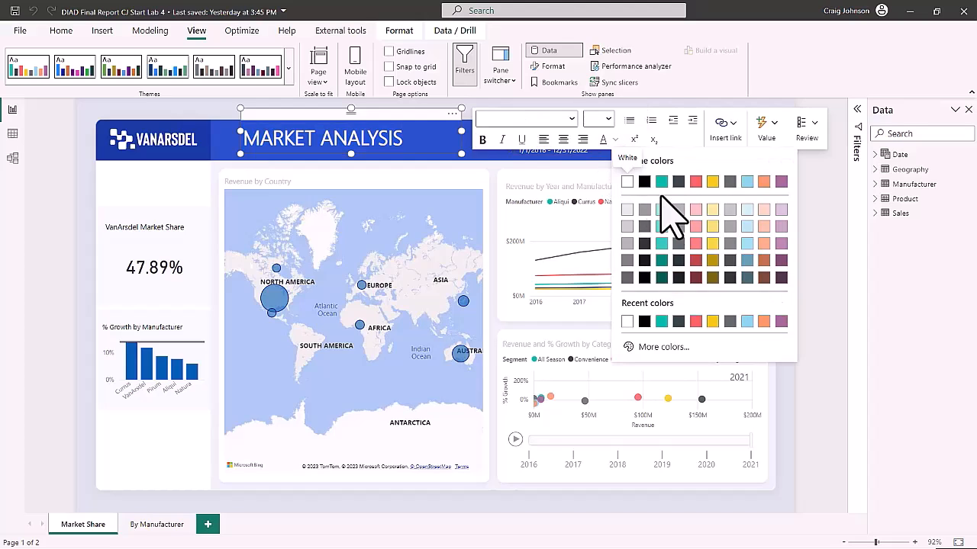
click(642, 183)
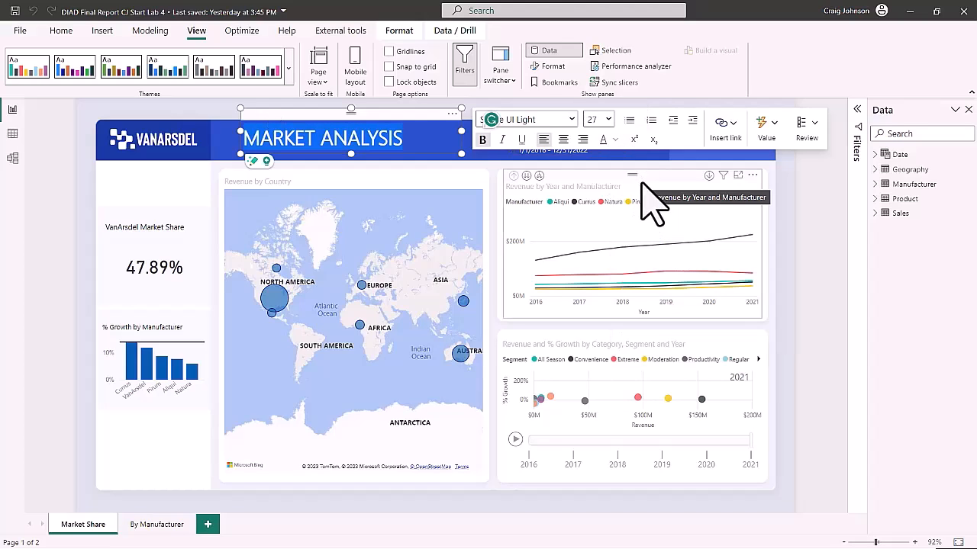
click(830, 323)
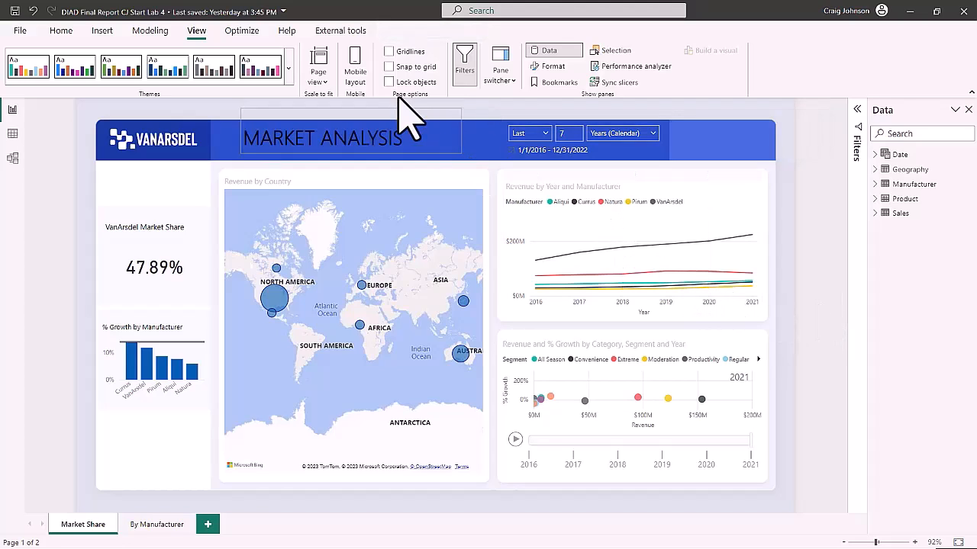
Switch to the mobile layout and move the % Growth by Manufacturer chart and the VanArsdel Market Share card down the canvas
click(355, 69)
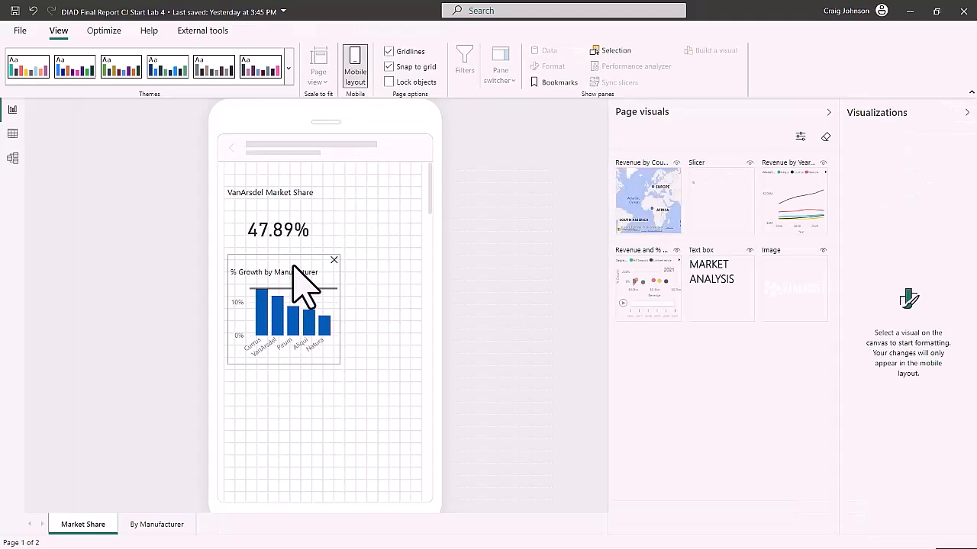
drag(293, 263, 300, 316)
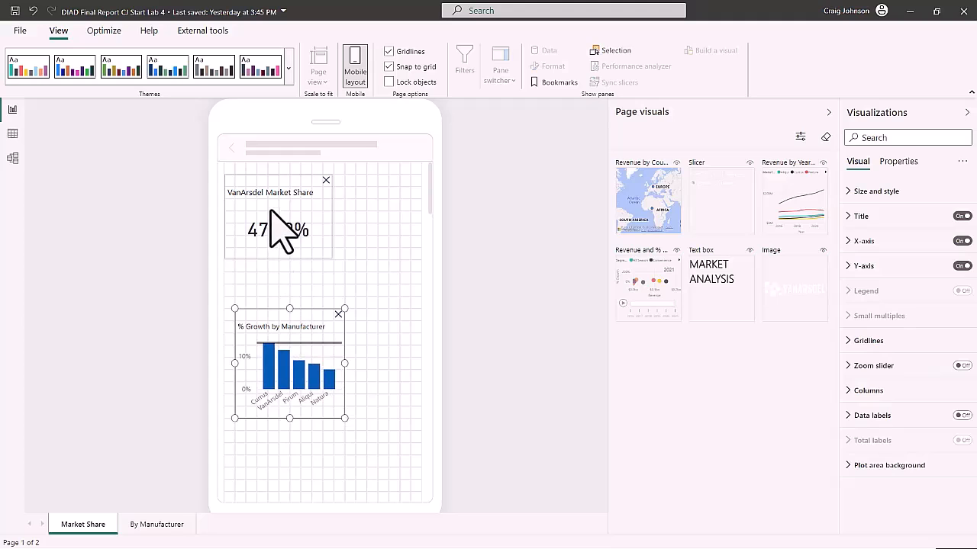
drag(272, 218, 284, 267)
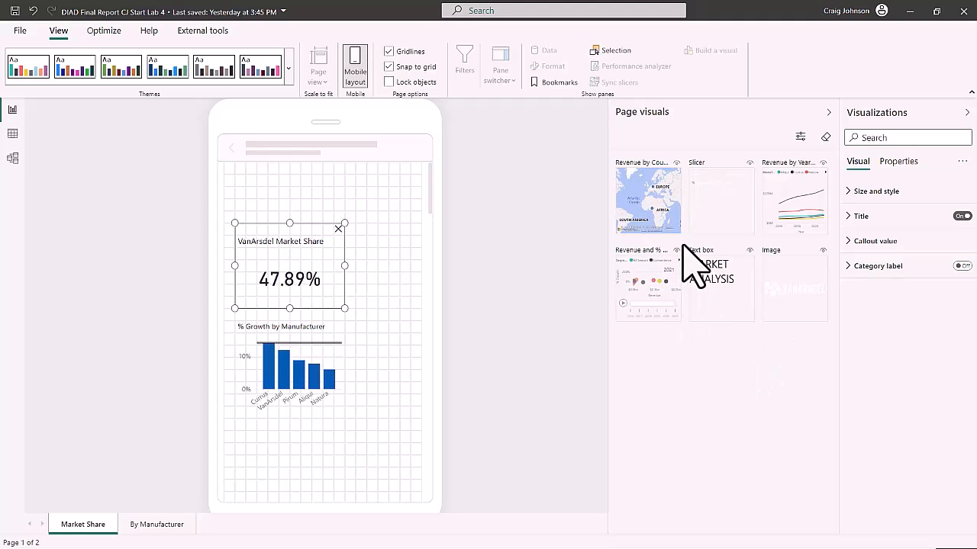
Place the MARKET ANALYSIS text box at the top of the mobile canvas and widen it so the title fits on one line
drag(731, 257, 420, 200)
click(288, 191)
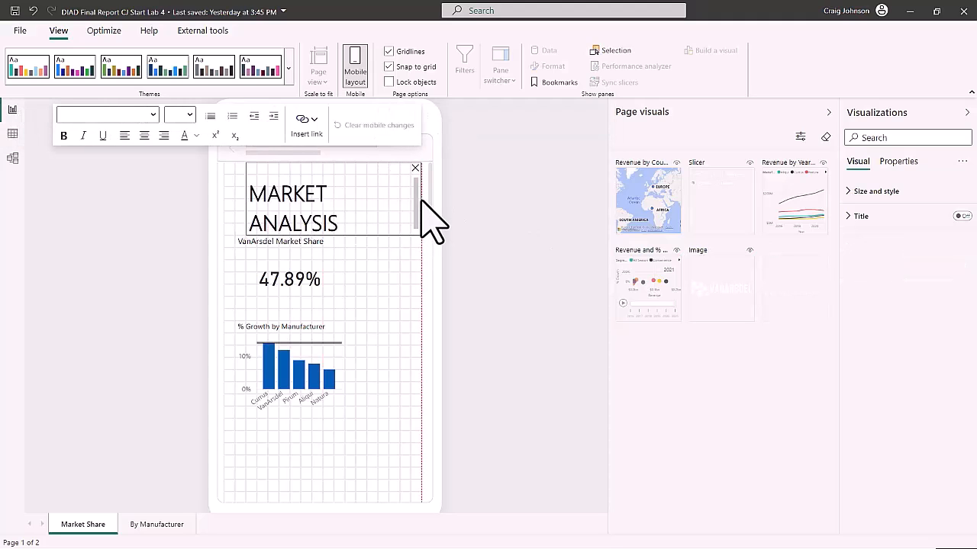
click(250, 223)
key(BackSpace)
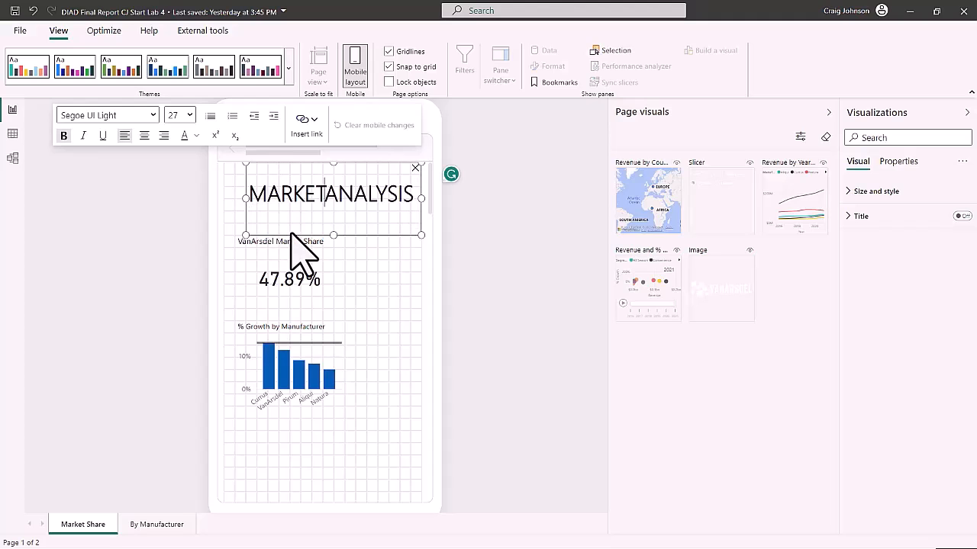
text(m)
key(Return)
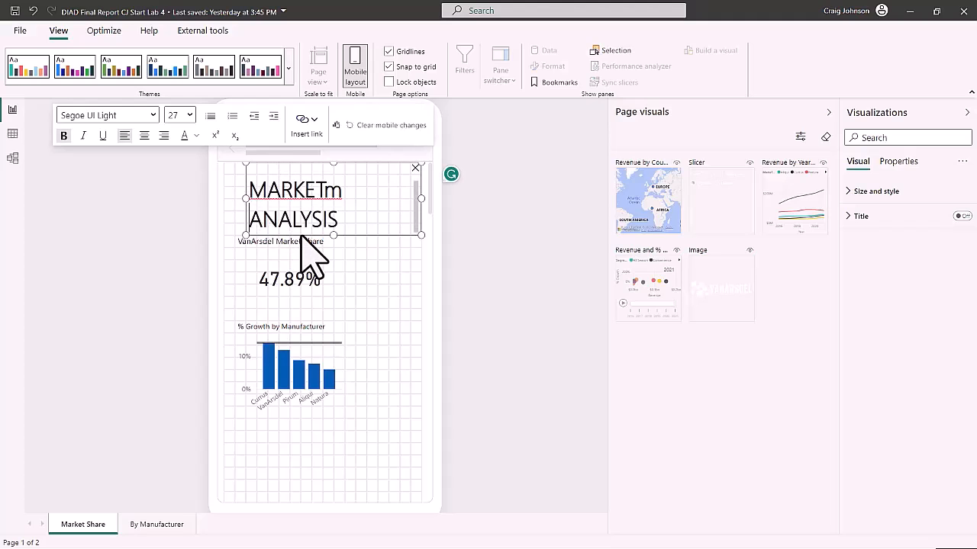
key(BackSpace)
key(BackSpace)
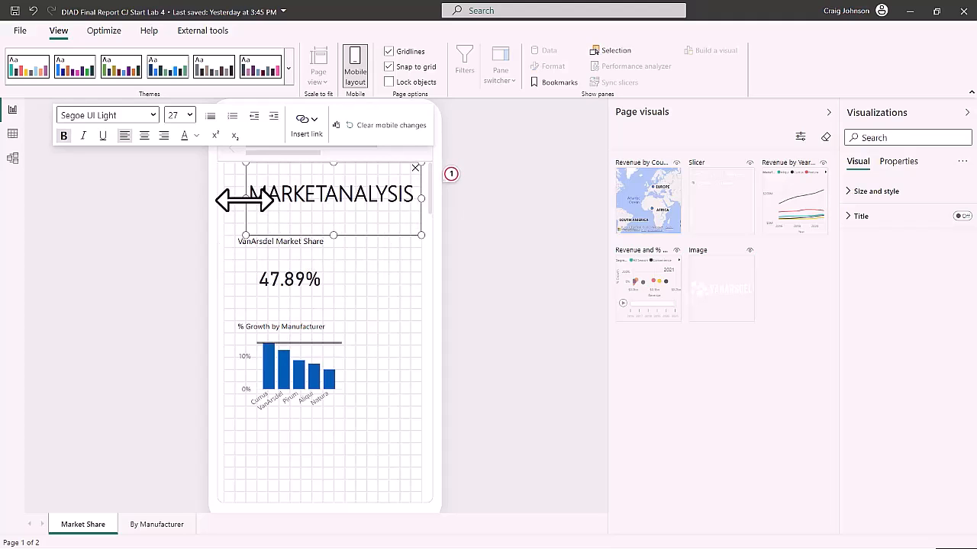
drag(243, 195, 221, 196)
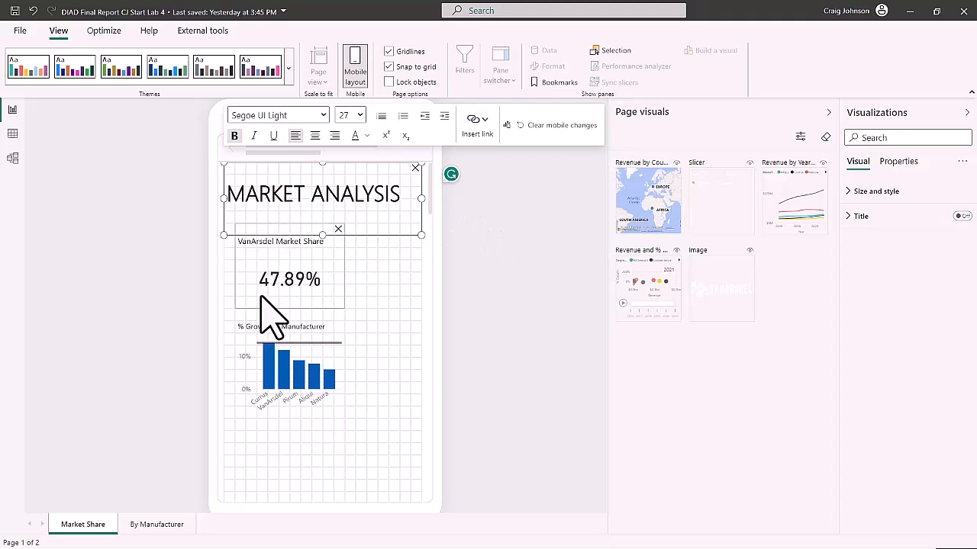
Align the VanArsdel Market Share card and the % Growth by Manufacturer chart with the canvas's left edge, slightly lower beneath the title
click(309, 263)
click(315, 387)
drag(316, 387, 302, 412)
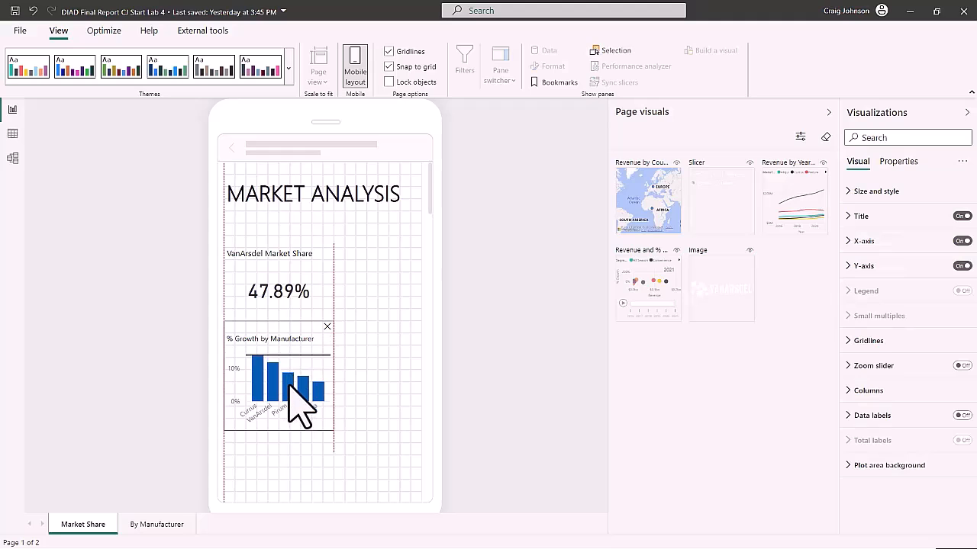
Add the Revenue by Year and Manufacturer chart and the Revenue by Country map below the % Growth by Manufacturer chart, nearly canvas-wide
scroll(376, 425, down, 1)
scroll(364, 404, down, 2)
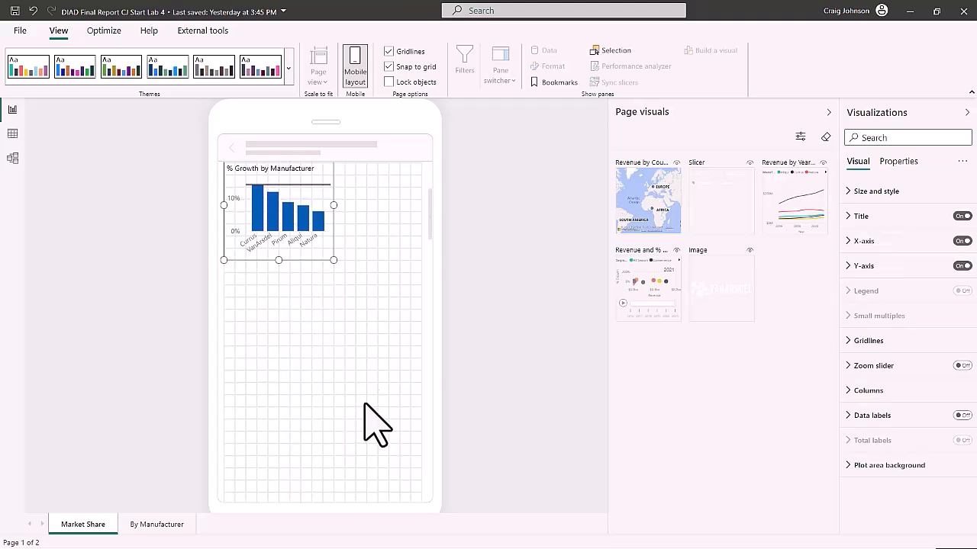
scroll(389, 292, down, 1)
scroll(402, 312, up, 1)
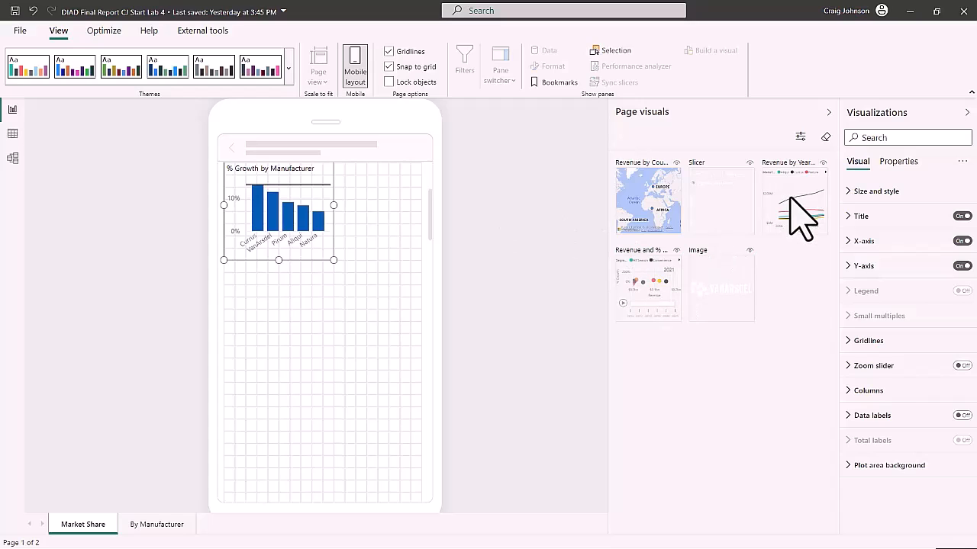
drag(790, 197, 412, 357)
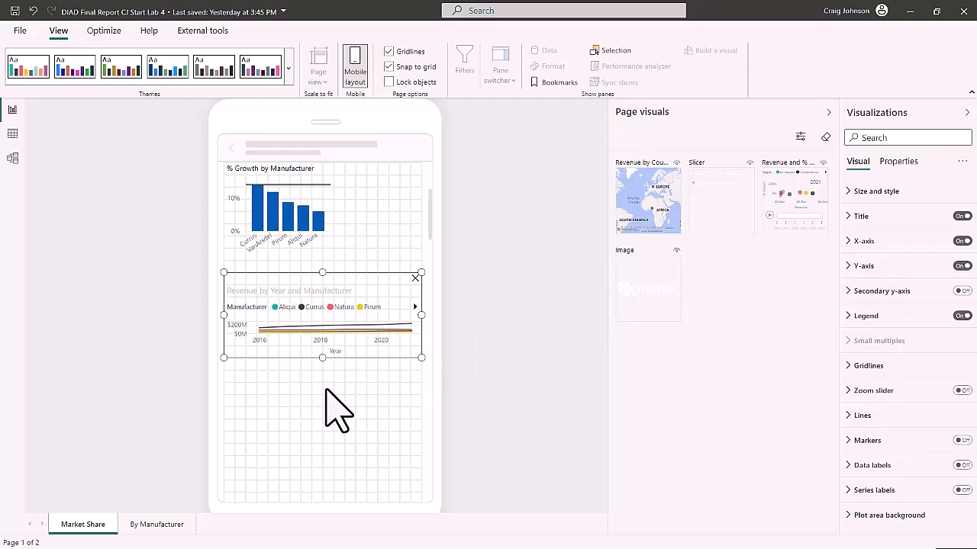
scroll(329, 391, down, 2)
drag(639, 192, 412, 455)
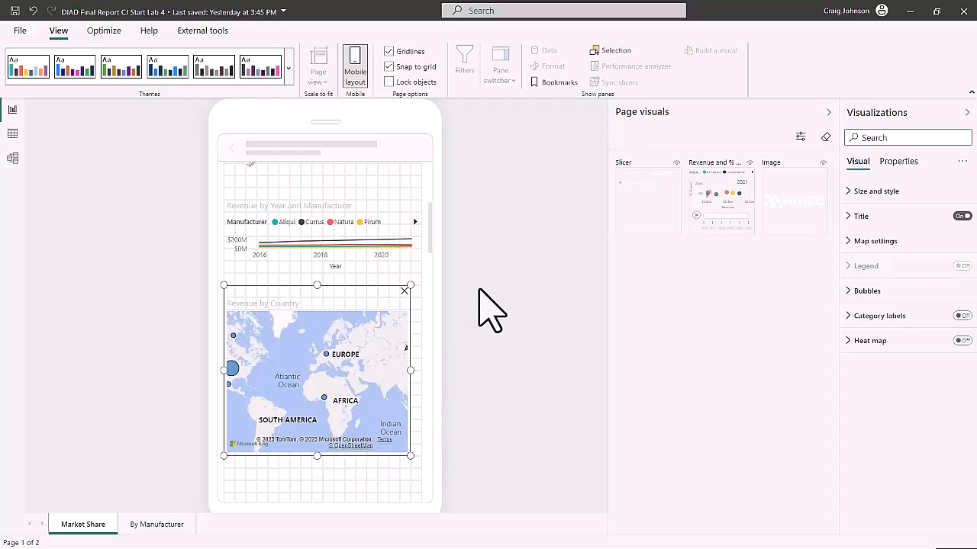
Save the report and return from the mobile layout to the regular page view
scroll(348, 316, up, 5)
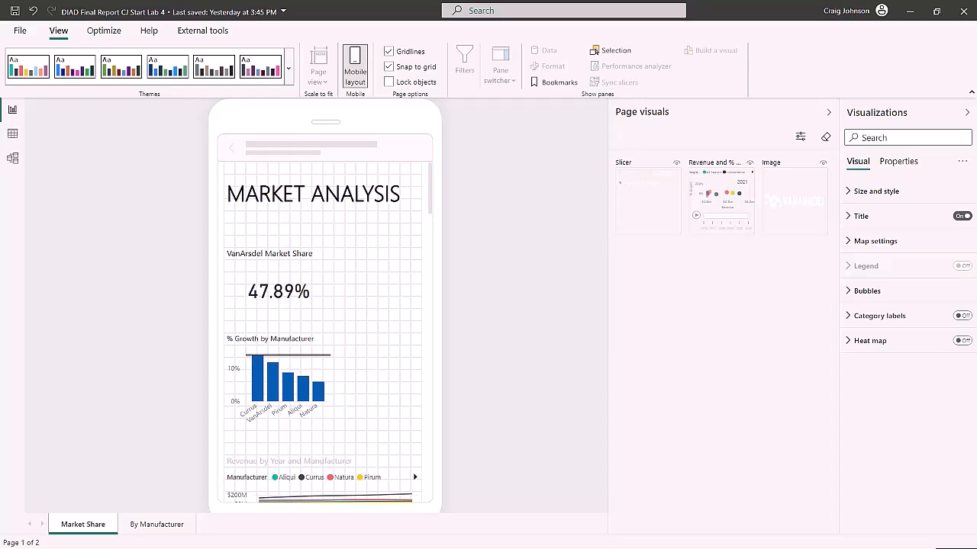
click(18, 31)
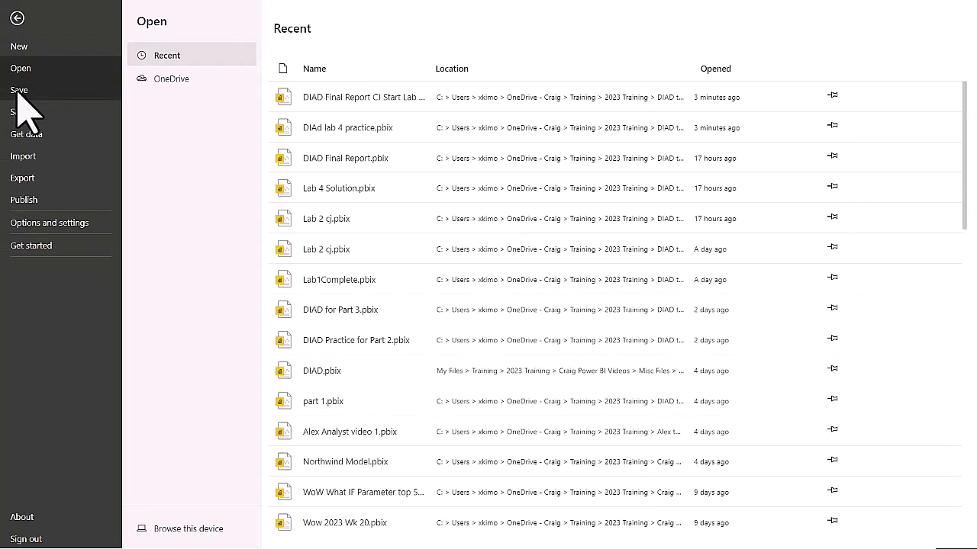
click(19, 92)
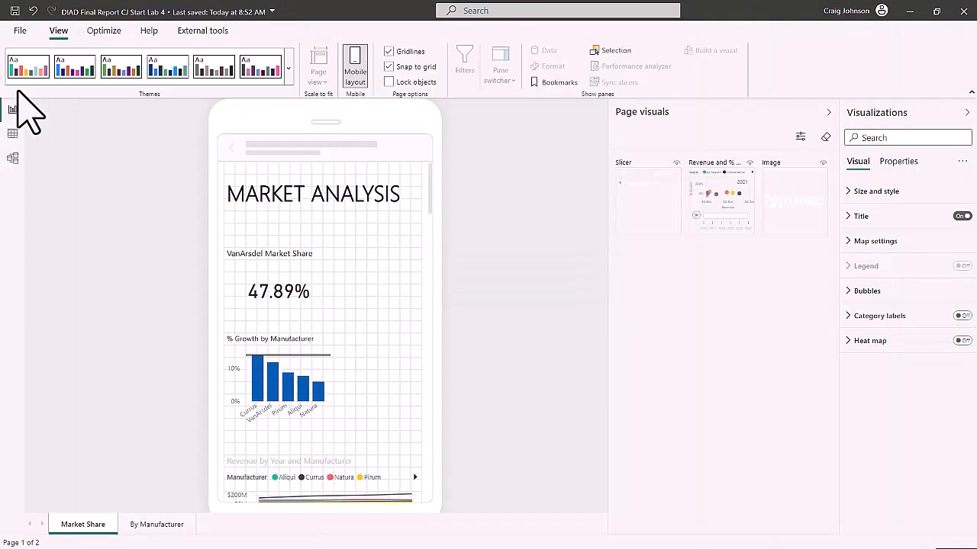
click(357, 74)
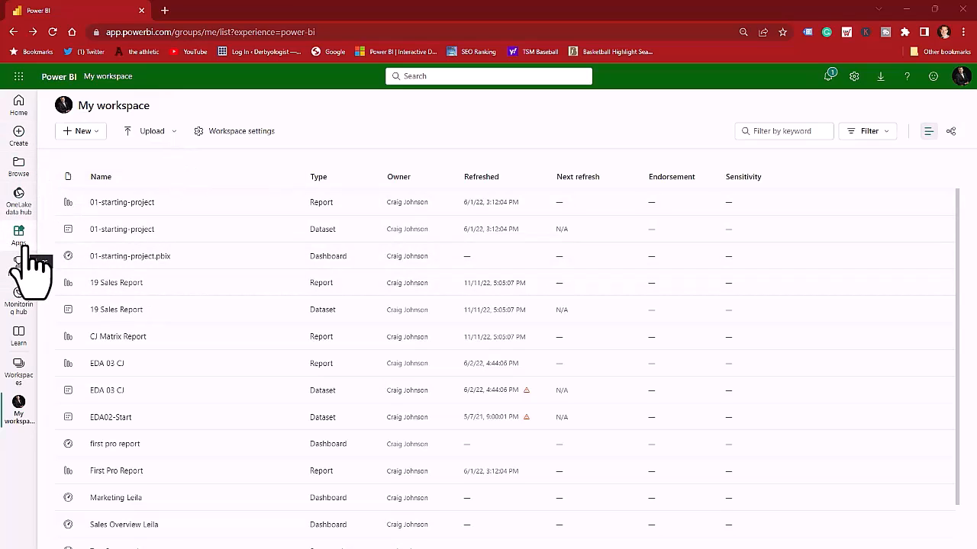
In the Power BI service, create a workspace named DIAD with VanArsdel_Logo as the workspace image
click(25, 370)
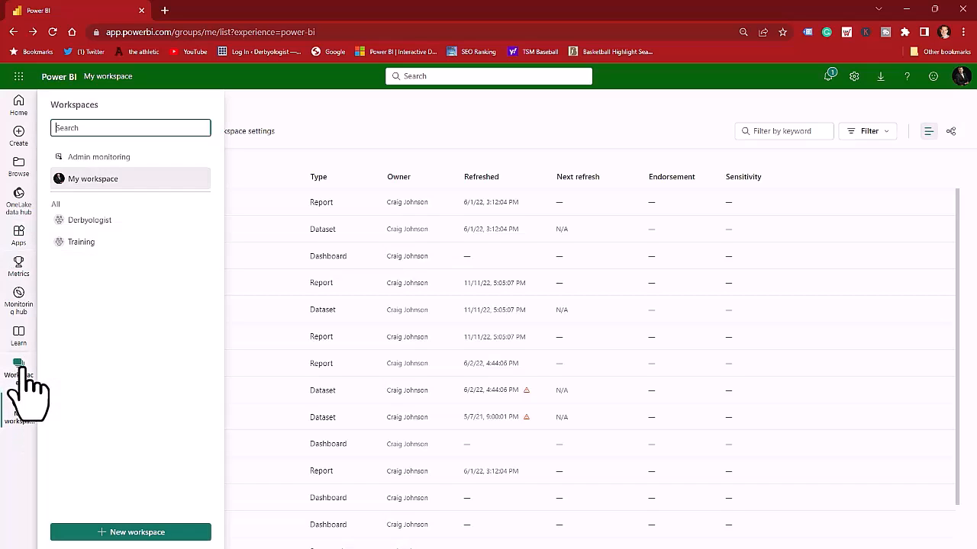
click(131, 533)
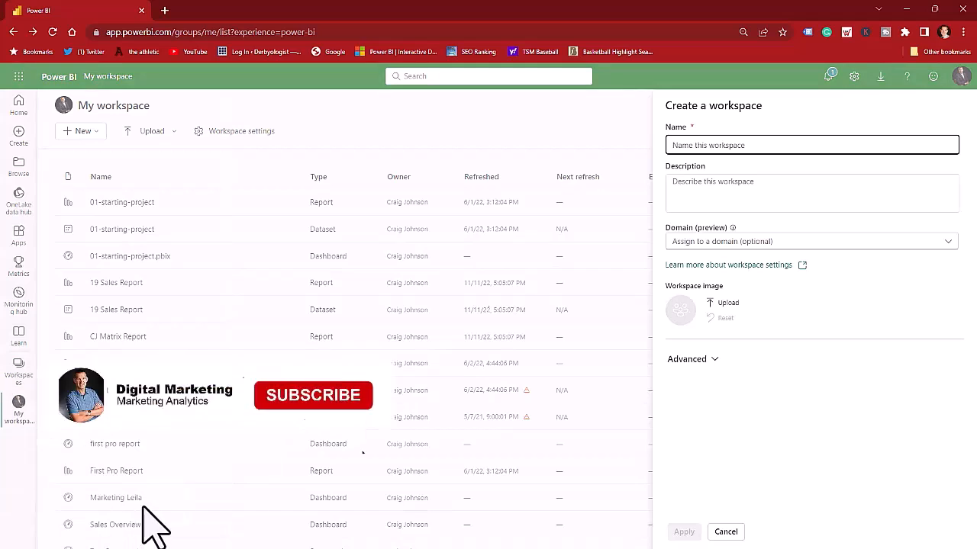
text(DIAD)
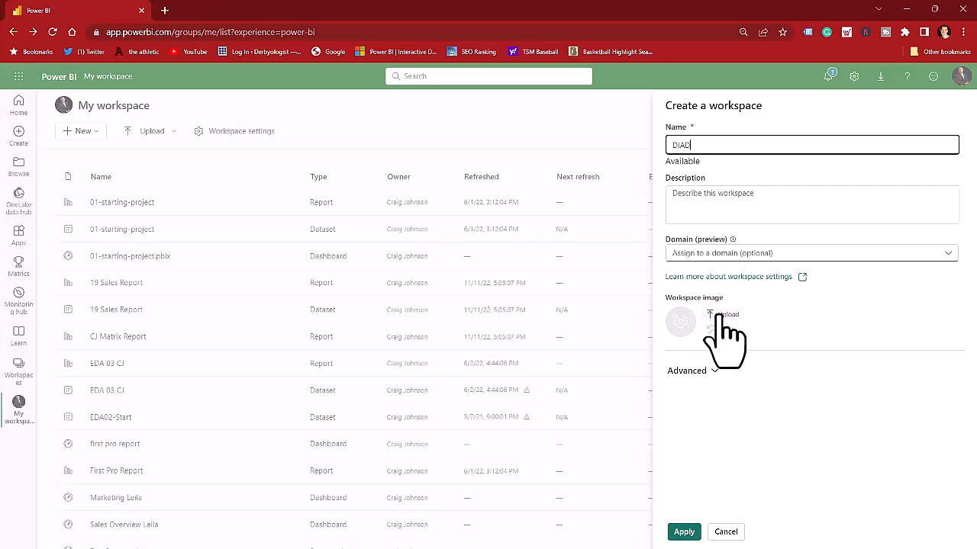
click(719, 314)
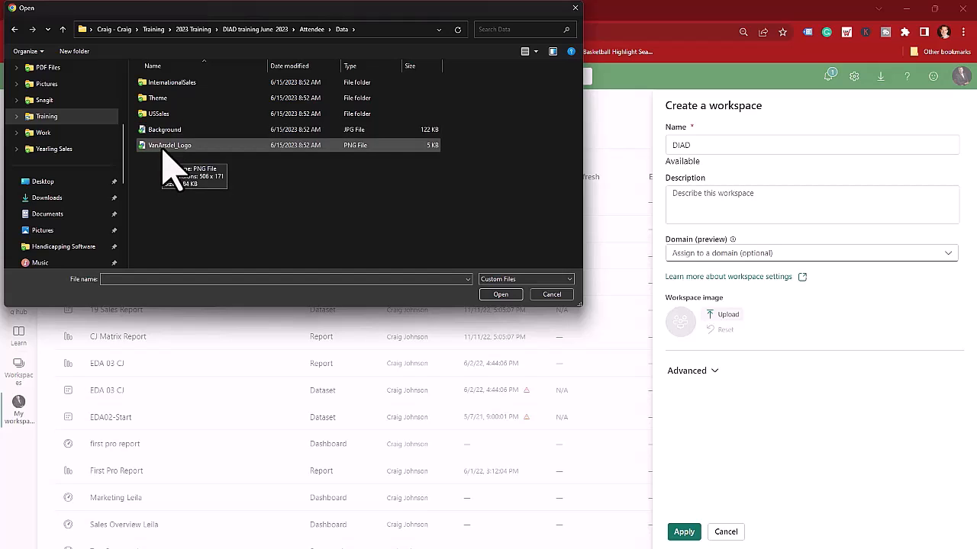
click(164, 150)
click(500, 294)
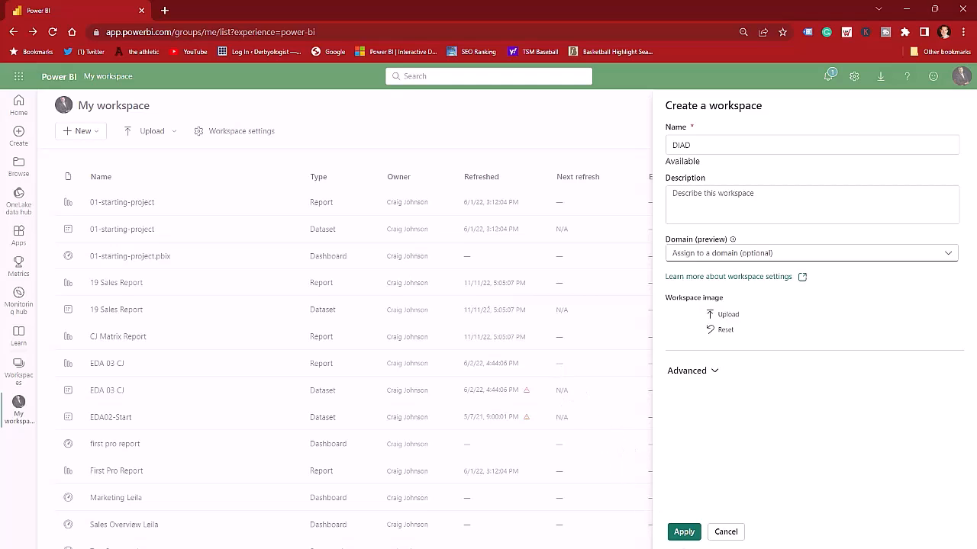
click(679, 532)
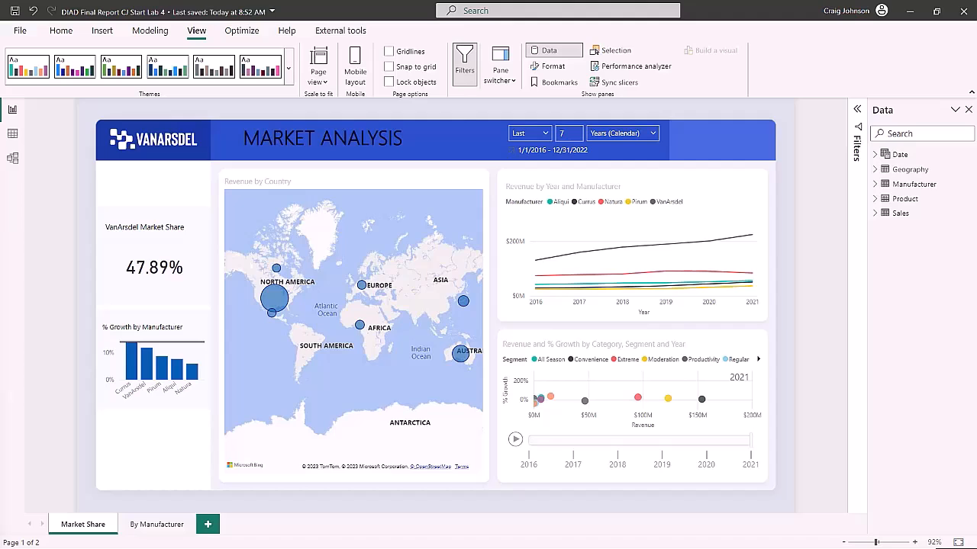
In Power BI Desktop, save the Lab 4 report and publish it to the DIAD workspace
click(58, 33)
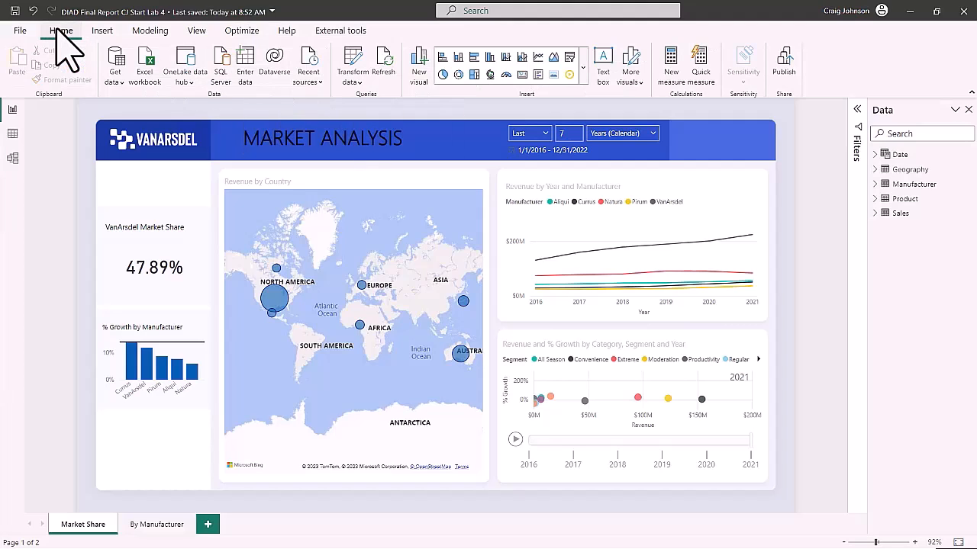
click(785, 58)
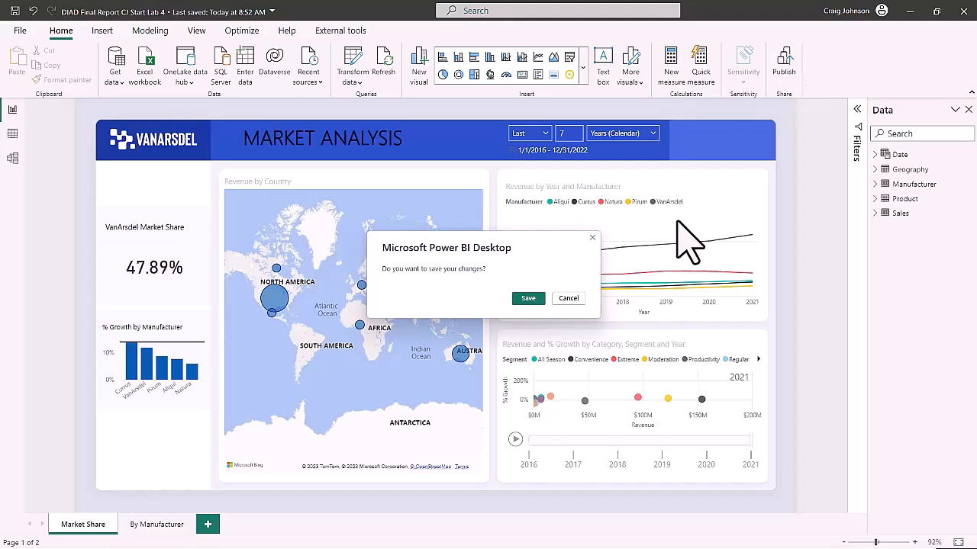
click(526, 299)
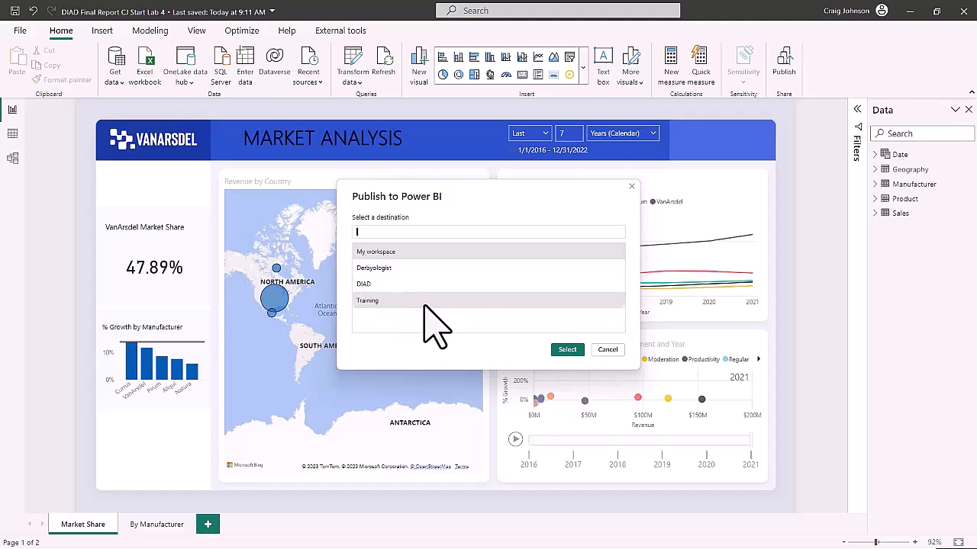
click(363, 284)
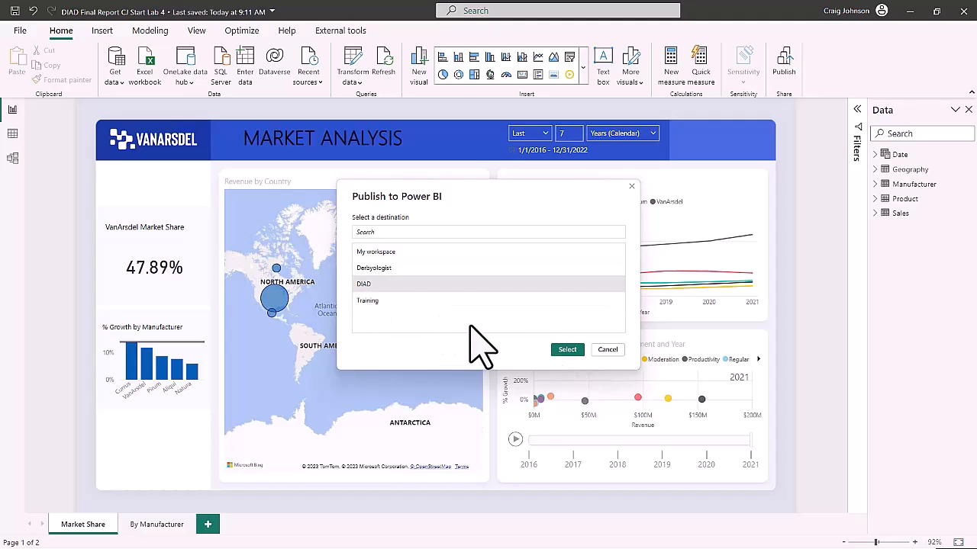
click(569, 351)
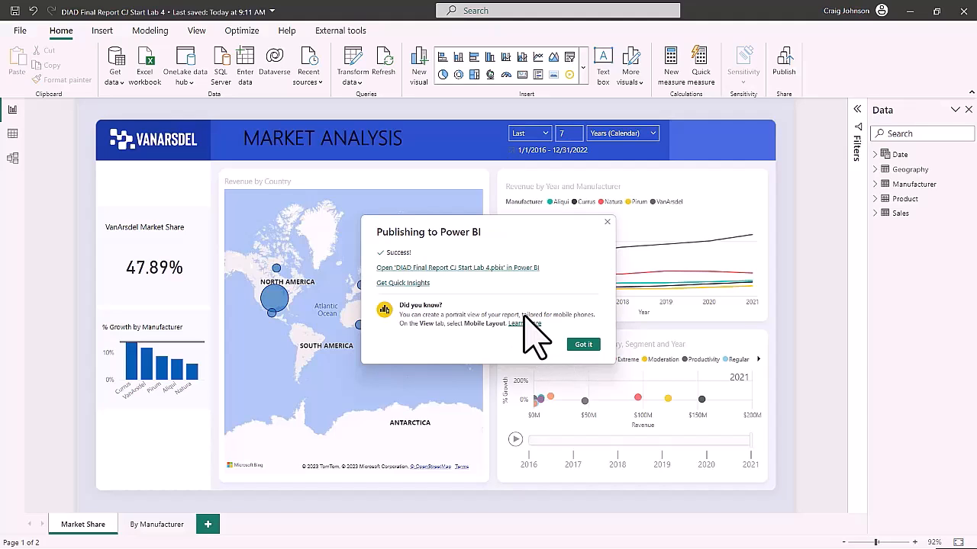
click(583, 345)
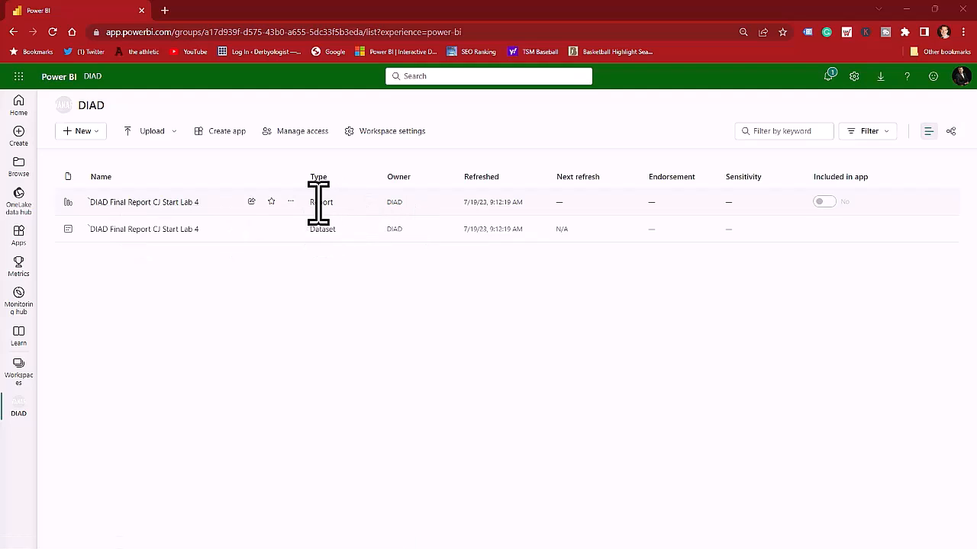
In the Power BI service, open the published DIAD Final Report CJ Start Lab 4 report and drill the Revenue by Country map into Australia
click(129, 202)
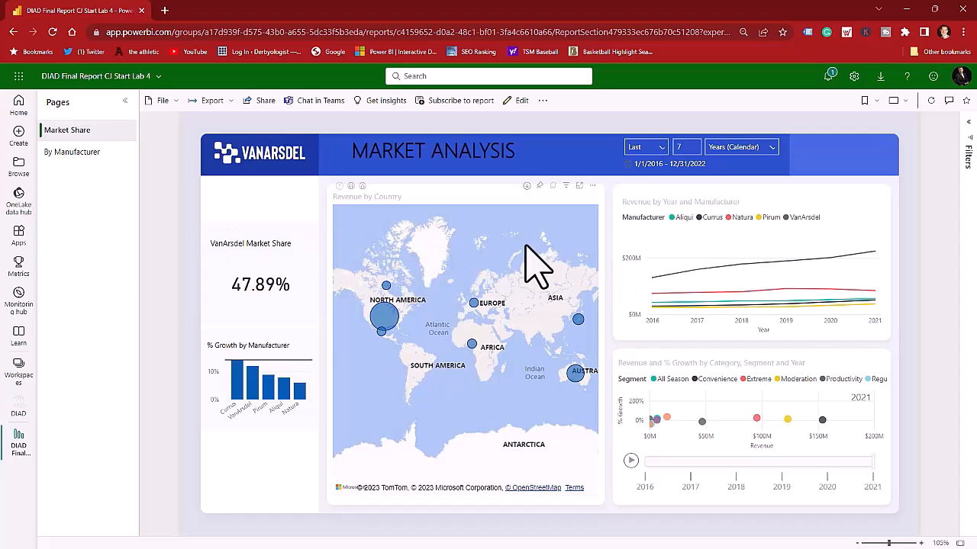
click(526, 186)
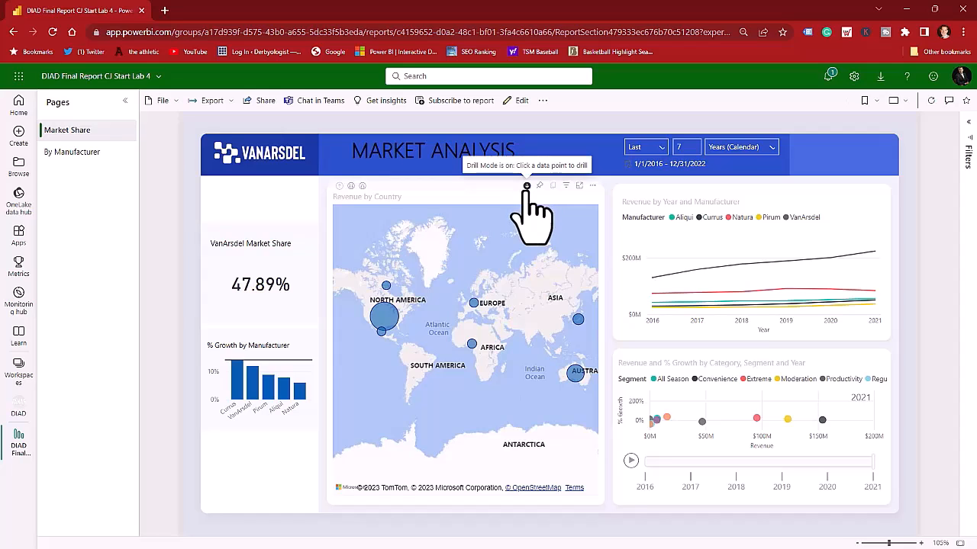
mouse_move(577, 380)
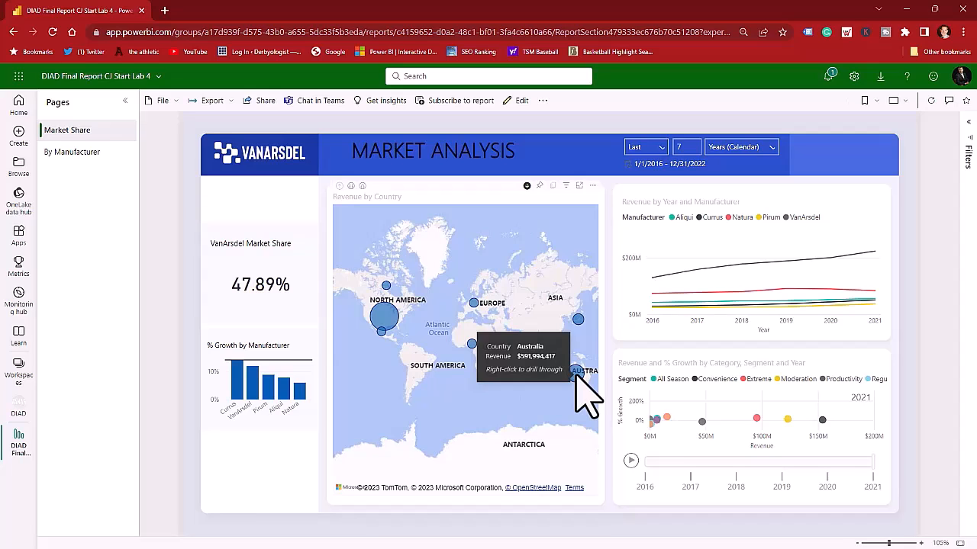
click(576, 377)
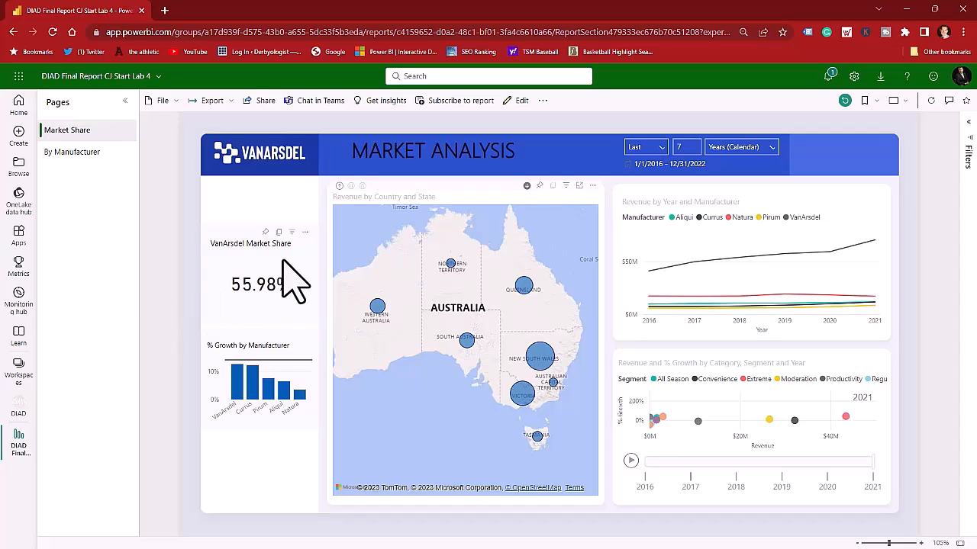
Pin the VanArsdel Market Share card to a new dashboard named DIAD and dismiss the notification
click(265, 232)
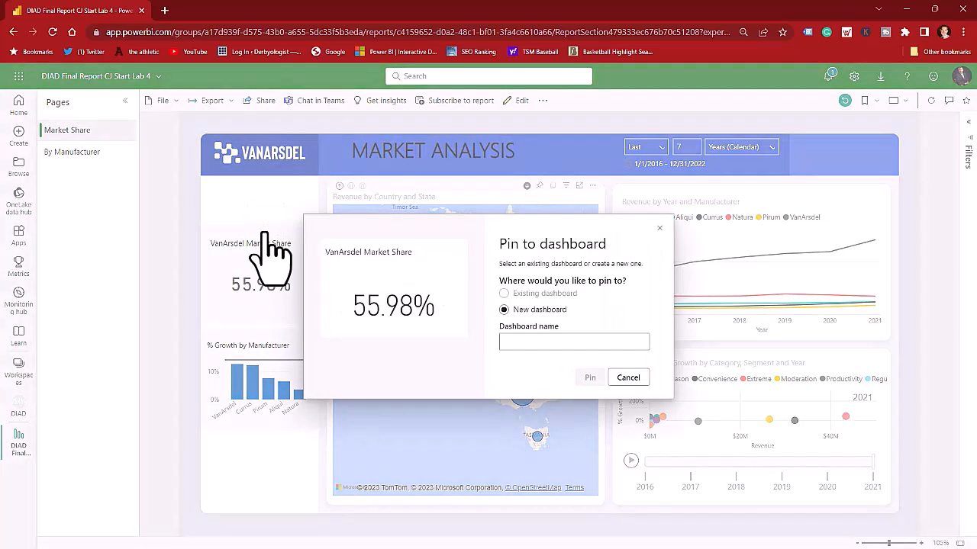
click(534, 347)
text(DIAD)
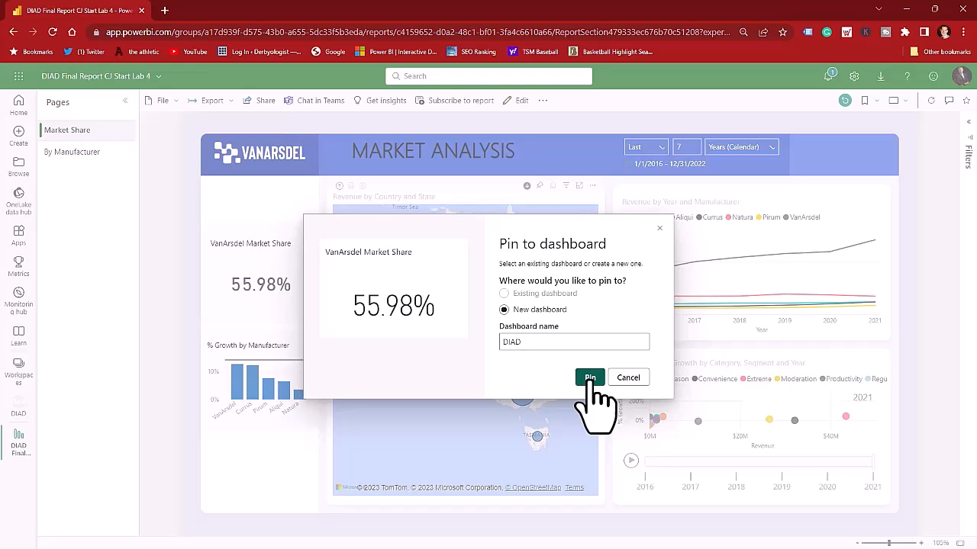
click(589, 377)
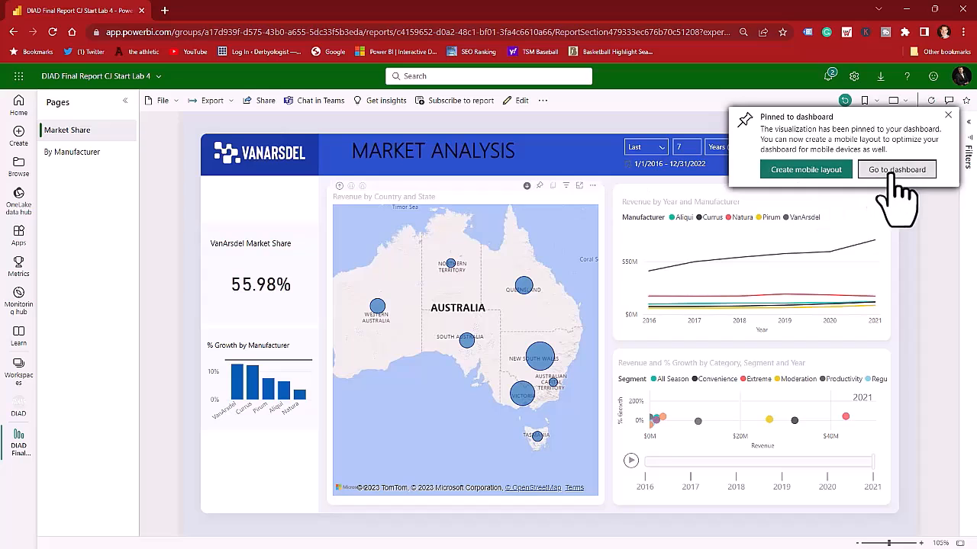
click(947, 118)
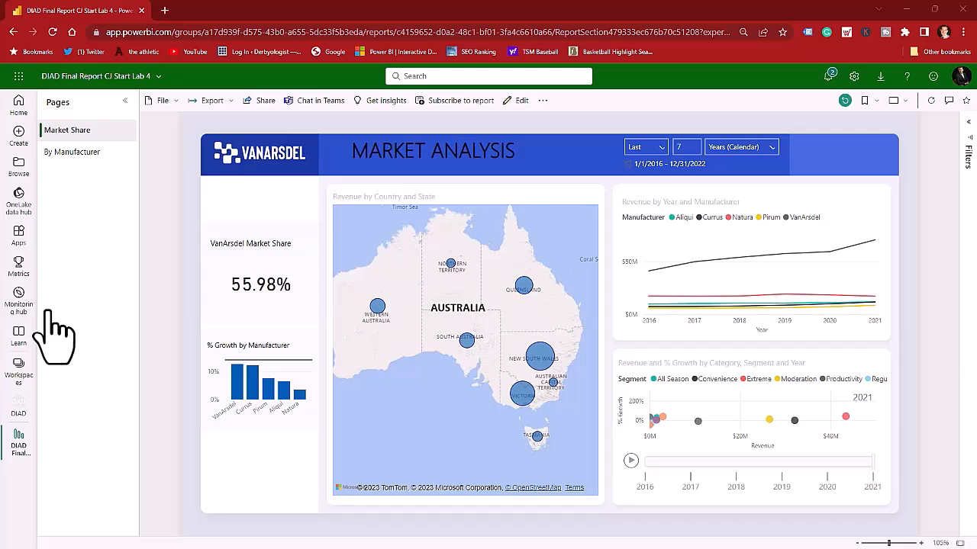
Open the DIAD dashboard from the DIAD workspace to check the pinned market share tile
click(21, 379)
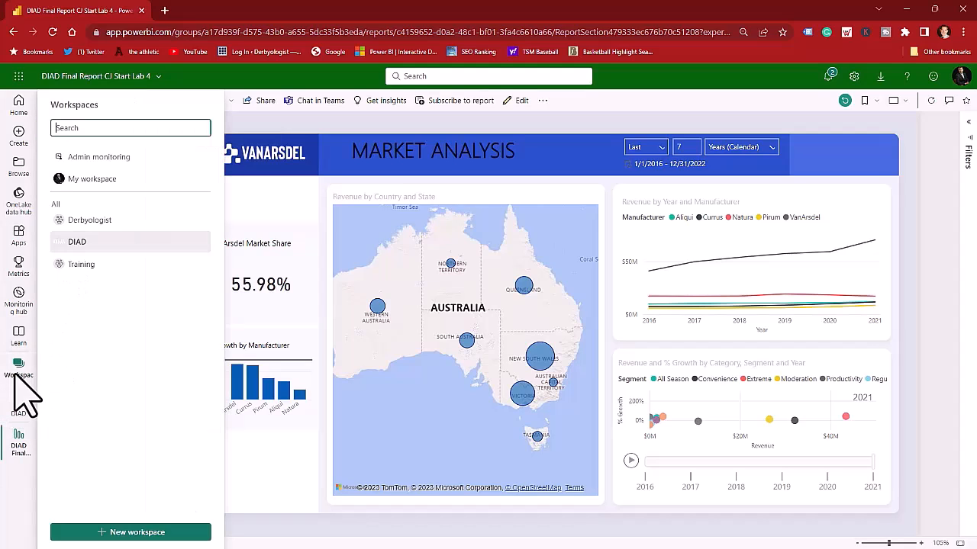
click(79, 245)
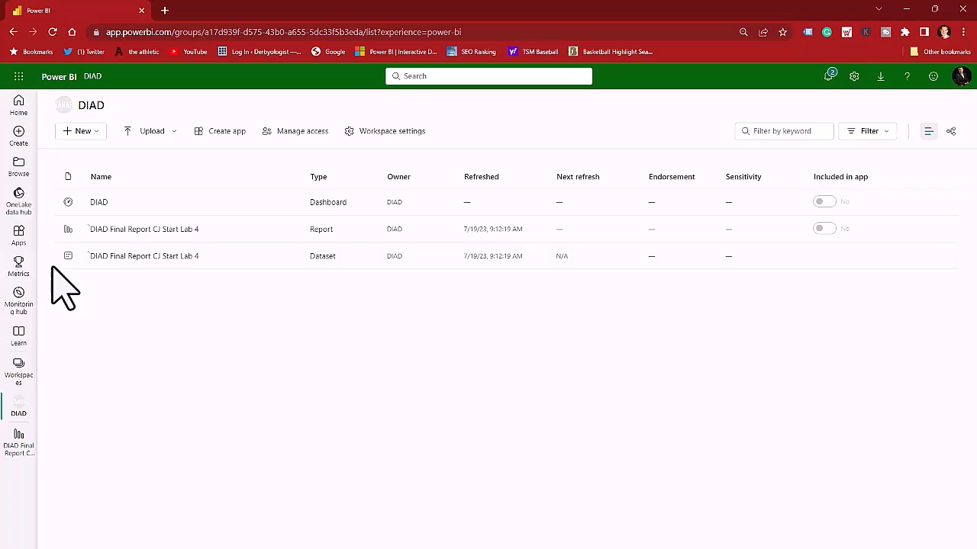
click(95, 201)
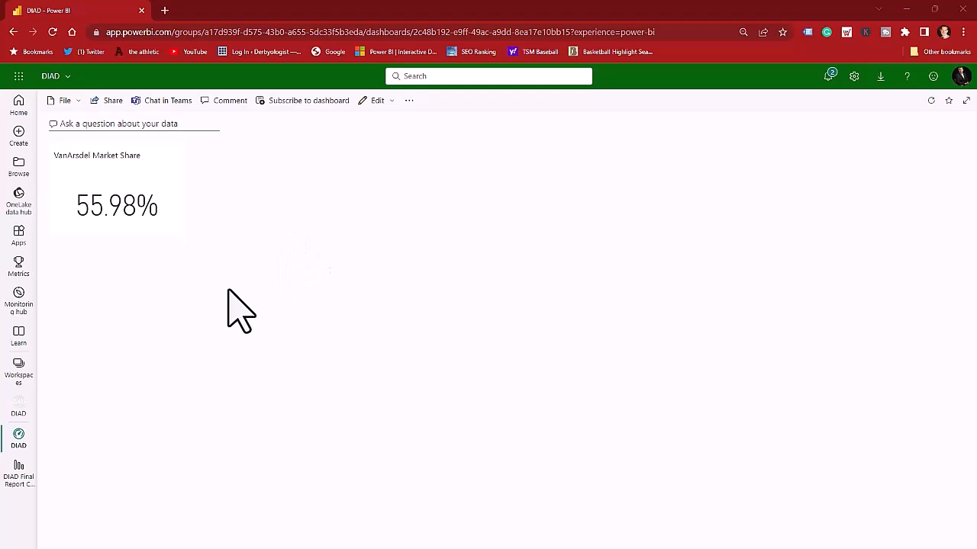
Reopen the DIAD Final Report CJ Start Lab 4 report and pin the % Growth by Manufacturer chart to the existing DIAD dashboard
click(22, 412)
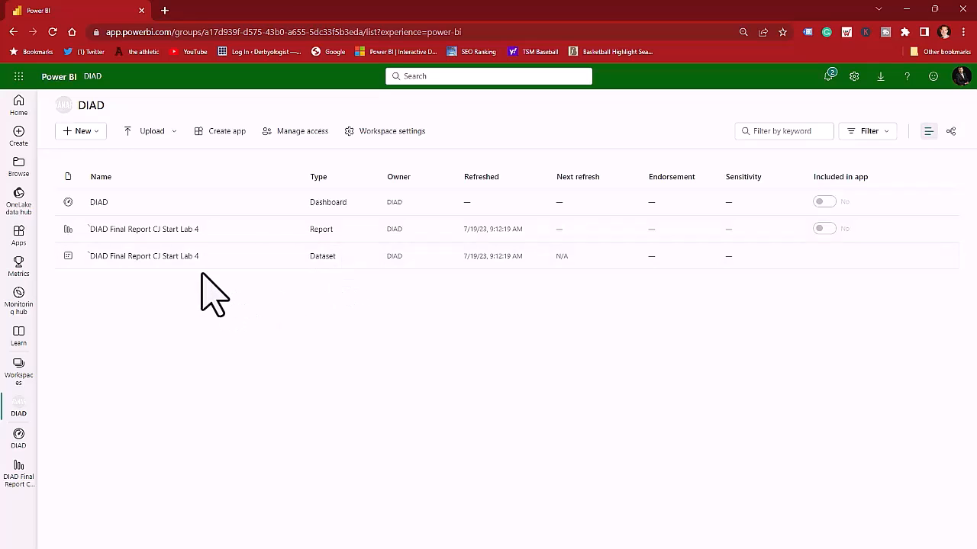
click(130, 230)
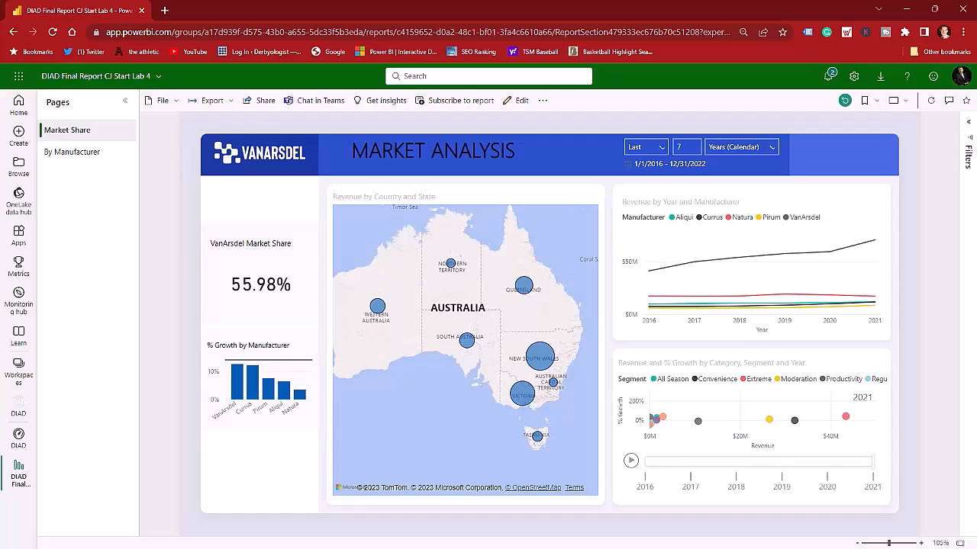
mouse_move(309, 341)
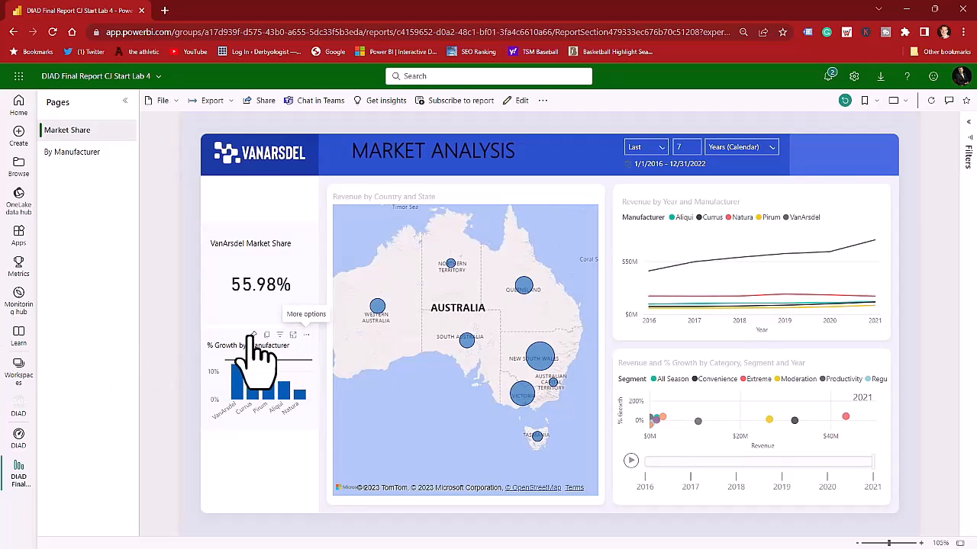
click(254, 336)
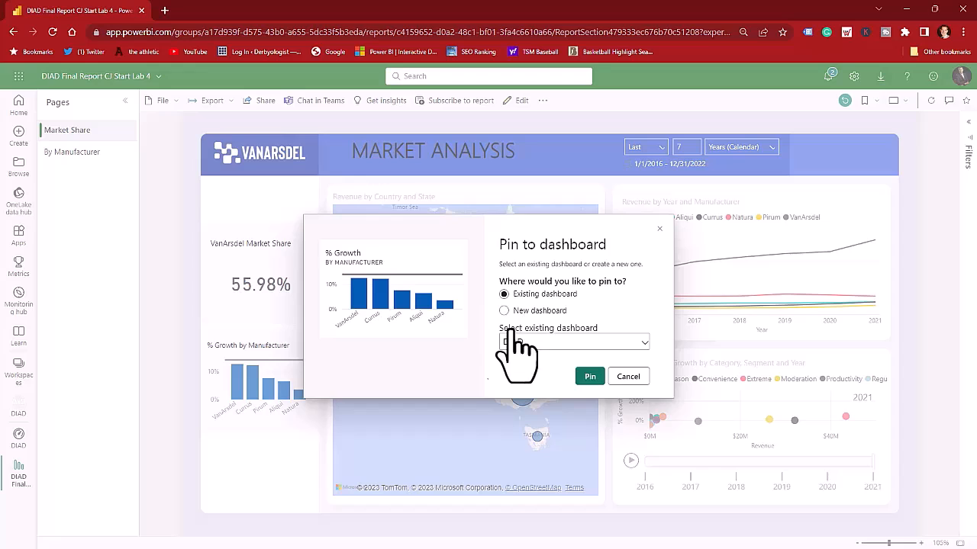
click(613, 345)
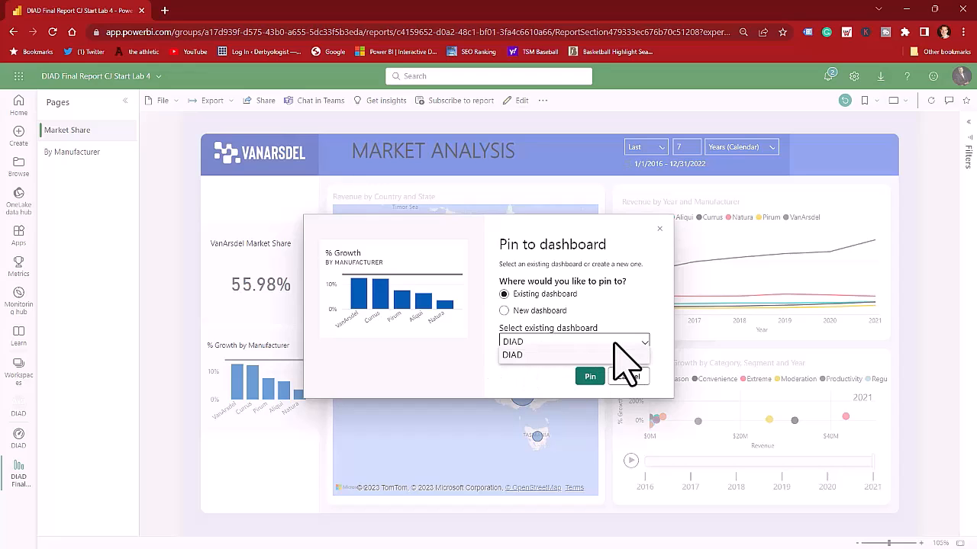
click(484, 379)
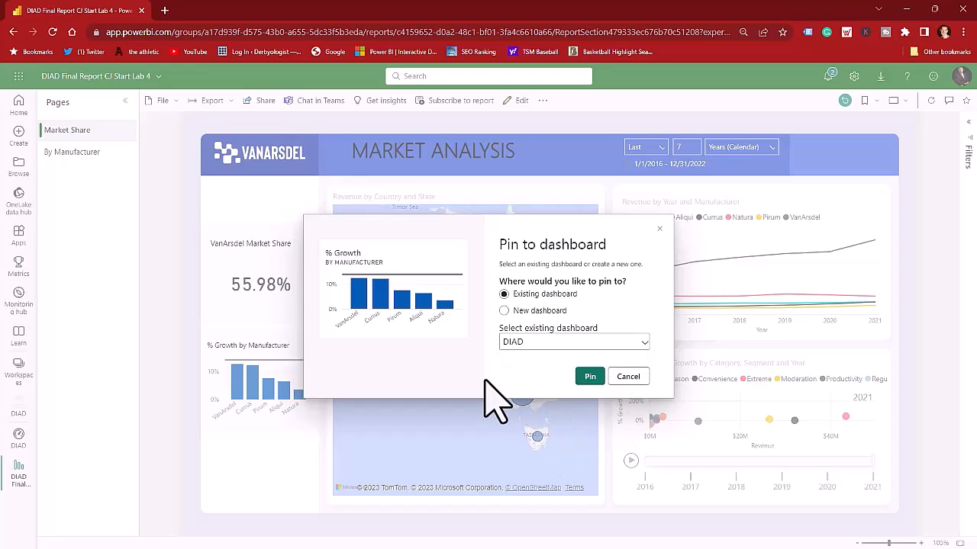
click(590, 376)
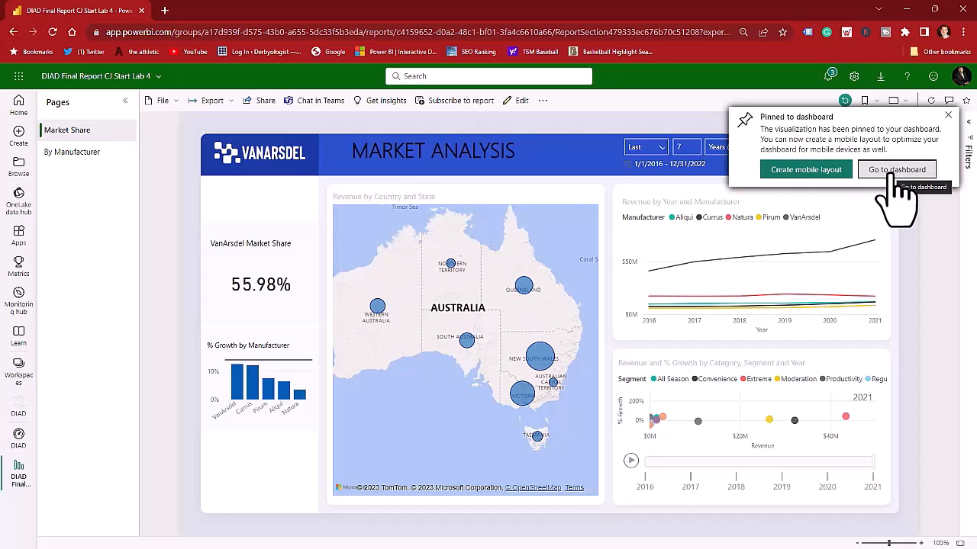
click(948, 115)
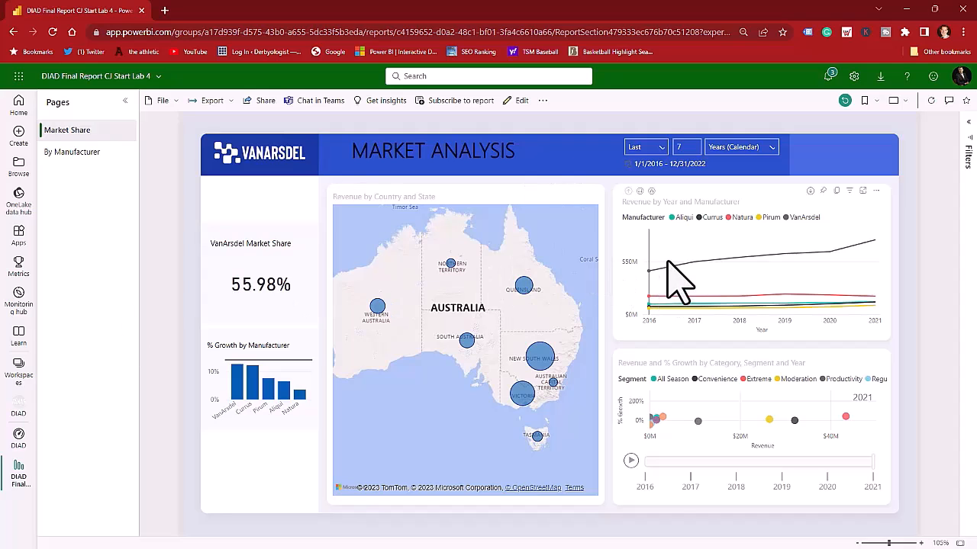
Pin the Revenue by Year and Manufacturer line chart to the existing DIAD dashboard
mouse_move(666, 262)
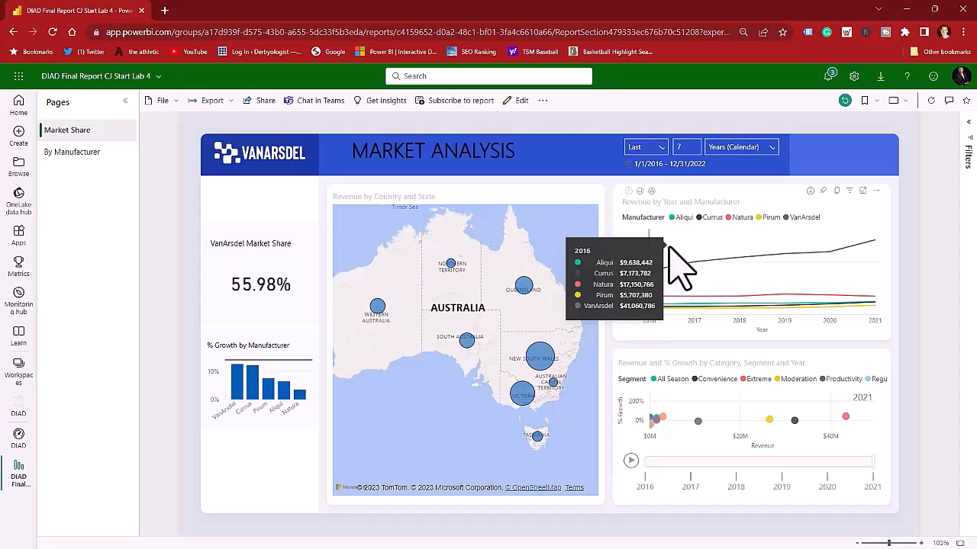
click(823, 192)
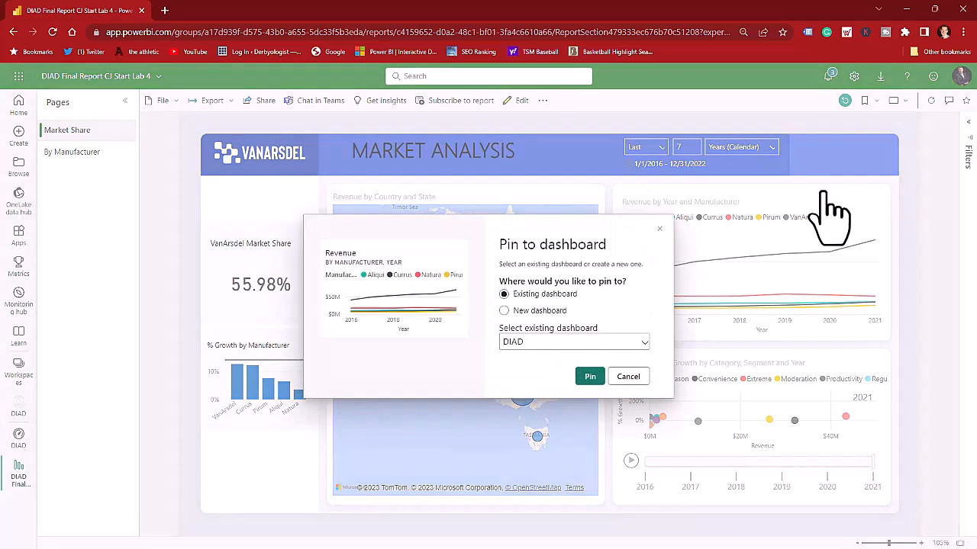
click(589, 376)
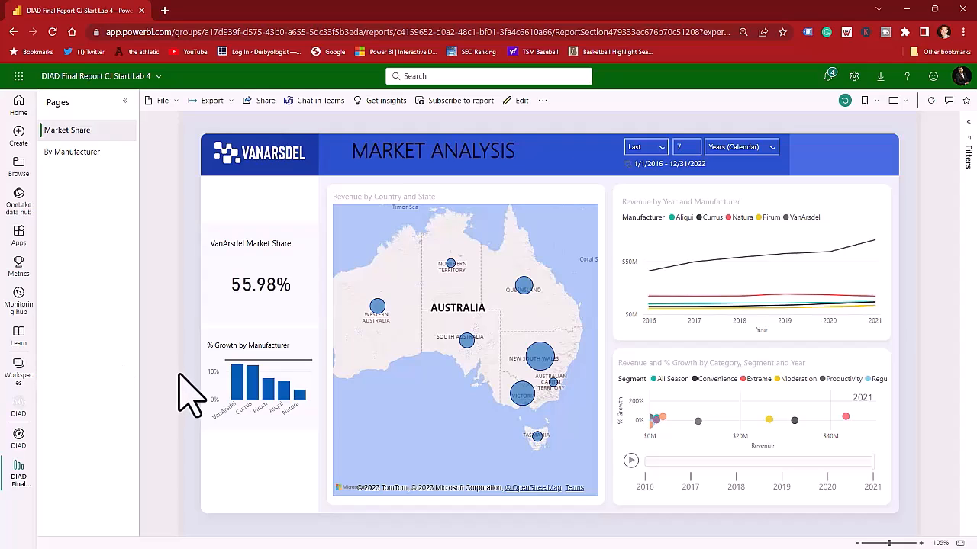
Pin the Revenue and PY Sales gauge from the By Manufacturer page to the existing DIAD dashboard
click(76, 153)
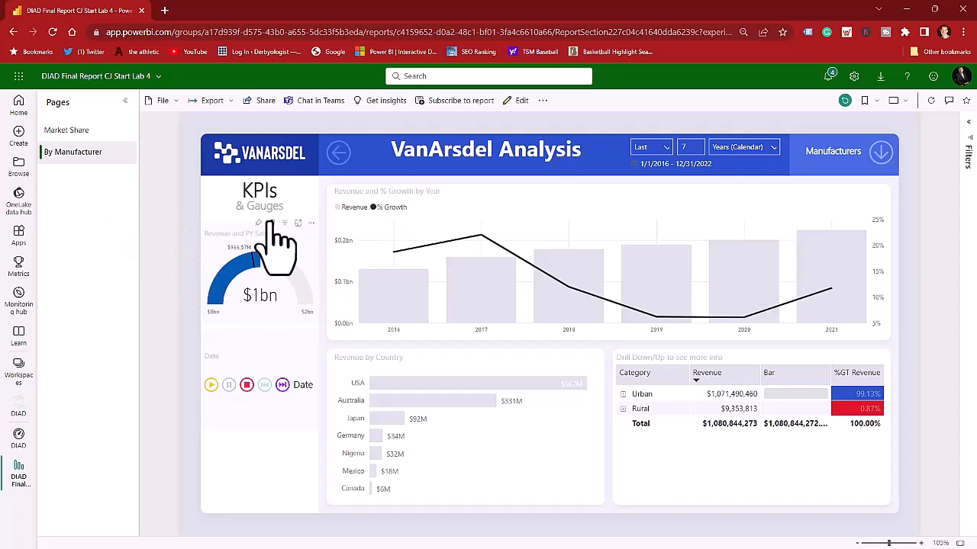
click(261, 225)
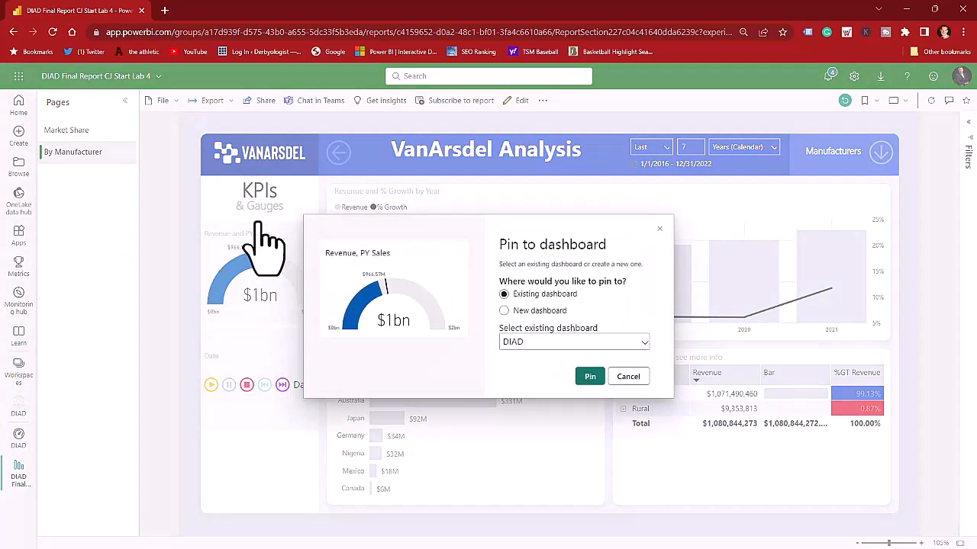
click(590, 378)
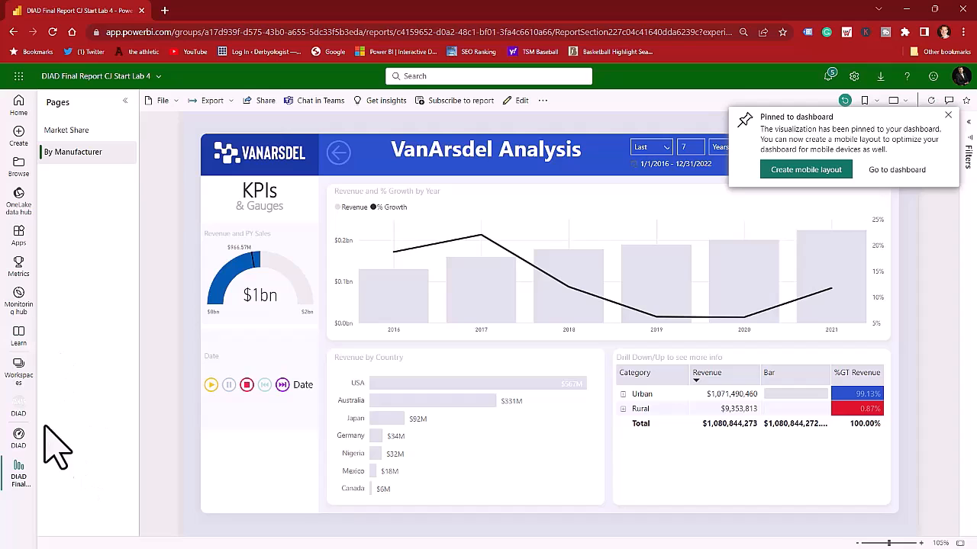
Open the DIAD dashboard from its workspace, move the % Growth tile down to the third column and shrink it to the smallest size
click(21, 415)
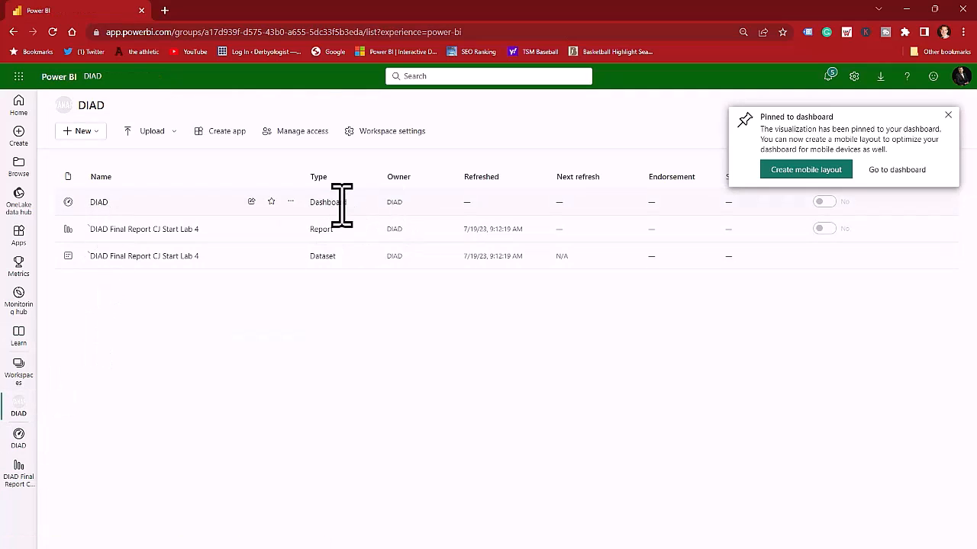
click(99, 204)
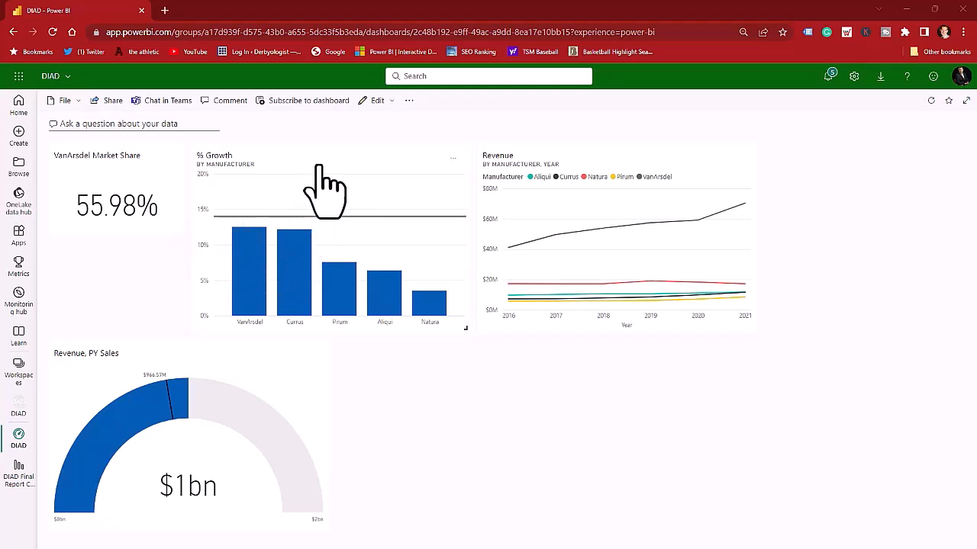
drag(317, 160, 658, 257)
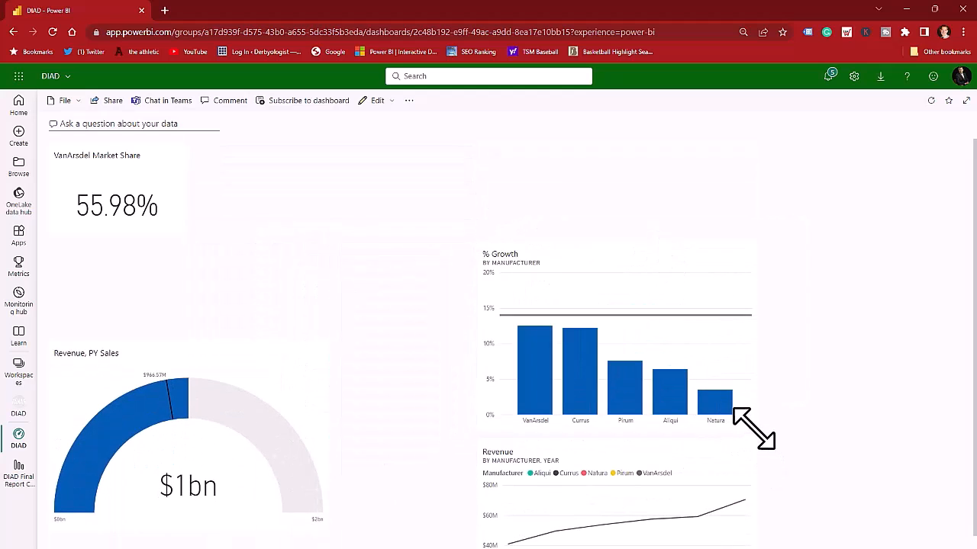
drag(745, 423, 682, 358)
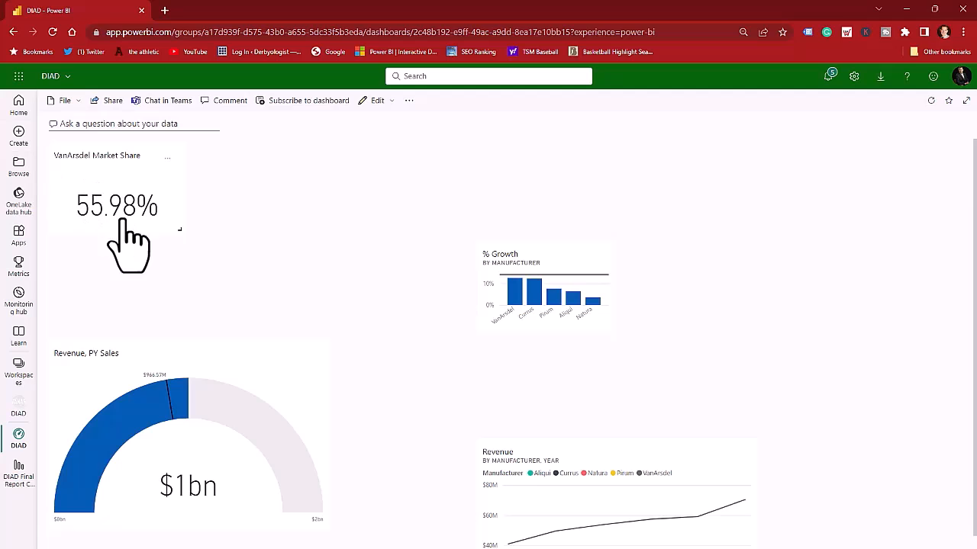
Try a larger VanArsdel Market Share tile, restore its size, and move the Revenue, PY Sales gauge directly beneath it
drag(181, 228, 277, 297)
drag(323, 329, 251, 298)
drag(238, 385, 248, 305)
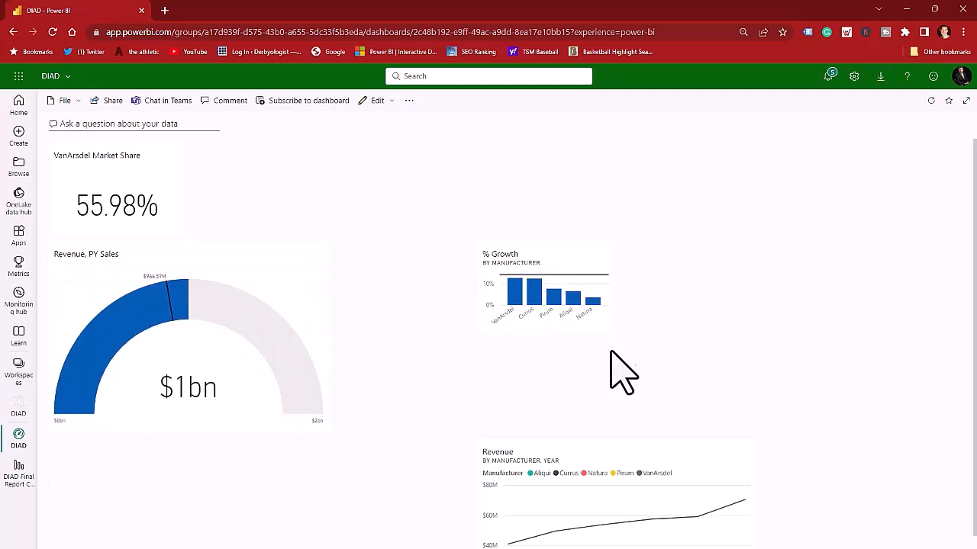
Enlarge the % Growth tile and place it beside the gauge, with the Revenue line chart tile directly below the gauge
drag(607, 329, 685, 419)
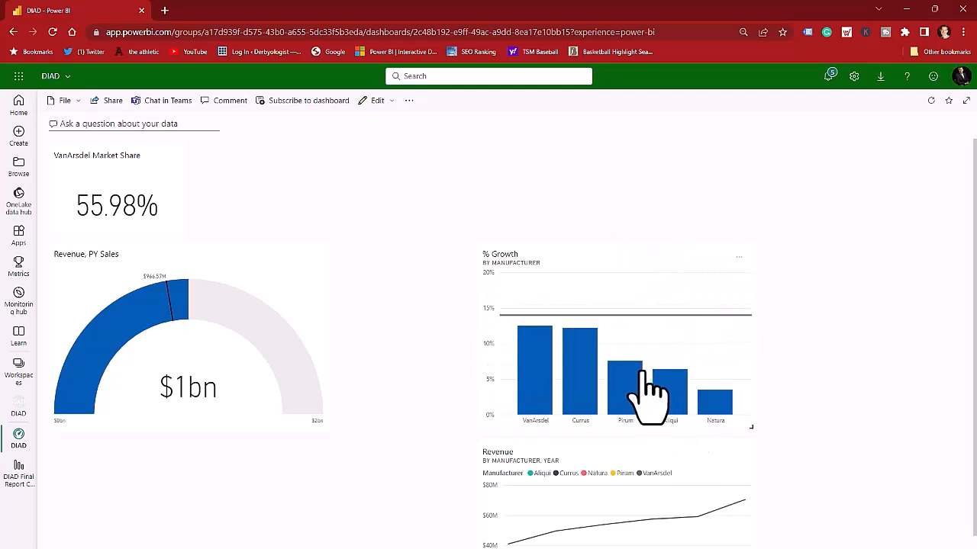
drag(610, 268, 497, 260)
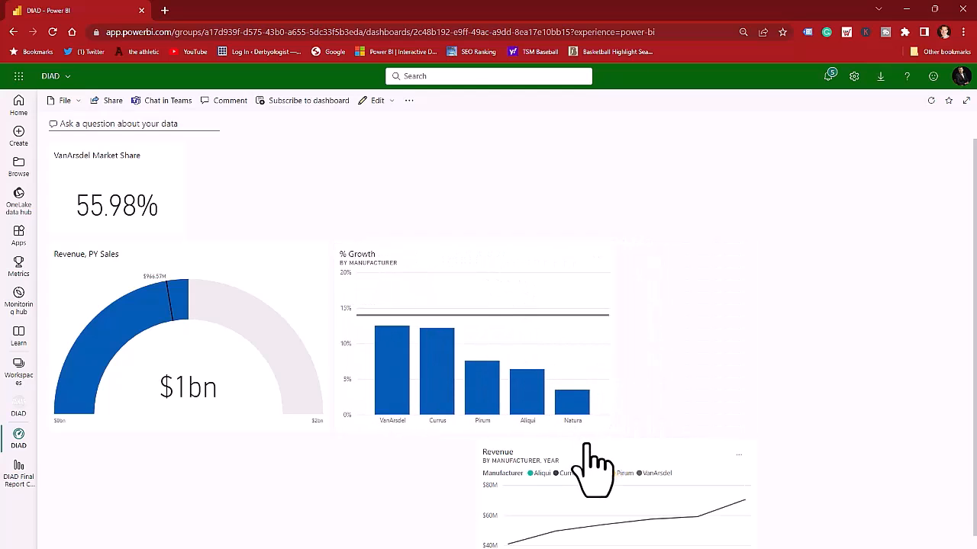
drag(654, 462, 124, 469)
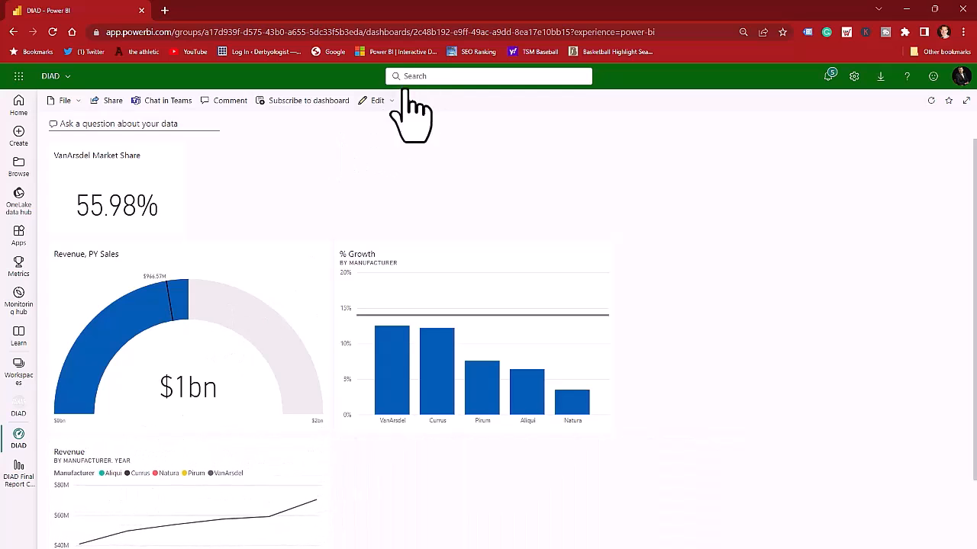
Add an image tile to the dashboard using the raw GitHub URL of Vanarsdel.png as its source
click(379, 101)
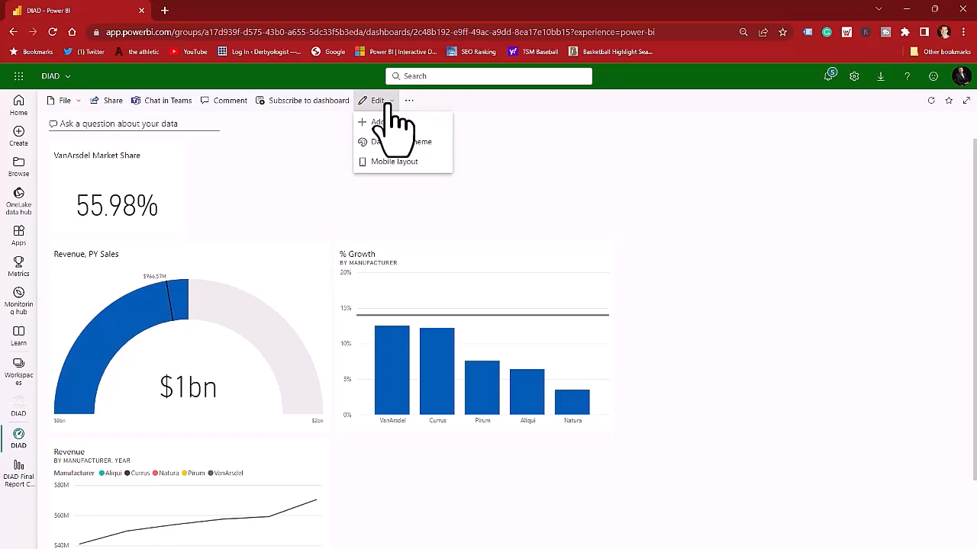
click(381, 122)
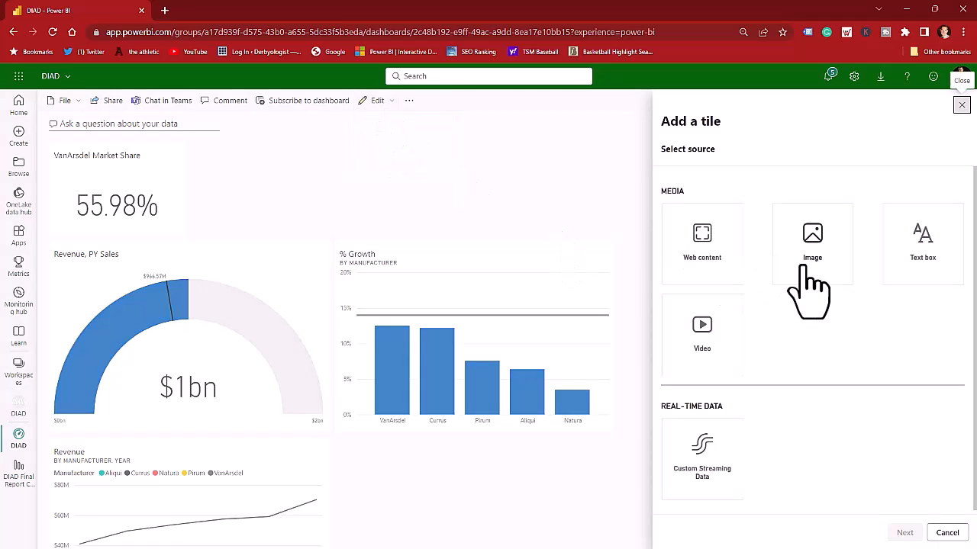
click(826, 275)
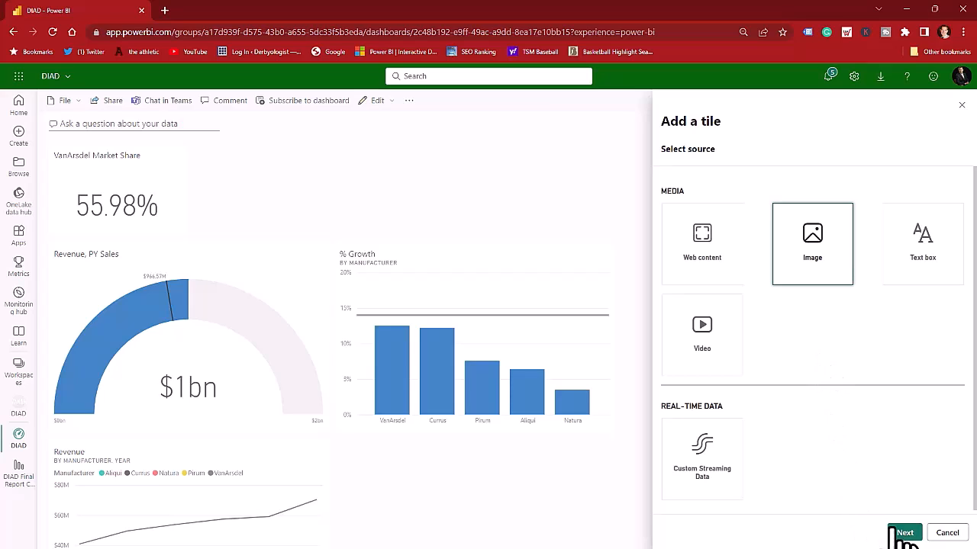
click(903, 532)
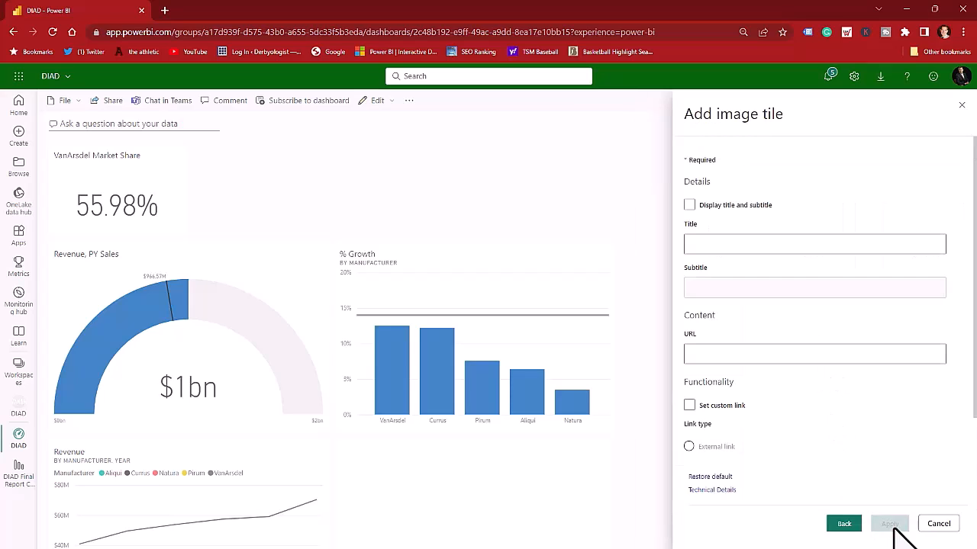
click(704, 353)
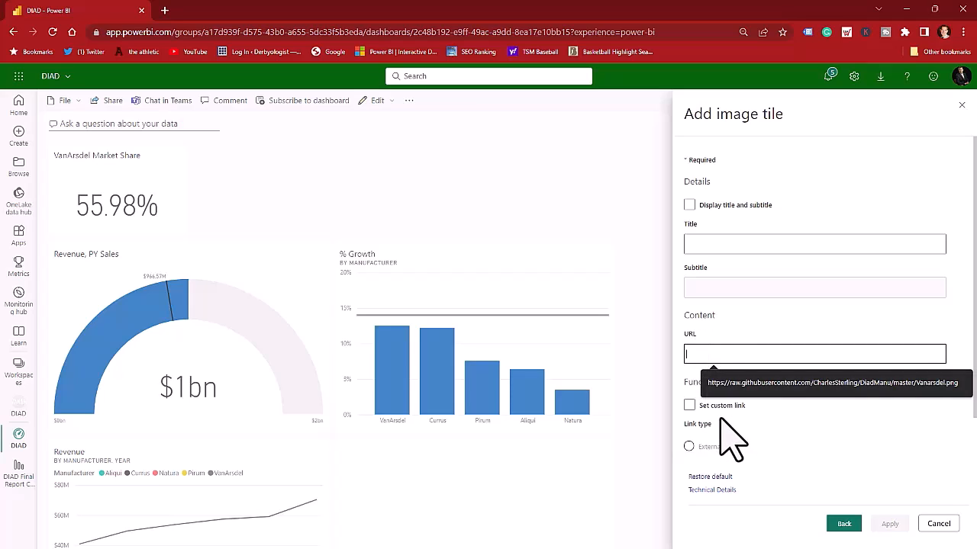
text(https://raw.githubusercontent.com/CharlesSterling/DiadManu/master/Vanarsdel.png)
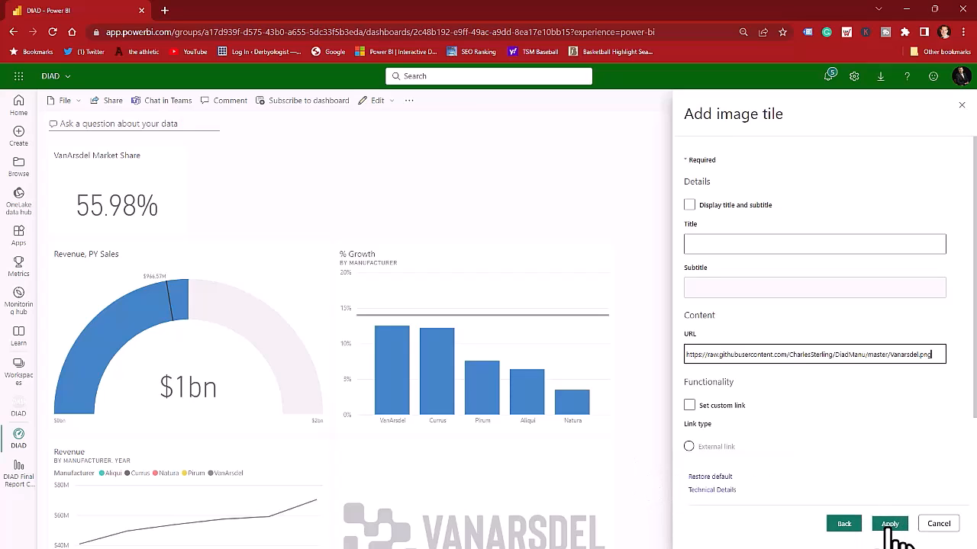
click(890, 525)
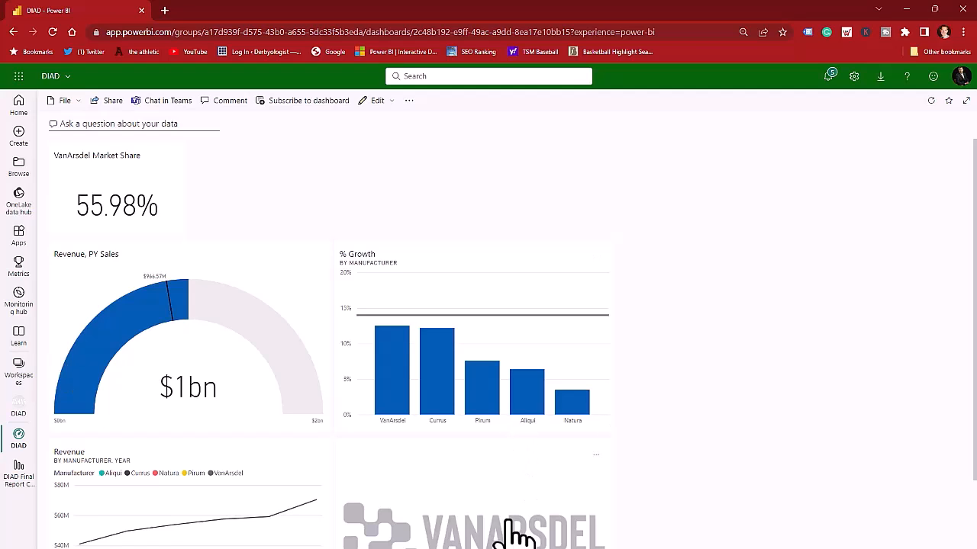
Place the logo tile at its smallest size in the dashboard's top-left slot, with VanArsdel Market Share and the Revenue, PY Sales gauge stacked directly below
drag(493, 431, 702, 174)
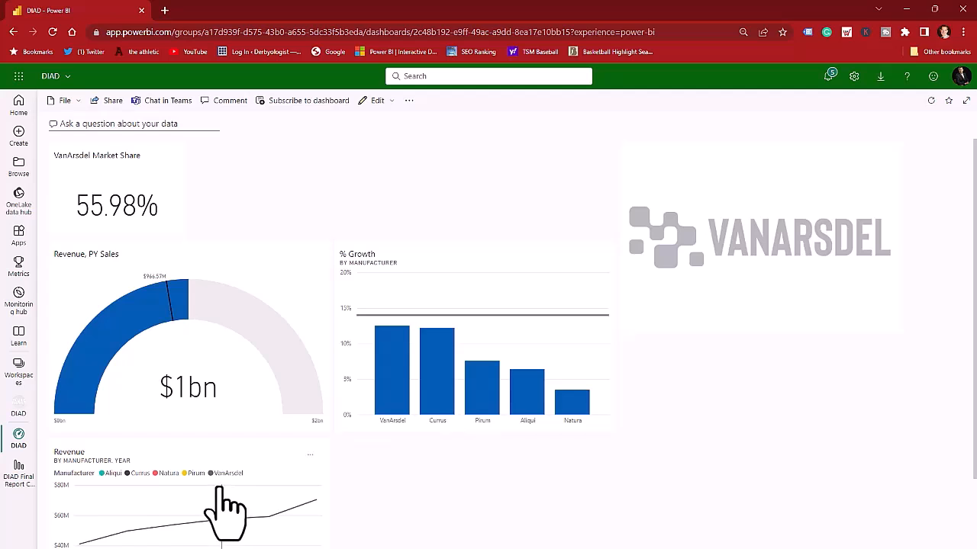
drag(177, 450, 385, 467)
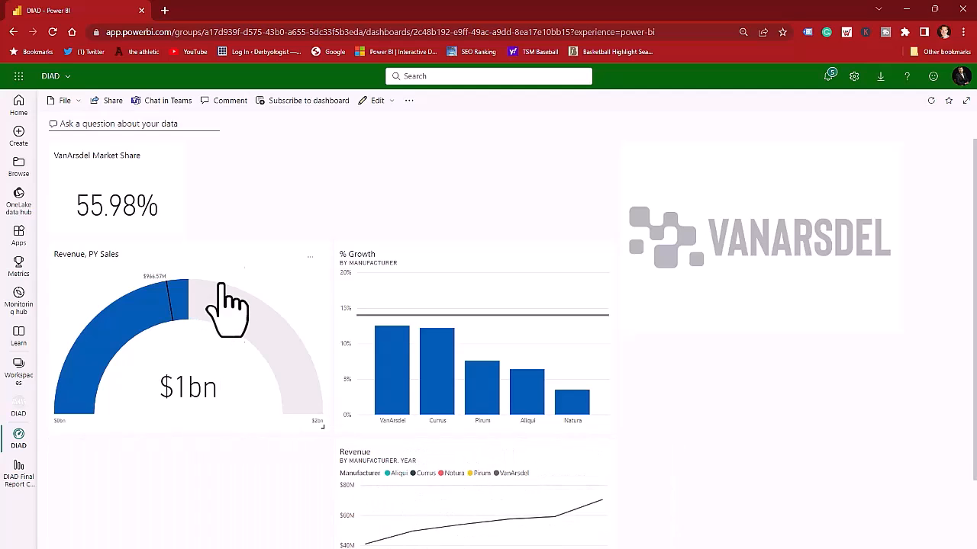
drag(251, 254, 250, 429)
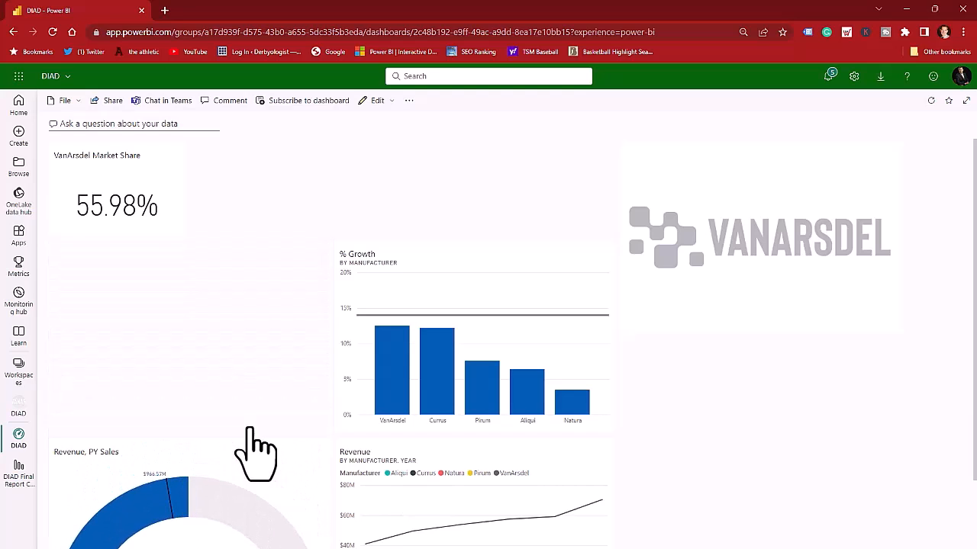
drag(157, 156, 170, 332)
drag(778, 185, 99, 183)
drag(322, 326, 234, 231)
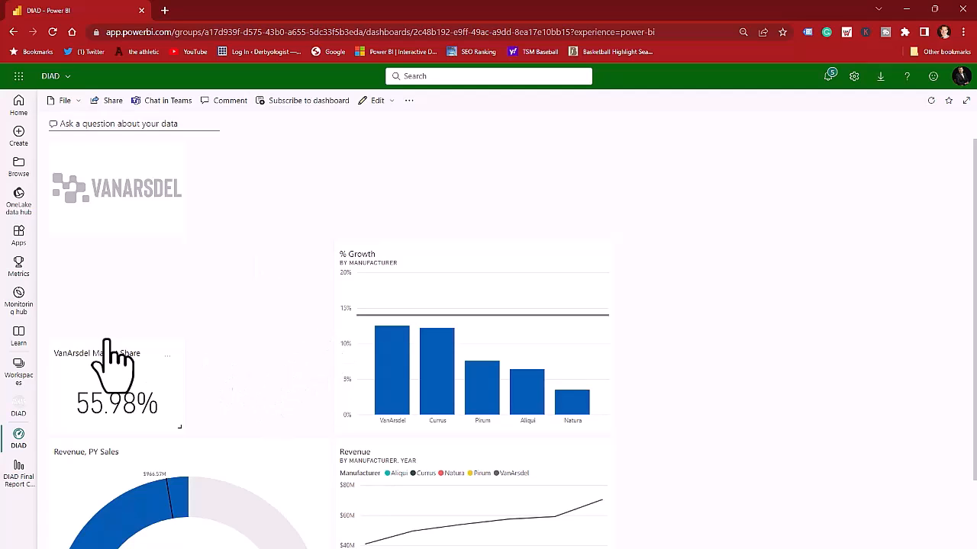
drag(145, 355, 135, 263)
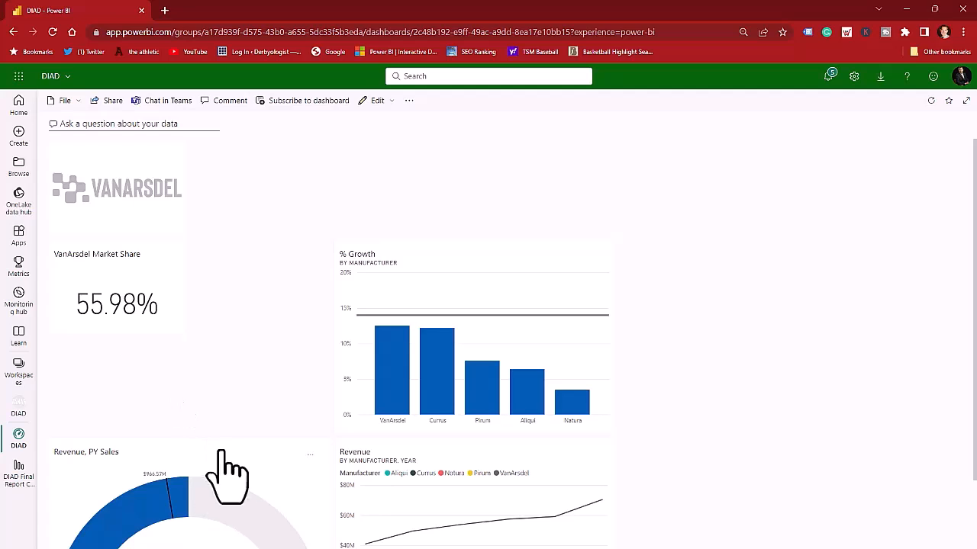
drag(251, 468, 243, 367)
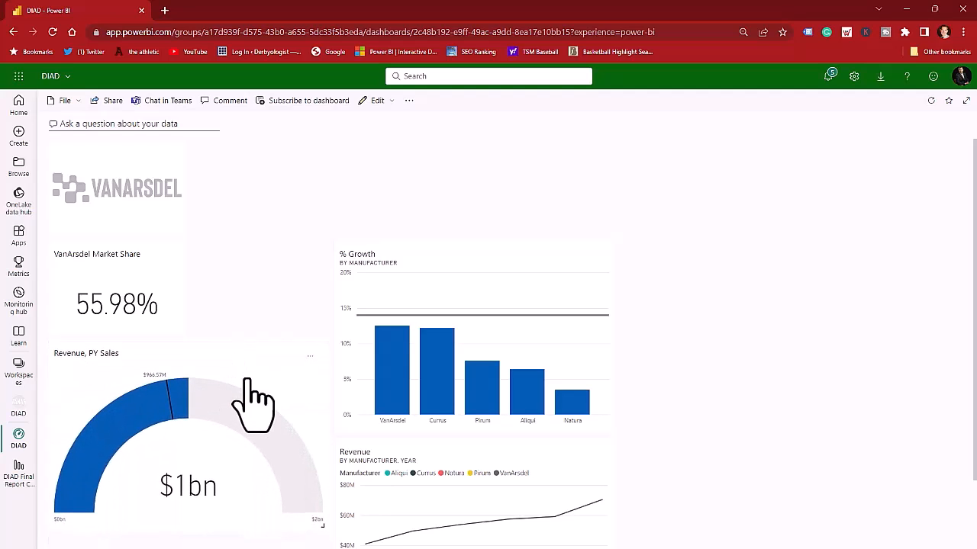
Shrink the % Growth tile to the smallest size beside the logo and place the Revenue line chart next to it in the first row
drag(611, 432, 518, 357)
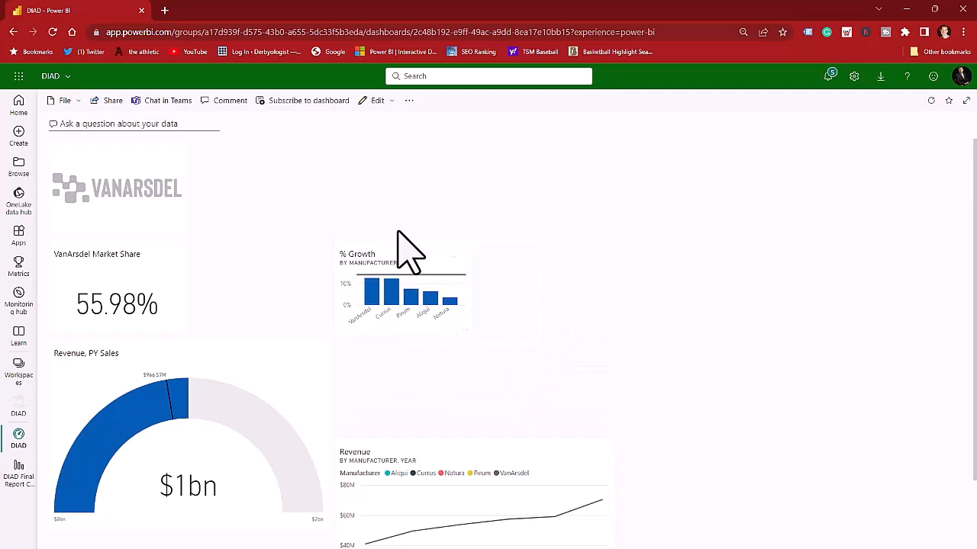
drag(389, 236, 279, 174)
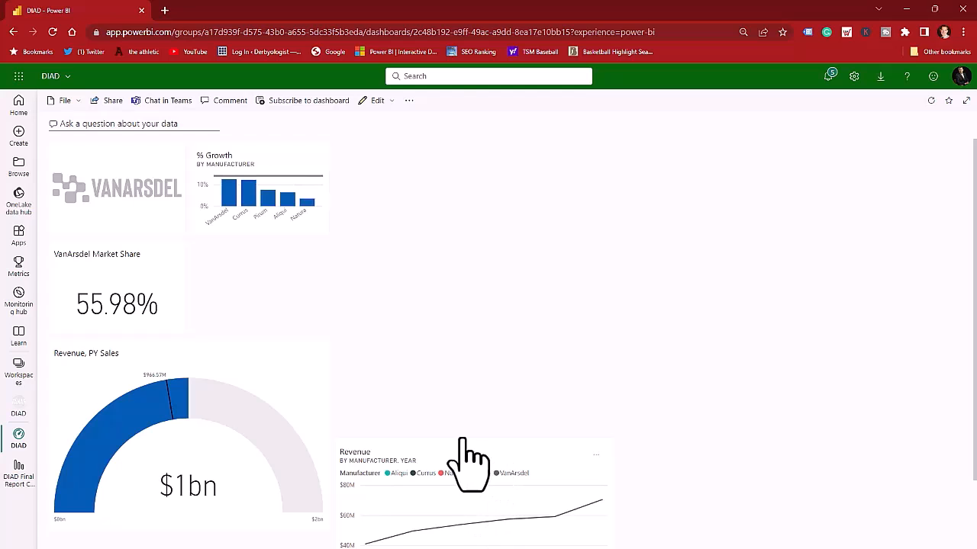
drag(461, 458, 476, 120)
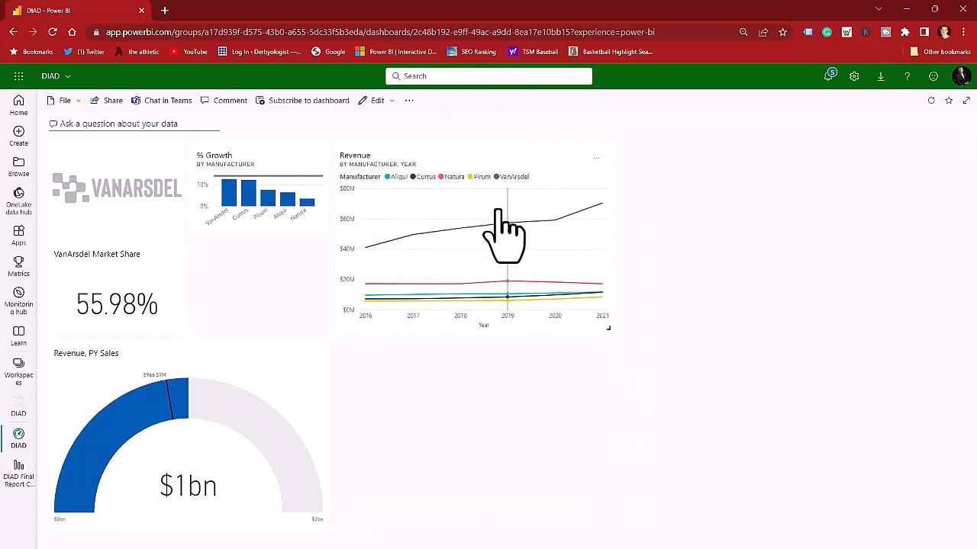
Change the Revenue line chart tile's title to Van Arsdel Revenue
mouse_move(500, 209)
click(595, 159)
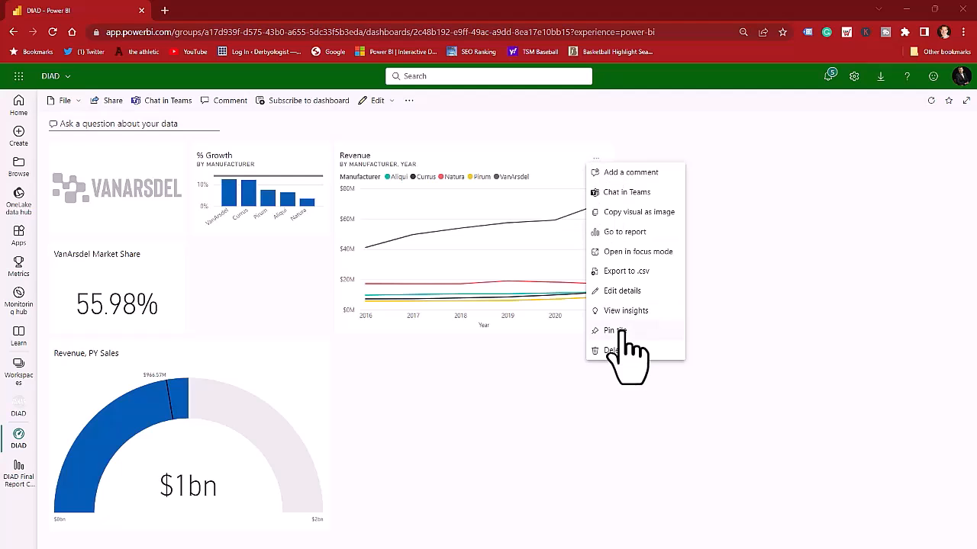
click(623, 293)
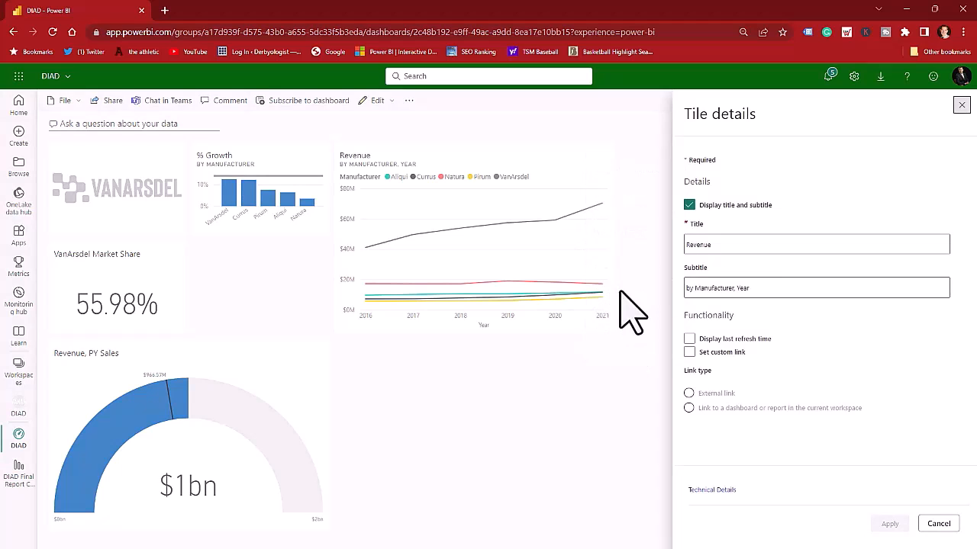
click(704, 246)
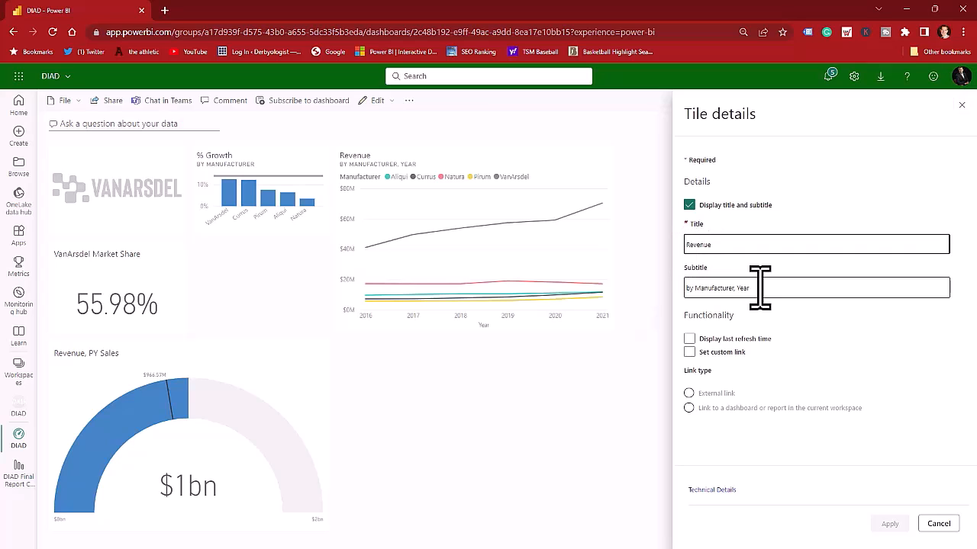
text(Van Arsdel)
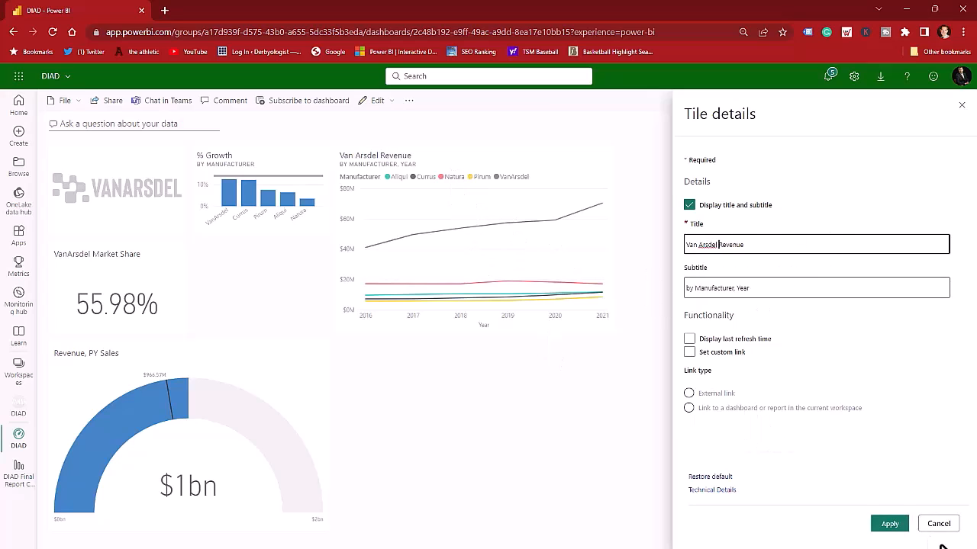
click(893, 528)
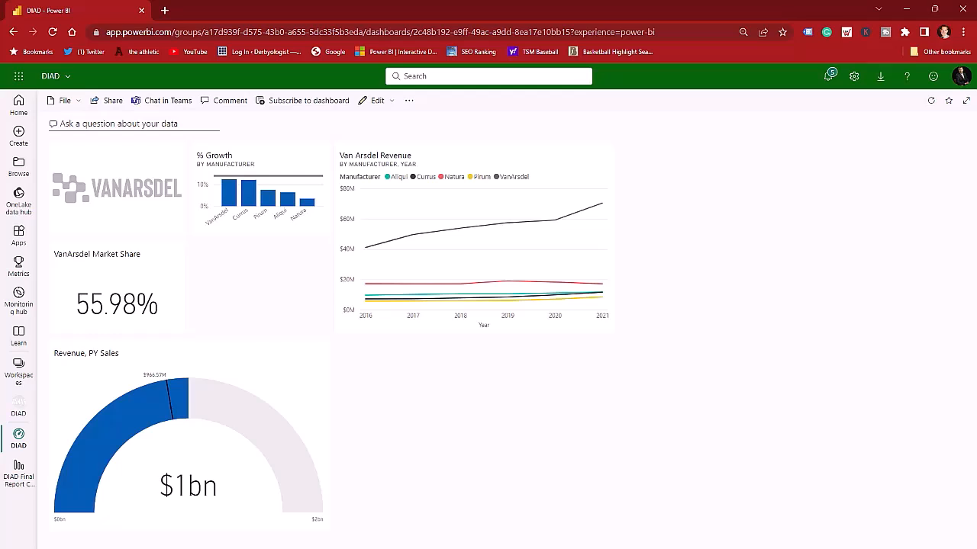
Ask the dashboard's Q&A for "VanArsdel market share by country as a treemap"
click(595, 160)
click(94, 125)
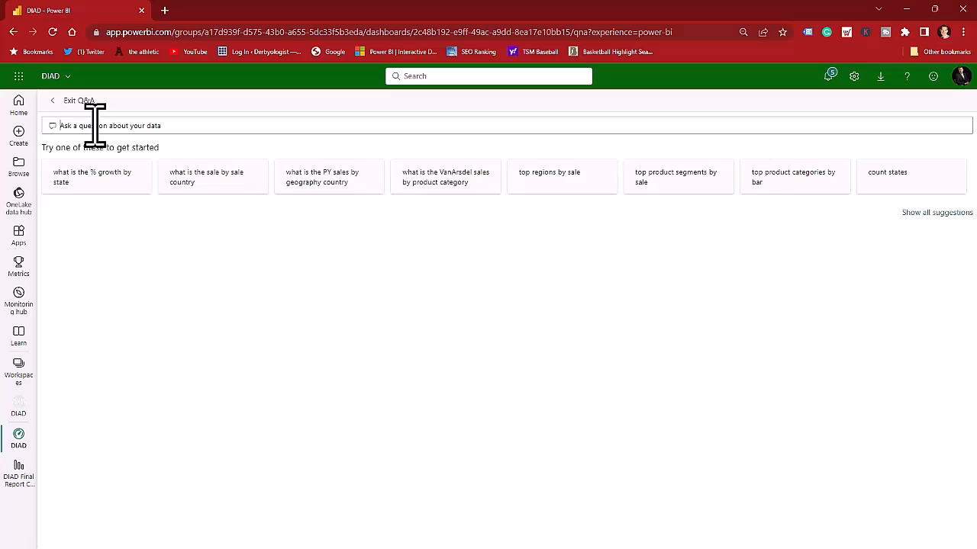
text(VanArsdel market share by country as a treemap)
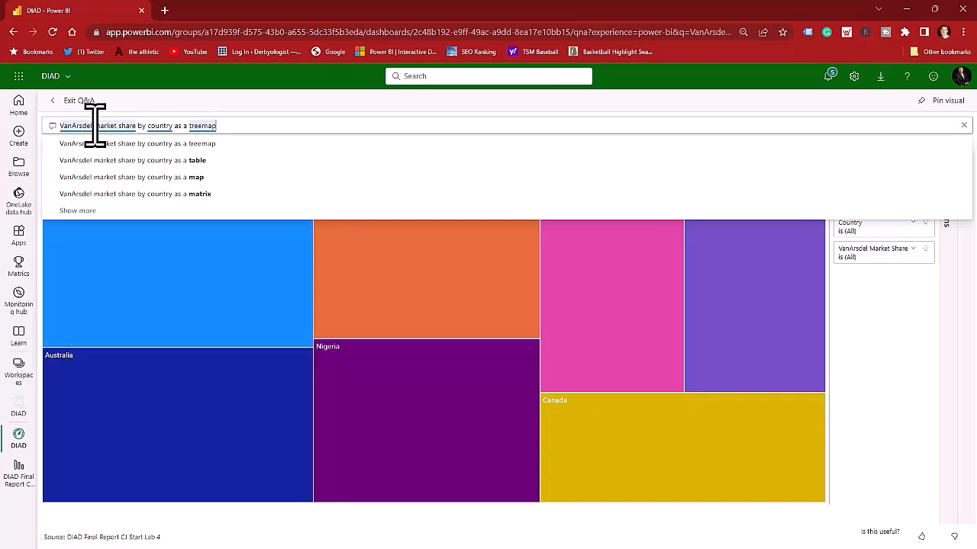
click(862, 371)
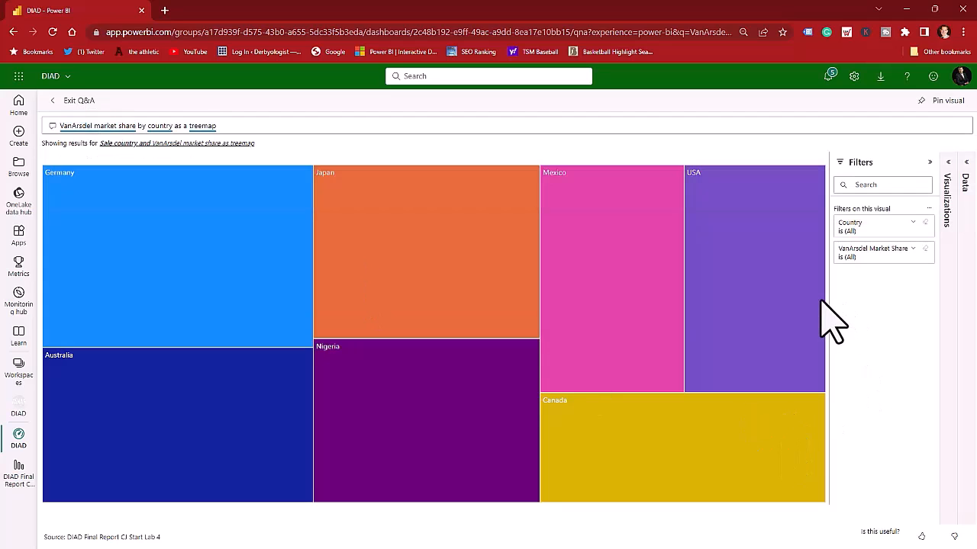
Pin the country market share treemap to the existing DIAD dashboard and go to that dashboard
mouse_move(822, 302)
click(924, 101)
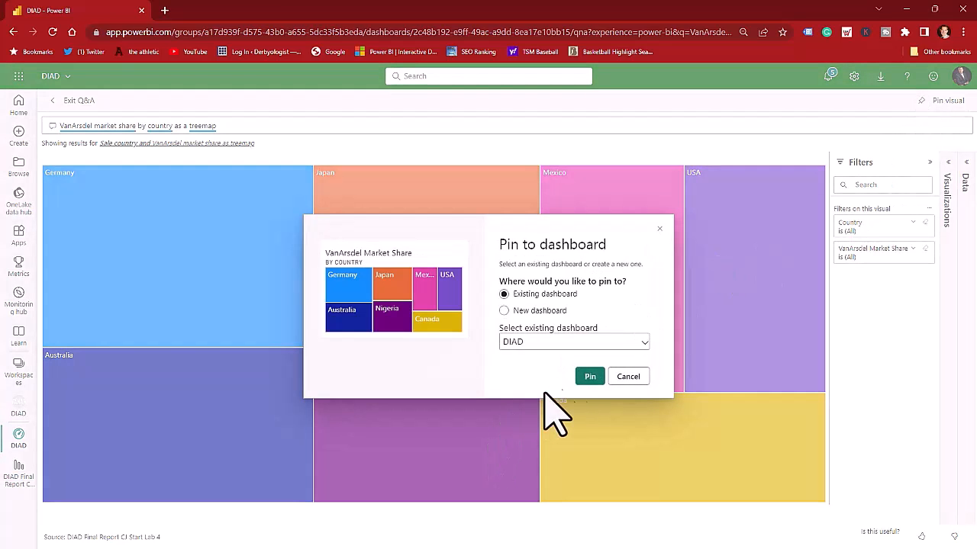
click(589, 377)
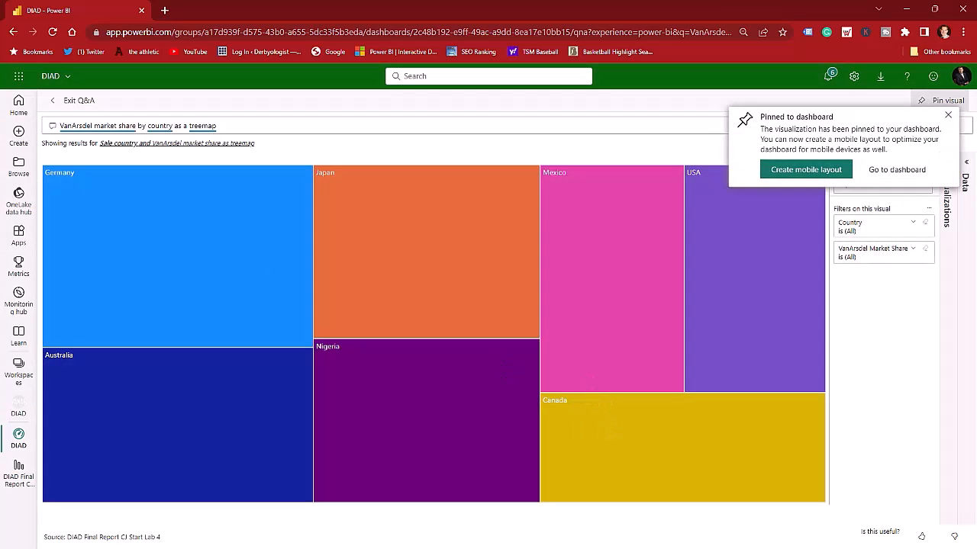
click(896, 170)
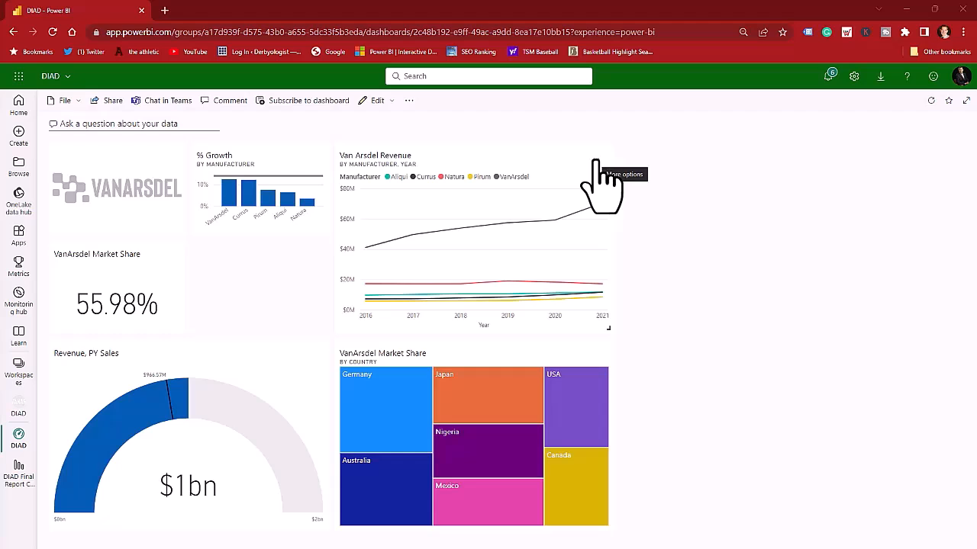
From the Van Arsdel Revenue tile's insights, pin "'VanArsdel' has noticeably more Revenue" to the existing DIAD dashboard and return to the dashboard
click(595, 163)
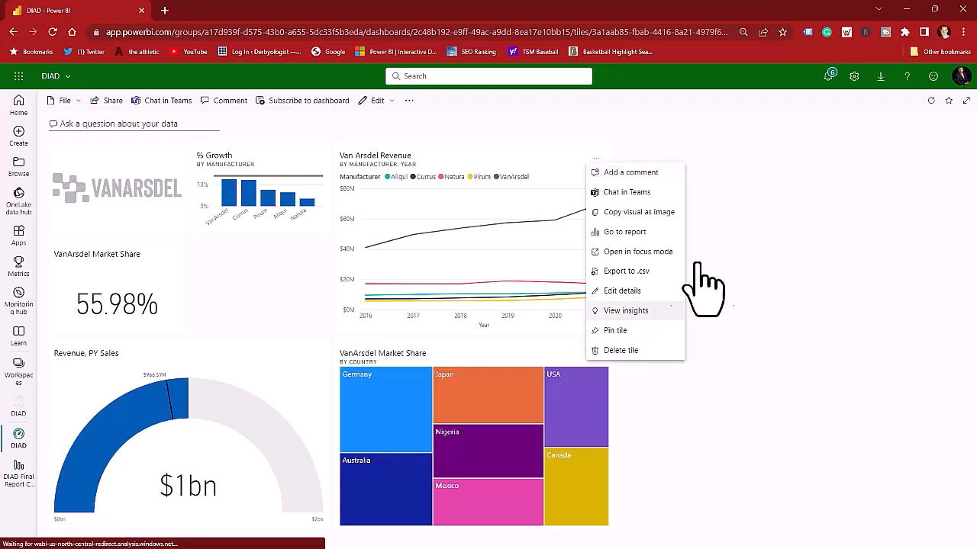
click(626, 311)
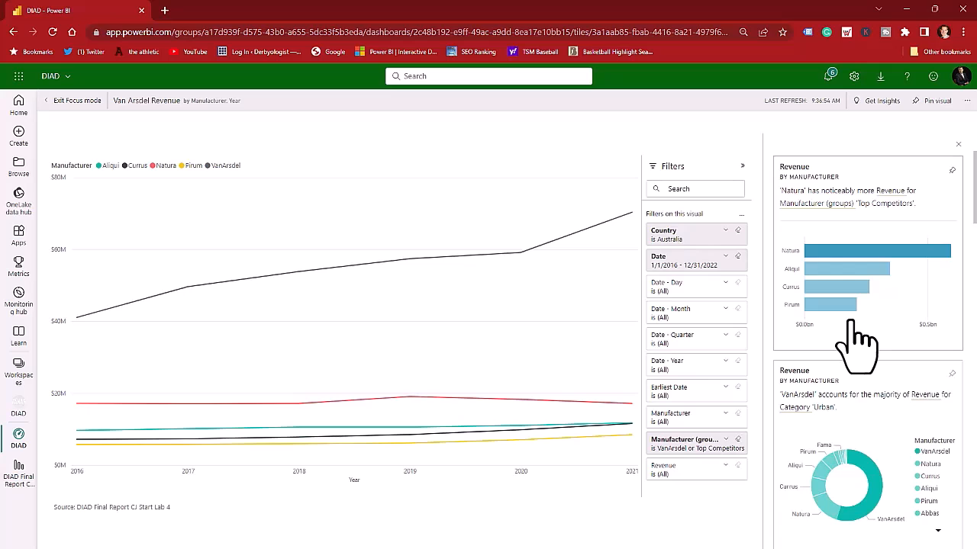
scroll(855, 336, down, 2)
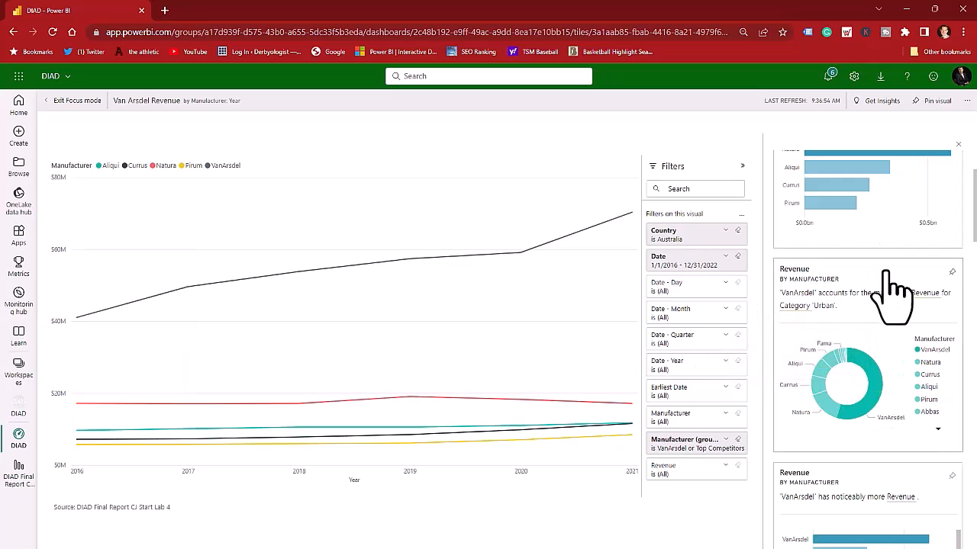
scroll(923, 359, down, 5)
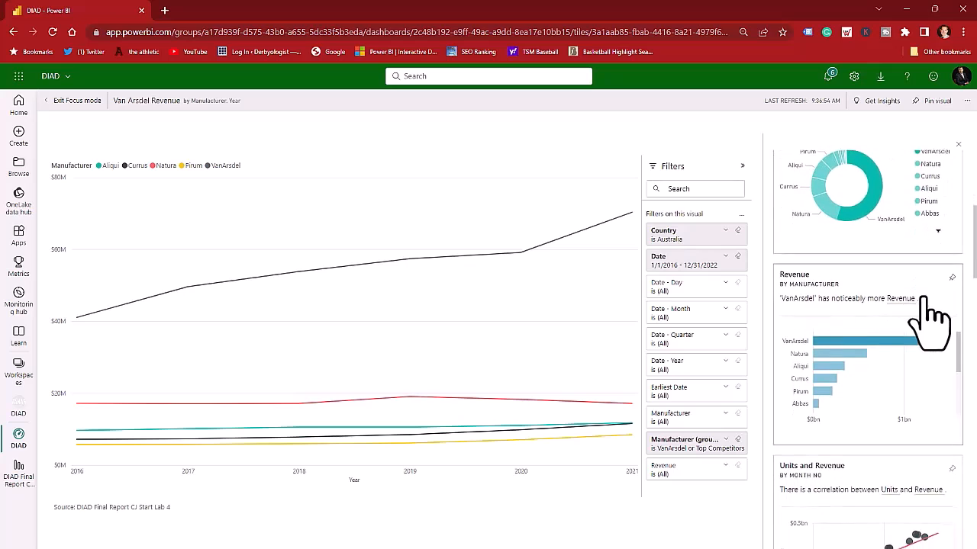
click(952, 273)
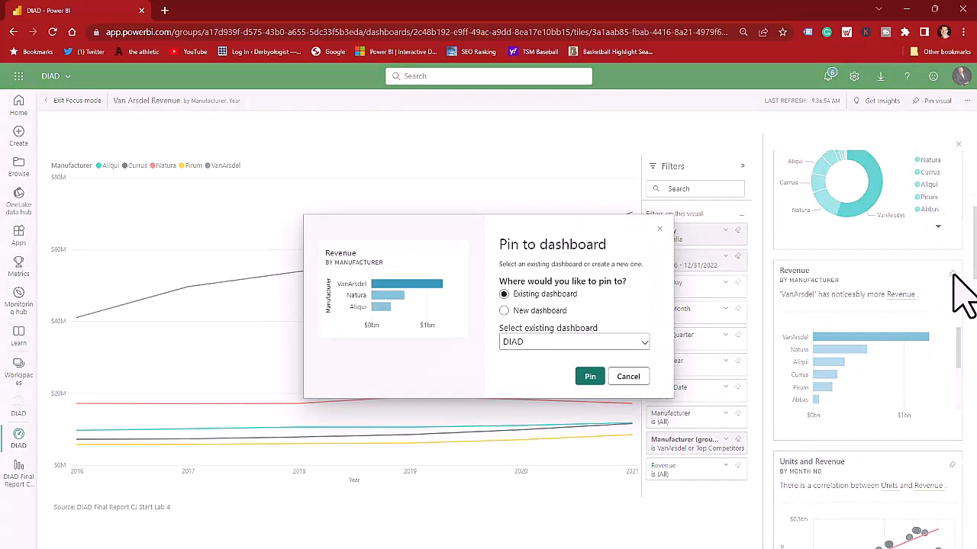
click(590, 377)
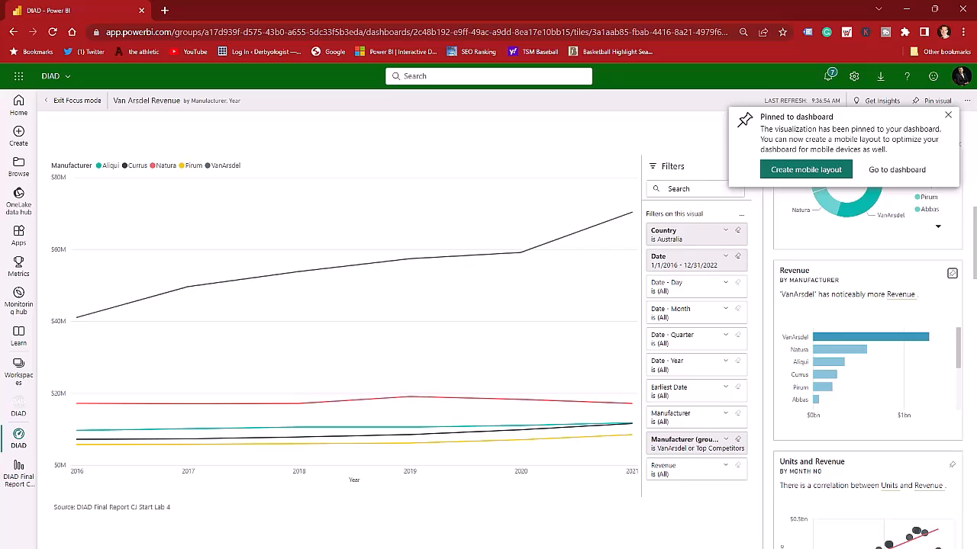
click(948, 114)
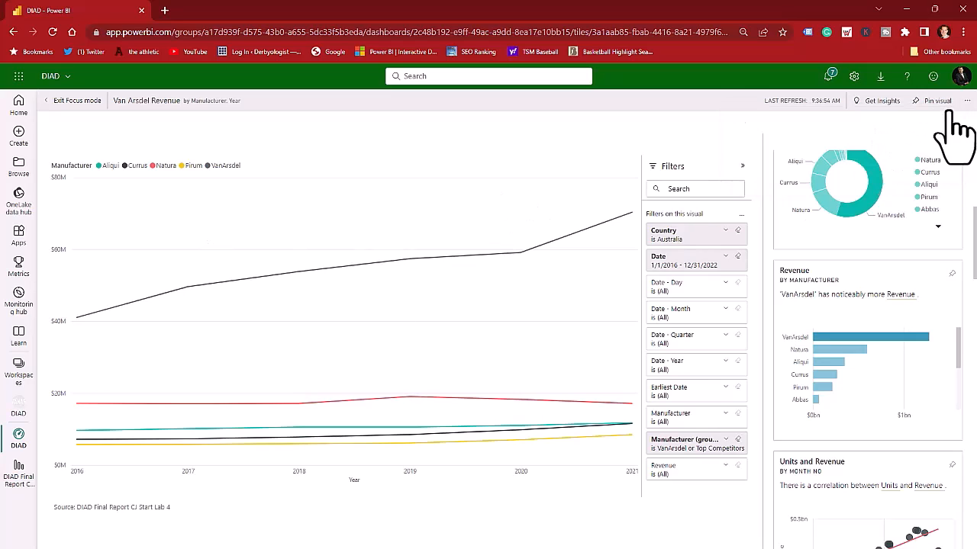
click(74, 103)
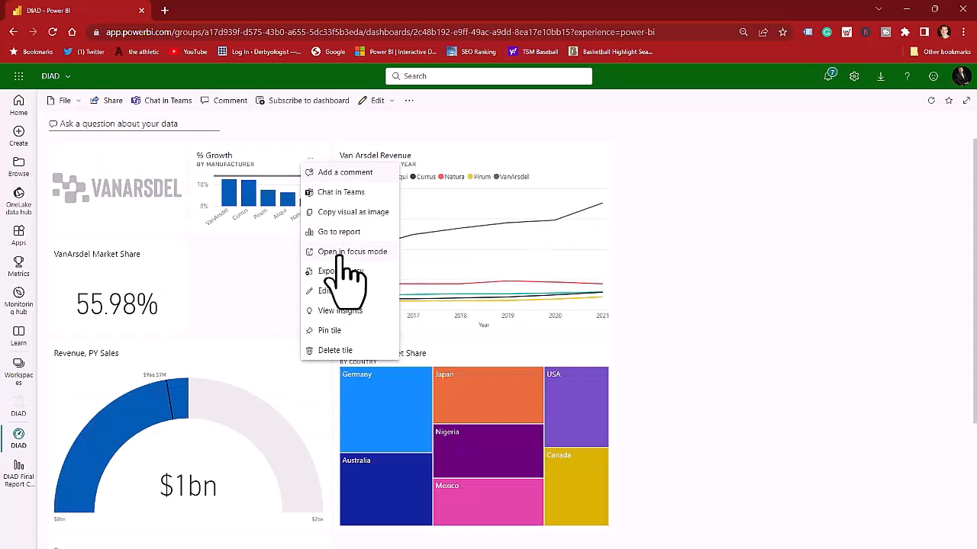
View the % Growth by Manufacturer tile in focus mode and return to the dashboard
click(340, 254)
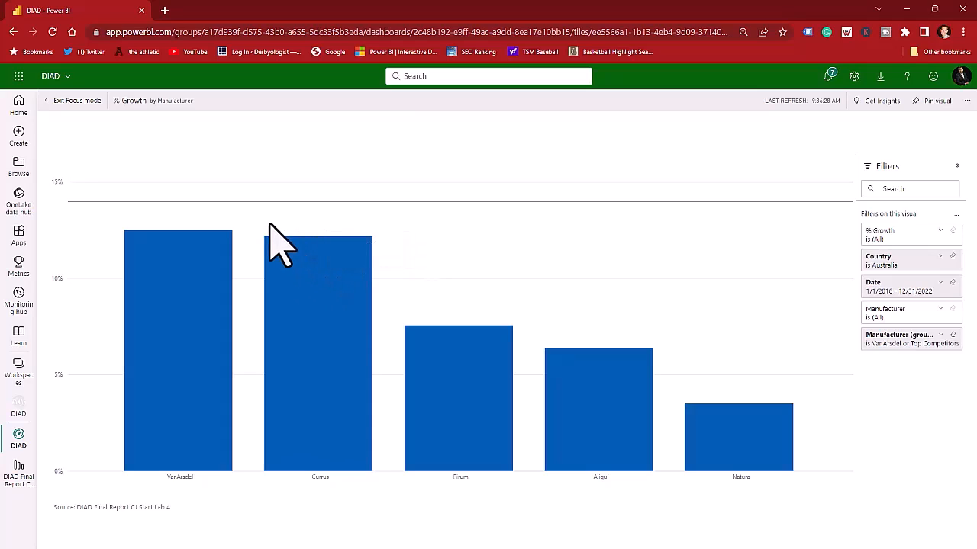
click(66, 101)
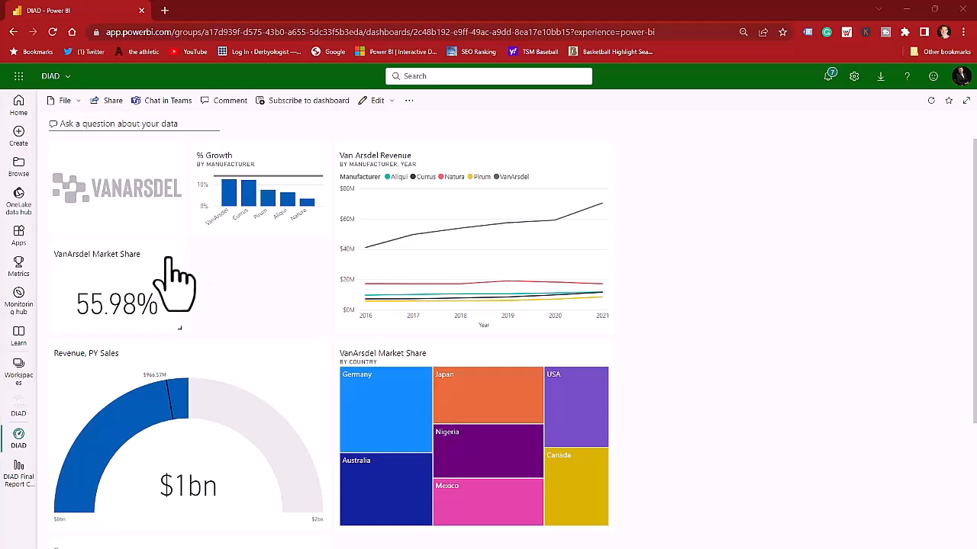
Add and save an alert rule on the VanArsdel Market Share tile with condition Above, at most every 24 hours, with email notification
click(167, 264)
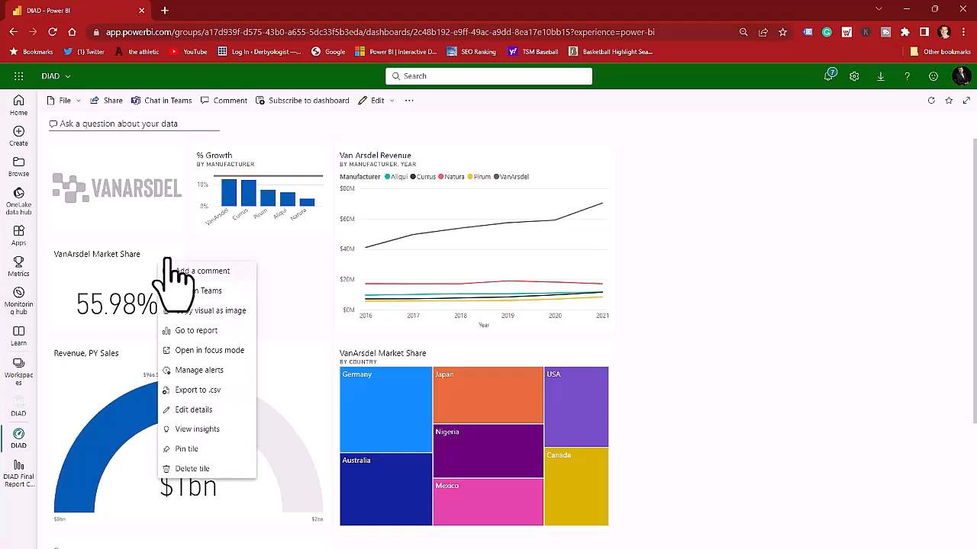
click(199, 370)
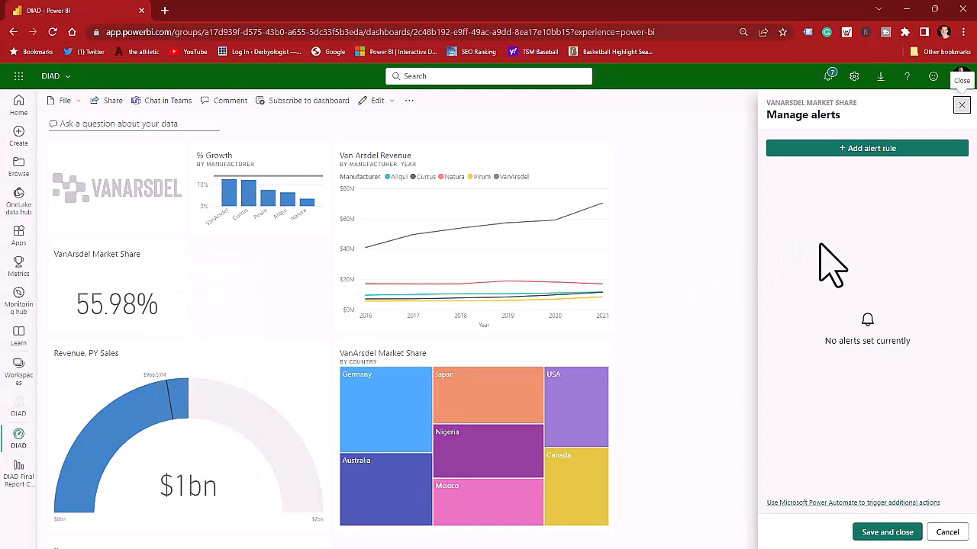
click(871, 150)
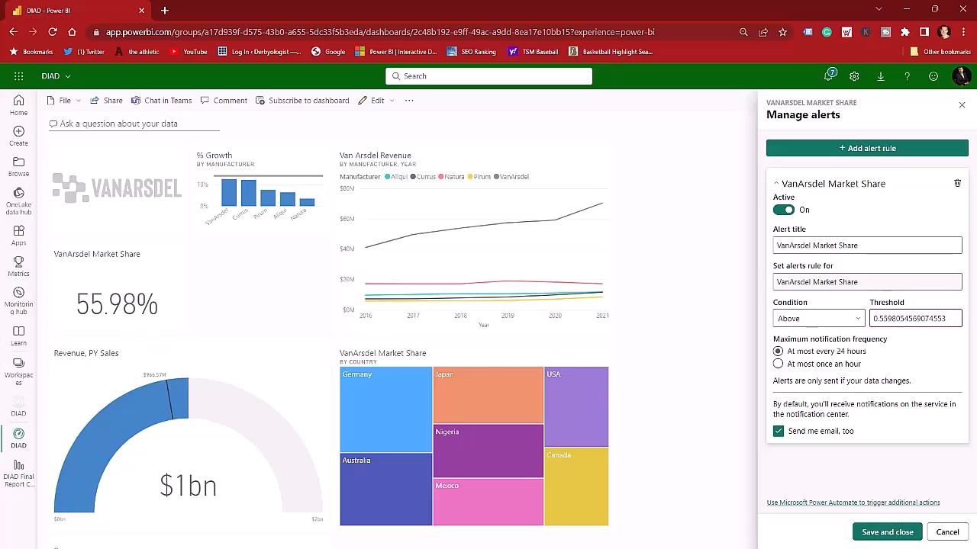
click(843, 318)
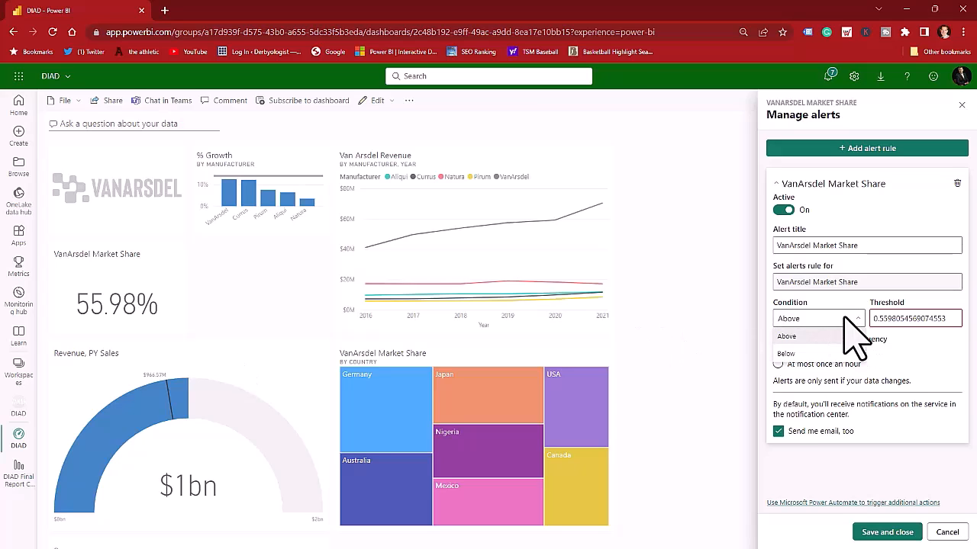
click(844, 318)
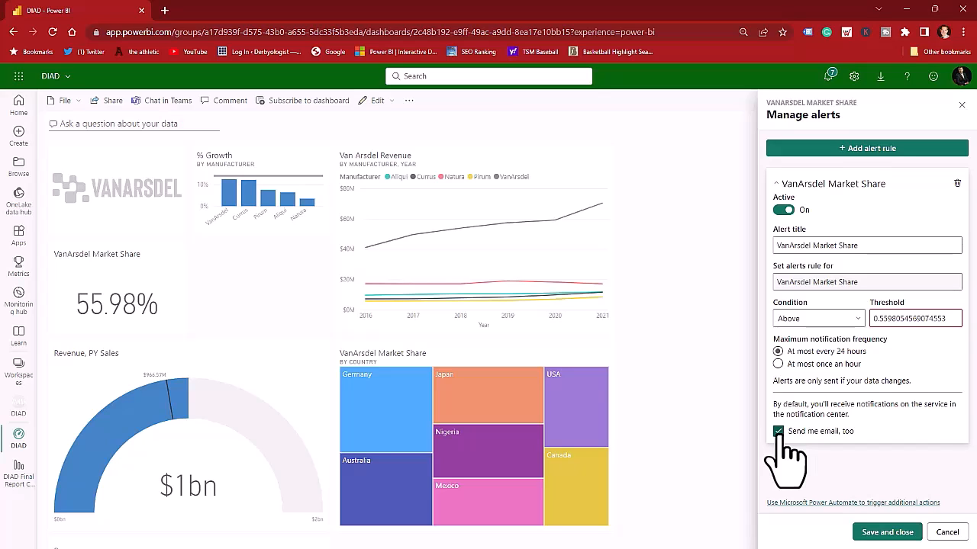
click(886, 532)
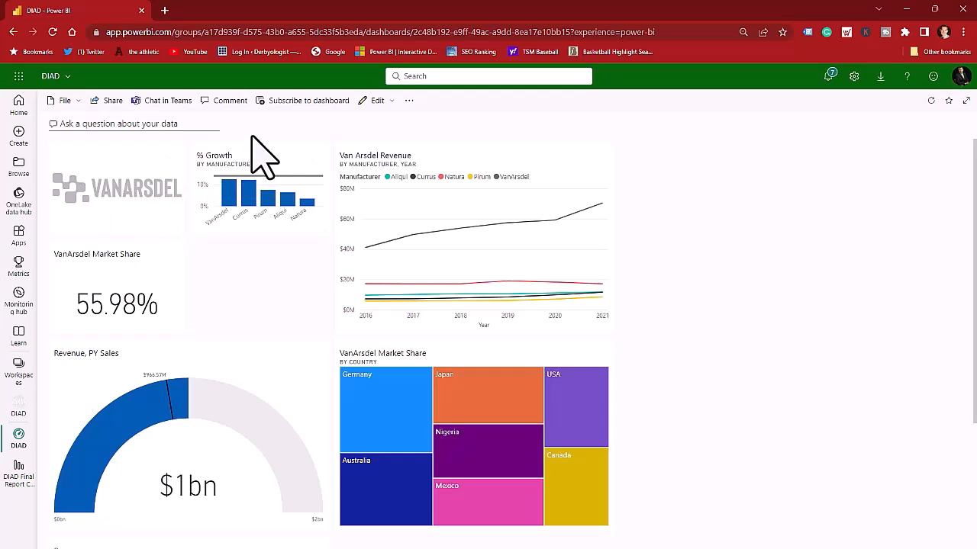
Go to the DIAD workspace's list of dashboards, reports and datasets
click(77, 102)
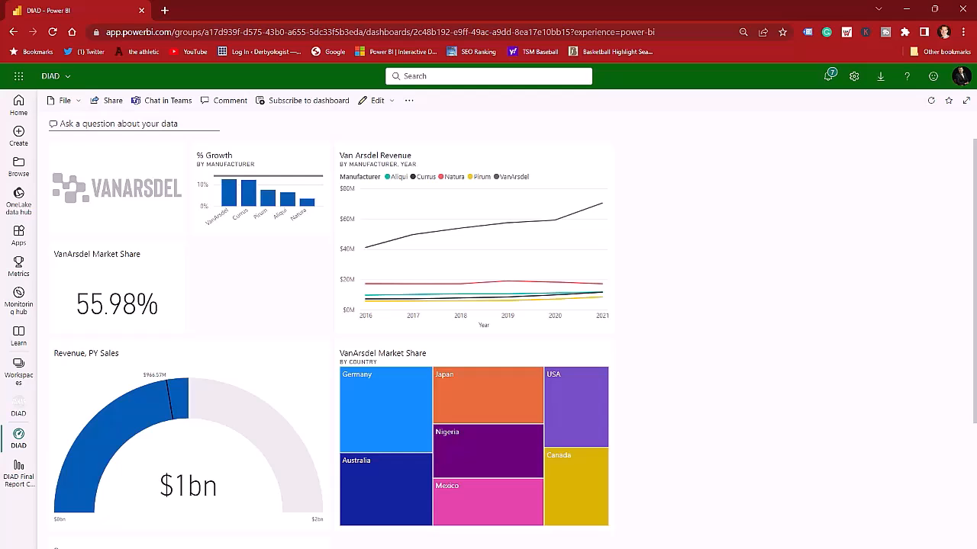
click(31, 412)
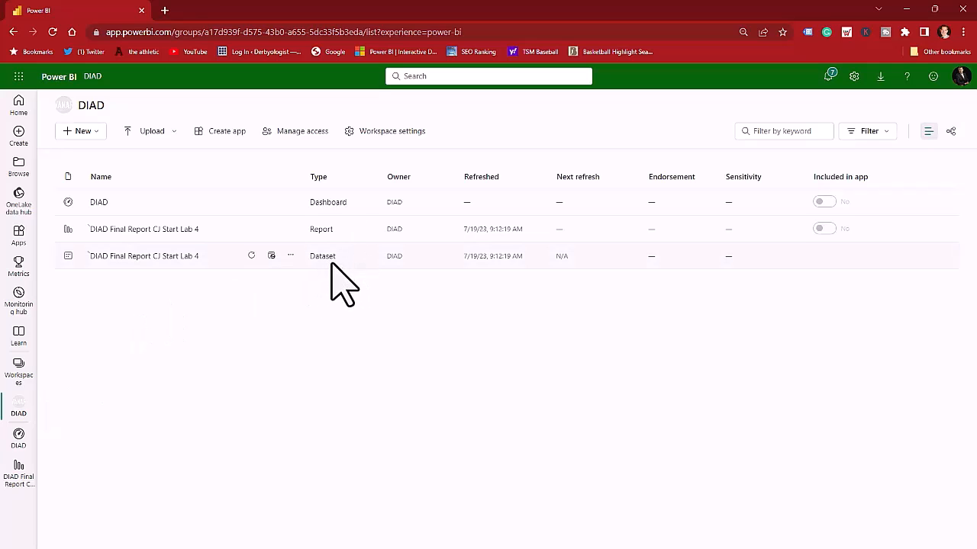
click(99, 202)
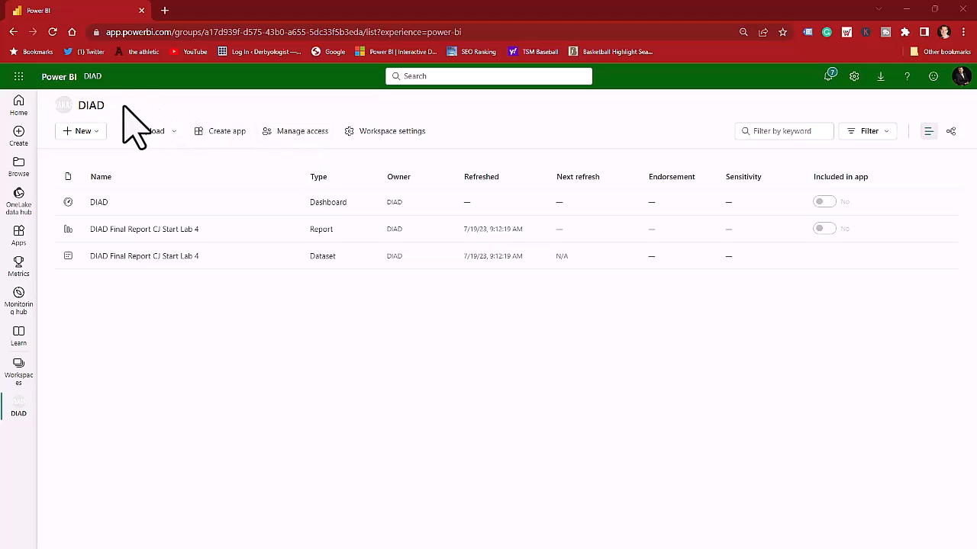
Review the DIAD workspace's access settings and the form for adding people, without adding anyone
click(292, 134)
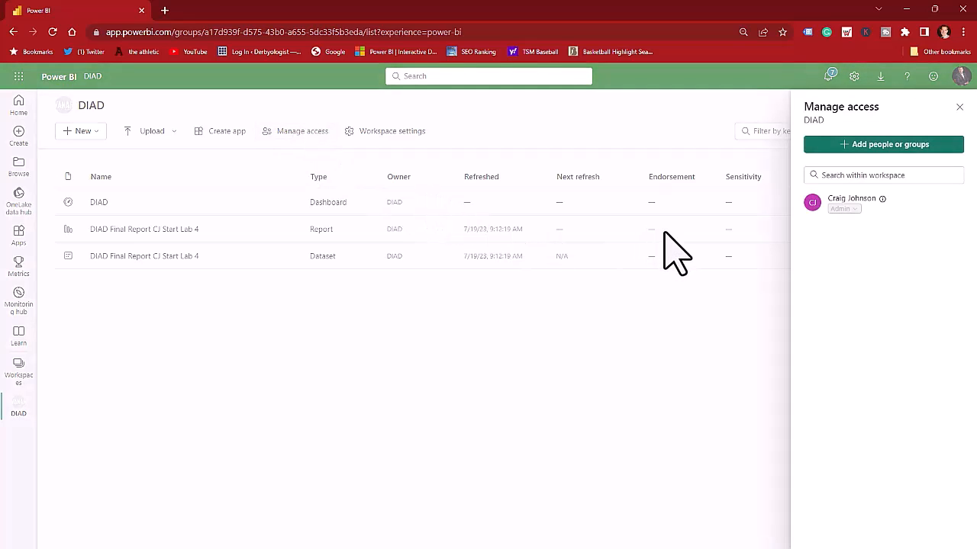
click(866, 146)
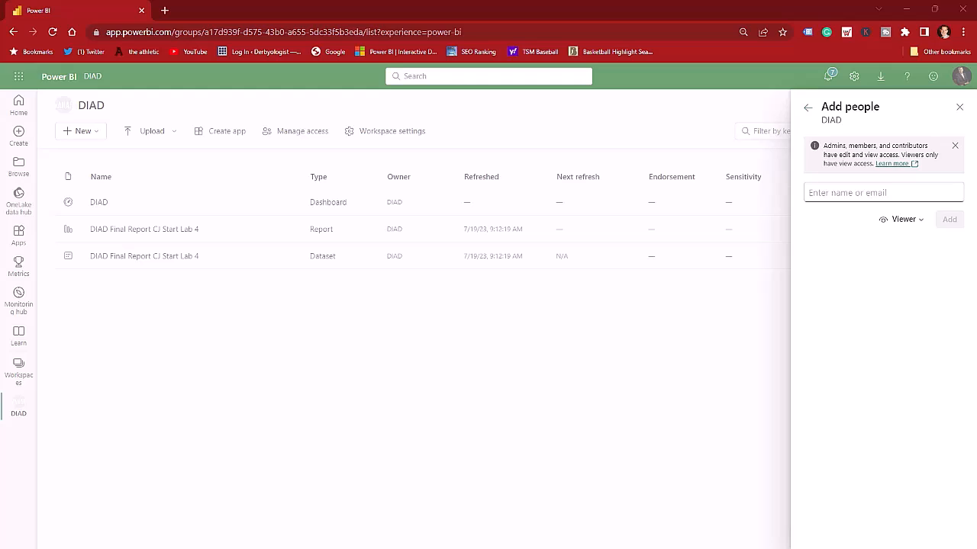
click(959, 106)
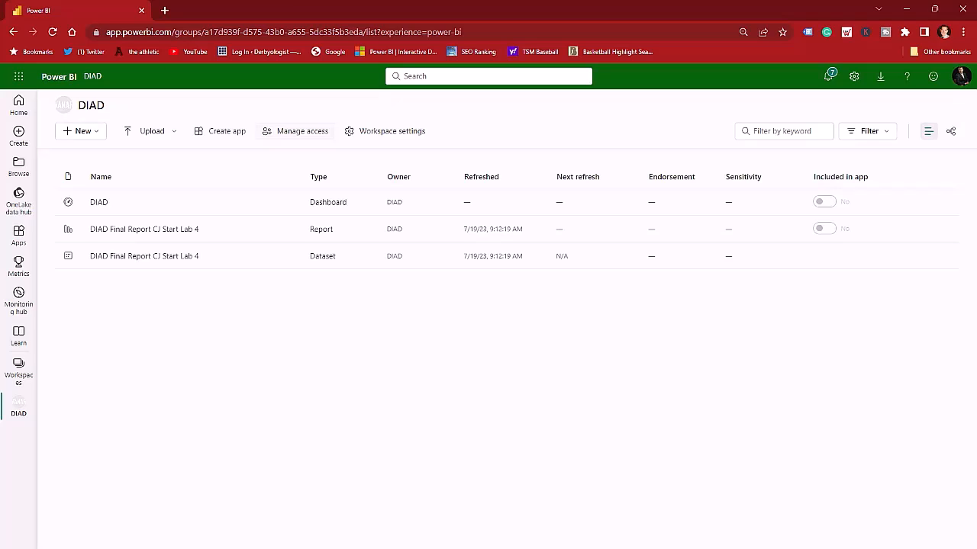
Start creating an app from the DIAD workspace and enter the description "DIAD demo for Access Lab 5"
click(223, 133)
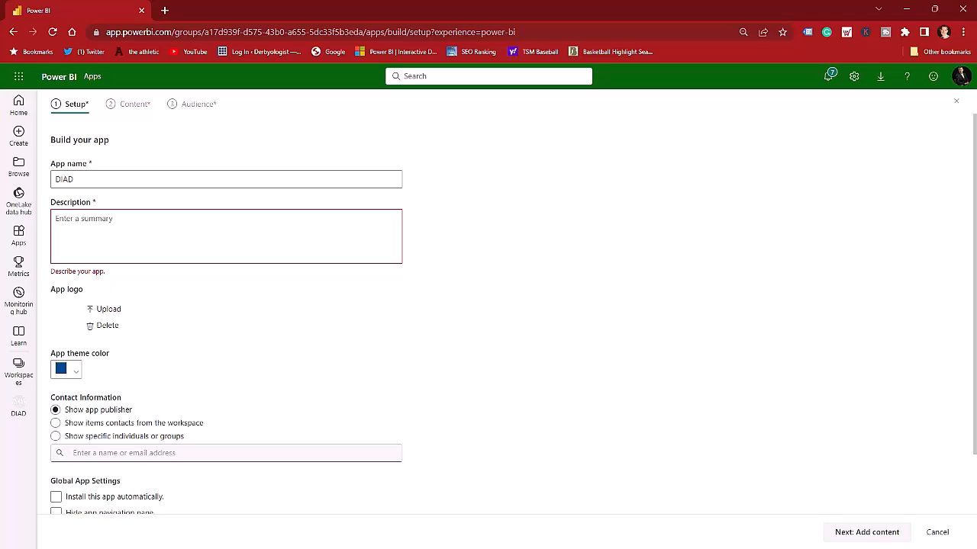
scroll(368, 361, down, 1)
click(366, 357)
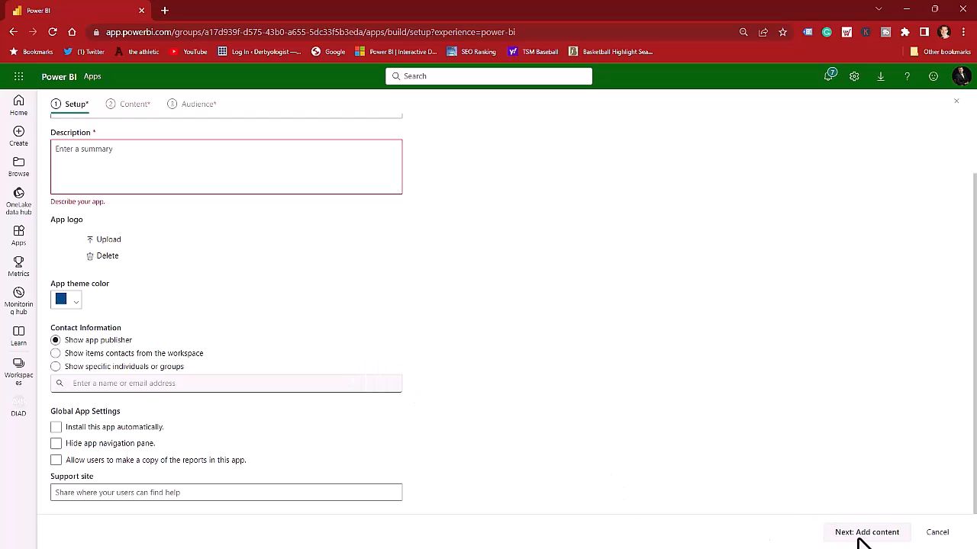
click(136, 158)
text(DIAD)
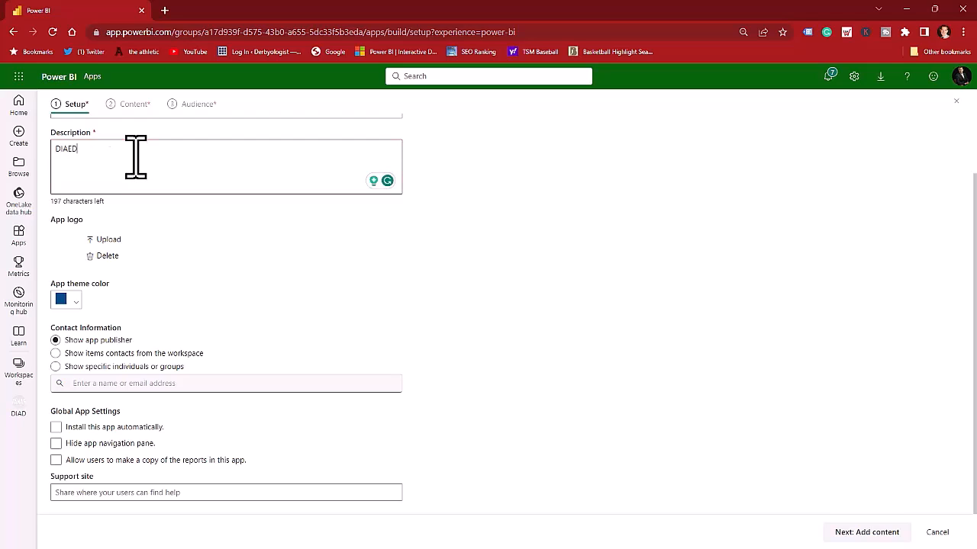
key(BackSpace)
text(D demo)
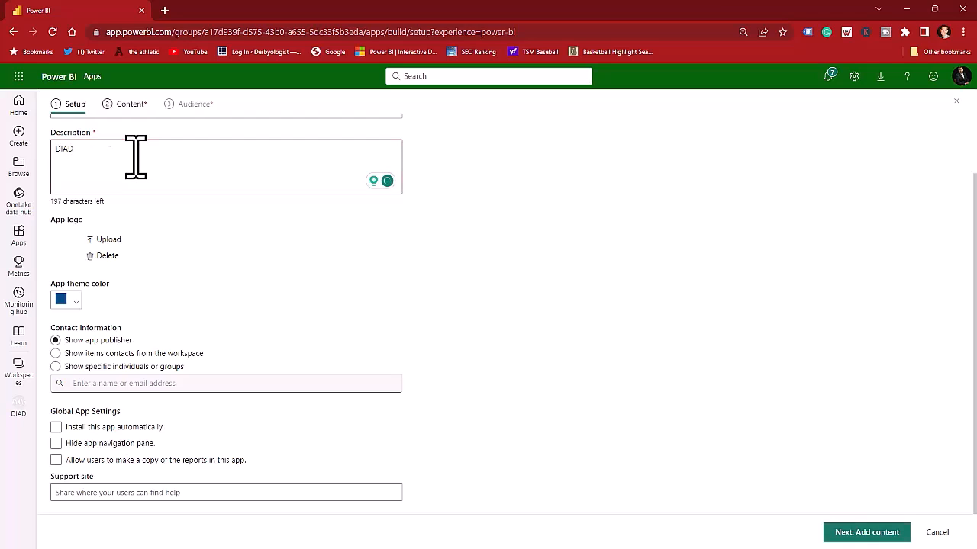
text( for Access Lab 3)
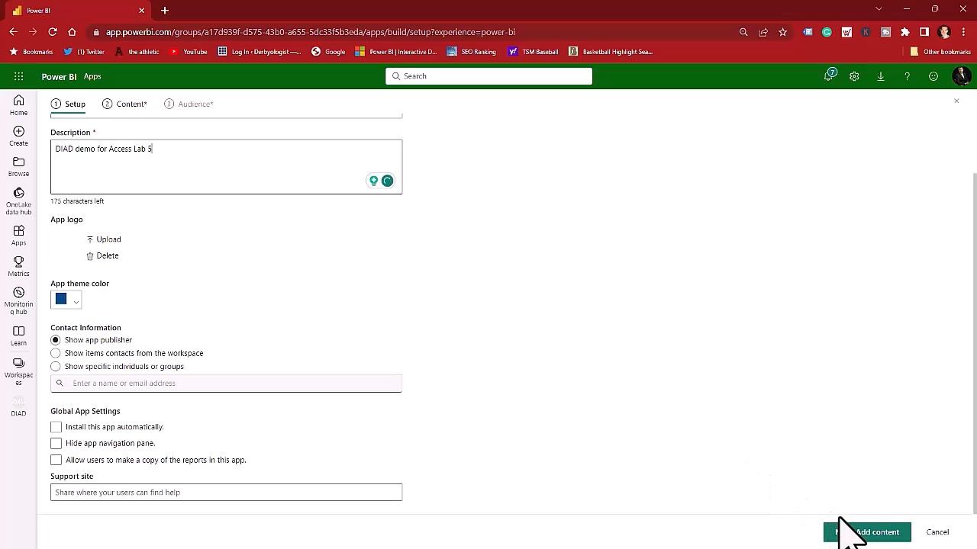
Add the DIAD Final Report CJ Start Lab 4 report to the app's content
click(862, 537)
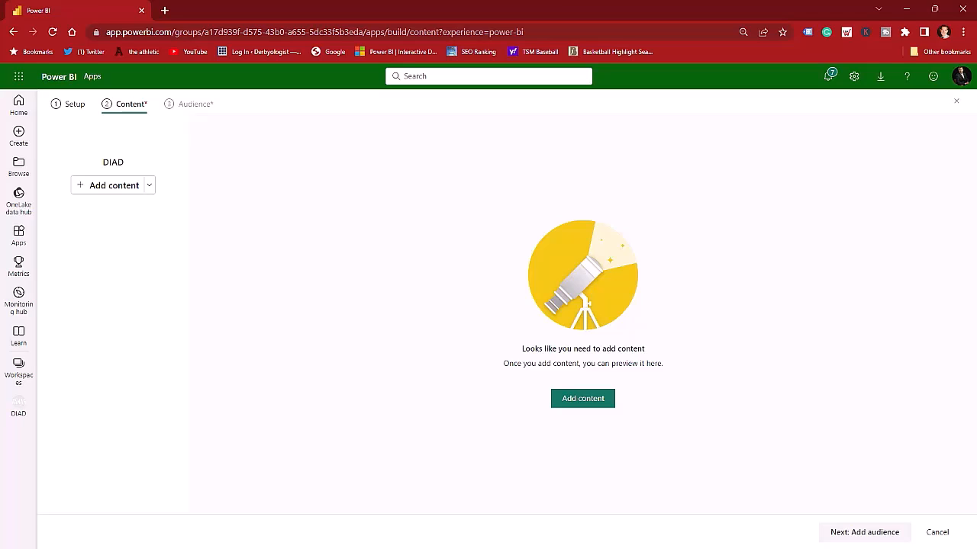
click(113, 189)
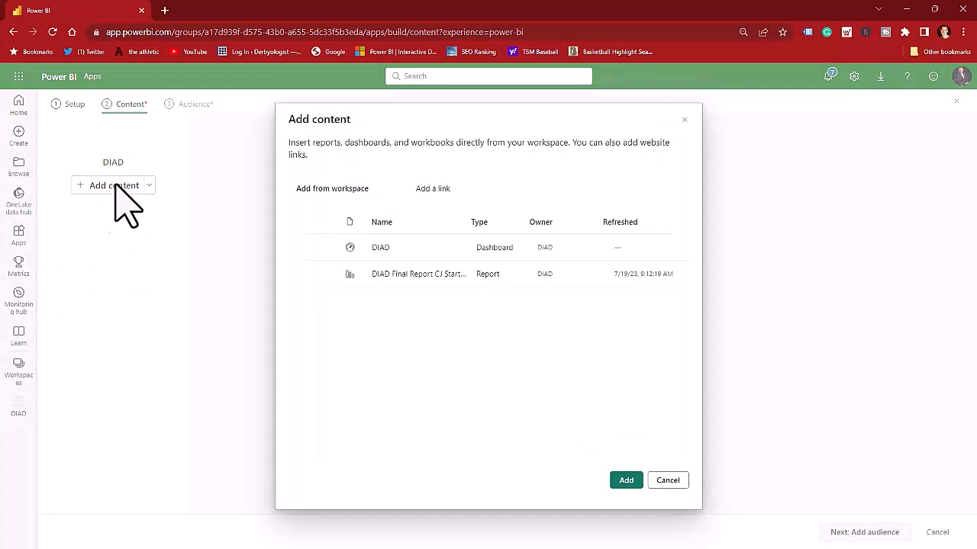
click(368, 280)
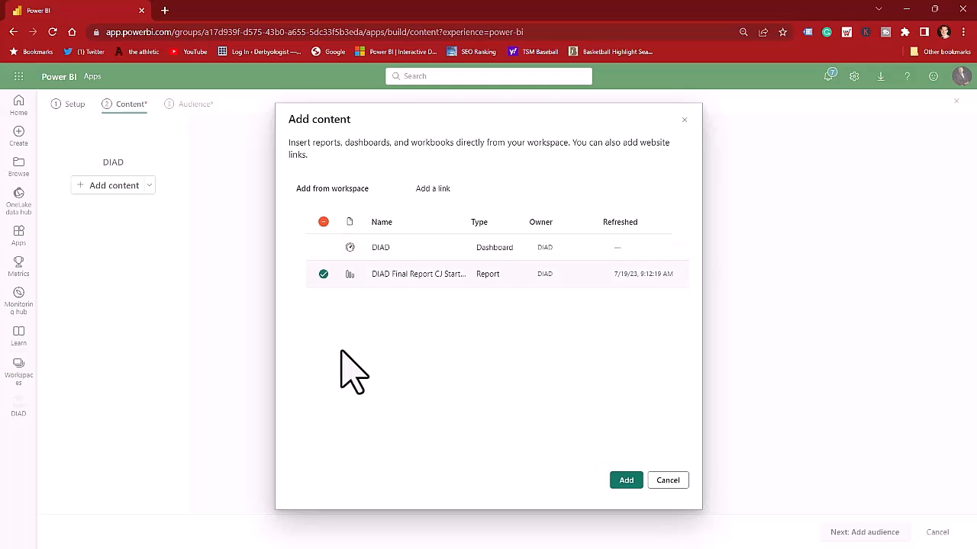
click(627, 481)
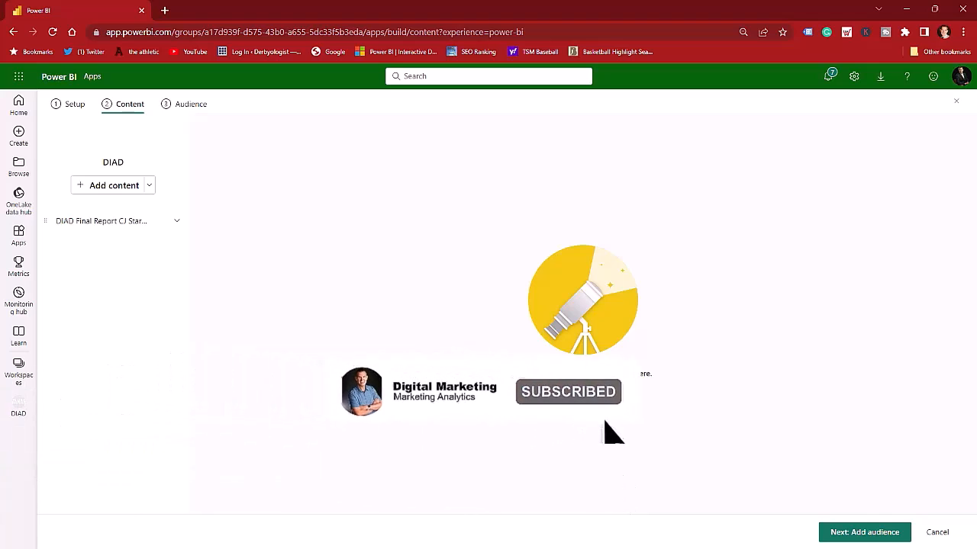
Proceed to the app's audience setup, dismiss the introductory tips and publish the DIAD app
click(185, 102)
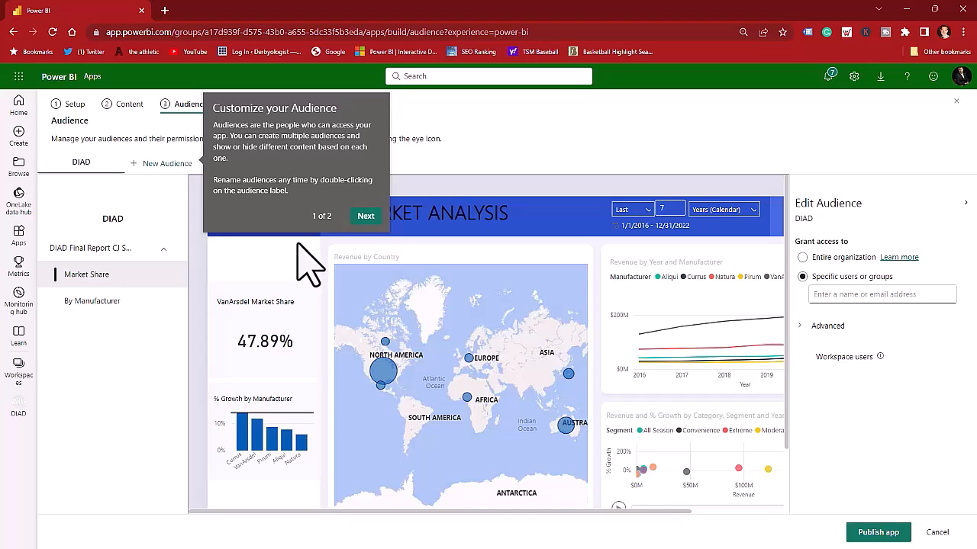
click(367, 220)
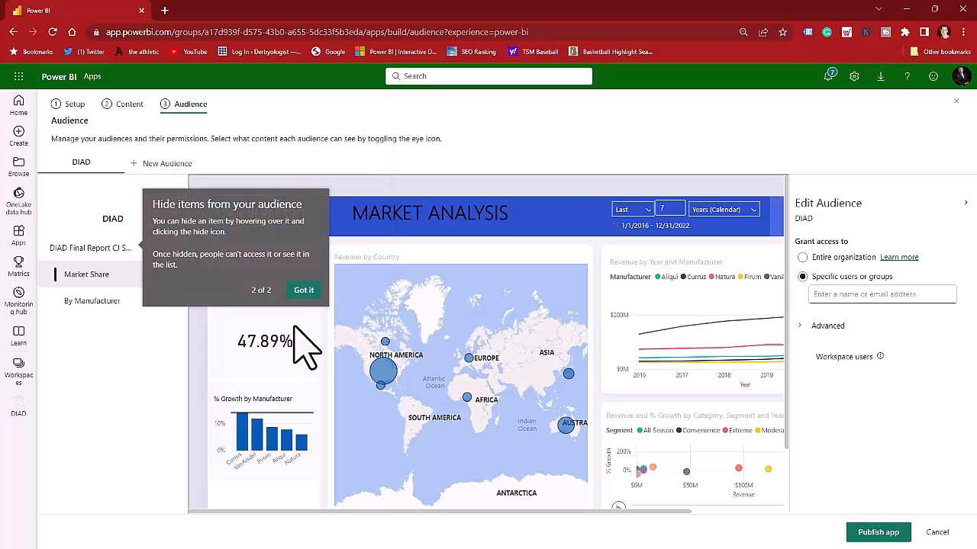
click(309, 293)
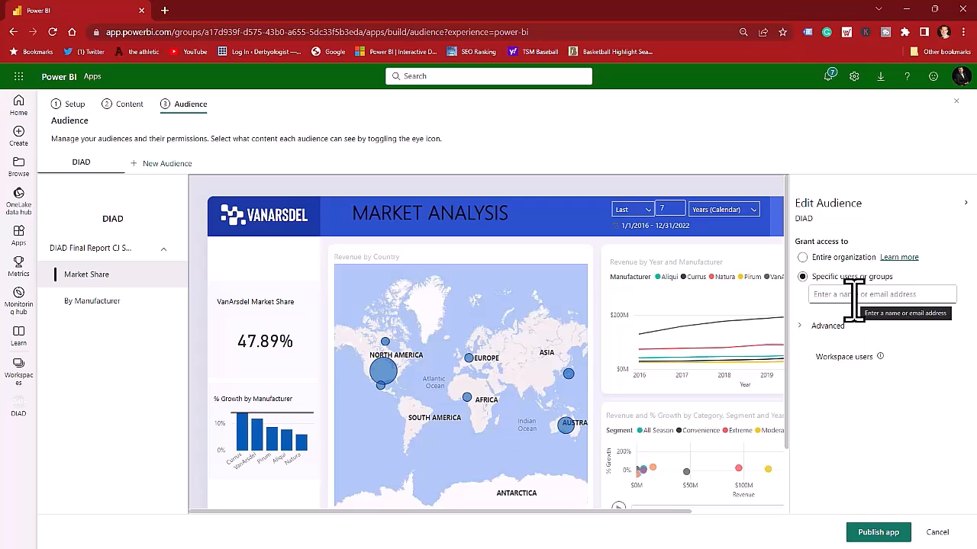
click(884, 534)
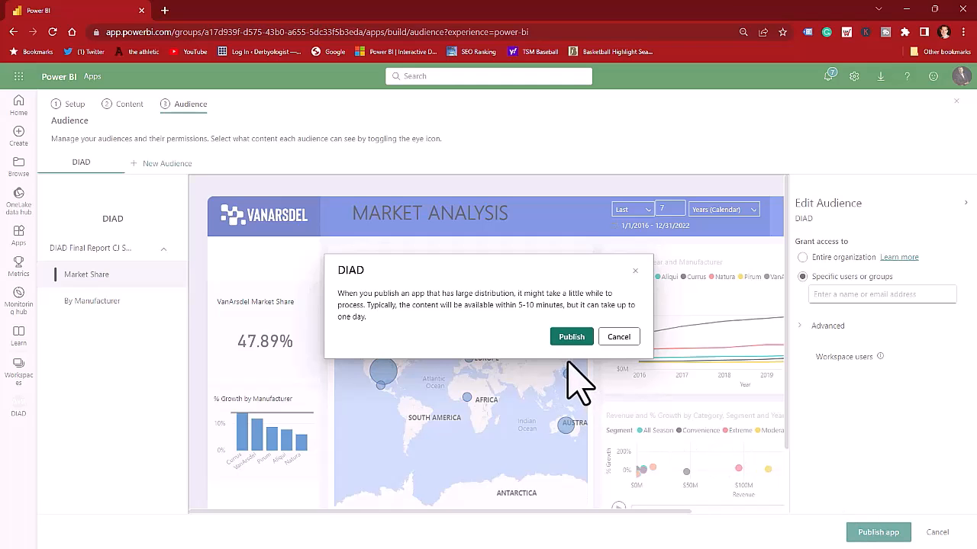
click(571, 337)
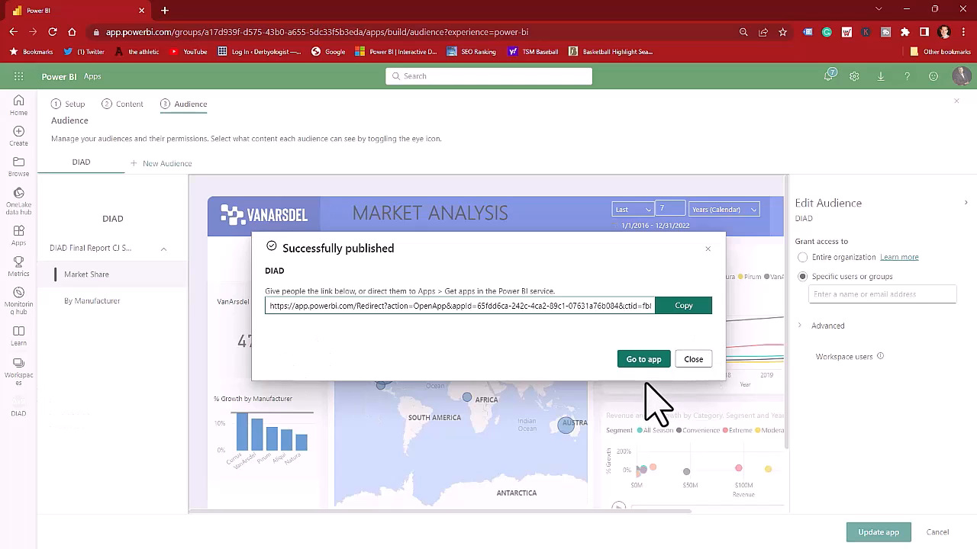
Copy the published app's link and go to the app
click(683, 306)
click(644, 359)
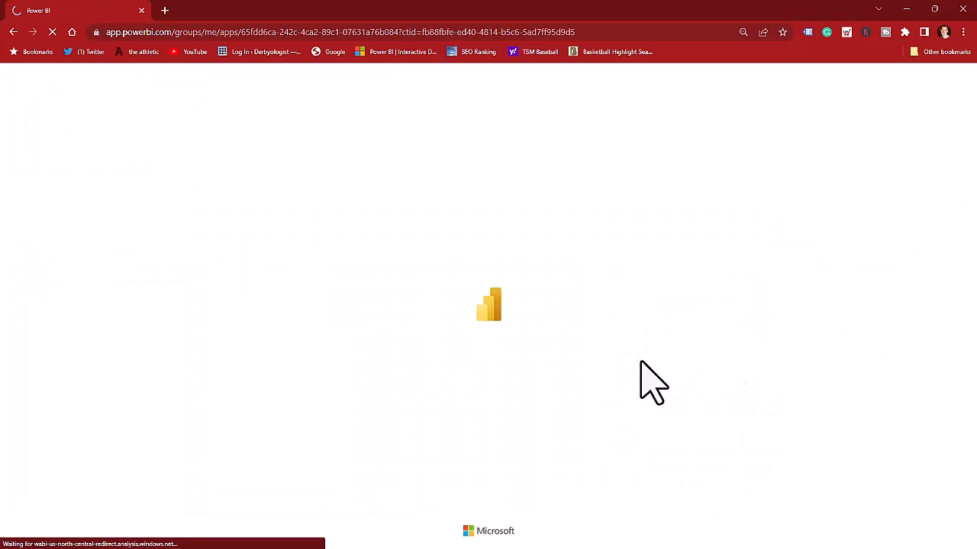